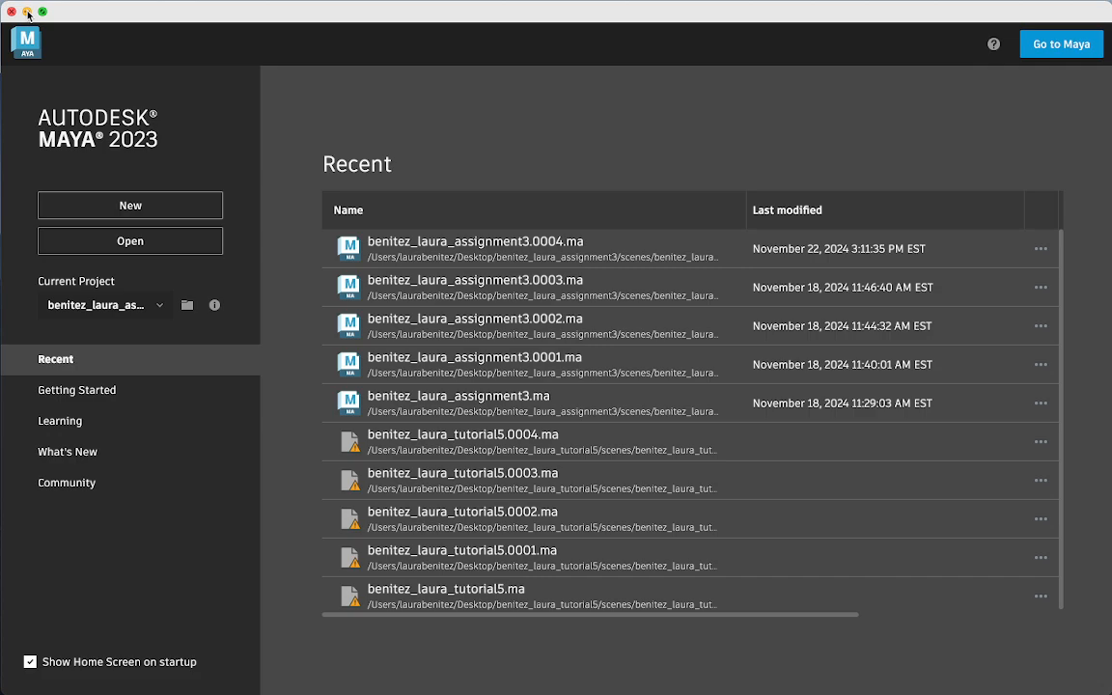
Step: Switch to Chrome, close the two OneDrive tabs and the New Tab, and check the fish file download section on the Tutorial 6 page
left_click(27, 11)
mouse_move(467, 675)
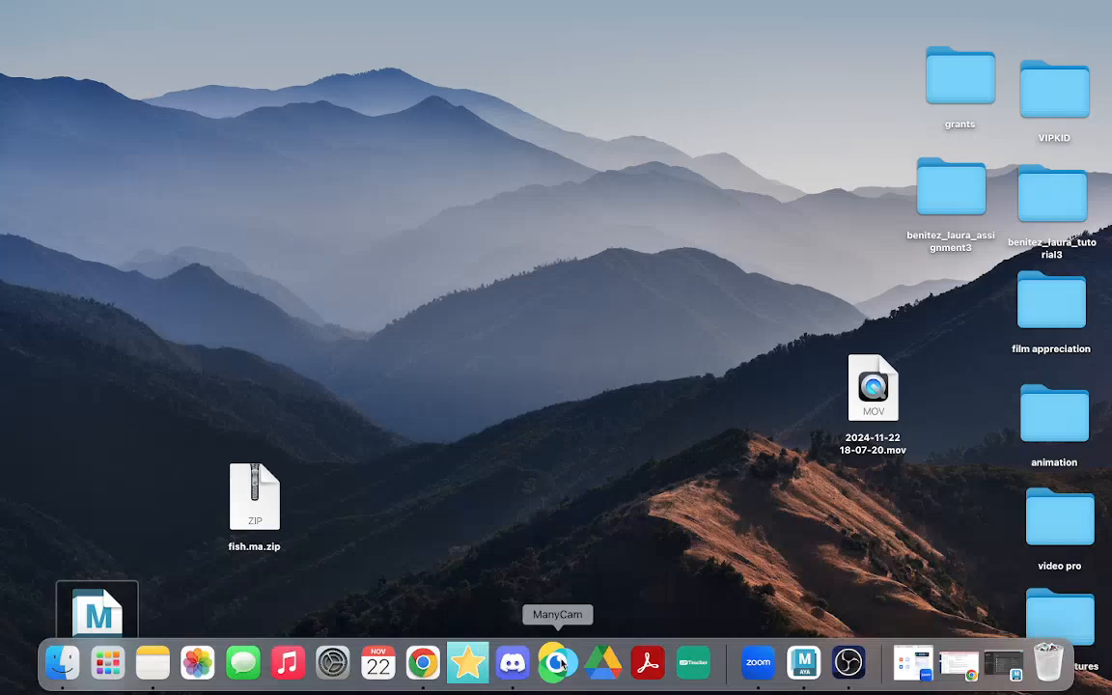
left_click(422, 662)
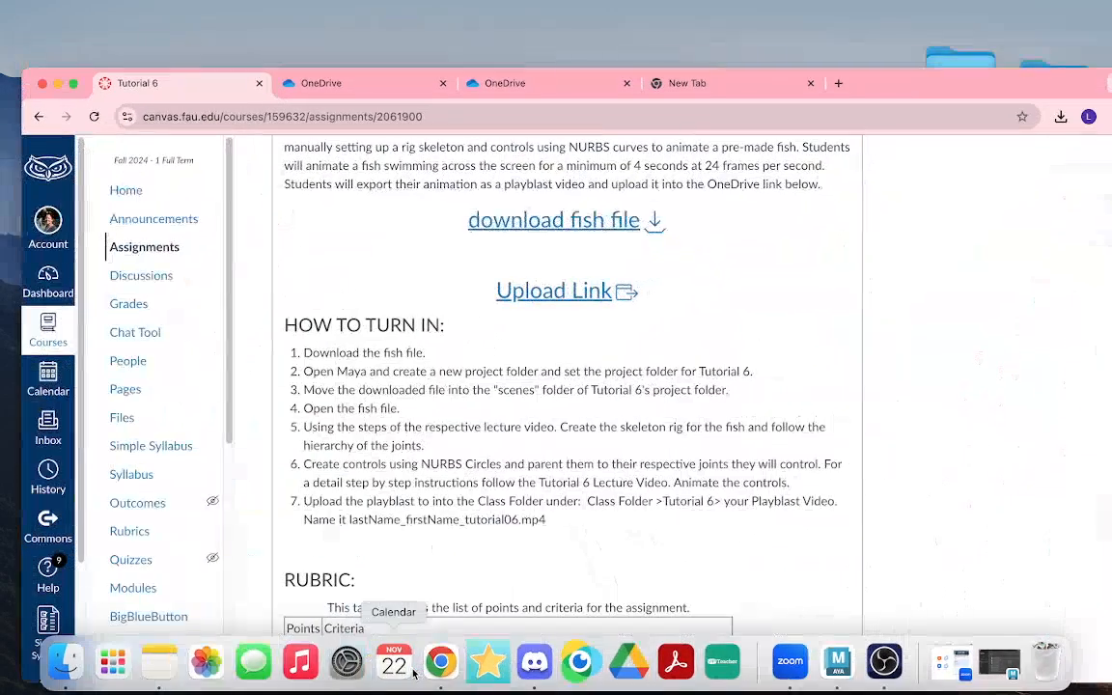
left_click(443, 84)
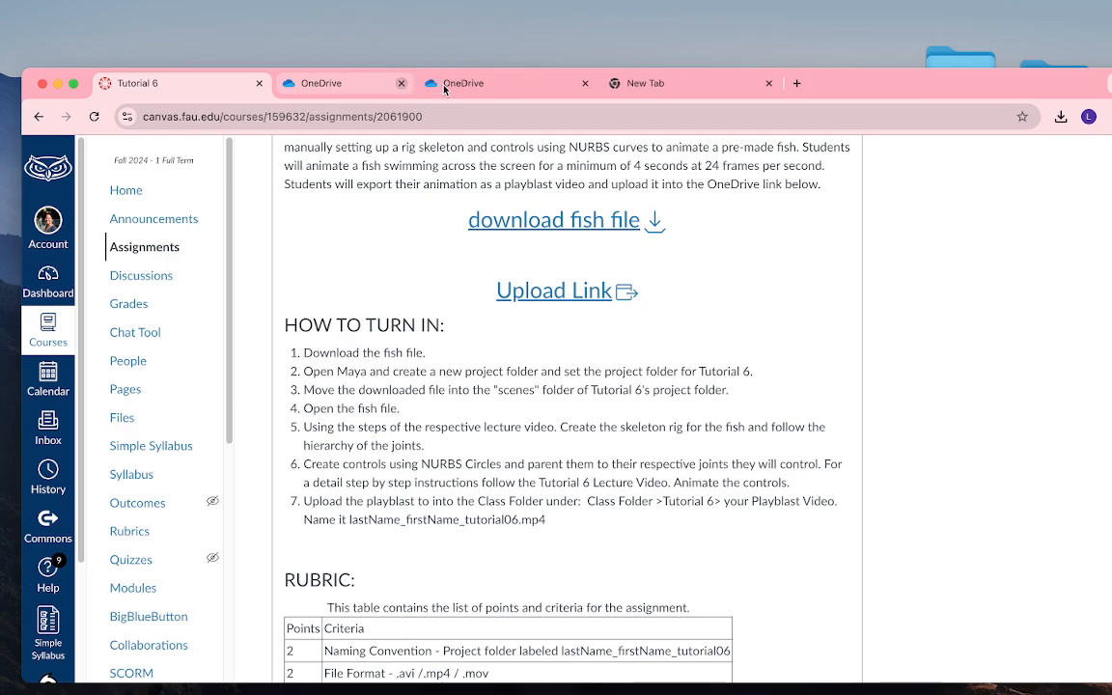
left_click(443, 84)
left_click(443, 84)
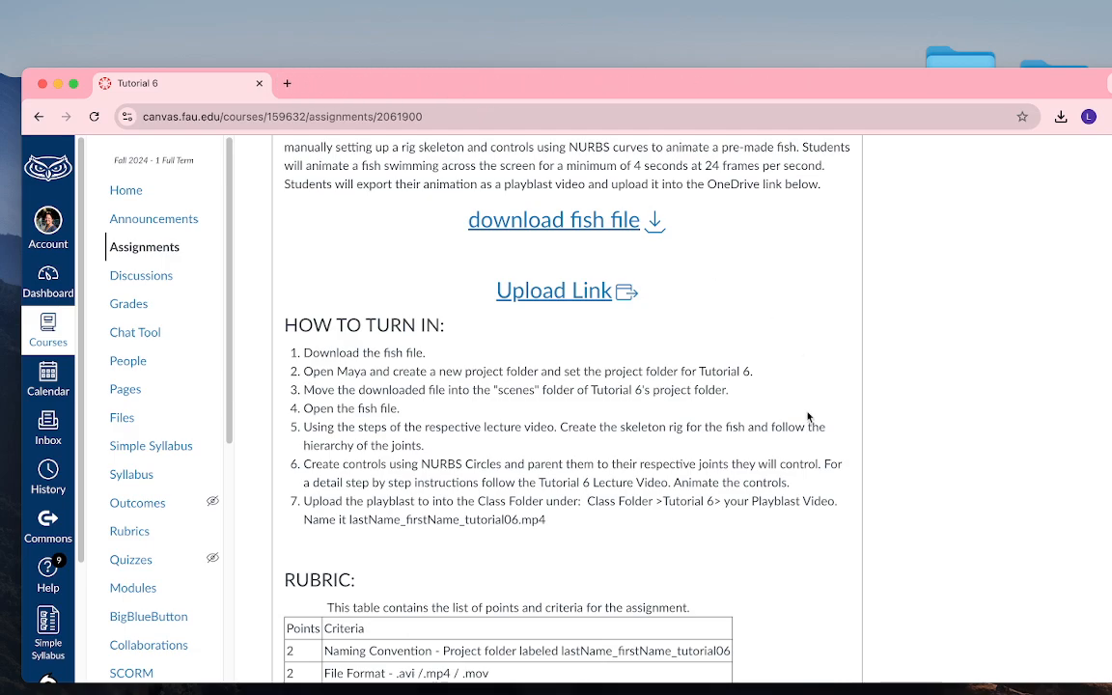
scroll(730, 376, "up", 3)
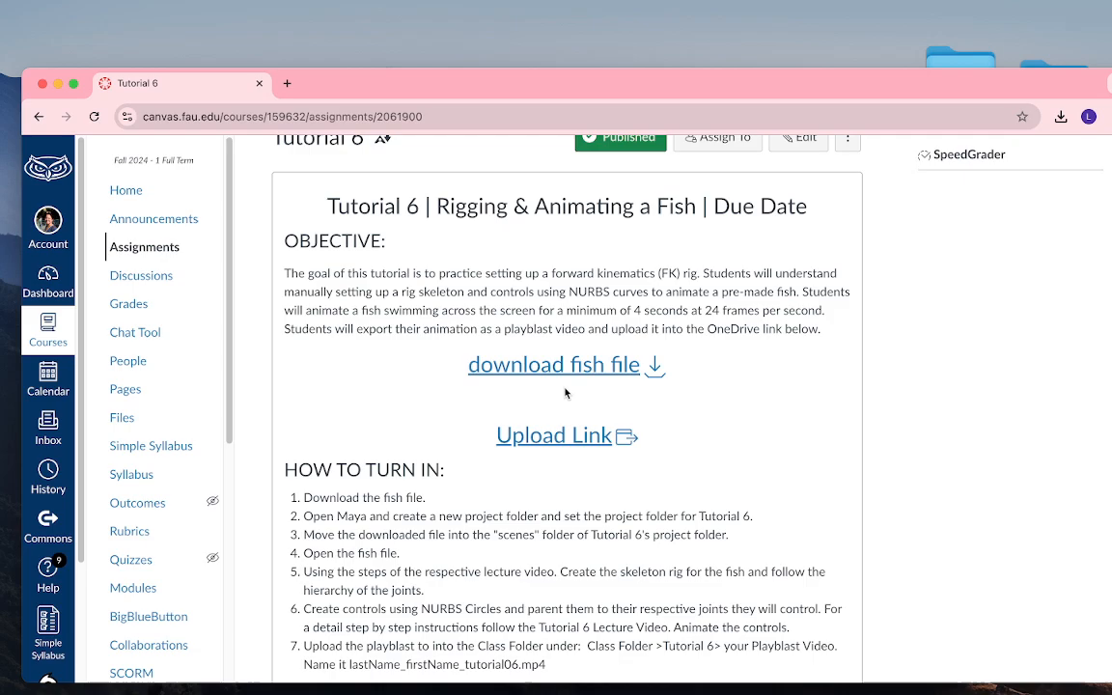
left_click(57, 83)
Step: Rearrange the desktop so the extracted fish.ma scene file sits well above fish.ma.zip
left_click_drag(254, 502, 165, 151)
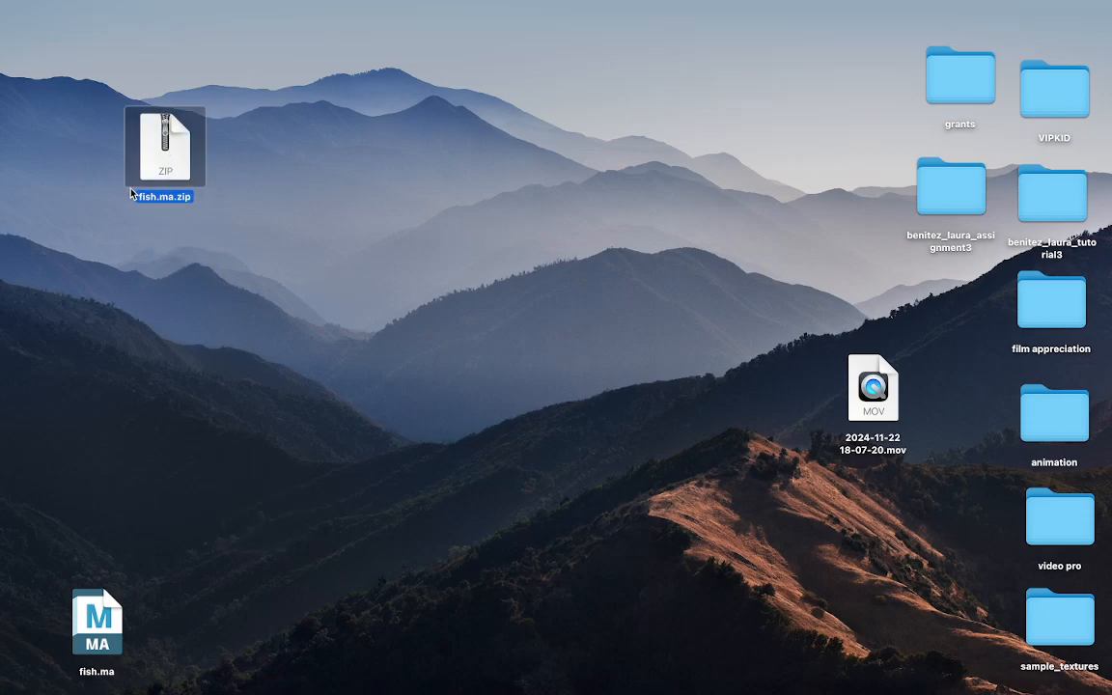
right_click(161, 139)
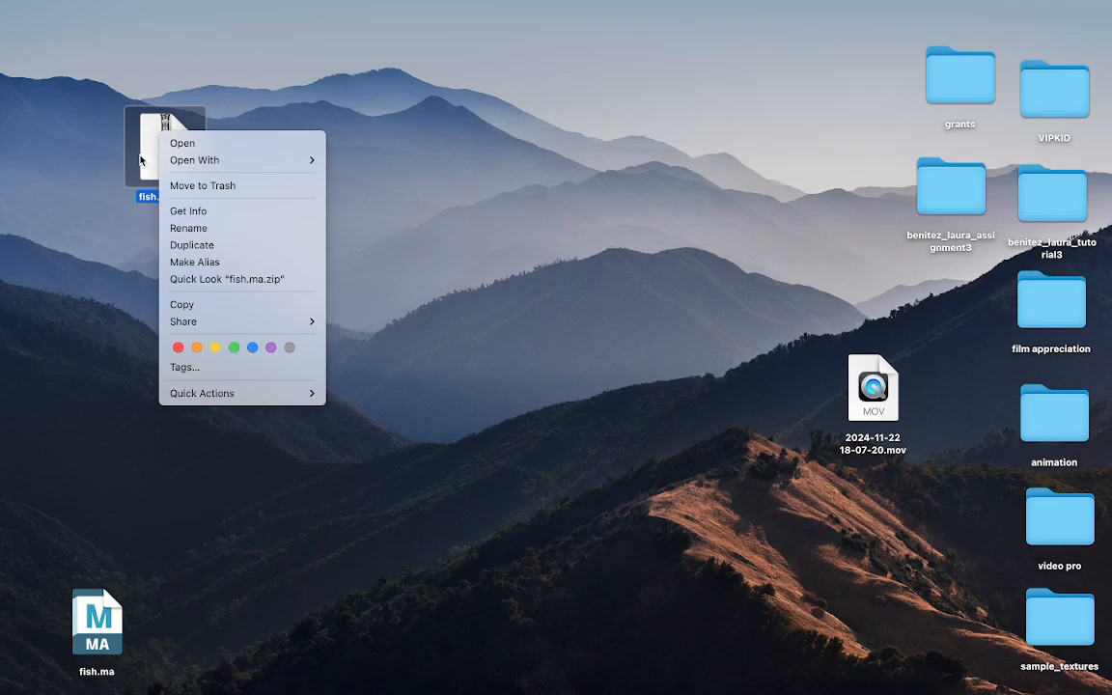
key("Escape")
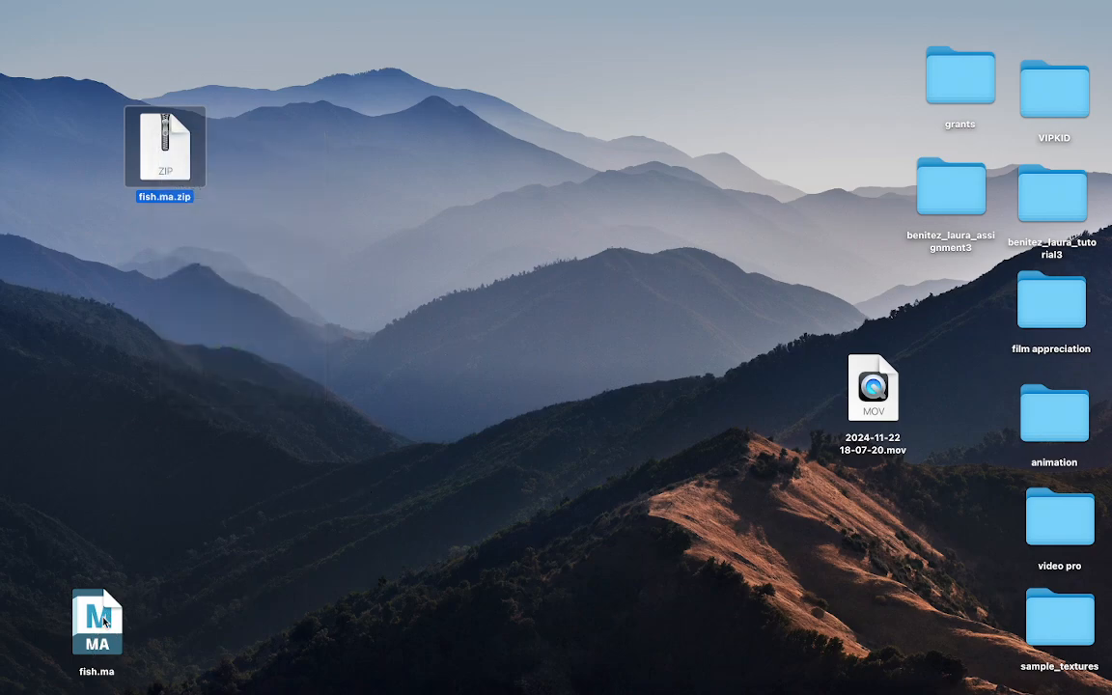
left_click_drag(97, 623, 423, 210)
left_click_drag(164, 145, 126, 522)
left_click_drag(410, 227, 162, 241)
Step: Return to Maya, create a new scene and switch the workspace to General
mouse_move(802, 693)
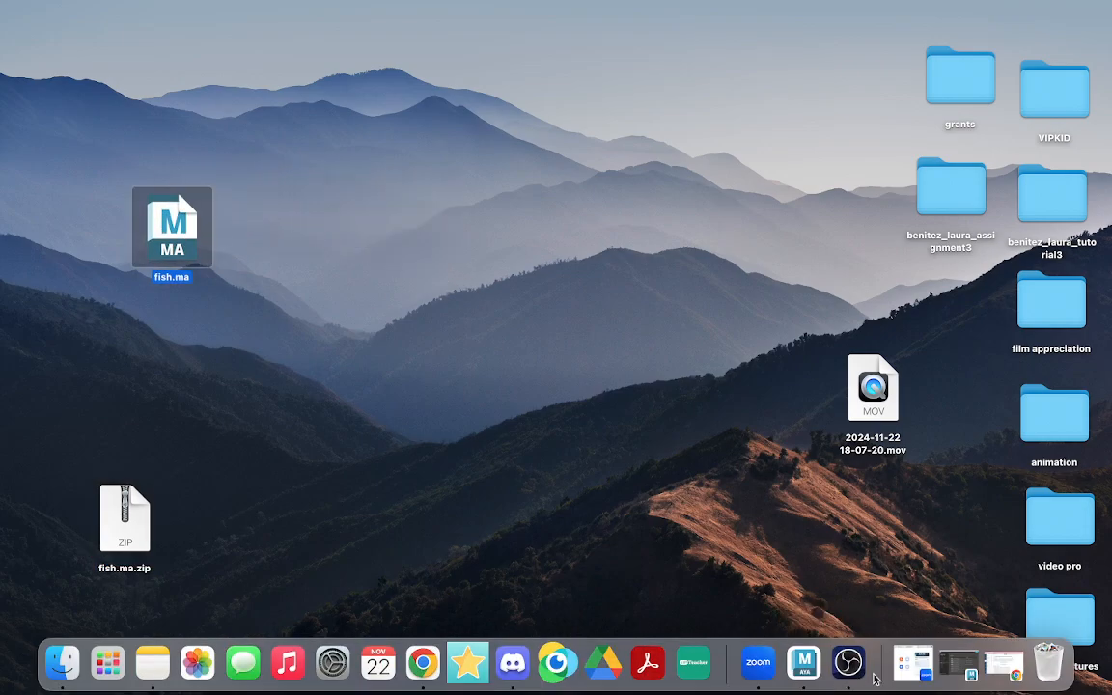
left_click(957, 664)
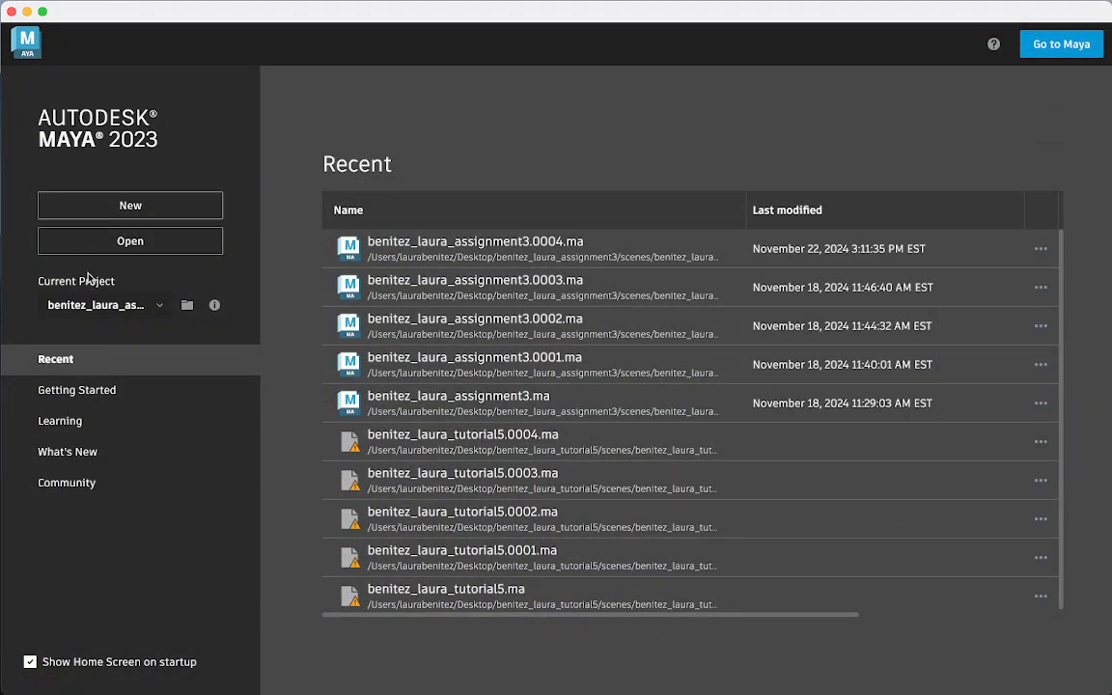
left_click(94, 206)
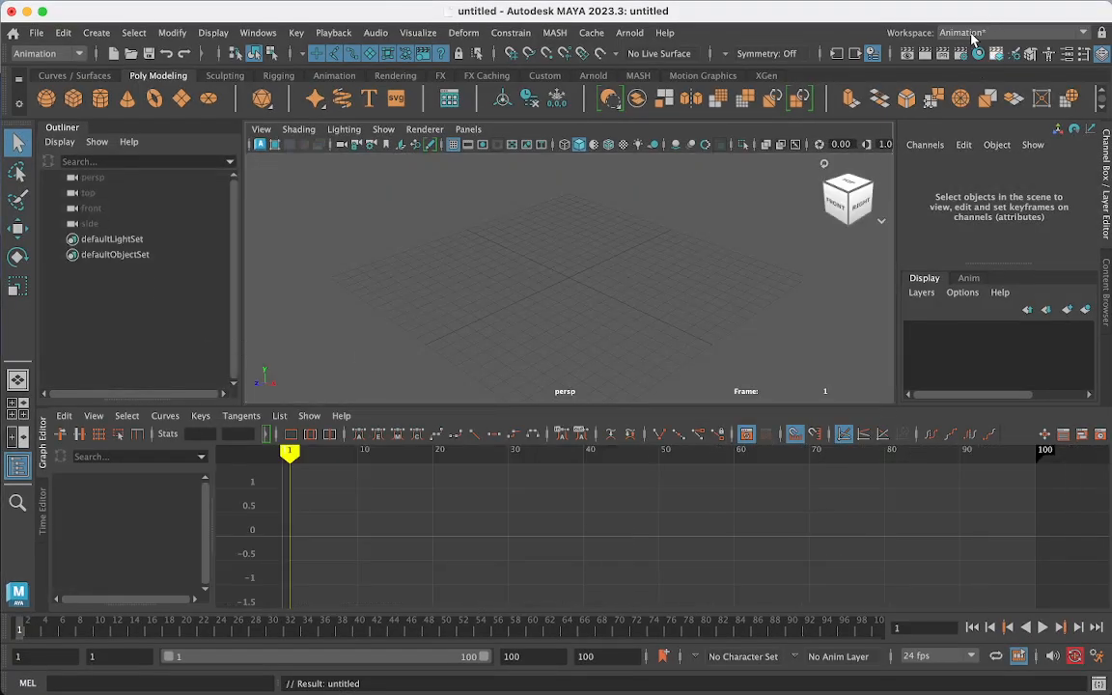
left_click(984, 32)
left_click(960, 45)
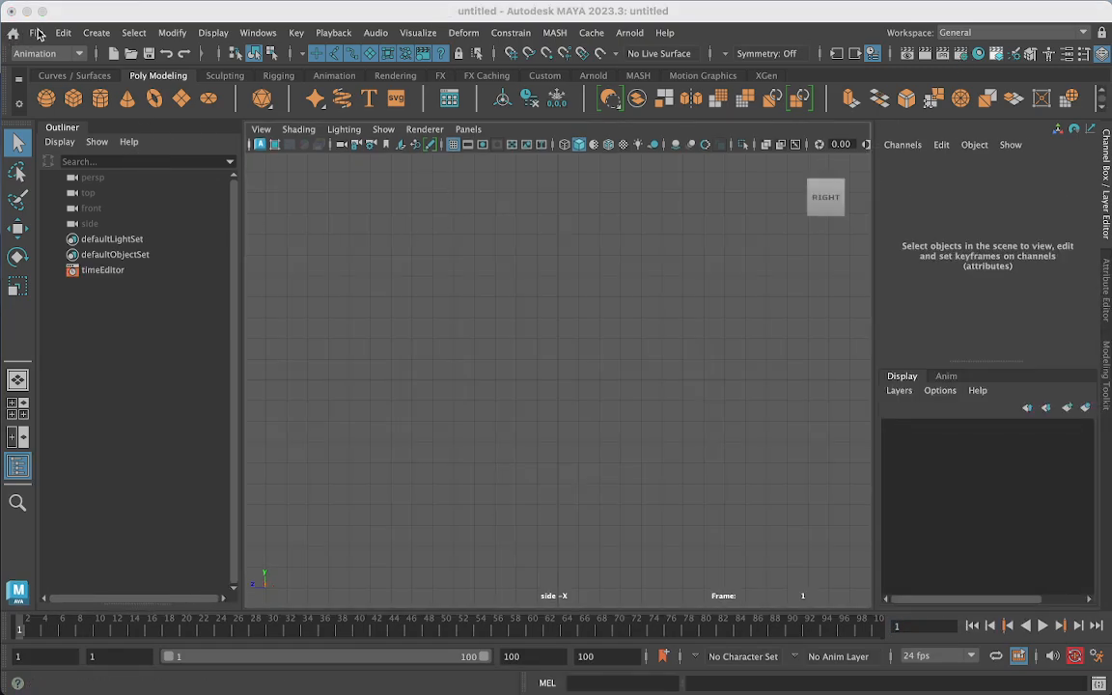
Step: Create a new Maya project on the Desktop, named with the student's last name, first name and tutorial6, separated by underscores
left_click(36, 33)
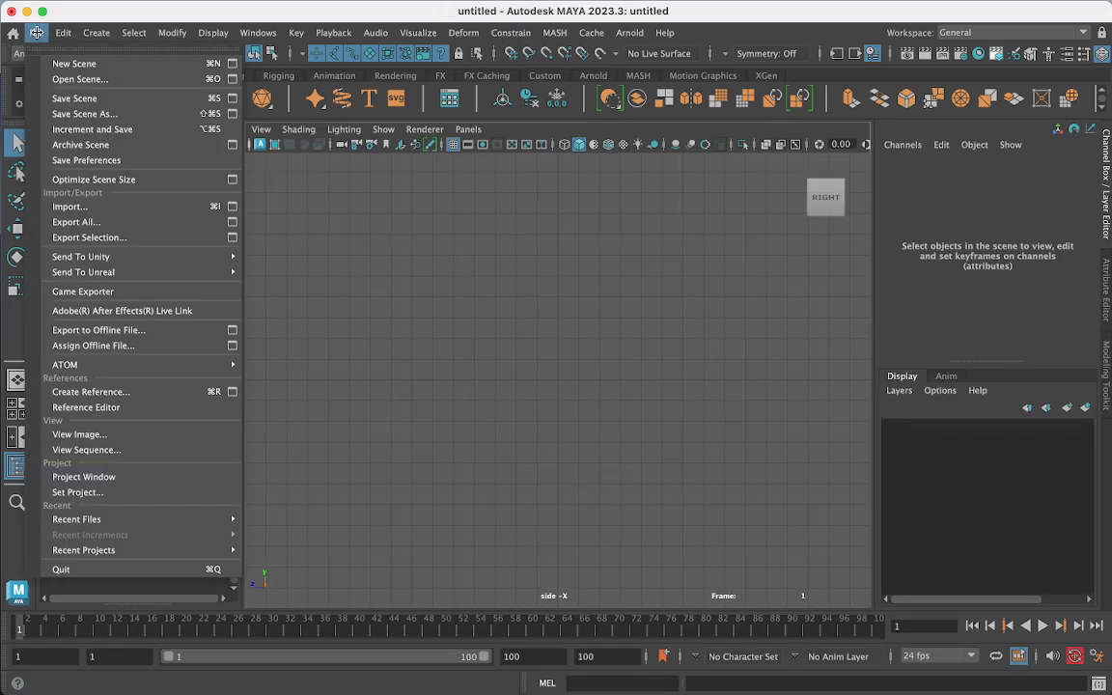
left_click(156, 477)
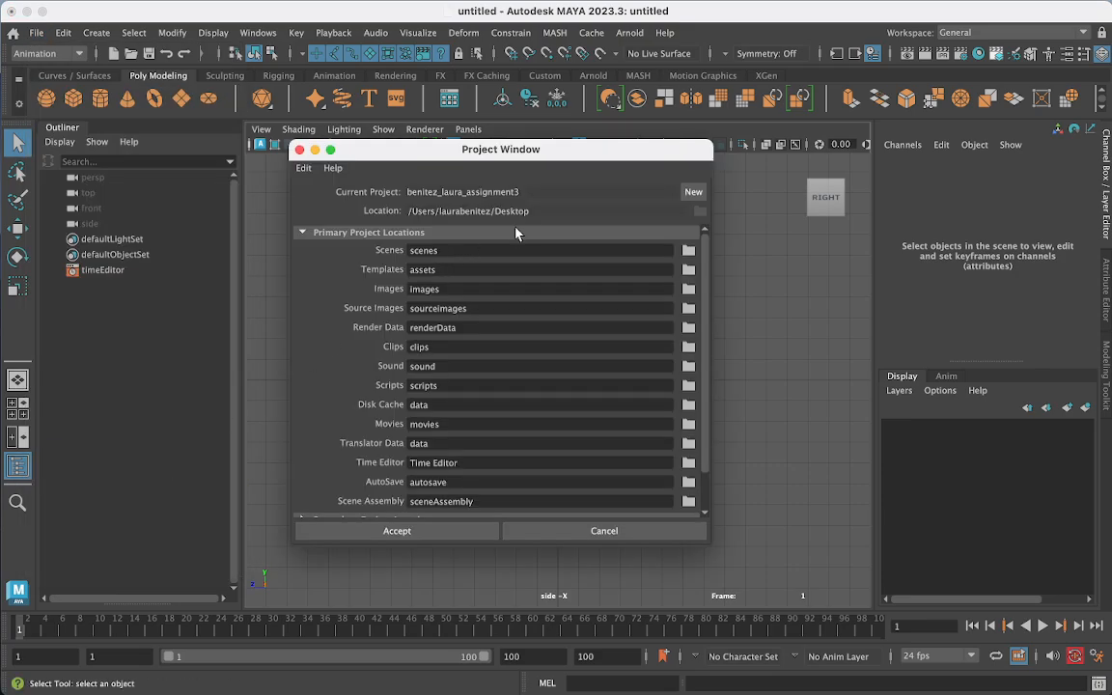
left_click(693, 193)
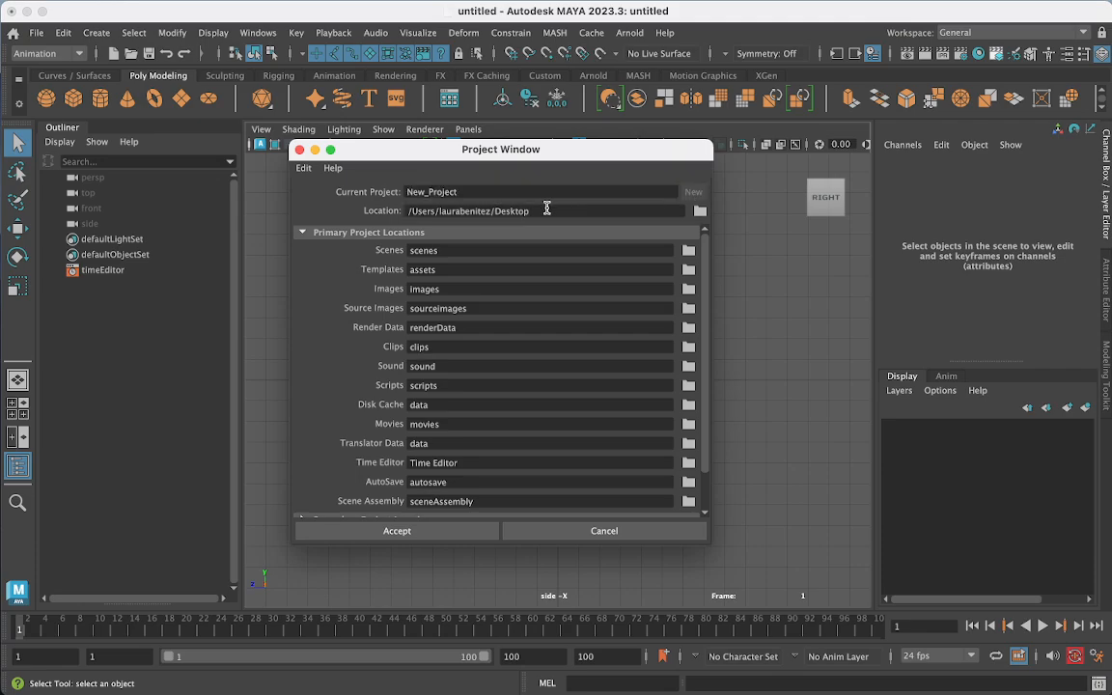
double_click(534, 192)
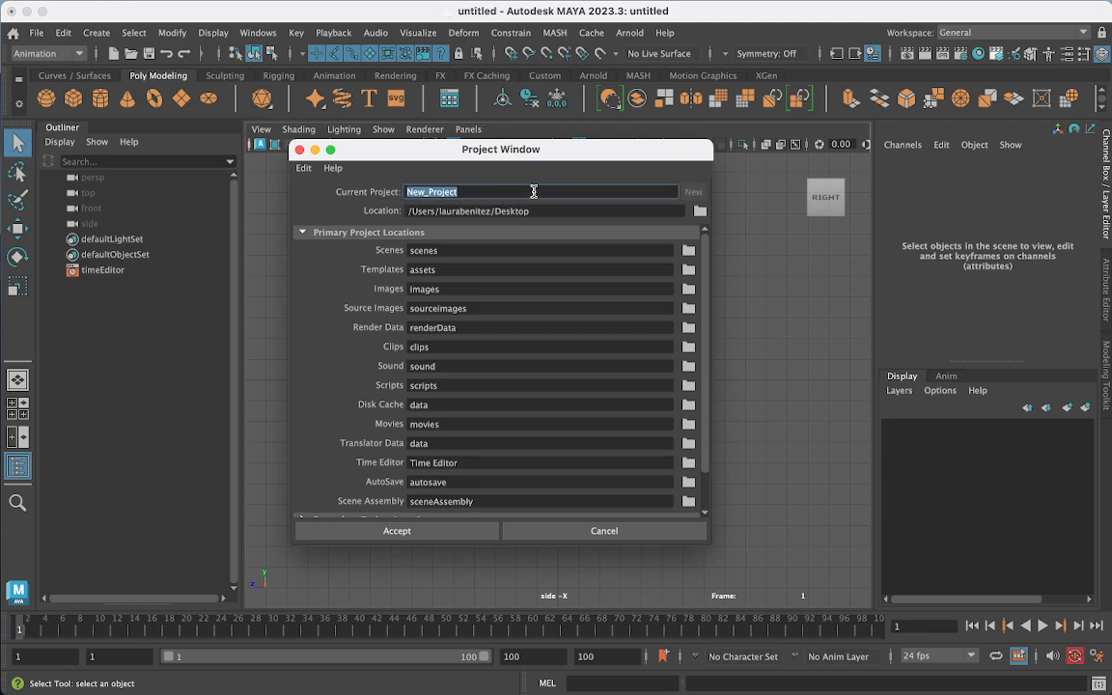
type("benitez_laura_tutorial6")
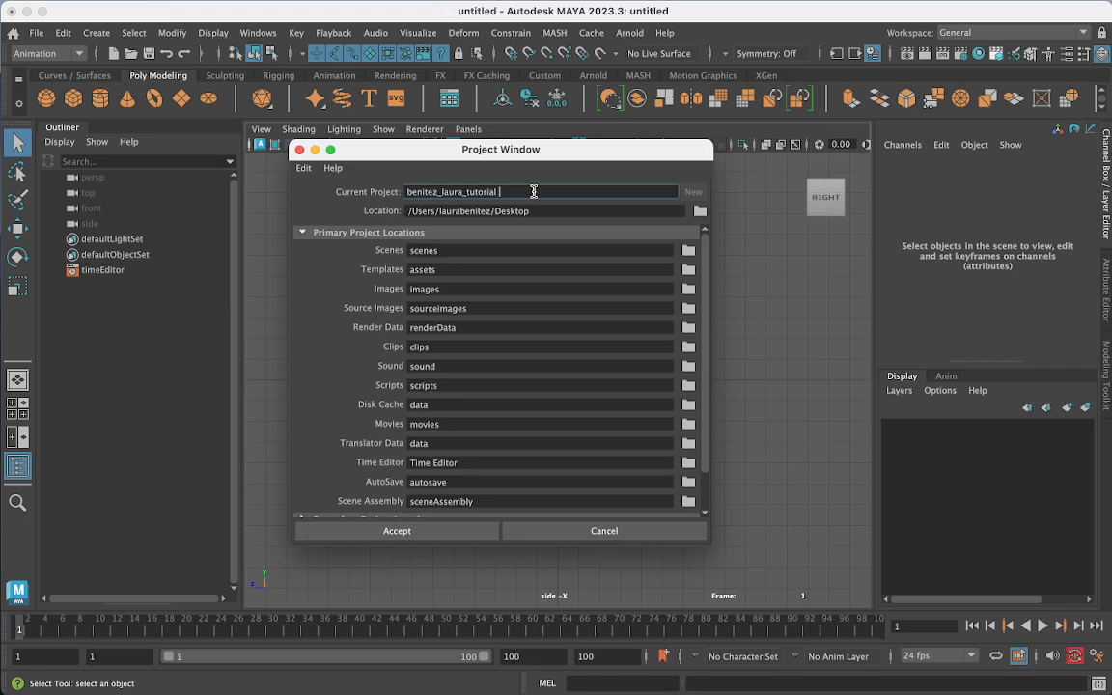
left_click(390, 531)
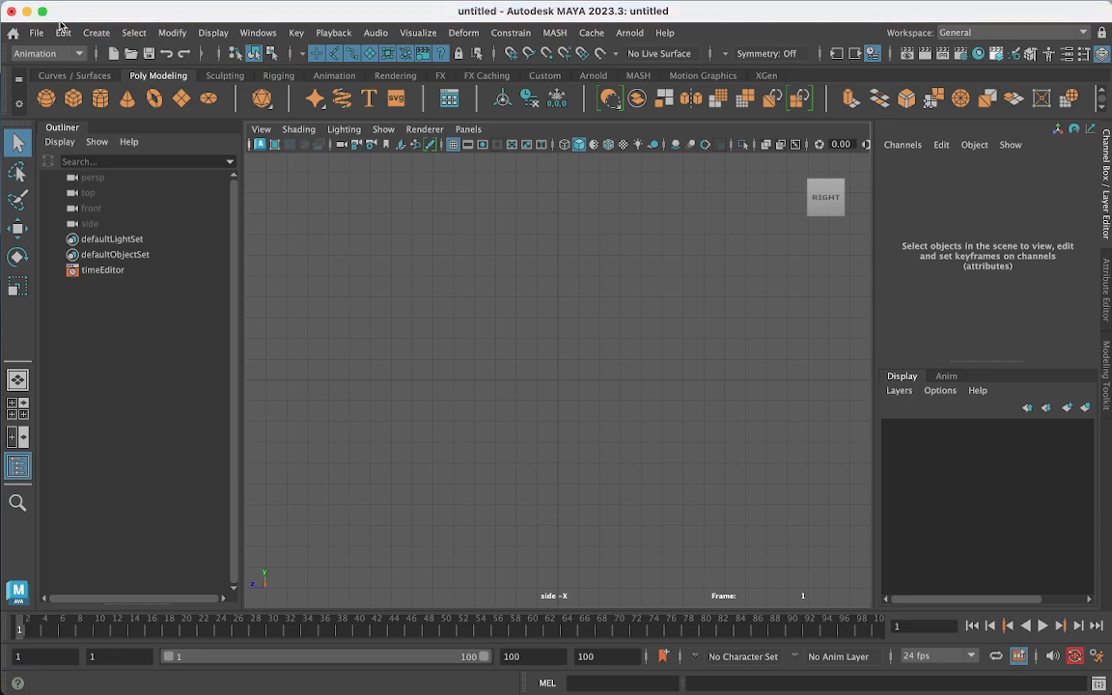
Step: Switch to the desktop and move fish.ma into the scenes folder of the new tutorial6 project folder
left_click(26, 13)
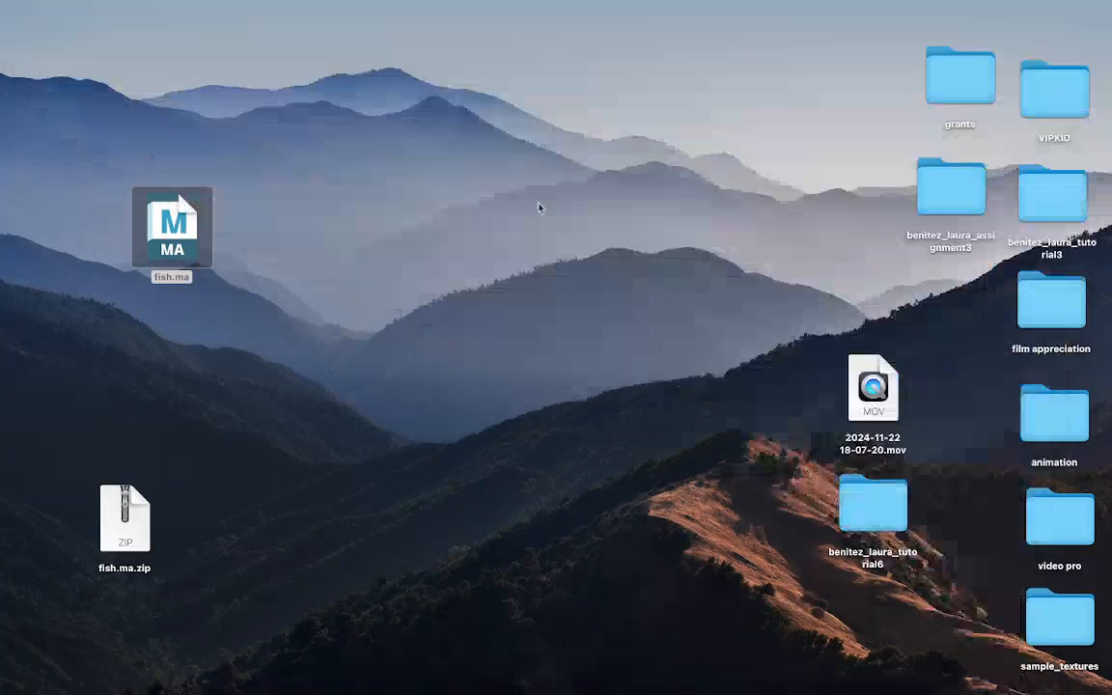
left_click_drag(893, 512, 584, 259)
double_click(584, 259)
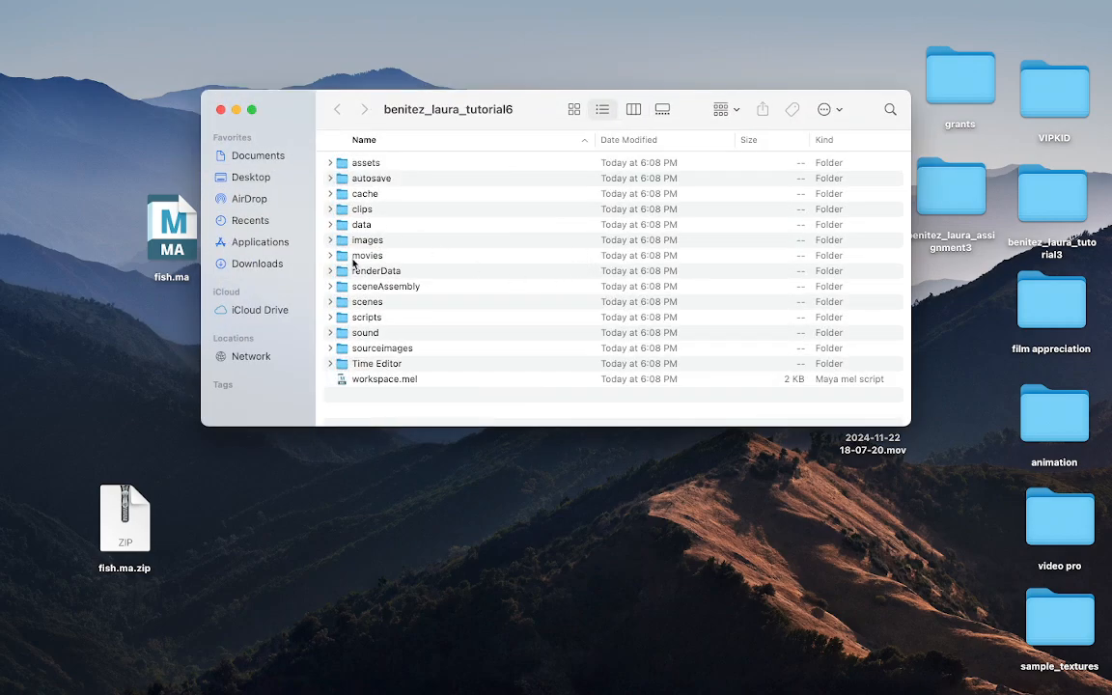
left_click(366, 303)
double_click(366, 303)
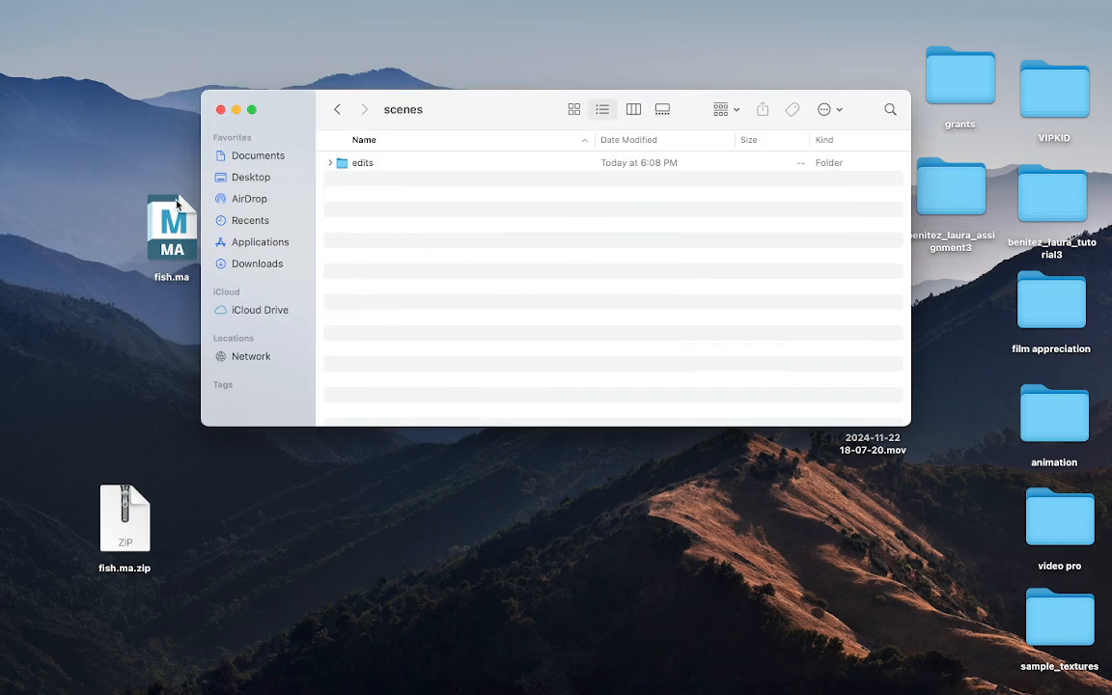
left_click_drag(176, 203, 377, 250)
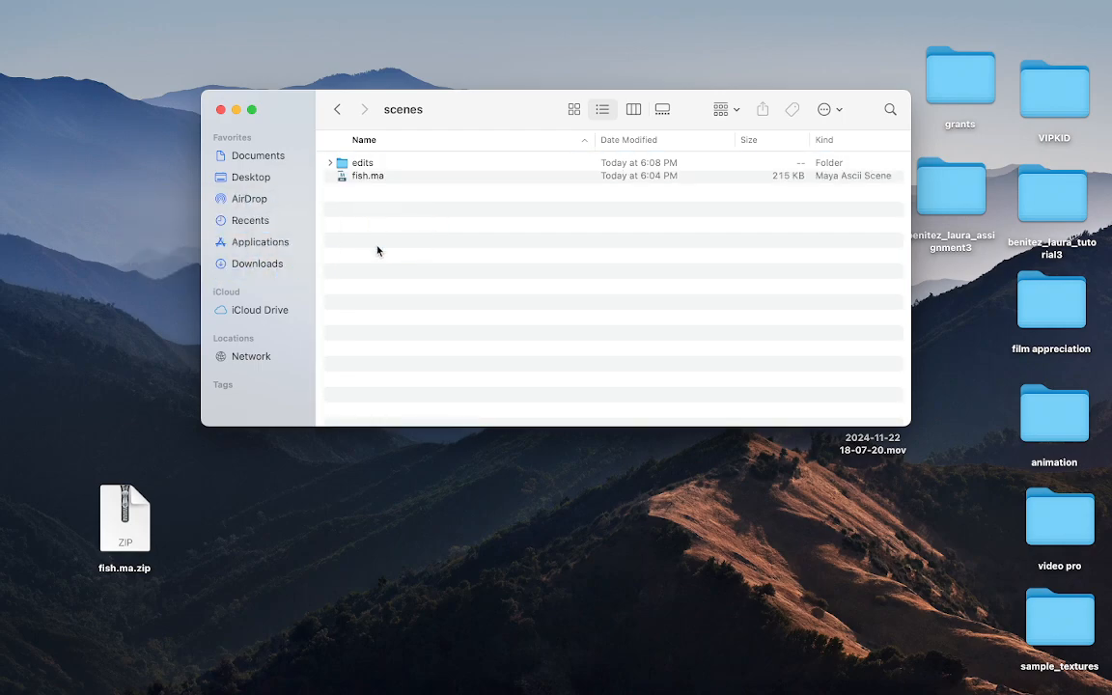
left_click(235, 110)
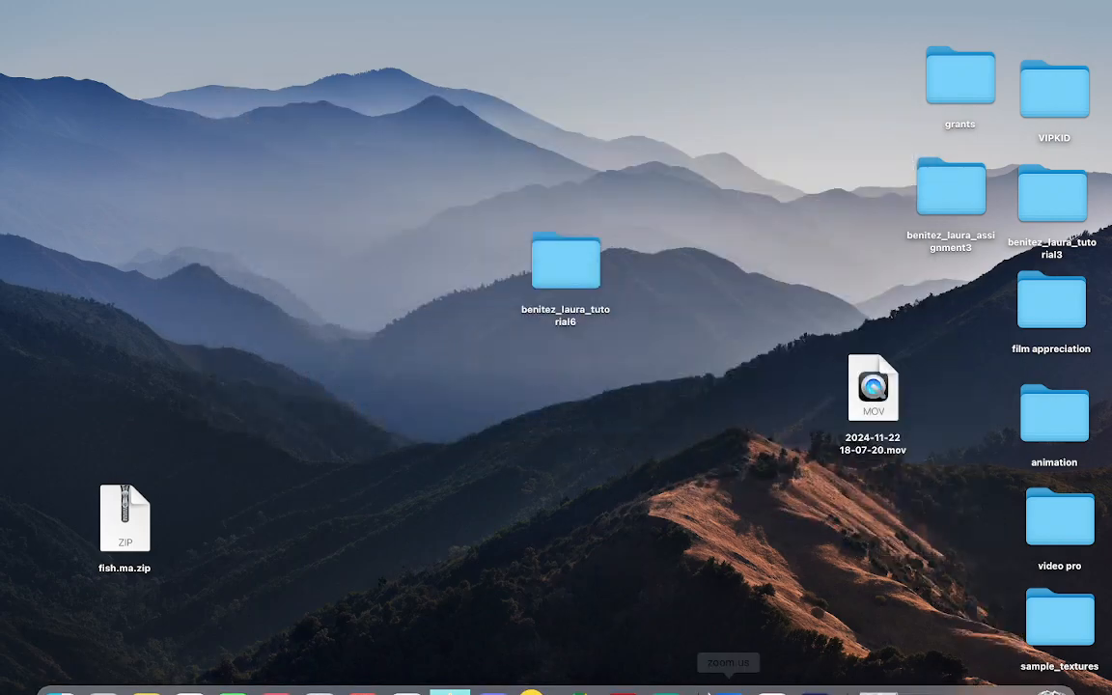
Step: Return to Maya and open fish.ma from the project's scenes folder, discarding the changes to the untitled scene
left_click(938, 664)
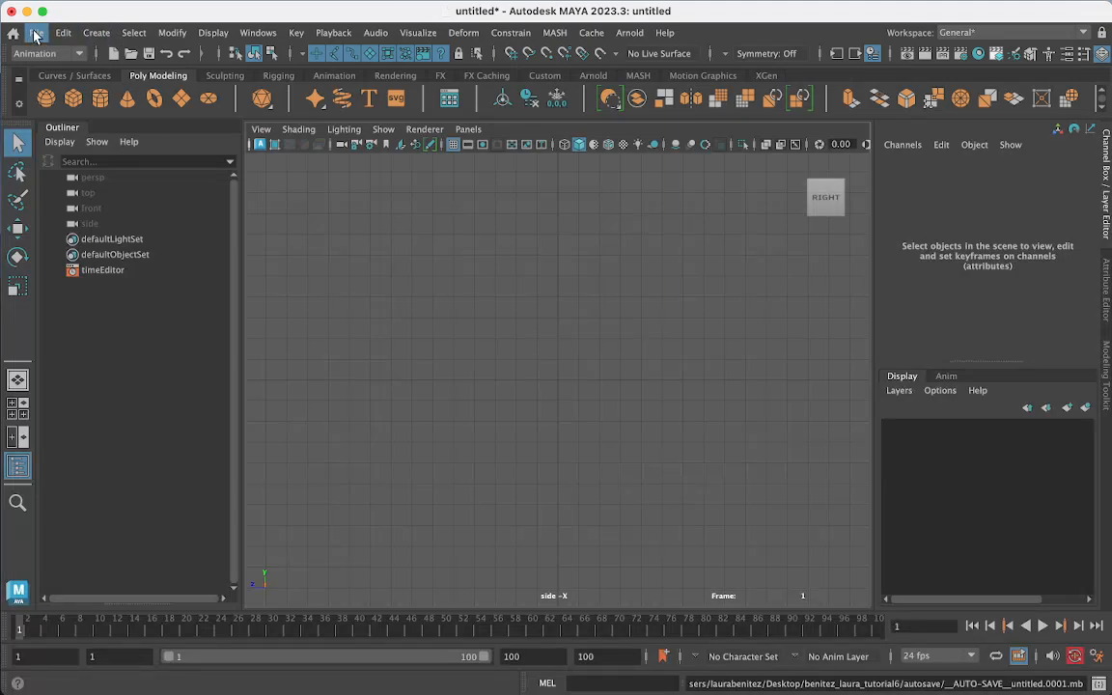
left_click(35, 35)
left_click(74, 79)
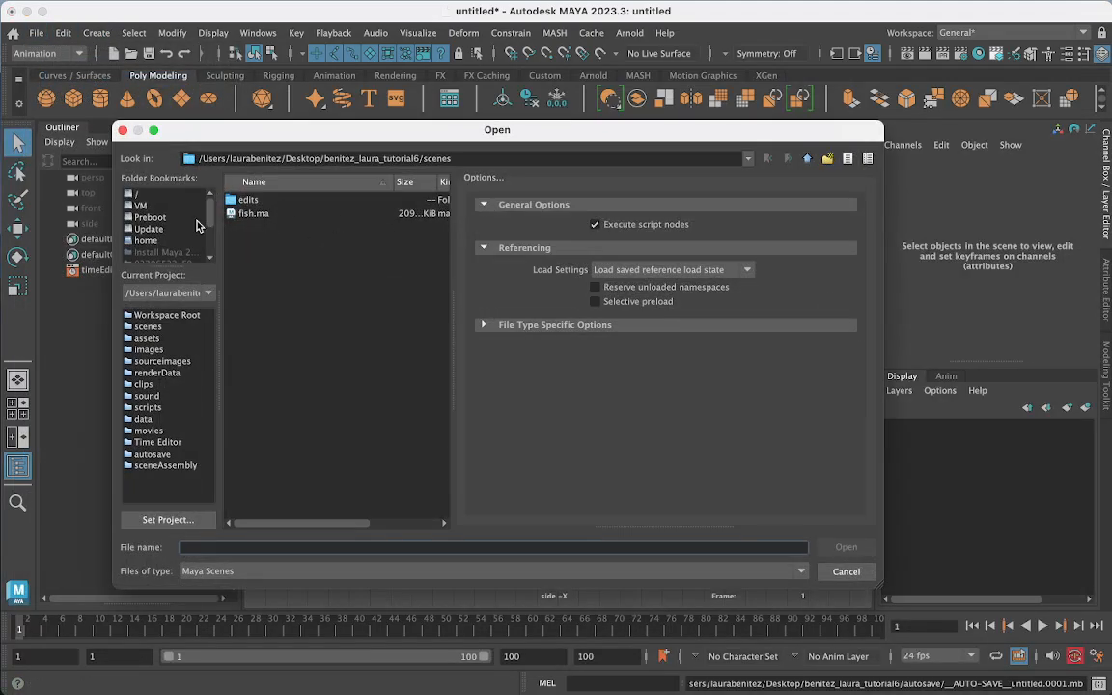
left_click(259, 214)
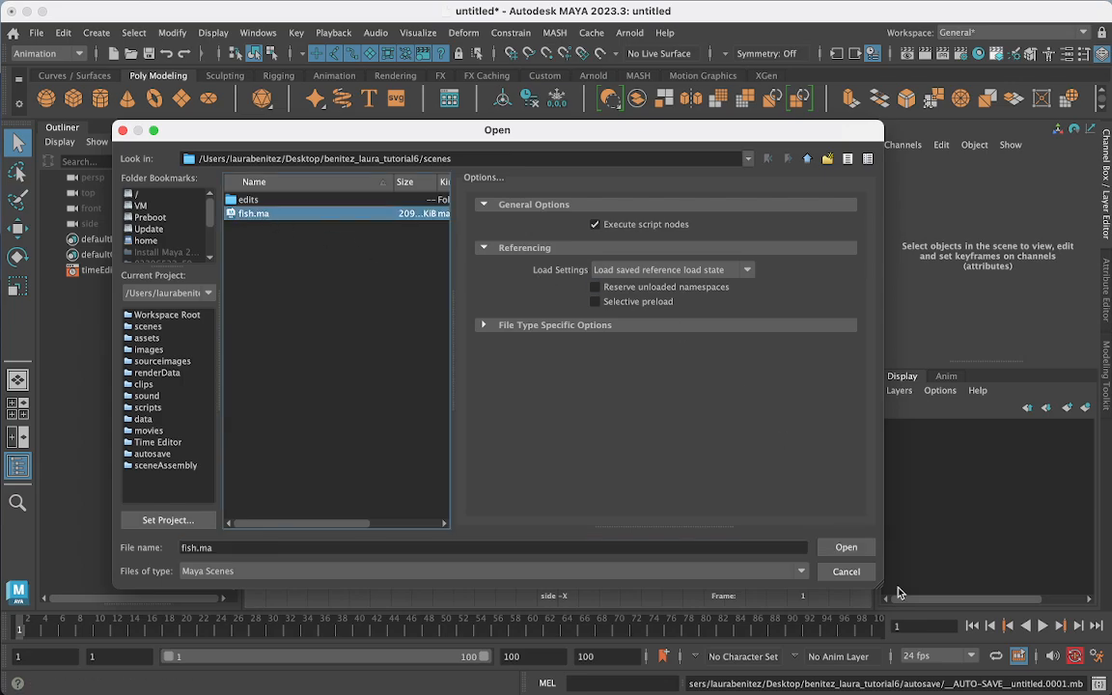
left_click(846, 548)
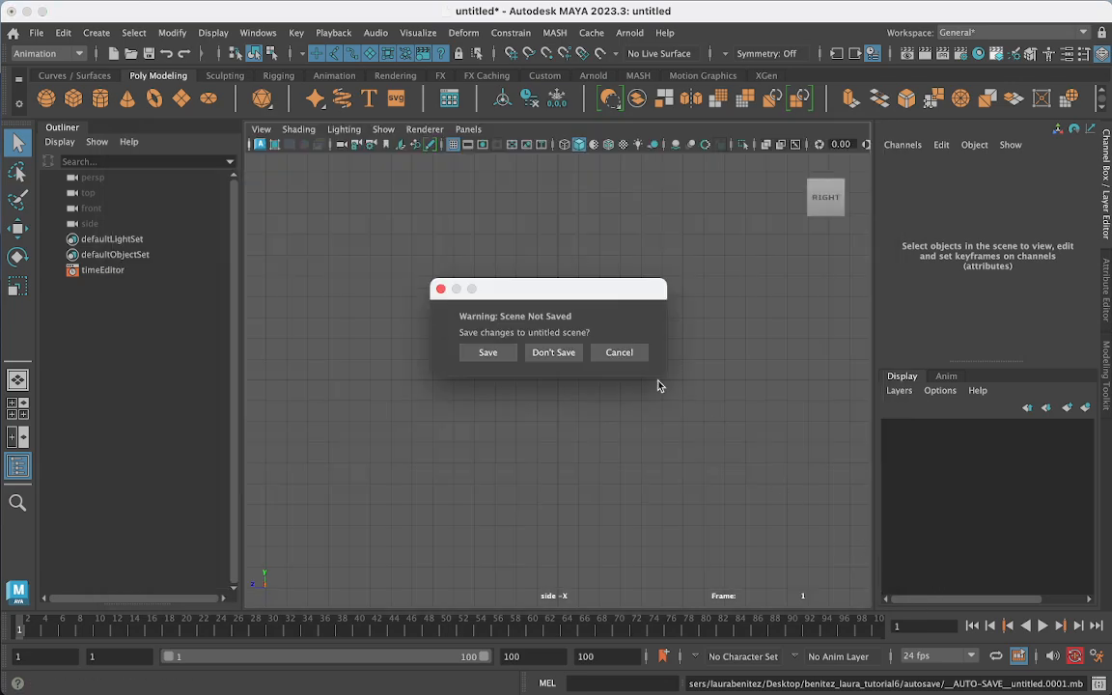
left_click(553, 353)
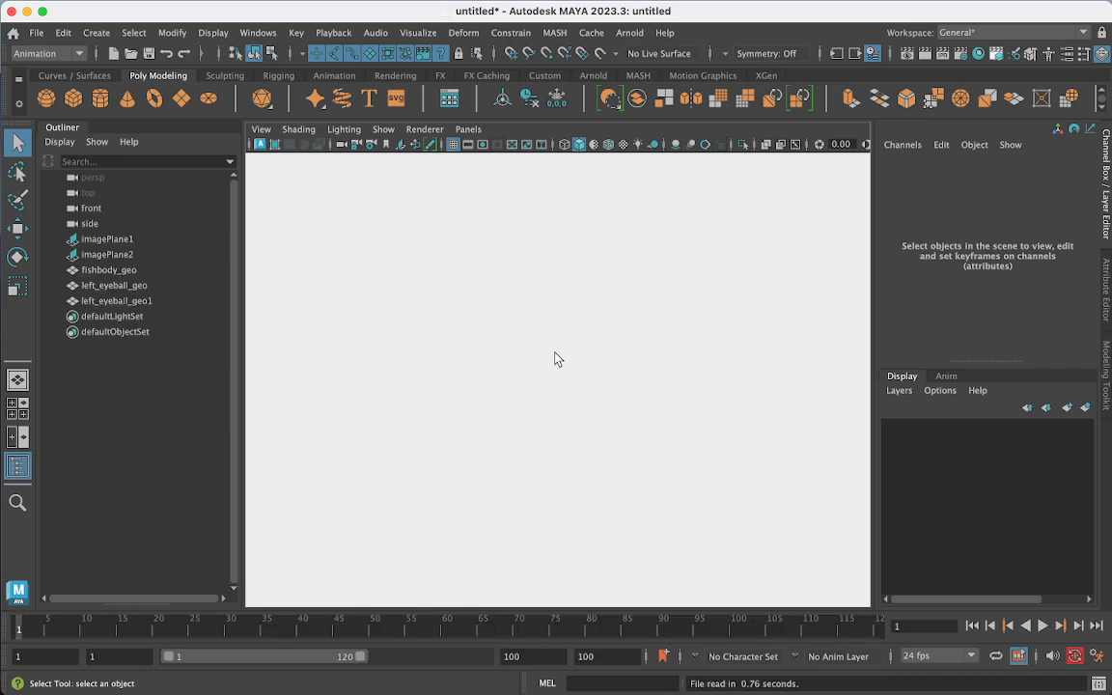
Step: Delete both reference image planes, imagePlane2 and imagePlane1, from around the fish model
scroll(555, 359, "up", 2)
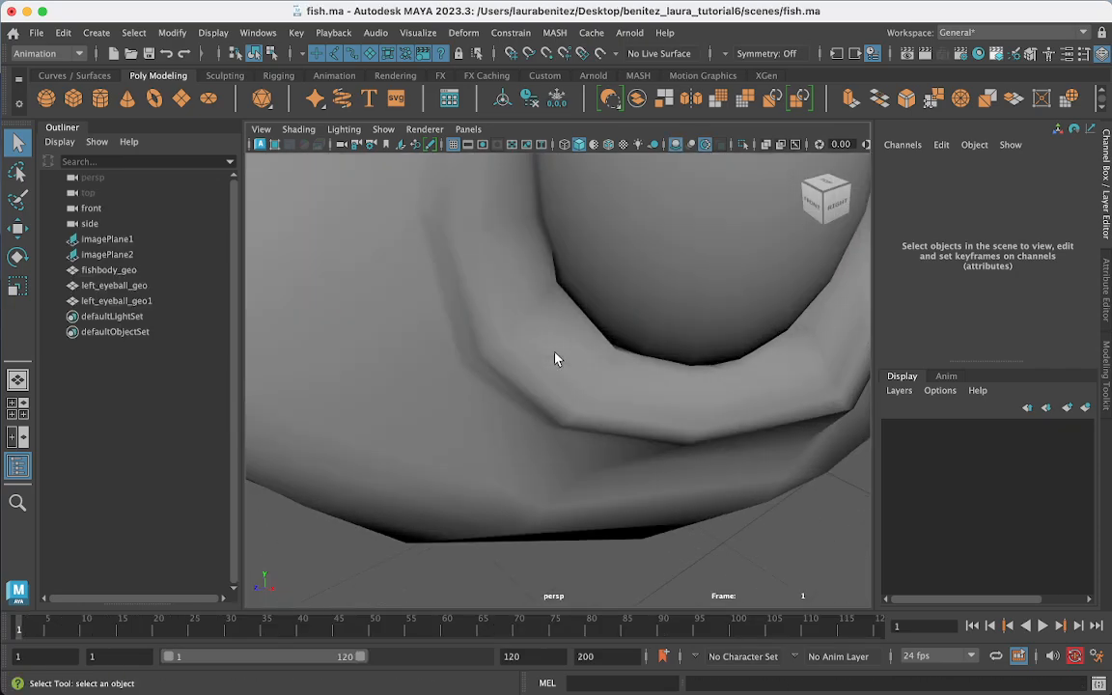
scroll(555, 359, "down", 10)
scroll(555, 359, "down", 2)
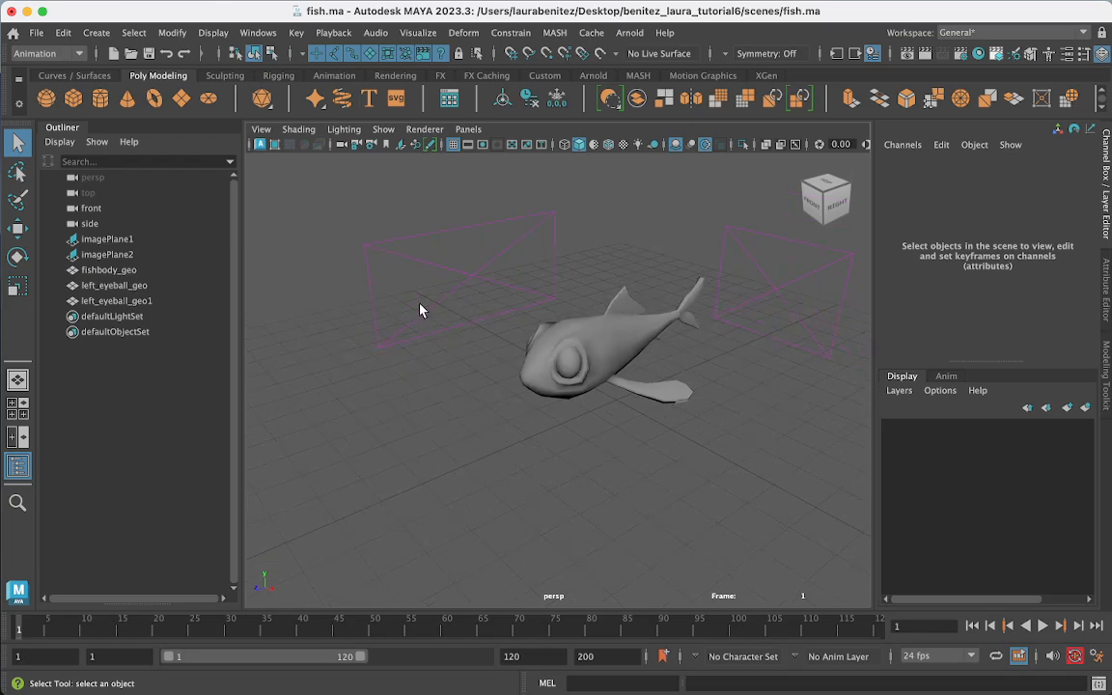
left_click(493, 295)
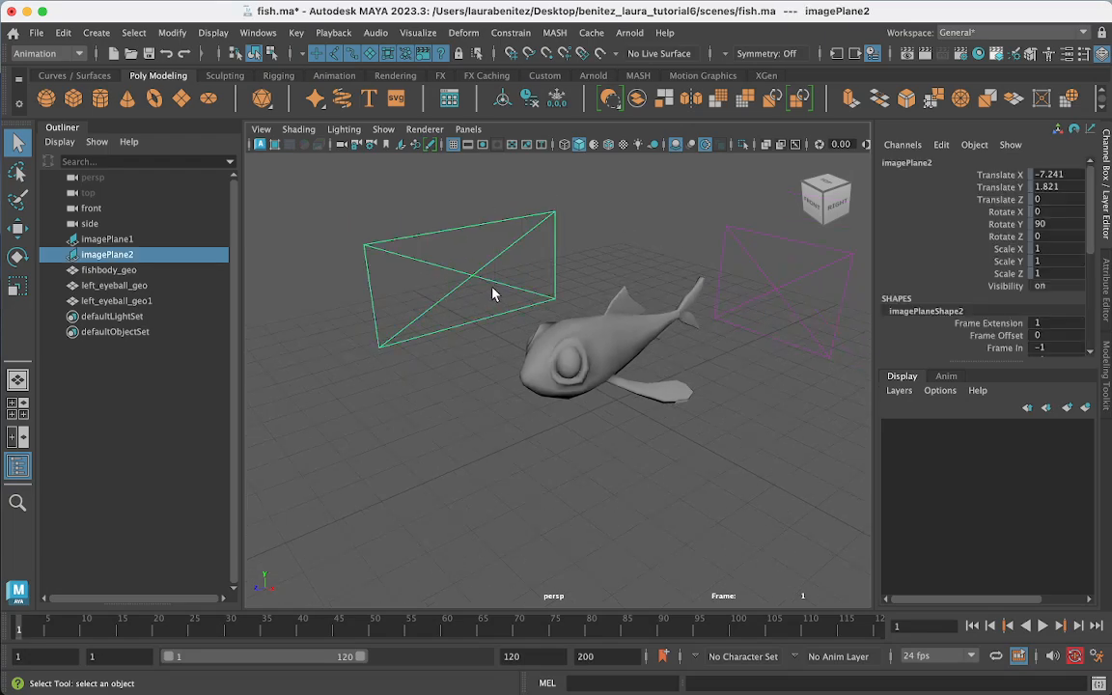
key("Delete")
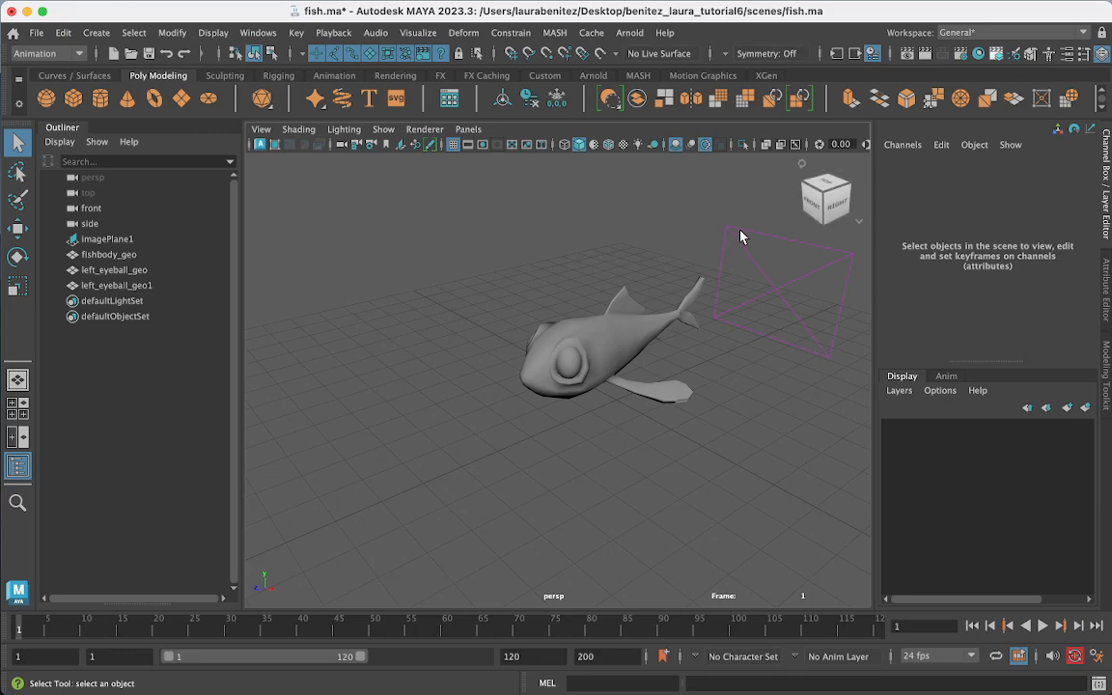
left_click(790, 328)
key("Delete")
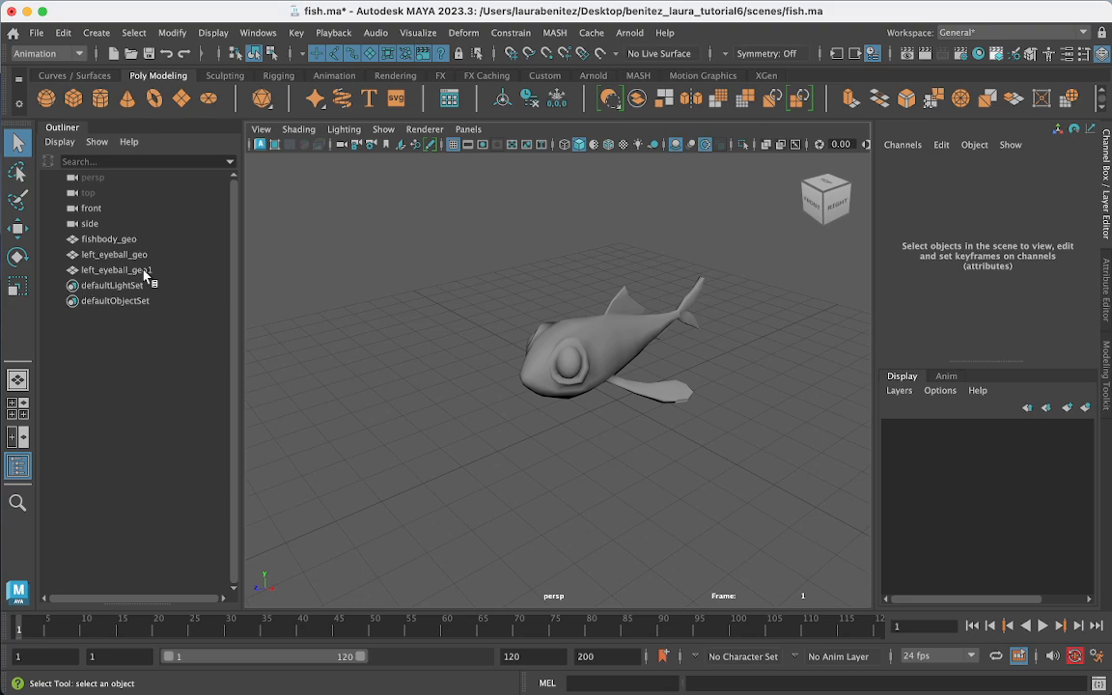
Step: Rename the second eyeball mesh, left_eyeball_geo1, to right_eyeball_geo
left_click(121, 255)
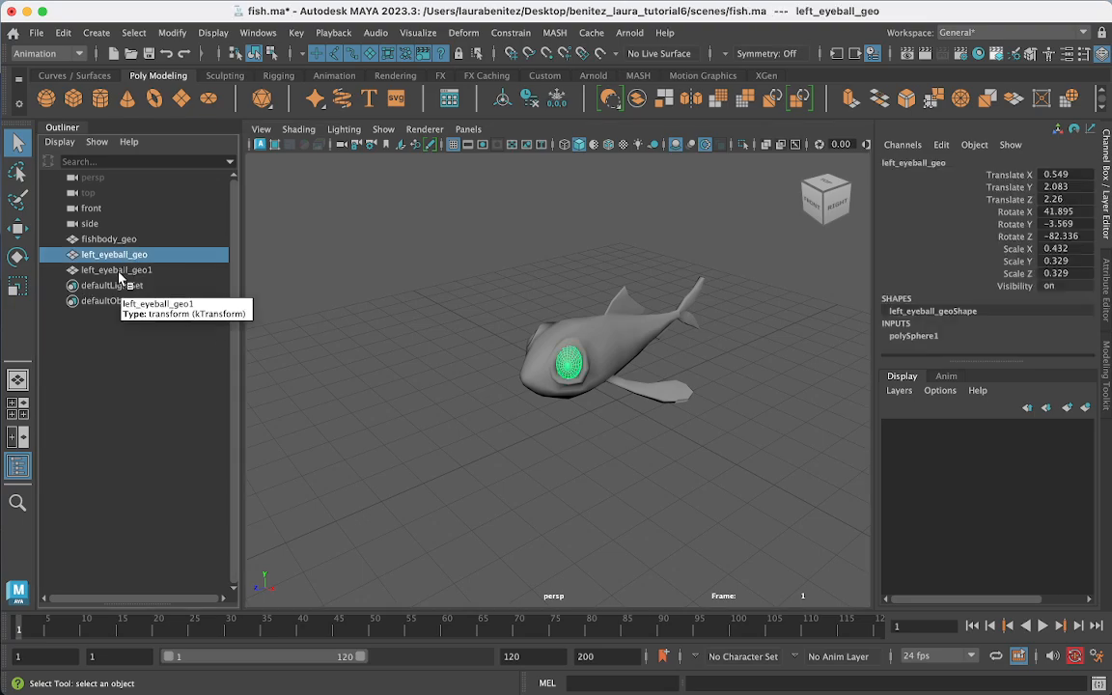
left_click(114, 271)
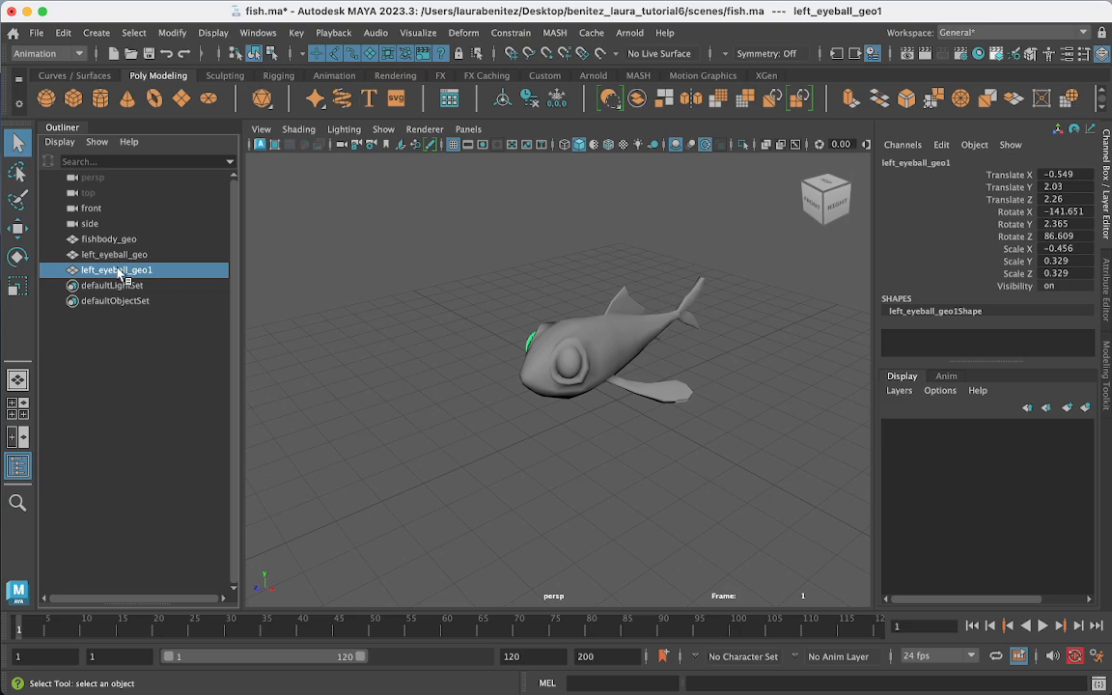
double_click(118, 270)
type("right_eyeball_geo")
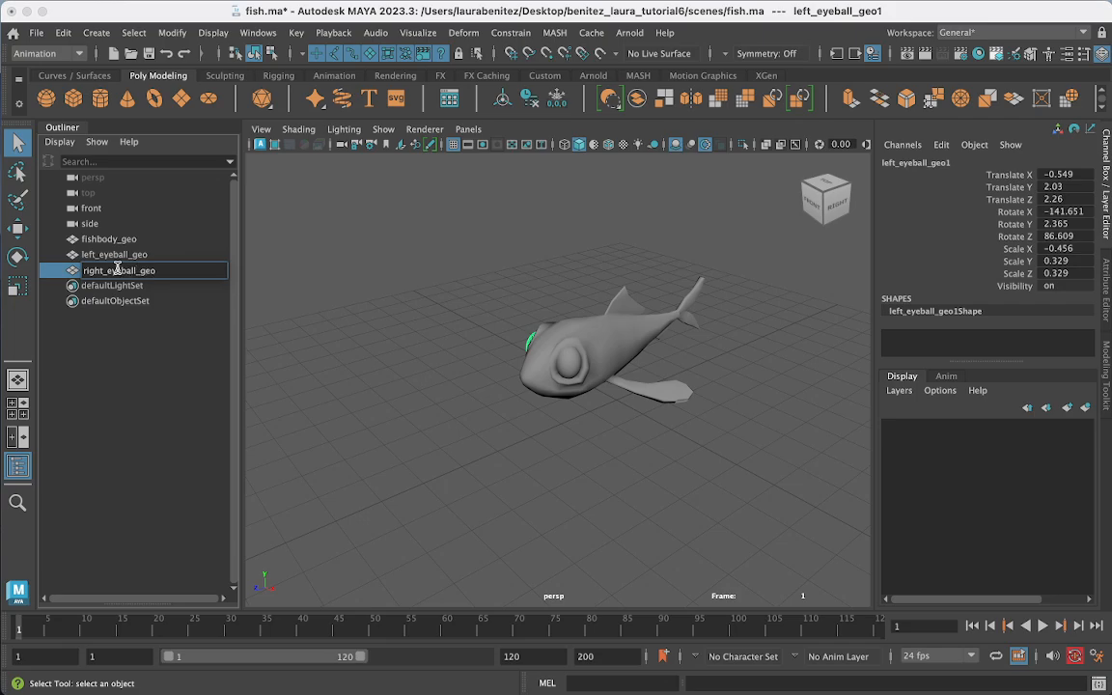
key("Return")
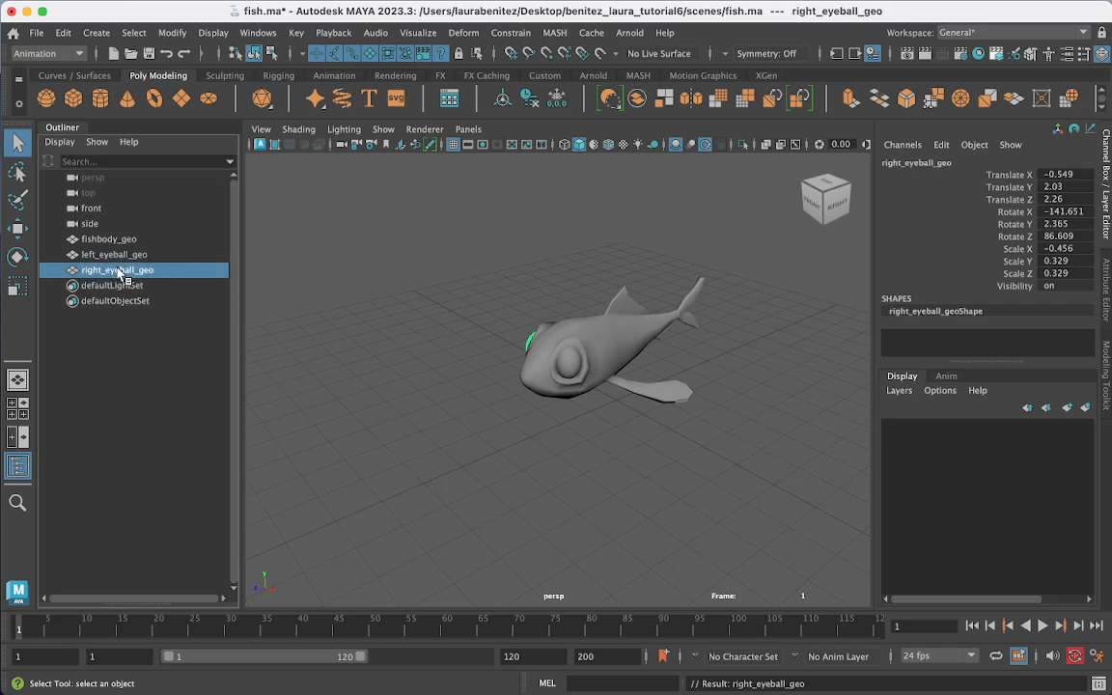
Step: Inspect the fish's body and left eyeball as separate meshes by selecting each and viewing the model from its side
left_click(595, 357)
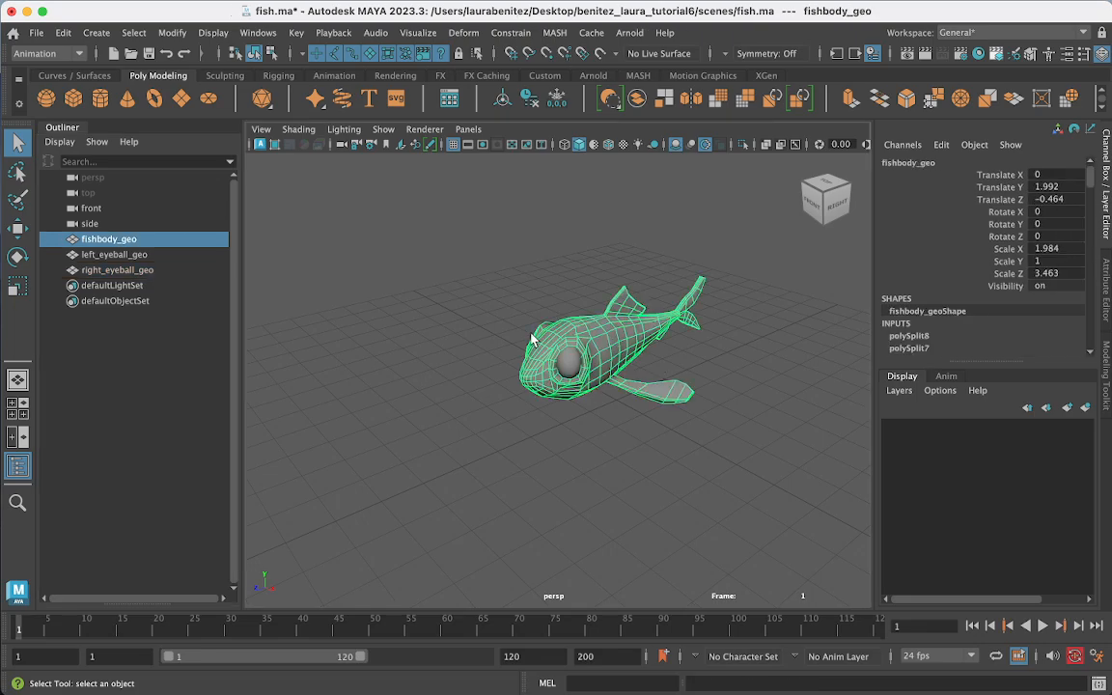
left_click(567, 365)
mouse_move(556, 410)
left_mouse_down("alt")
mouse_move(692, 404)
mouse_move(574, 438)
mouse_move(477, 397)
mouse_move(504, 392)
mouse_move(549, 414)
mouse_move(549, 447)
mouse_move(654, 437)
mouse_move(727, 414)
mouse_move(700, 425)
mouse_move(577, 415)
mouse_move(556, 426)
left_mouse_up("alt")
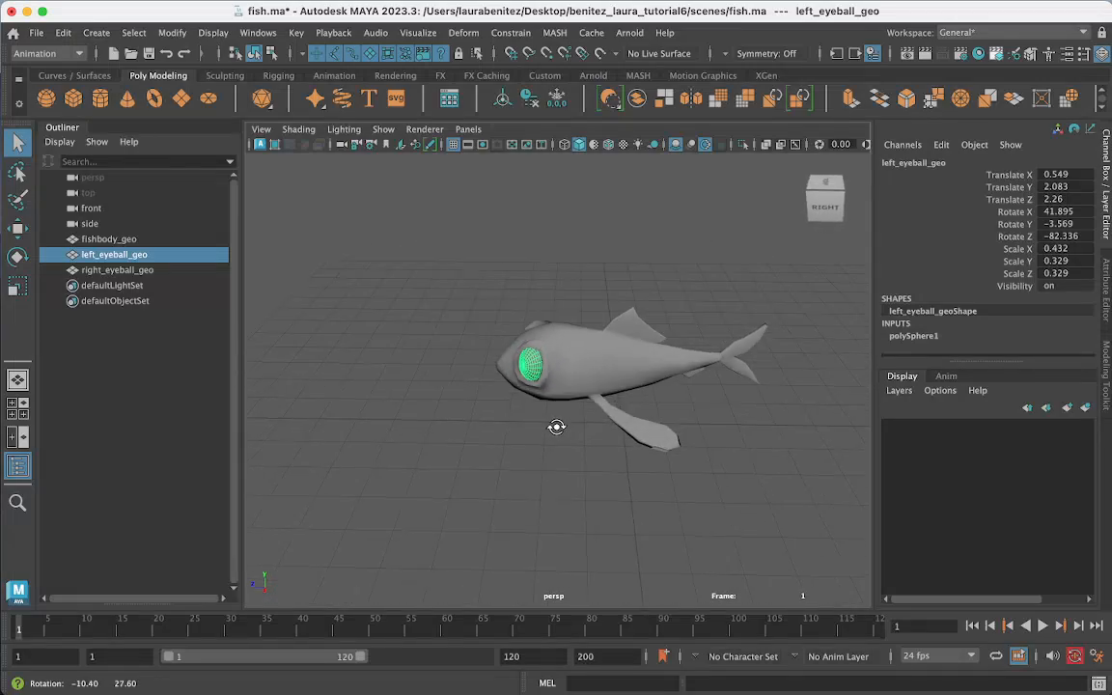
left_click(560, 352)
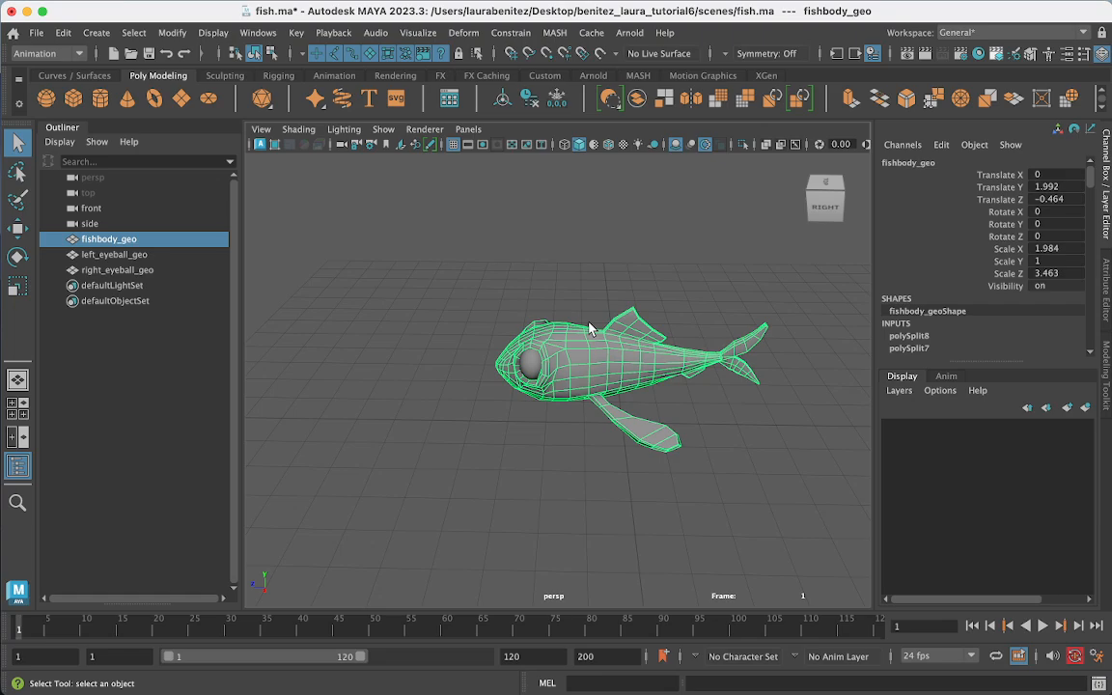
Step: In the side view, build a straight horizontal chain of five joints through the fish's body from the nose to the tail base
left_click(275, 75)
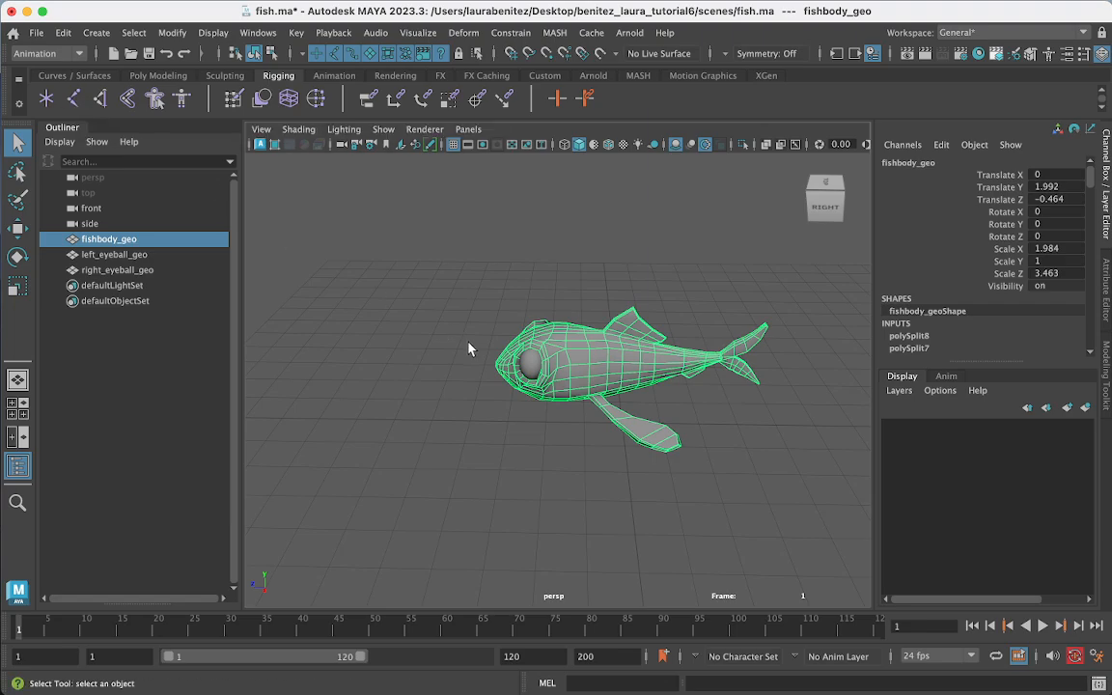
key("space")
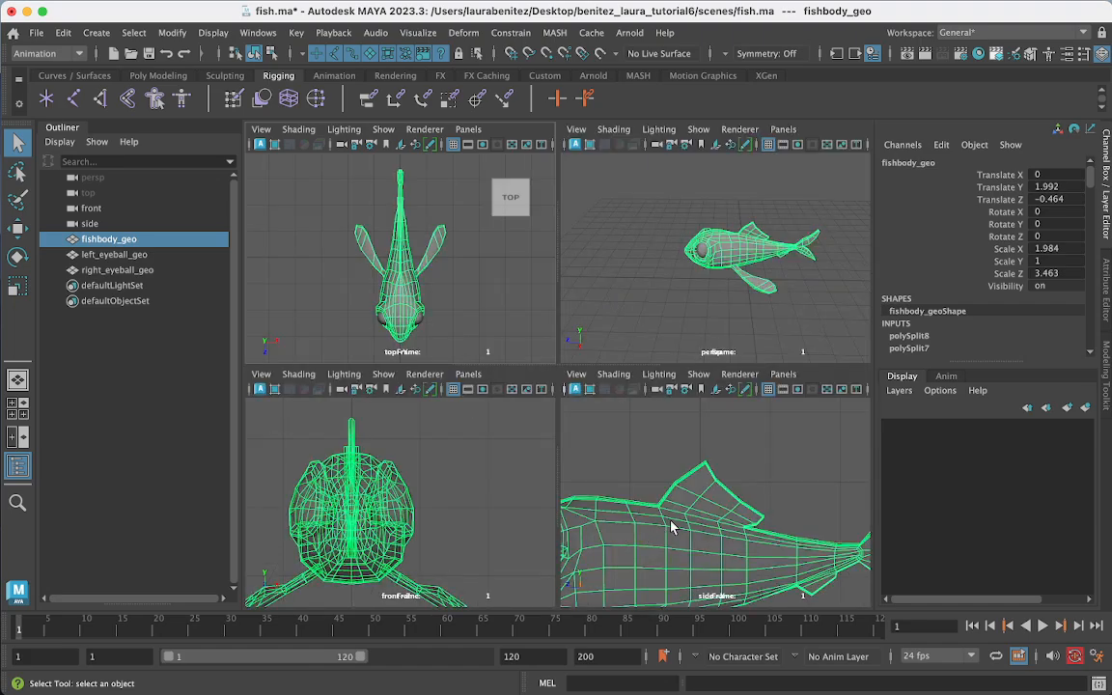
scroll(673, 526, "down", 5)
scroll(673, 526, "up", 4)
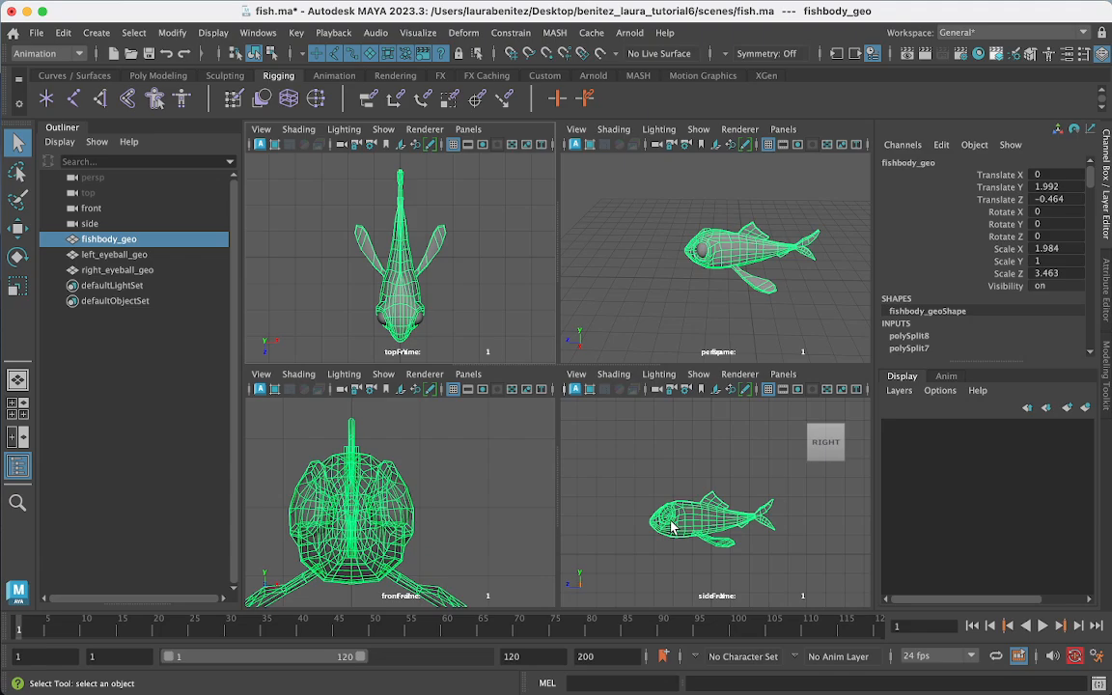
scroll(673, 526, "up", 2)
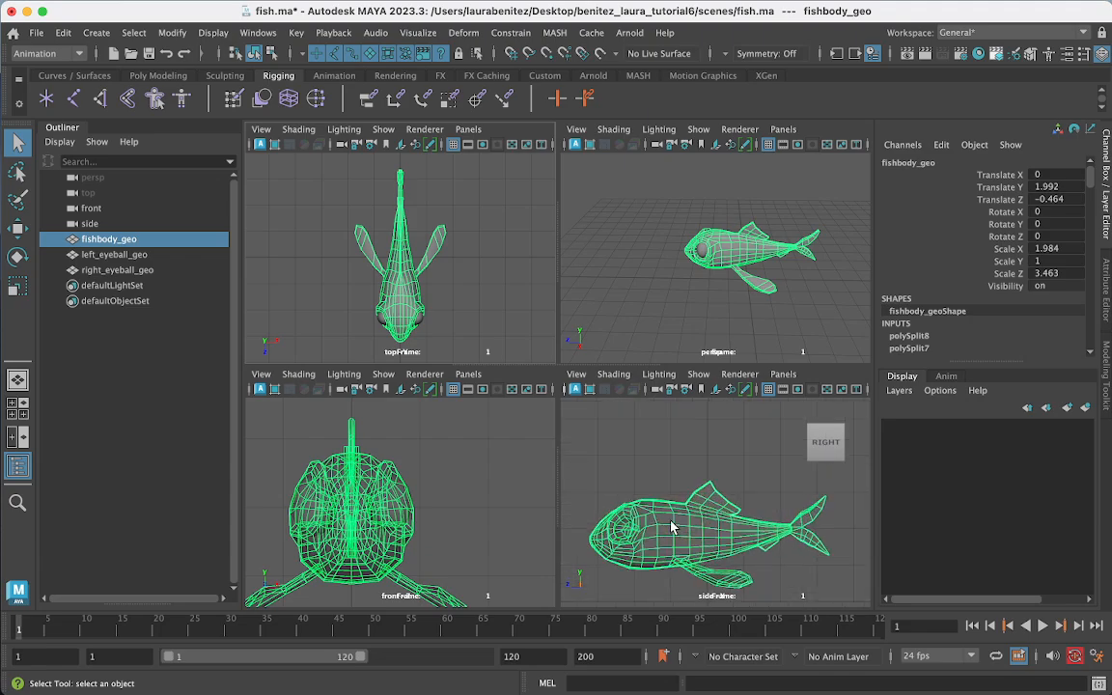
key("space")
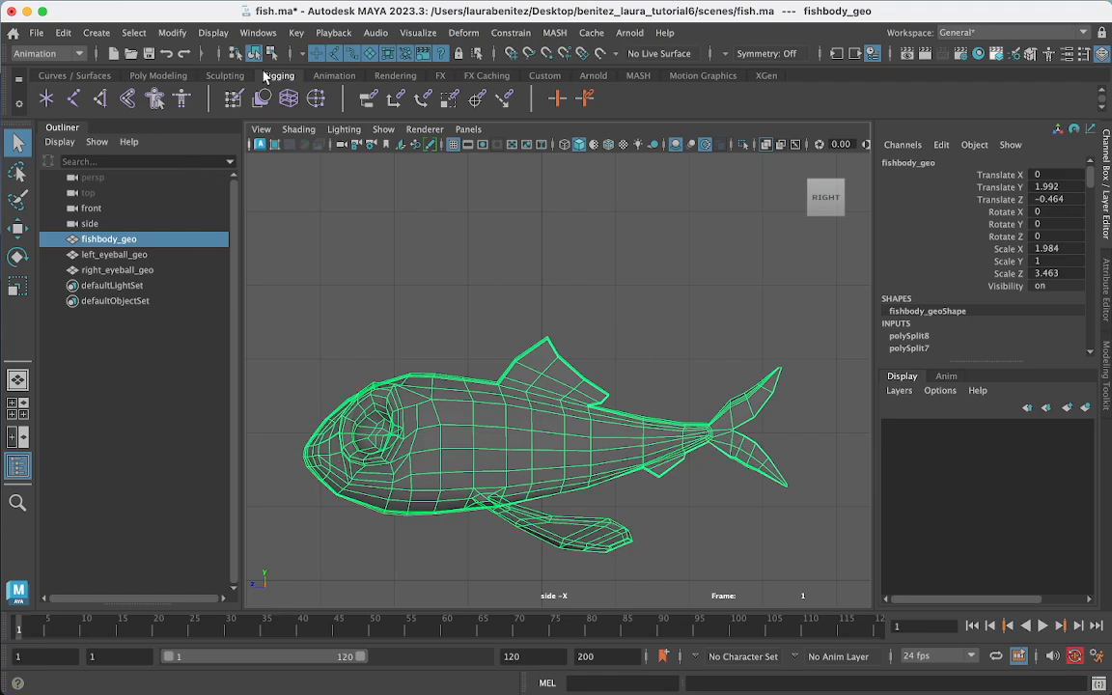
left_click(74, 100)
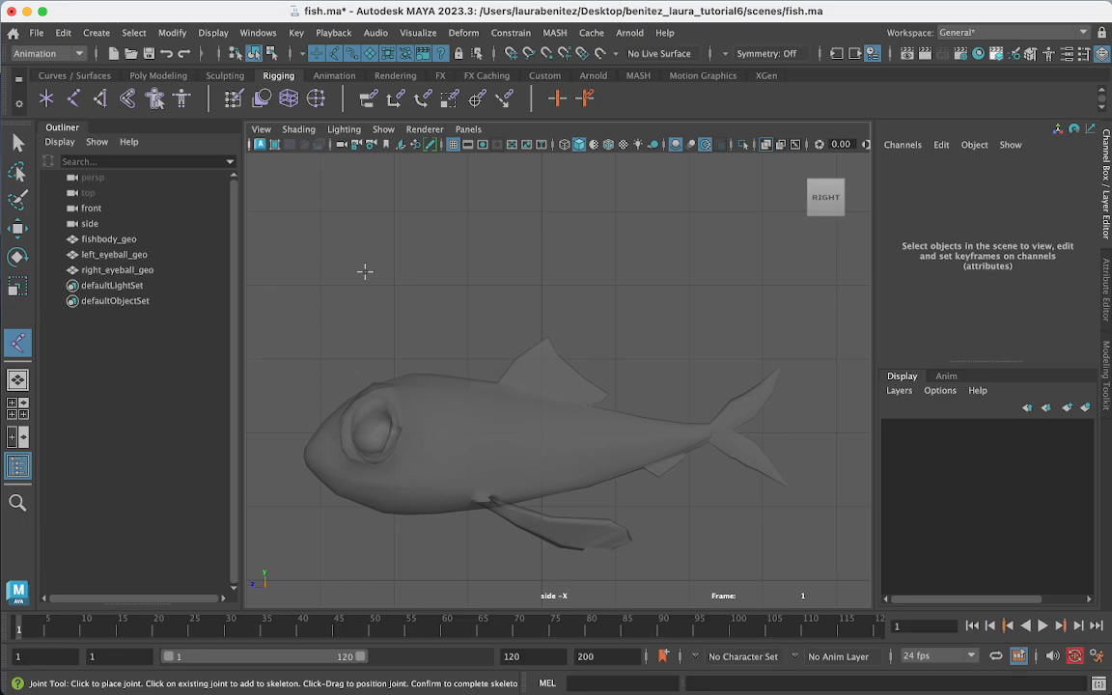
left_click(315, 451)
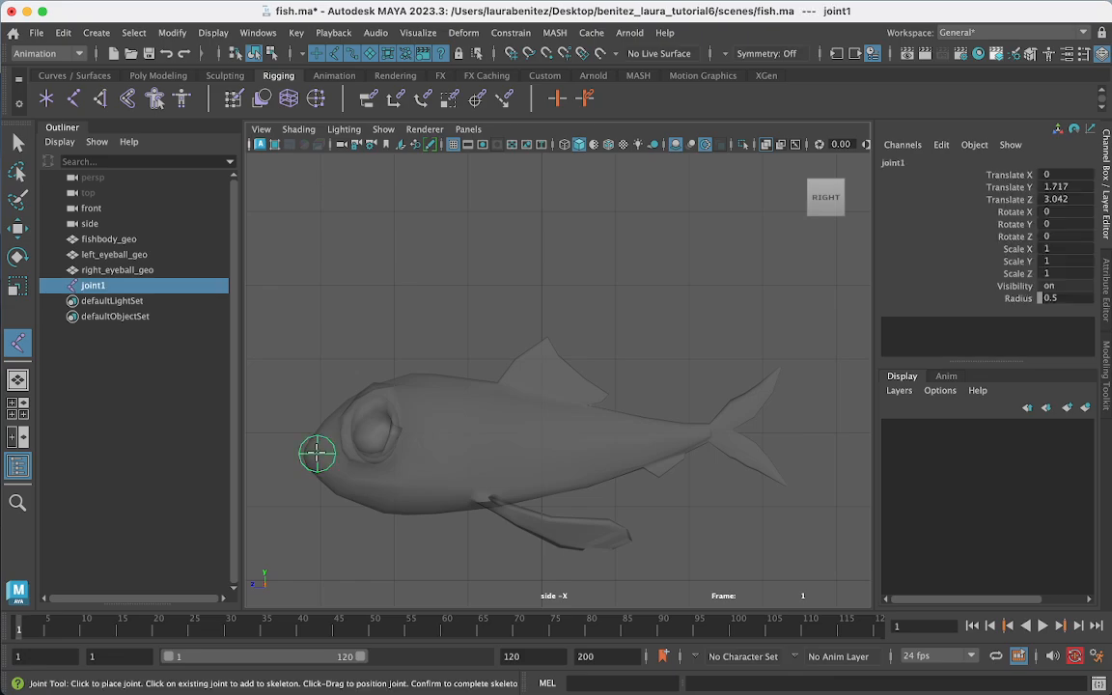
left_click(425, 455)
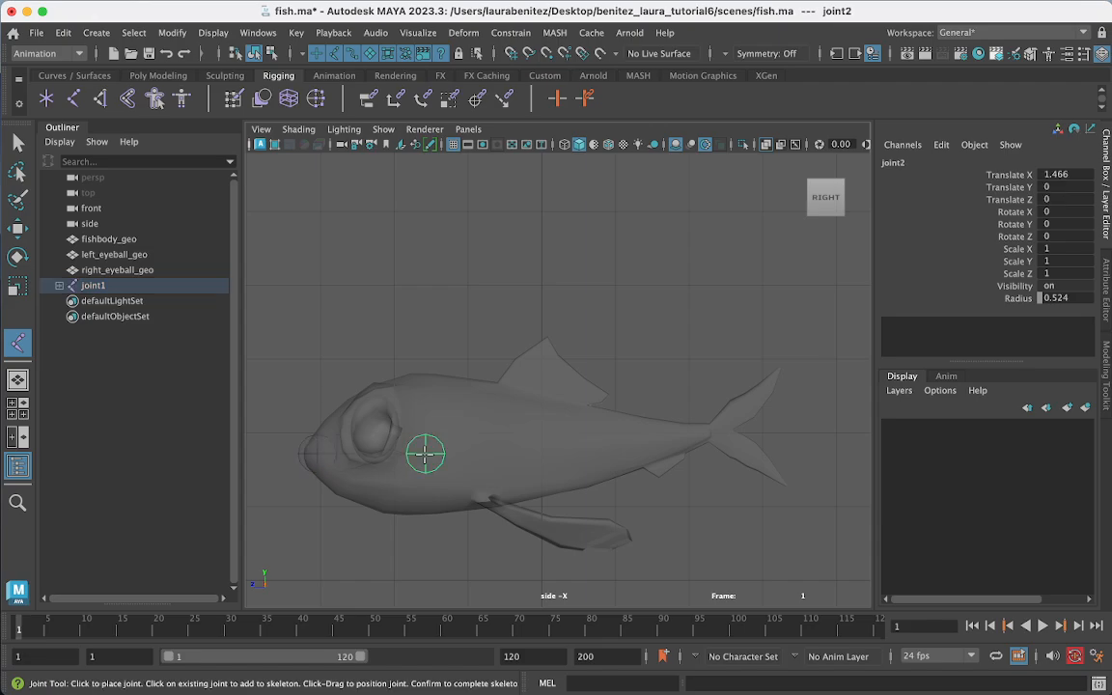
left_click(505, 453)
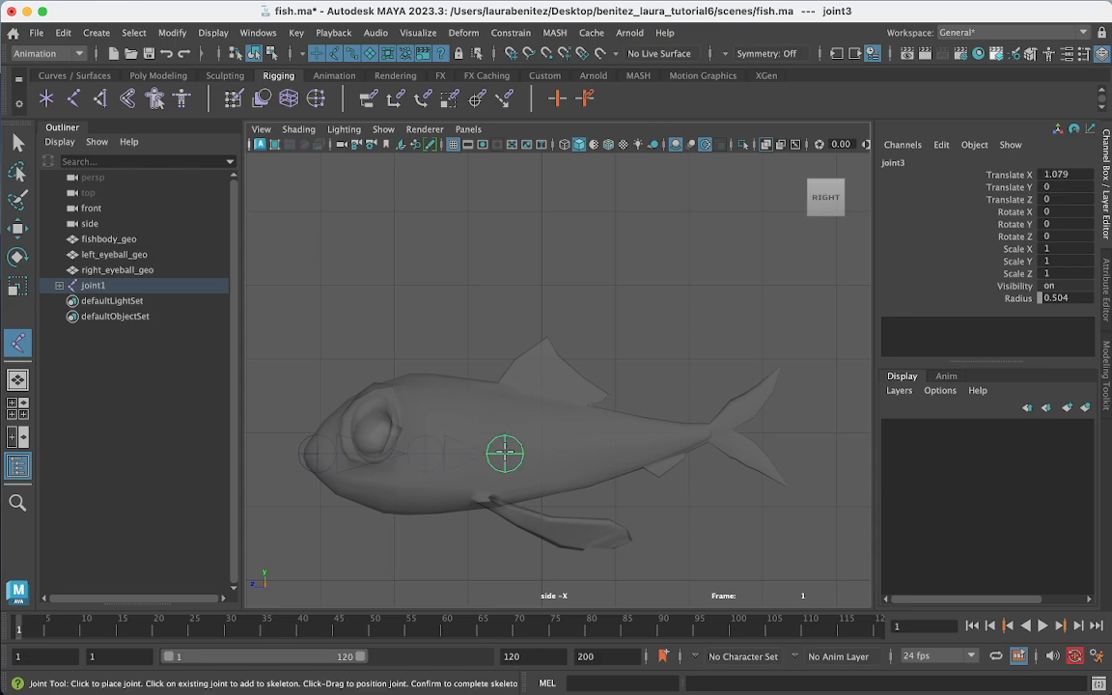
left_click(608, 449)
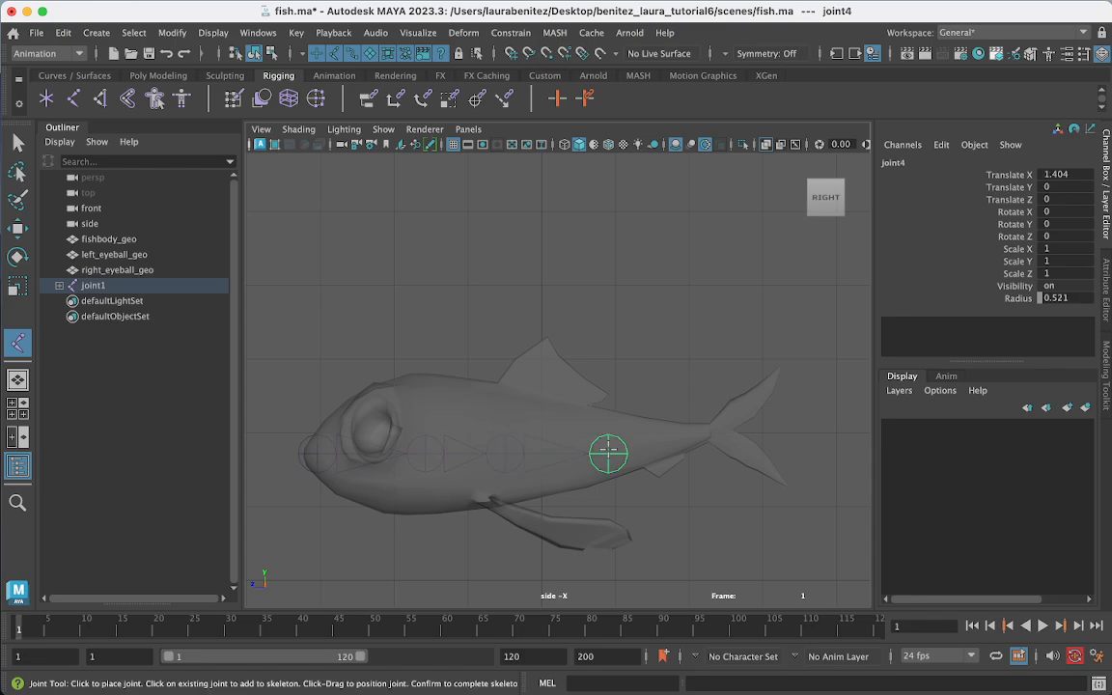
left_click(703, 452)
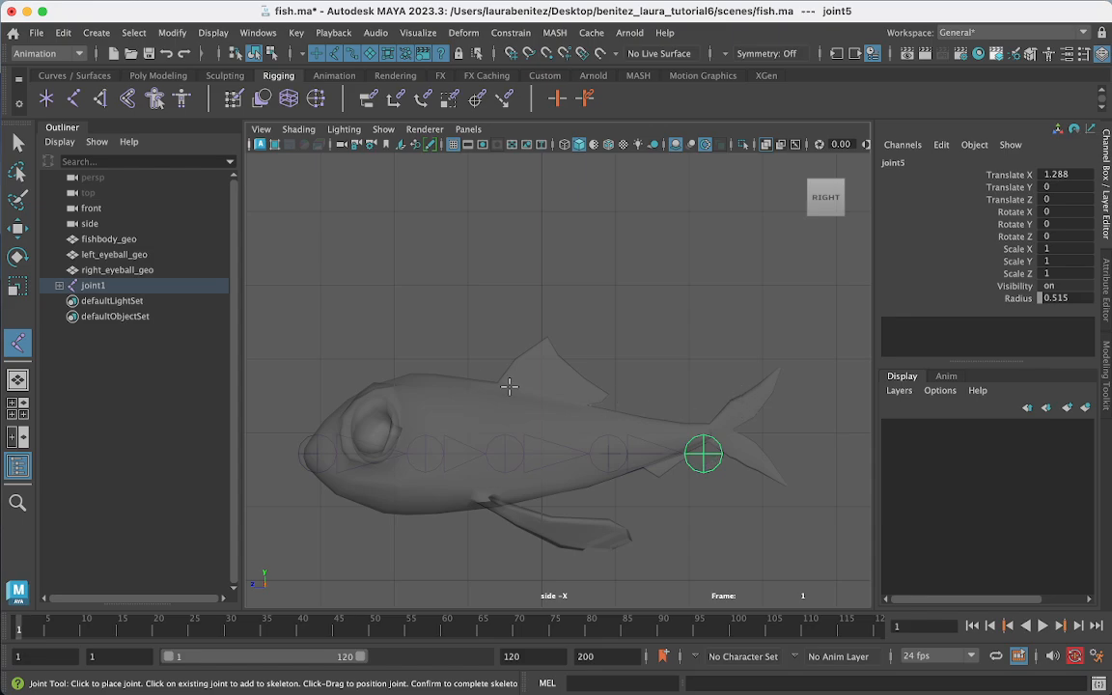
left_click(17, 143)
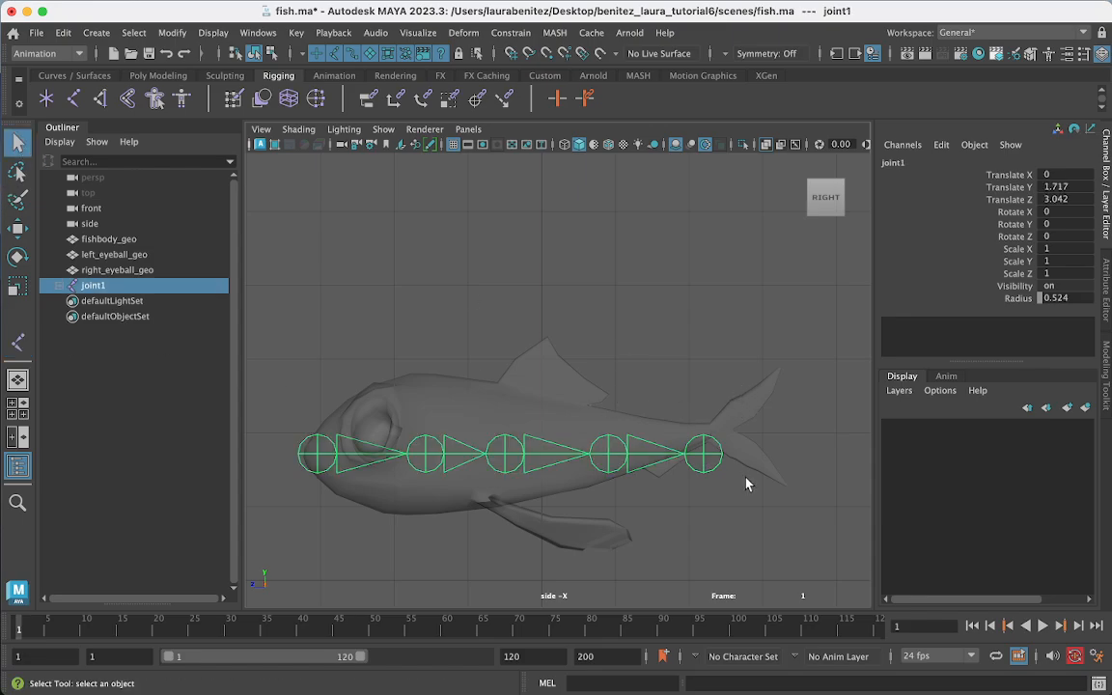
left_click(470, 257)
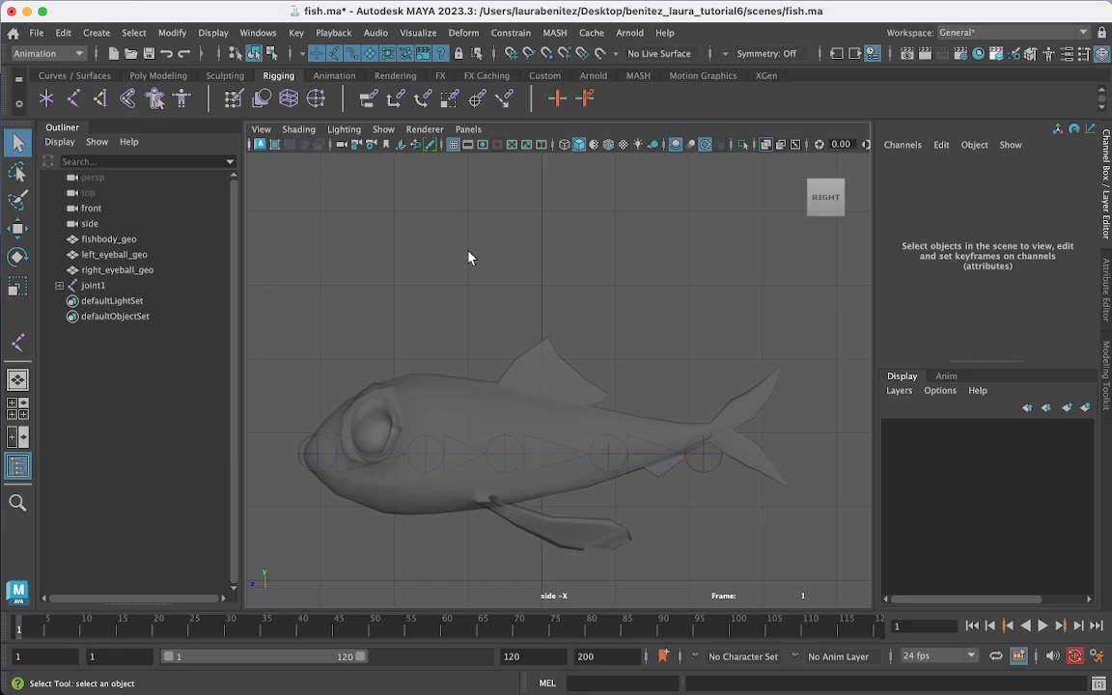
Step: Test-rotate the root joint at the fish's nose and undo the rotation
left_click(323, 460)
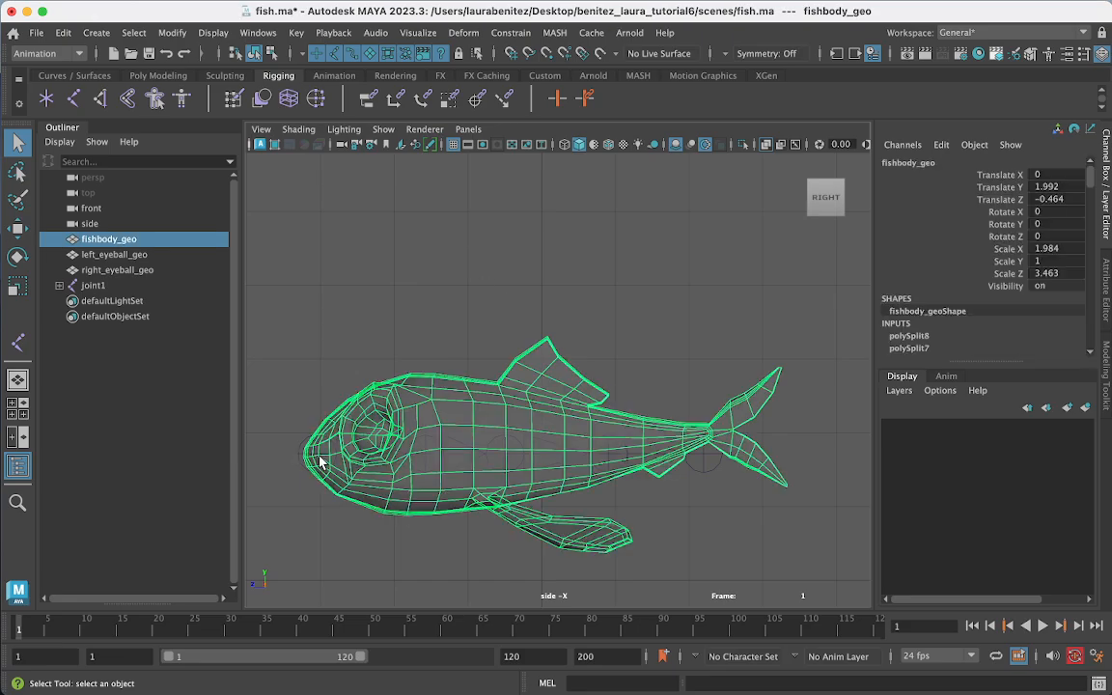
left_click(300, 455)
left_click(301, 452)
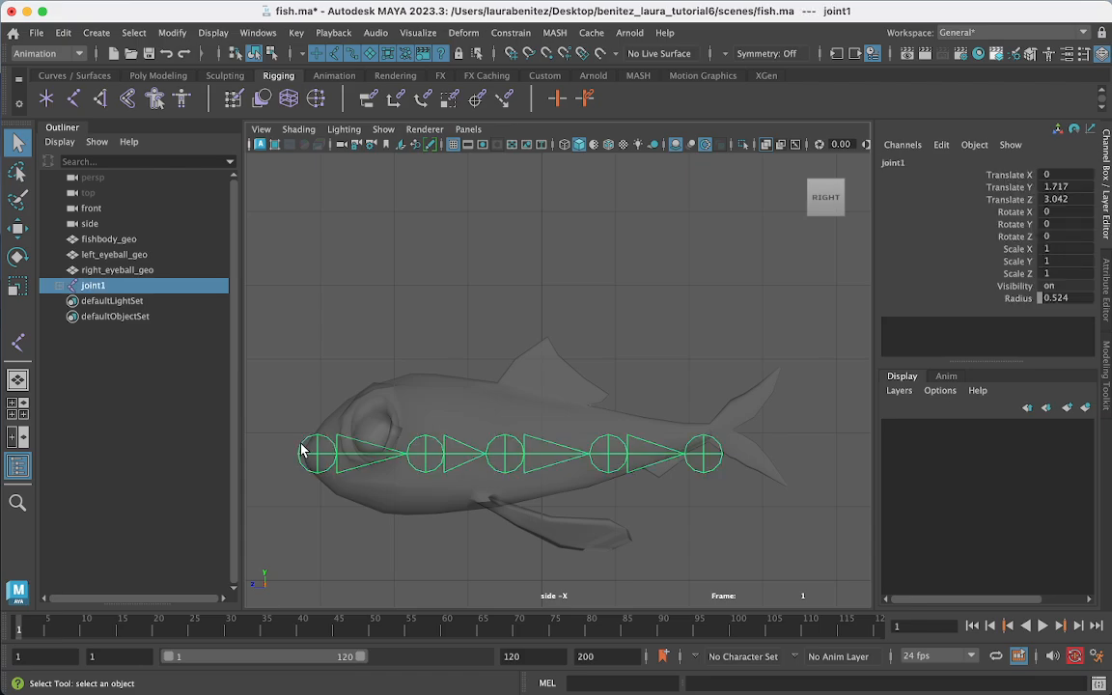
key("e")
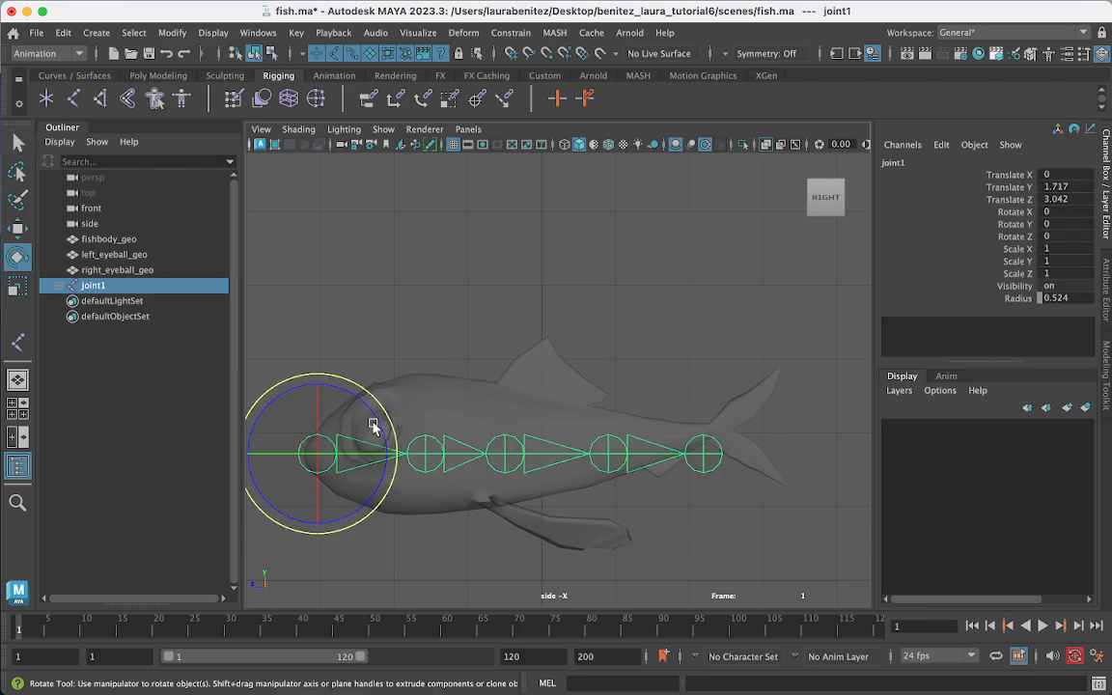
mouse_move(376, 425)
left_mouse_down()
mouse_move(360, 378)
mouse_move(380, 456)
mouse_move(372, 404)
left_mouse_up()
key("super+z")
key("q")
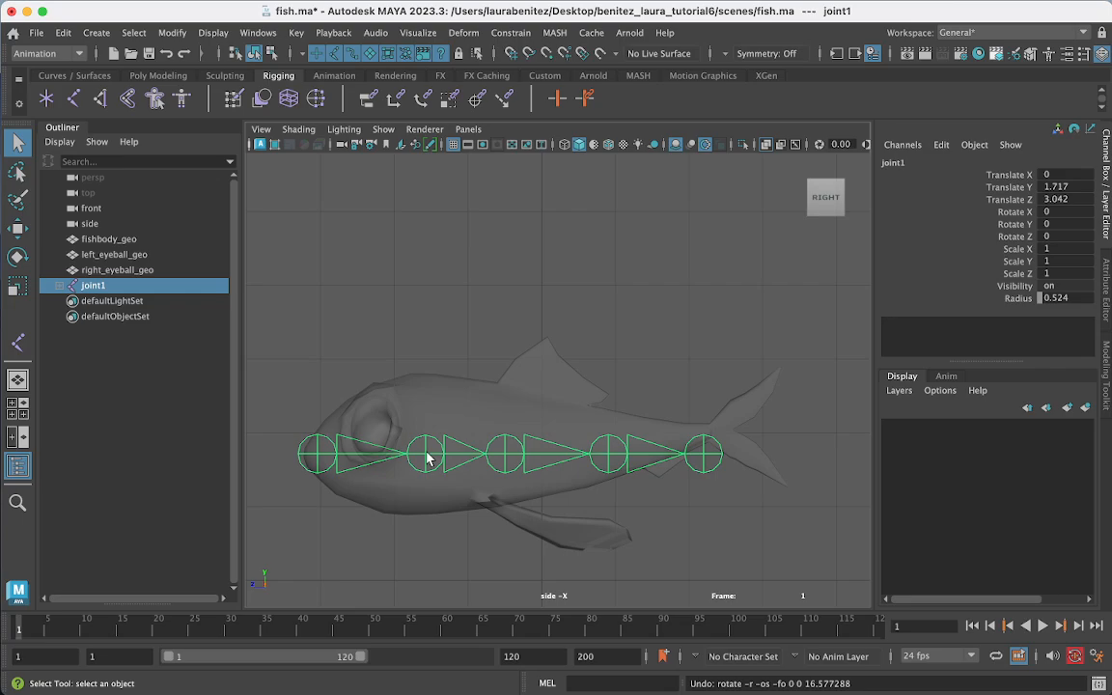
Step: Test-rotate the second and third joints of the chain one after the other, undoing each rotation
left_click(427, 454)
key("e")
left_click_drag(466, 404, 407, 382)
key("ctrl+z")
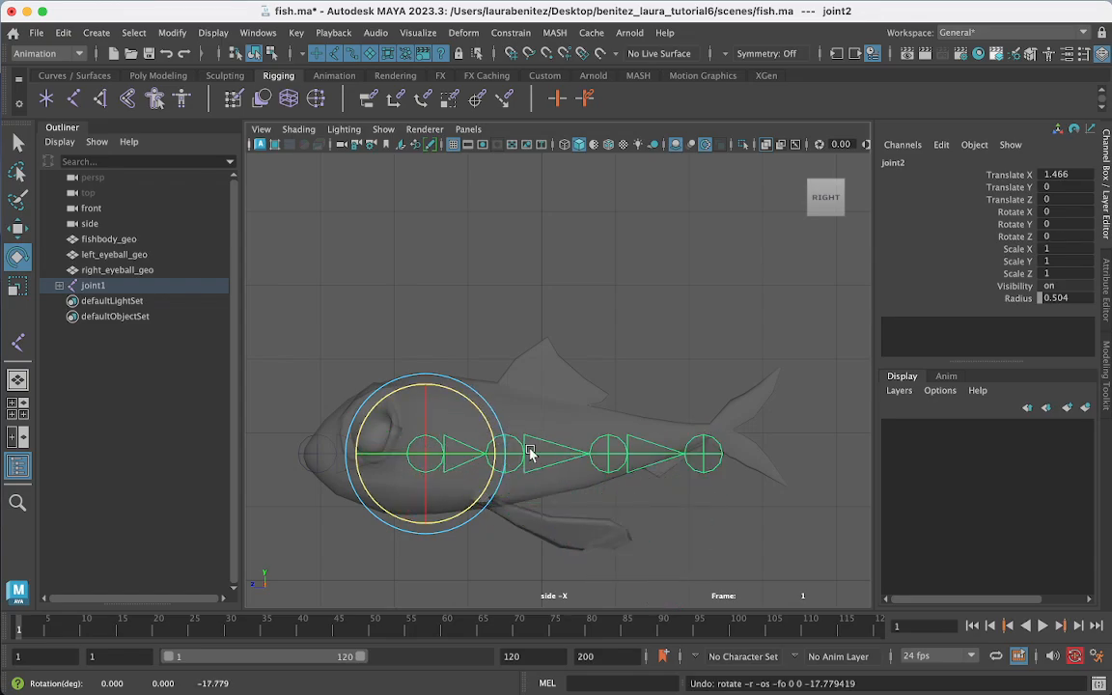
key("q")
left_click(524, 454)
key("e")
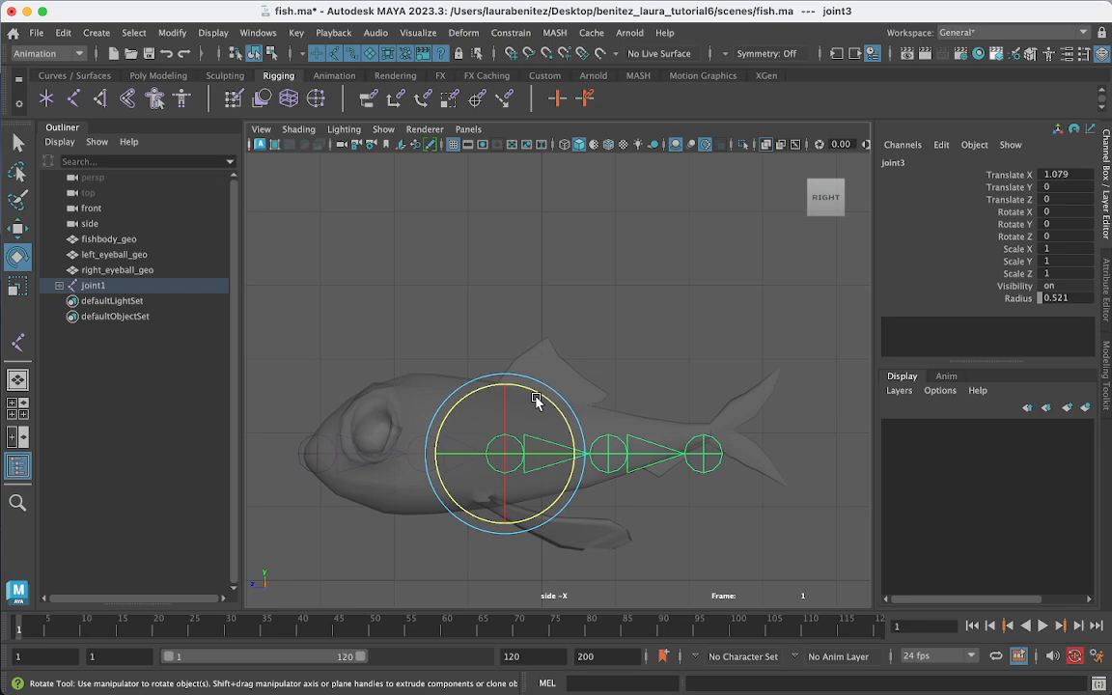
mouse_move(538, 400)
left_mouse_down()
mouse_move(529, 397)
mouse_move(539, 414)
left_mouse_up()
key("ctrl+z")
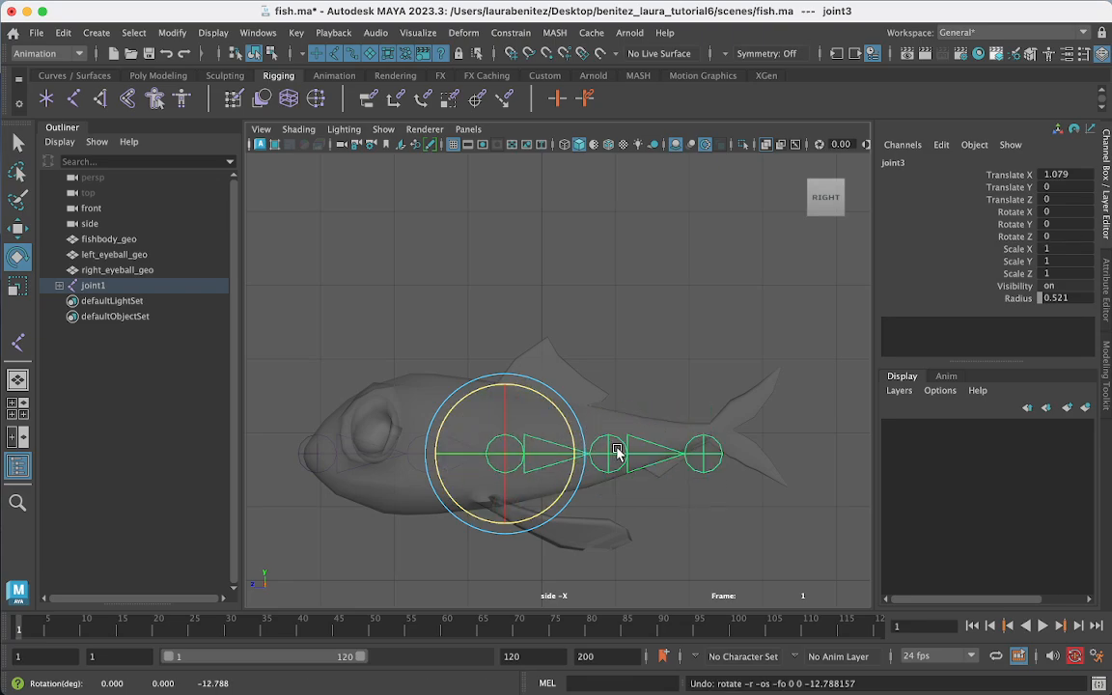
key("q")
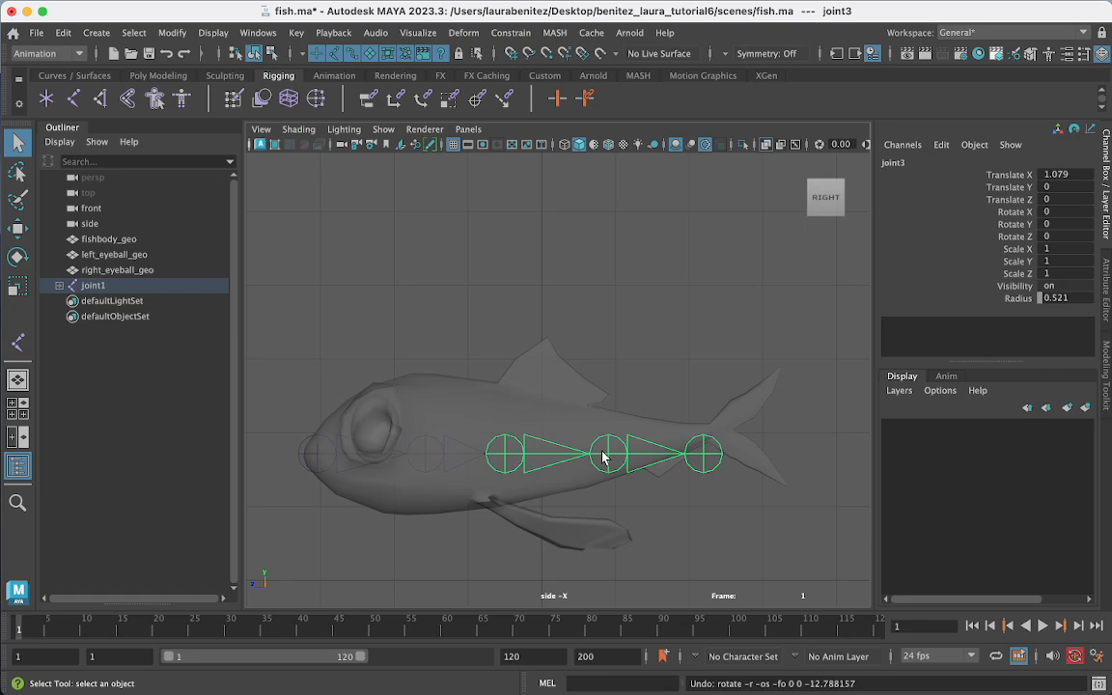
Step: Examine the rotation pivots and the joints affected by the third, fourth and fifth joints using the Rotate tool
left_click(503, 465)
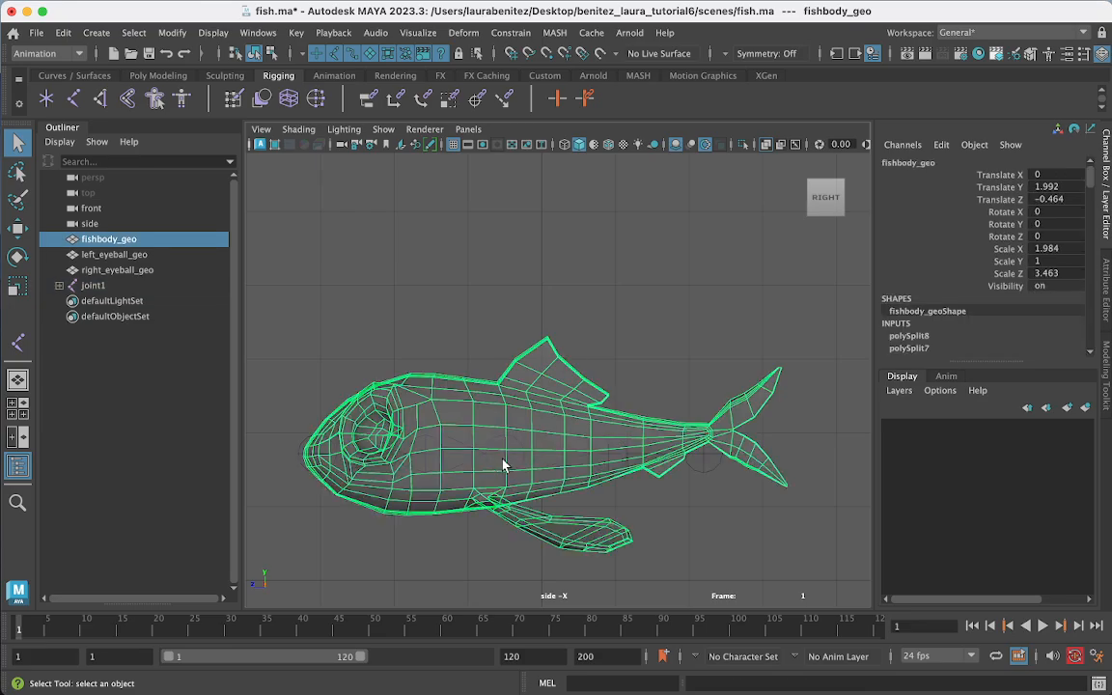
left_click(507, 455)
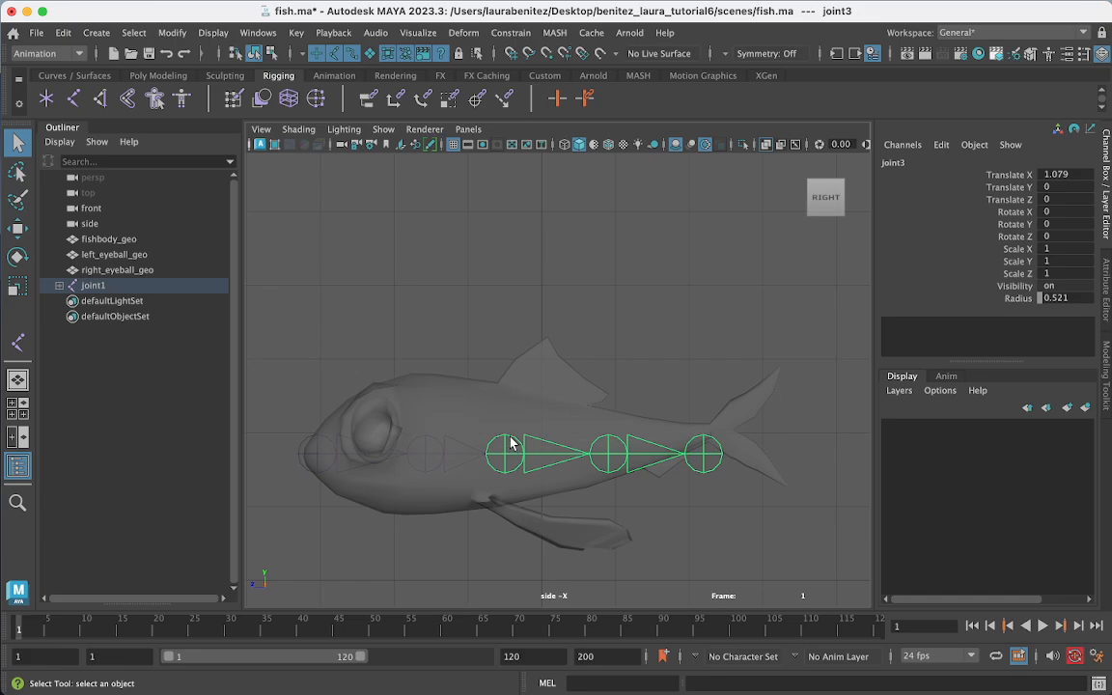
key("e")
left_click_drag(542, 437, 586, 429)
key("q")
key("e")
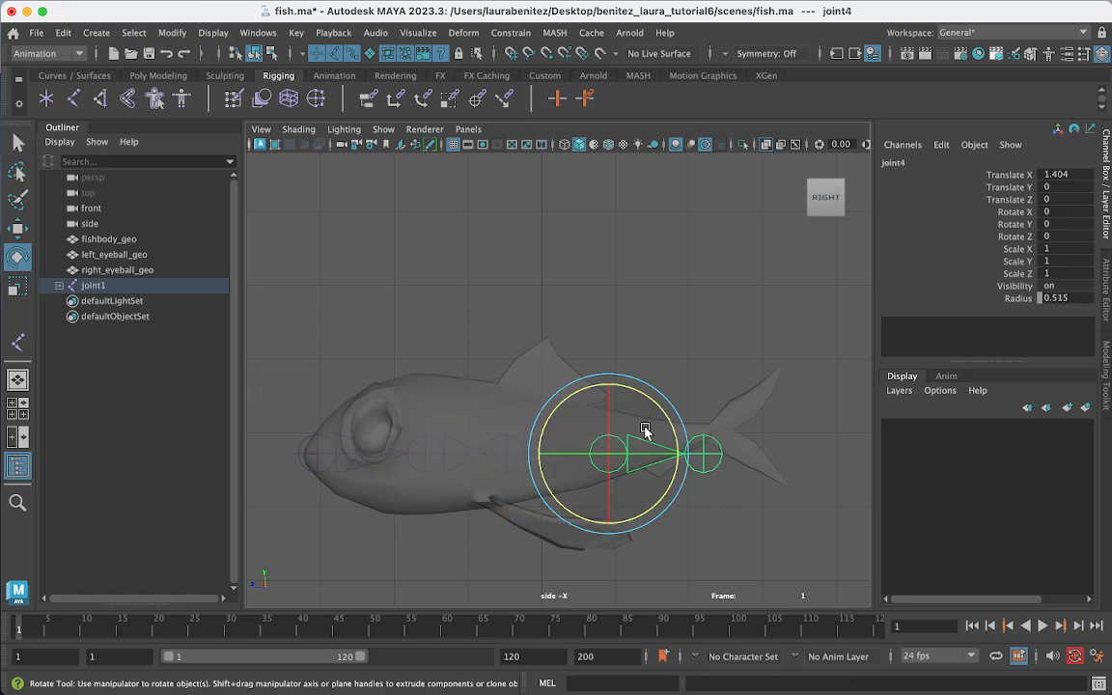
key("q")
left_click(697, 450)
key("e")
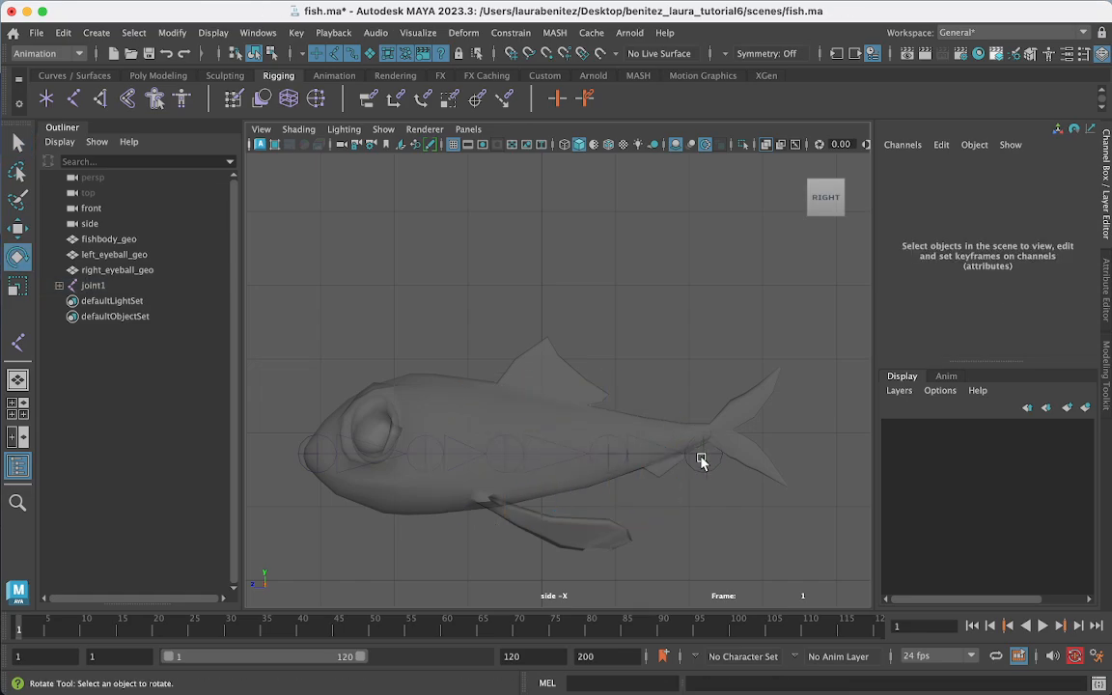
left_click(701, 454)
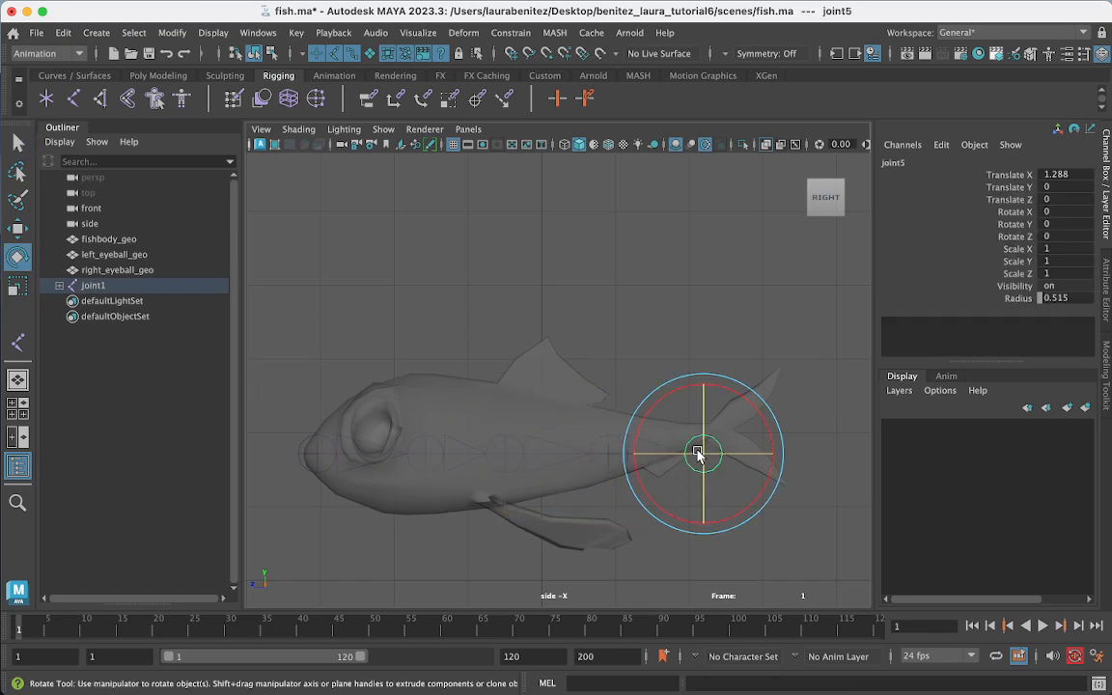
Step: Expand the entire joint hierarchy under the root joint in the Outliner
left_click(323, 461)
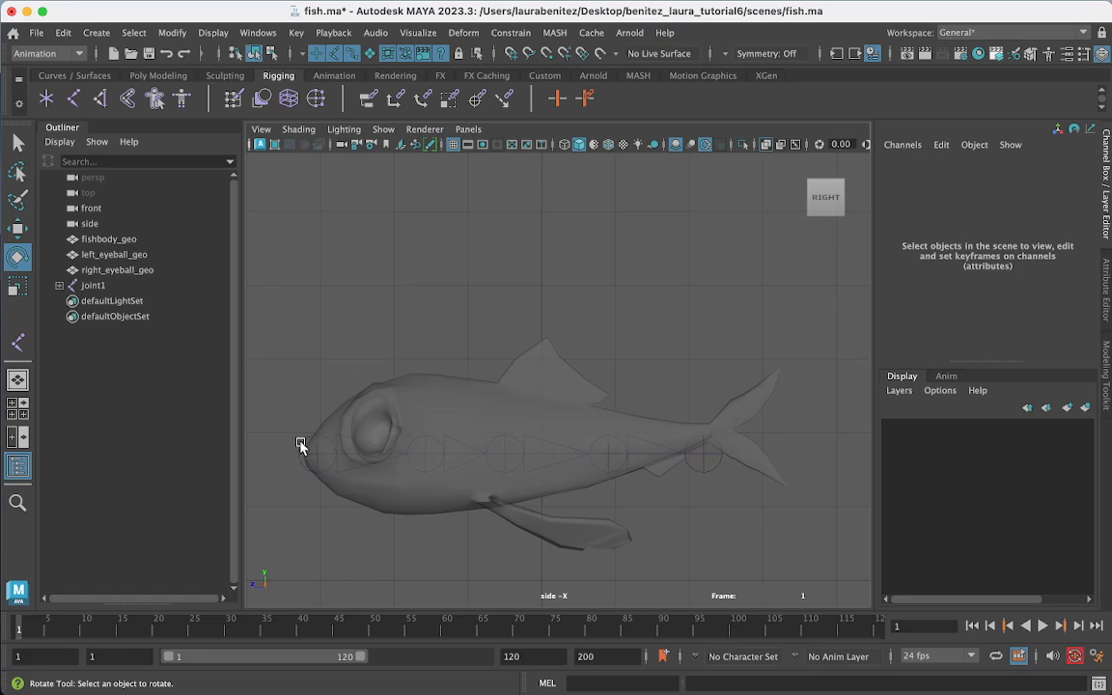
left_click(299, 445)
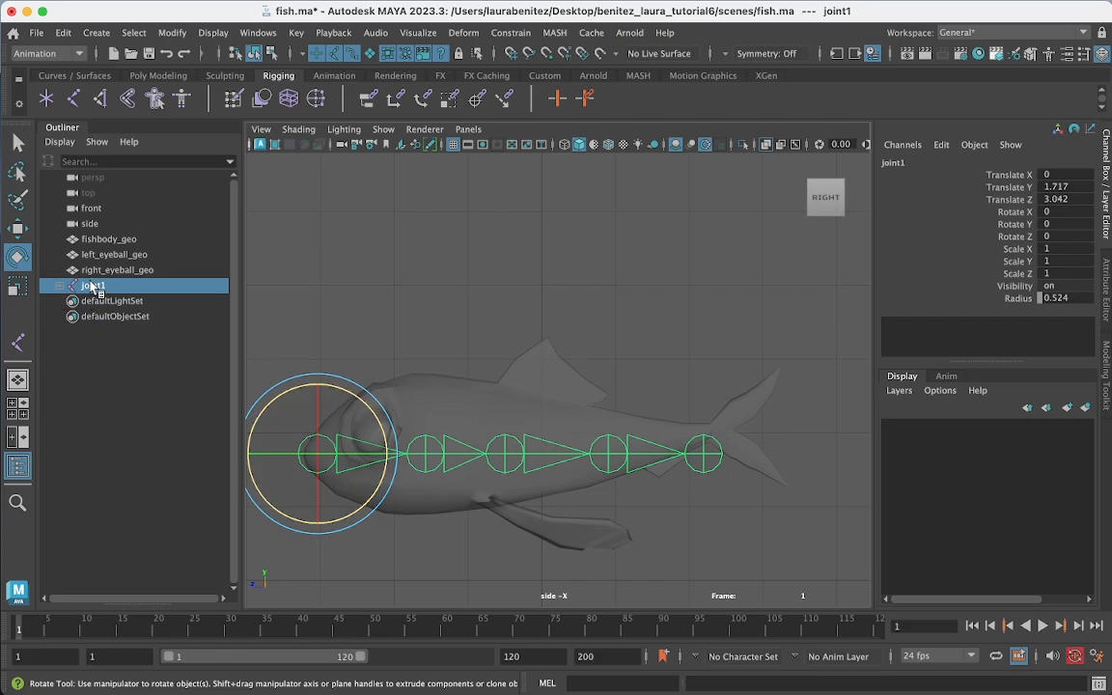
left_click(60, 286)
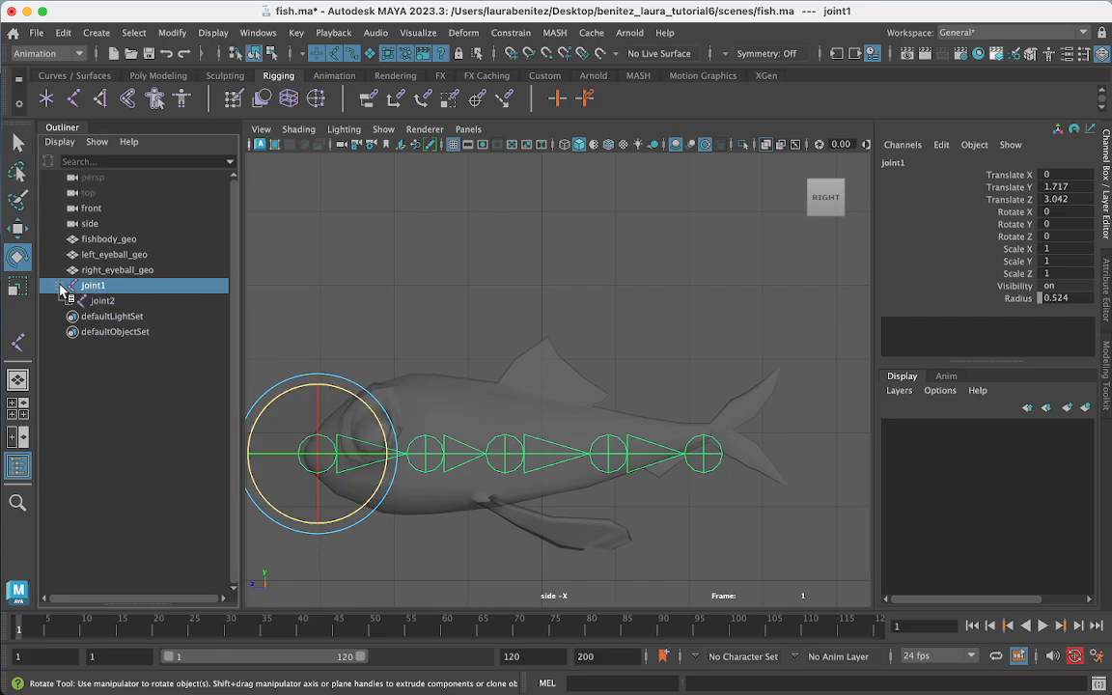
left_click(60, 286)
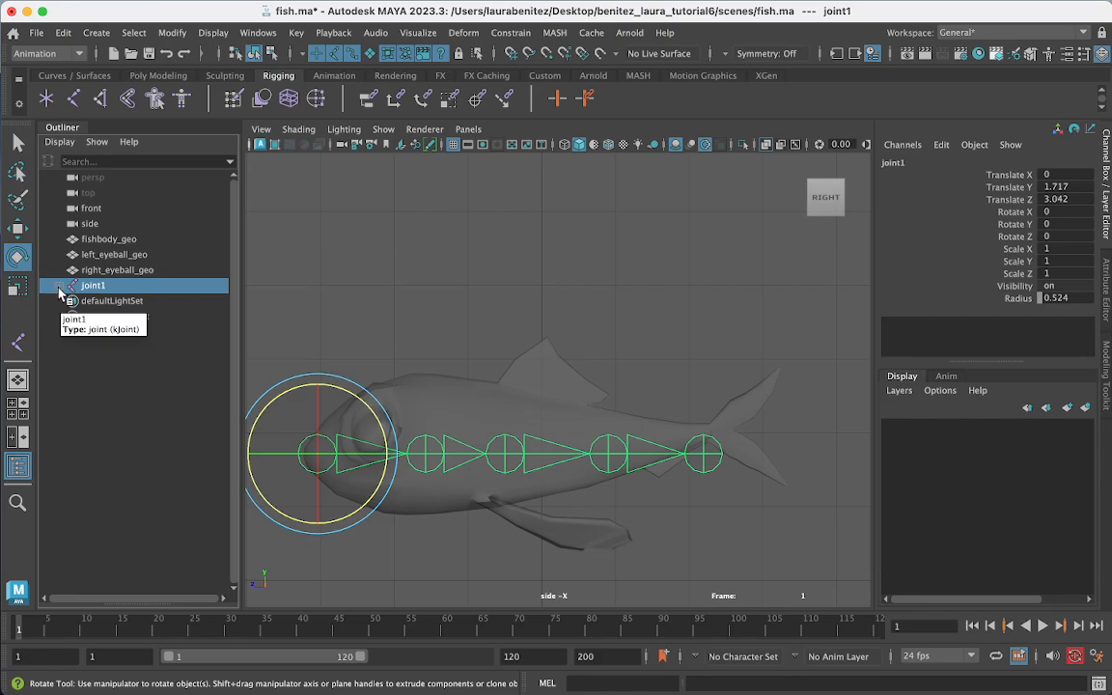
left_click(60, 288, "shift")
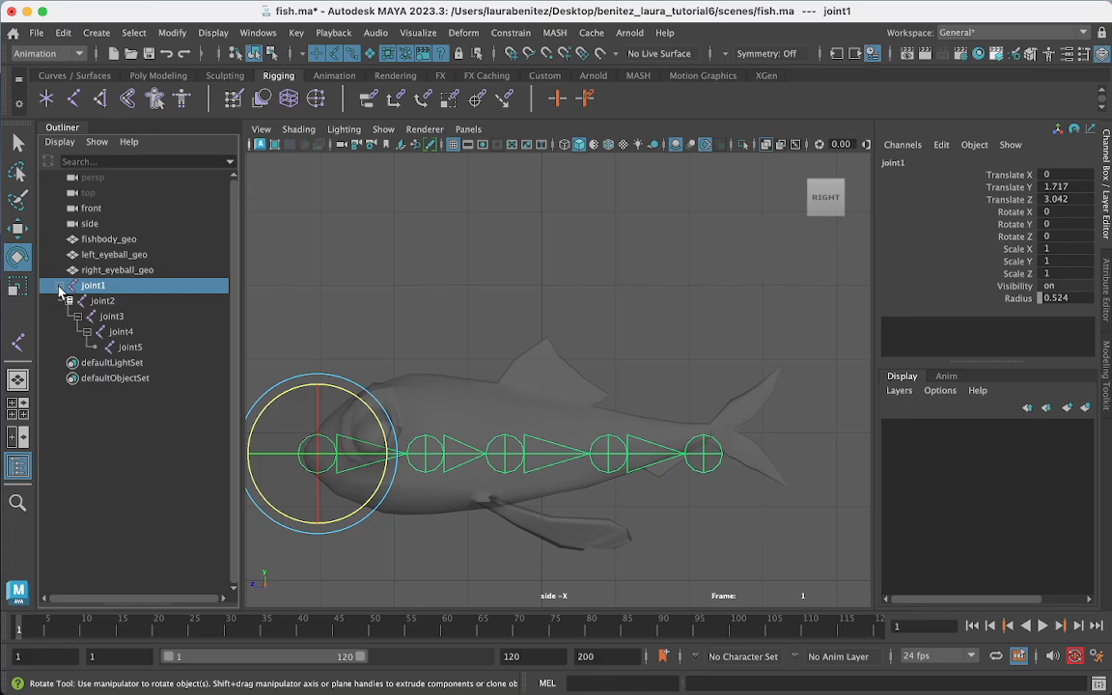
Step: Rename the root joint as main_joint
double_click(100, 287)
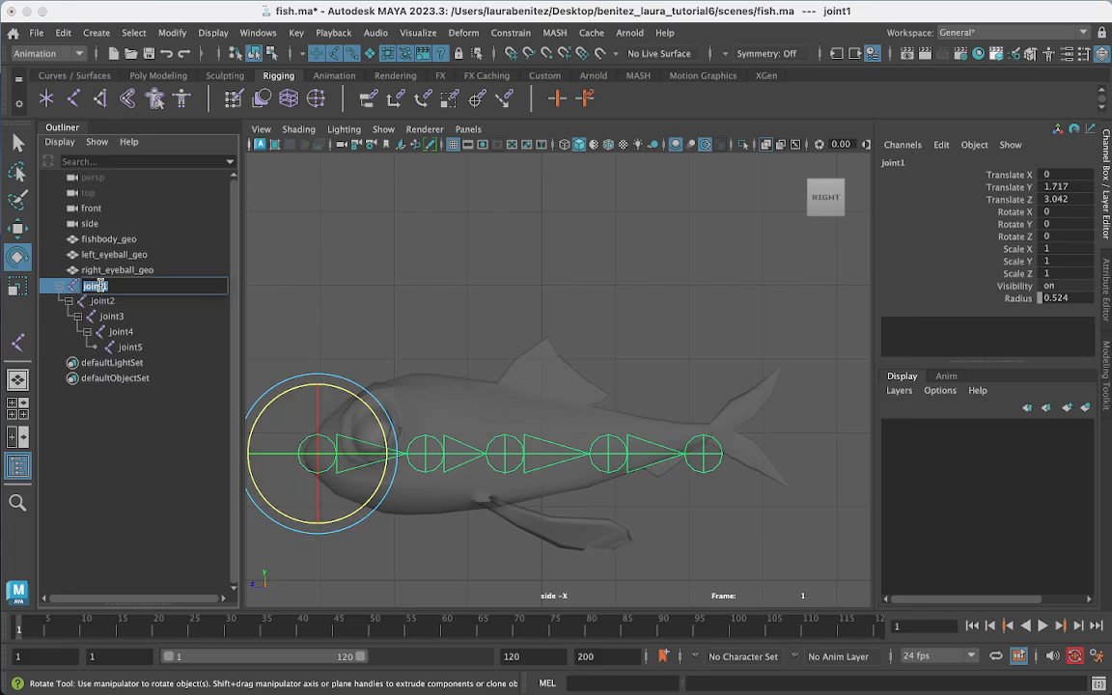
type("main_jo")
left_click(117, 303)
double_click(118, 303)
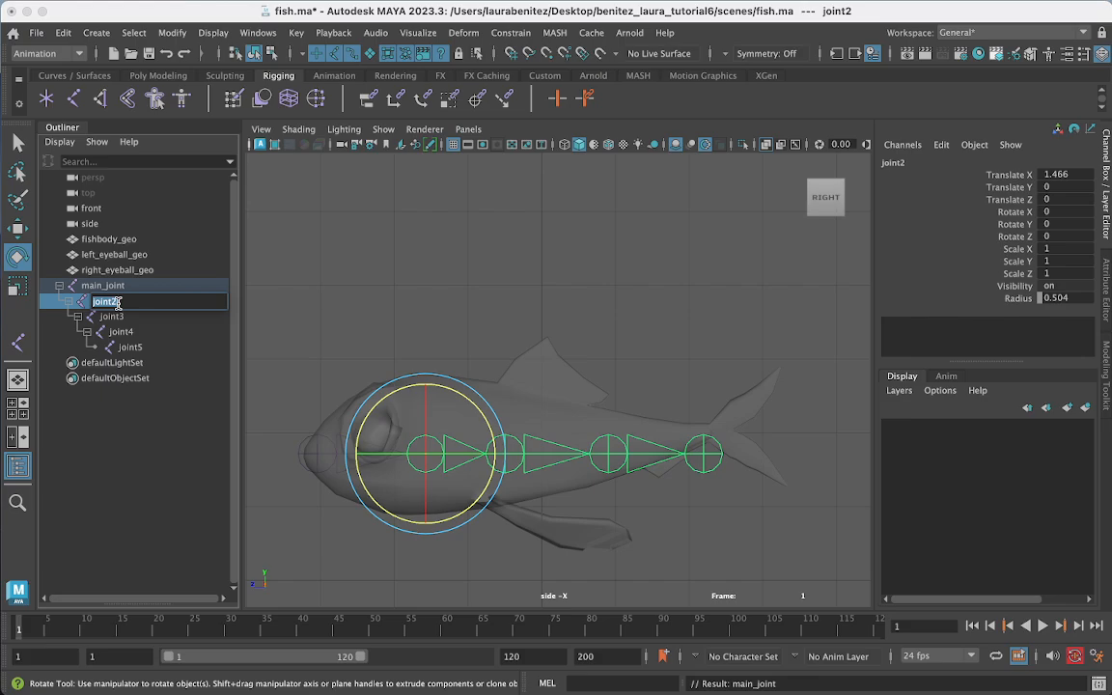
Step: Rename the root joint as spine_joint01 and its child joint as spine_joint02
double_click(116, 287)
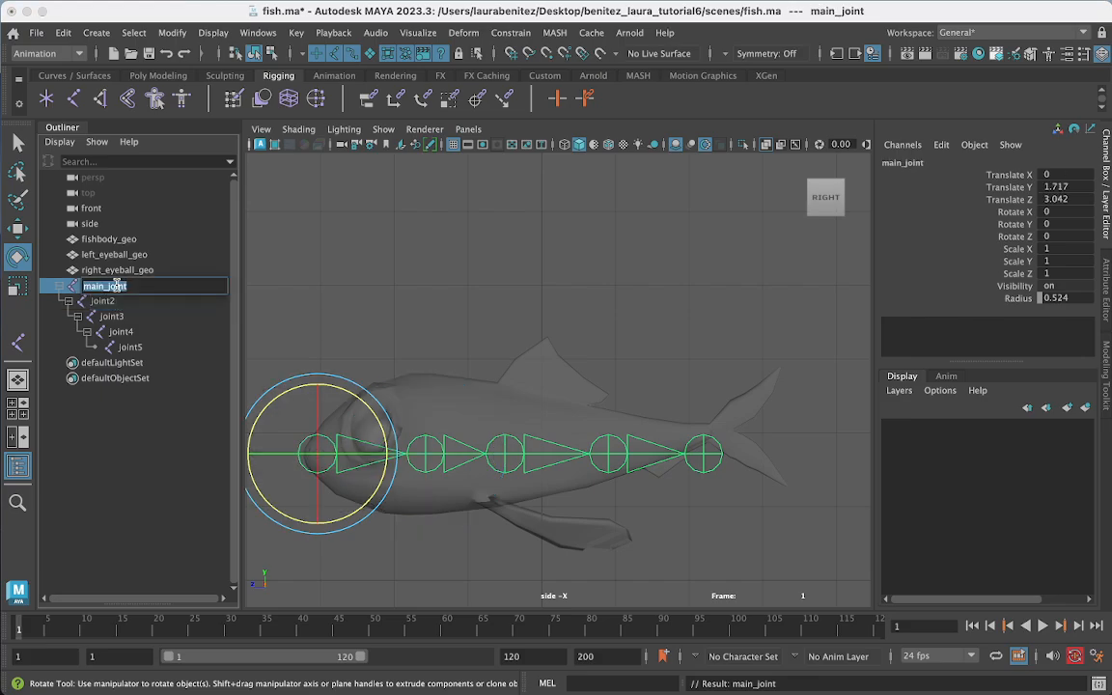
type("spine_joint01")
key("Return")
left_click(114, 301)
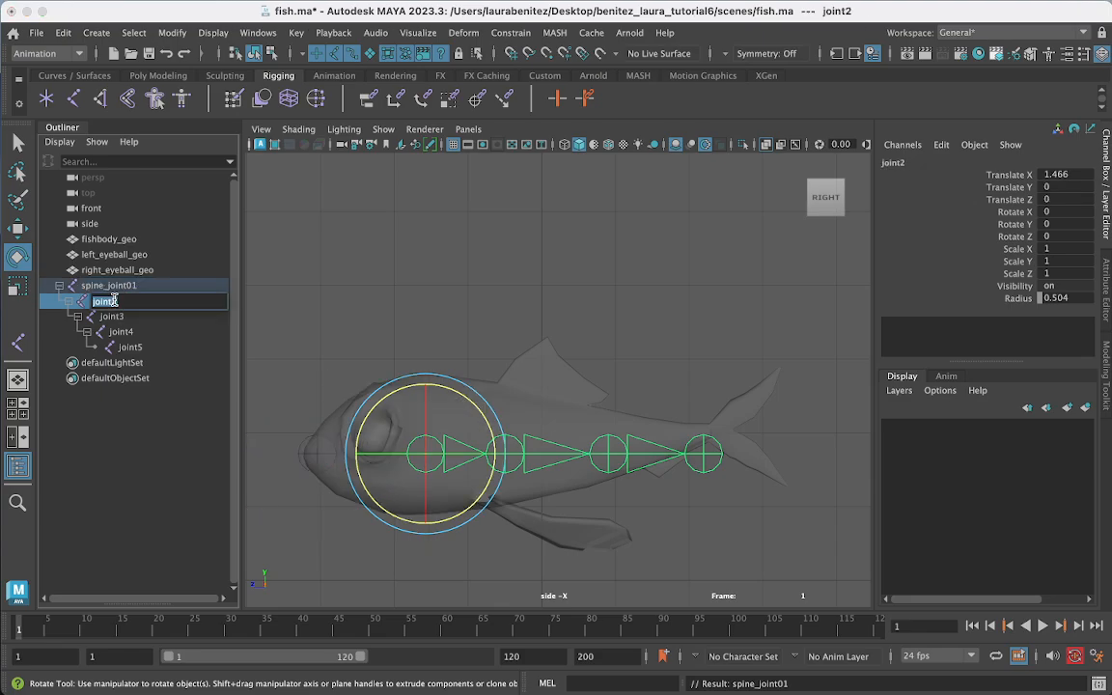
double_click(105, 302)
type("spine_joint02")
key("Return")
Step: Rename the third joint as spine_joint03 and the fourth joint as spine_joint04
left_click(114, 317)
double_click(114, 317)
type("s")
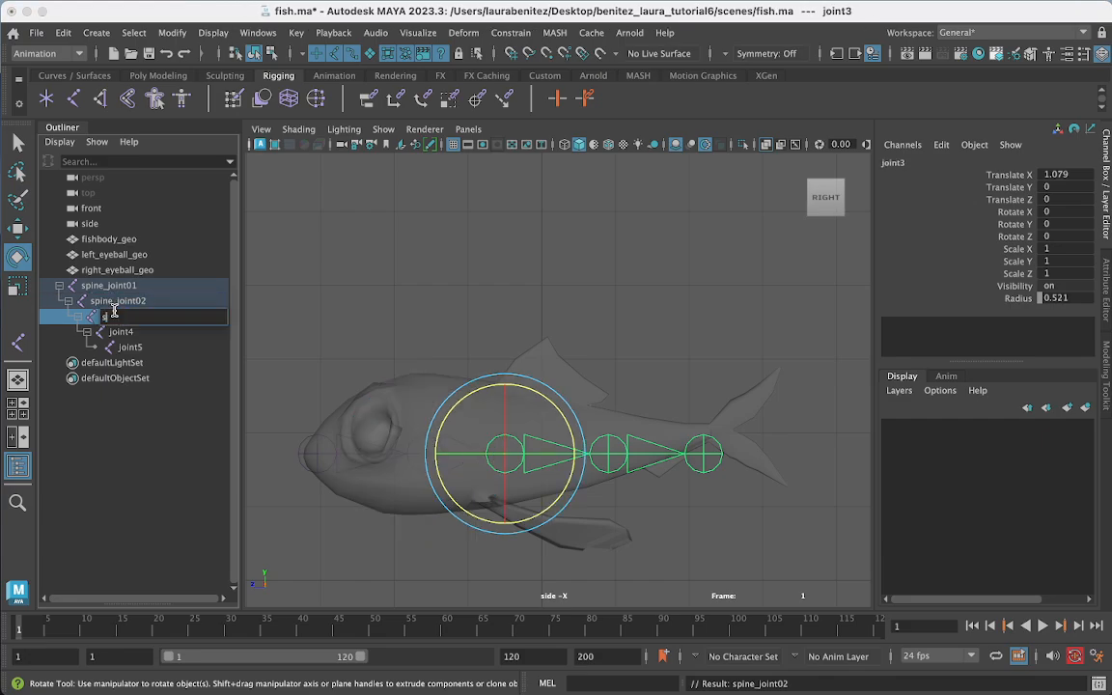
type("pine_joint03")
key("Return")
left_click(120, 333)
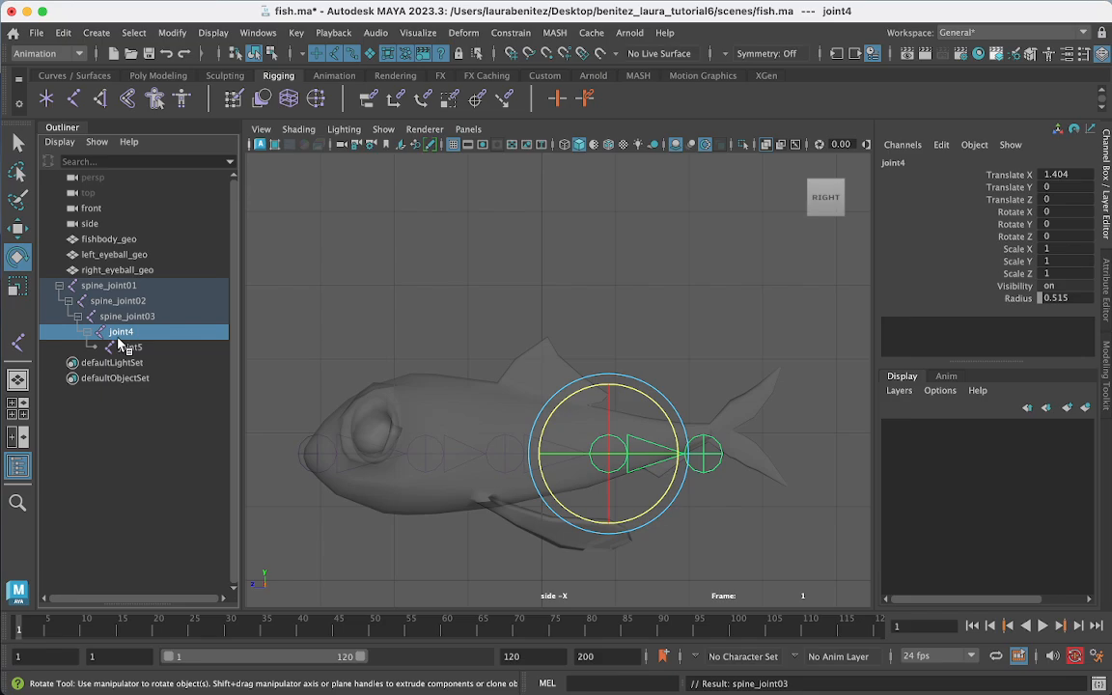
double_click(117, 332)
type("s")
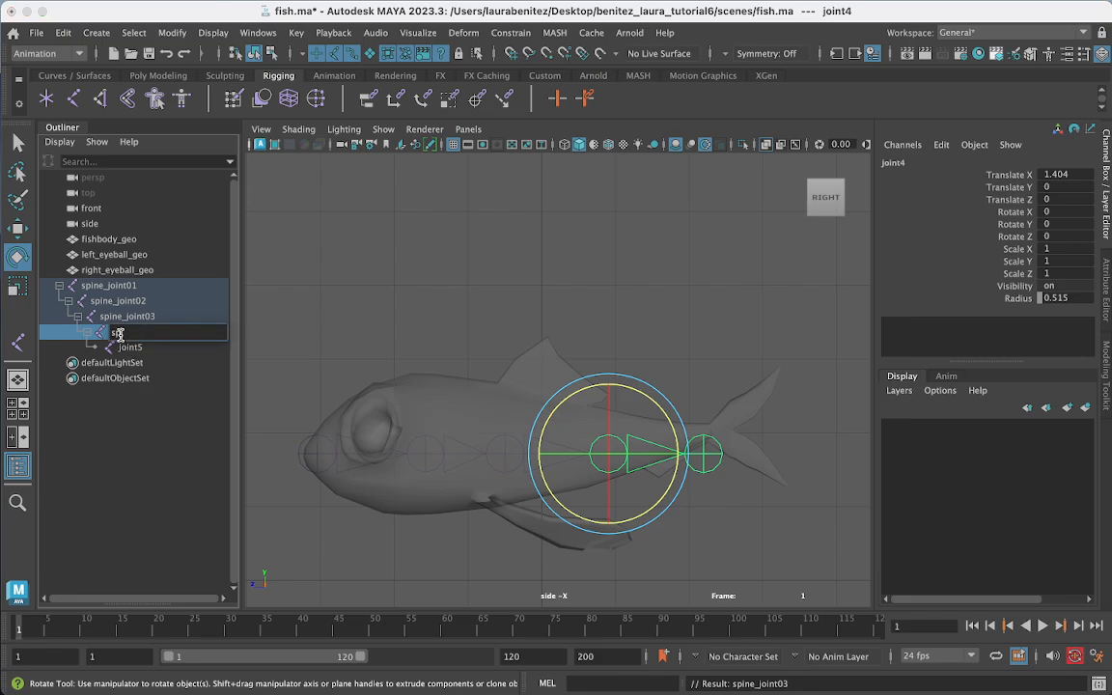
type("pine_joint04")
key("Return")
Step: Rename the last joint of the chain as spine_joint05 and clear the selection
left_click(125, 347)
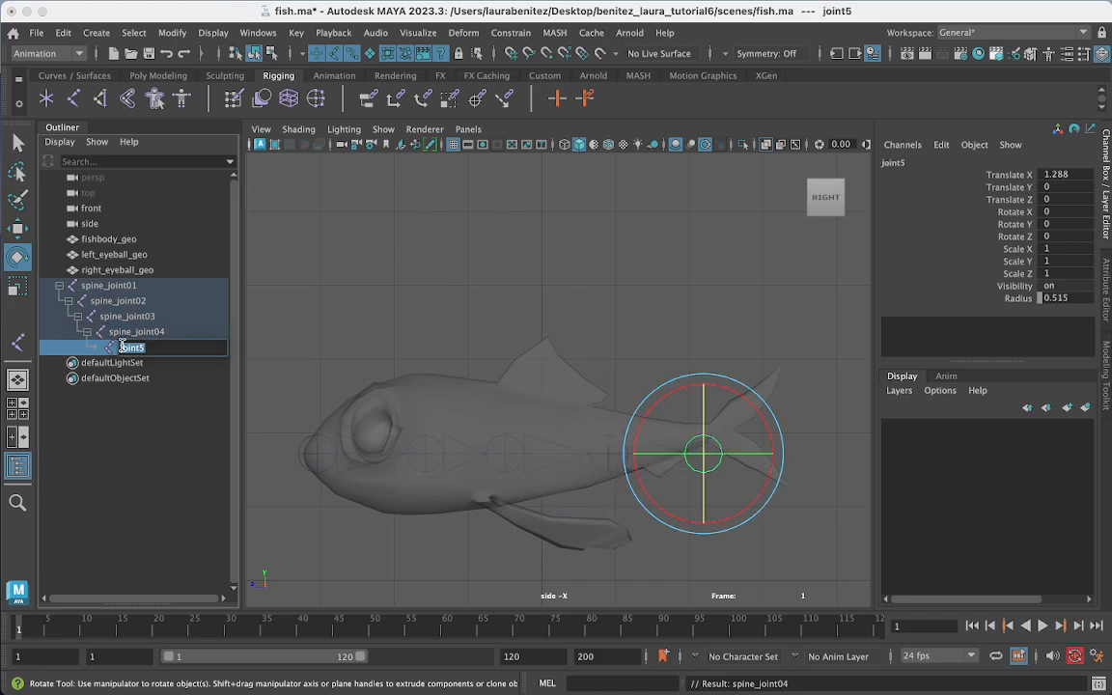
double_click(126, 346)
type("spine_joint0")
key("Return")
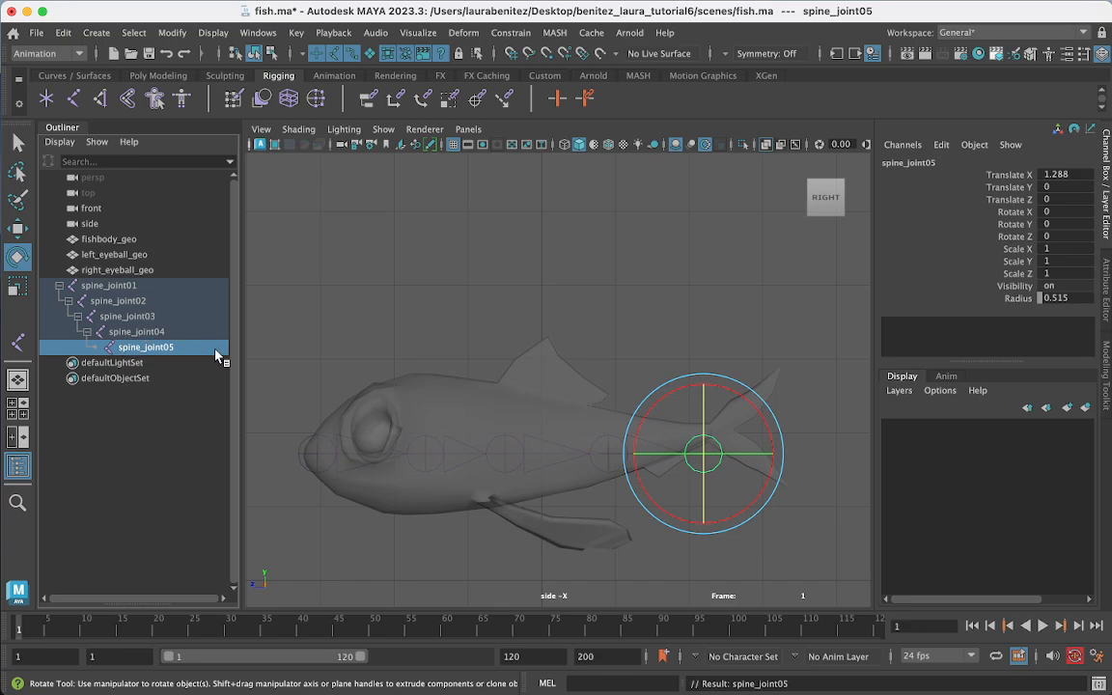
left_click(420, 455)
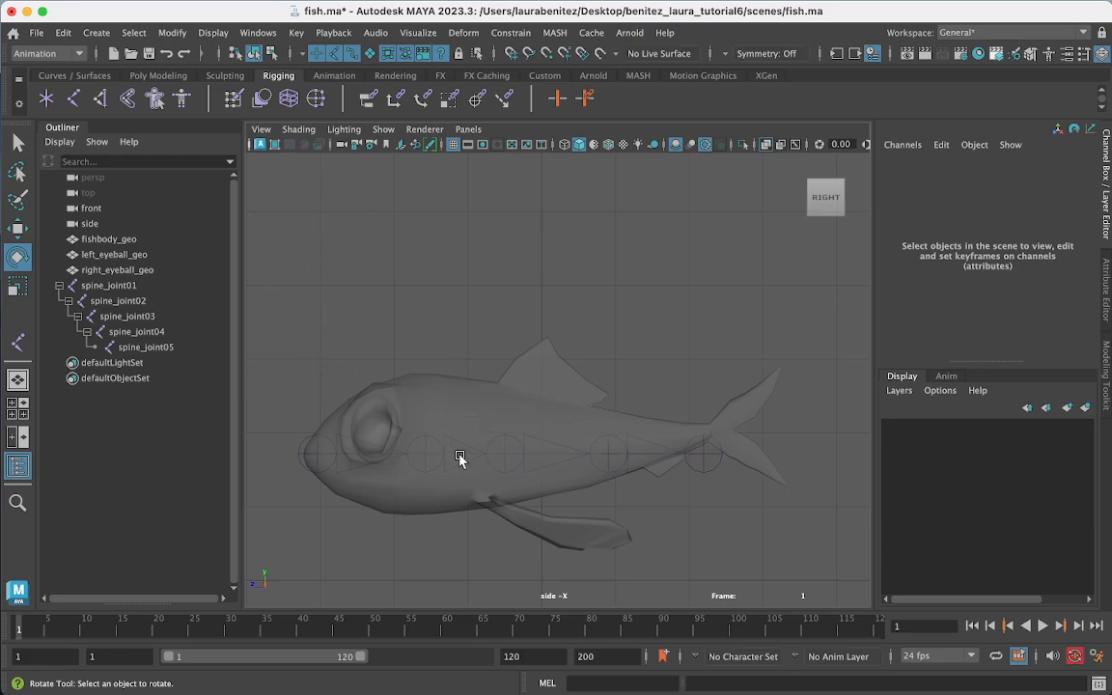
Step: Examine spine_joint02 and the chain in the four-view and perspective layouts, return to the side view and clear the selection
key("space")
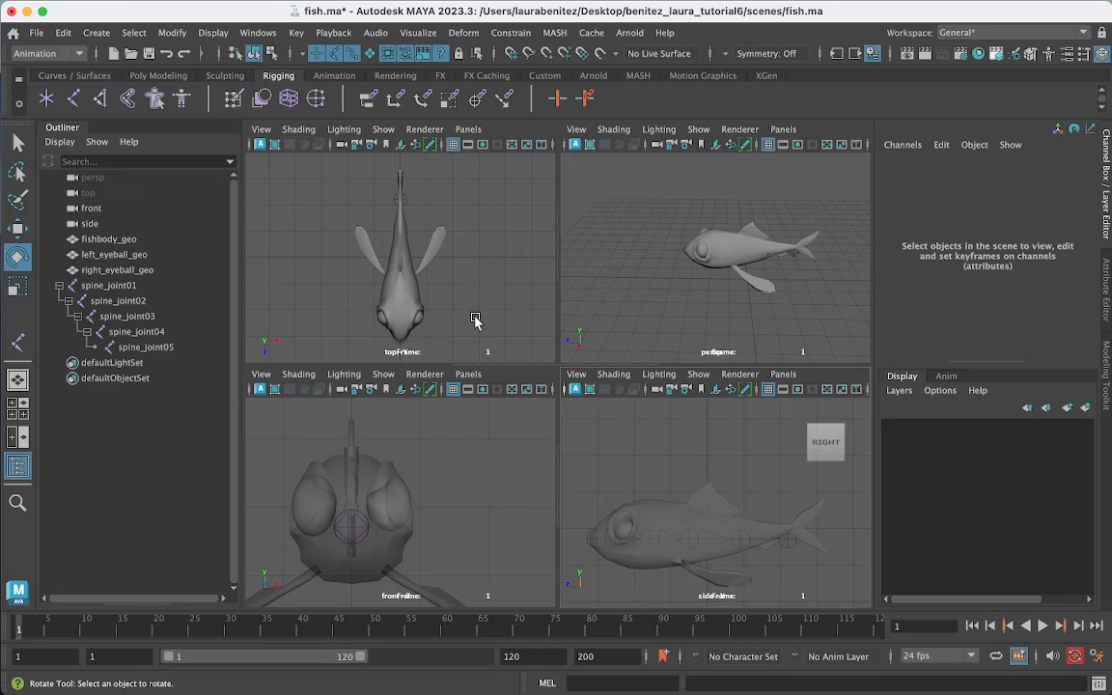
left_click(680, 248)
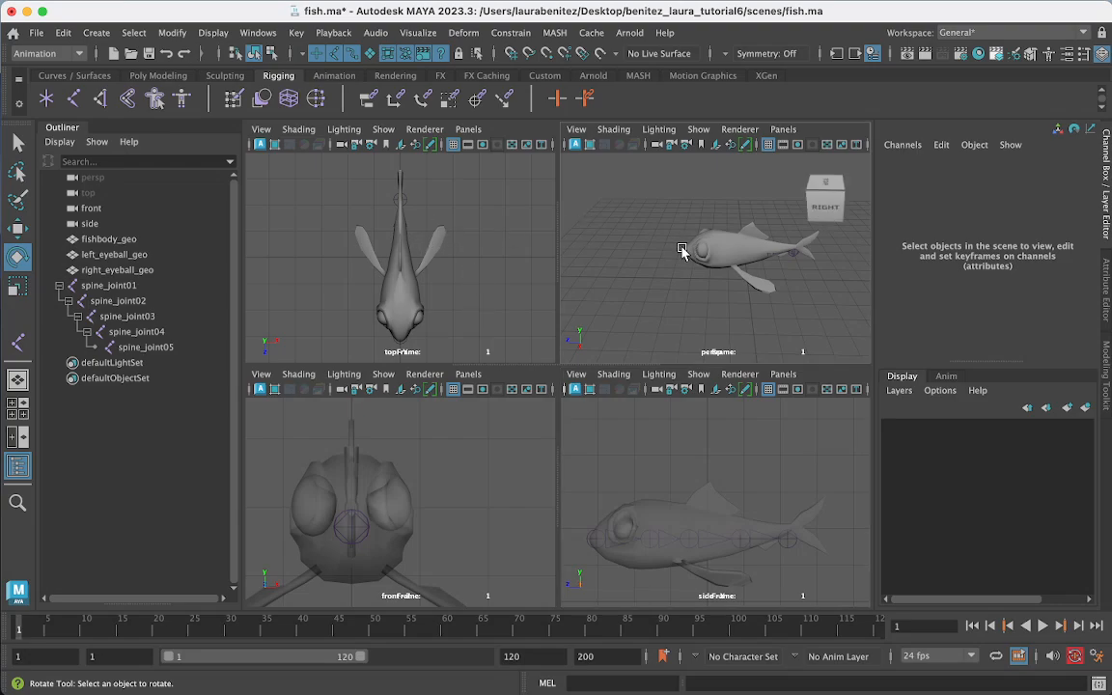
left_click(680, 248)
left_click(121, 301)
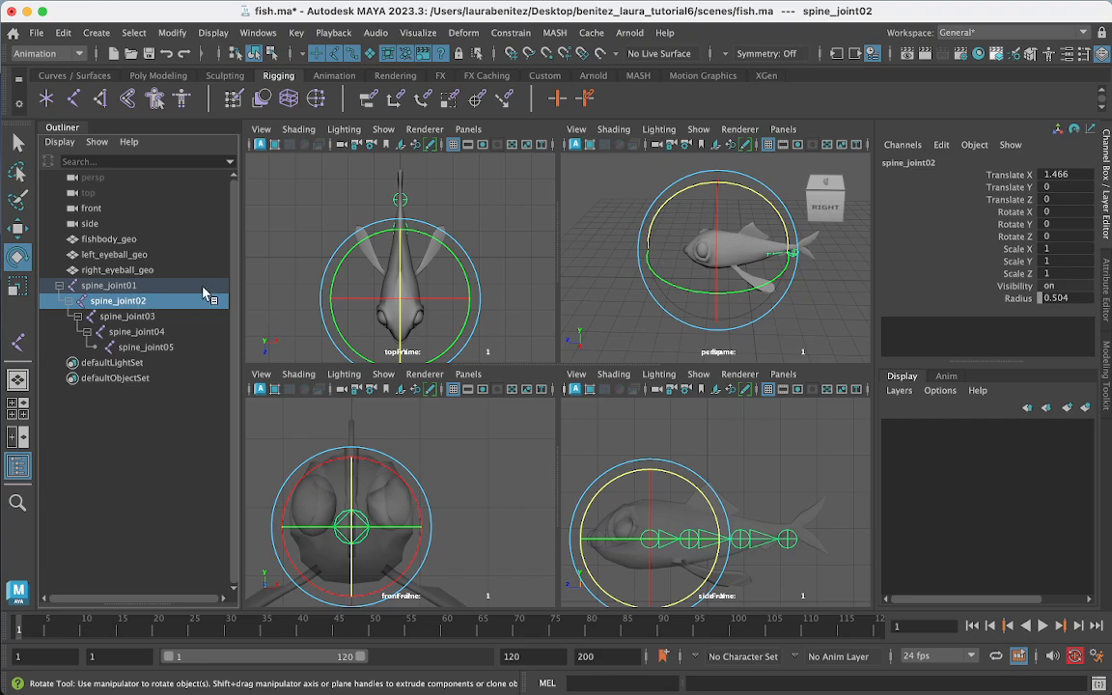
key("space")
key("space")
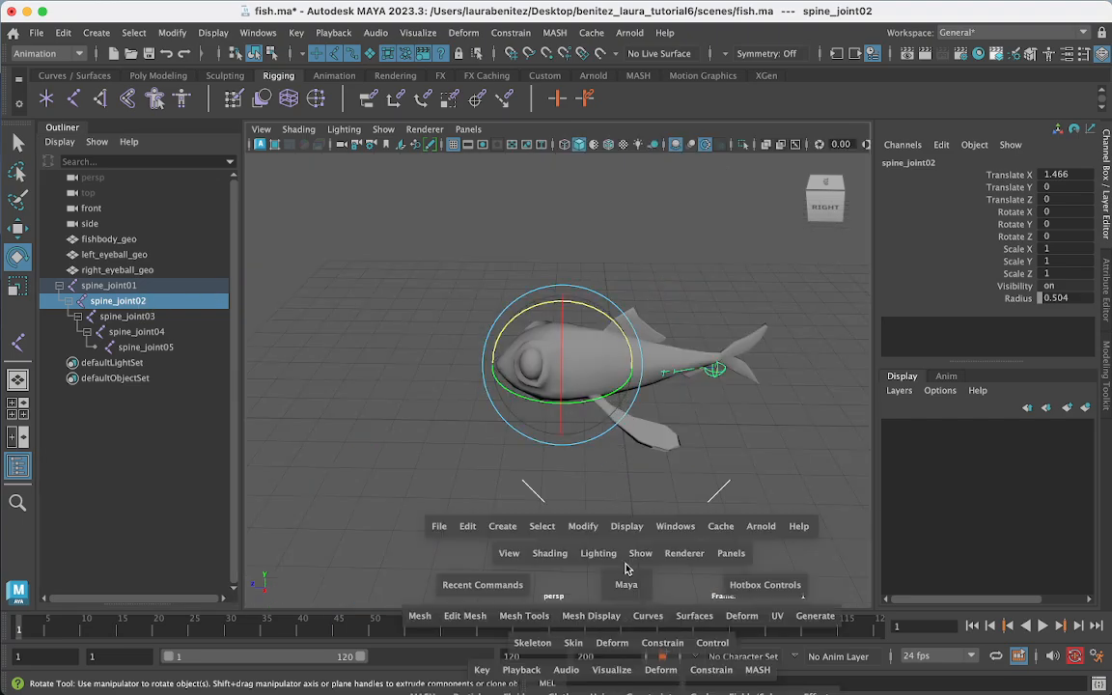
key("space")
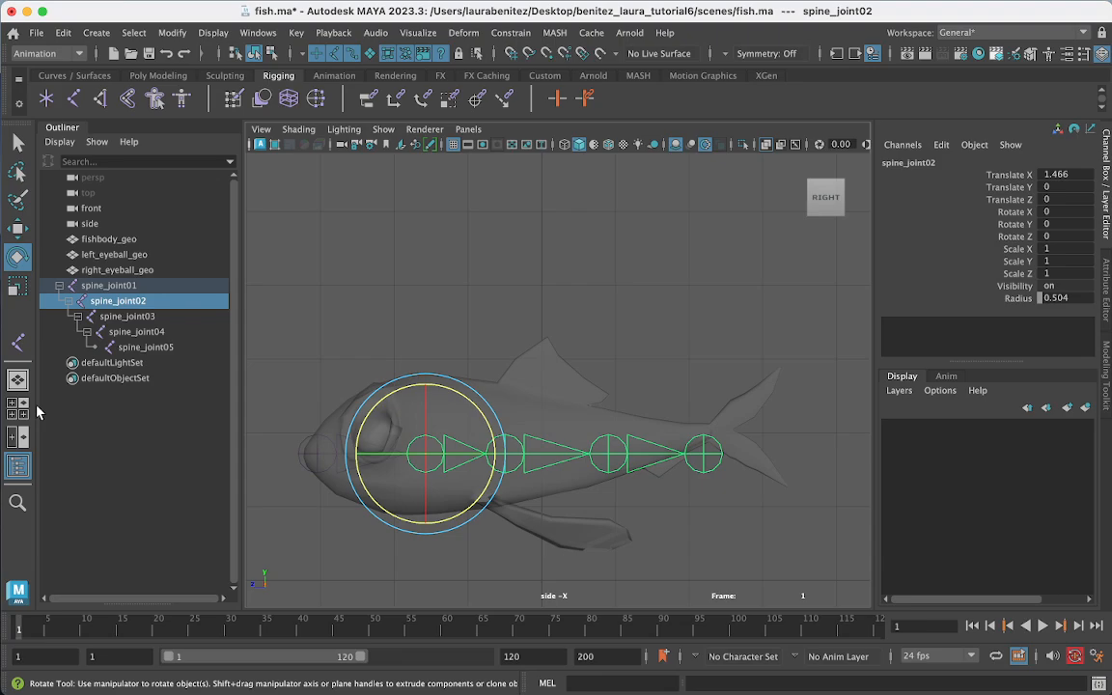
double_click(50, 300)
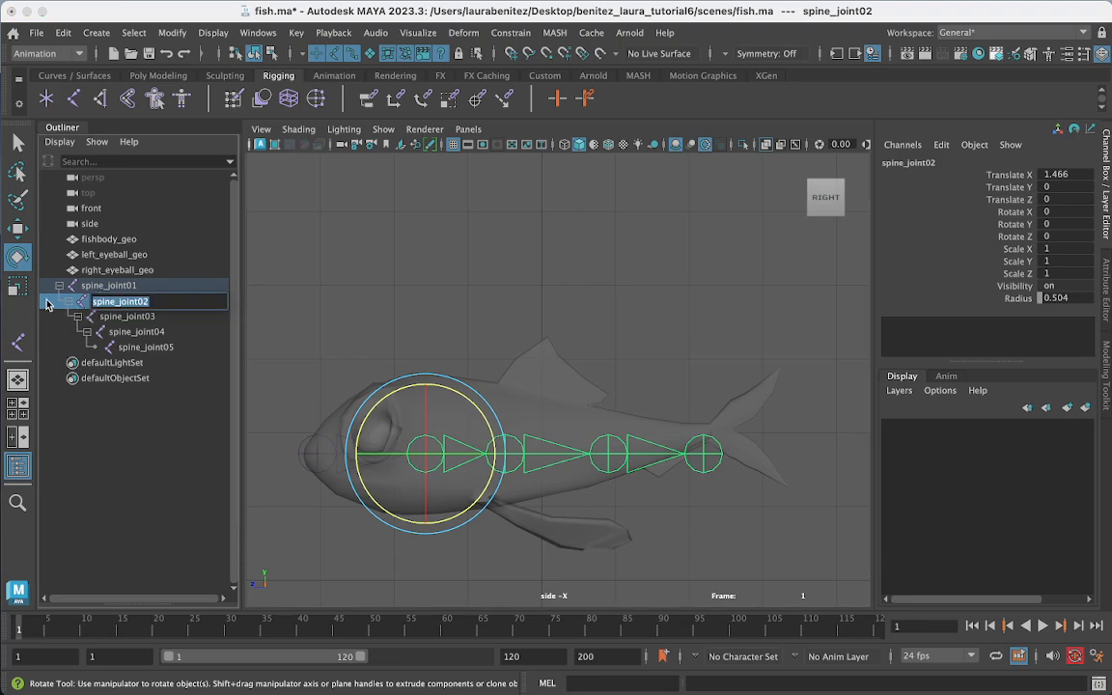
left_click(89, 423)
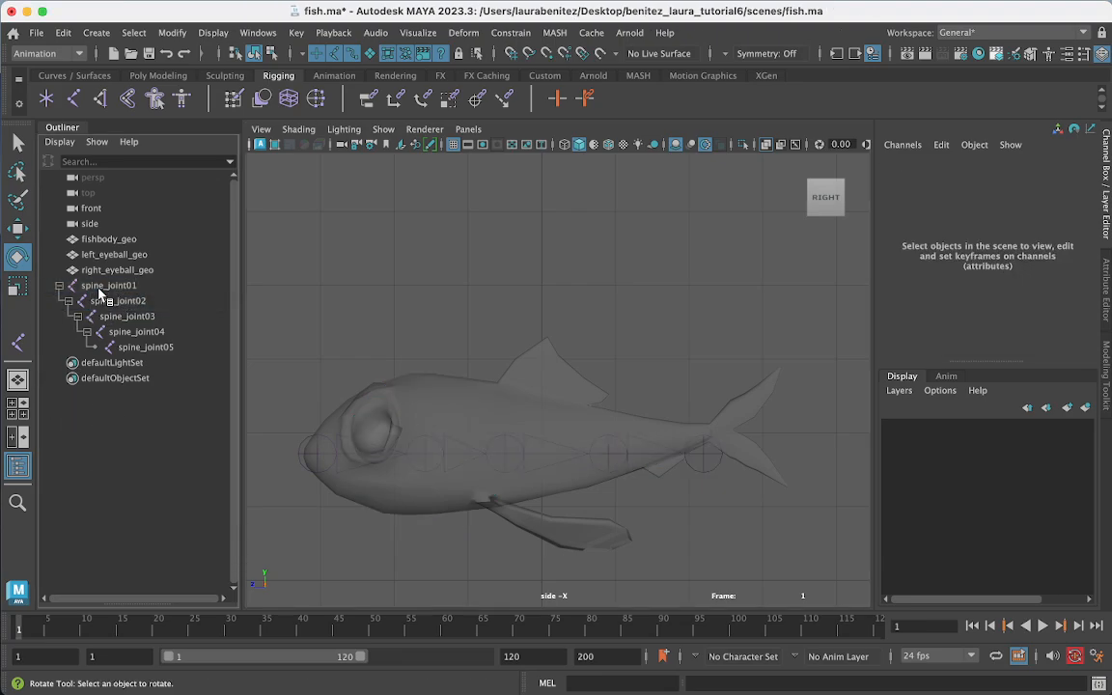
Step: Raise spine_joint02 to a Translate Y of about 0.07 and spine_joint03 to about 0.04, following the fish's body
left_click(99, 299)
key("w")
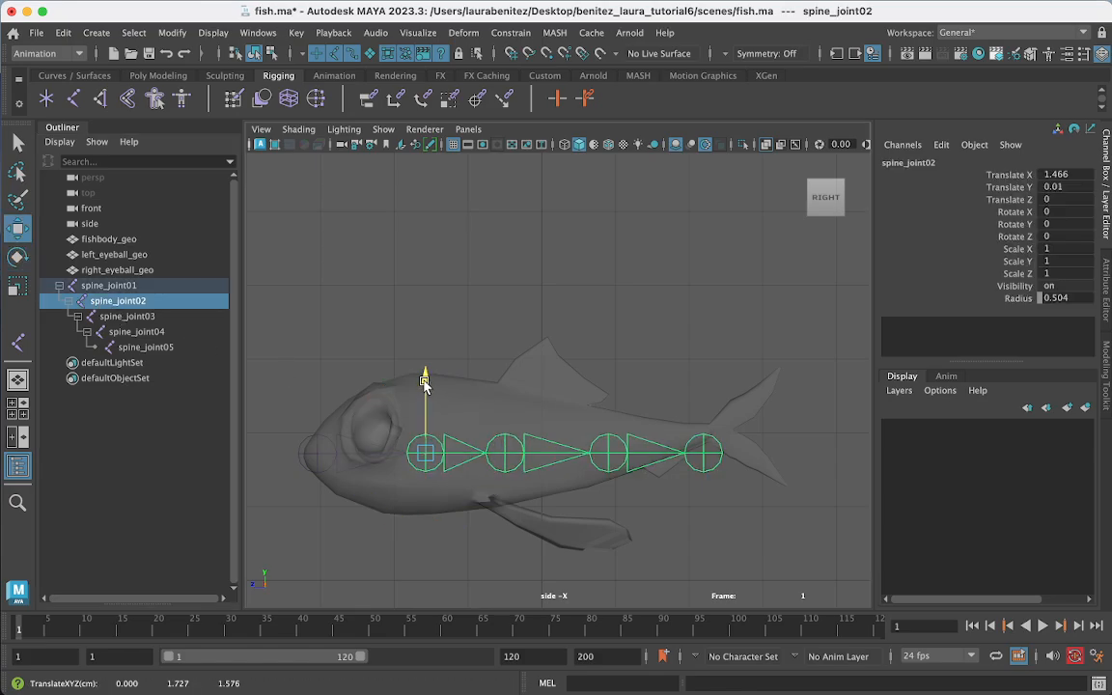
left_click_drag(425, 382, 424, 375)
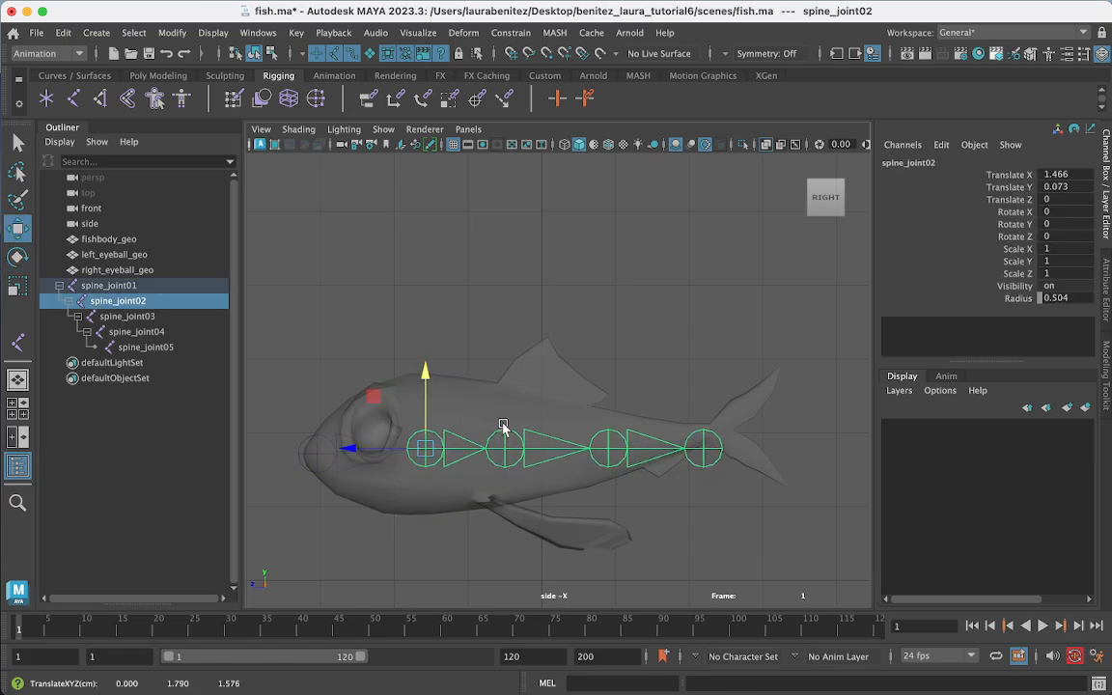
key("q")
left_click(504, 451)
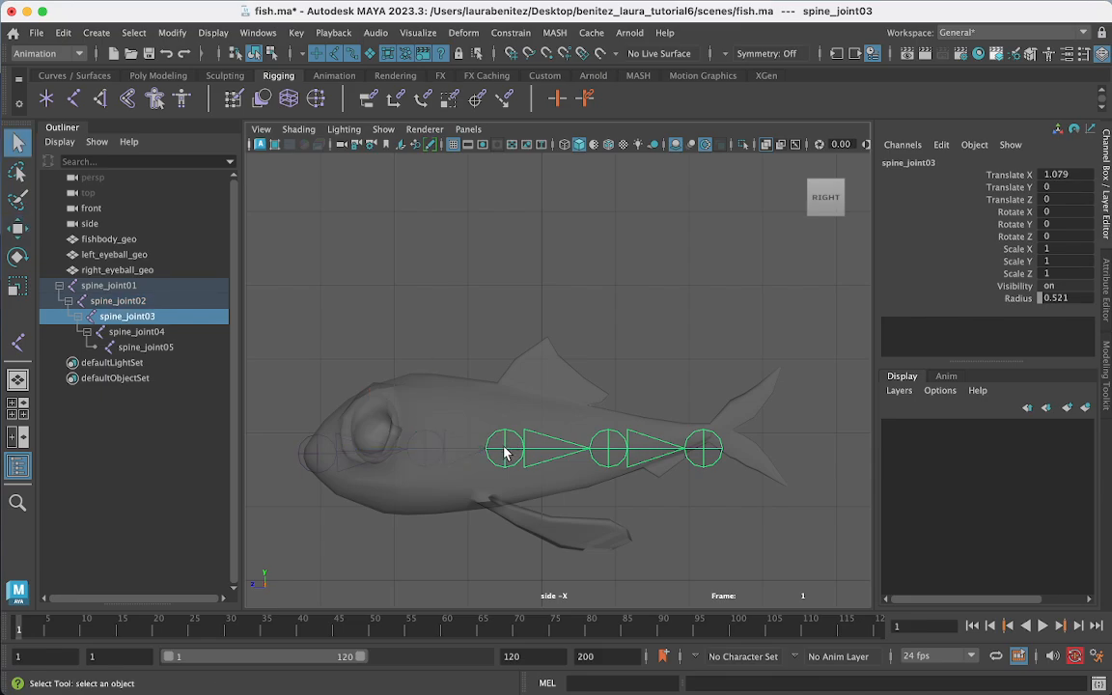
key("w")
left_click_drag(503, 388, 502, 382)
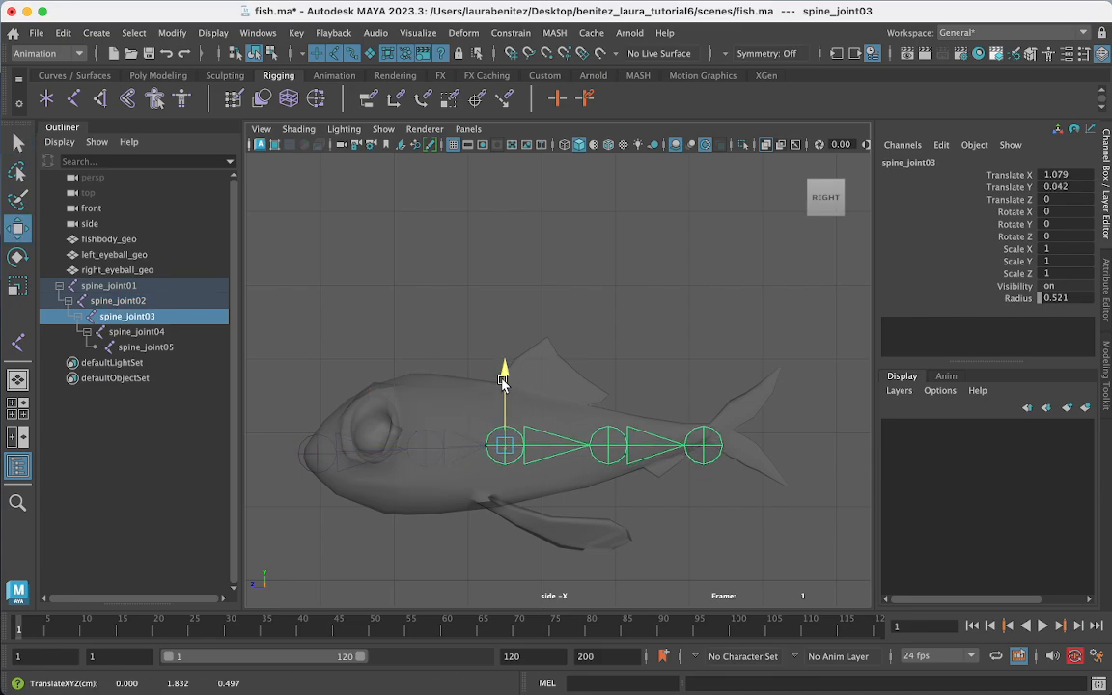
left_click(555, 411)
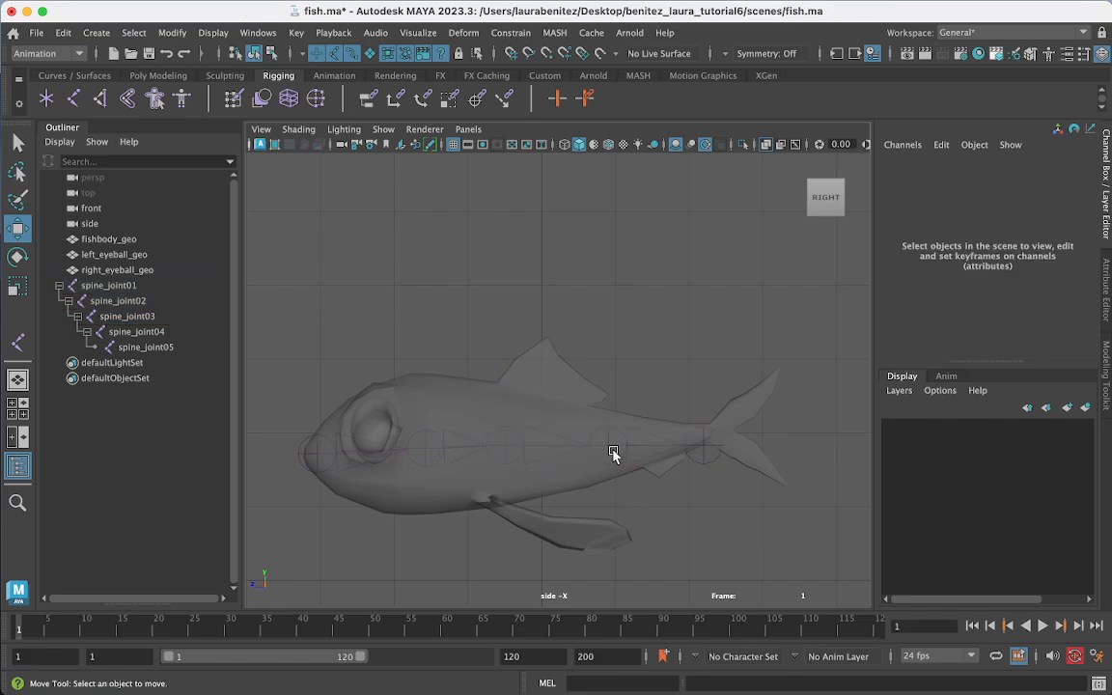
Step: Raise spine_joint04 slightly and spine_joint05 to a Translate Y of about 0.07 so the chain rises toward the tail
left_click(610, 447)
left_click_drag(607, 371, 605, 362)
left_click(704, 439)
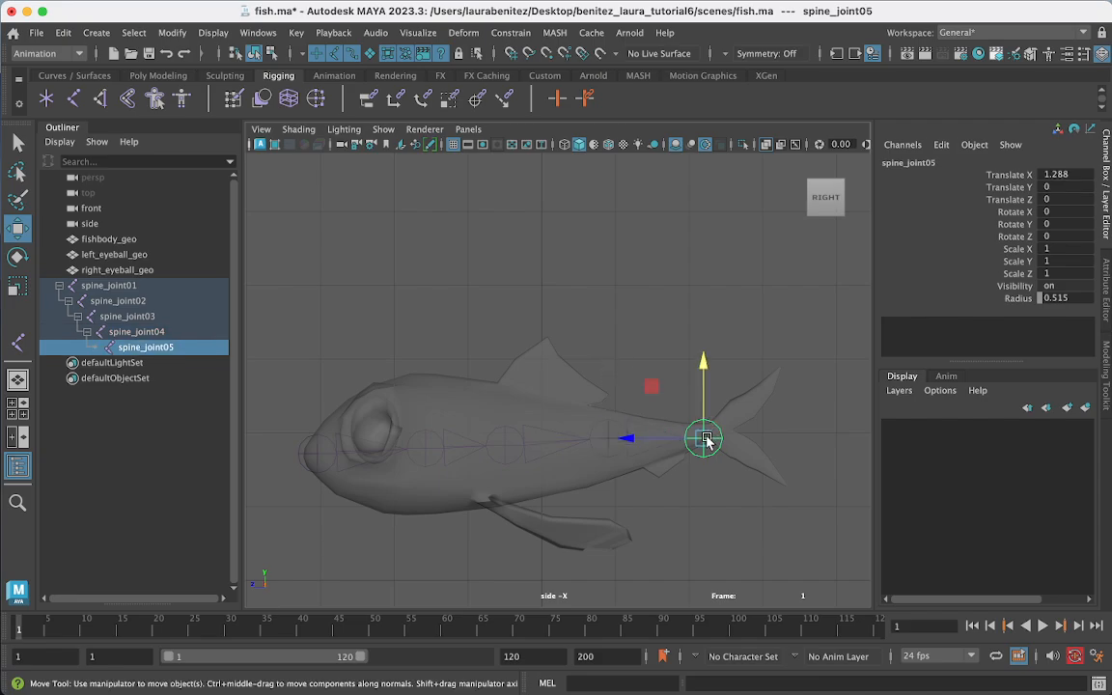
left_click_drag(705, 367, 705, 356)
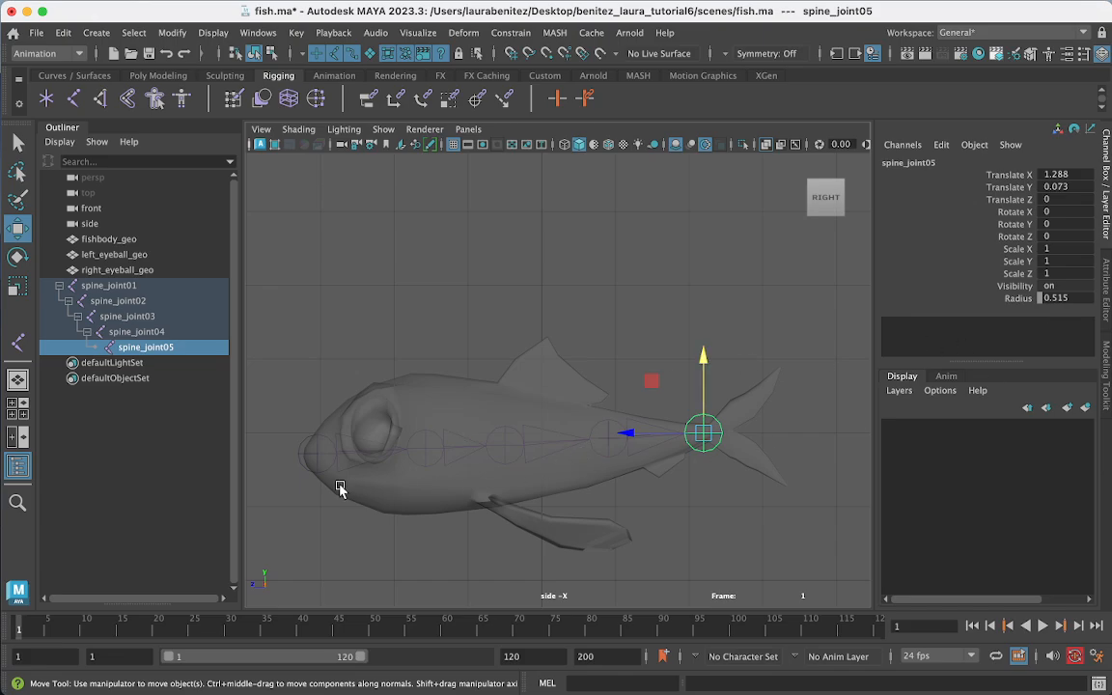
left_click(311, 457)
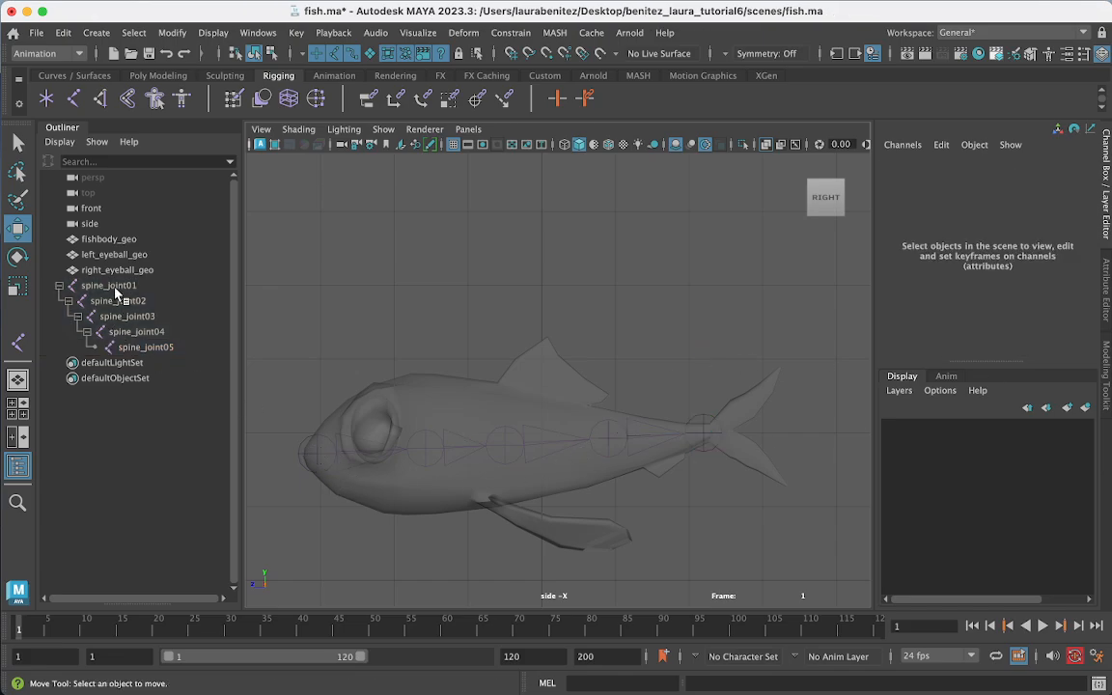
Step: Set the radius of all five spine joints to 0.3 and clear the selection
left_click(106, 286)
left_click(131, 348, "shift")
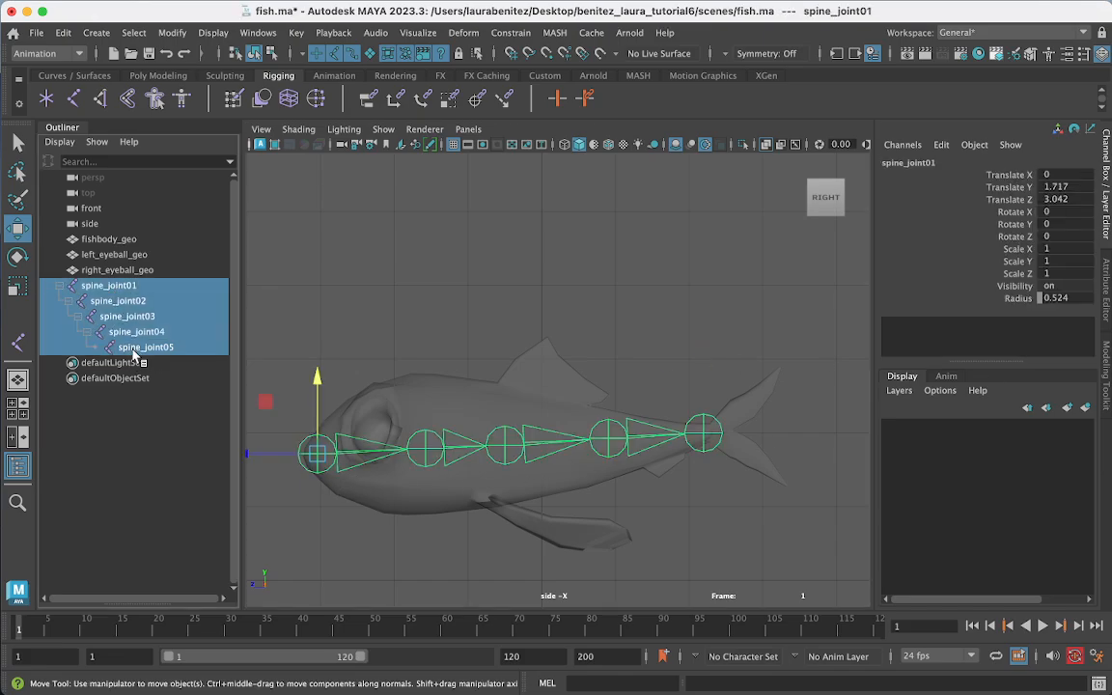
double_click(1054, 298)
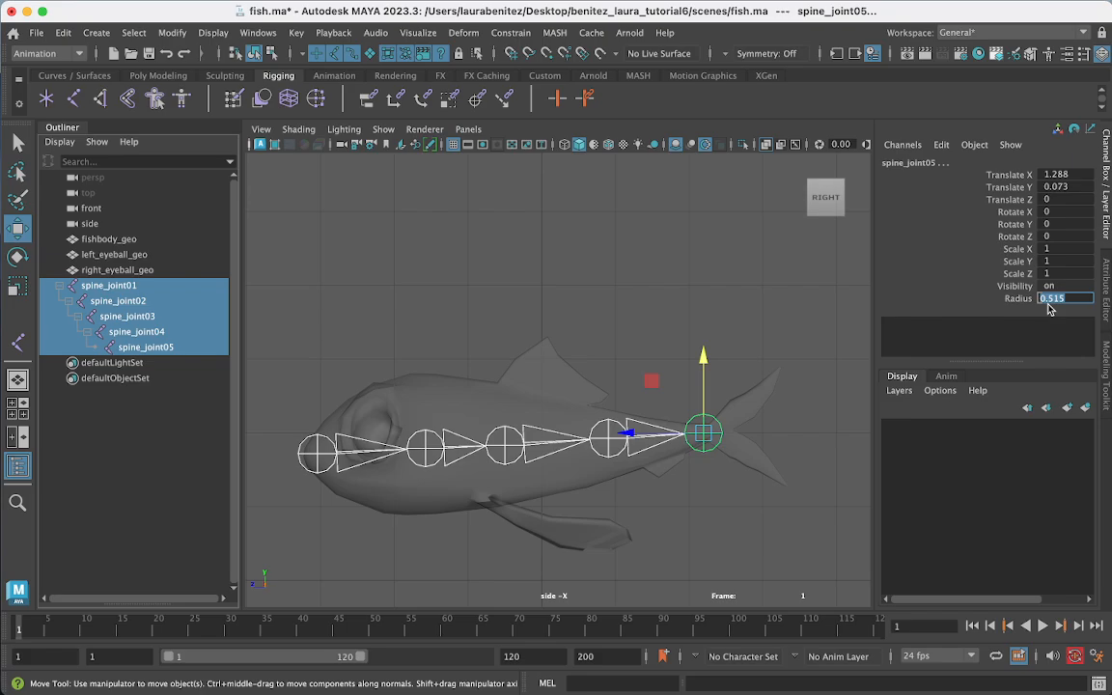
key("BackSpace")
type(".3")
key("Return")
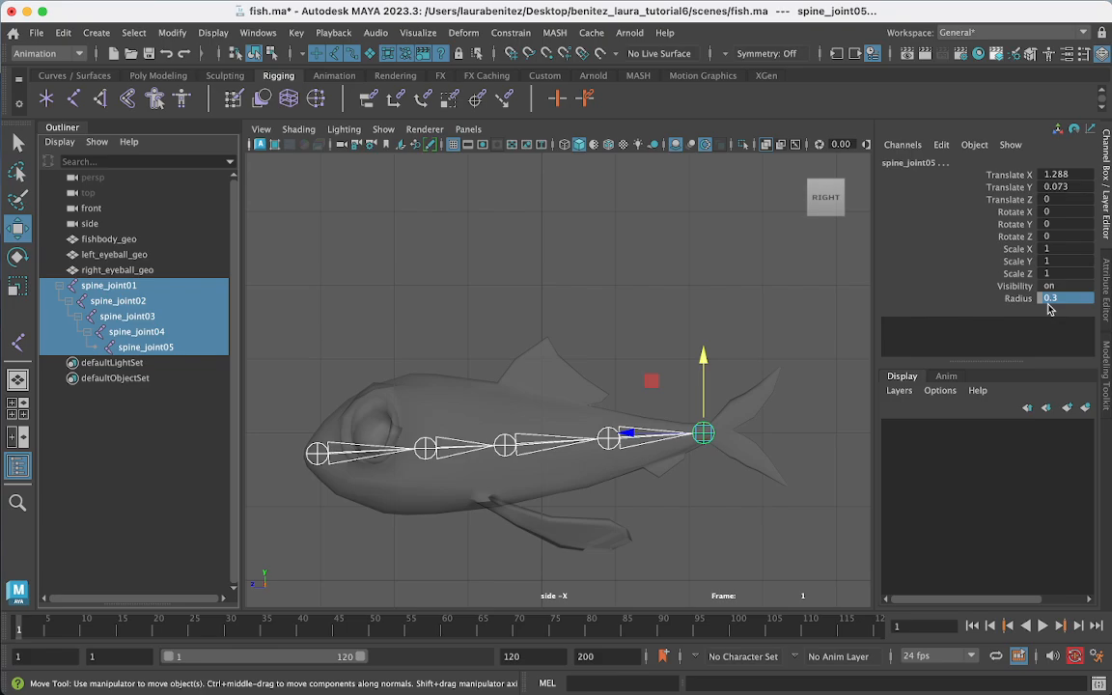
left_click(499, 306)
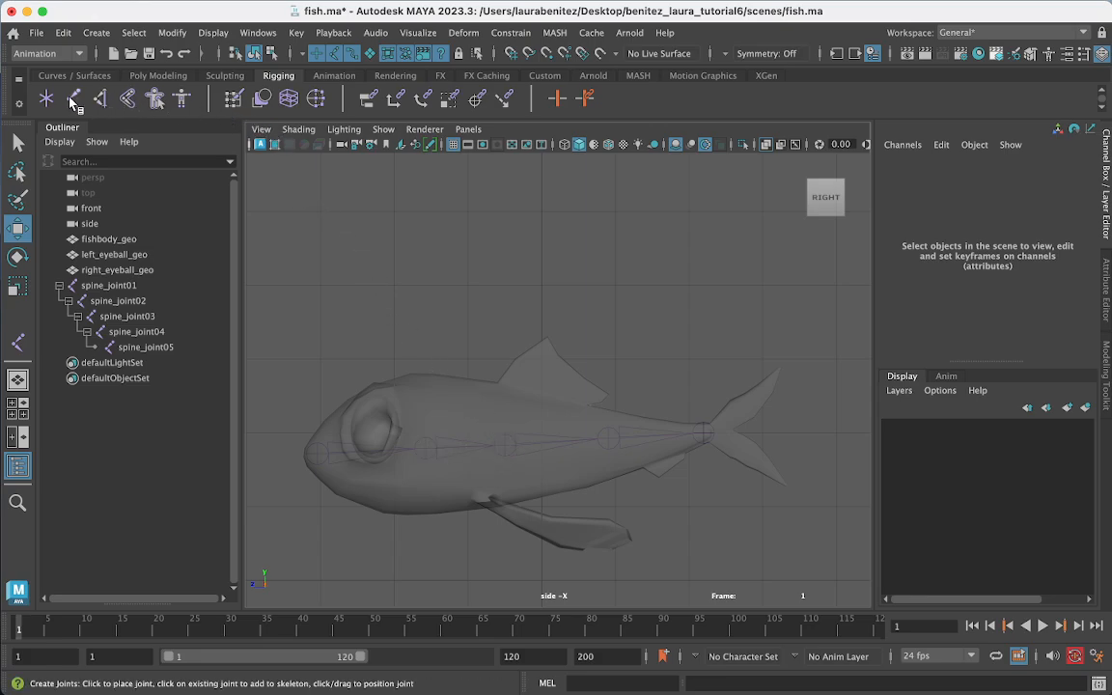
left_click(429, 144)
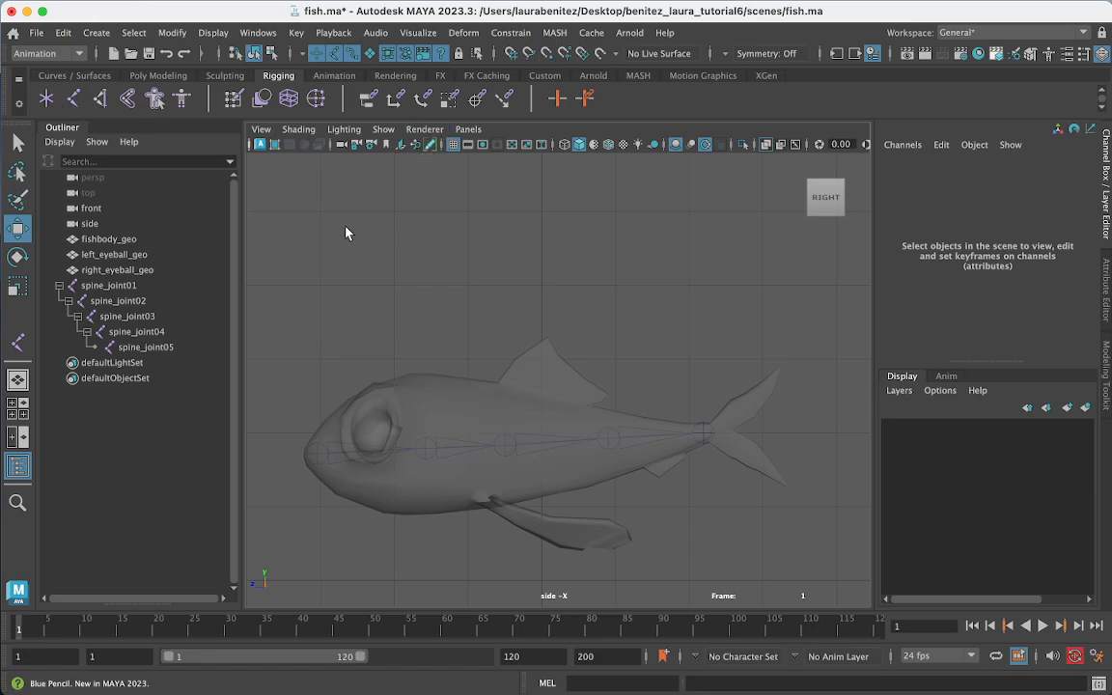
Step: Sketch a horizontal Blue Pencil line above the fish with five joint marks spaced along it
left_click_drag(279, 269, 731, 265)
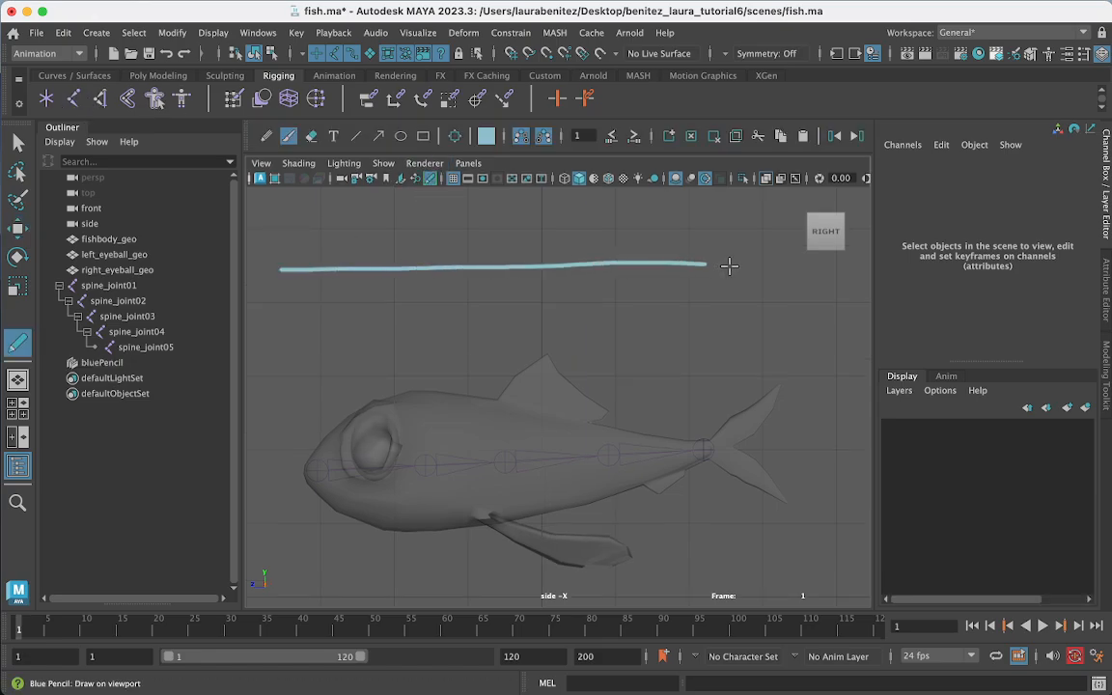
left_click_drag(281, 259, 282, 273)
left_click_drag(384, 256, 396, 261)
left_click_drag(517, 256, 610, 259)
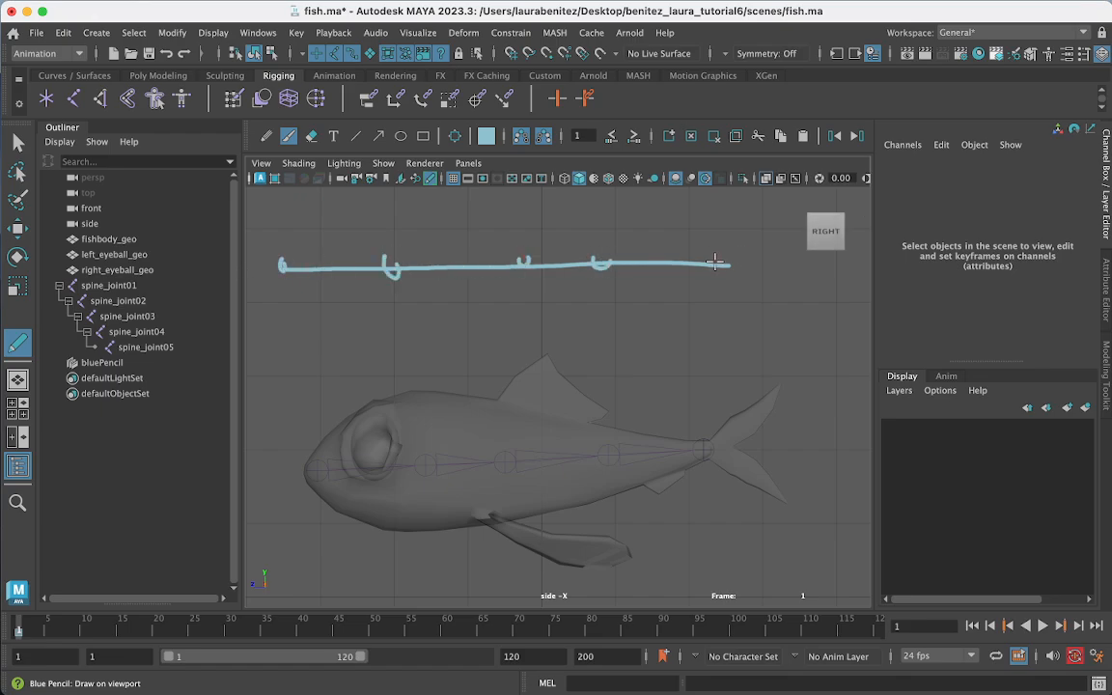
left_click_drag(714, 258, 726, 261)
Step: Sketch a Blue Pencil branch from spine_joint03 into the top fin with a circle at its base, and clear the sketch
left_click_drag(466, 447, 543, 379)
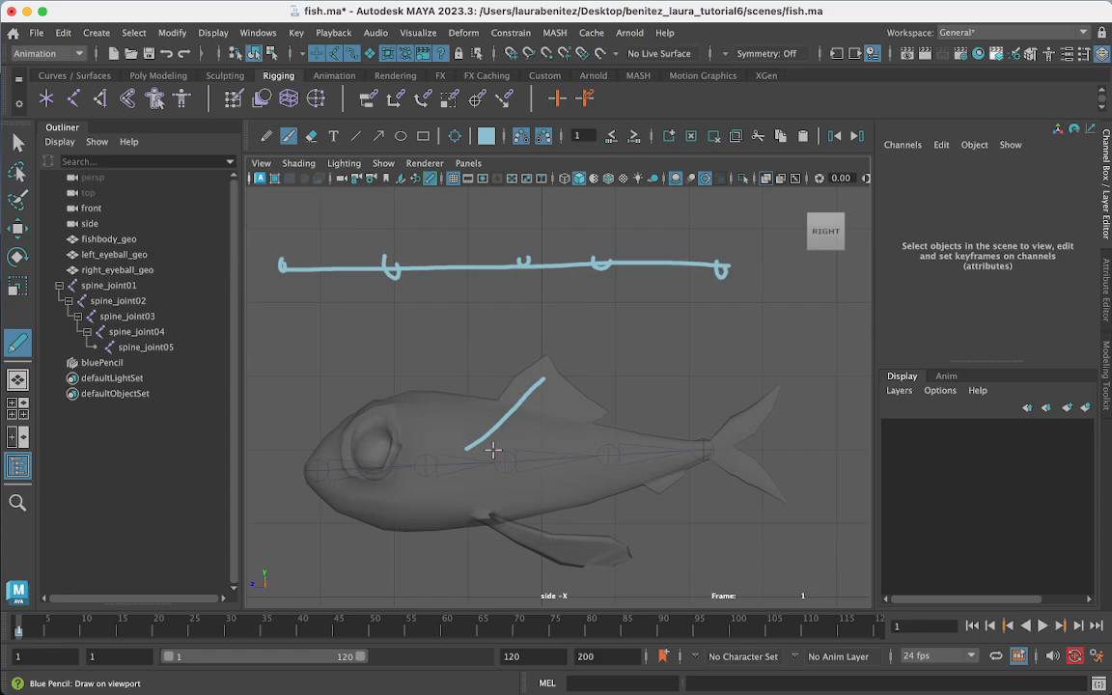
left_click_drag(494, 450, 511, 410)
left_click_drag(556, 380, 500, 409)
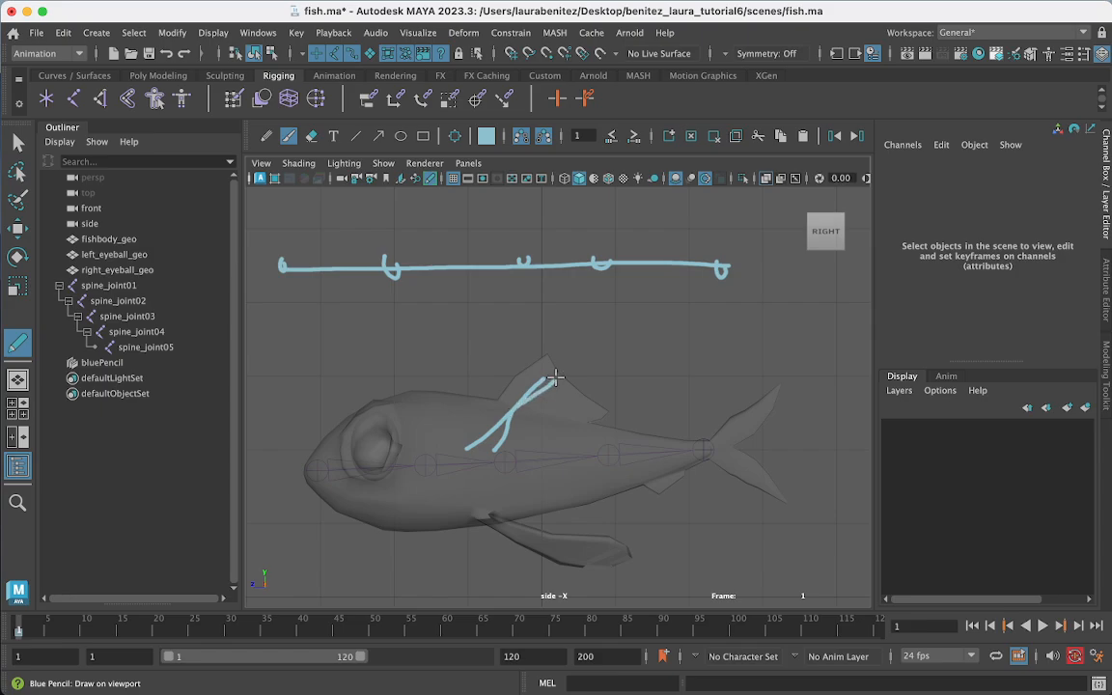
left_click(501, 449)
mouse_move(500, 448)
left_mouse_down()
mouse_move(495, 477)
mouse_move(509, 446)
left_mouse_up()
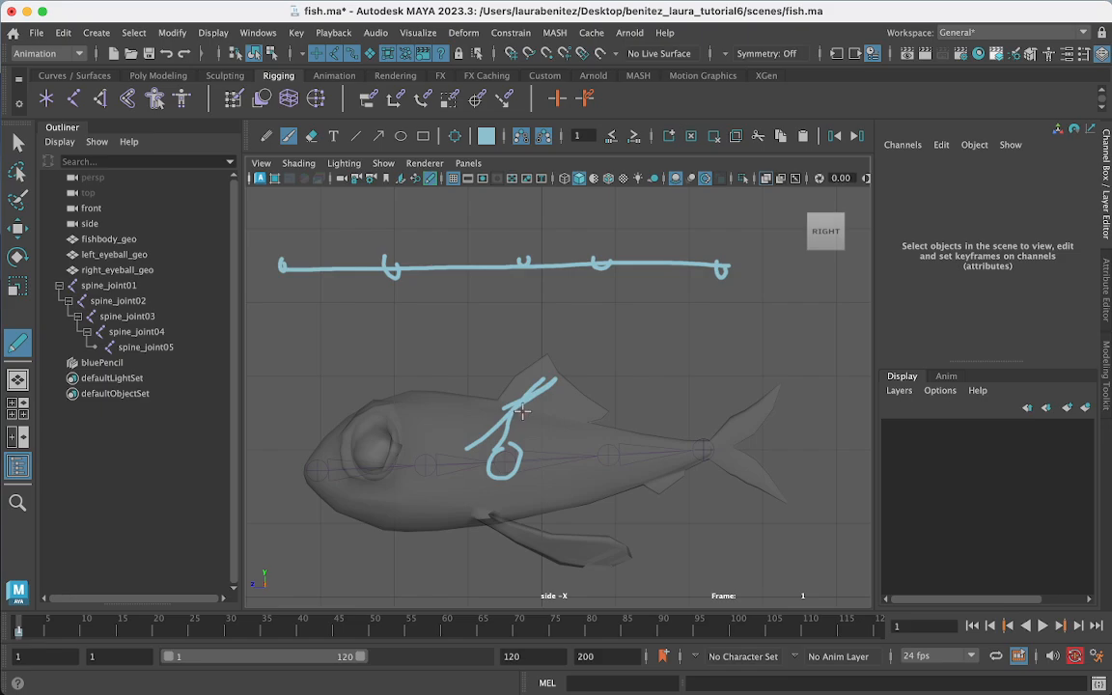
left_click_drag(523, 412, 581, 388)
left_click(567, 383)
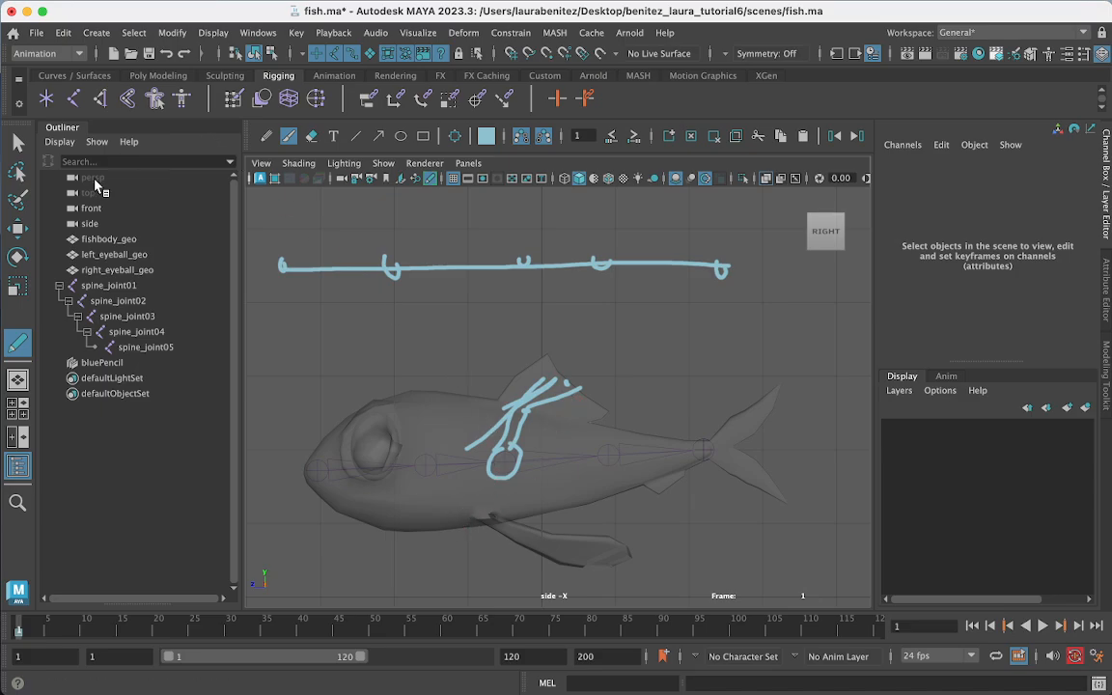
left_click(17, 143)
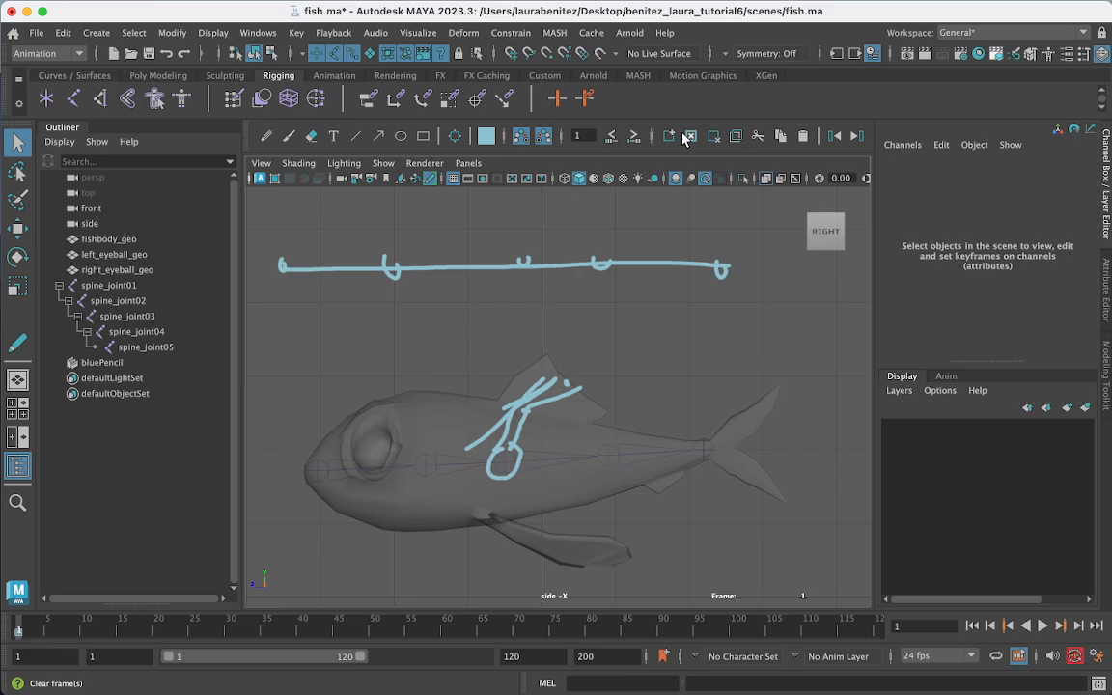
left_click(715, 137)
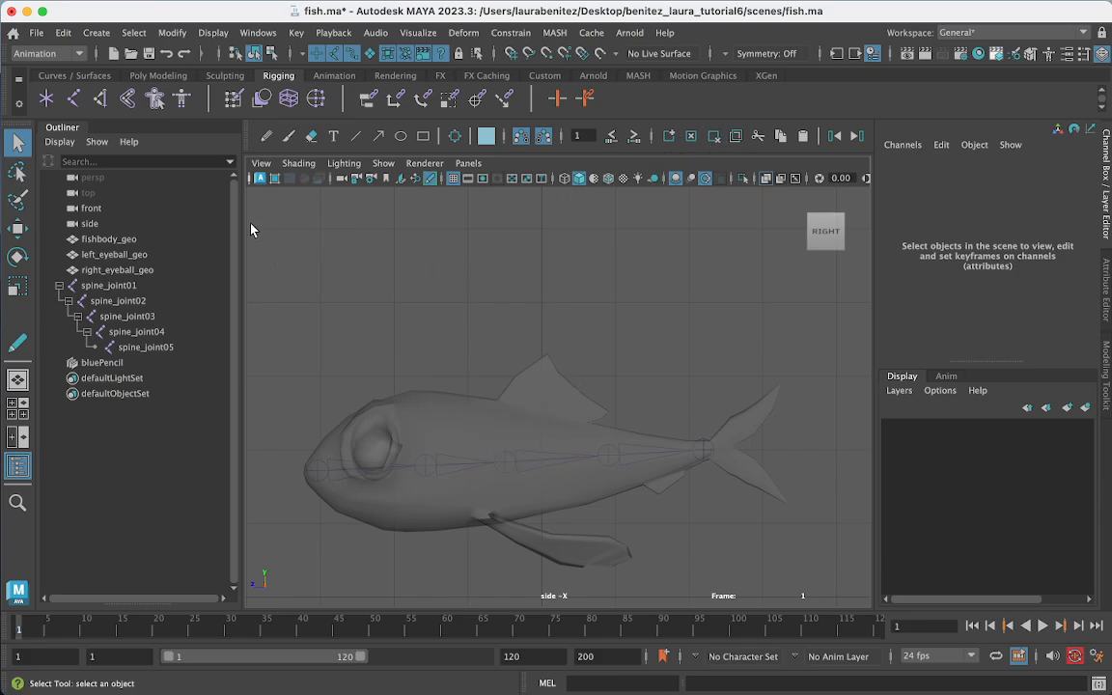
Step: Add two child joints to spine_joint03 with the Joint Tool, one at the top fin's base and one inside the fin
left_click(74, 100)
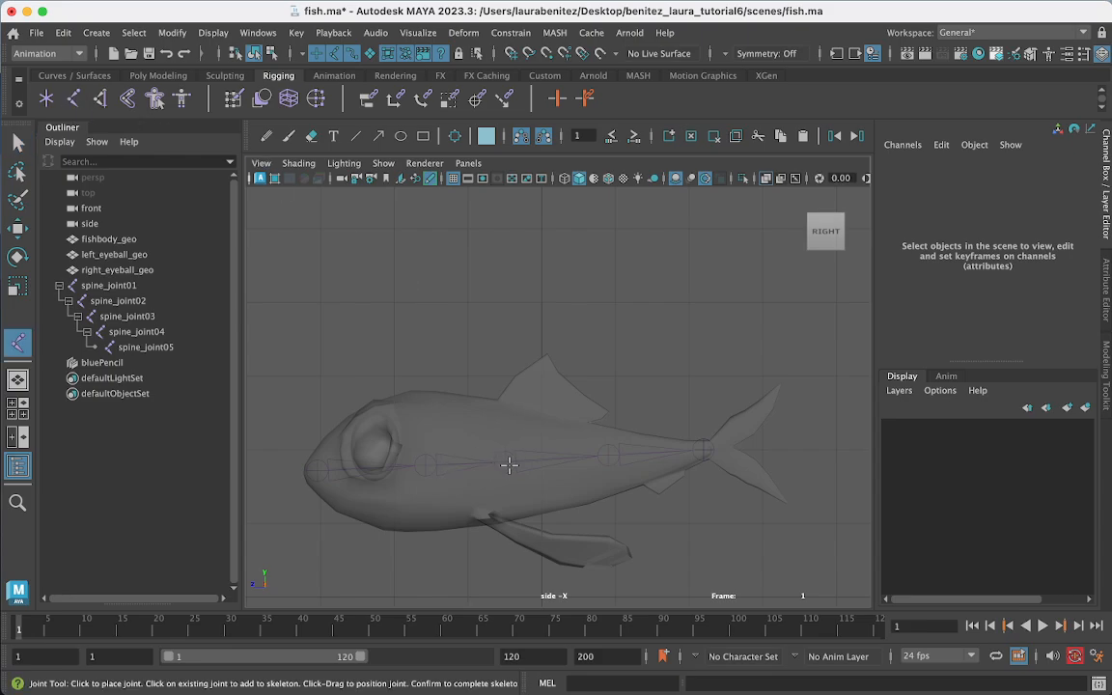
left_click(507, 462)
key("z")
left_click(138, 320)
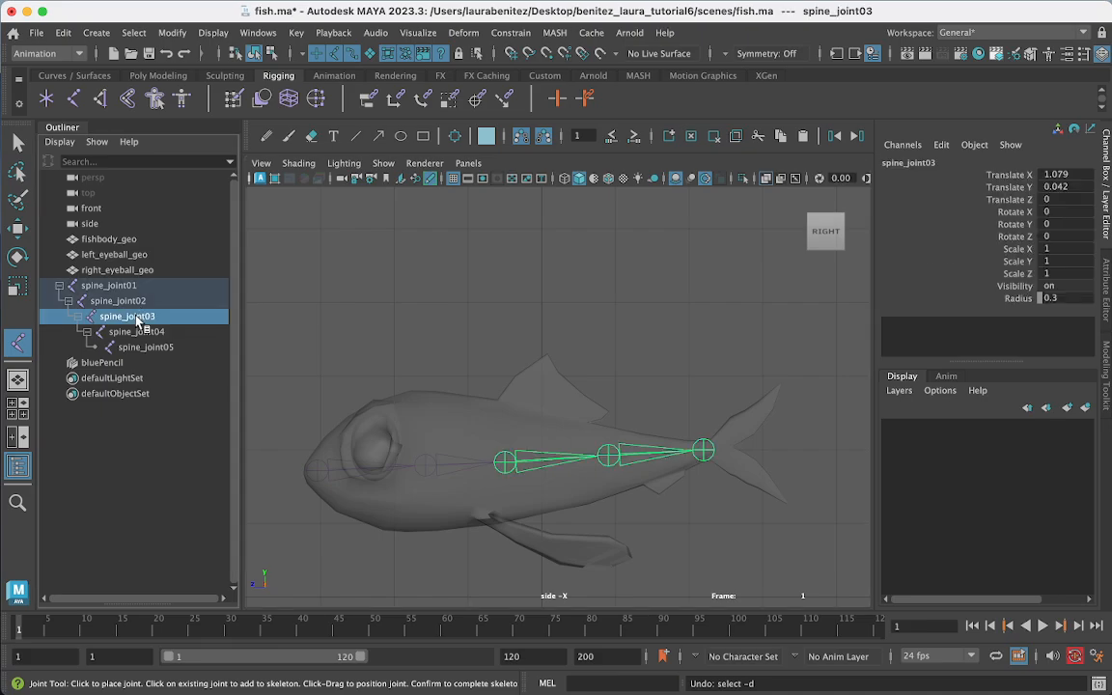
left_click(532, 411)
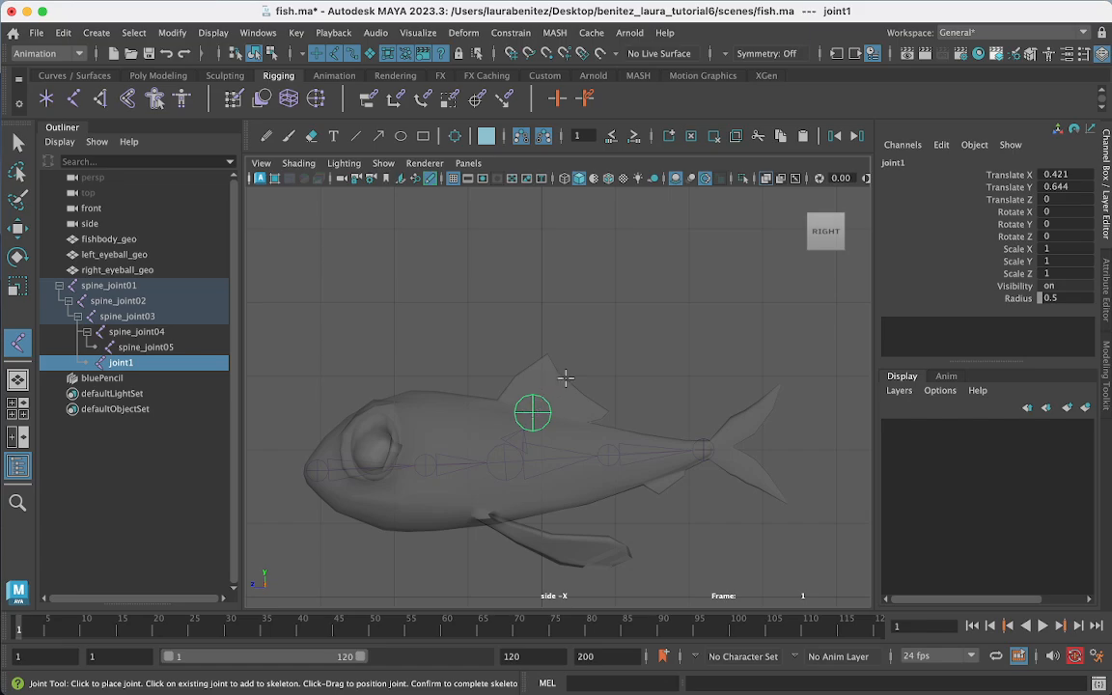
left_click(567, 379)
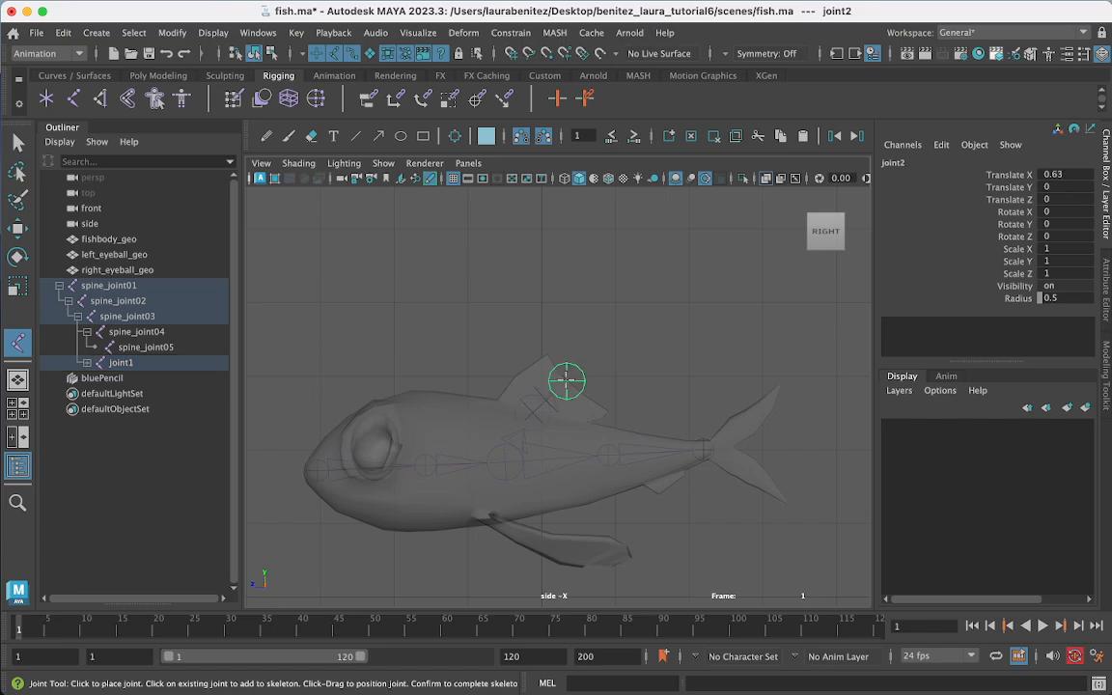
Step: Expand the new fin joint's hierarchy and rename the base joint top_fin_joint01
double_click(121, 364)
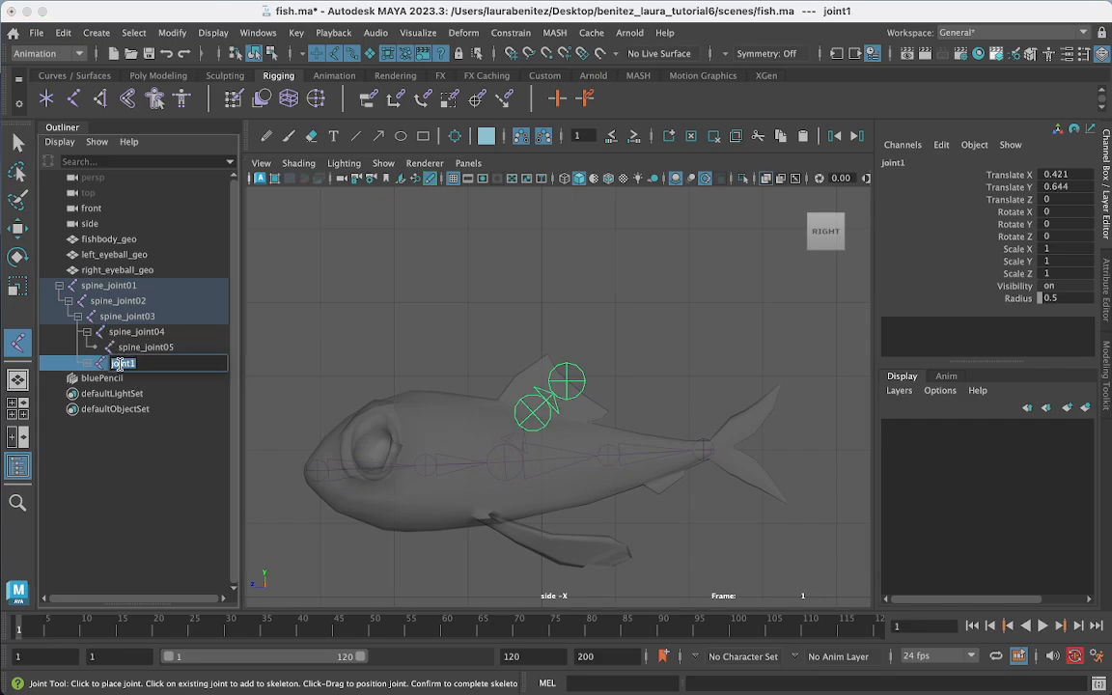
left_click(88, 362)
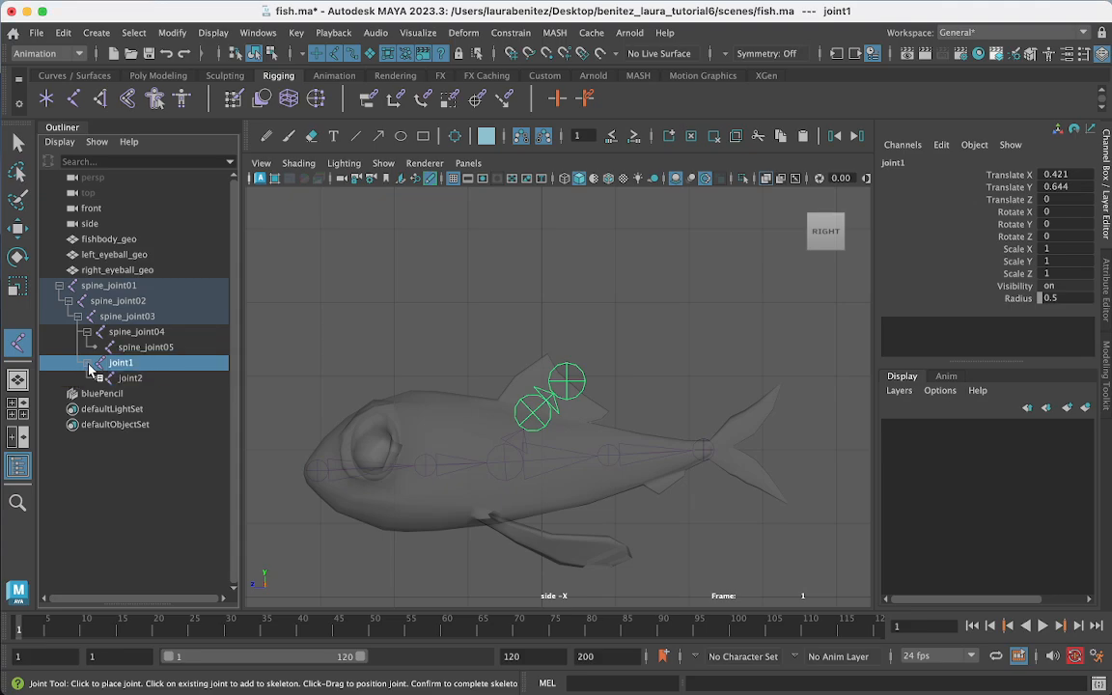
double_click(138, 363)
type("top_fin_joint")
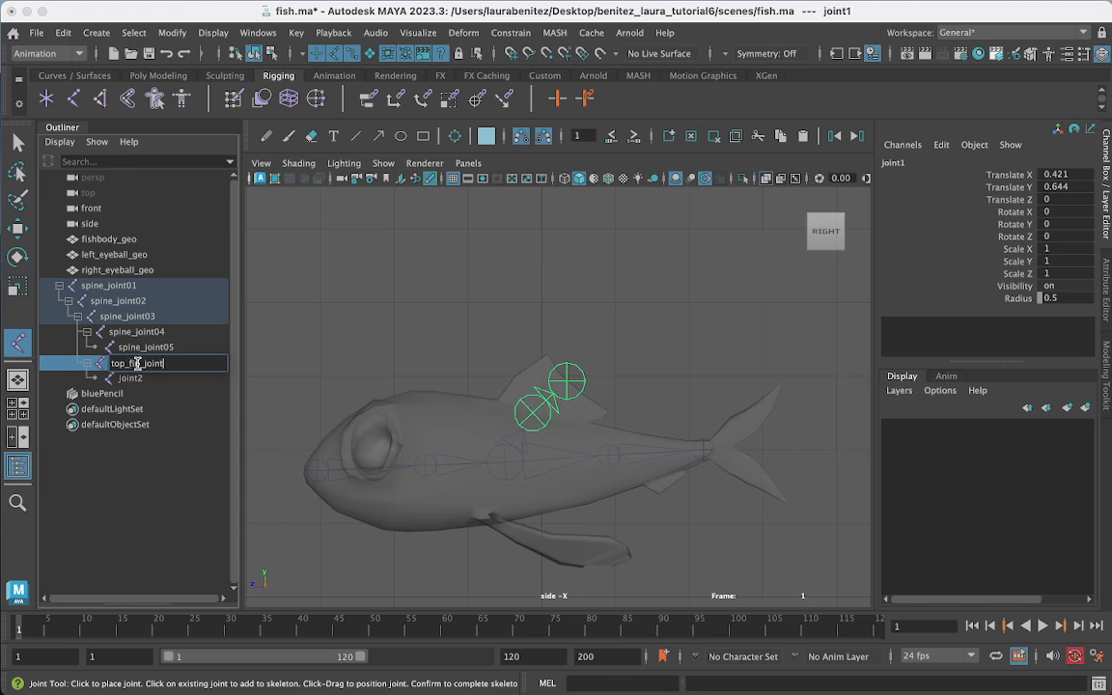
type("01")
key("Return")
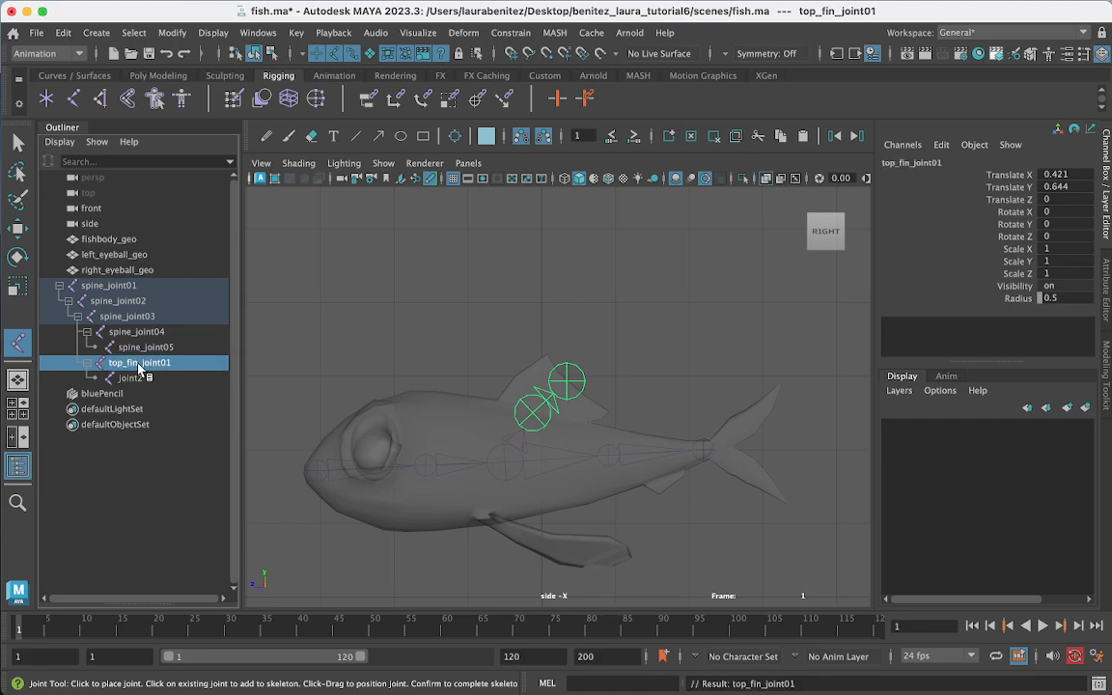
Step: Rename the end joint inside the top fin top_fin_joint_02 and switch to the Select Tool
double_click(137, 375)
type("top_fin_")
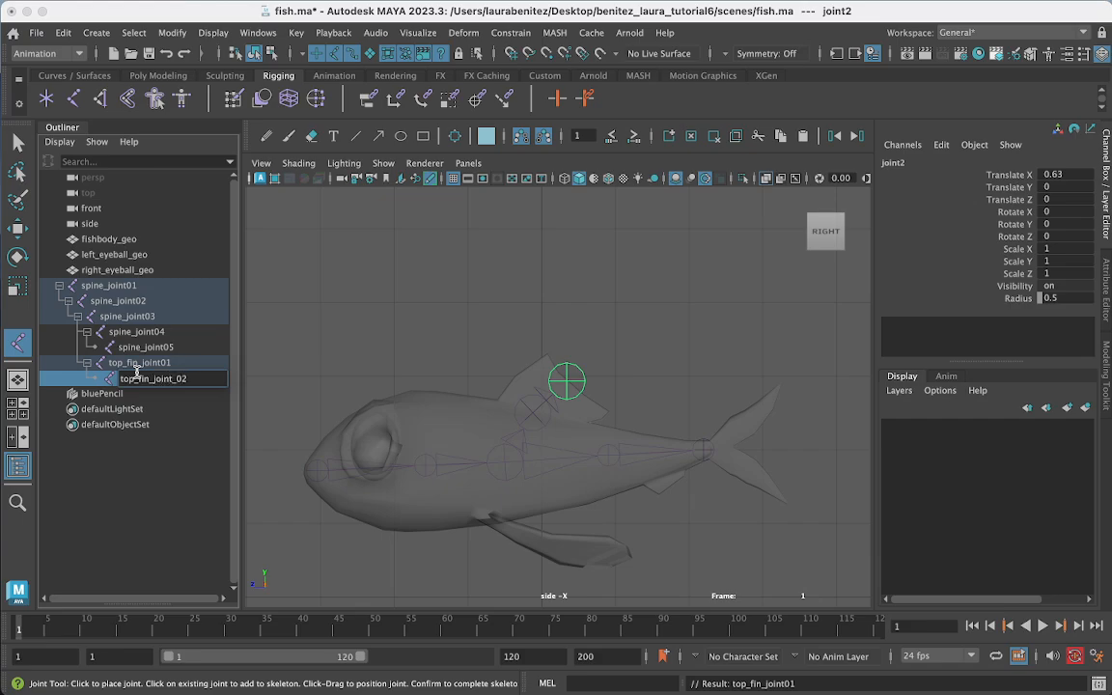
type("joint_02")
left_click(161, 497)
left_click(19, 143)
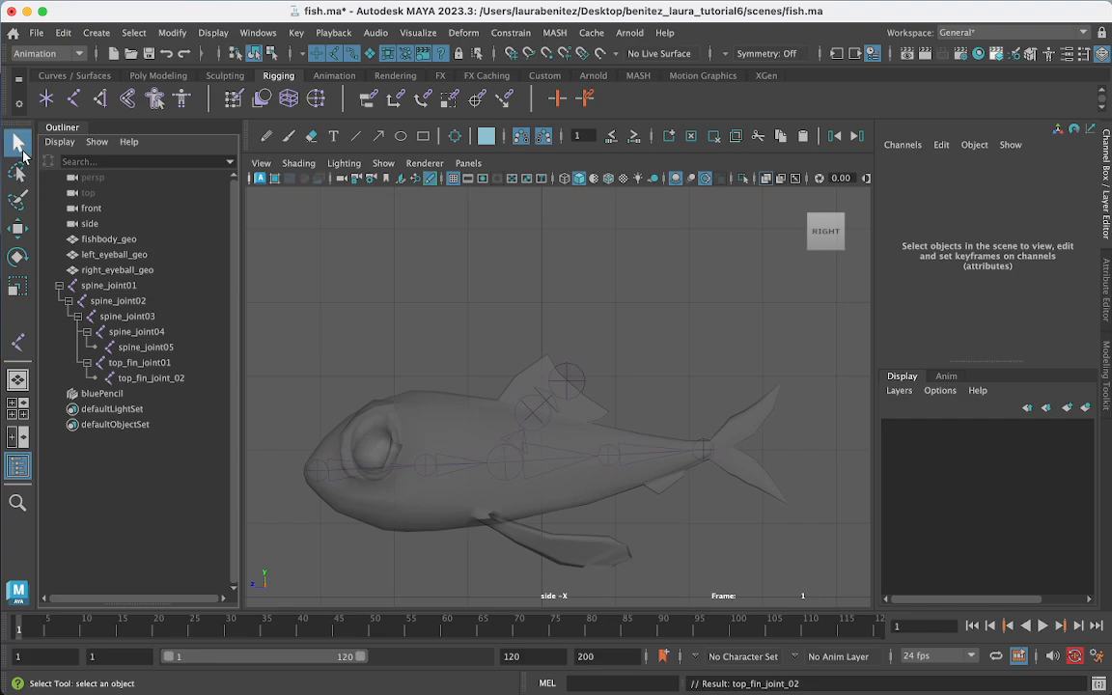
Step: Try to change the radius of spine_joint03 and clear the selection
left_click(135, 378)
left_click(133, 362, "shift")
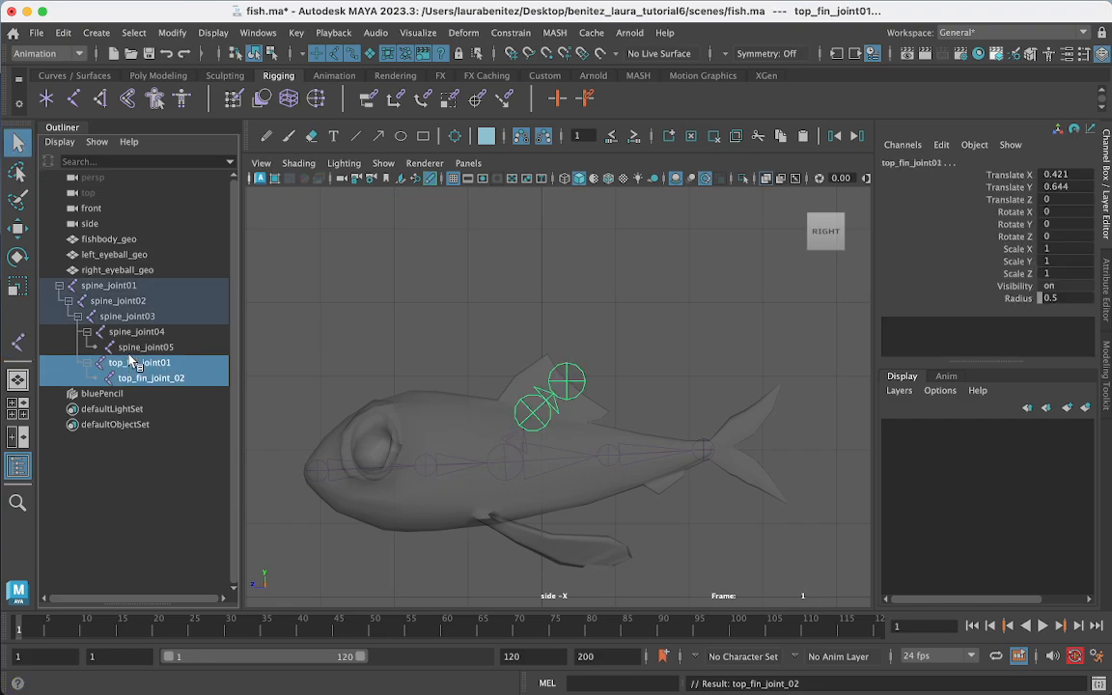
left_click(116, 317)
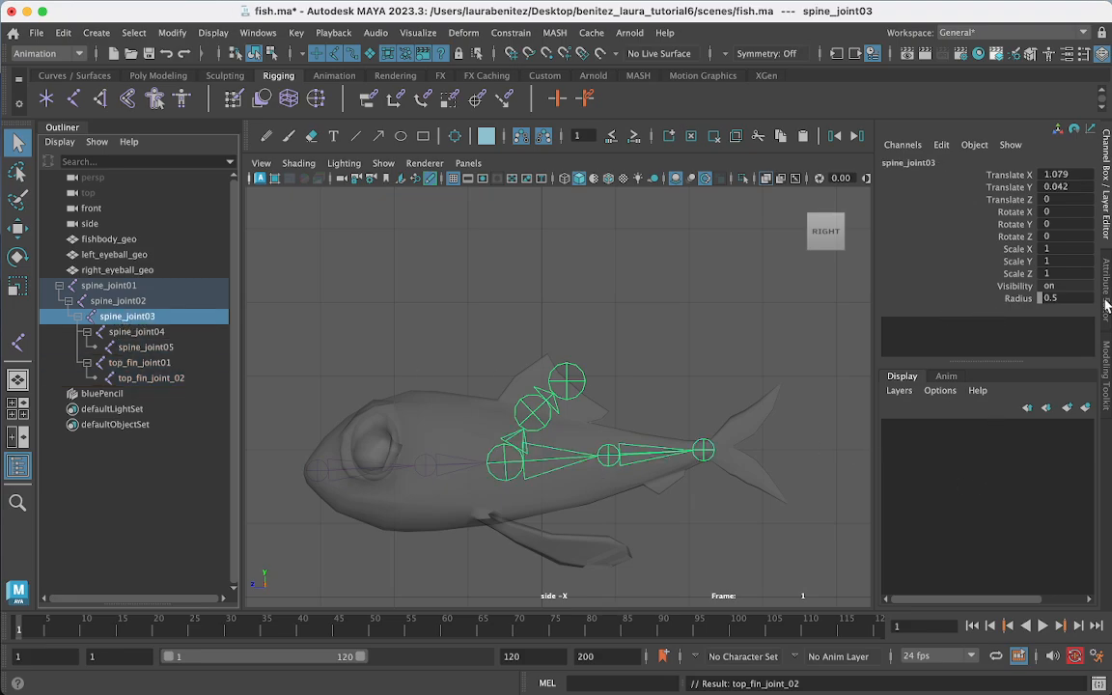
double_click(1047, 299)
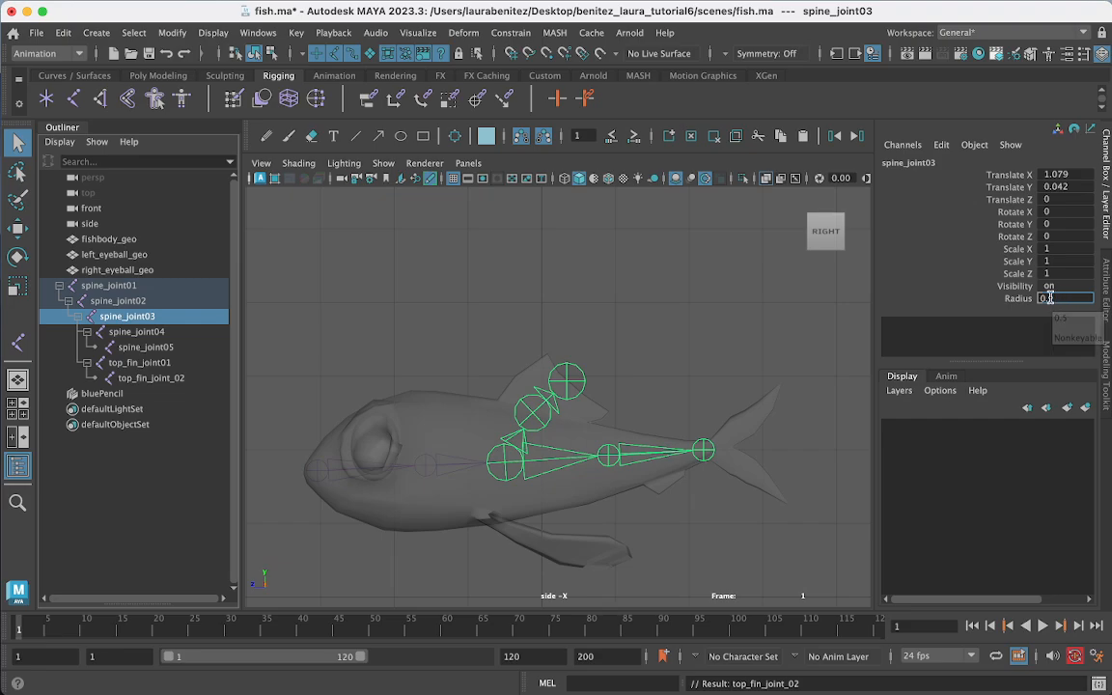
key("Return")
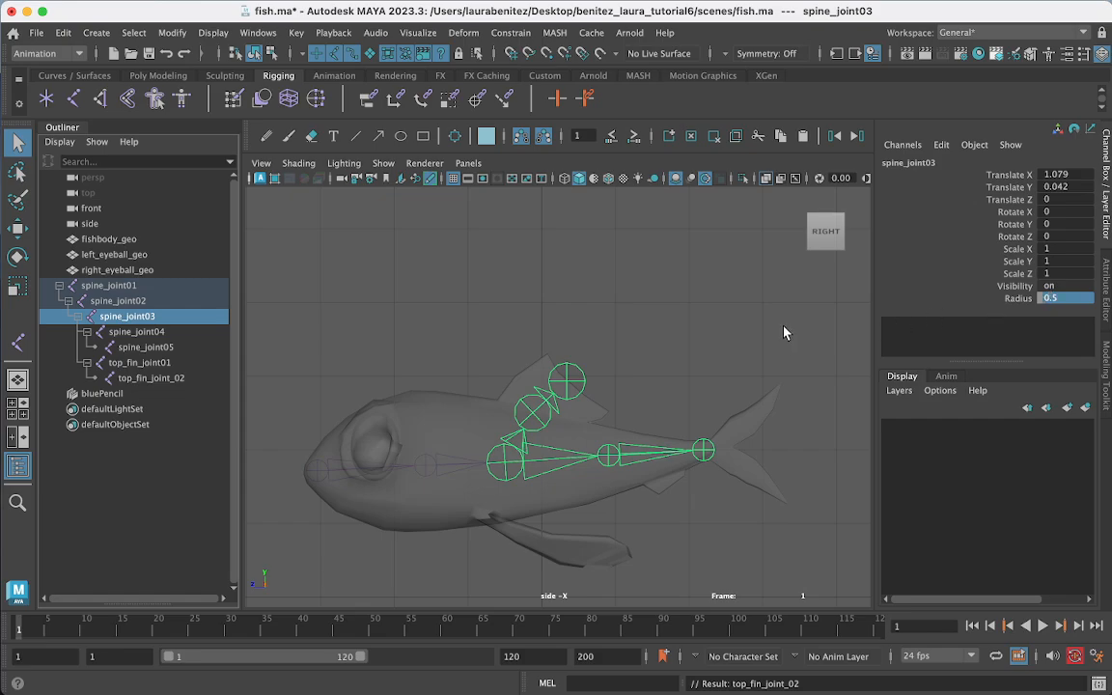
left_click(1062, 298)
key("Return")
left_click(511, 473)
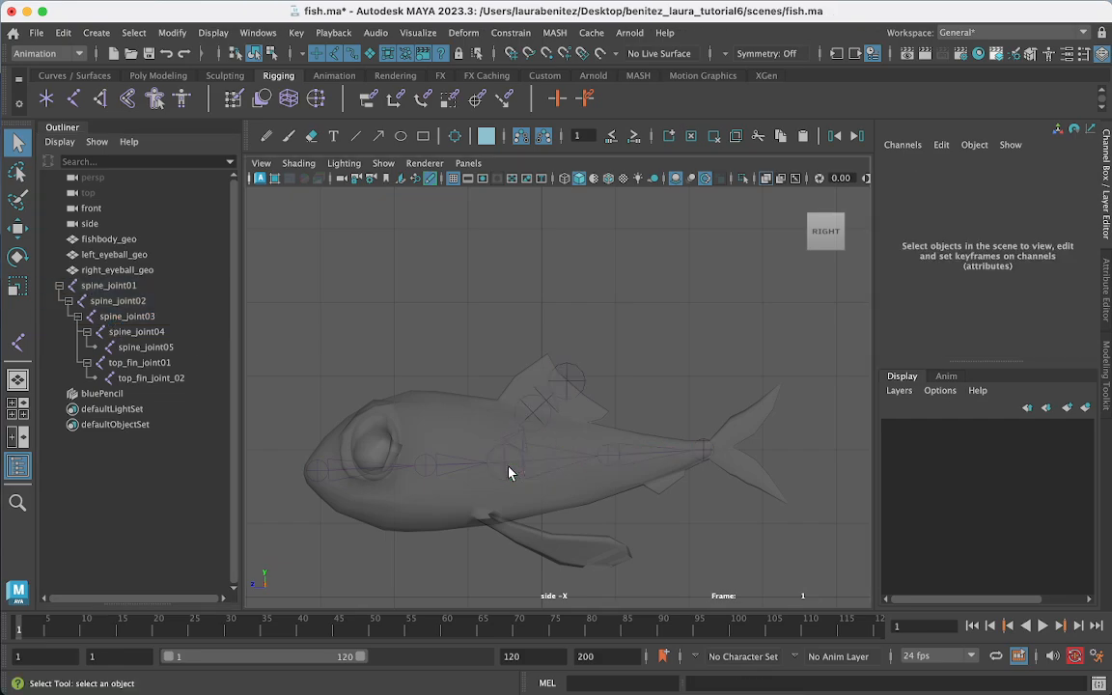
Step: Set the radius of spine_joint03 to 0.3
left_click(124, 320)
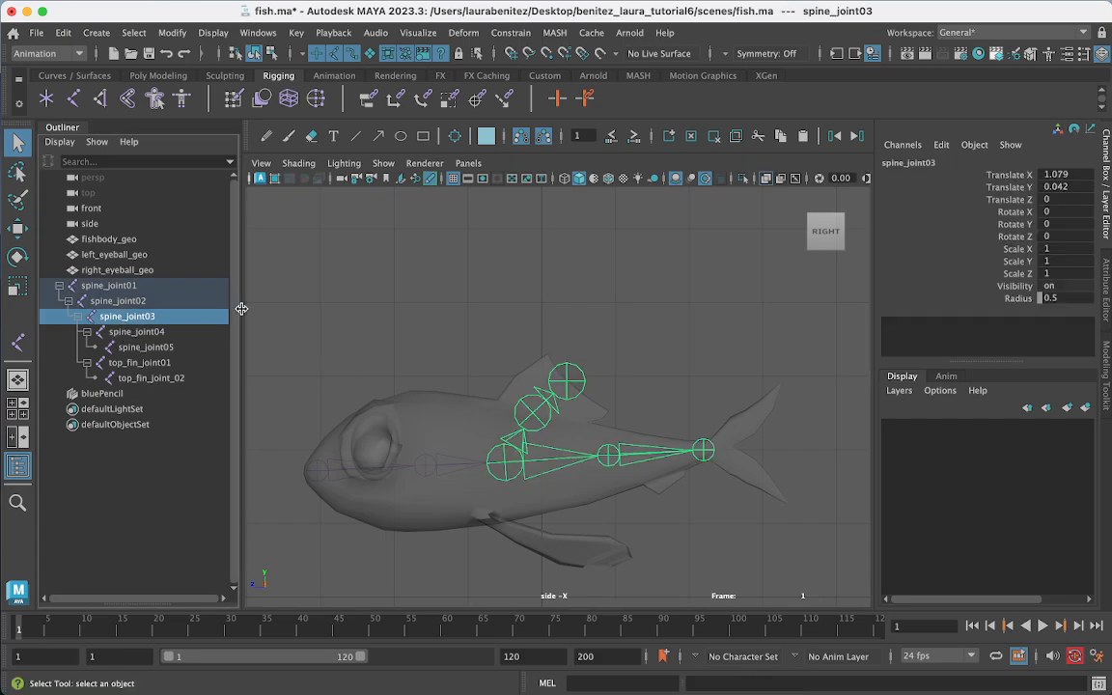
double_click(1052, 299)
key("Return")
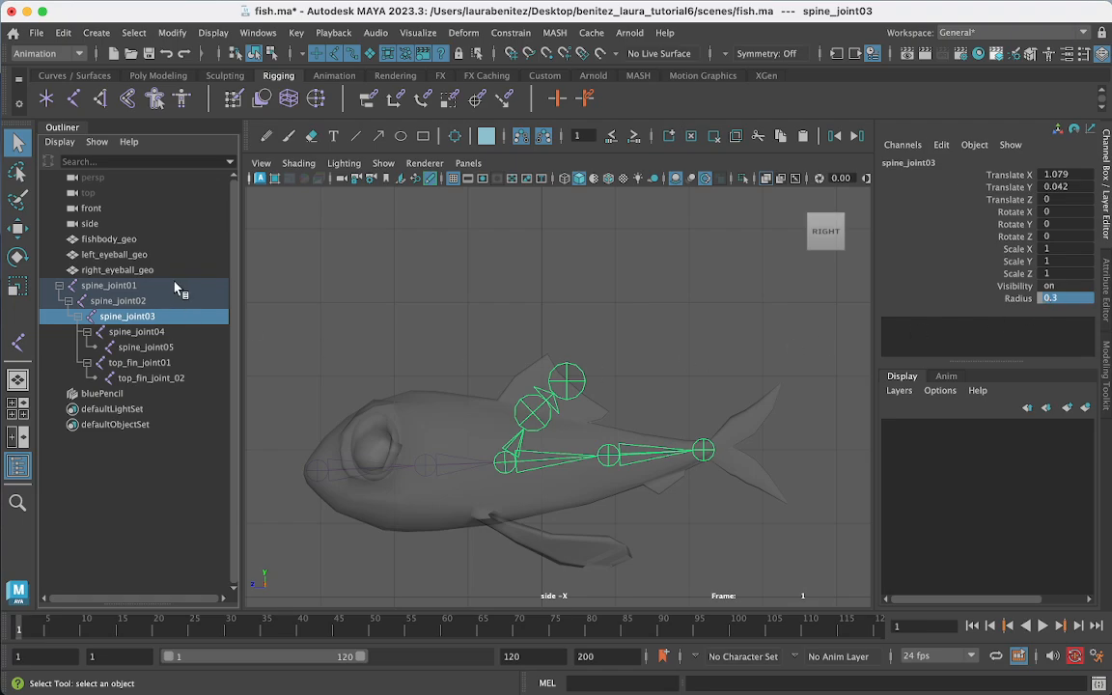
Step: Try to set the radius of both top fin joints to 0.3 together
left_click(146, 378)
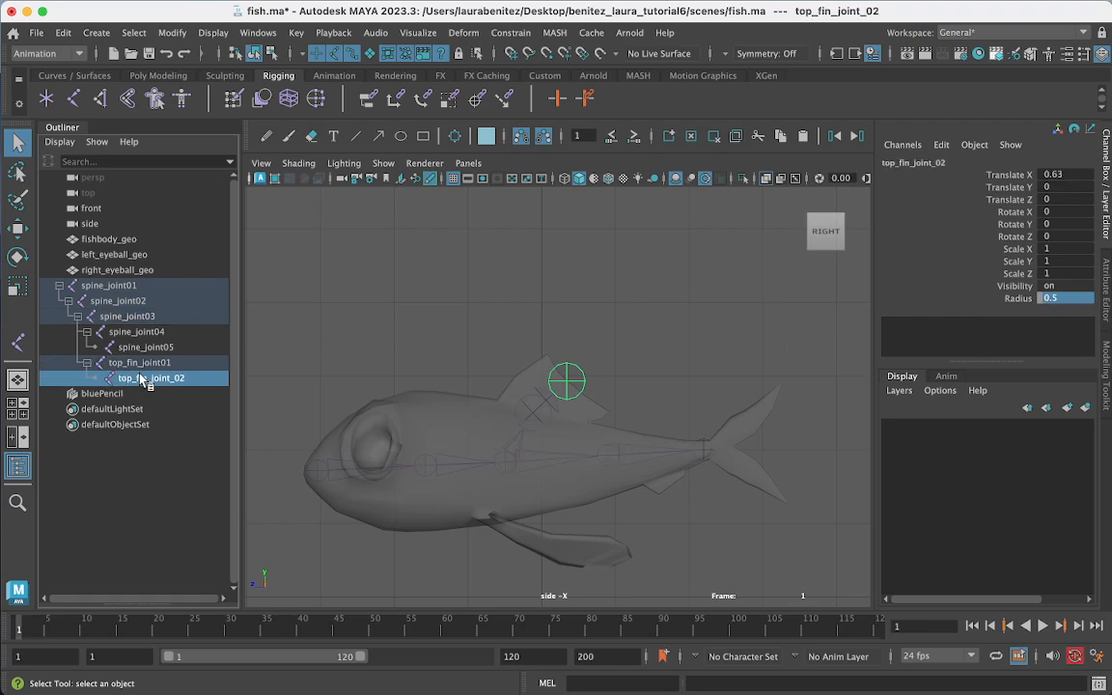
left_click(140, 363, "shift")
left_click(1066, 300)
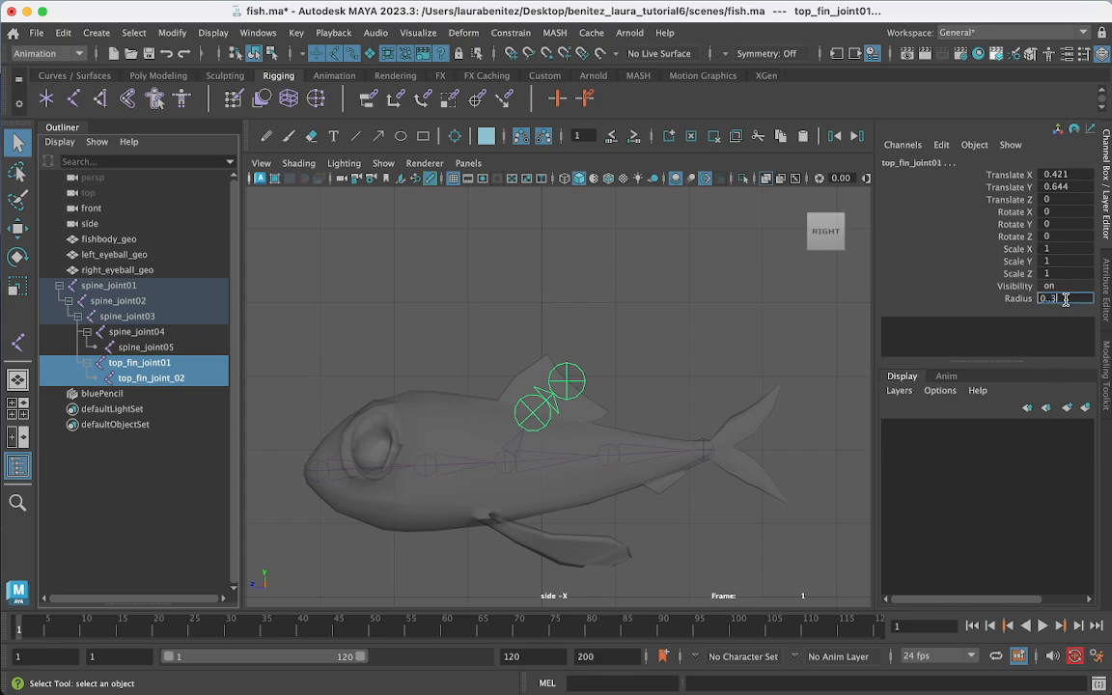
key("Return")
left_click(1049, 298)
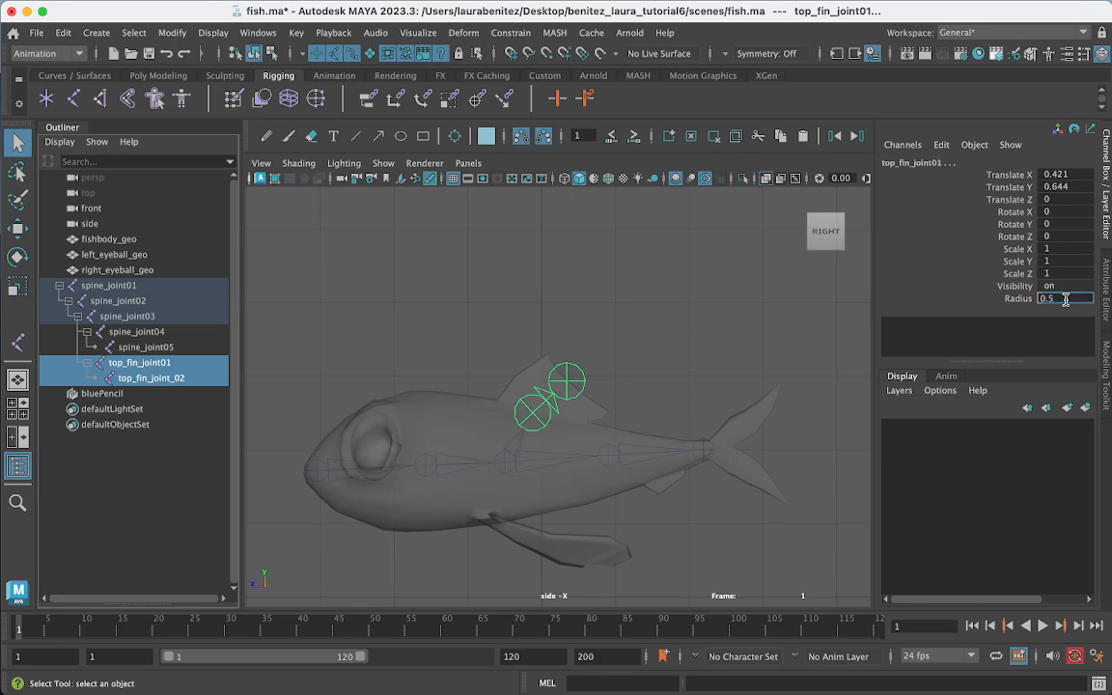
left_click(947, 301)
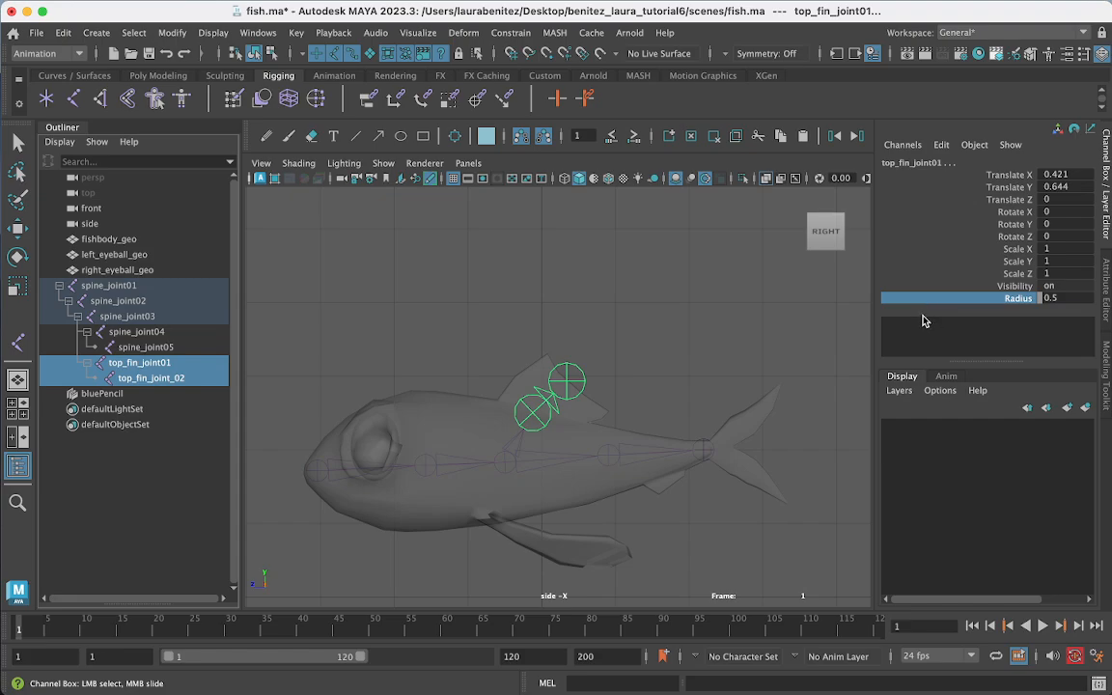
Step: Set the radius of top_fin_joint01 to 0.3 and clear the selection
left_click(534, 414)
left_click(1062, 297)
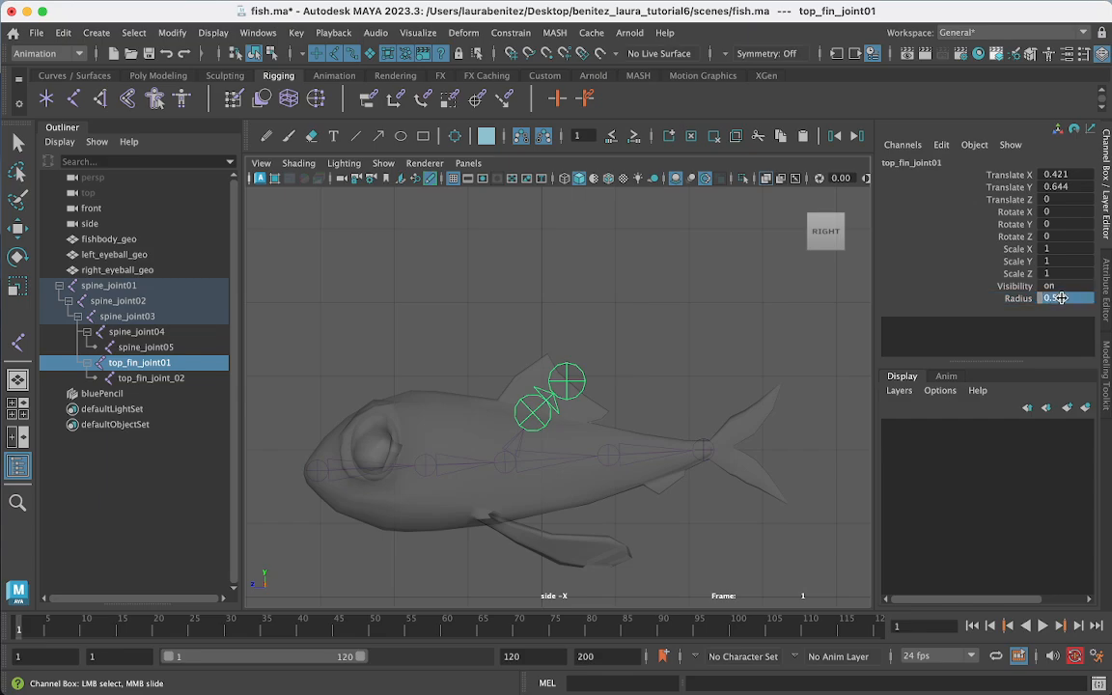
type(".3")
key("Return")
left_click(840, 327)
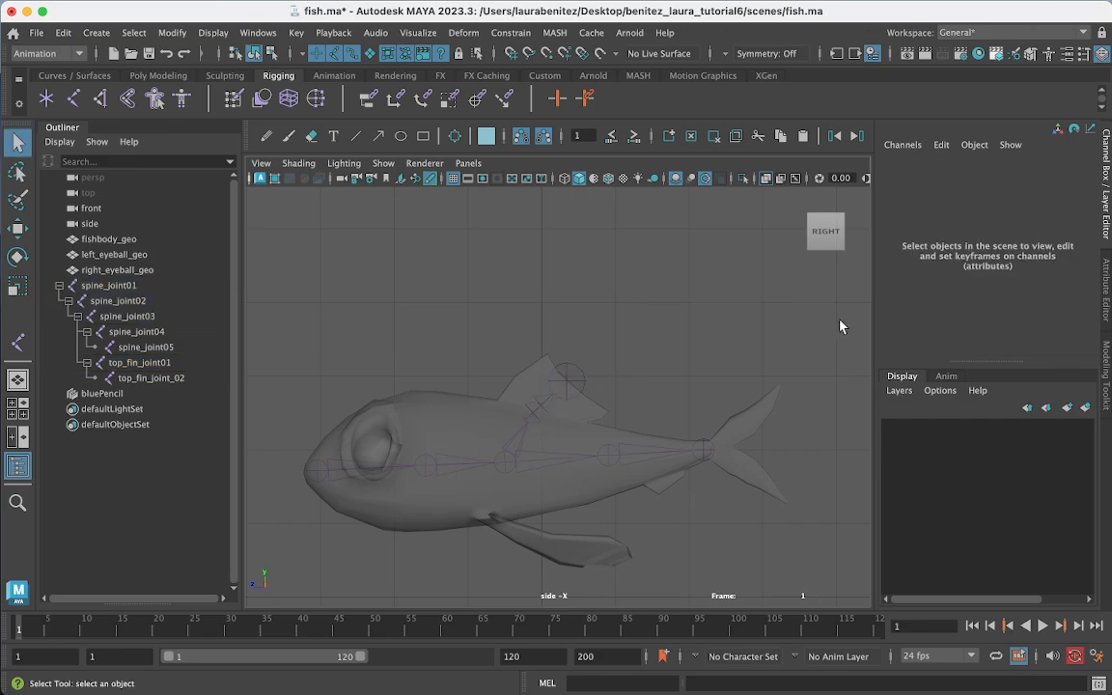
Step: Set the radius of top_fin_joint_02 to 0.3 and clear the selection
left_click(569, 381)
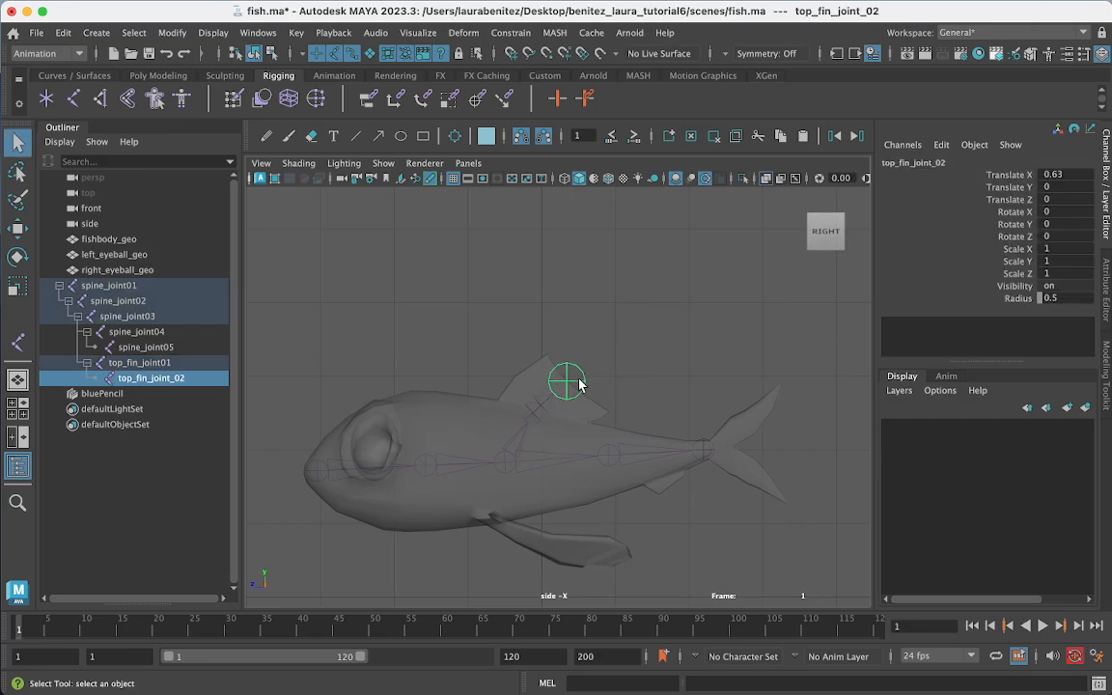
left_click(1066, 299)
type(".3")
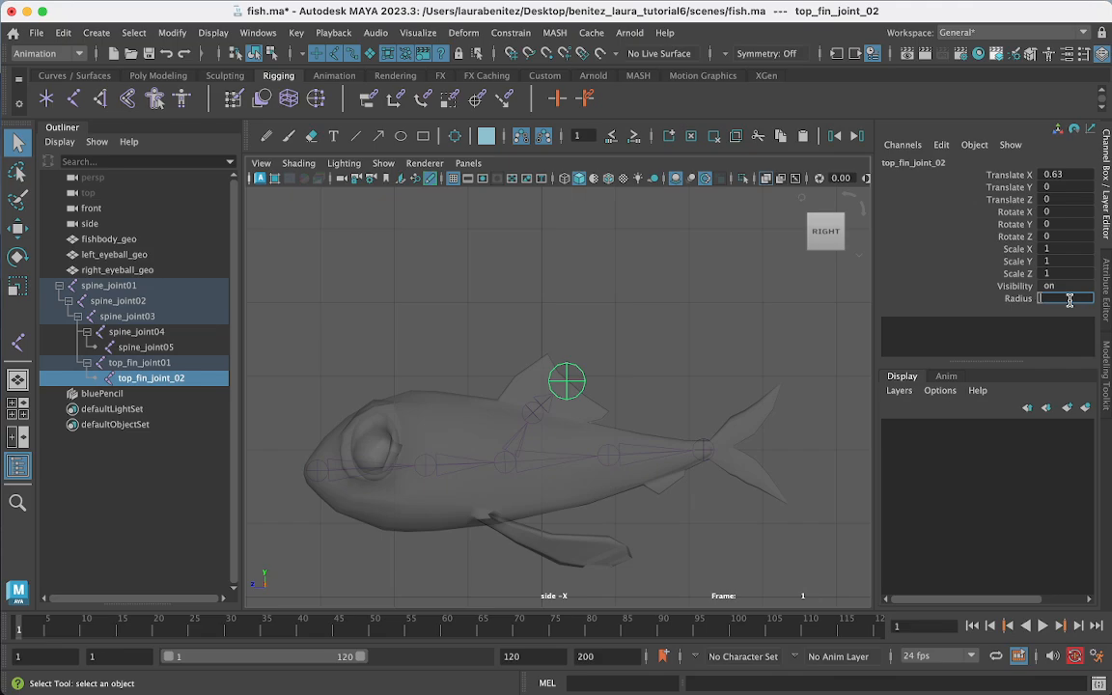
key("Return")
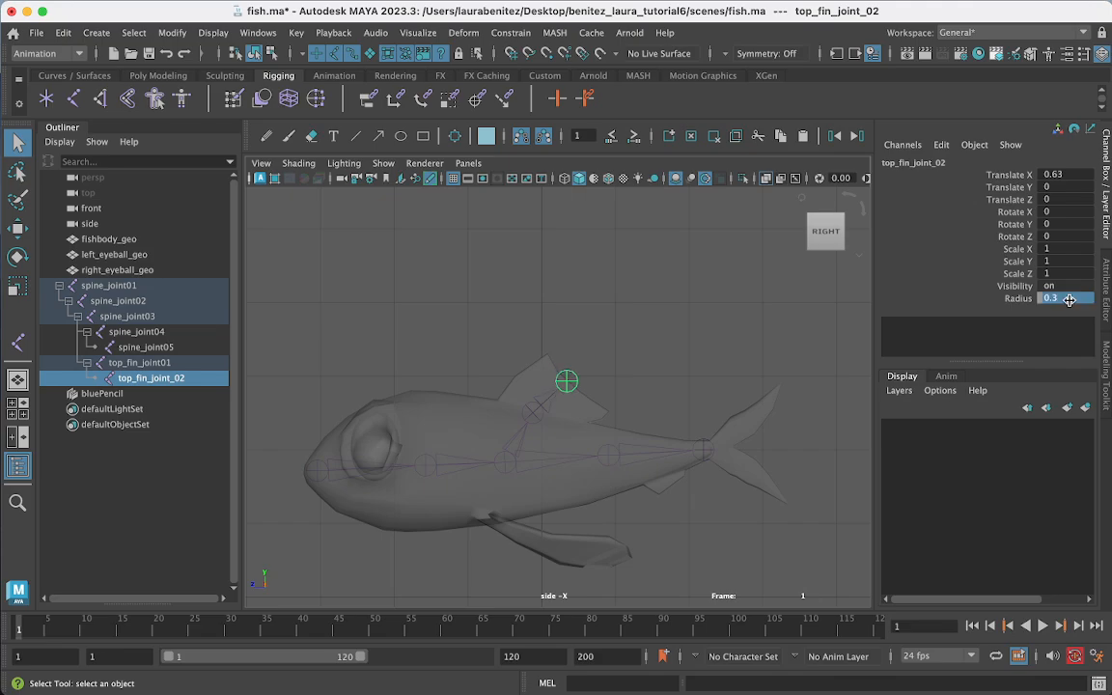
left_click(727, 321)
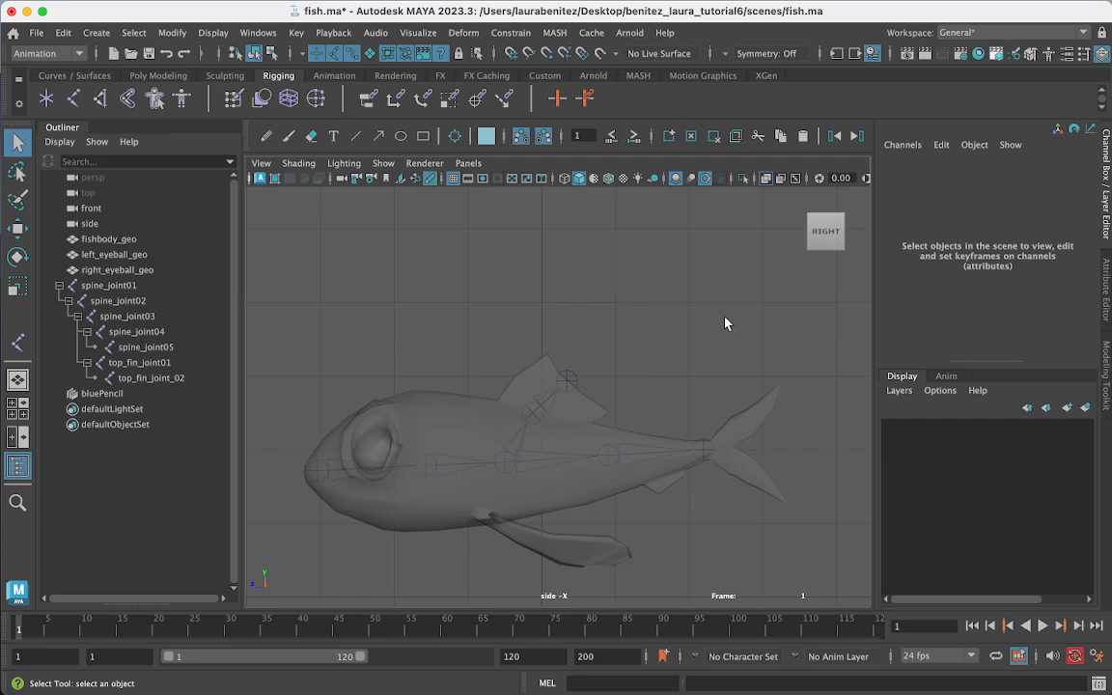
Step: Move top_fin_joint01 slightly up and toward the tail, and bring top_fin_joint_02 back to about Translate X 0.52, Y -0.026
left_click(532, 414)
key("w")
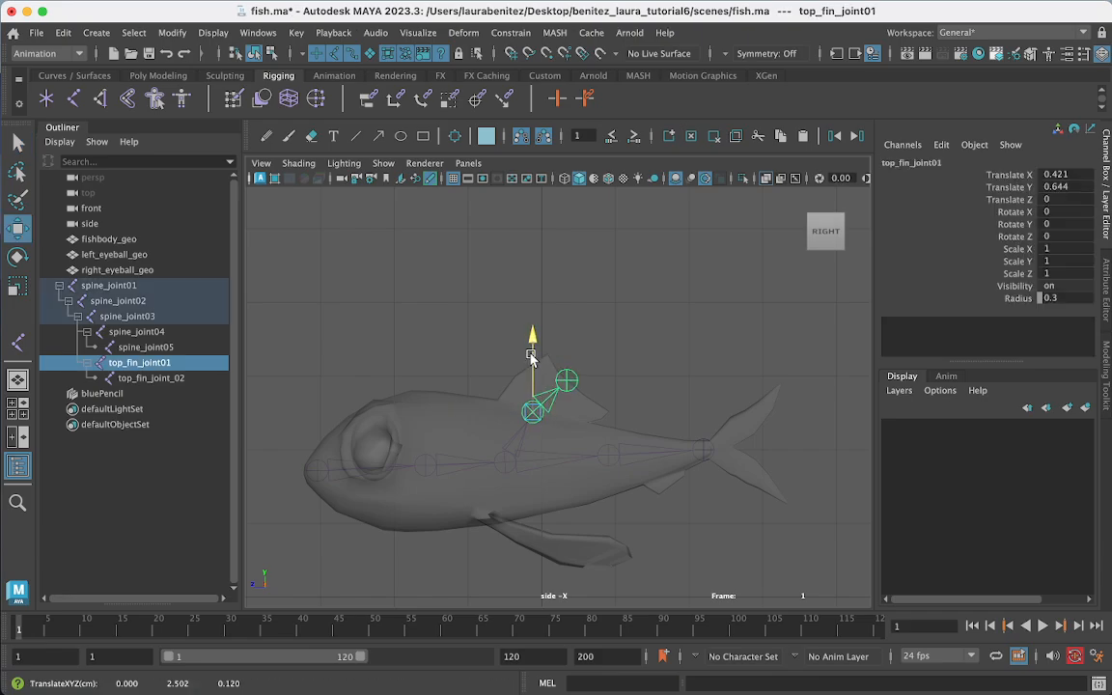
left_click_drag(530, 354, 532, 348)
left_click_drag(459, 406, 462, 409)
left_click(570, 374)
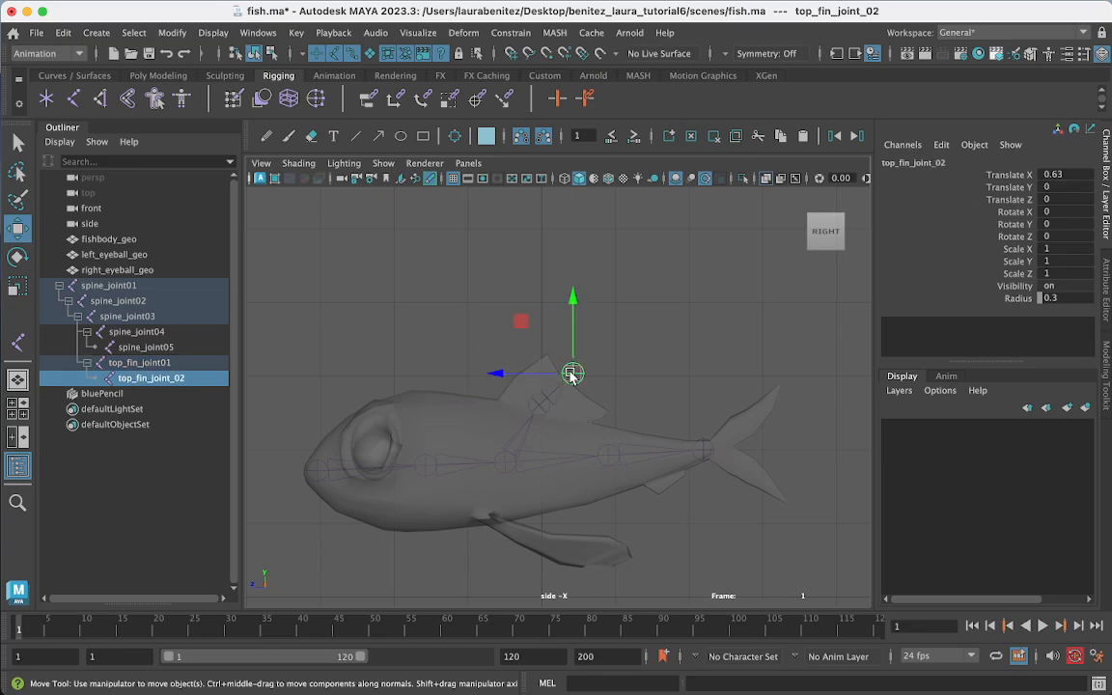
left_click_drag(571, 374, 567, 379)
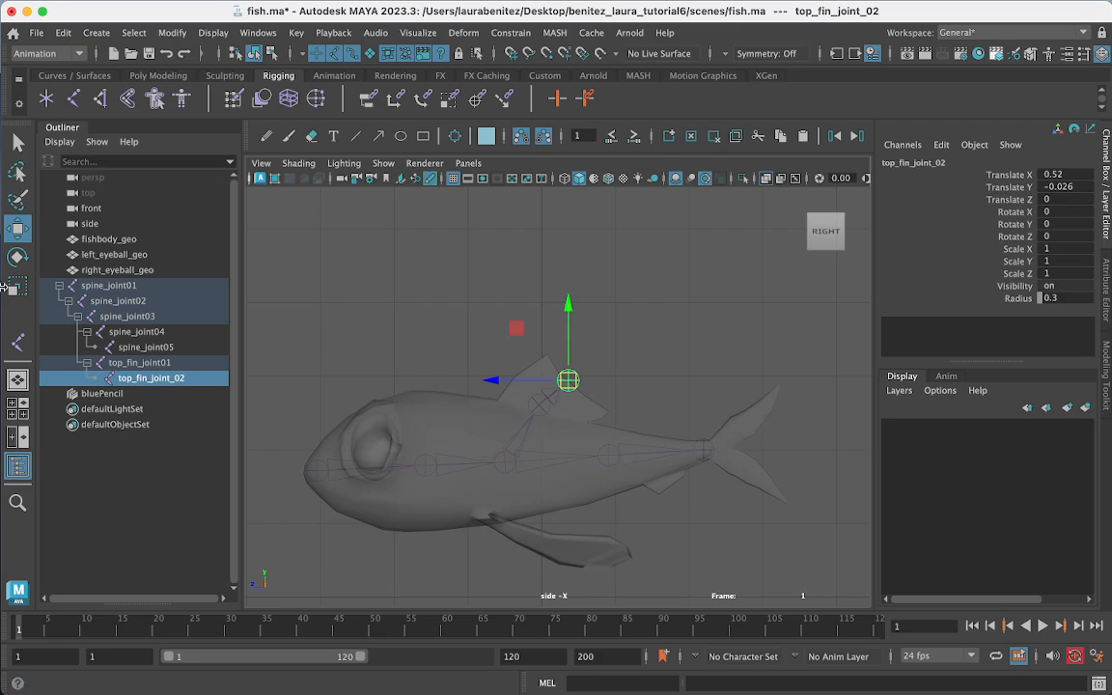
Step: Sketch the planned joint chains over both tail fin lobes with Blue Pencil, and clear the drawing
left_click(267, 136)
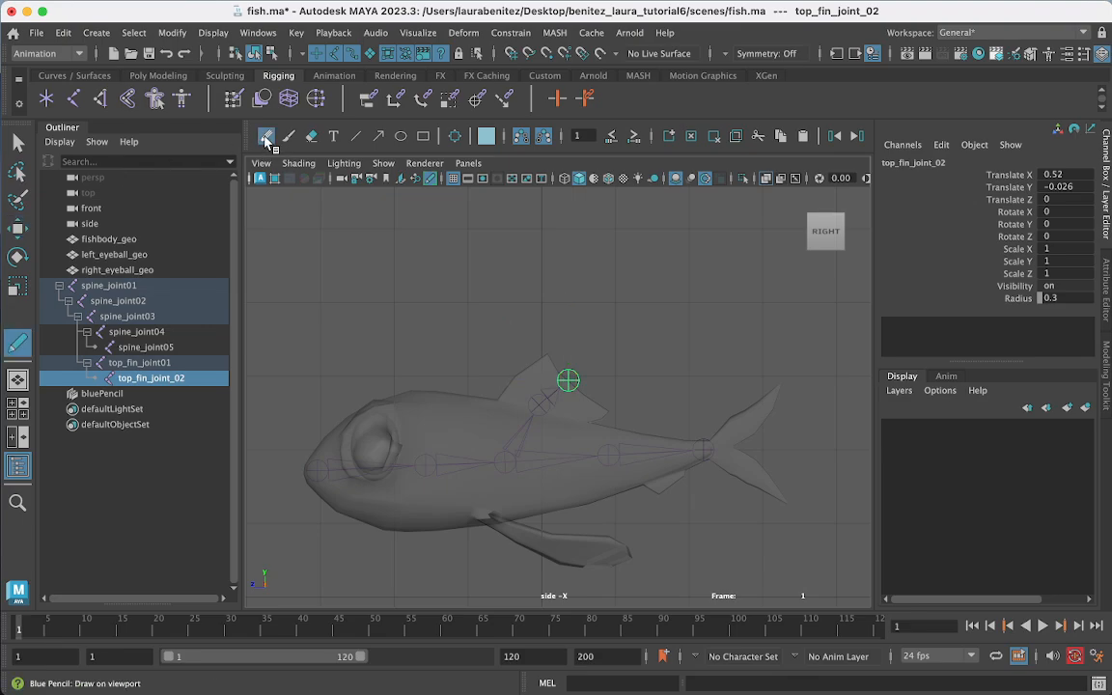
mouse_move(703, 450)
left_mouse_down()
mouse_move(726, 442)
mouse_move(771, 389)
left_mouse_up()
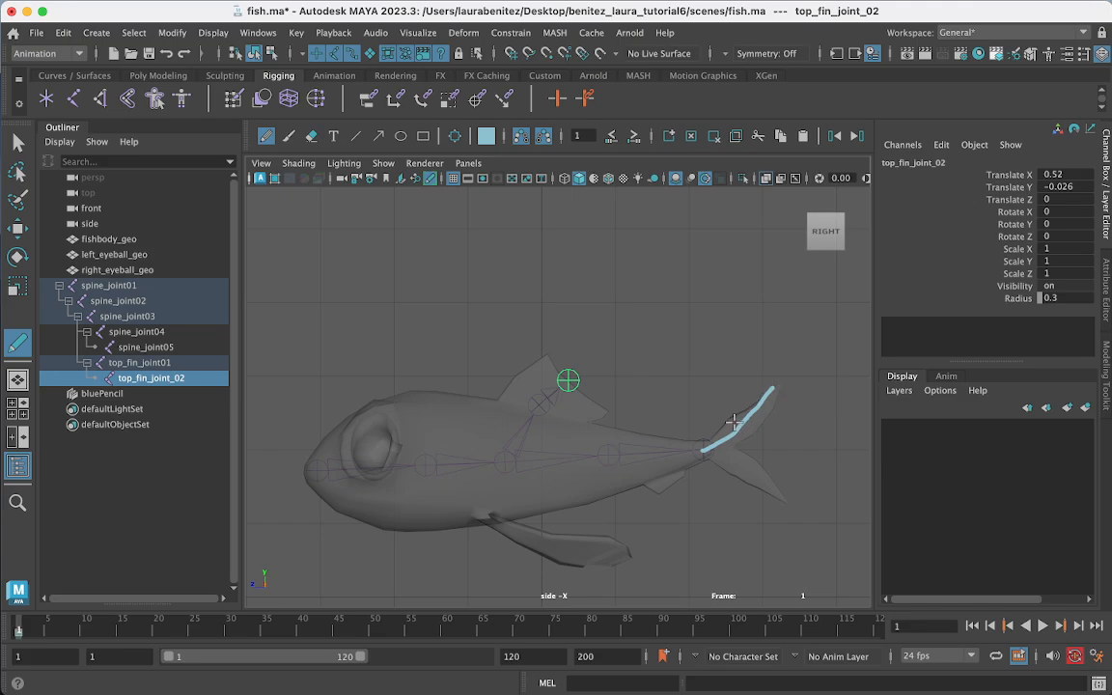
mouse_move(692, 440)
left_mouse_down()
mouse_move(740, 431)
mouse_move(782, 386)
mouse_move(760, 375)
left_mouse_up()
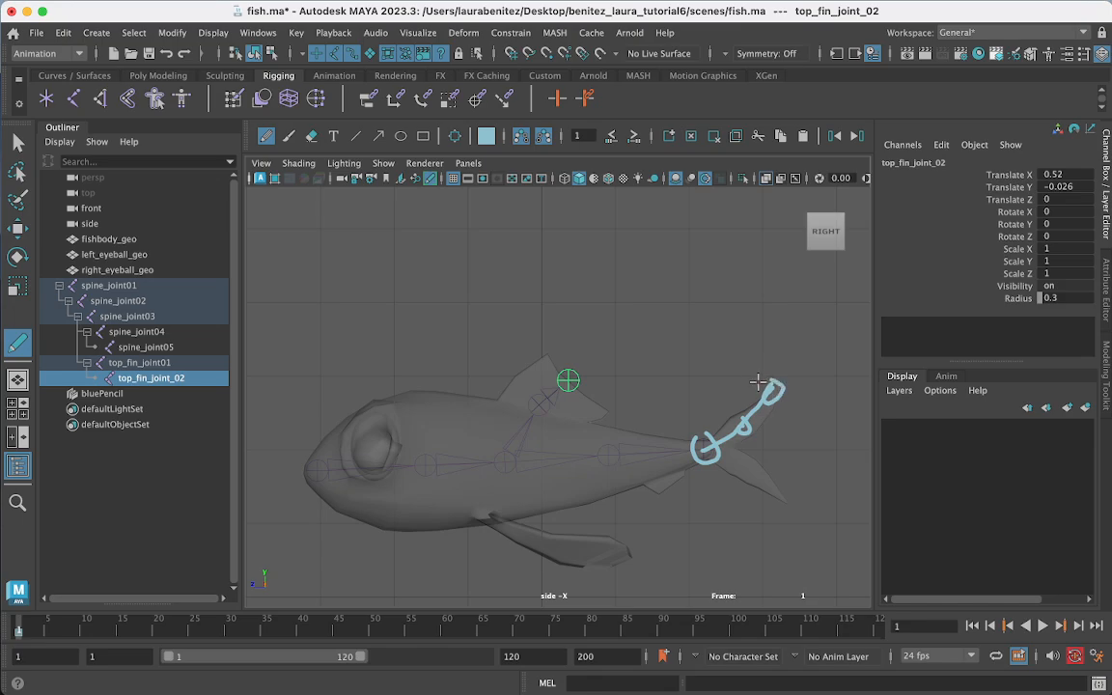
left_click_drag(712, 450, 741, 469)
left_click(778, 496)
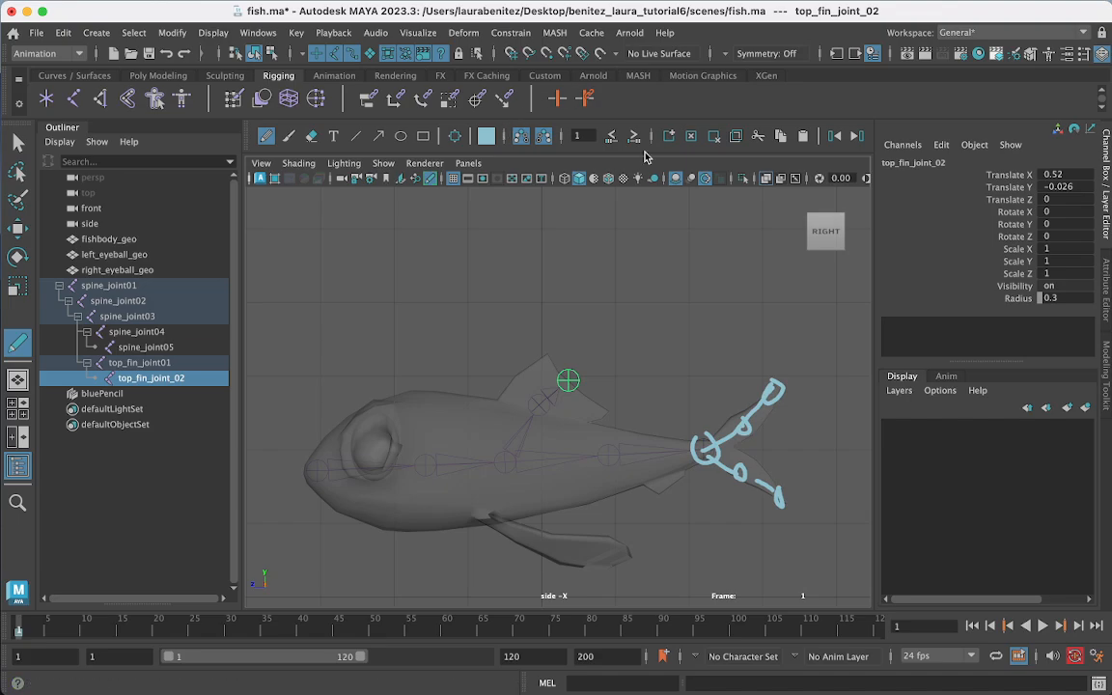
left_click(691, 136)
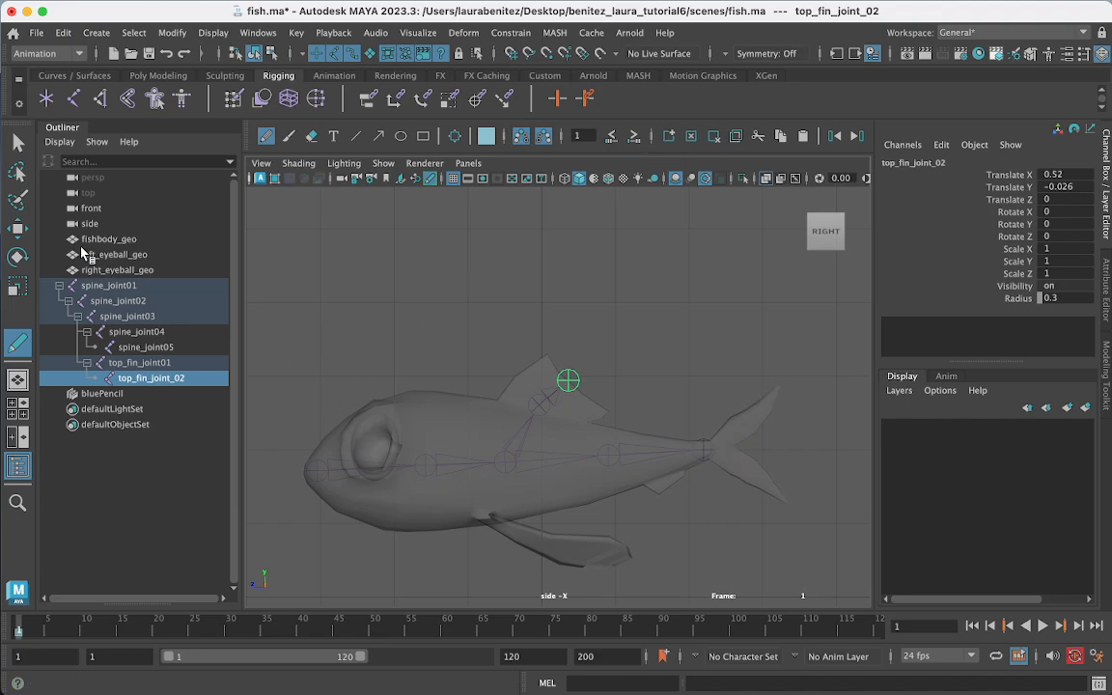
left_click(17, 141)
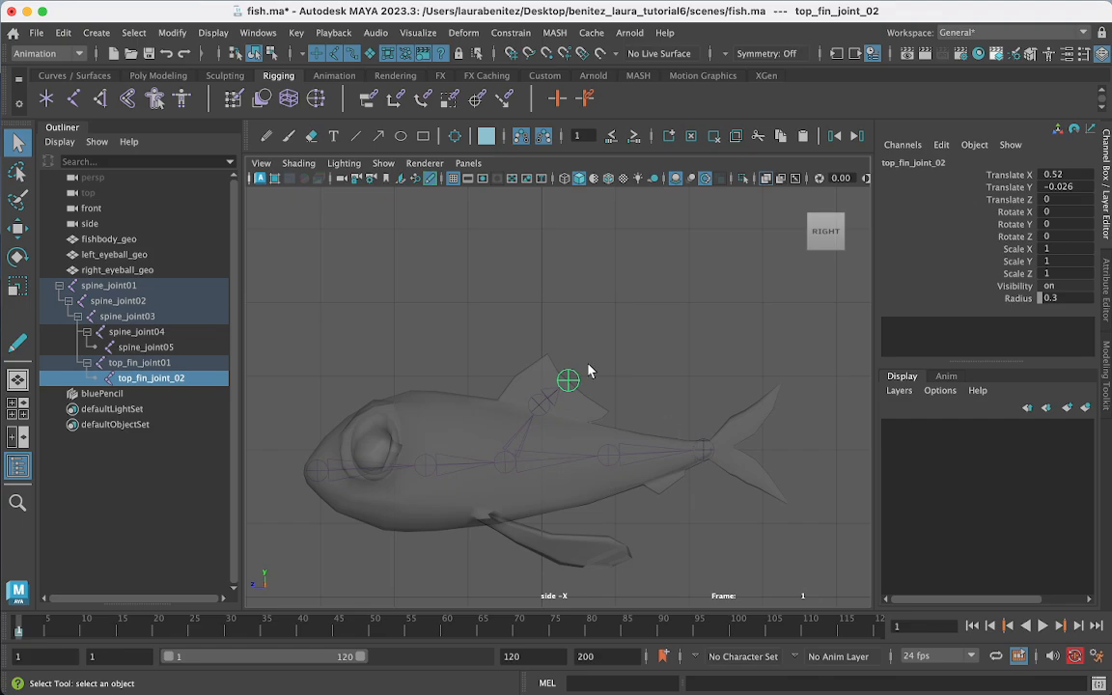
Step: Create a two-joint chain parented under spine_joint05, with one joint midway along the upper tail lobe and one at its tip
left_click(706, 455)
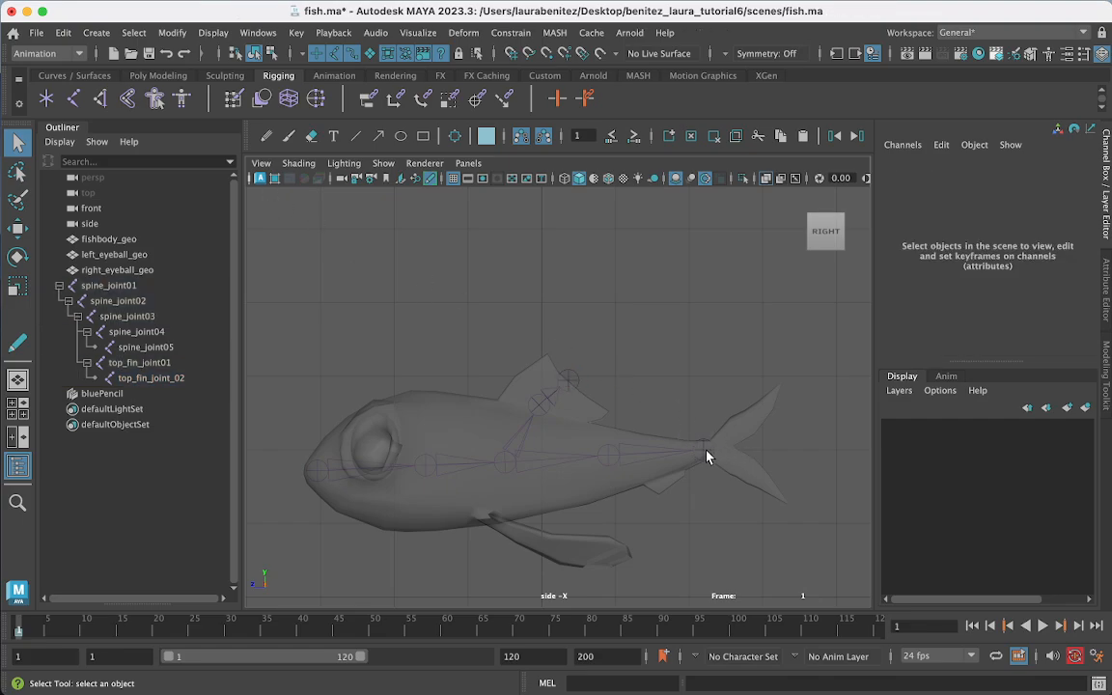
left_click(703, 452)
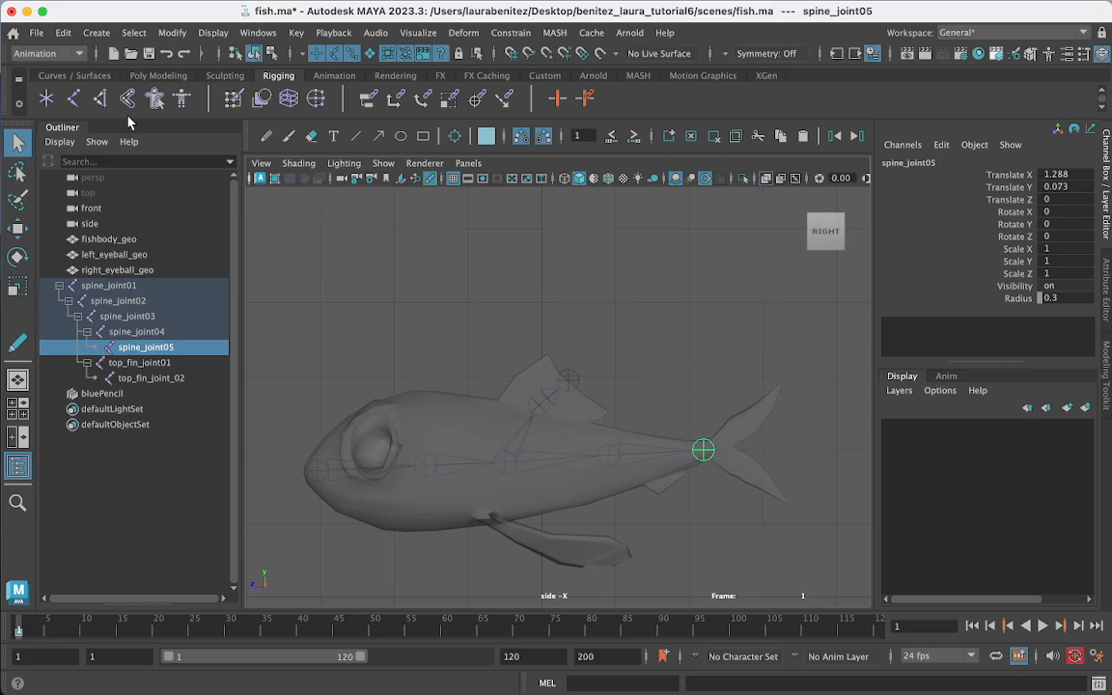
left_click(74, 100)
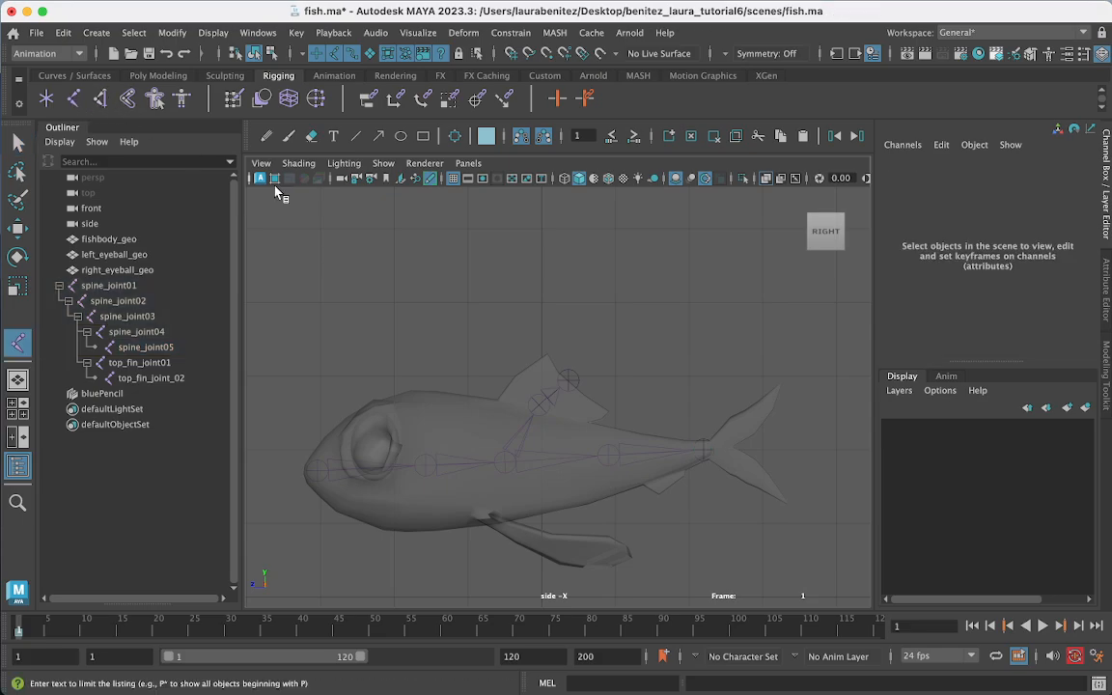
left_click(703, 447)
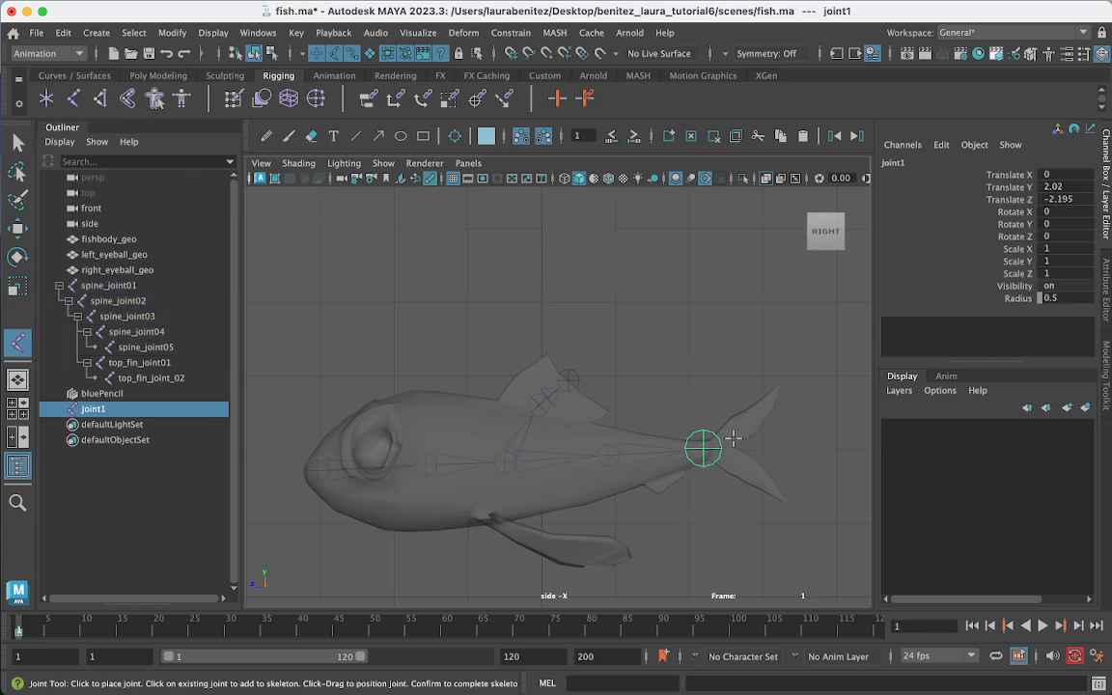
key("ctrl+z")
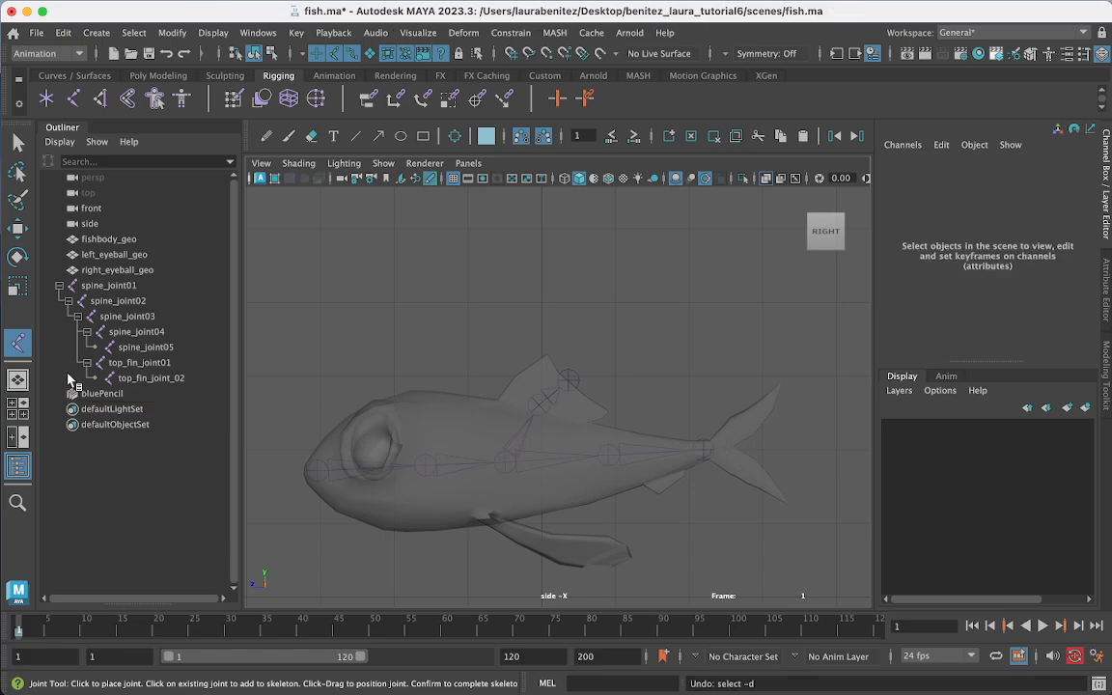
left_click(145, 350)
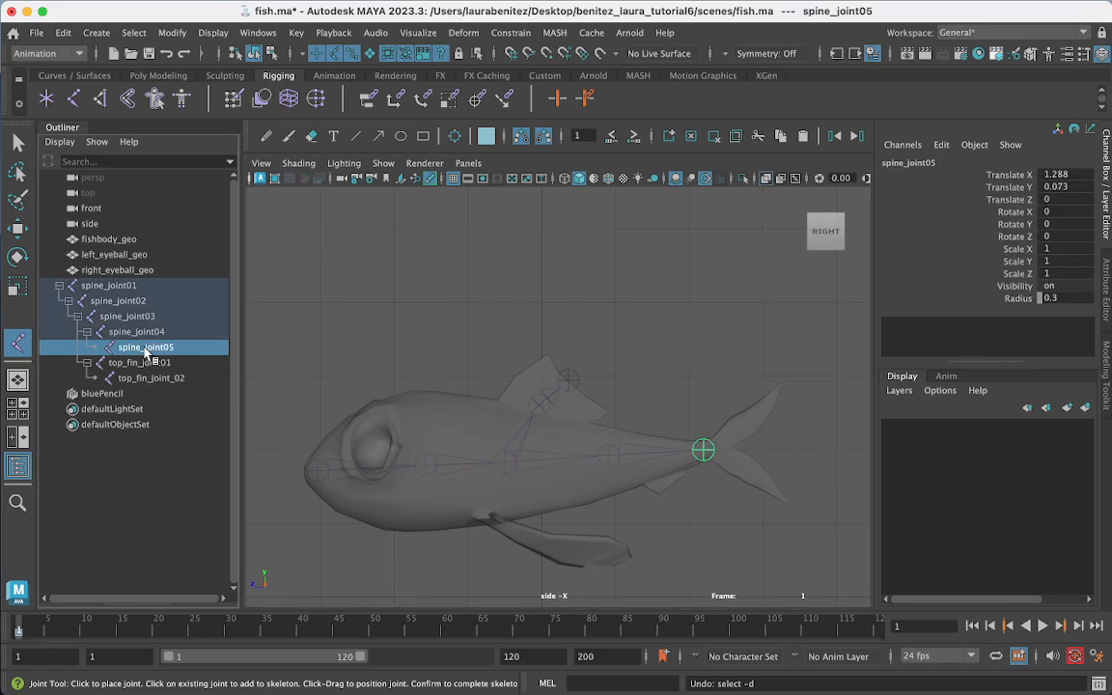
left_click(736, 426)
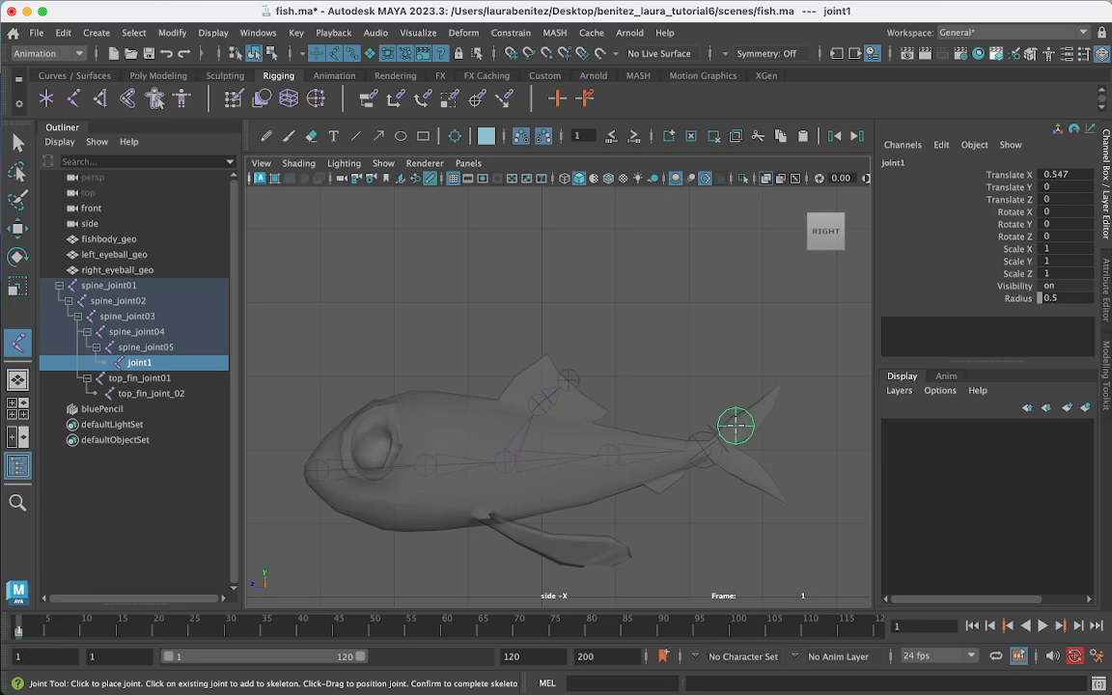
left_click(776, 389)
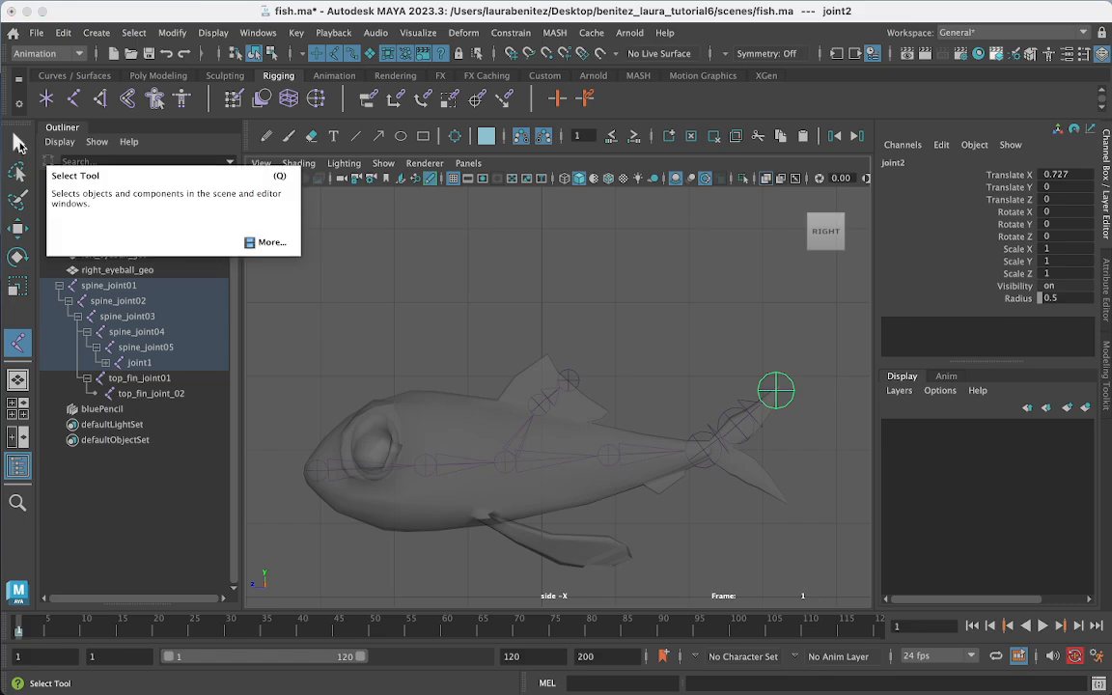
left_click(18, 143)
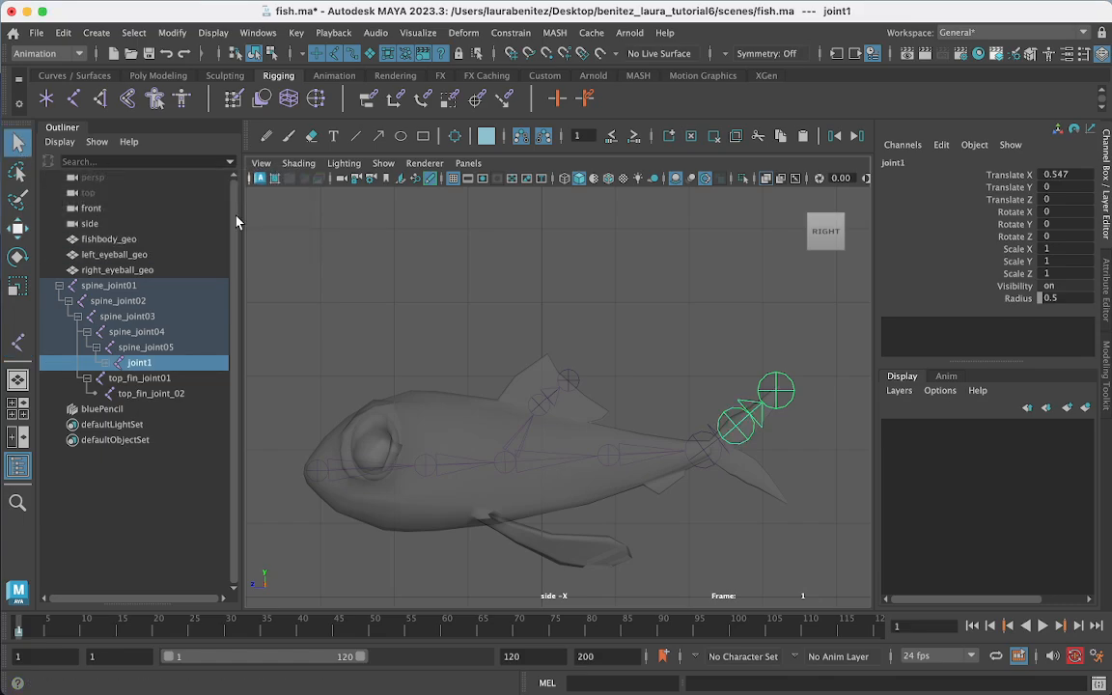
Step: Set the radius of spine_joint05 to 0.3
left_click(736, 426)
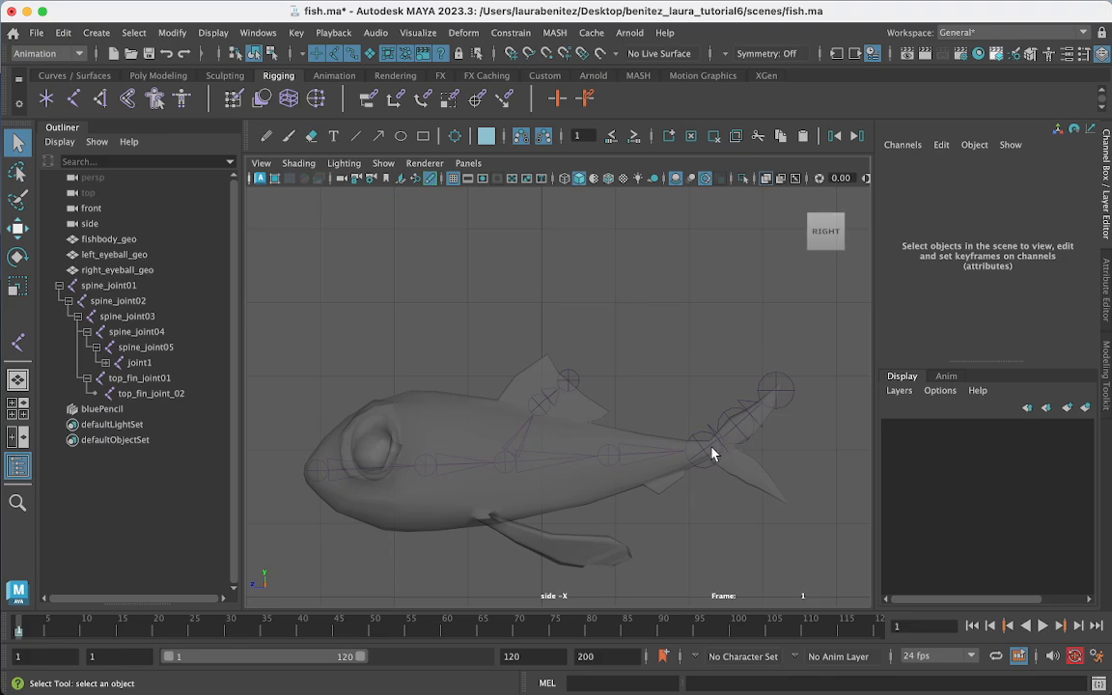
left_click(702, 440)
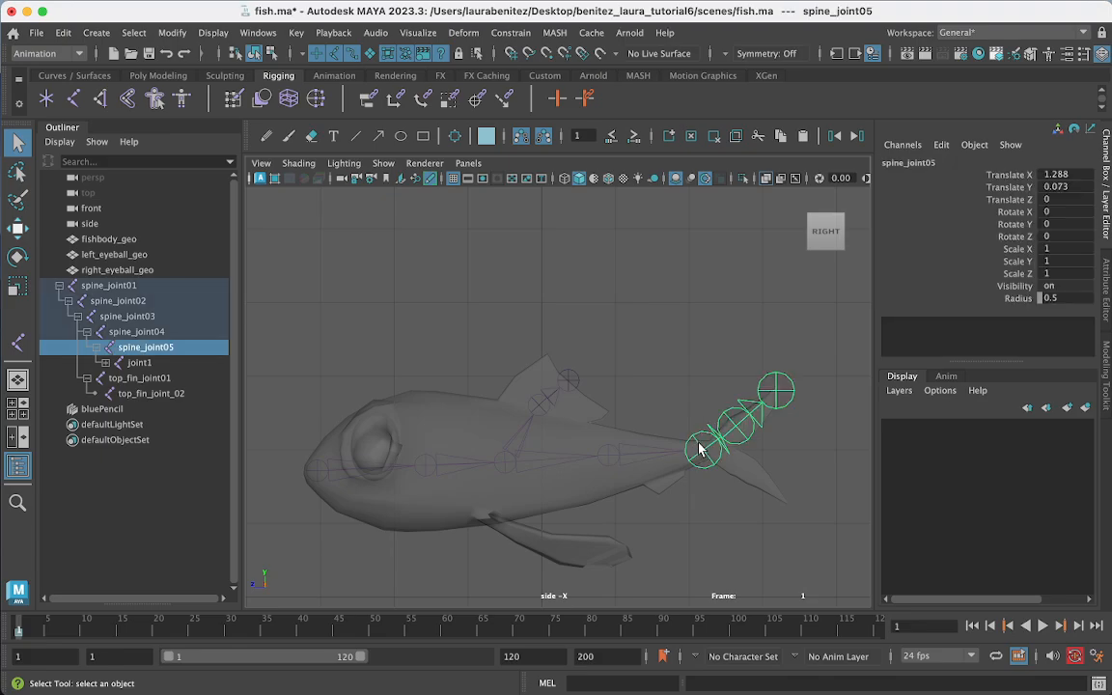
left_click(1057, 299)
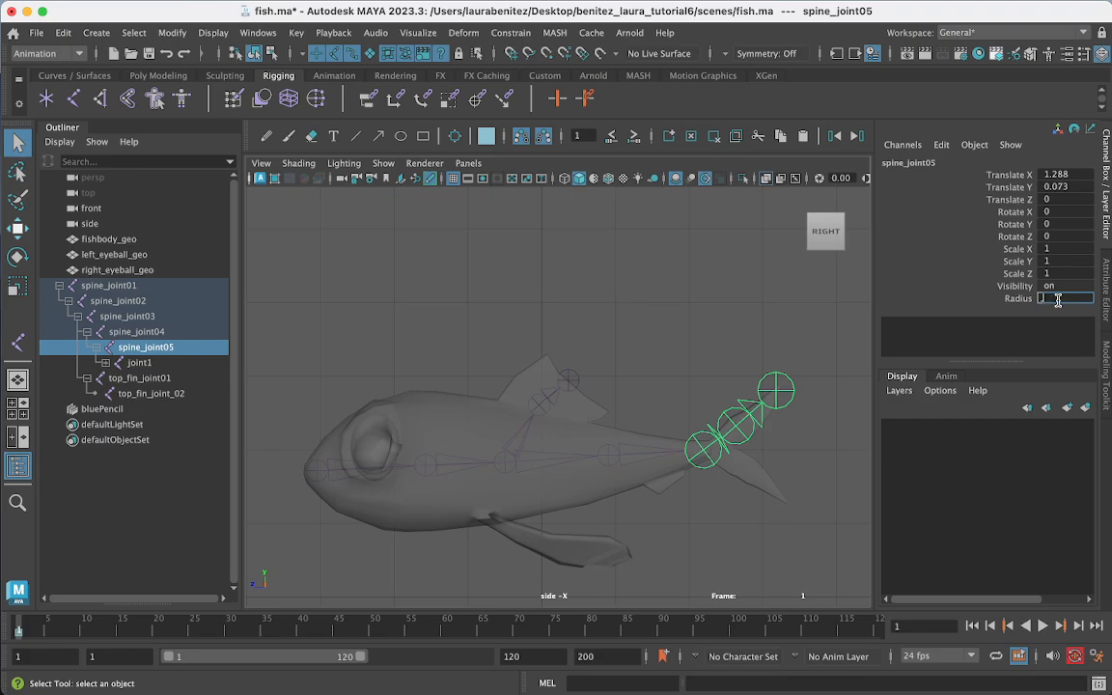
type("0.3")
key("Return")
Step: Set the radius of the middle joint in the upper tail lobe to 0.3
left_click(736, 426)
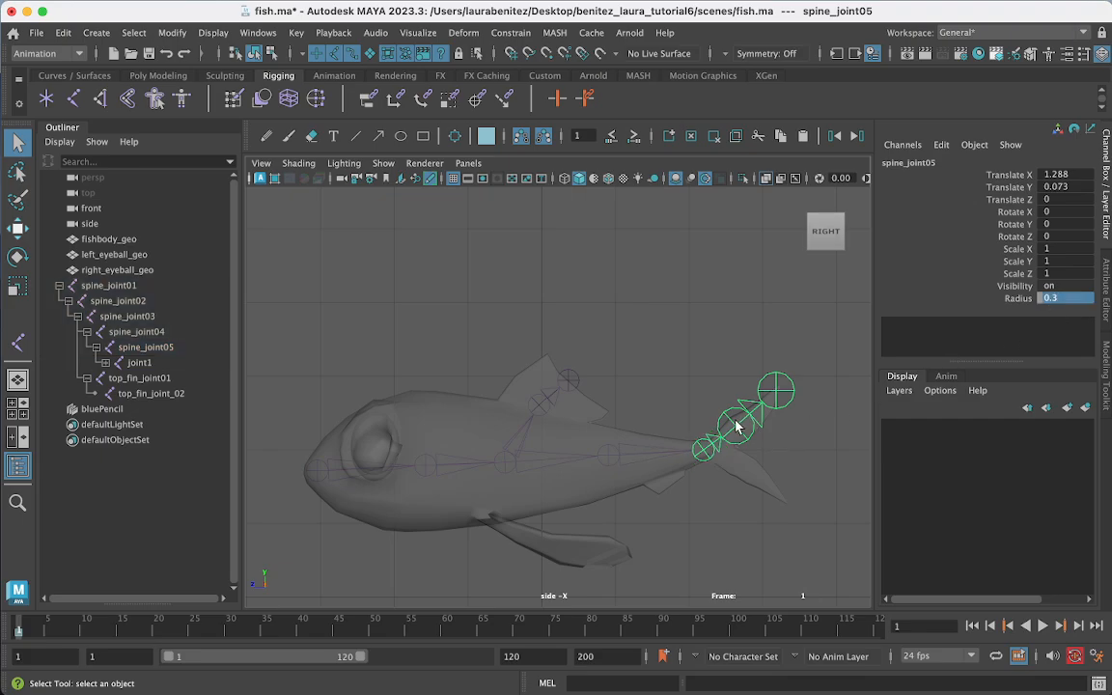
left_click(738, 423)
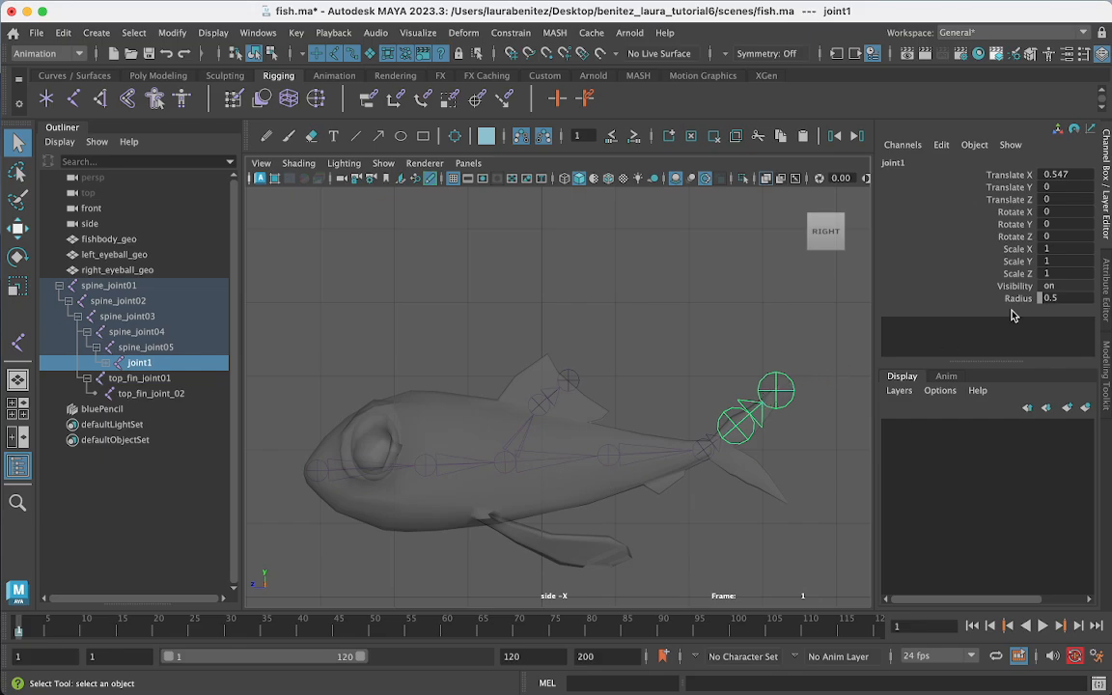
left_click(1056, 299)
type("0.3")
key("Return")
Step: Set the radius of the joint at the upper tail lobe's tip to 0.3
left_click(782, 397)
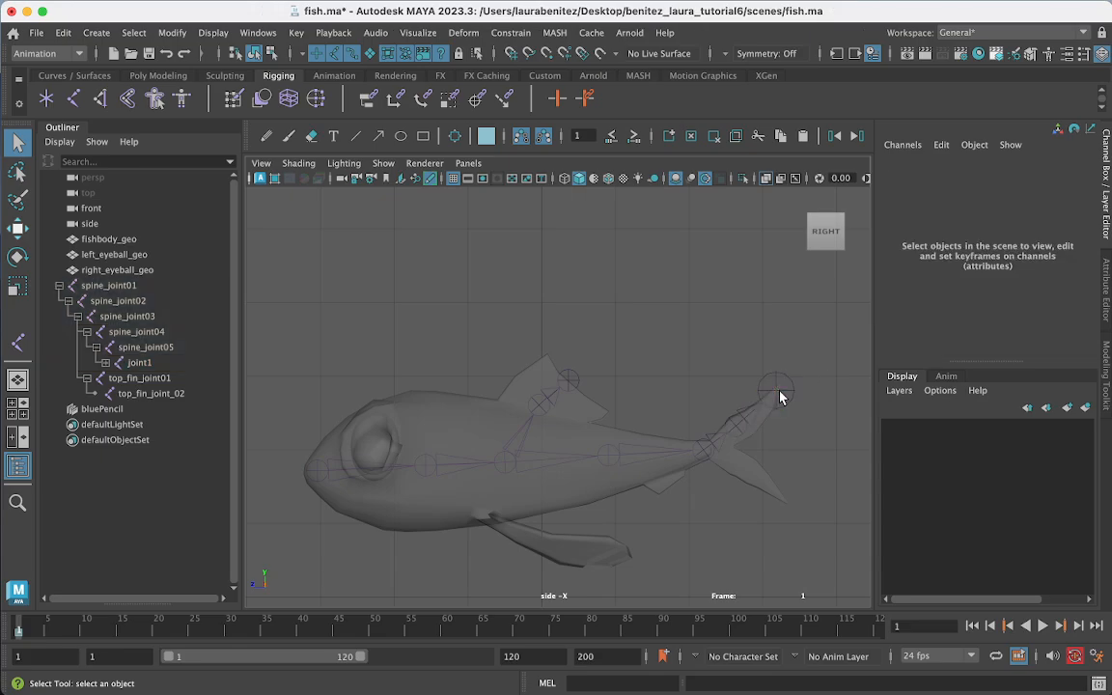
left_click(777, 389)
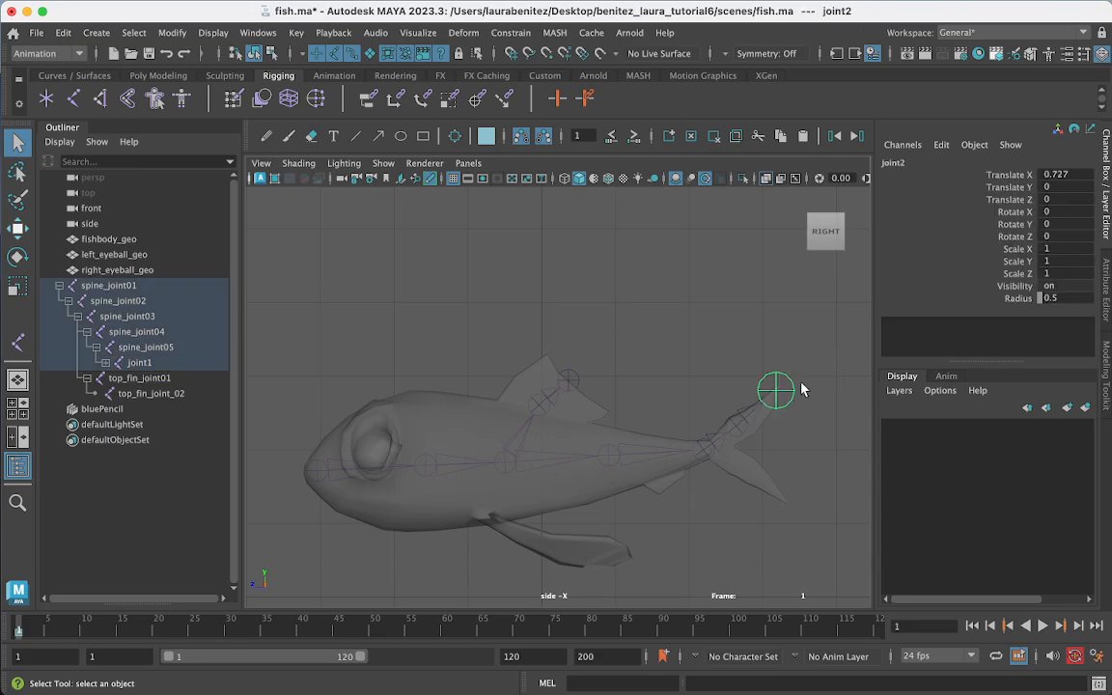
left_click(1053, 298)
type("0.3")
key("Return")
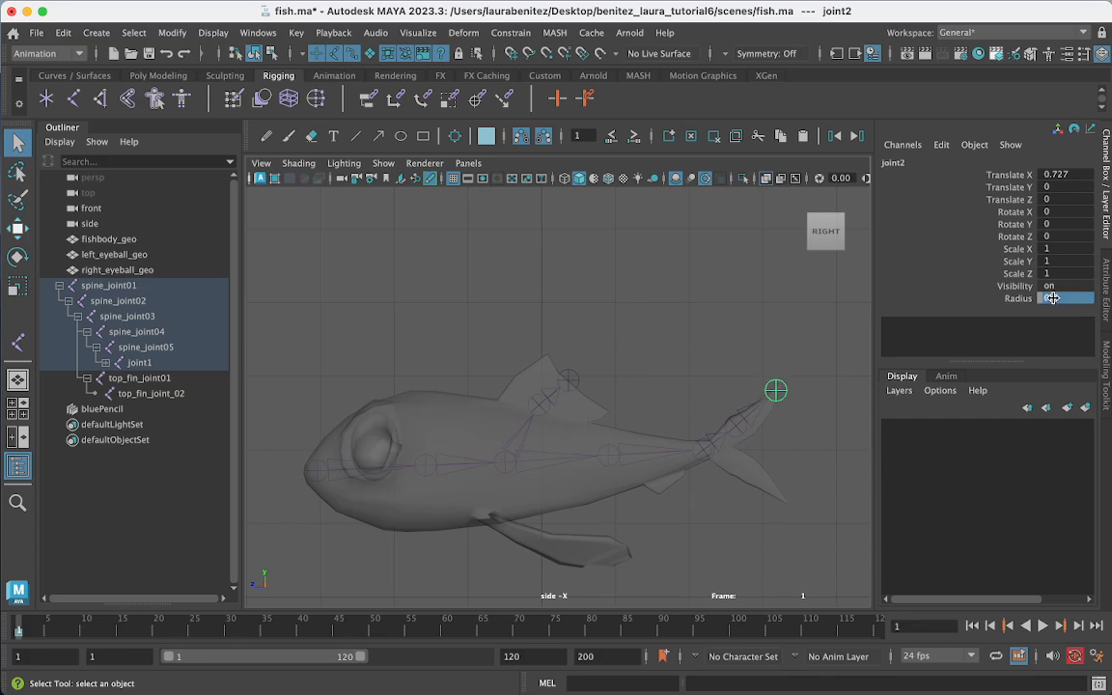
Step: Move the middle upper-tail joint slightly away from the body to centre it in the lobe, and select the tip joint
left_click(739, 431)
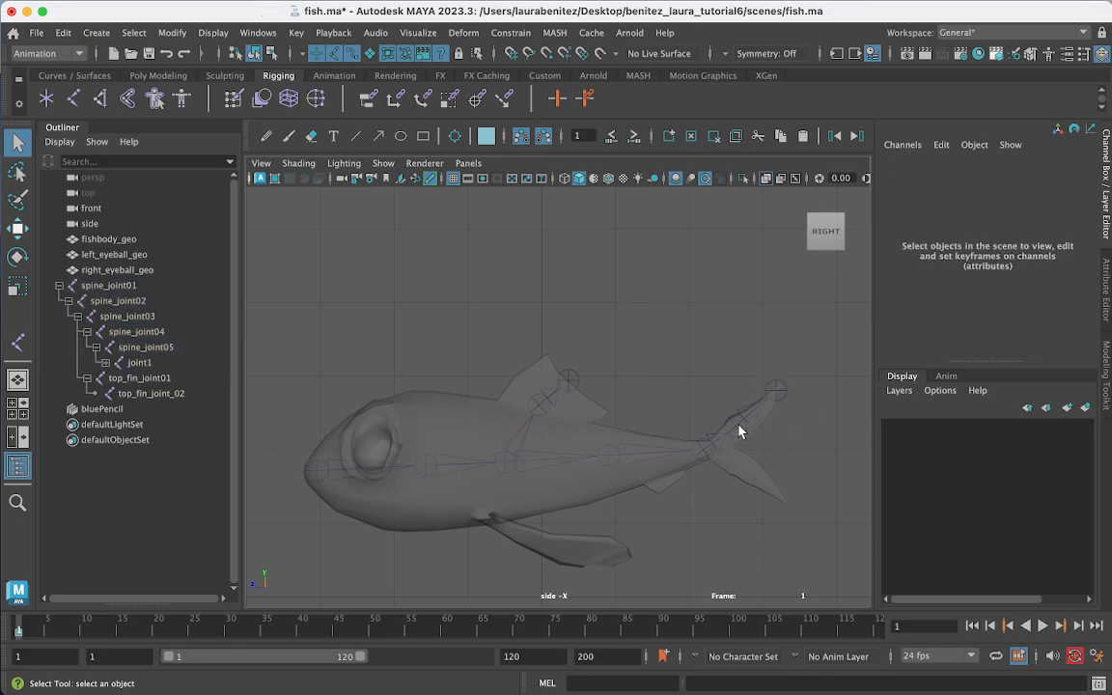
left_click(735, 424)
key("w")
left_click_drag(737, 424, 746, 425)
left_click(789, 393)
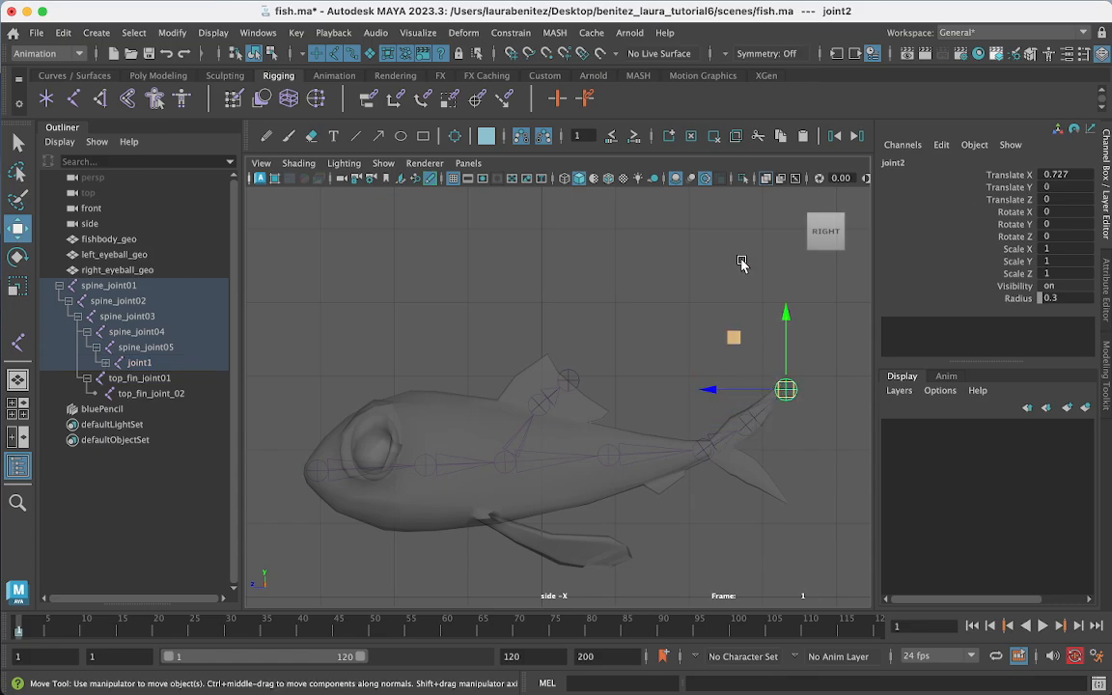
Step: Show wireframe on the shaded fish and move spine_joint04 toward the head to about Translate X 1.163, Y -0.042
left_click(608, 179)
scroll(784, 425, "down", 5)
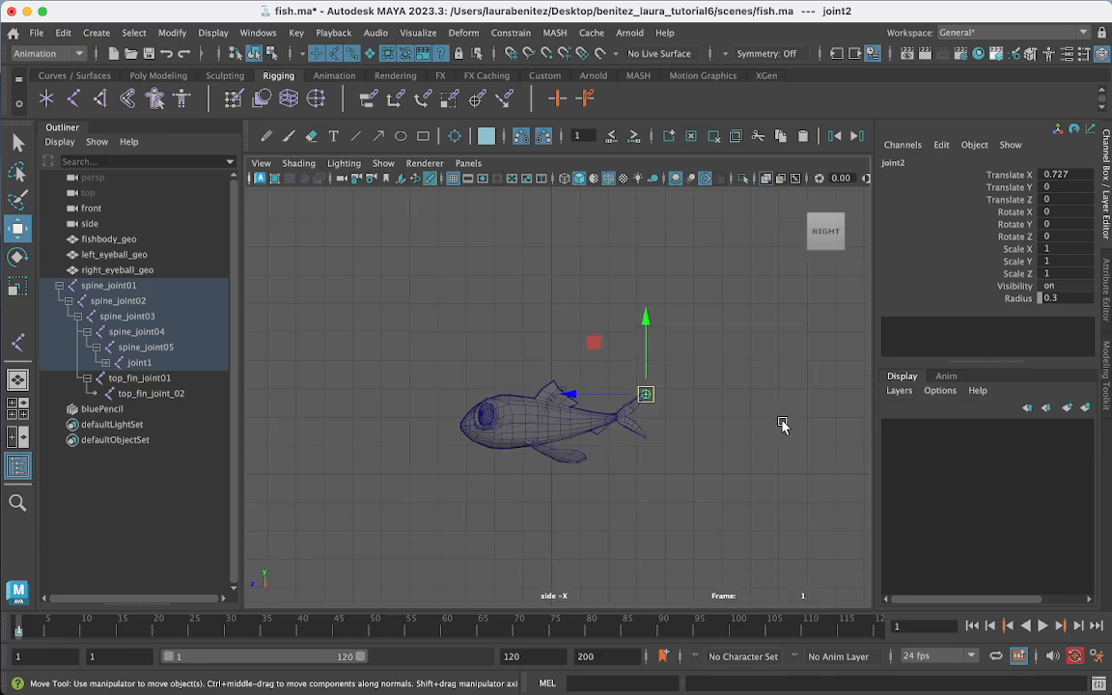
scroll(784, 425, "up", 4)
scroll(783, 425, "up", 5)
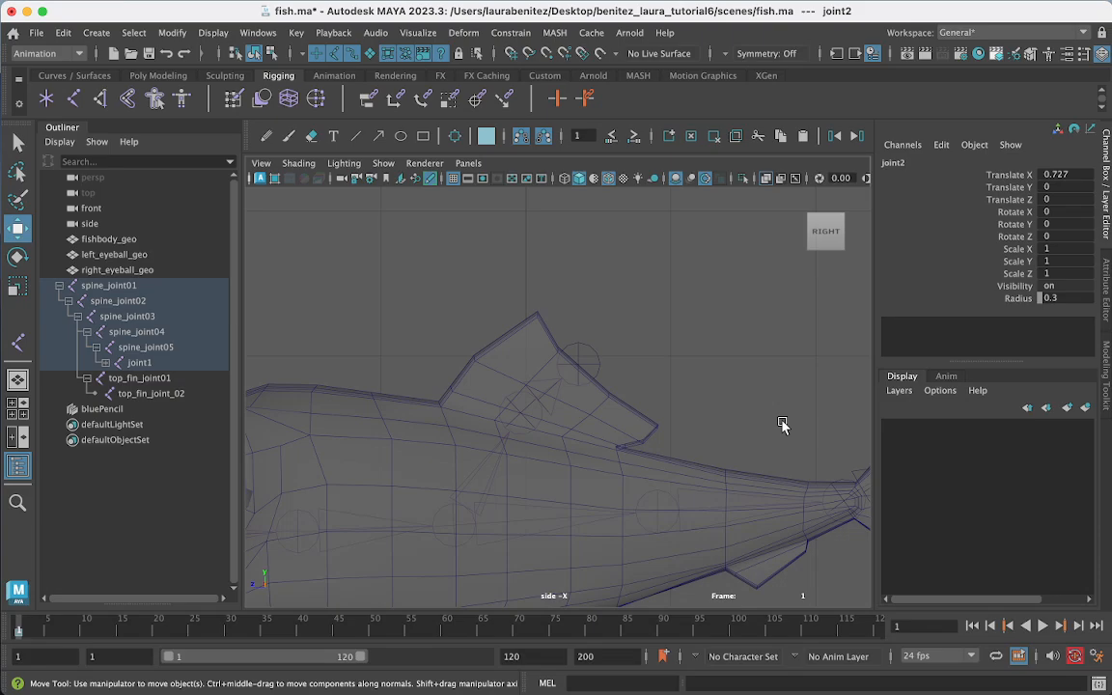
middle_click_drag(783, 425, 449, 415, "alt")
right_click_drag(450, 416, 755, 372, "alt")
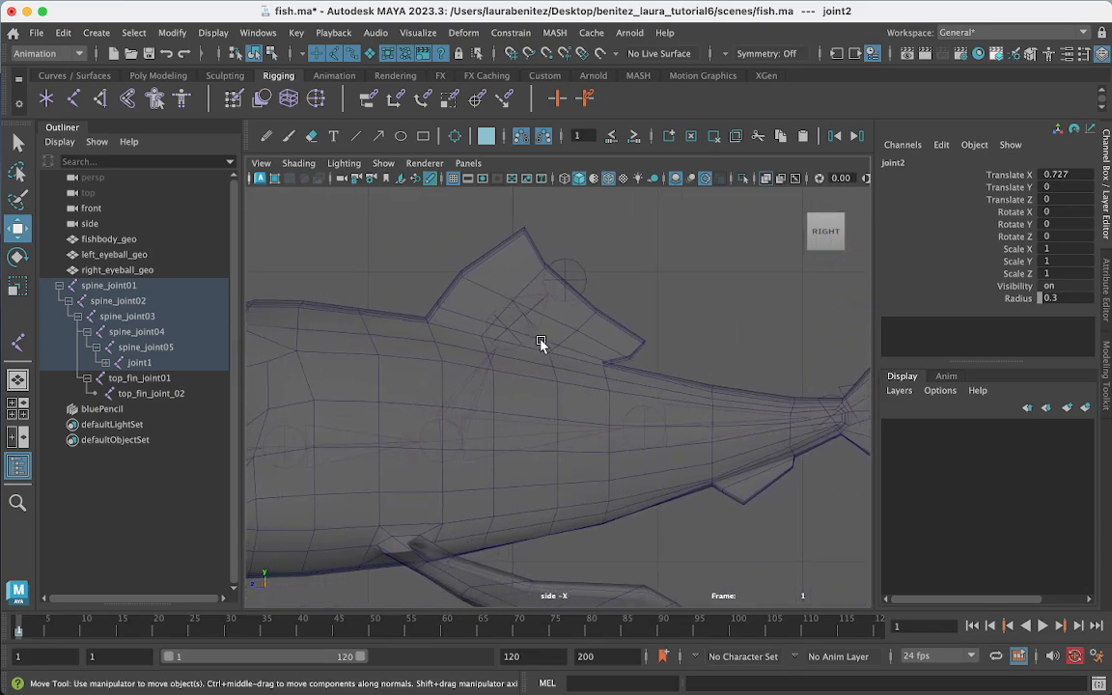
left_click(637, 425)
left_click(638, 426)
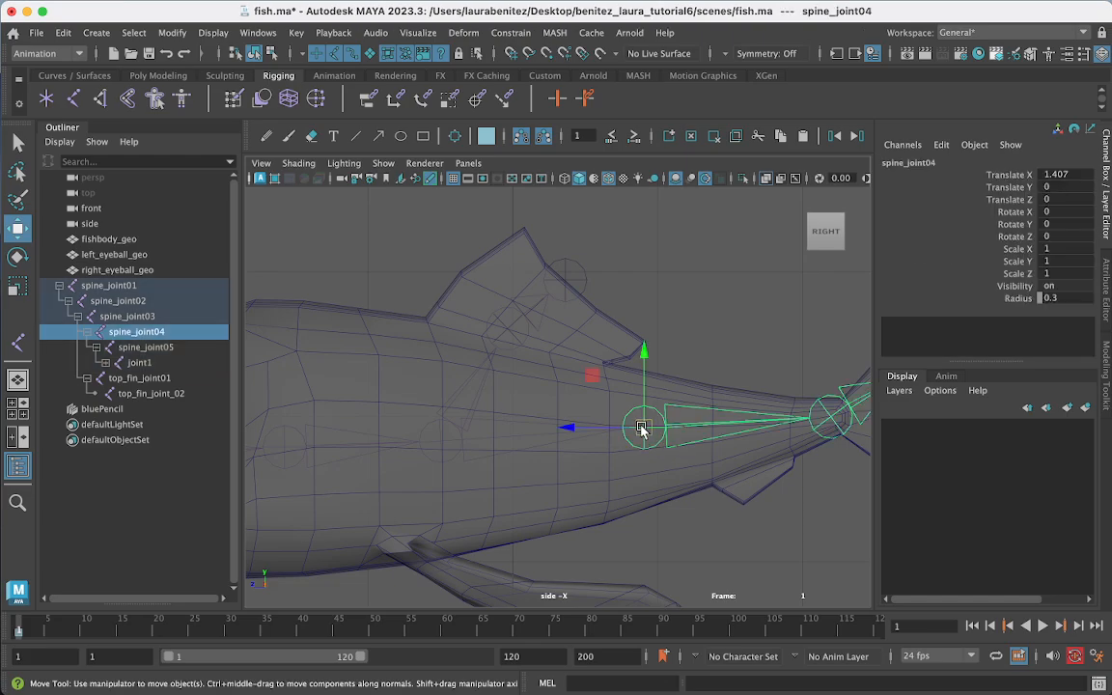
left_click_drag(638, 427, 612, 441)
Step: Move spine_joint05 slightly toward the head, to about Translate X 1.261, aligning it with the edge loop before the tail
middle_click_drag(768, 488, 674, 484)
scroll(764, 484, "down", 5)
scroll(673, 454, "up", 10)
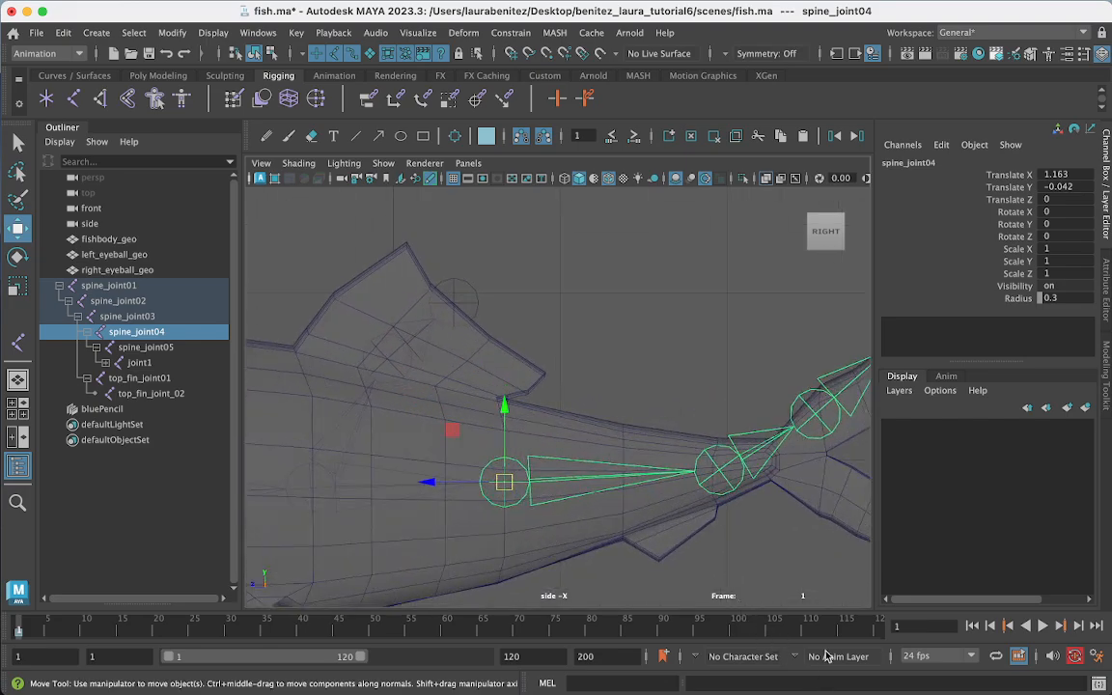
left_click(727, 471)
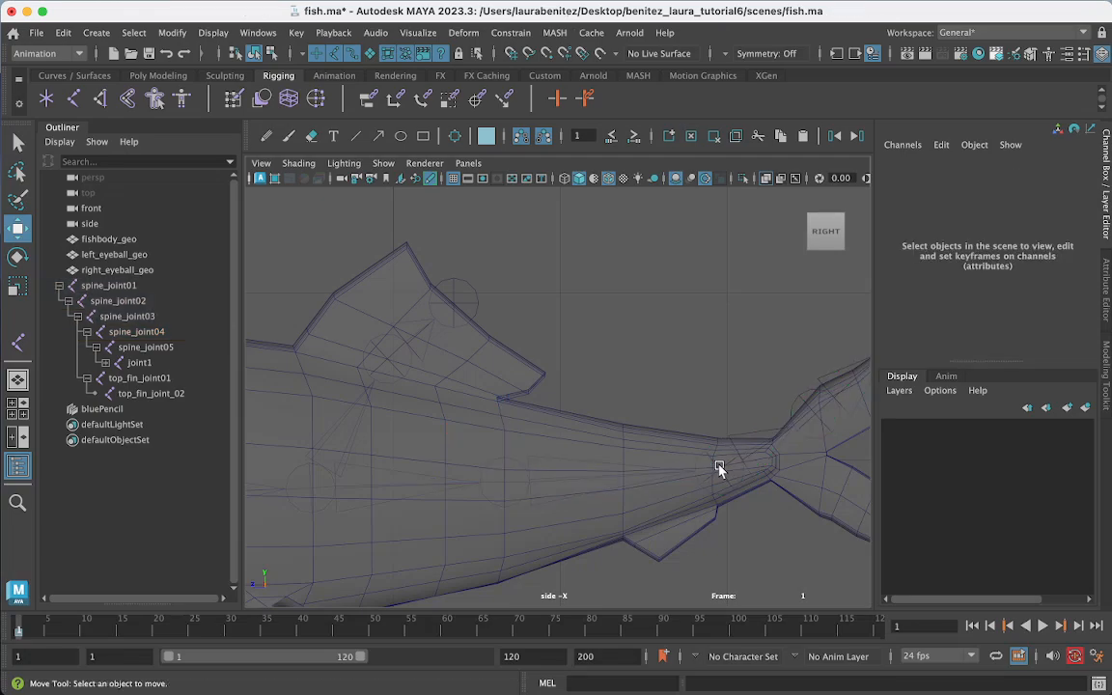
left_click(718, 471)
left_click_drag(718, 470, 715, 470)
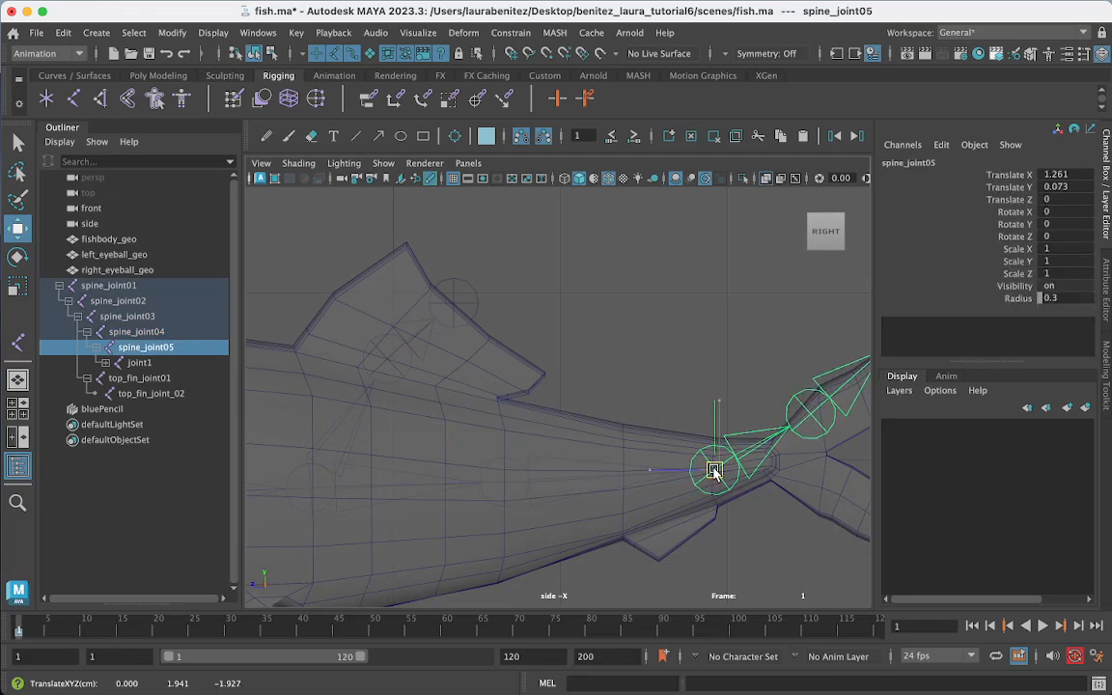
Step: Re-centre the upper tail lobe joints, moving the middle one to about Translate X 0.93, Y -0.218 and the tip to X 0.684, Y 0.119
middle_click_drag(801, 561, 634, 570, "alt")
left_click(639, 422)
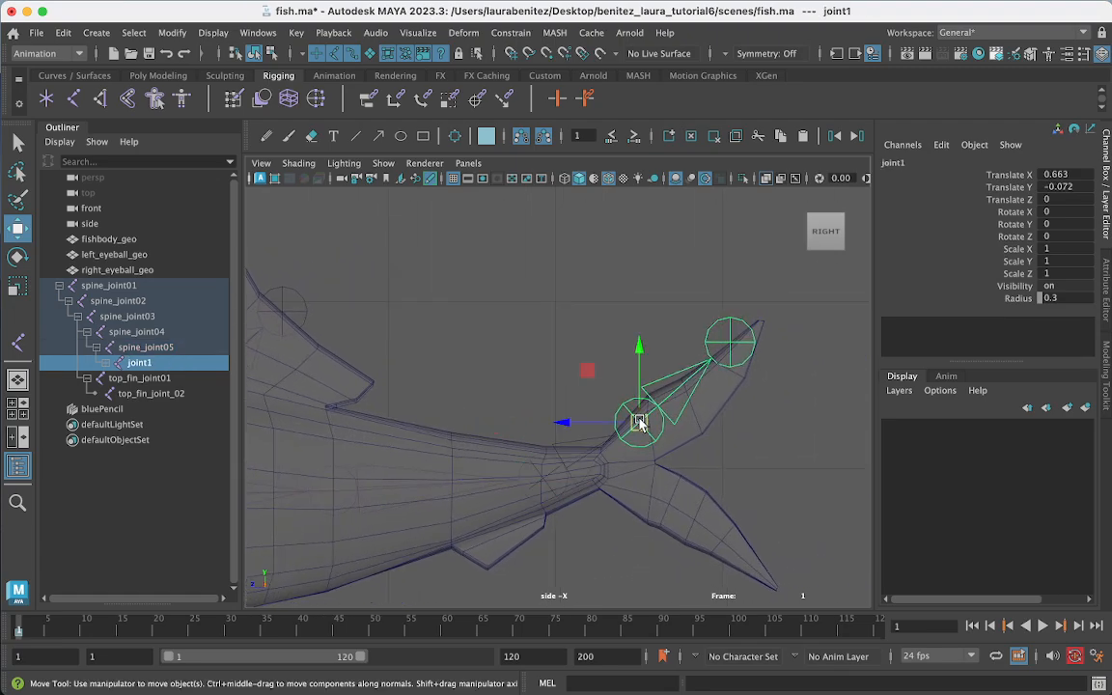
left_click_drag(640, 422, 687, 417)
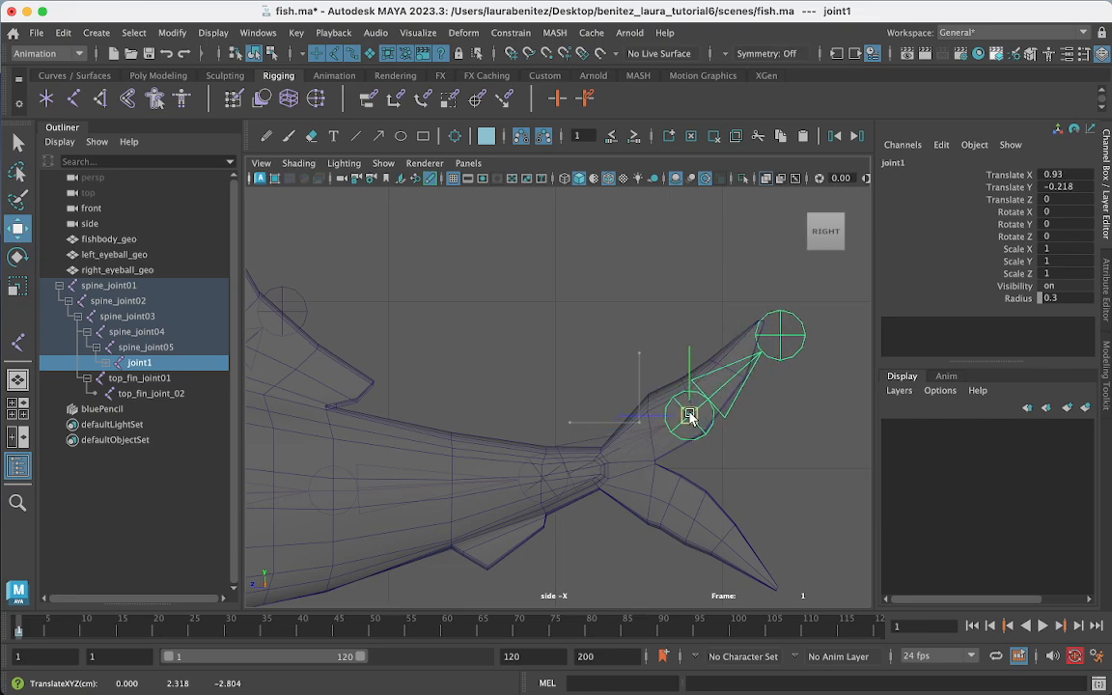
left_click(773, 340)
left_click(780, 336)
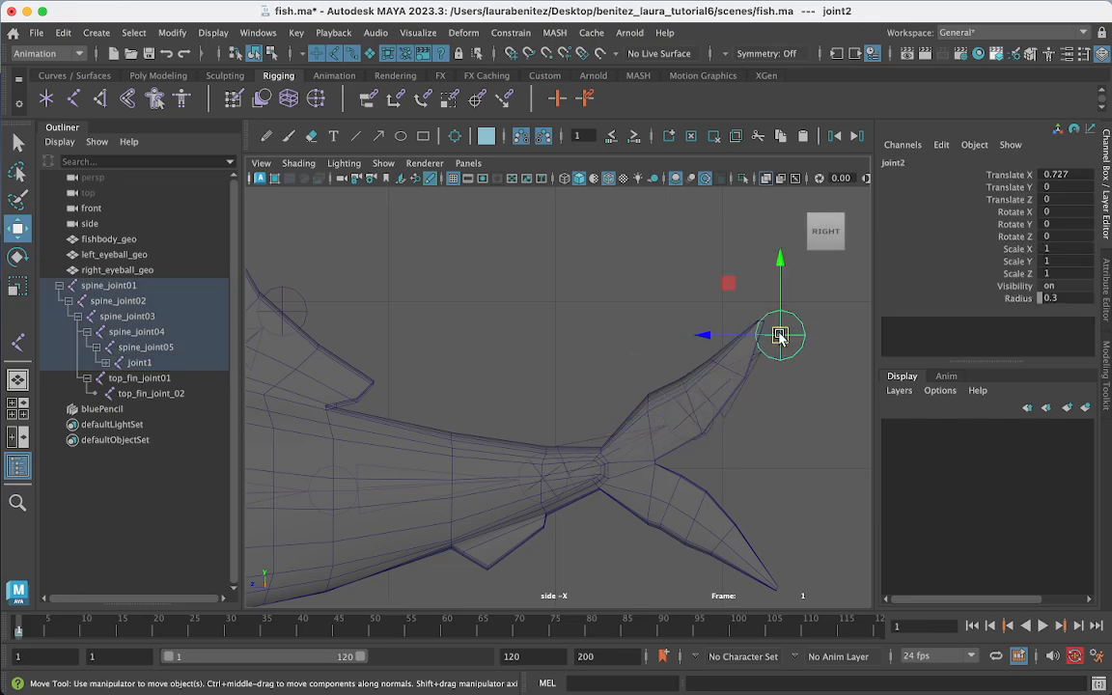
left_click_drag(780, 335, 761, 327)
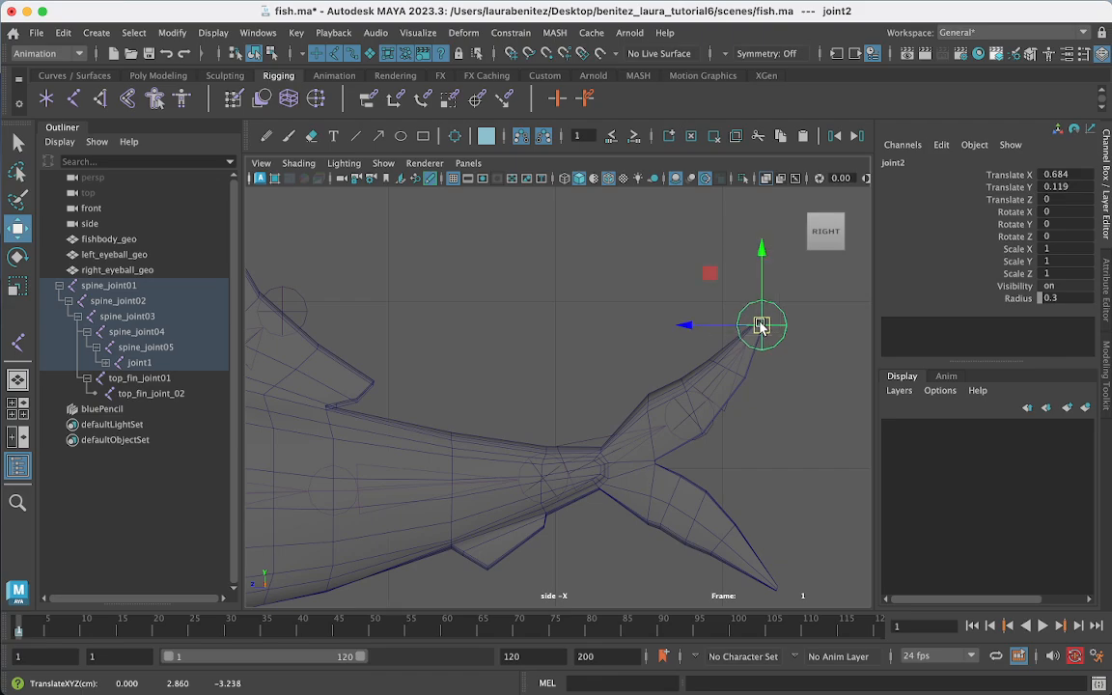
Step: Turn on X-Ray Joints in the side view of the whole fish and clear the selection
scroll(769, 425, "down", 5)
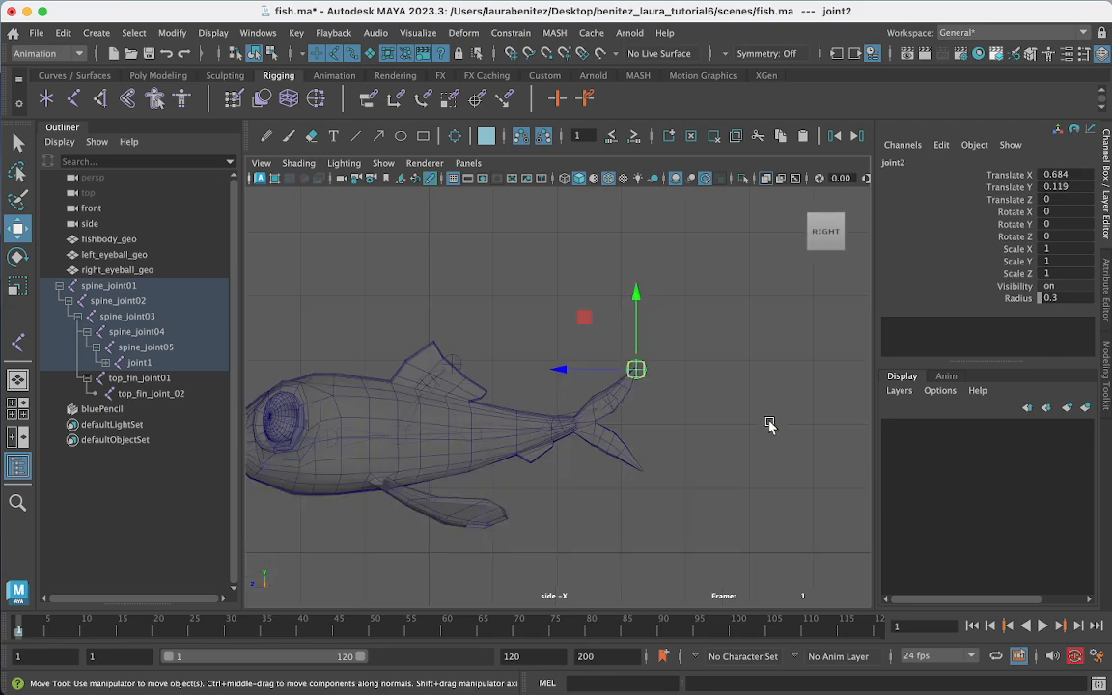
middle_click_drag(740, 439, 806, 415, "alt")
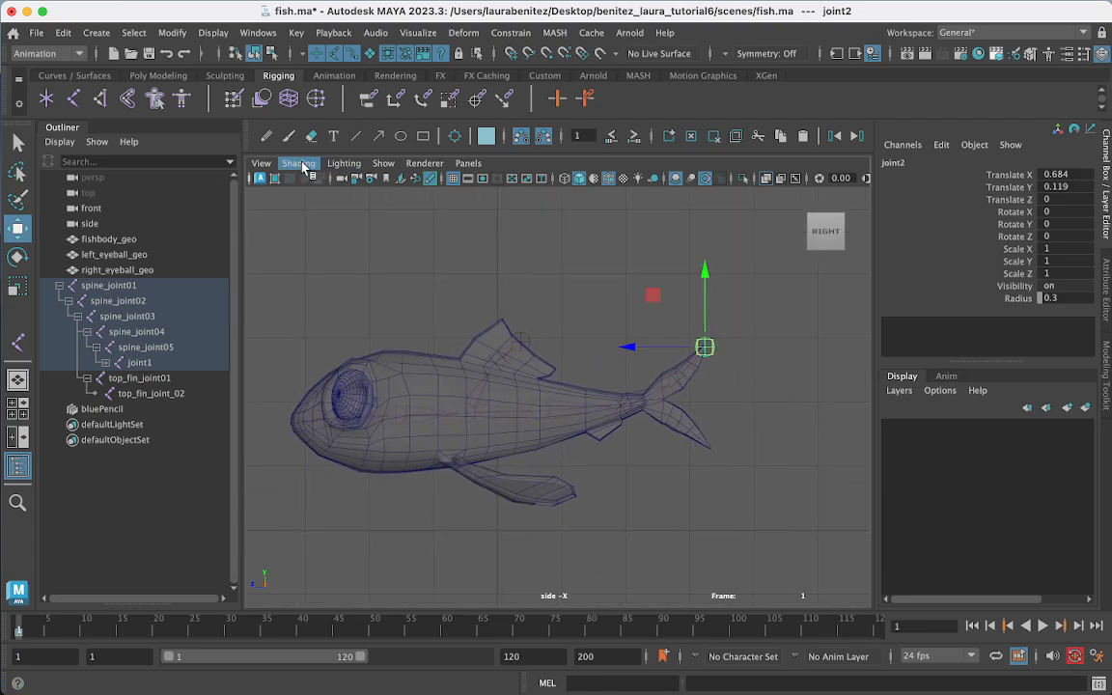
left_click(301, 163)
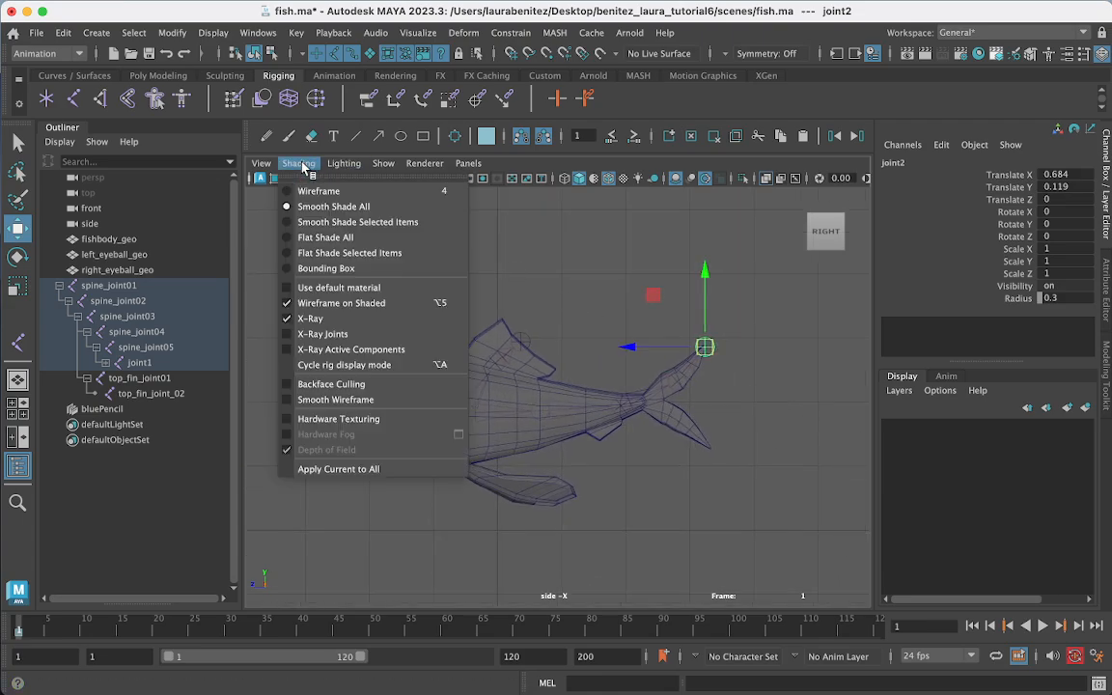
left_click(286, 338)
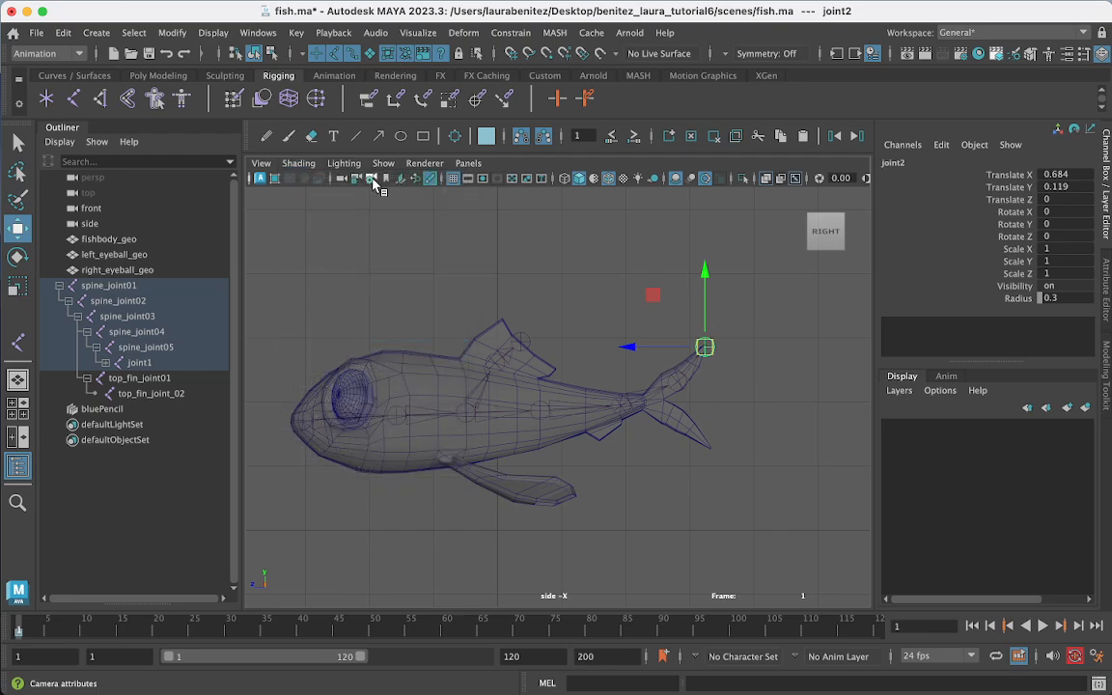
left_click(610, 294)
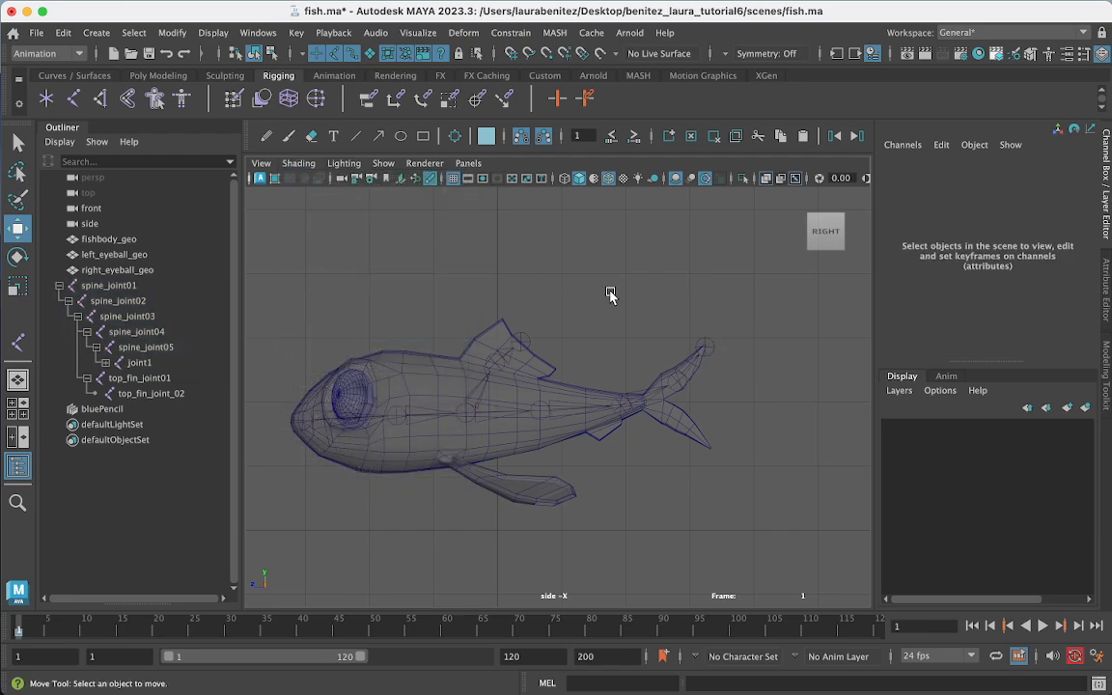
Step: Create a two-joint chain branching from spine_joint05, with one joint mid-way along the lower tail lobe and one at its tip
left_click(623, 408)
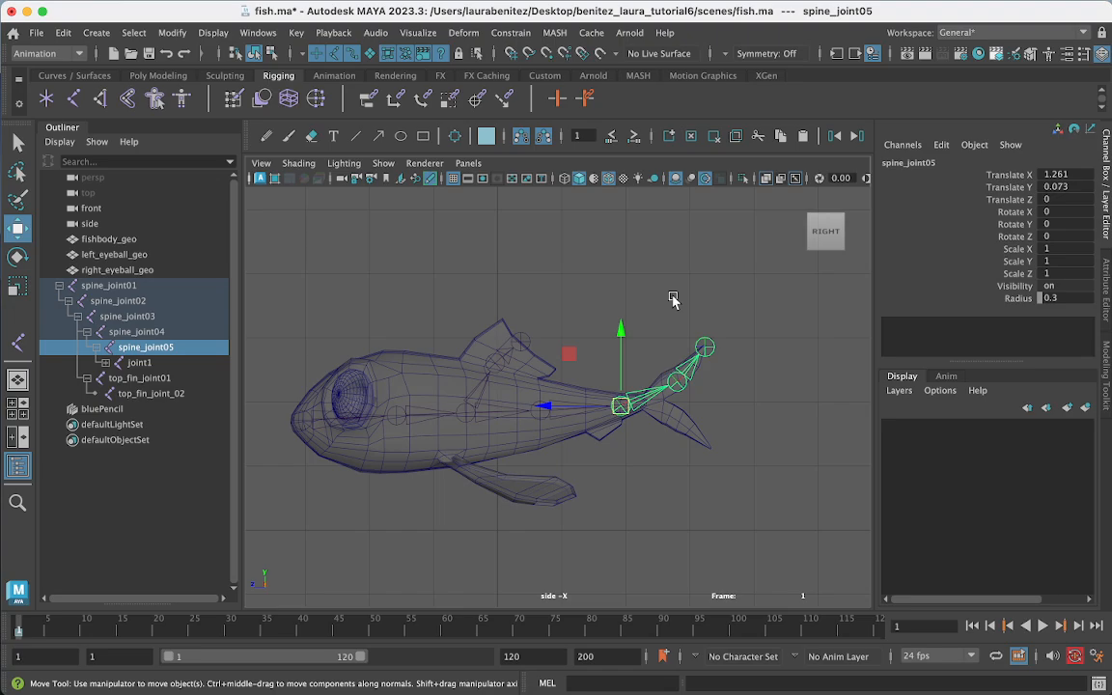
left_click(72, 102)
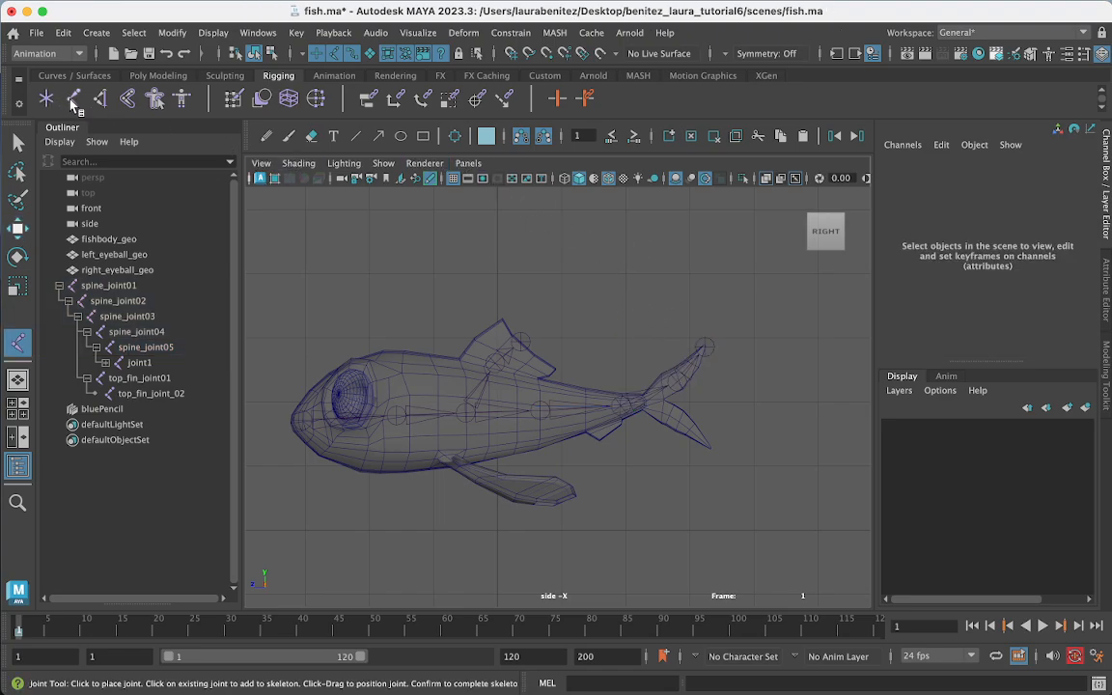
left_click(145, 351)
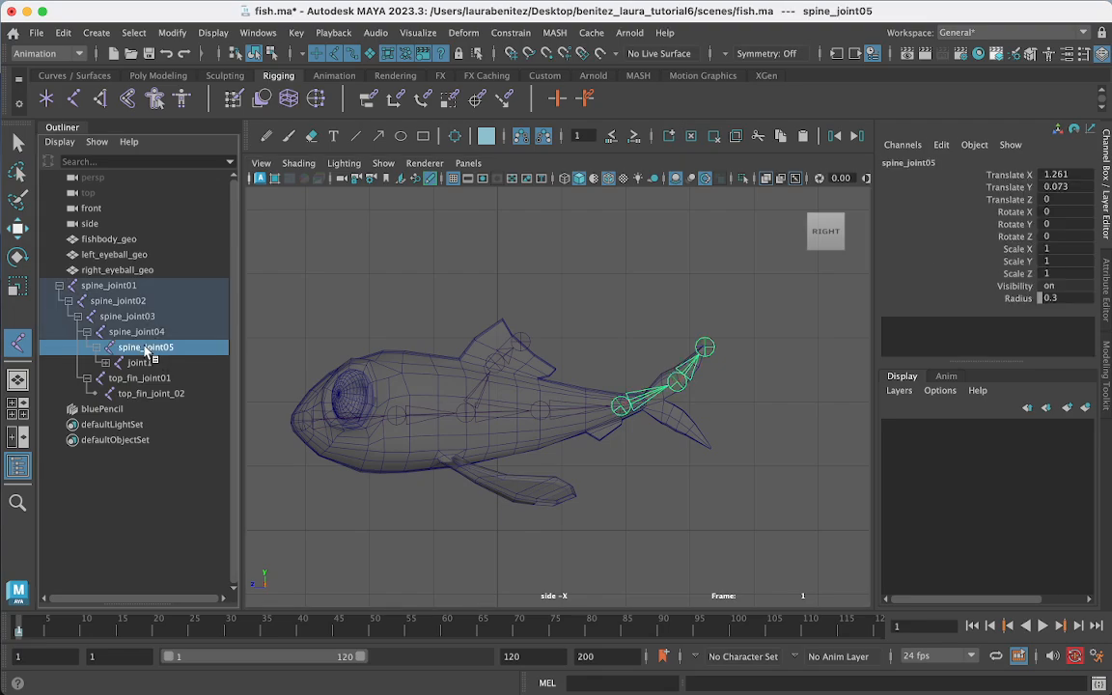
left_click(680, 420)
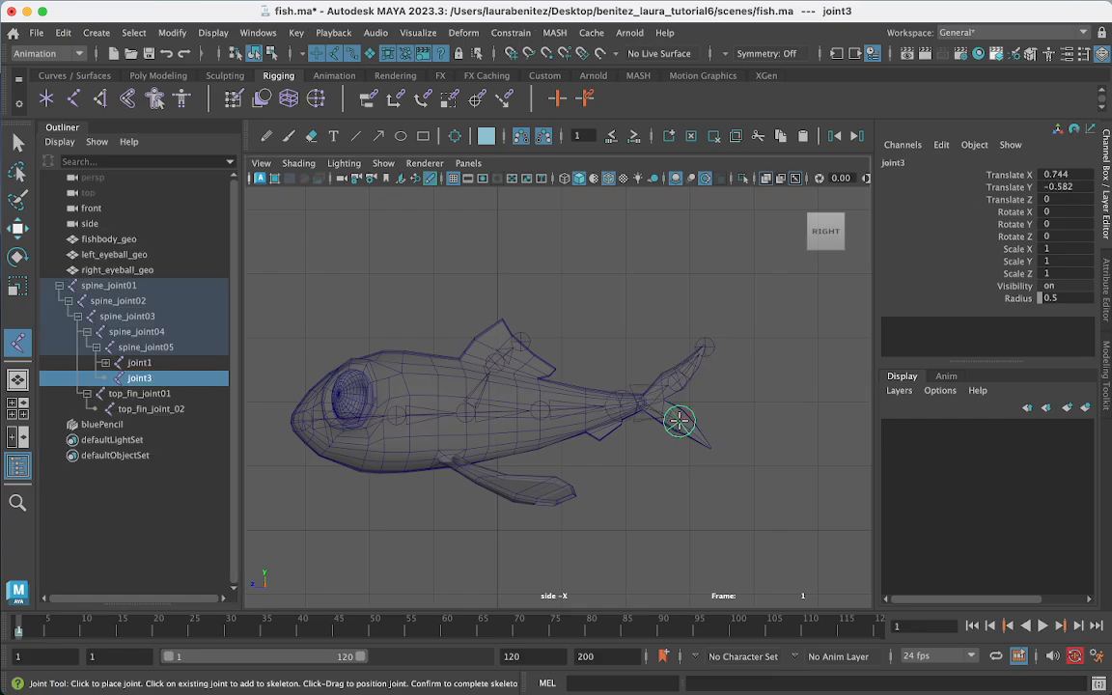
left_click(707, 444)
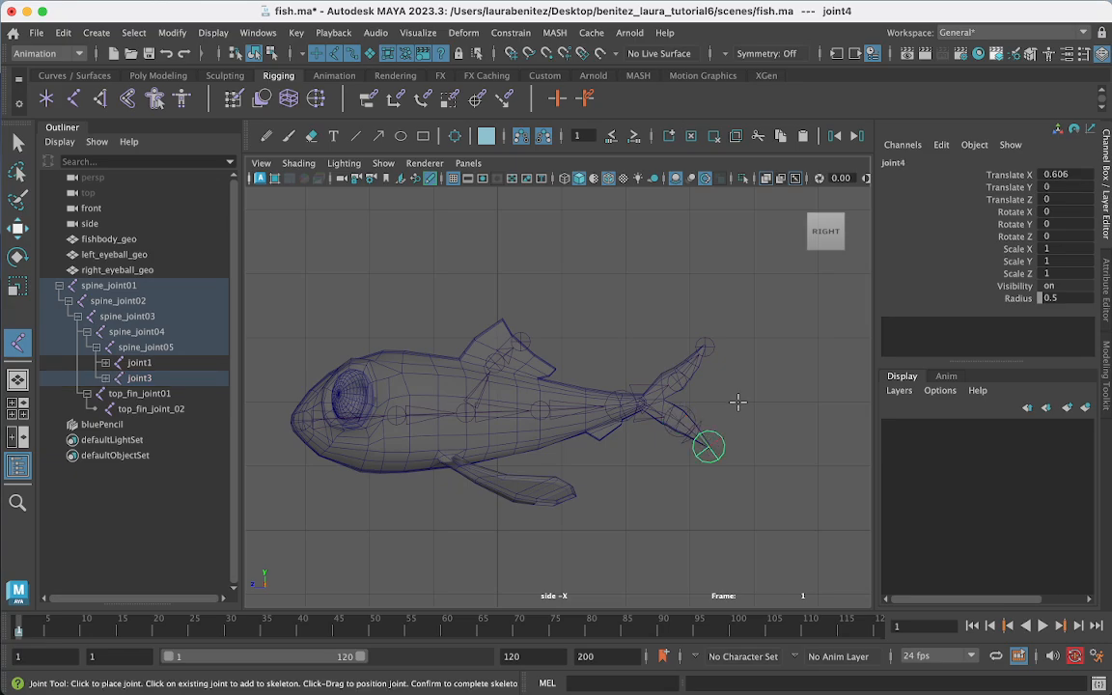
left_click(17, 143)
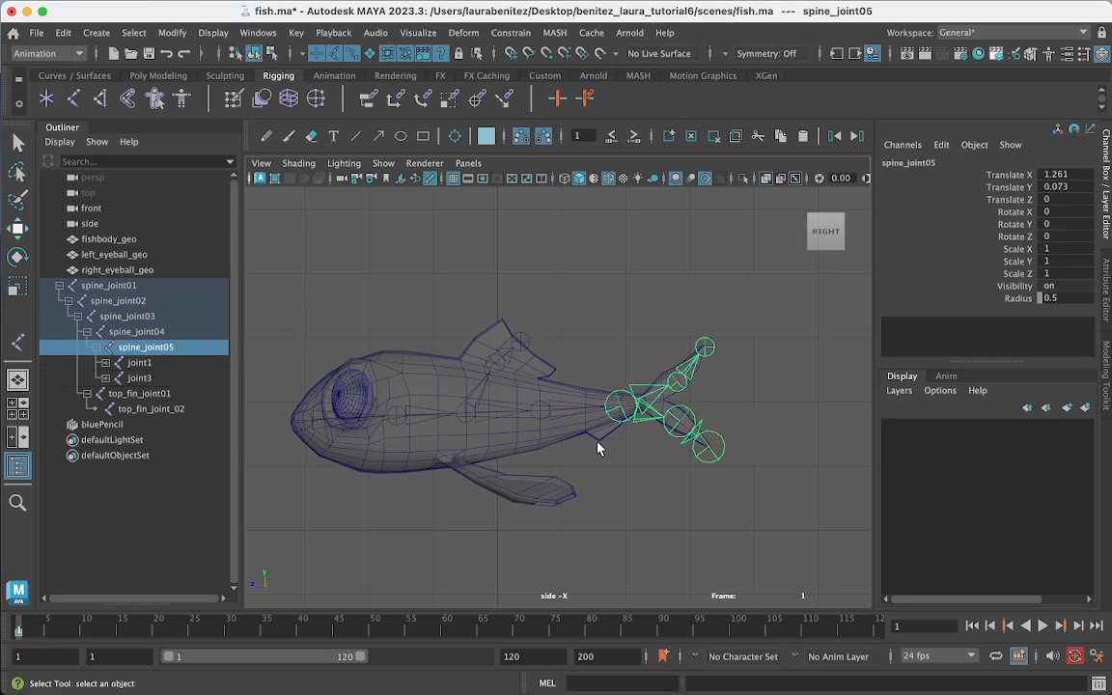
Step: Set the radius of spine_joint05 to 0.3
left_click(624, 401)
left_click(621, 408)
left_click(1053, 298)
type("3")
Step: Set the radius of both lower tail lobe joints to 0.3 and clear the selection
left_click(682, 420)
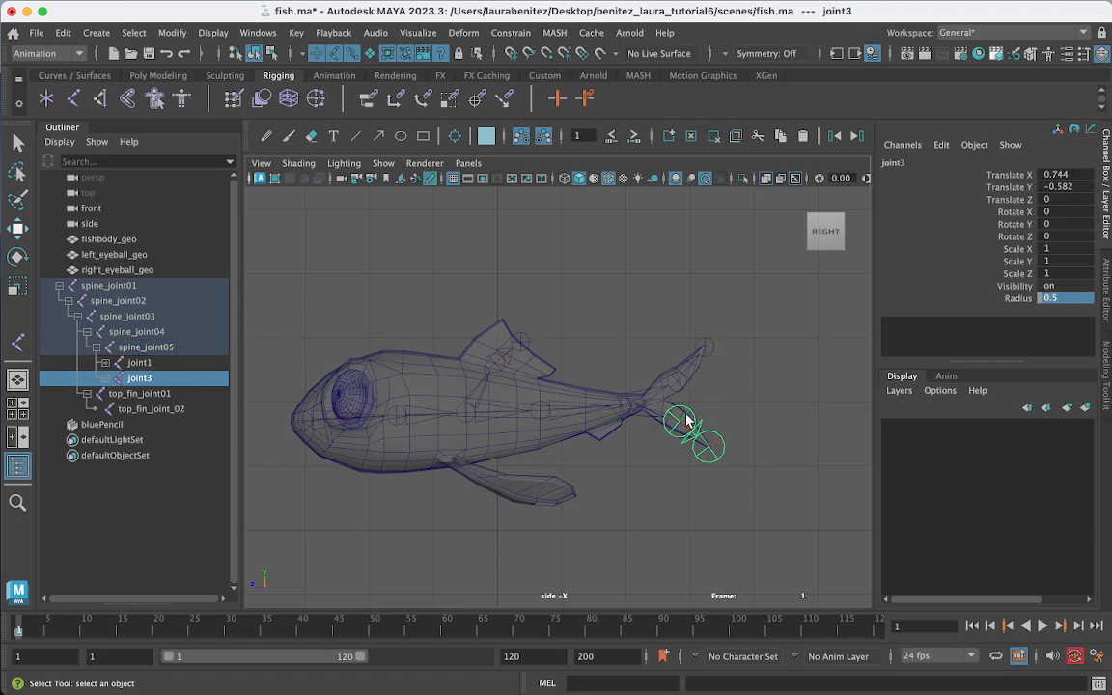
left_click(1052, 298)
type("0.3")
key("Return")
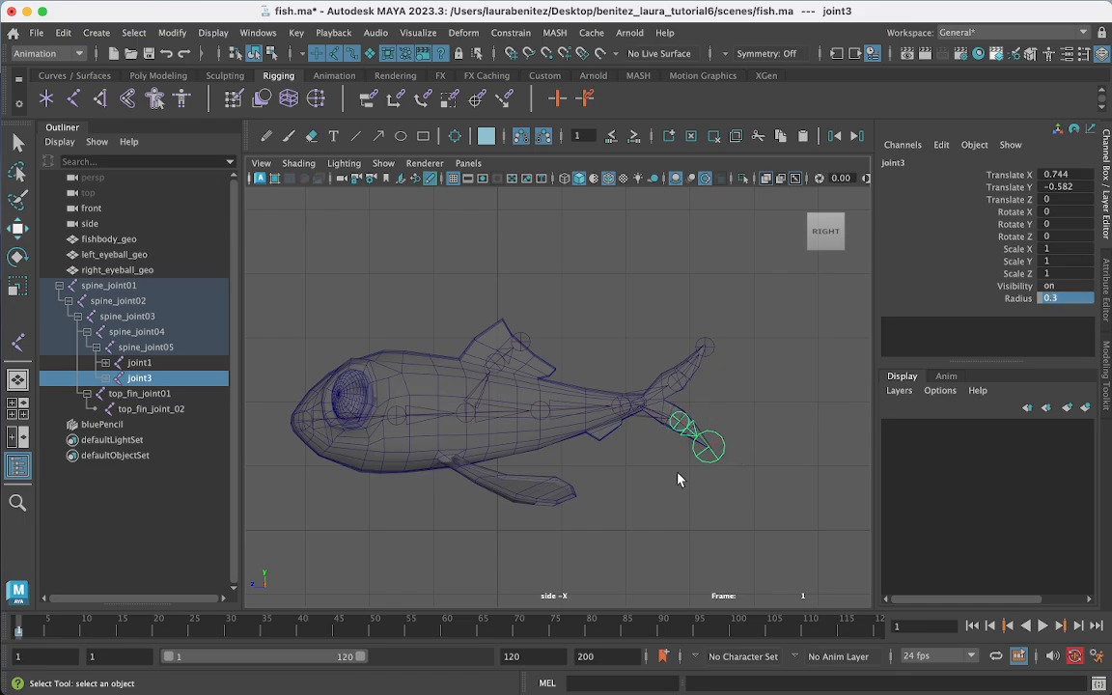
left_click(710, 447)
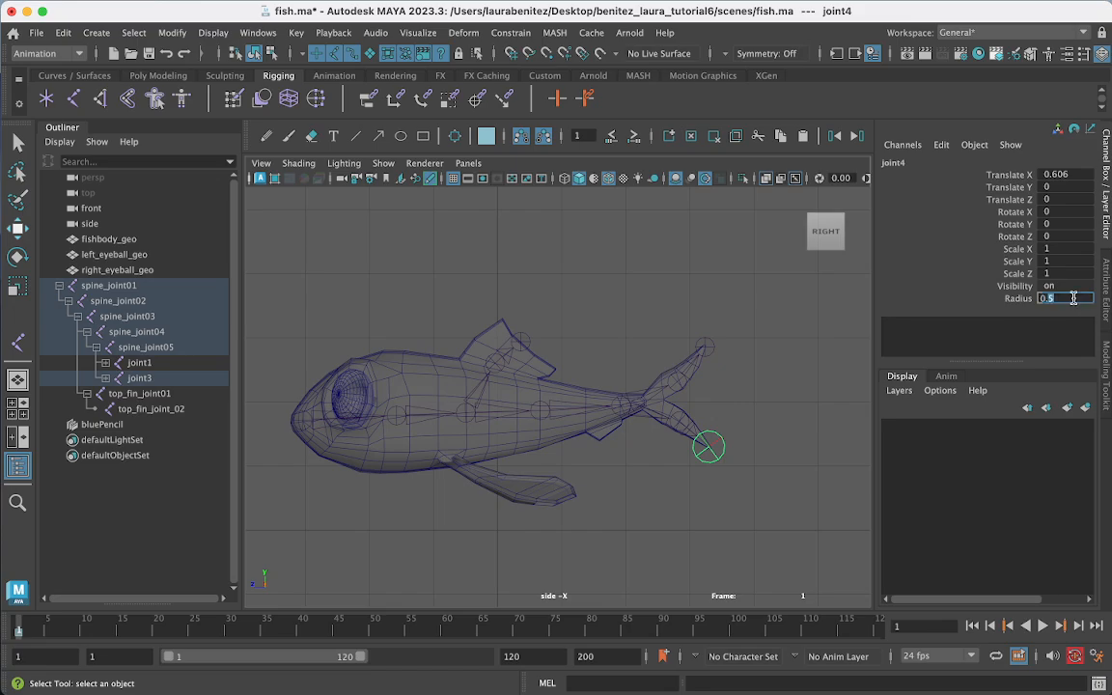
left_click(1051, 299)
key("Return")
left_click(772, 423)
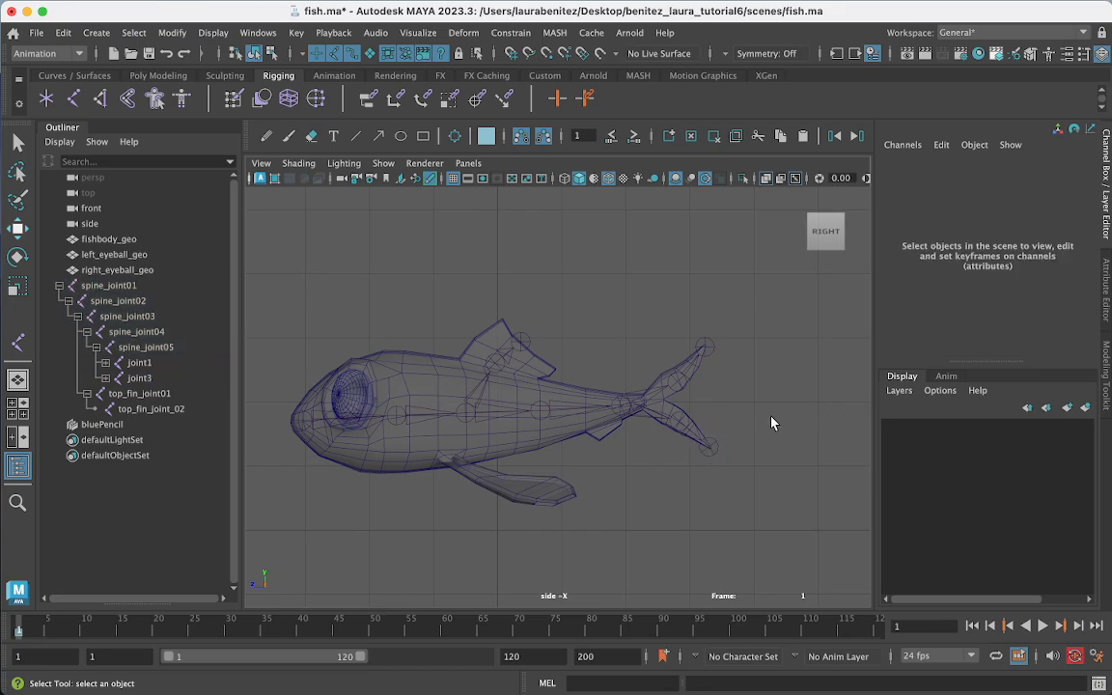
Step: Expand the tail branches in the hierarchy and rename the upper lobe's joints top_tail_joint01 and top_tail_joint02
left_click(105, 364)
left_click(105, 364)
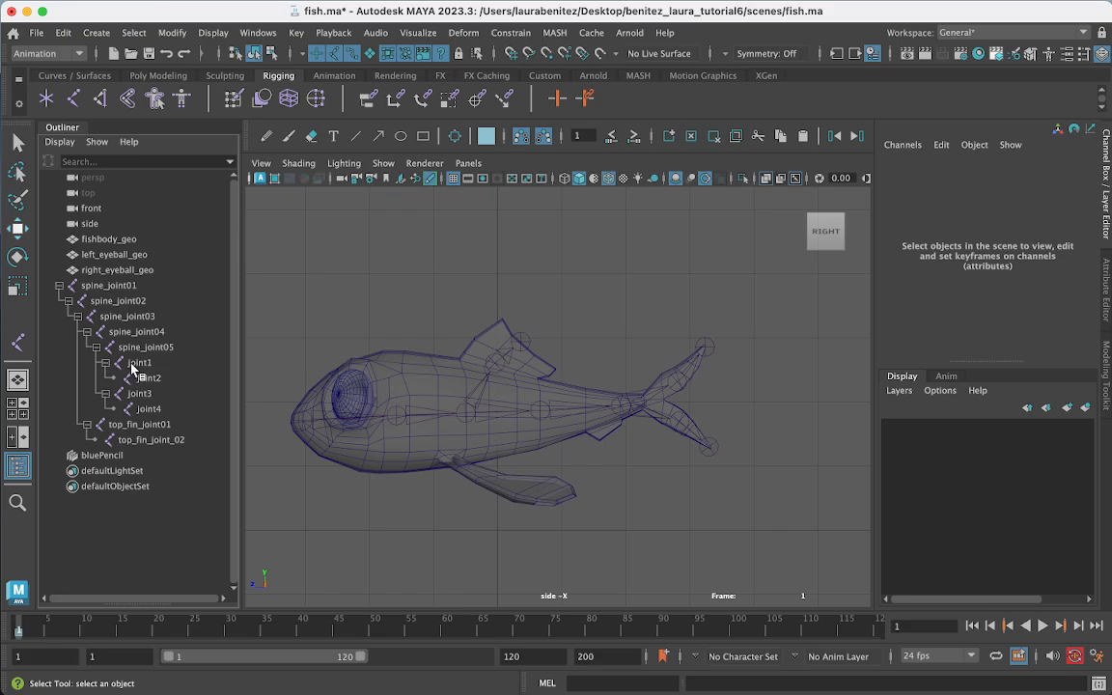
left_click(135, 364)
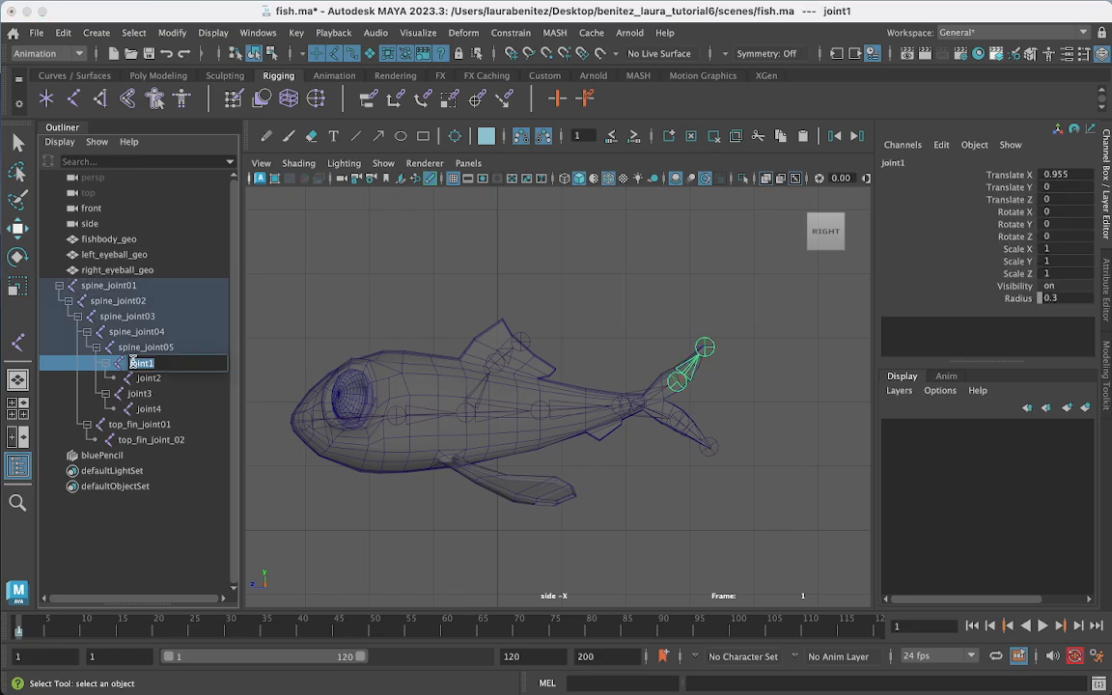
double_click(135, 363)
key("Return")
left_click(148, 378)
double_click(148, 377)
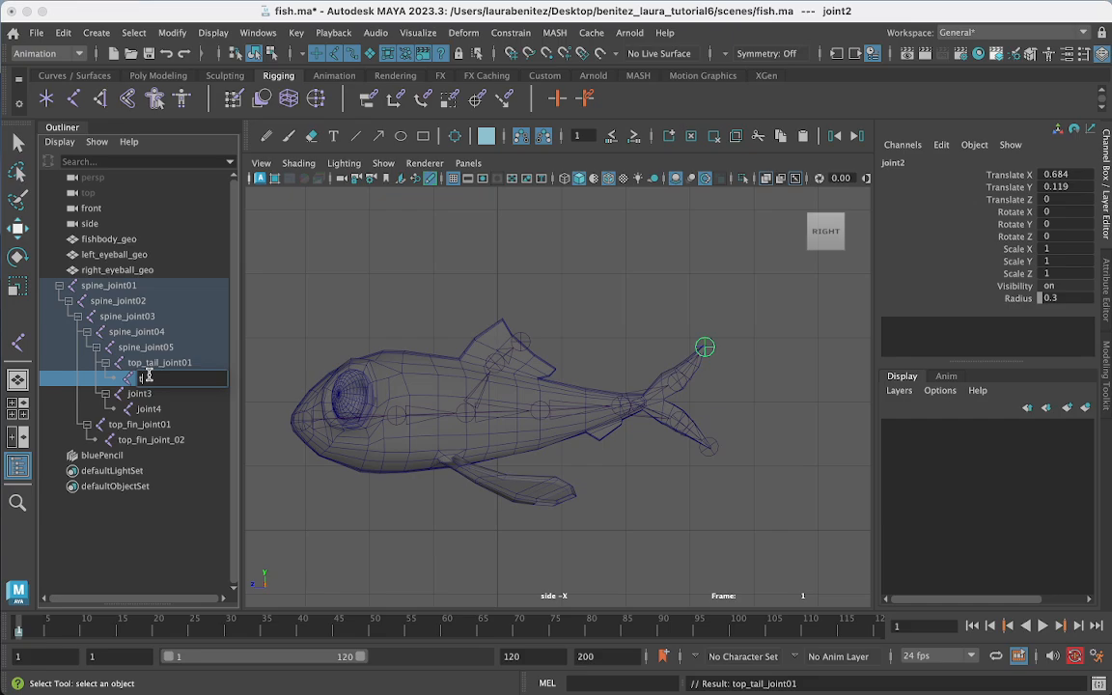
type("top_tail_joint02")
key("Return")
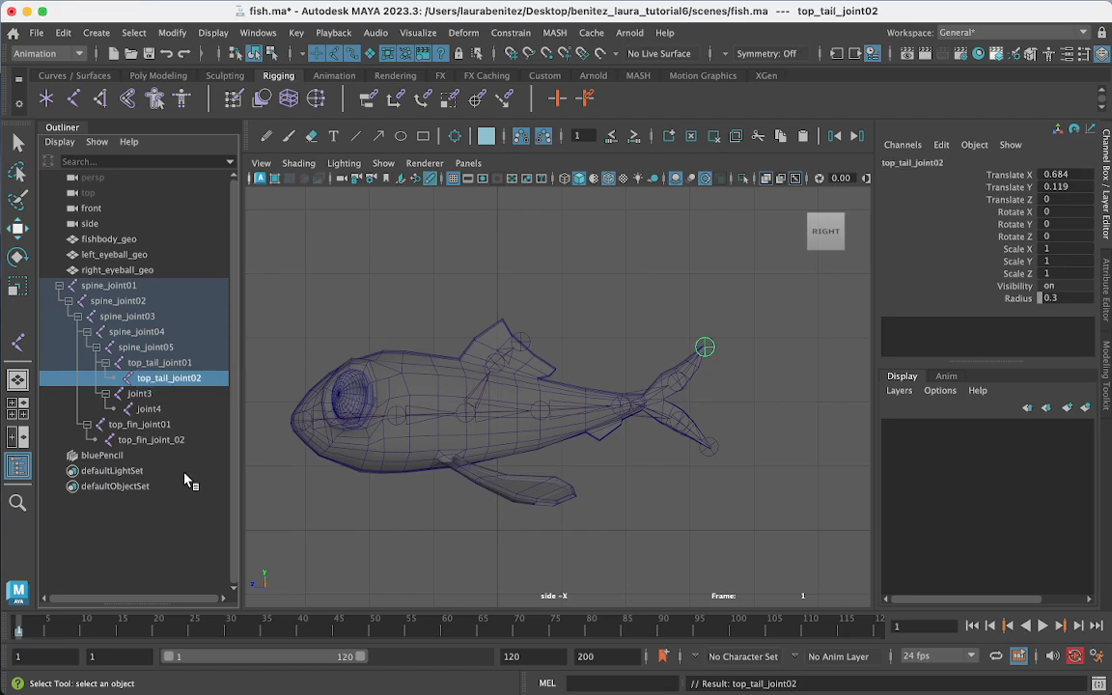
Step: Rename the lower tail lobe's joints bottom_tail_joint01 and bottom_tail_joint02
double_click(141, 393)
type("bottom_tail_joint")
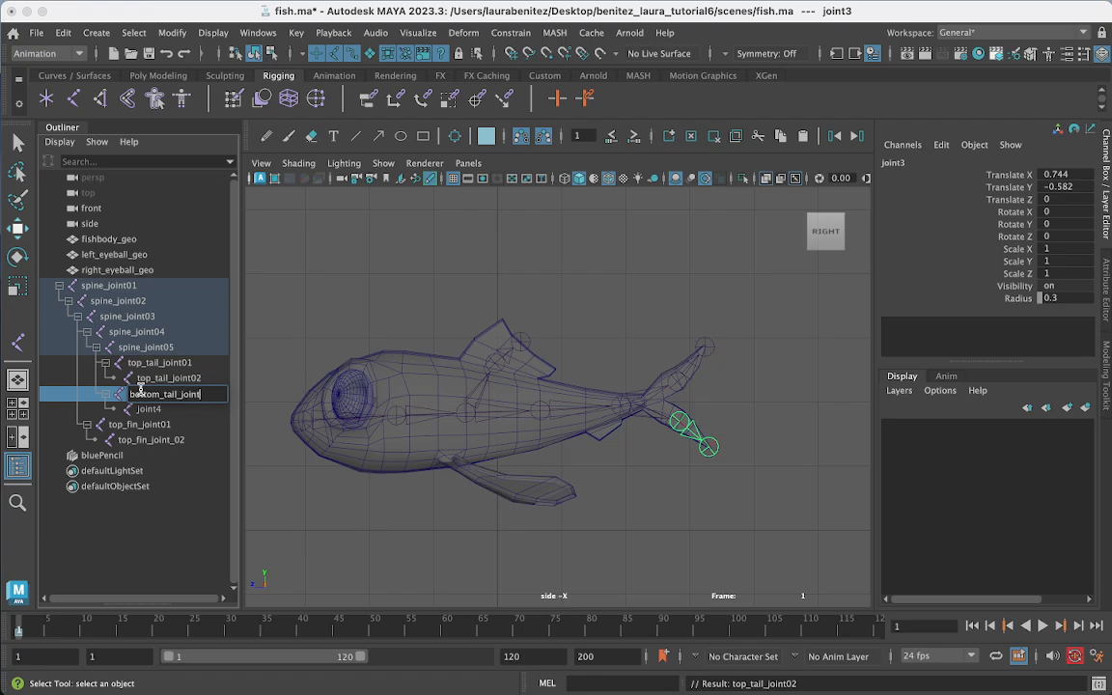
type("01")
key("Return")
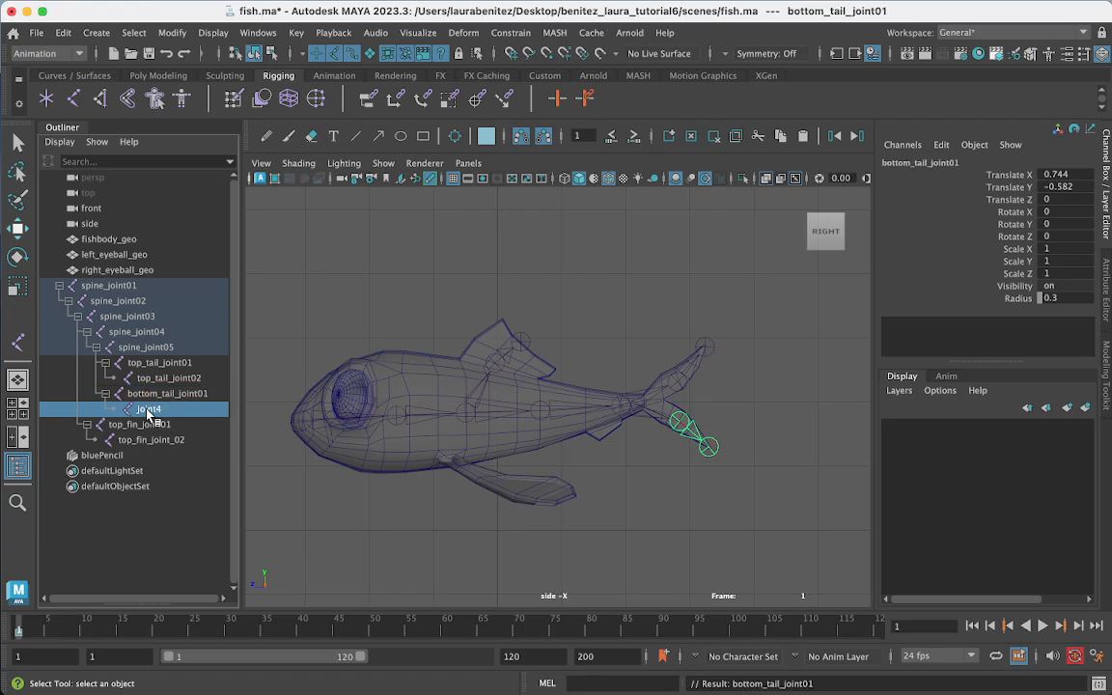
double_click(146, 409)
type("bottom_tail_joint")
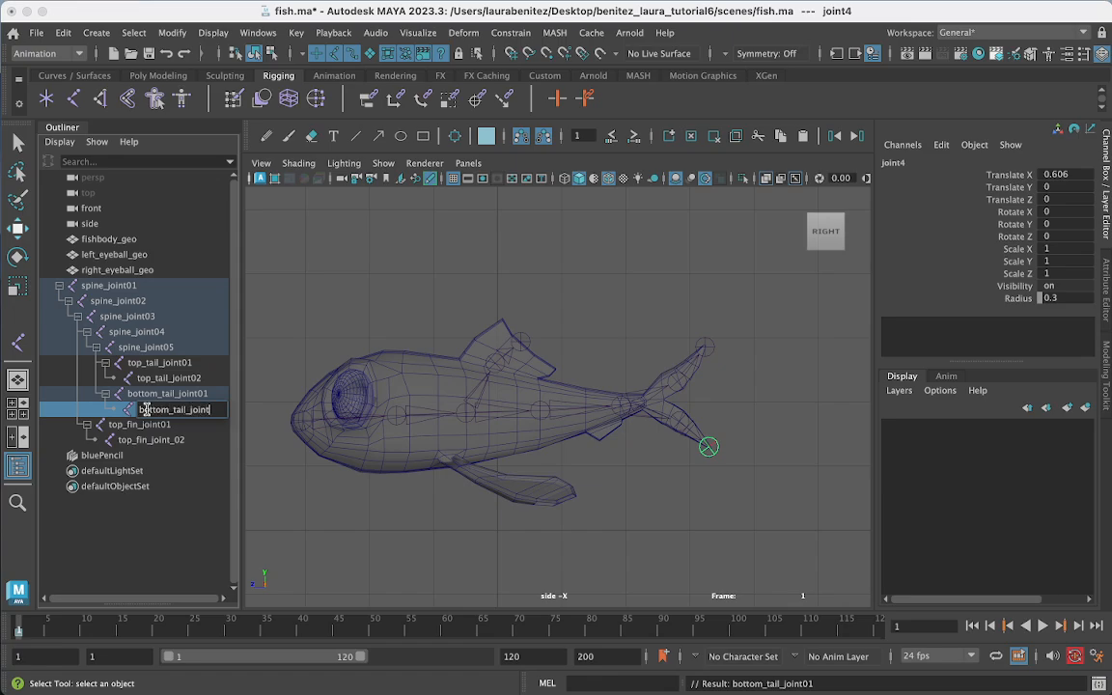
type("02")
key("Return")
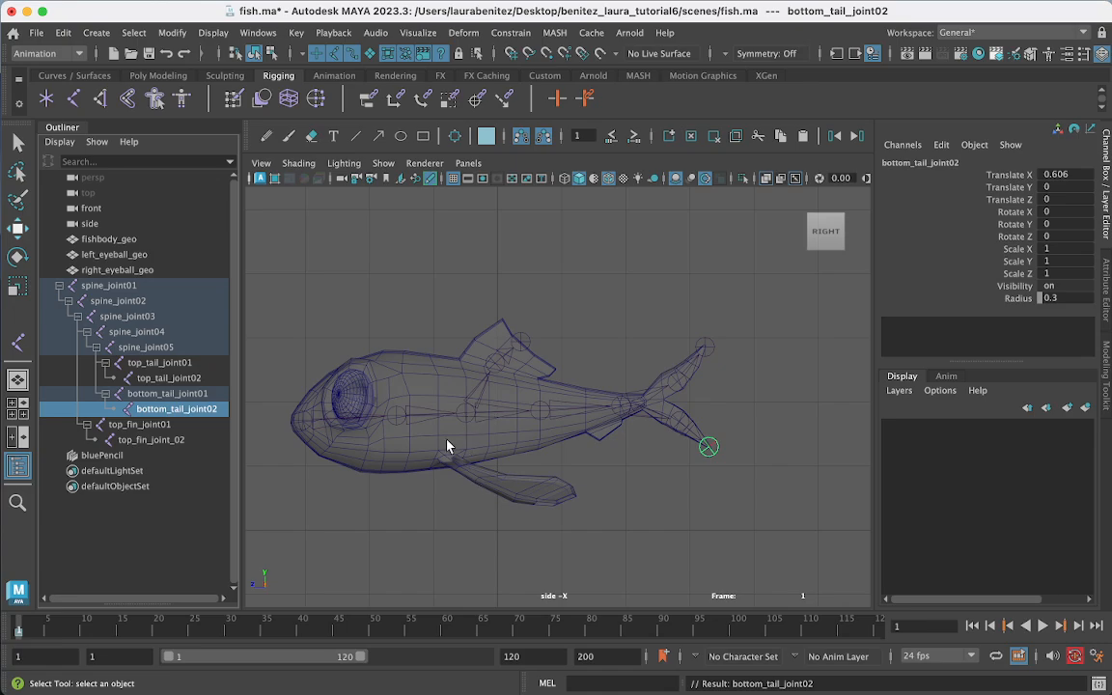
Step: Switch to the full top view and turn on X-Ray Joints there
key("space")
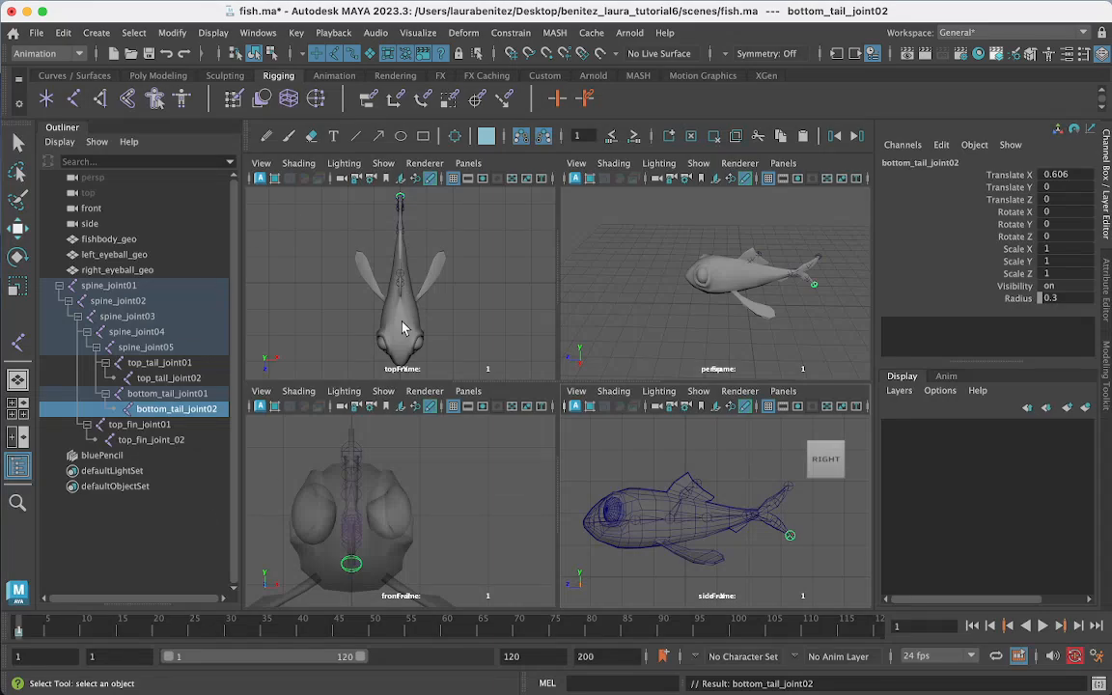
key("space")
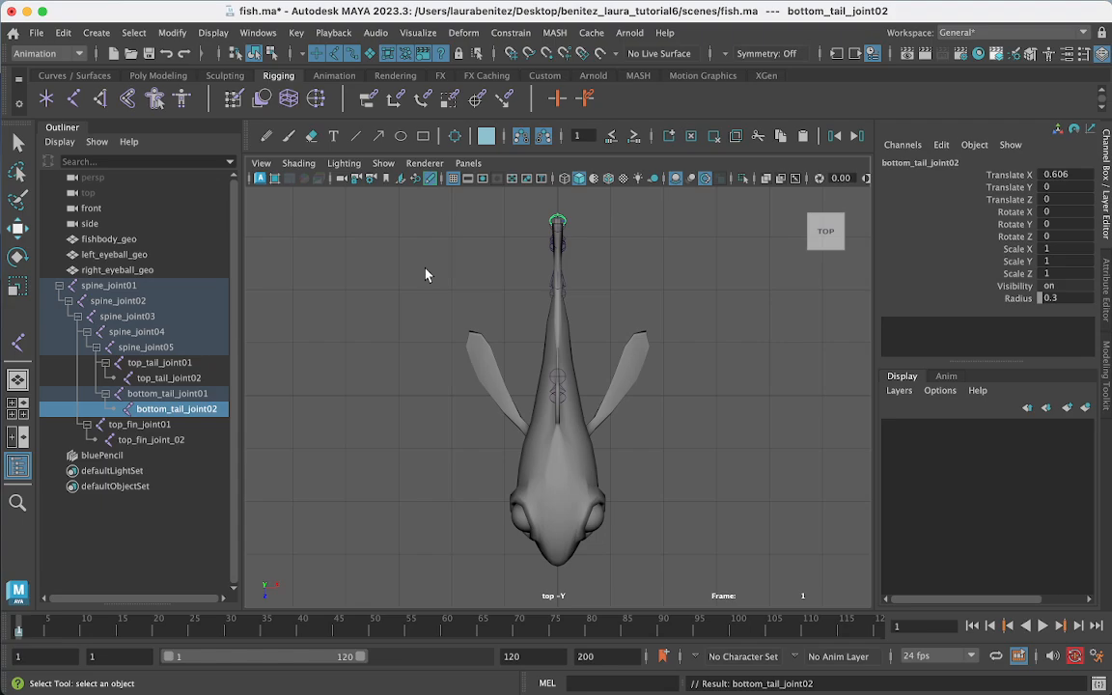
left_click(300, 164)
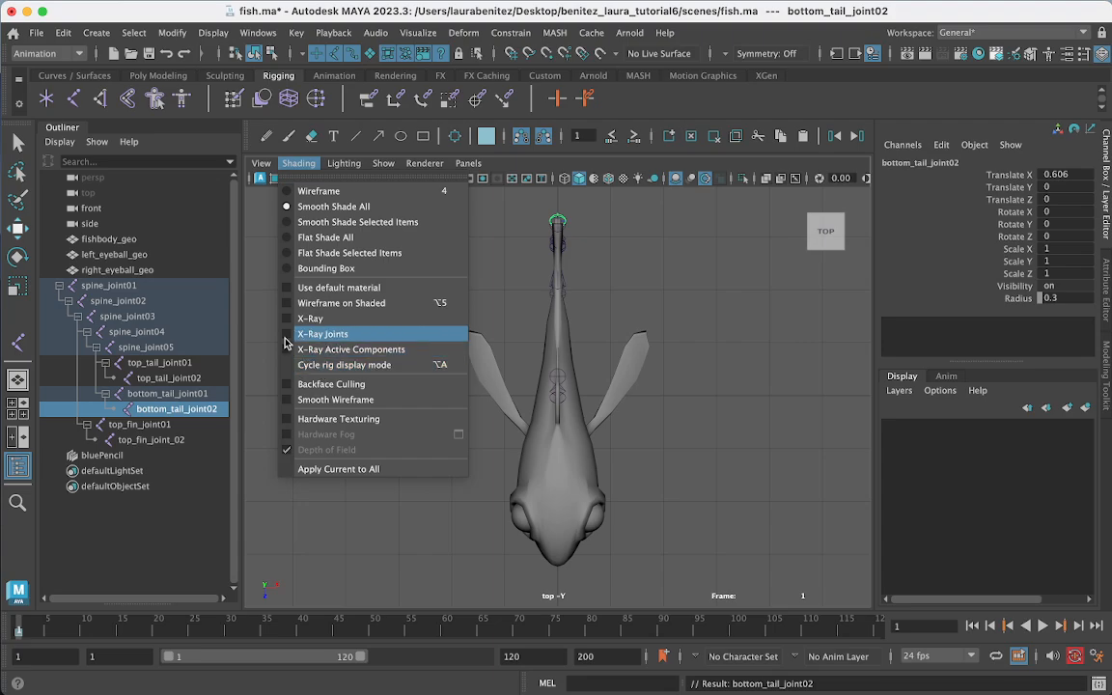
left_click(322, 334)
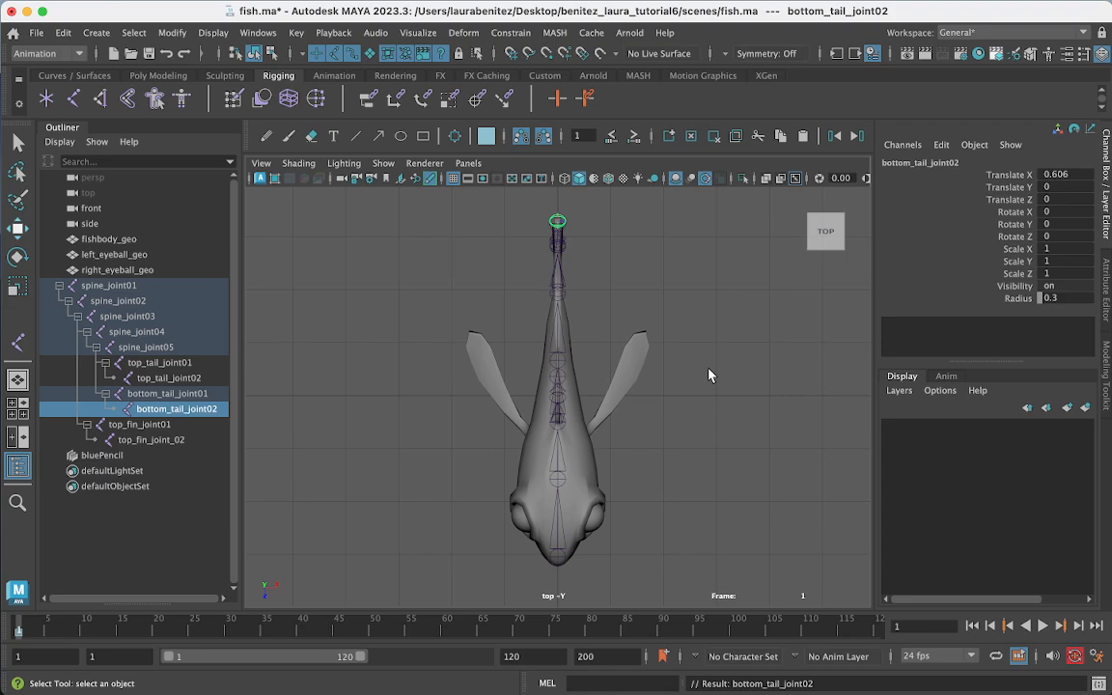
Step: Create a three-joint chain branching from spine_joint02 along the left side fin, with joints at its base, middle and tip
left_click(128, 301)
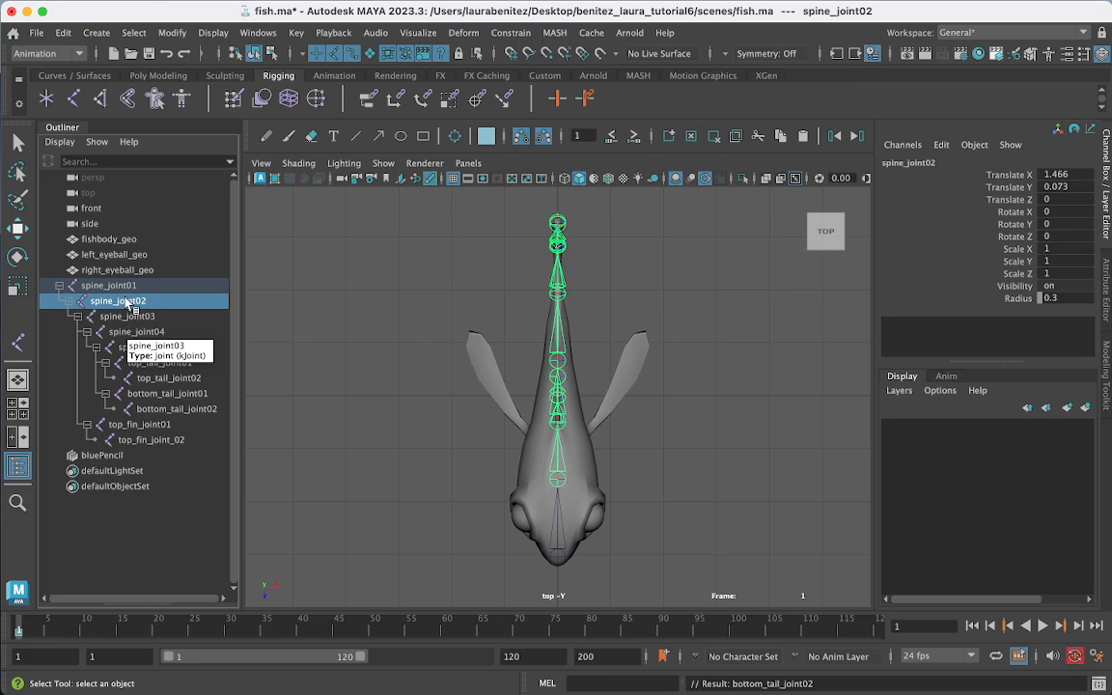
left_click(74, 100)
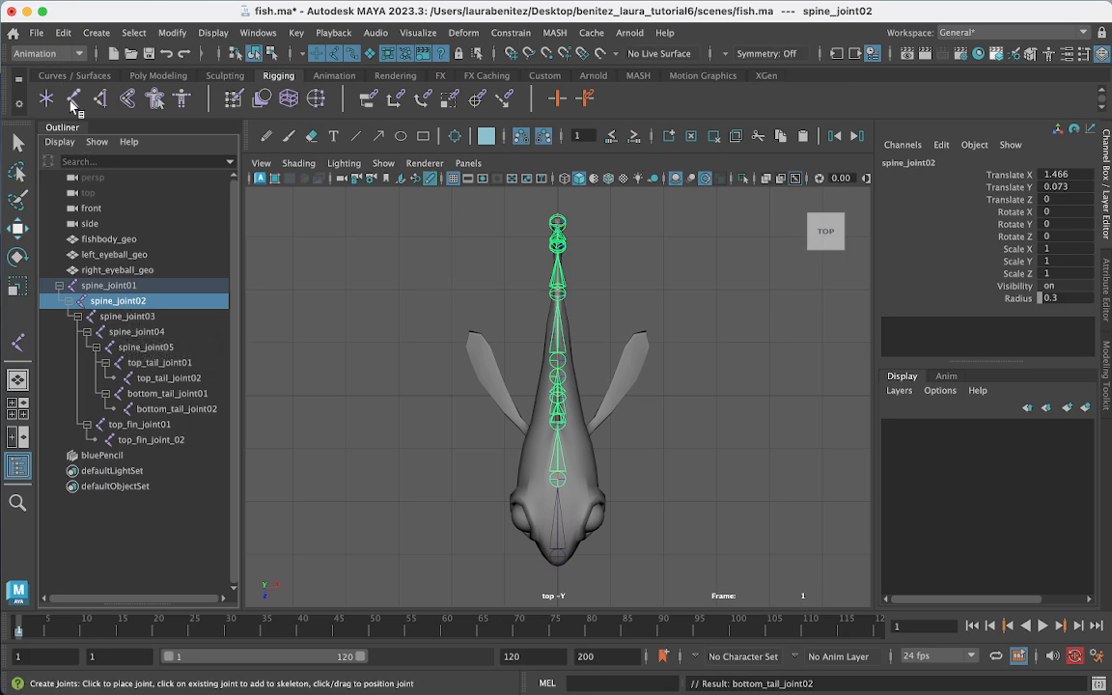
left_click(74, 100)
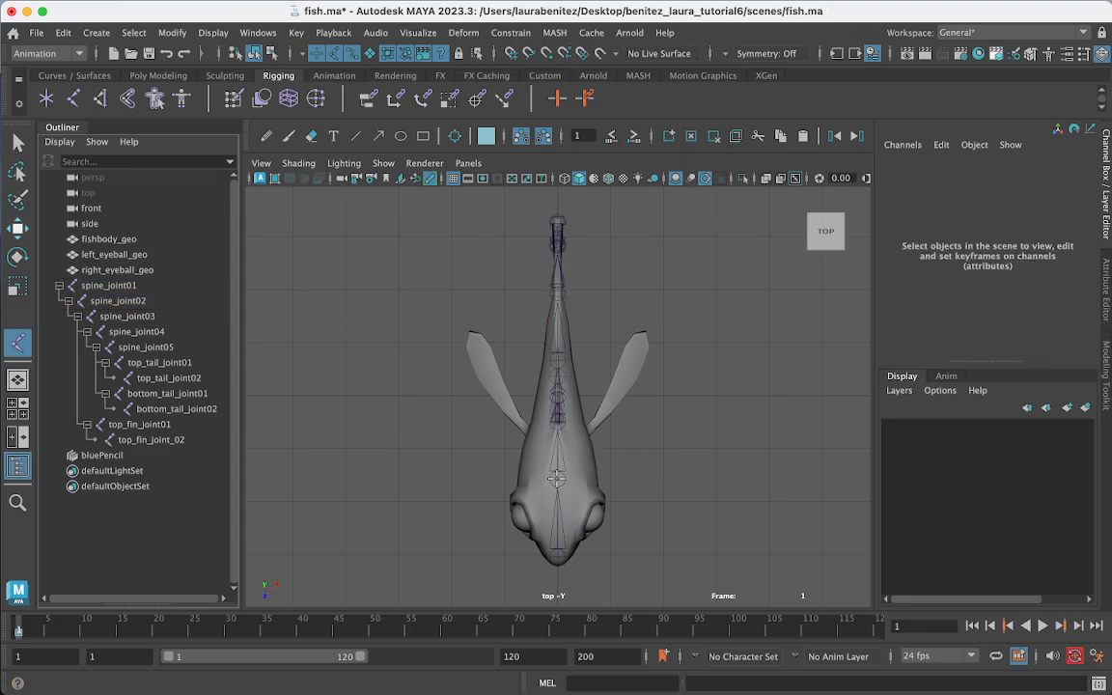
left_click(557, 479)
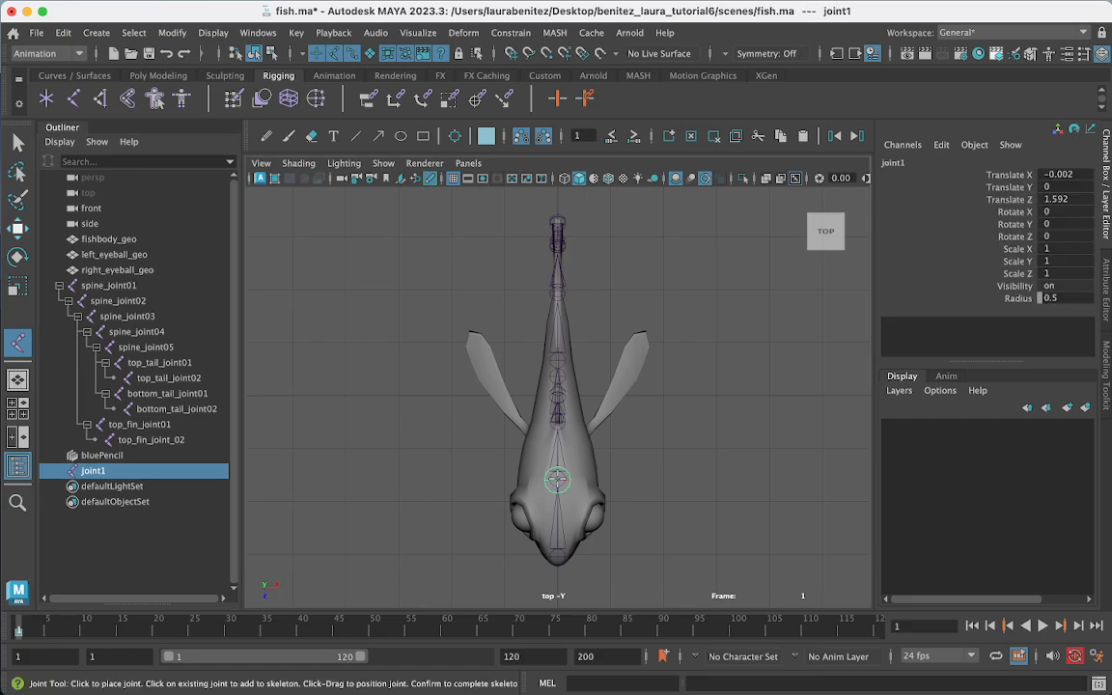
key("ctrl+z")
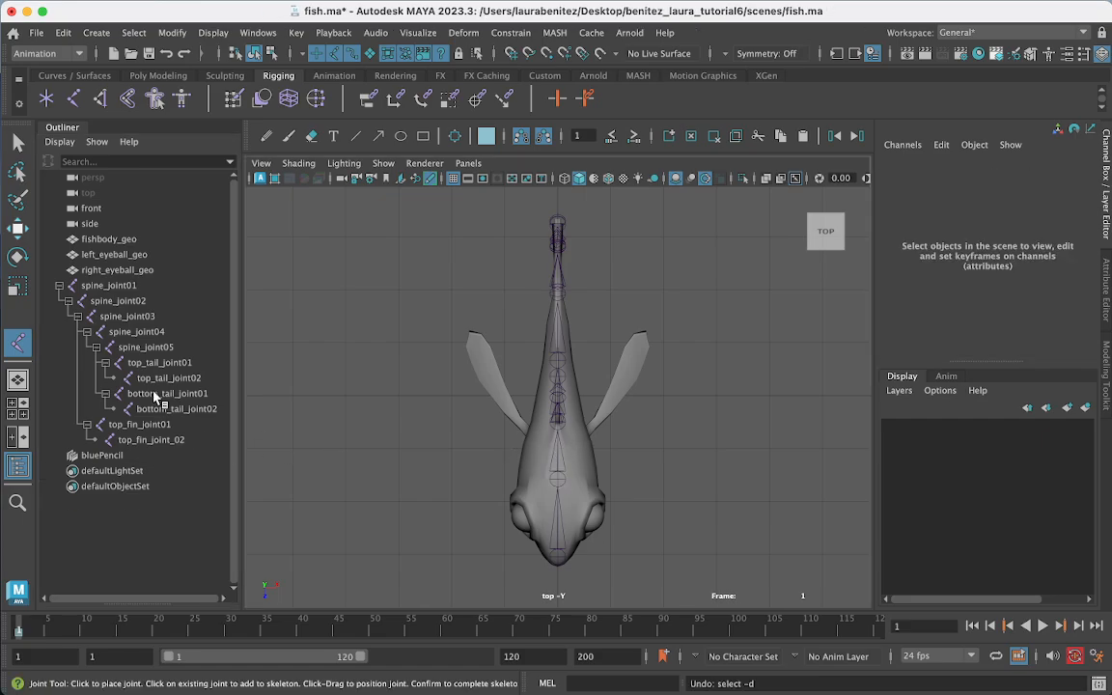
left_click(124, 301)
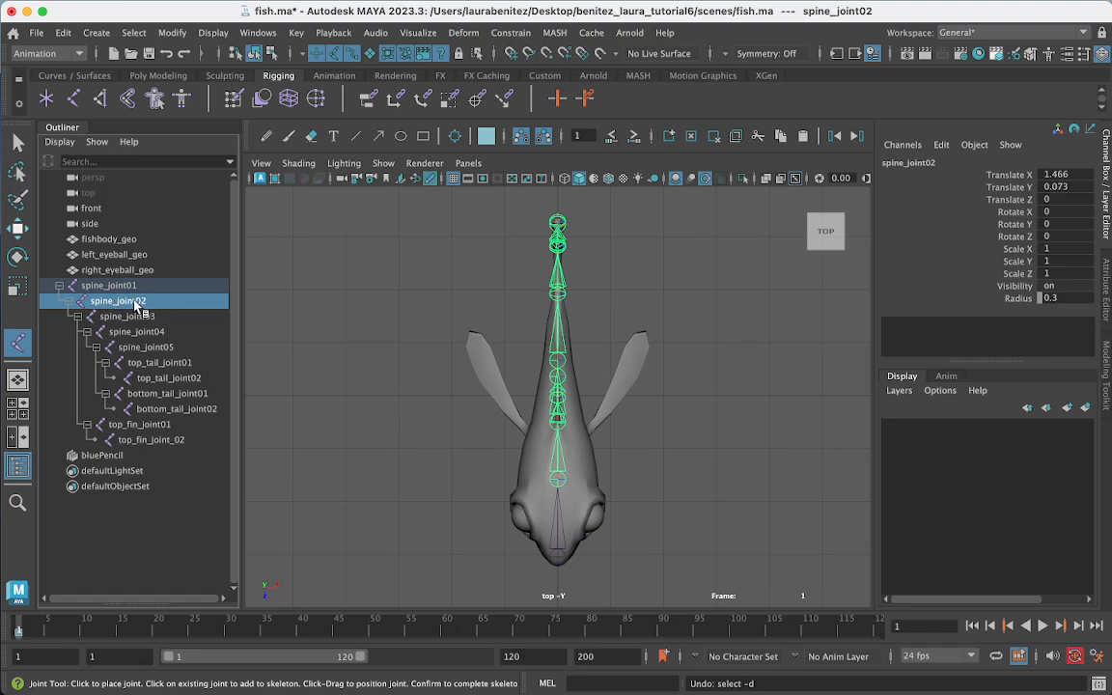
left_click(589, 430)
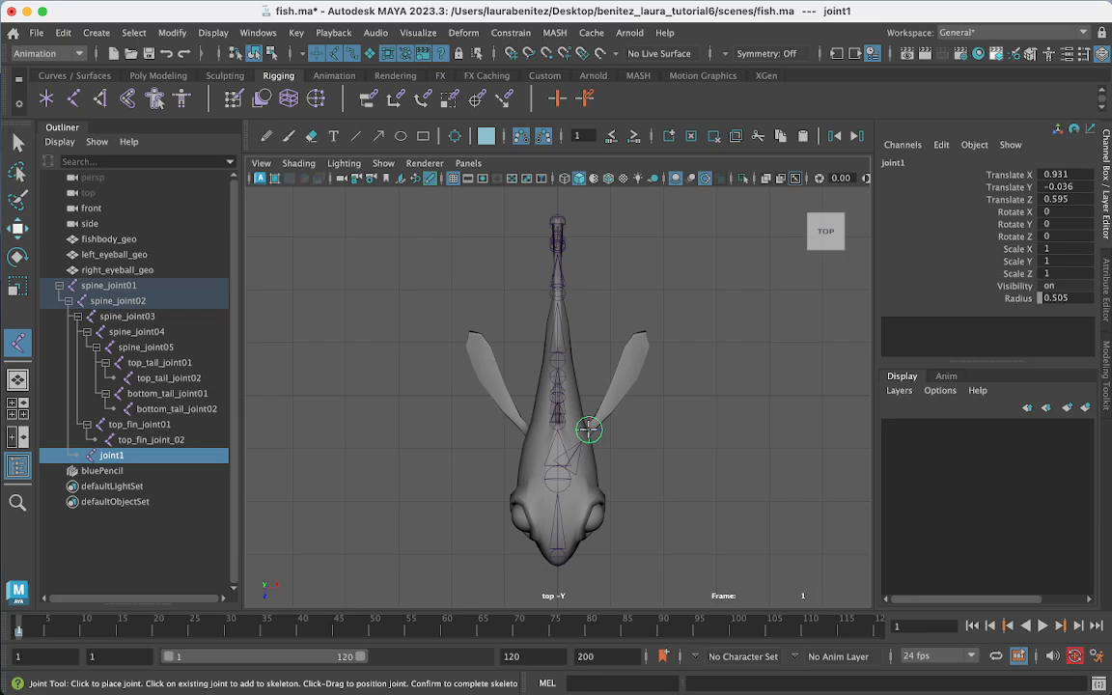
left_click(617, 389)
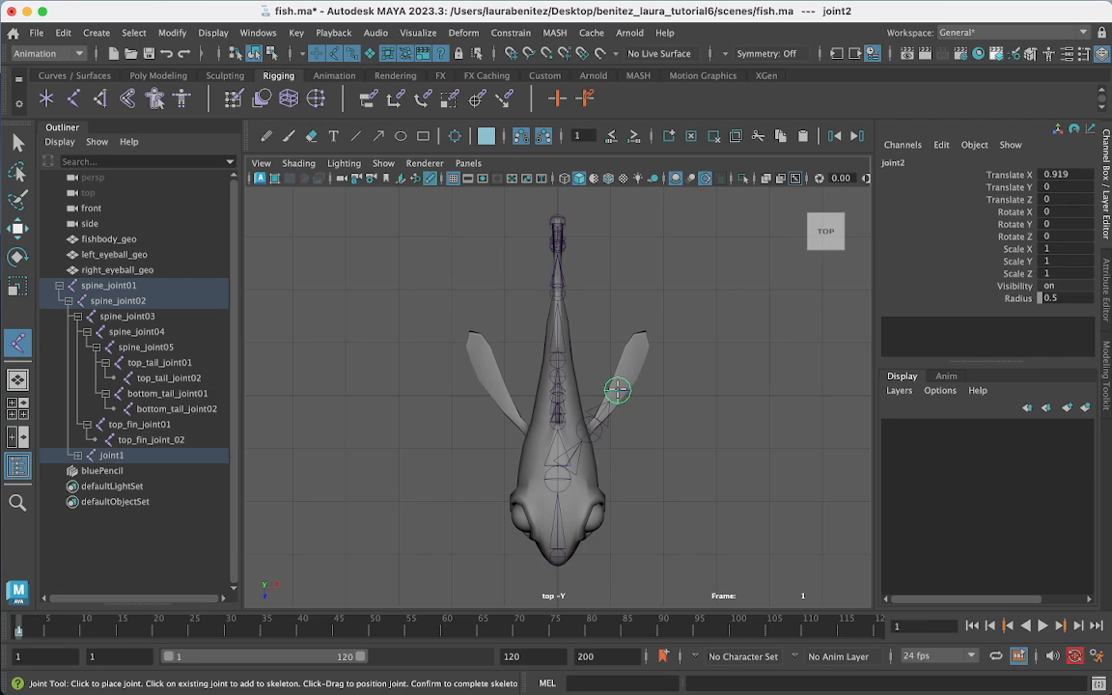
left_click(642, 338)
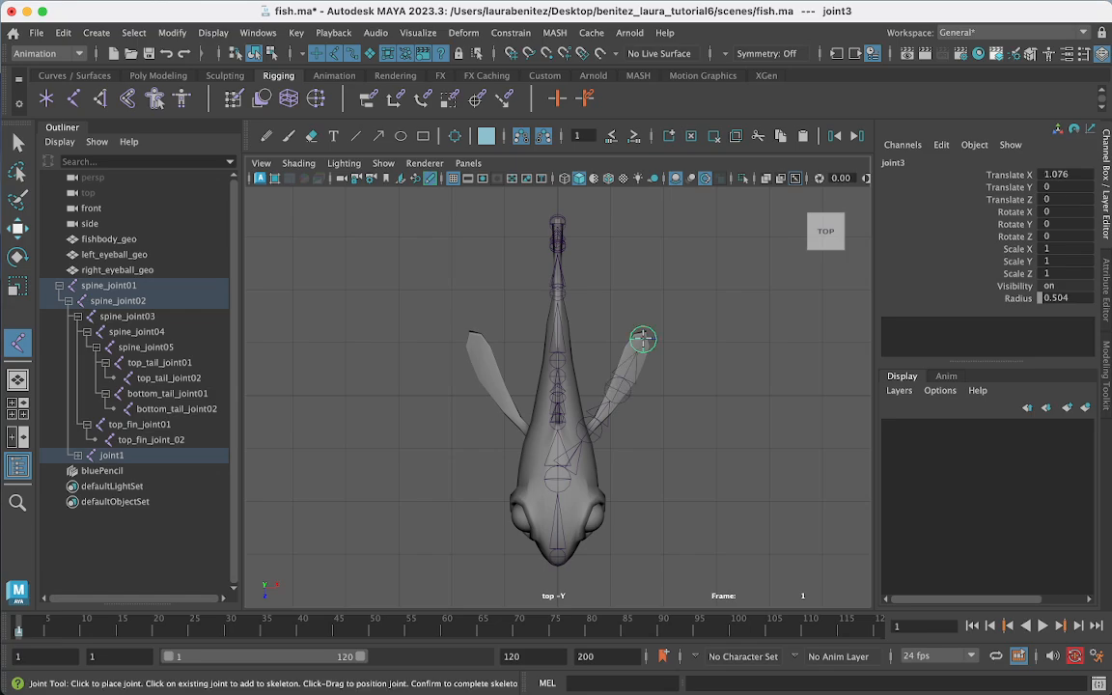
left_click(19, 143)
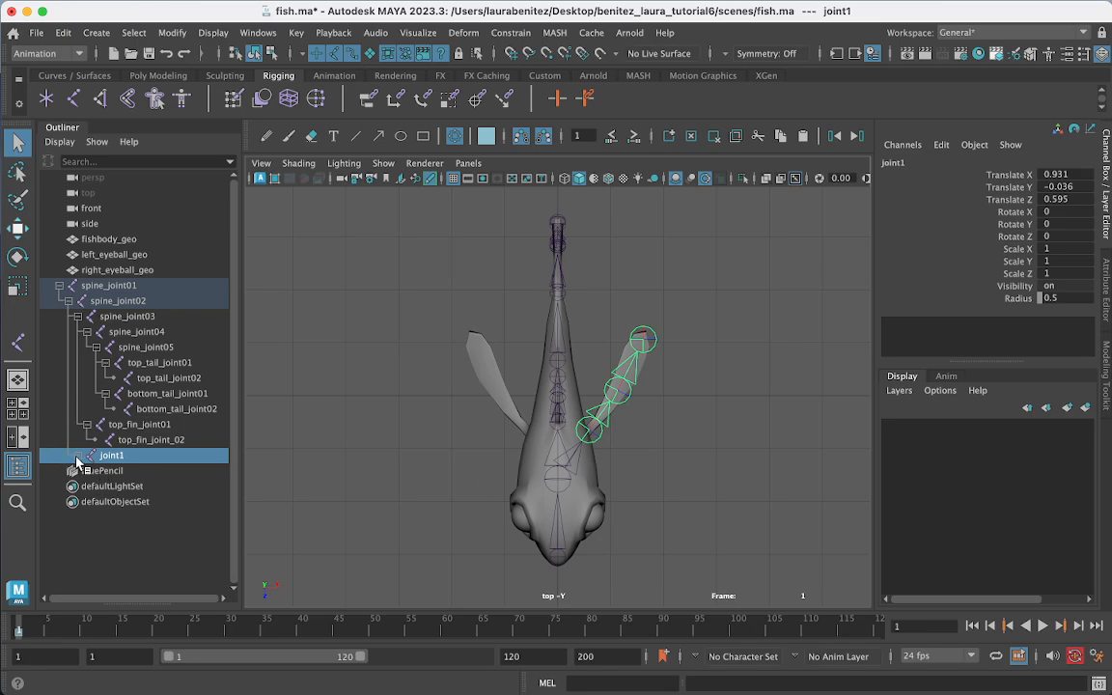
Step: Expand the new fin chain in the hierarchy and rename its base joint left_fin_joint_01
left_click(77, 456)
double_click(123, 456)
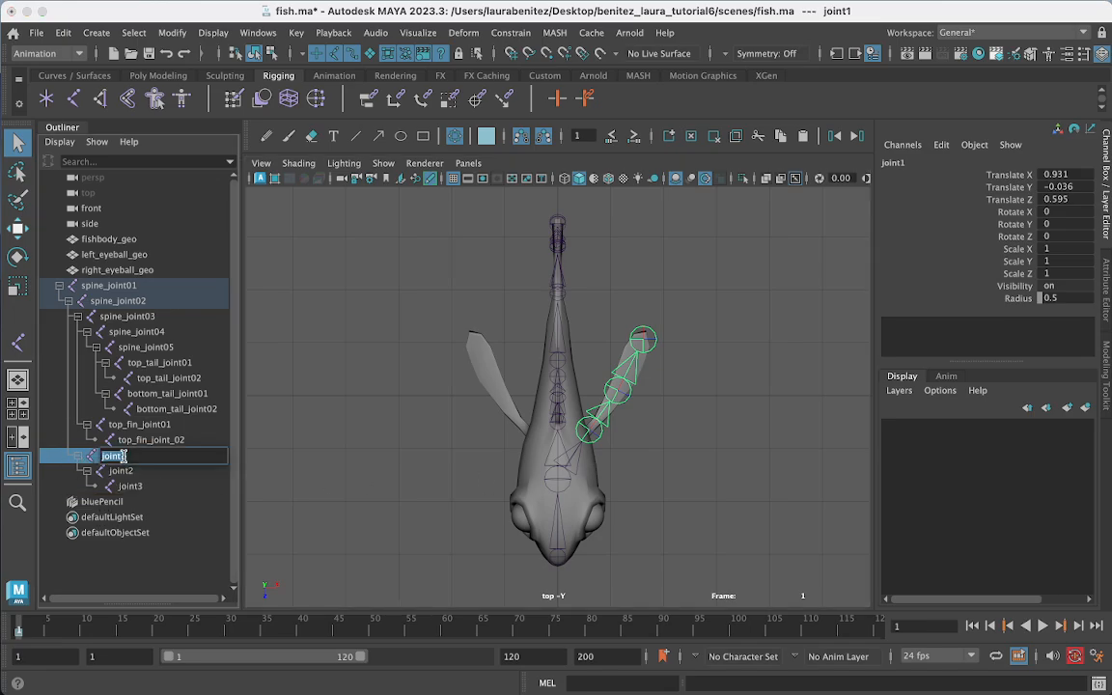
type("left_fin")
type("t")
key("BackSpace")
key("BackSpace")
key("BackSpace")
key("BackSpace")
key("BackSpace")
type("_fin_joint_01")
key("Return")
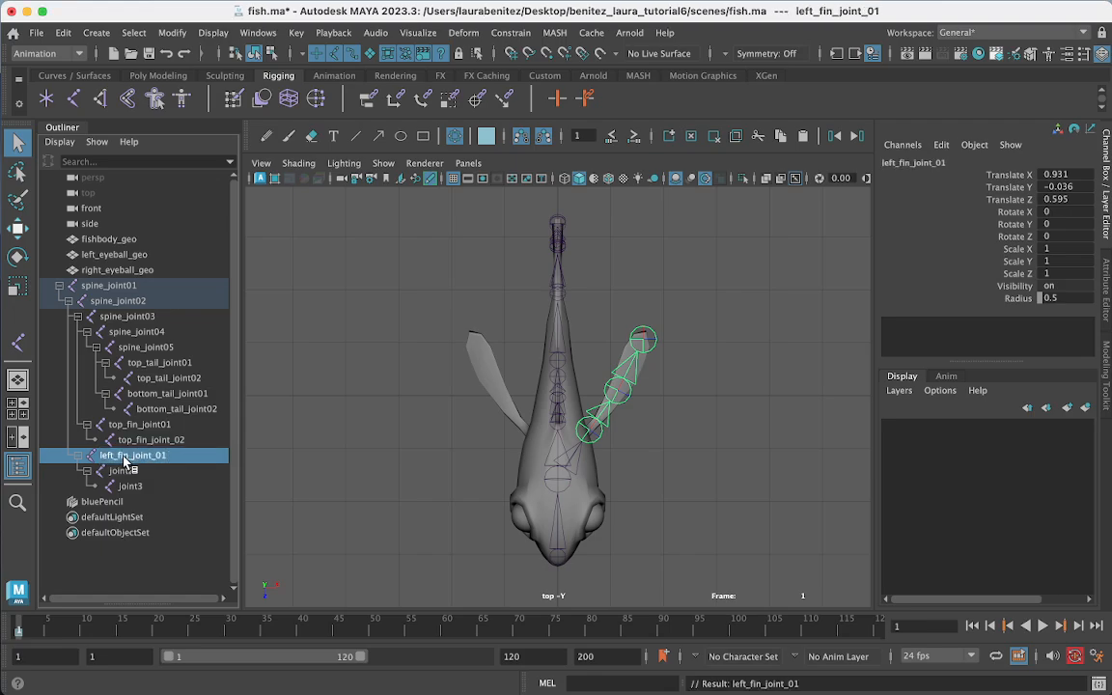
Step: Rename the fin chain's middle and tip joints left_fin_joint_02 and left_fin_joint_03
double_click(123, 470)
type("left")
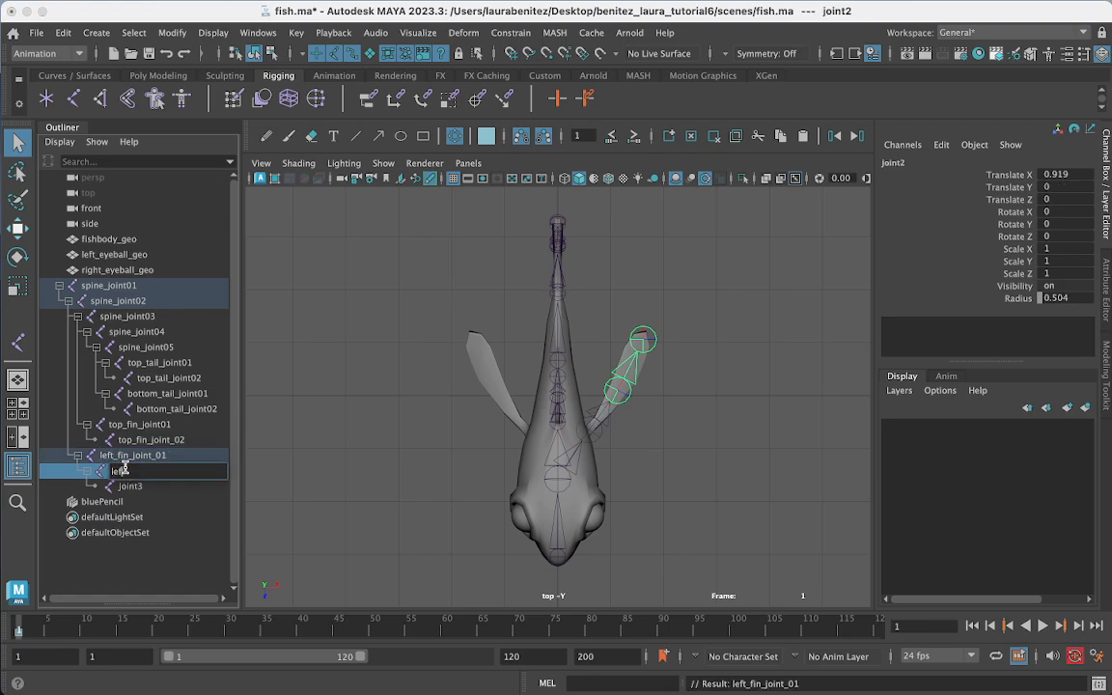
type("_fin_joint_02")
key("Return")
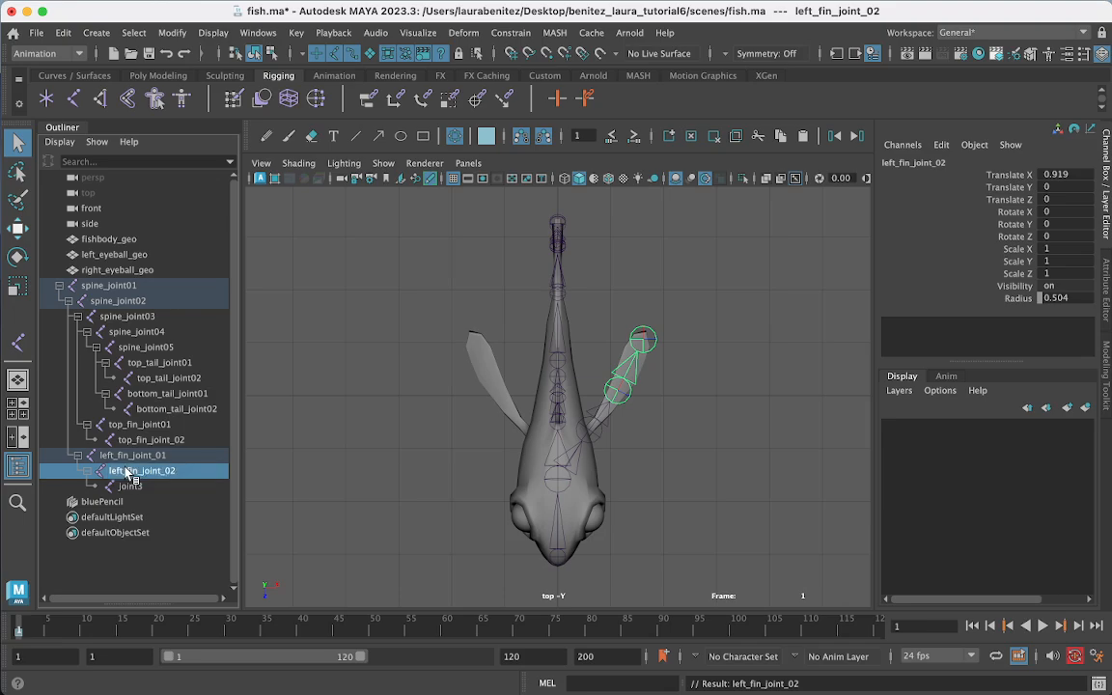
double_click(132, 486)
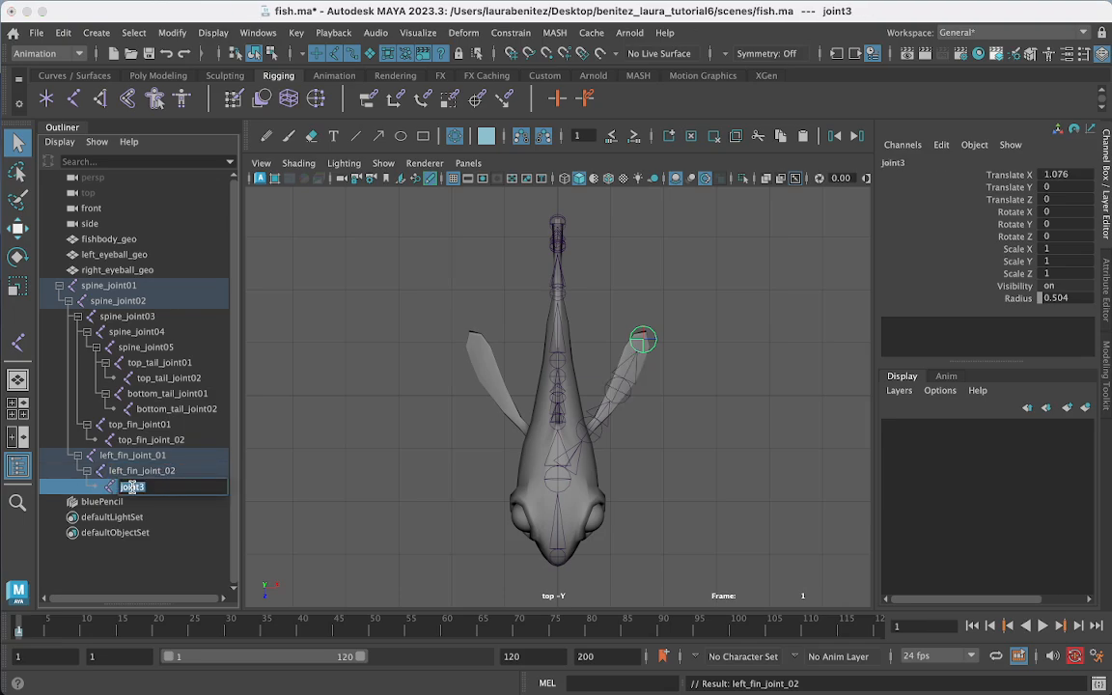
type("left_fin_joint_03")
key("Return")
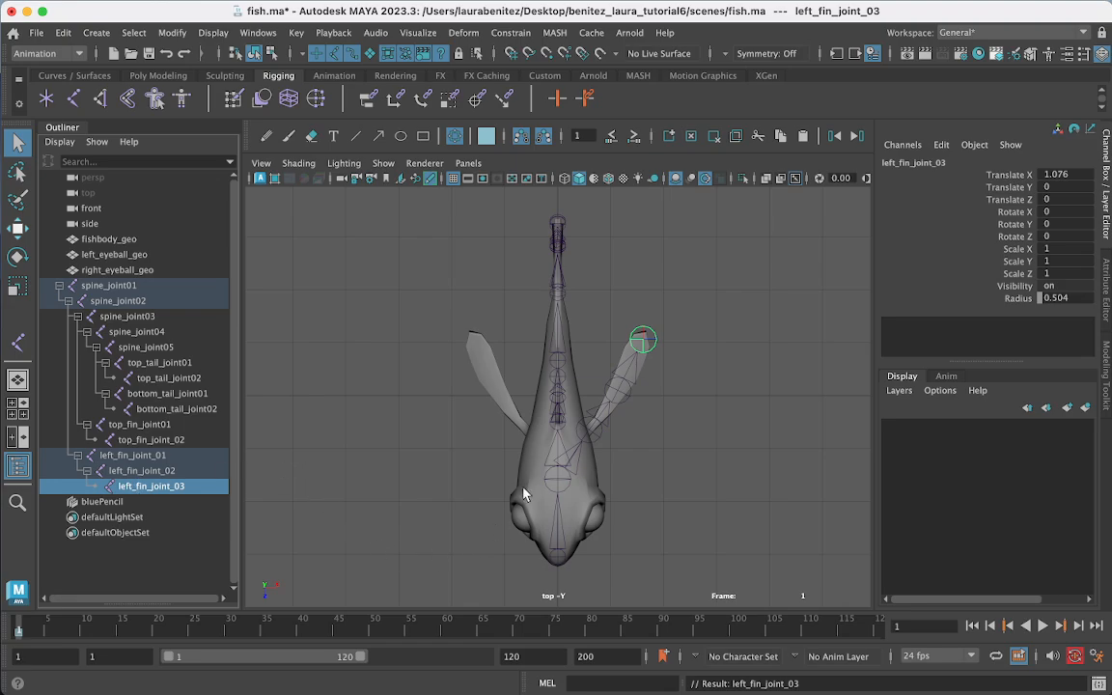
Step: Set the radius of spine_joint02 to 0.3
left_click(567, 479)
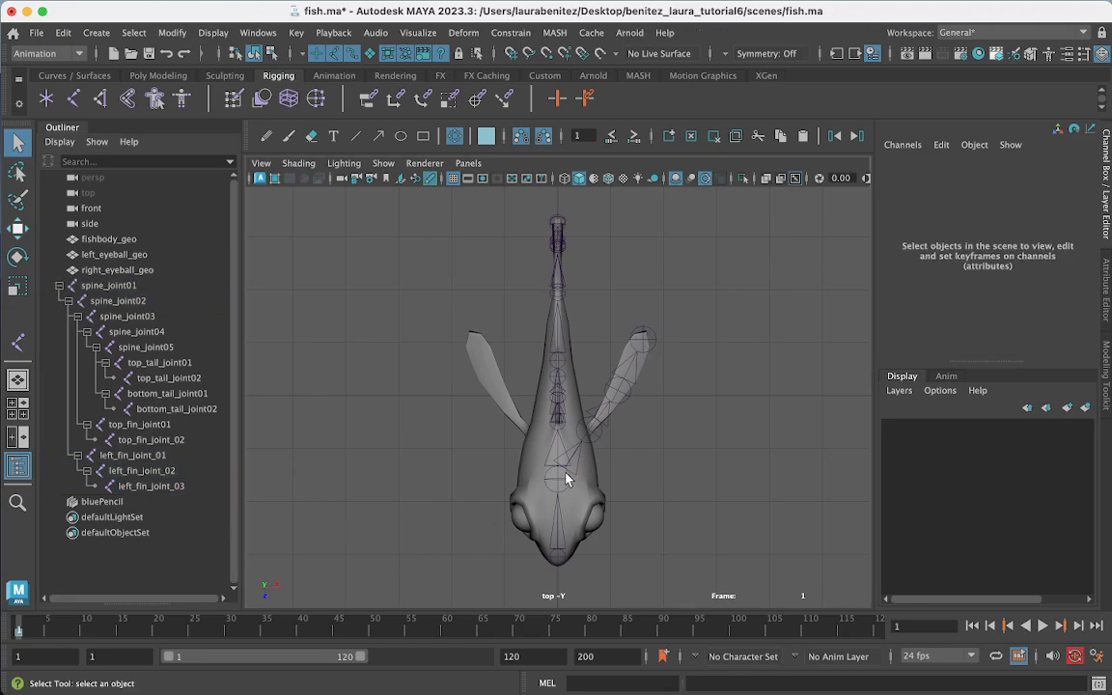
left_click(560, 477)
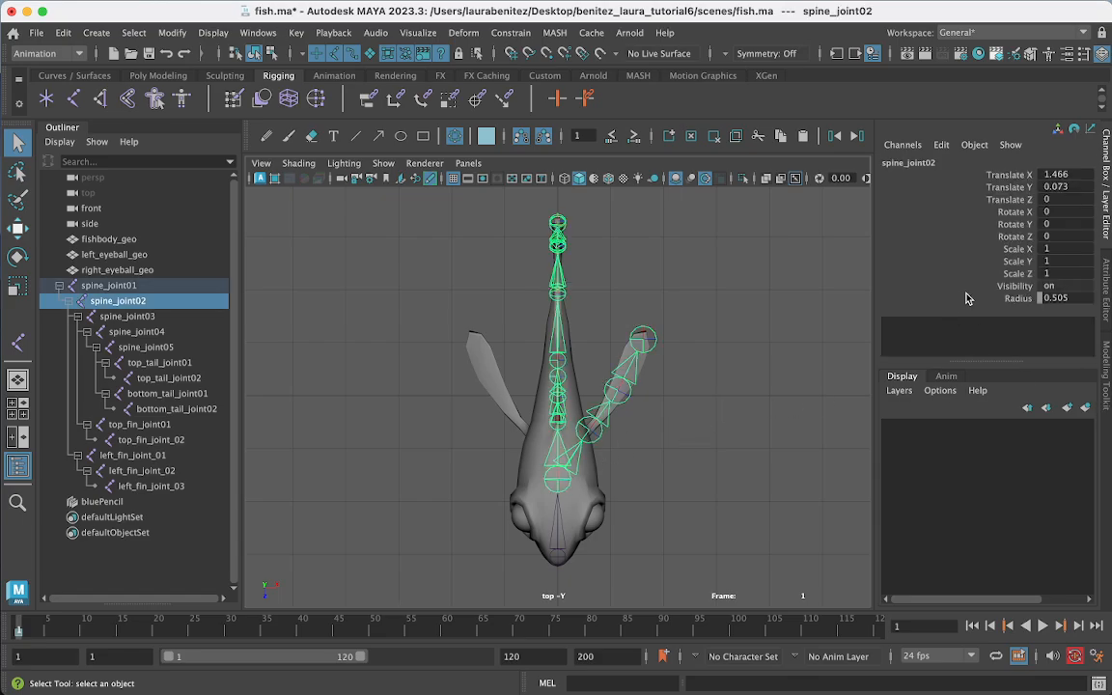
double_click(1057, 298)
type("1")
type("3")
key("Return")
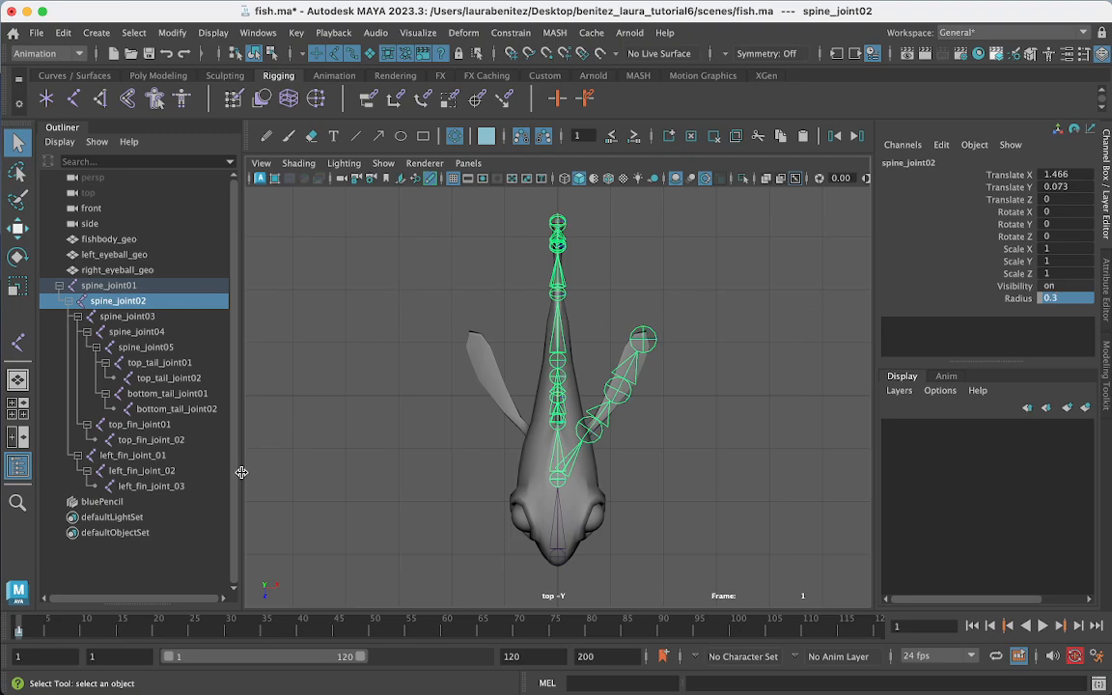
Step: Set the radius of all three left fin joints to 0.3 and clear the selection
left_click(106, 454)
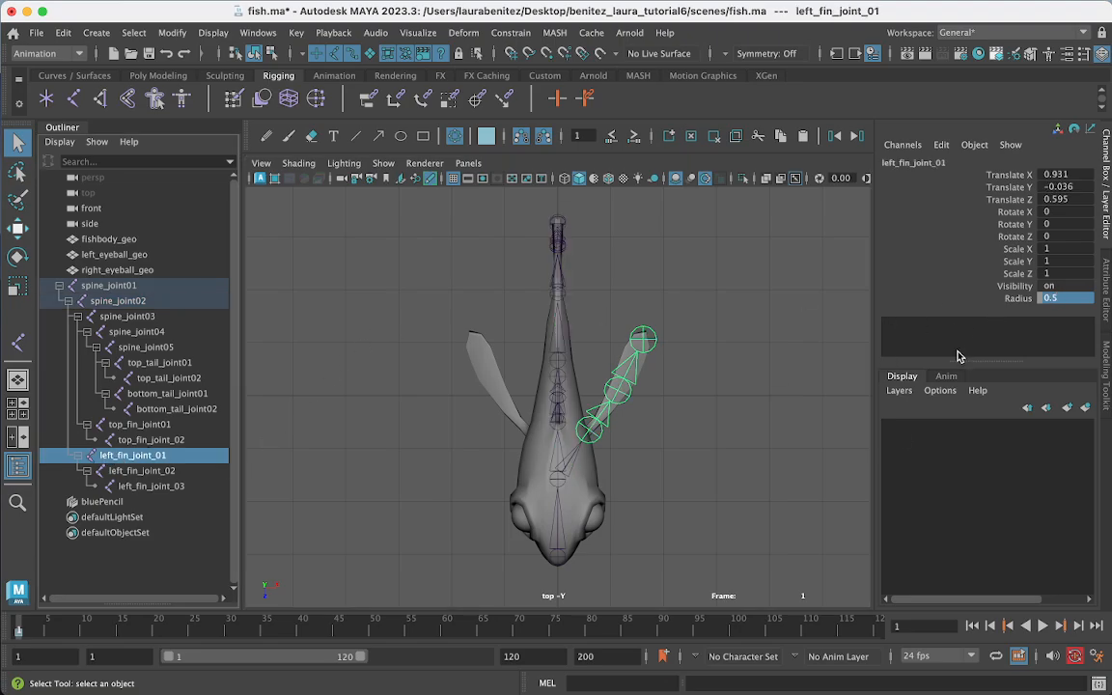
left_click(1069, 298)
type("0.3")
key("Return")
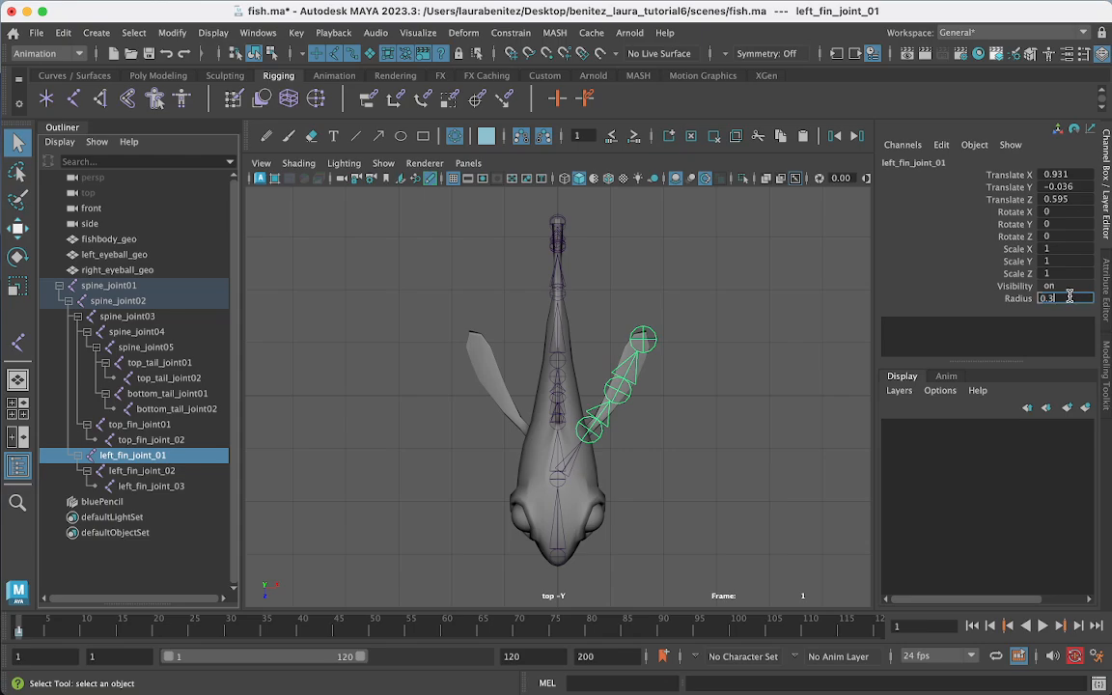
left_click(142, 471)
left_click(1070, 298)
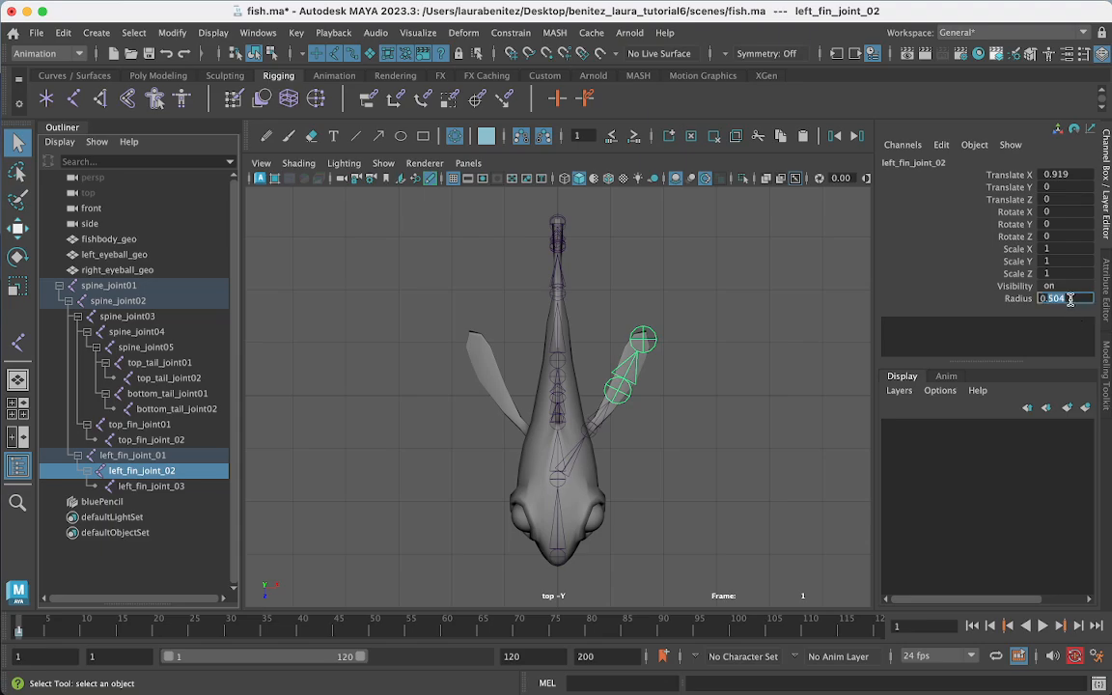
left_click(117, 488)
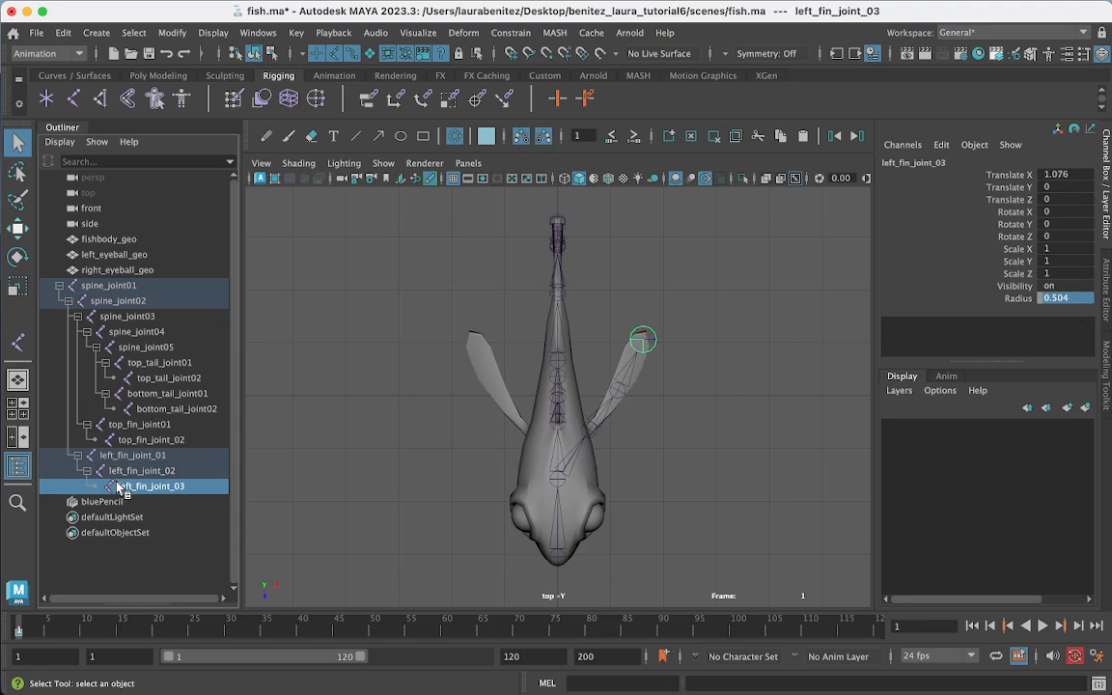
left_click(1067, 298)
type("0.3")
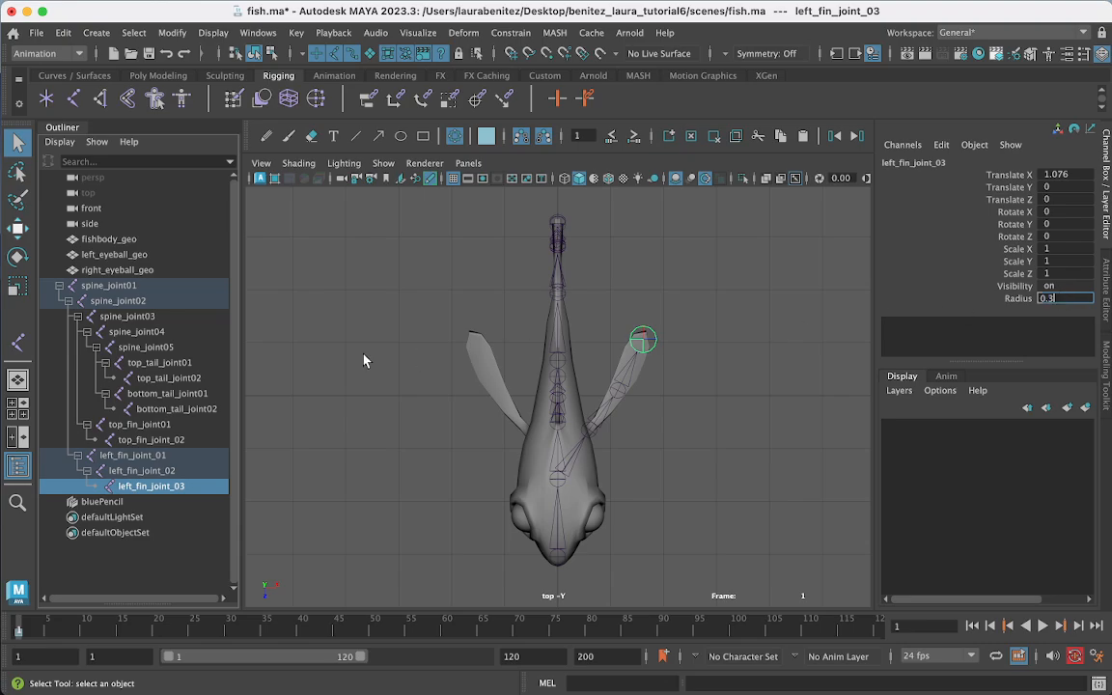
left_click(309, 454)
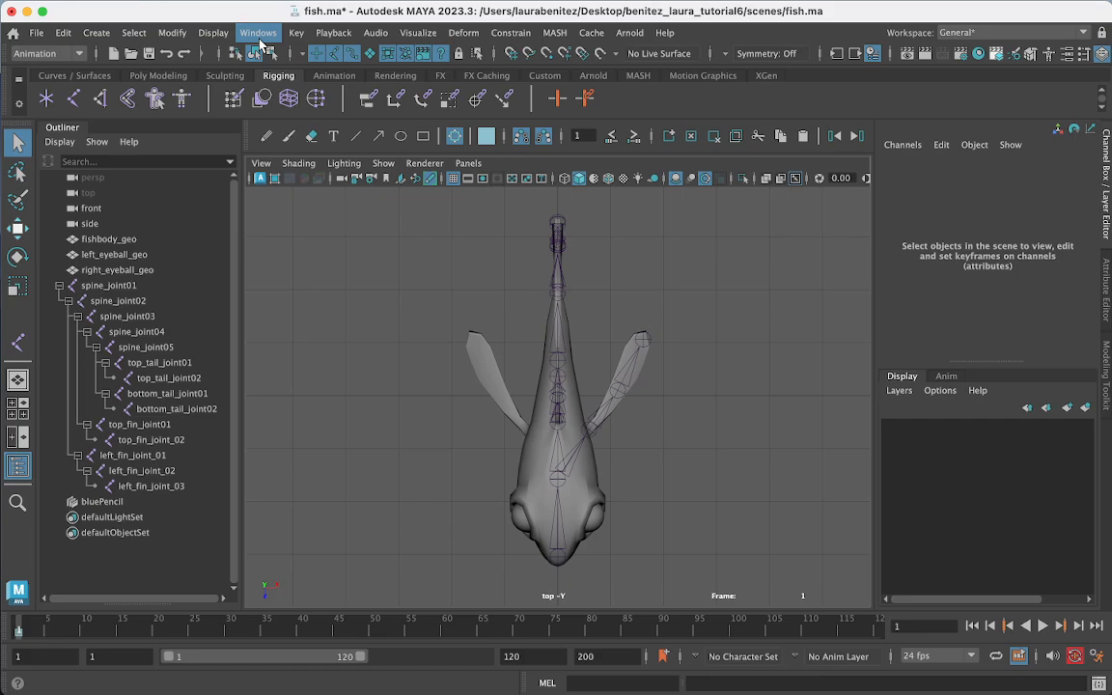
Step: Change the workspace to Rigging and switch to the full top view of the fish
left_click(986, 34)
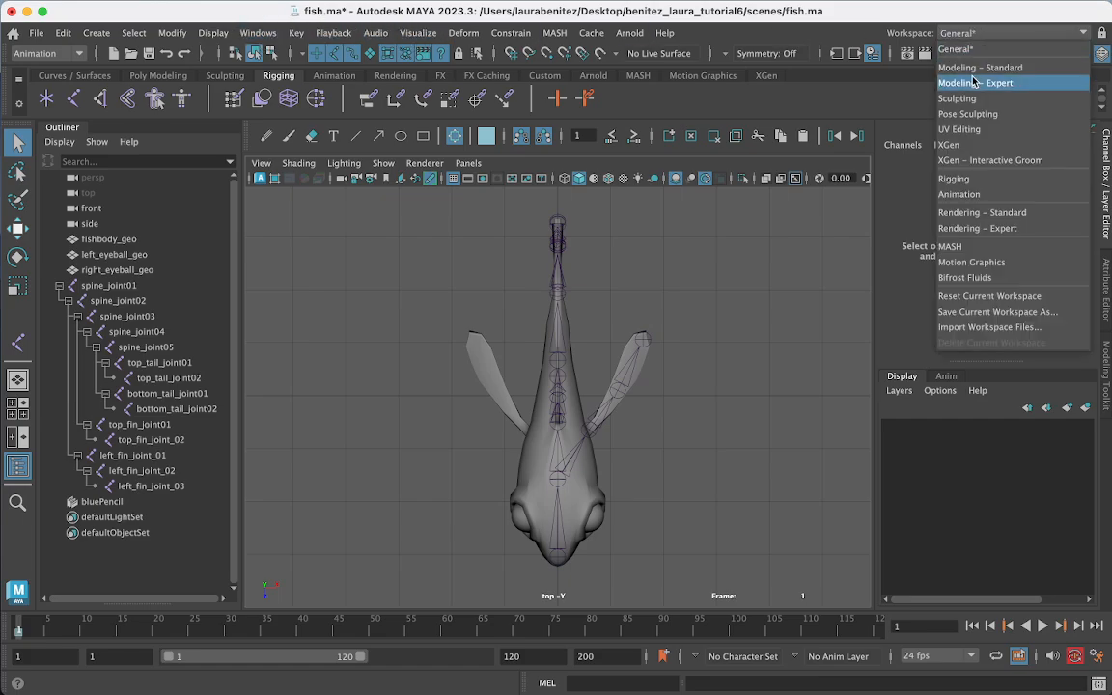
left_click(955, 180)
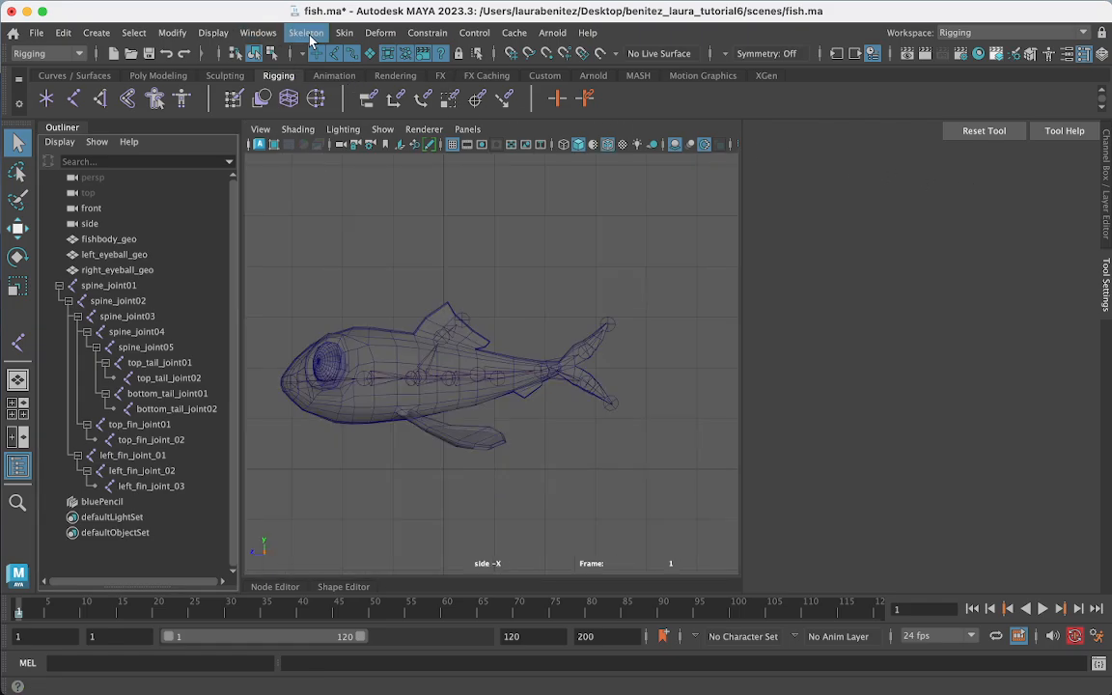
key("space")
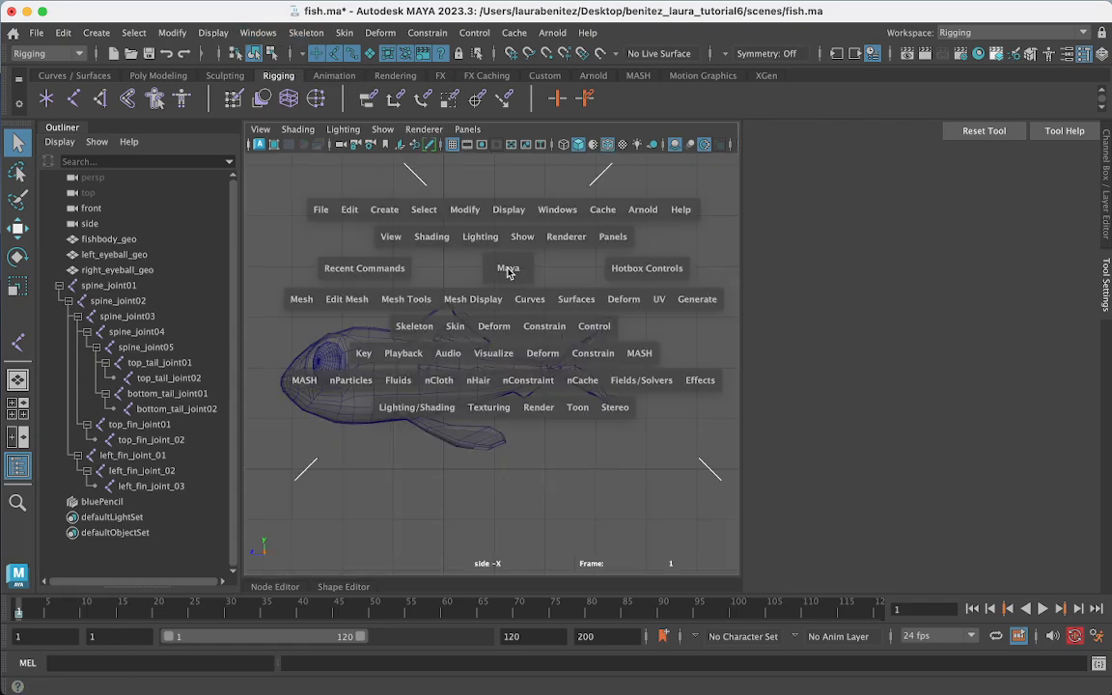
key("space")
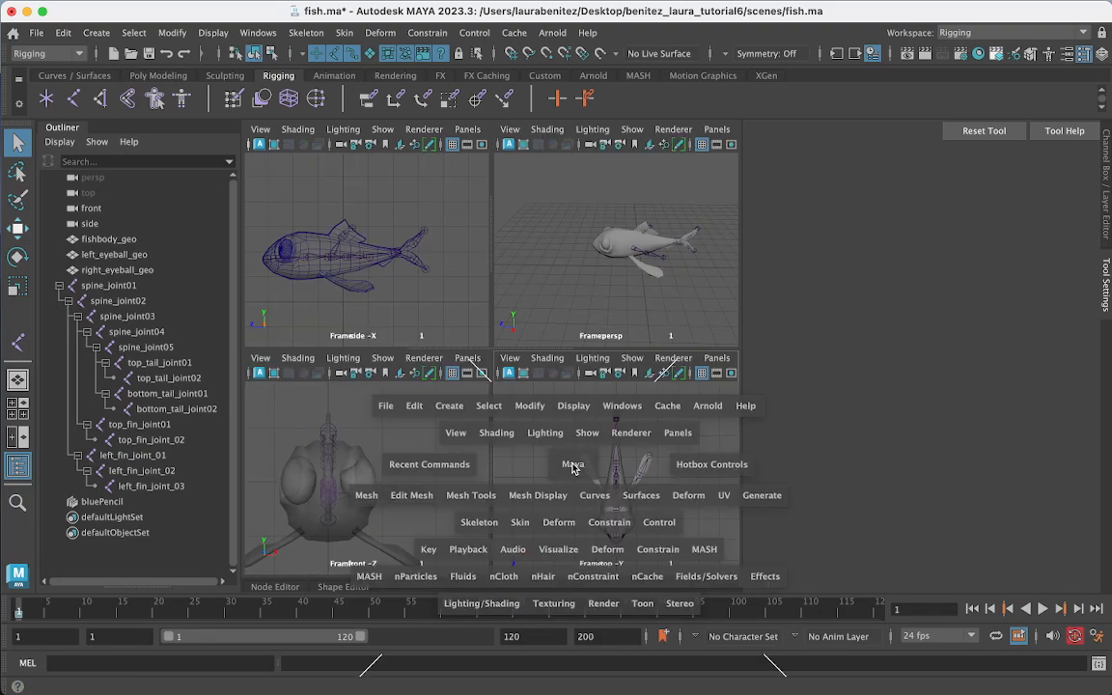
left_click(301, 33)
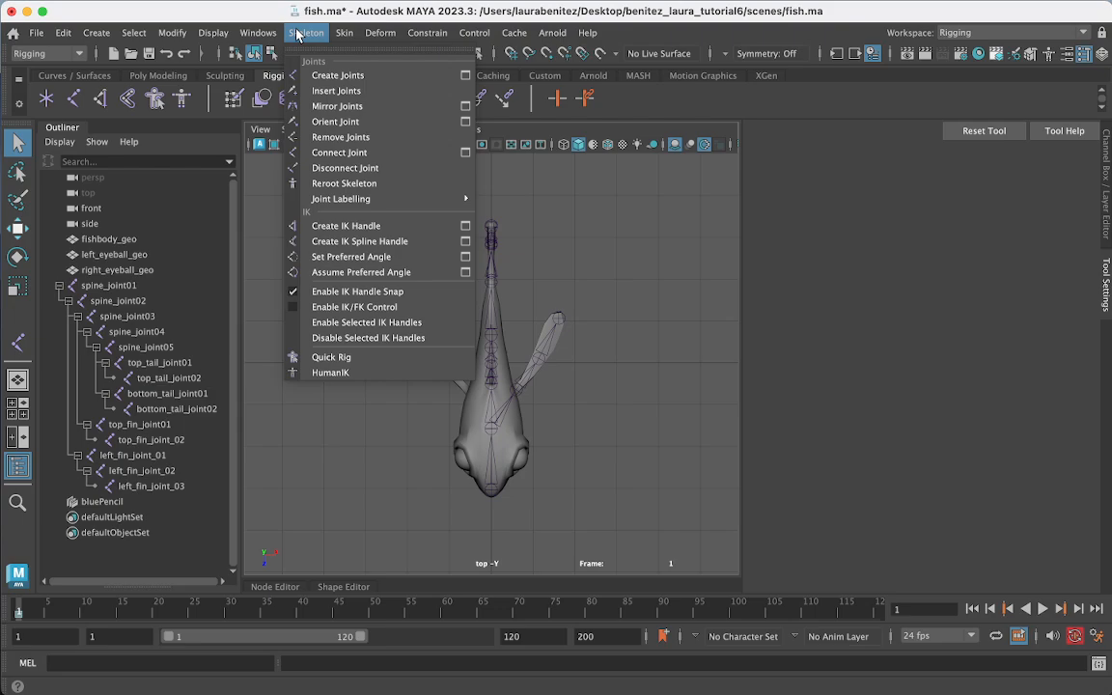
left_click(430, 184)
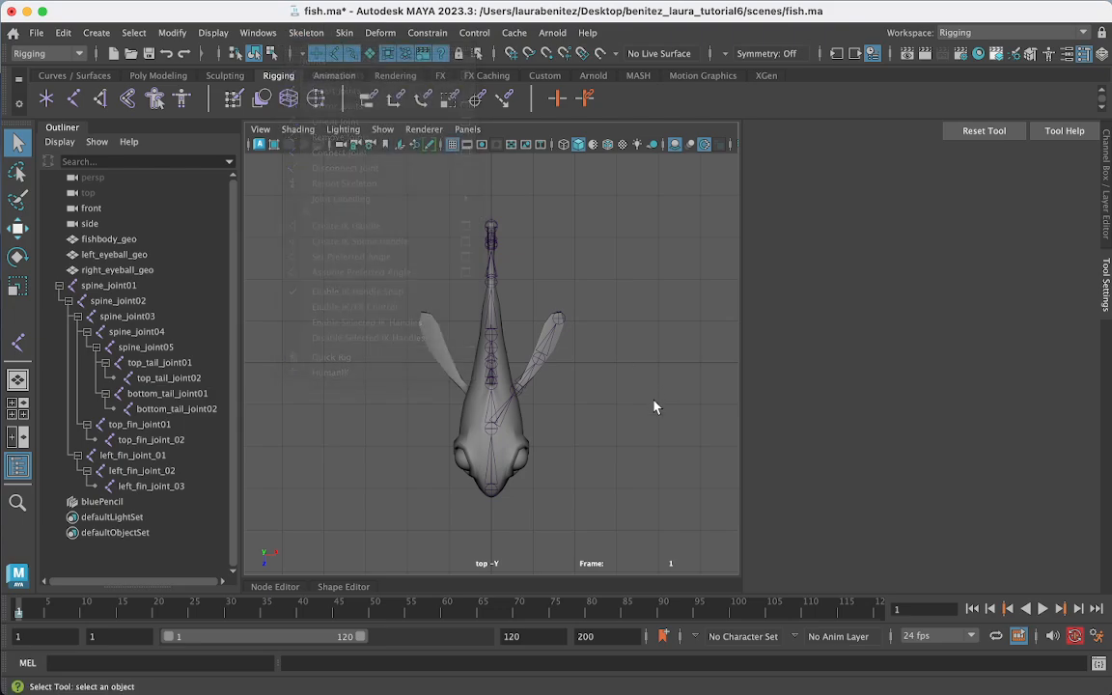
Step: Try mirroring the chain from left_fin_joint_01 onto the right fin with Mirror Joints, and undo it
left_click(518, 395)
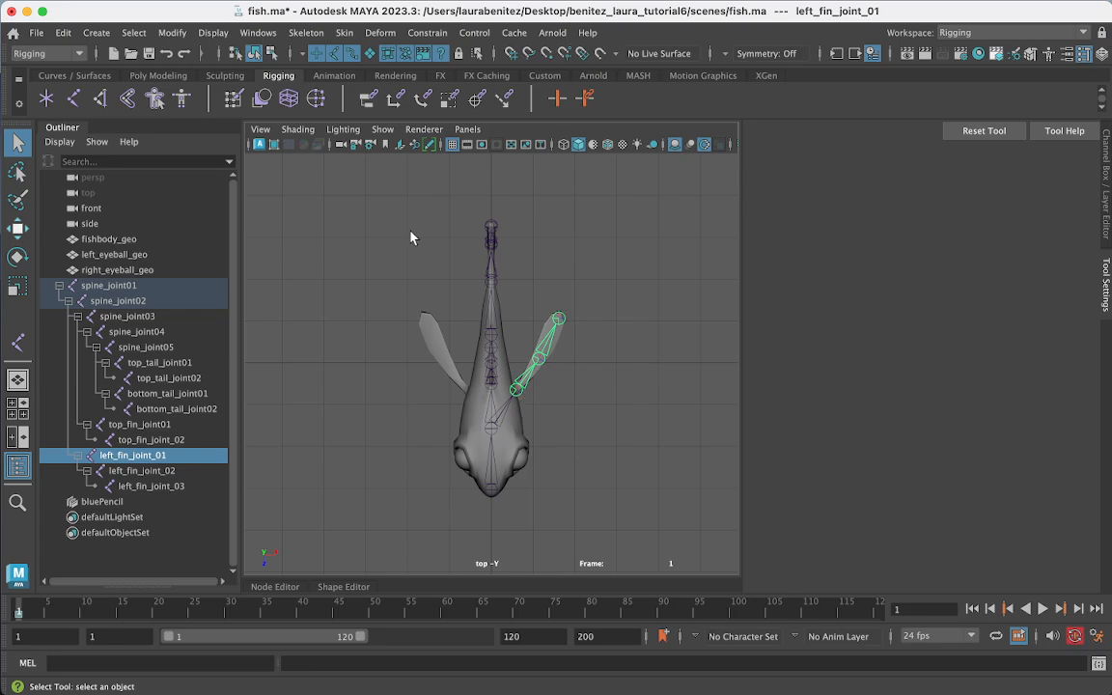
left_click(305, 32)
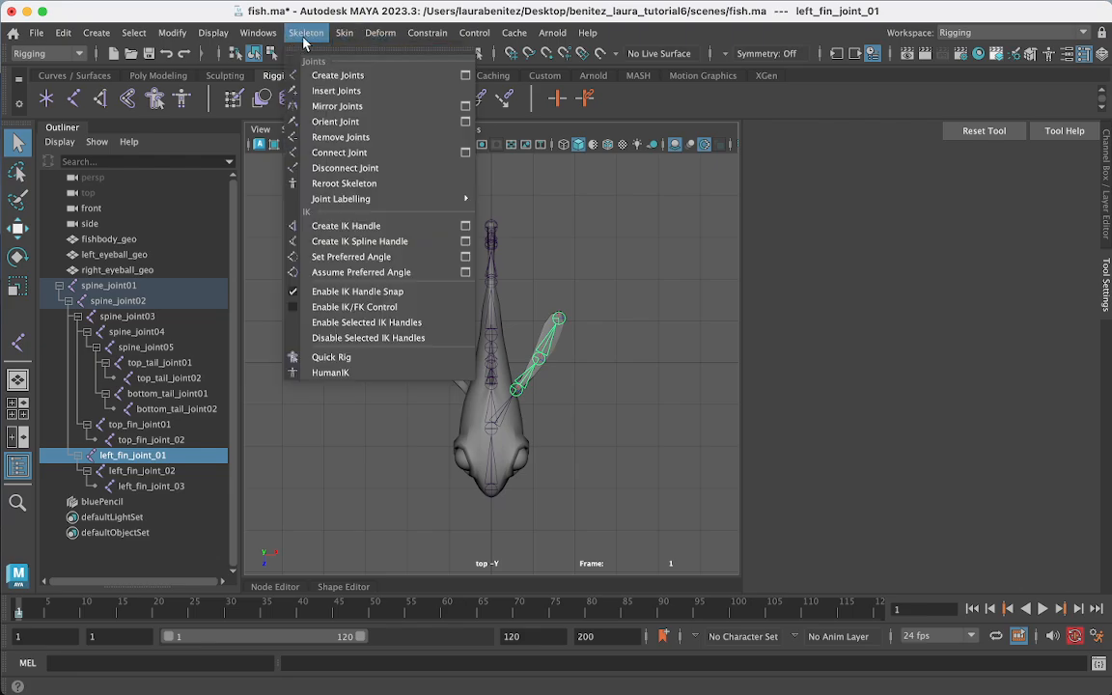
left_click(369, 106)
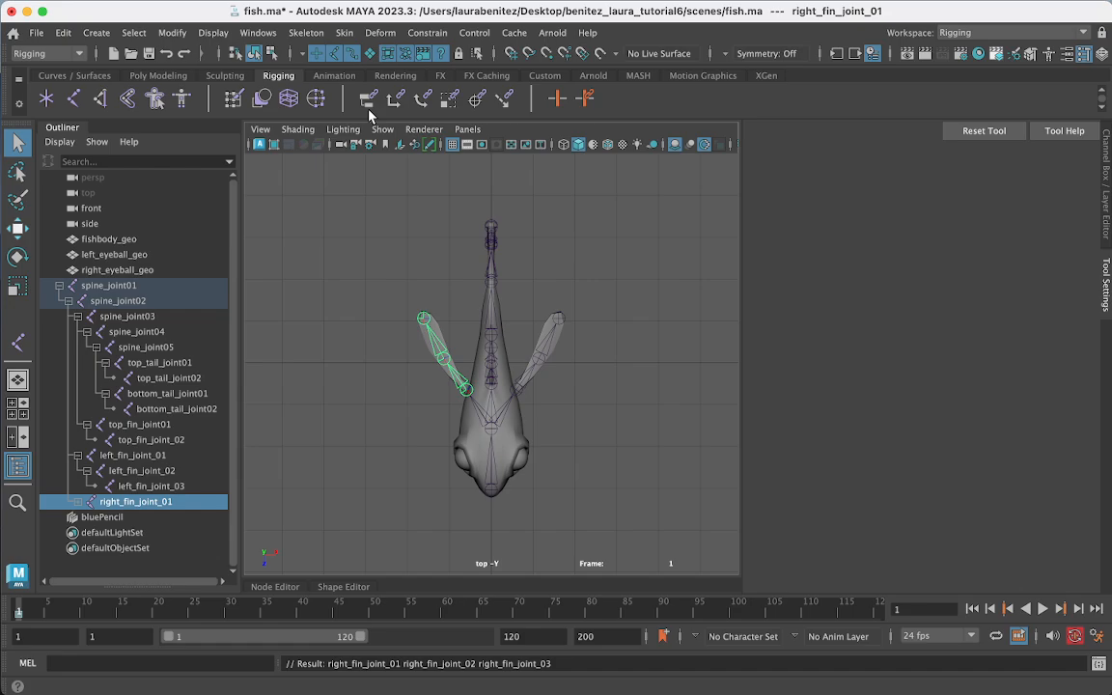
key("super+z")
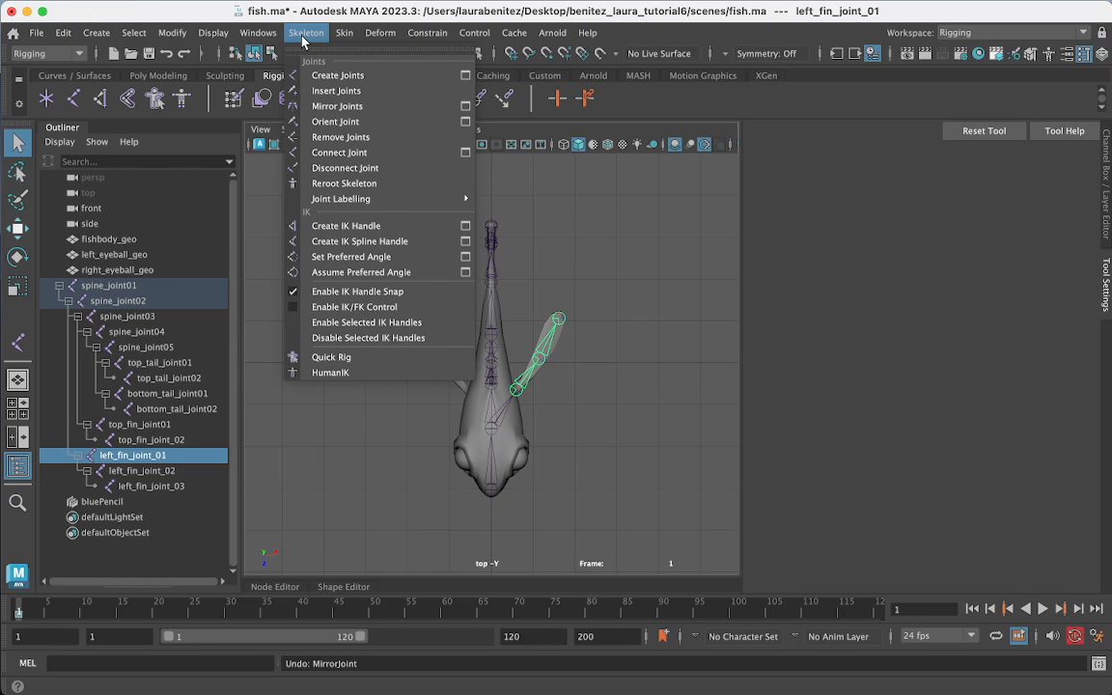
Step: Open the Mirror Joints options for left_fin_joint_01 and move the dialog clear of the fish
left_click(466, 108)
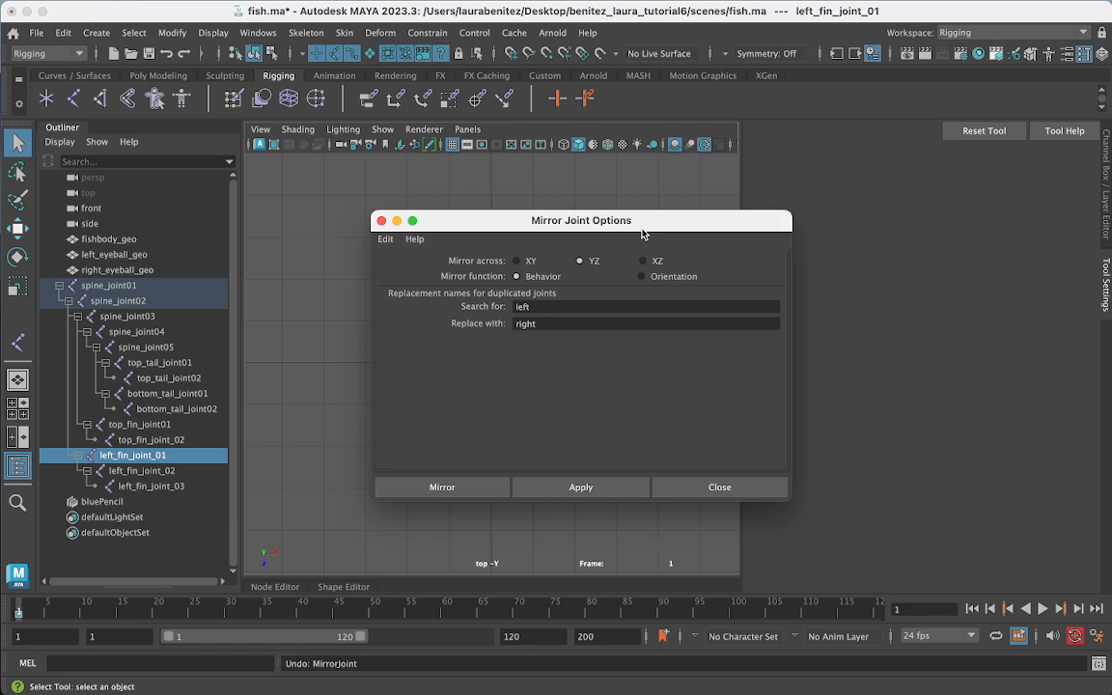
left_click_drag(643, 233, 919, 274)
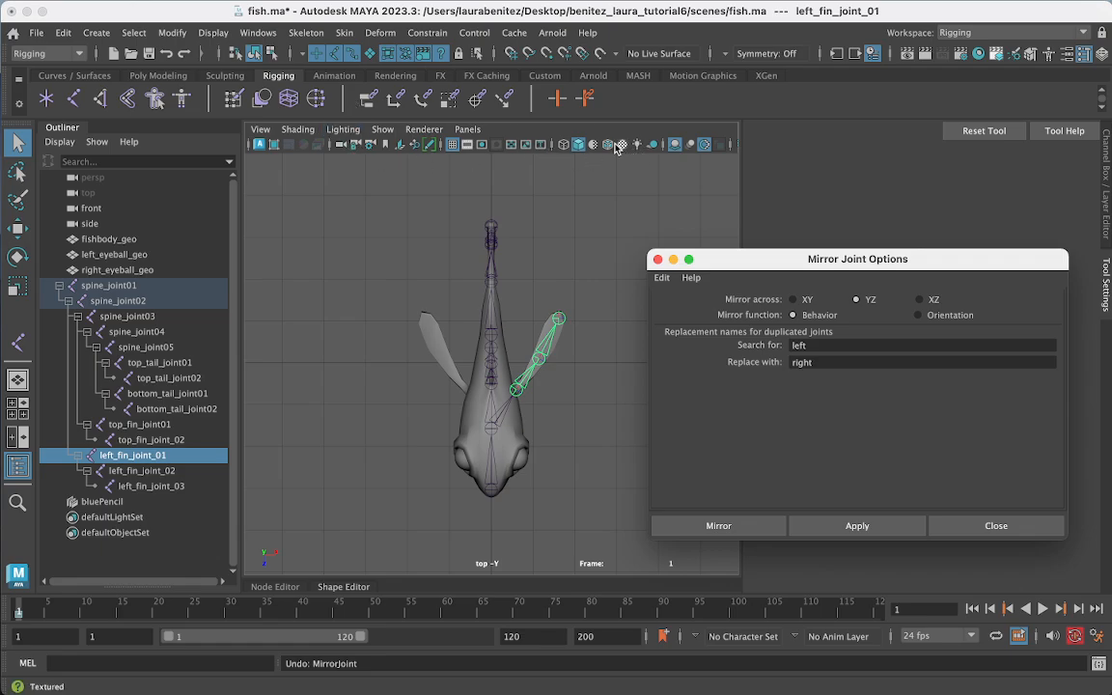
Step: Sketch Blue Pencil notes in the top view: an axis arrow, a Z label and a long arrow along the fish's spine
left_click(430, 144)
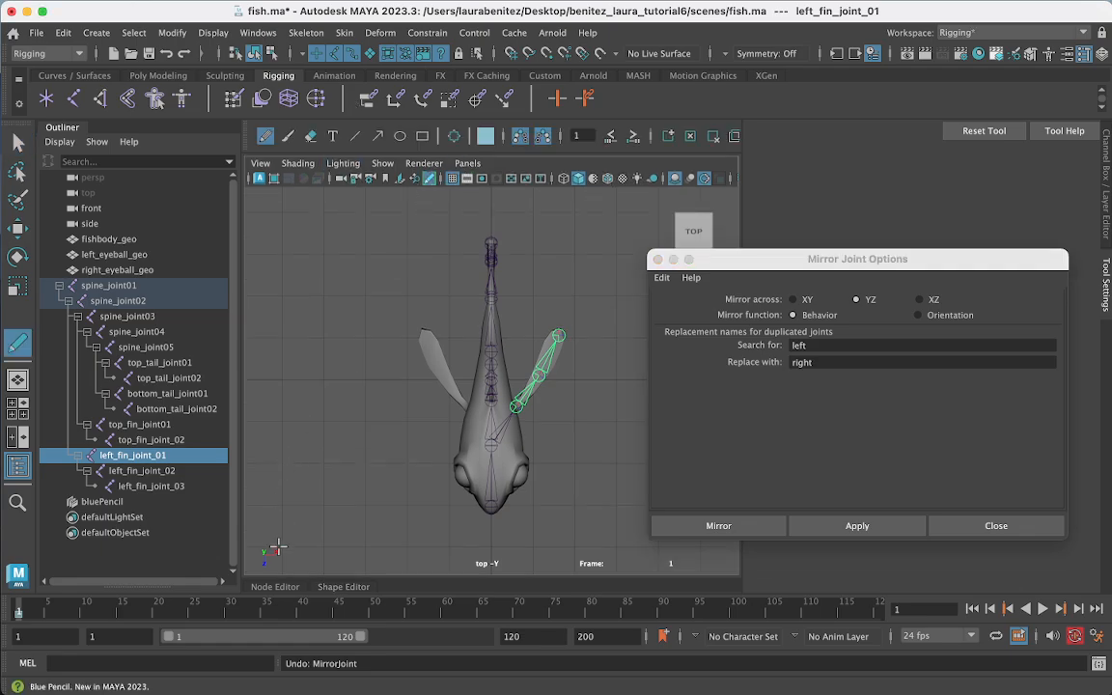
mouse_move(282, 523)
left_mouse_down()
mouse_move(287, 567)
mouse_move(337, 568)
mouse_move(343, 557)
left_mouse_up()
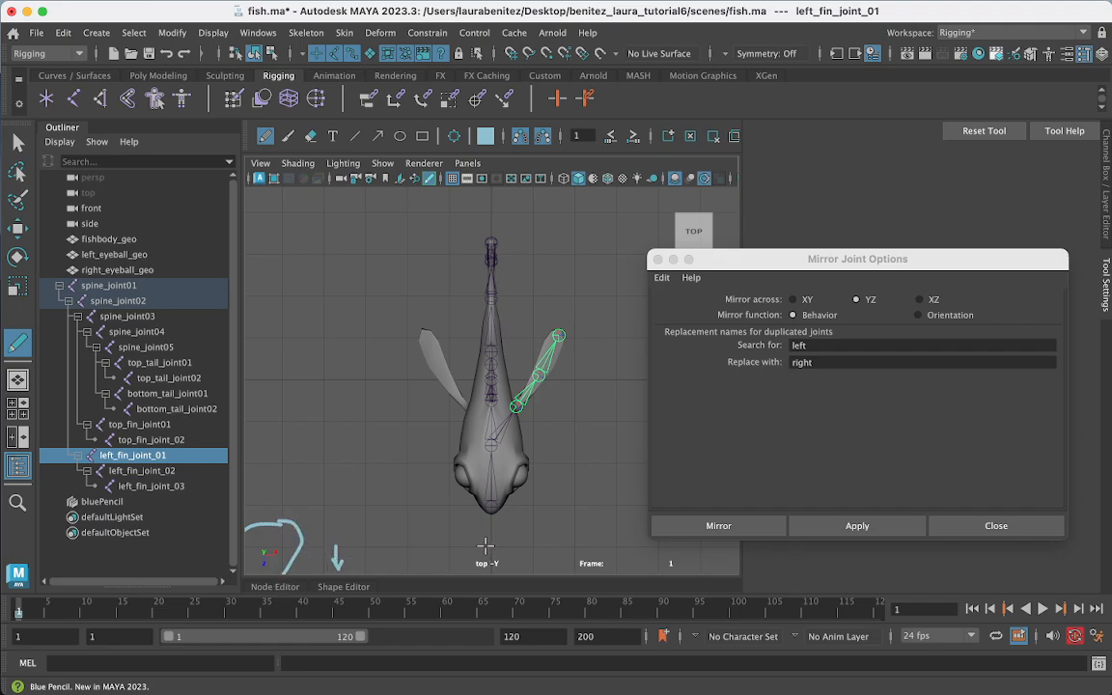
mouse_move(483, 539)
left_mouse_down()
mouse_move(505, 539)
mouse_move(485, 559)
mouse_move(510, 560)
left_mouse_up()
mouse_move(492, 510)
left_mouse_down()
mouse_move(489, 211)
mouse_move(474, 224)
mouse_move(494, 231)
left_mouse_up()
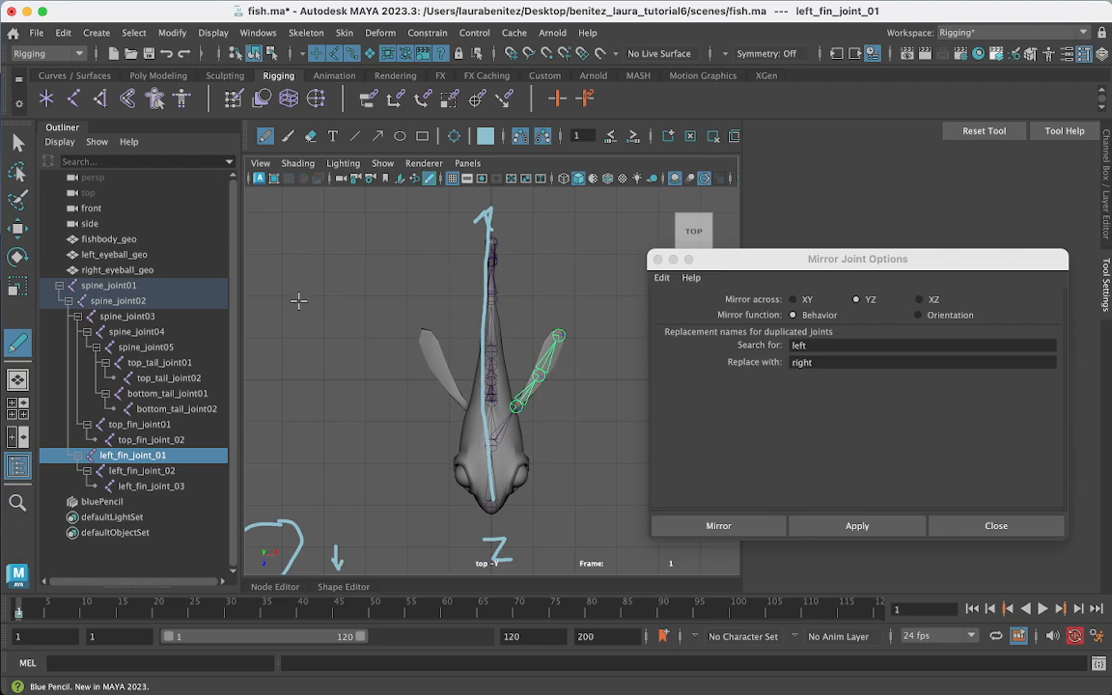
Step: Sketch a framed side-view fish with a Z label and direction arrows beside the model, and clear the Blue Pencil drawing
mouse_move(312, 291)
left_mouse_down()
mouse_move(268, 317)
mouse_move(364, 334)
mouse_move(378, 311)
mouse_move(329, 290)
left_mouse_up()
mouse_move(380, 320)
left_mouse_down()
mouse_move(422, 286)
mouse_move(426, 331)
mouse_move(391, 314)
left_mouse_up()
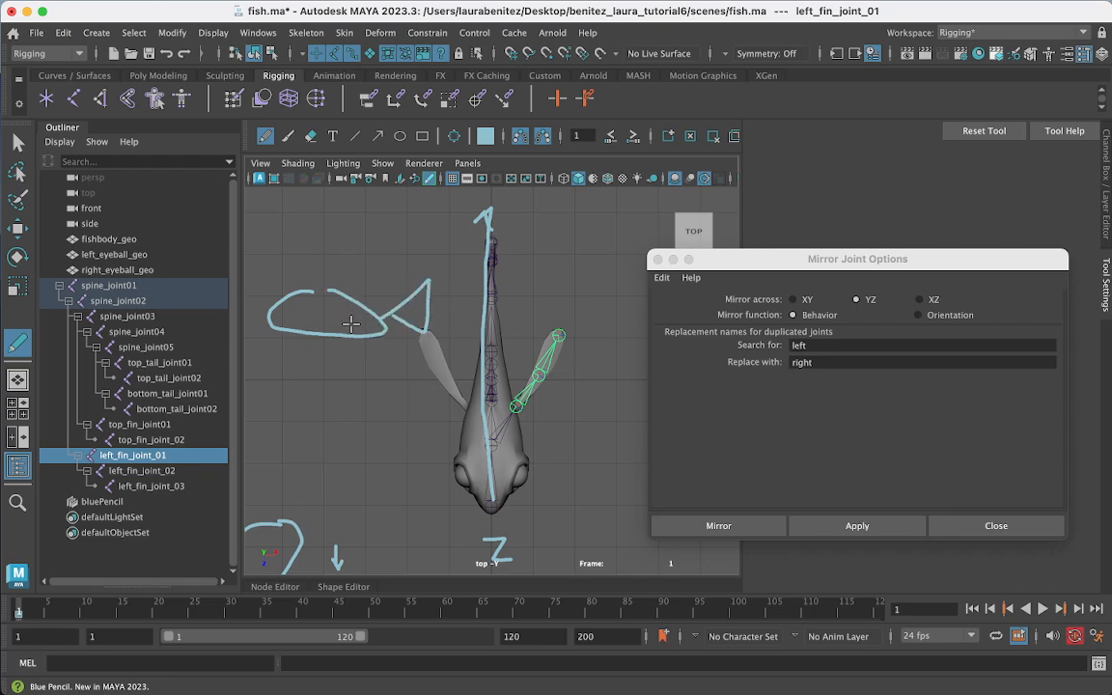
mouse_move(261, 229)
left_mouse_down()
mouse_move(251, 370)
mouse_move(422, 385)
mouse_move(425, 231)
mouse_move(261, 231)
left_mouse_up()
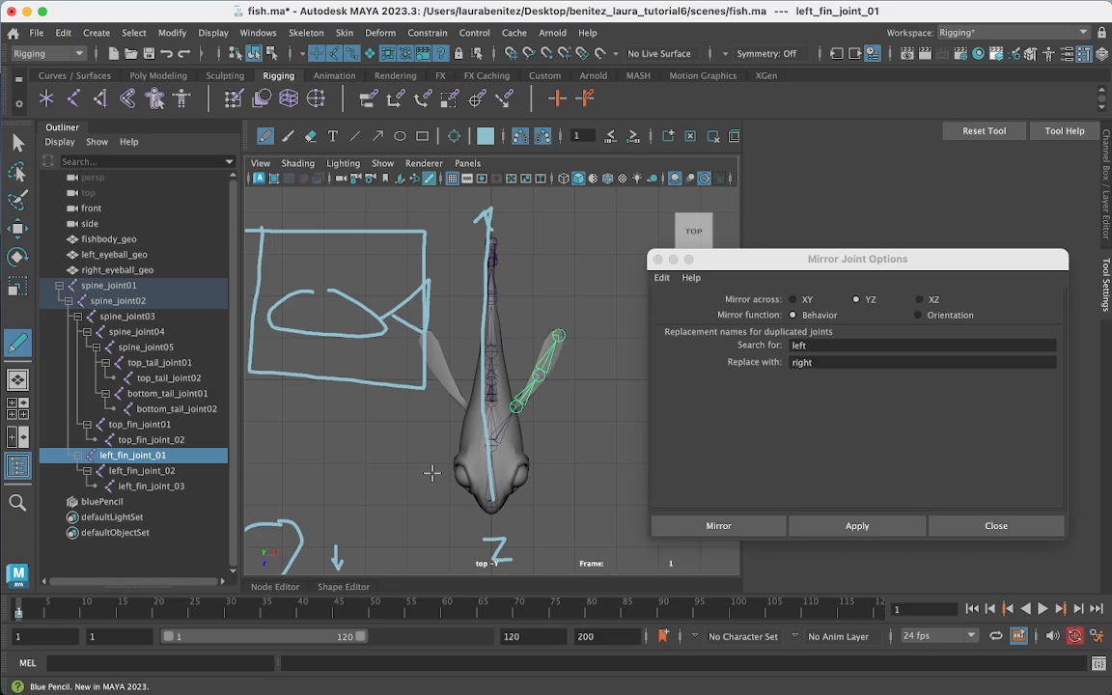
mouse_move(253, 396)
left_mouse_down()
mouse_move(373, 405)
mouse_move(386, 411)
mouse_move(376, 434)
left_mouse_up()
mouse_move(299, 435)
left_mouse_down()
mouse_move(344, 435)
mouse_move(313, 449)
mouse_move(359, 447)
left_mouse_up()
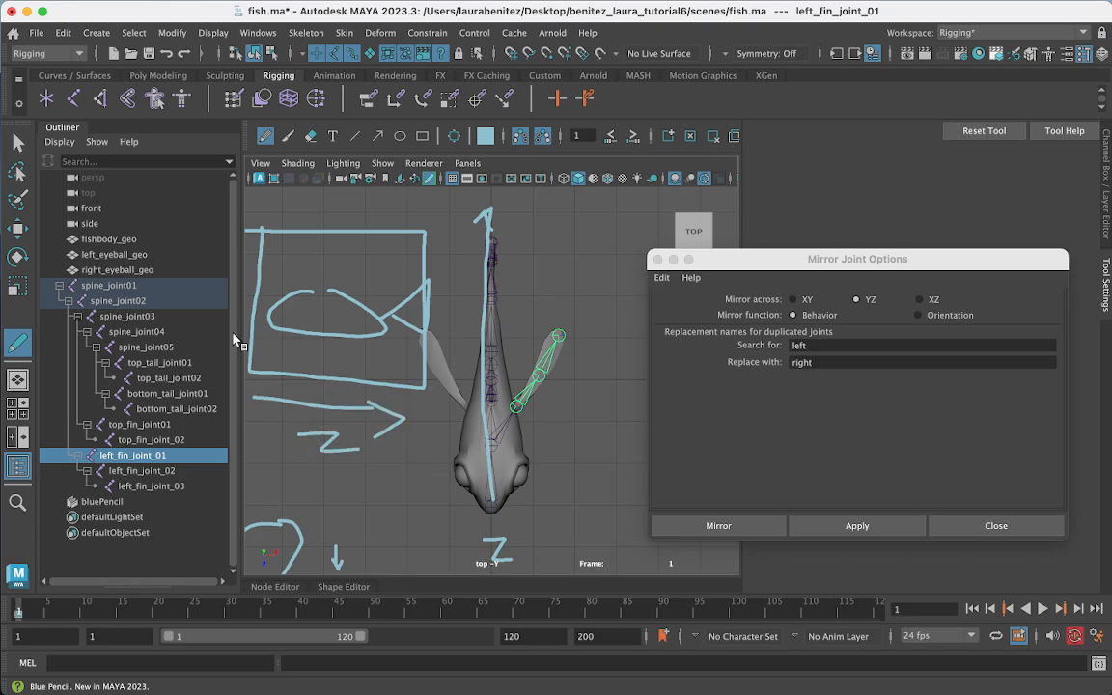
mouse_move(241, 268)
left_mouse_down()
mouse_move(278, 267)
mouse_move(293, 234)
mouse_move(304, 257)
left_mouse_up()
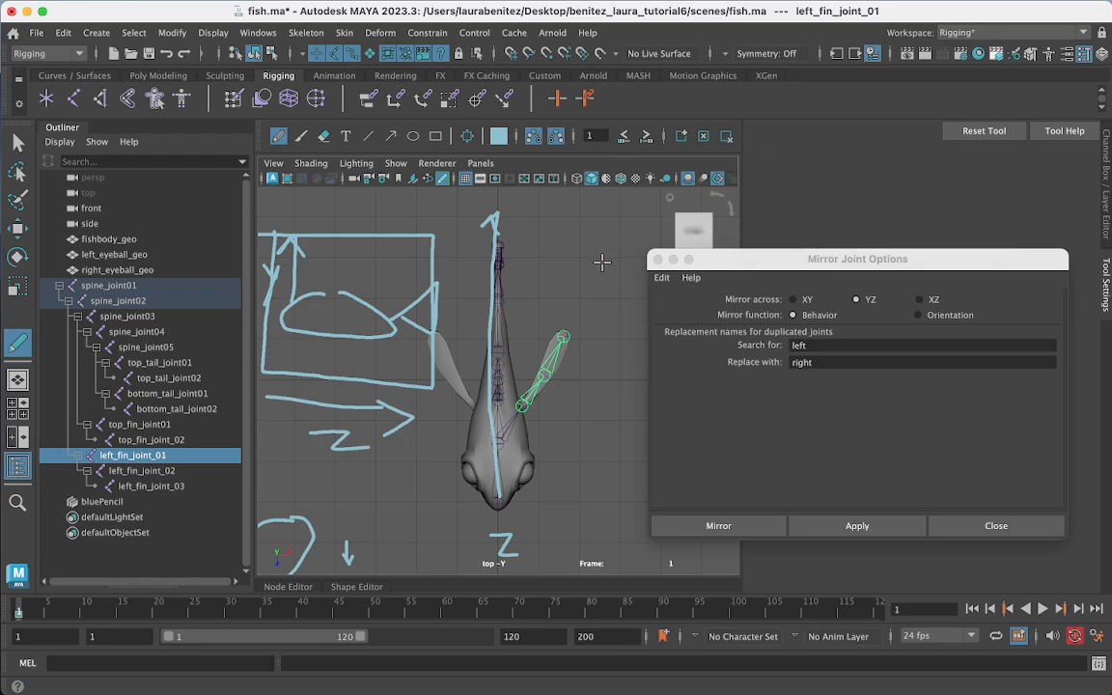
left_click(705, 137)
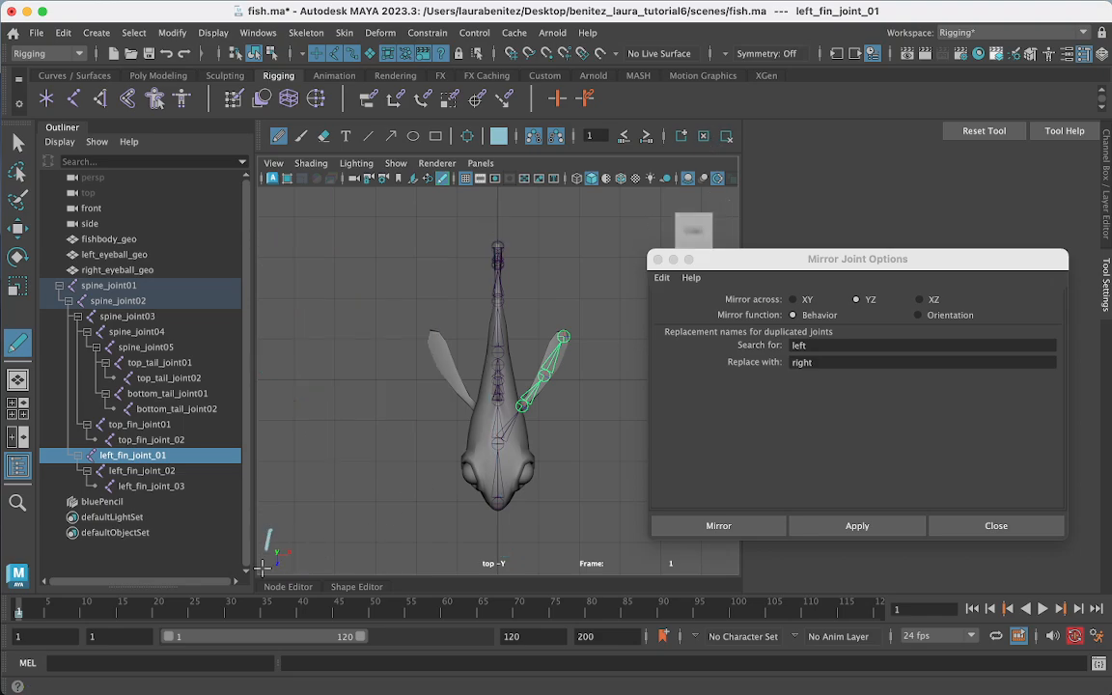
Step: Outline the axis indicator with Blue Pencil and mirror the left fin chain across YZ with Behavior, replacing "left" with "right" in the names
mouse_move(271, 530)
left_mouse_down()
mouse_move(267, 574)
mouse_move(312, 534)
left_mouse_up()
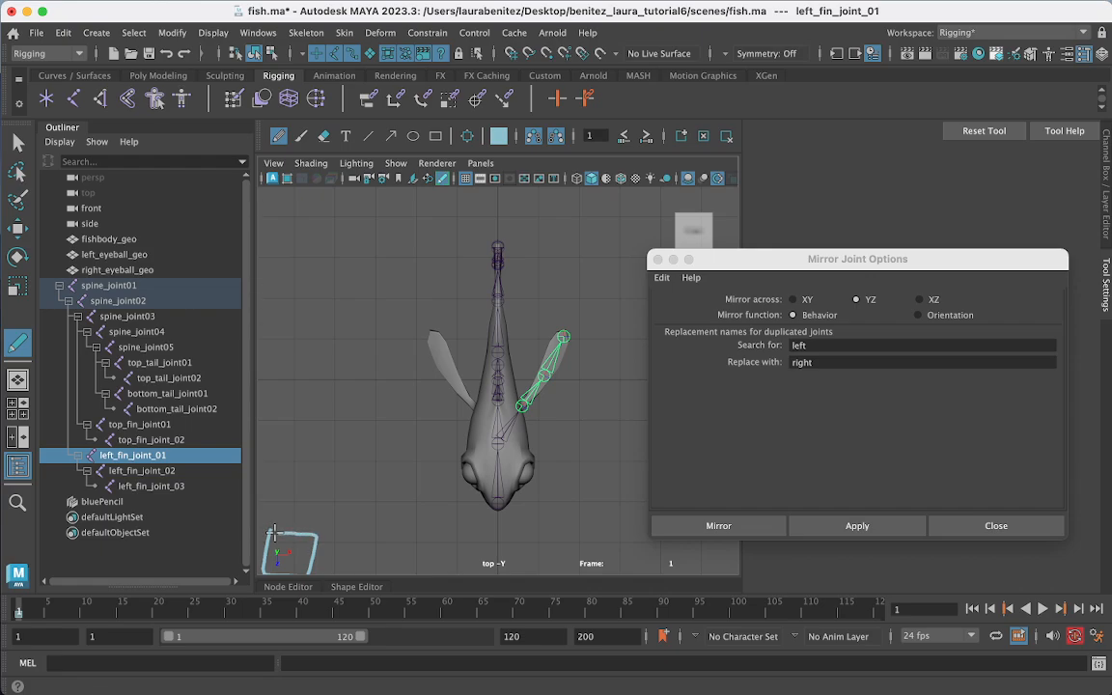
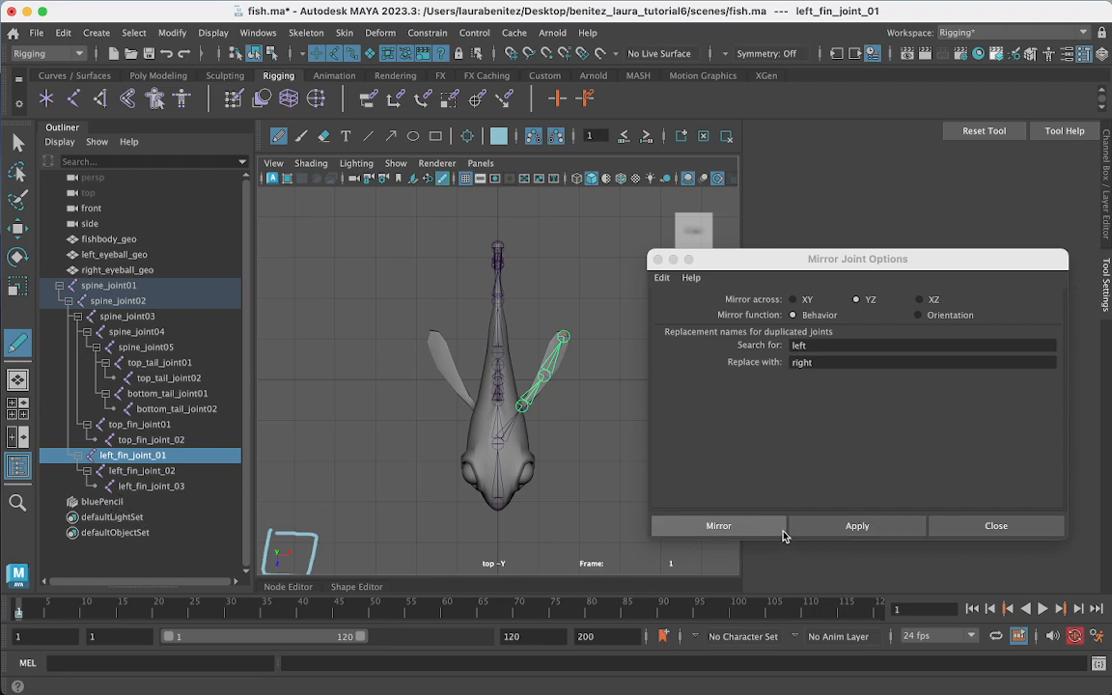
left_click(697, 527)
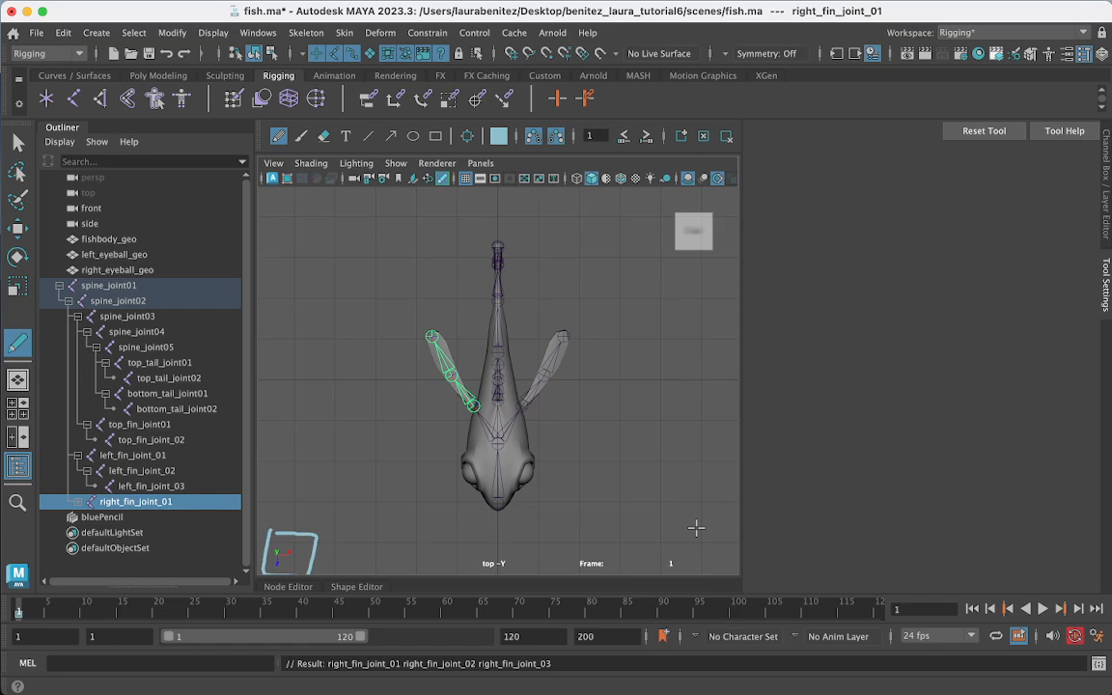
key("q")
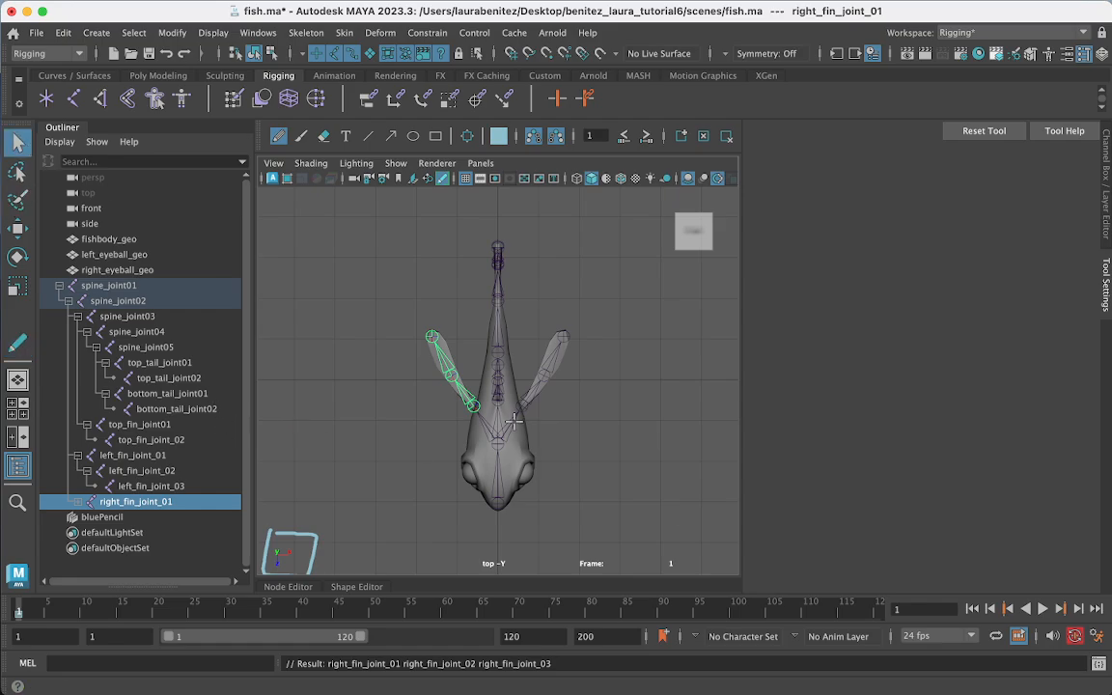
left_click(18, 171)
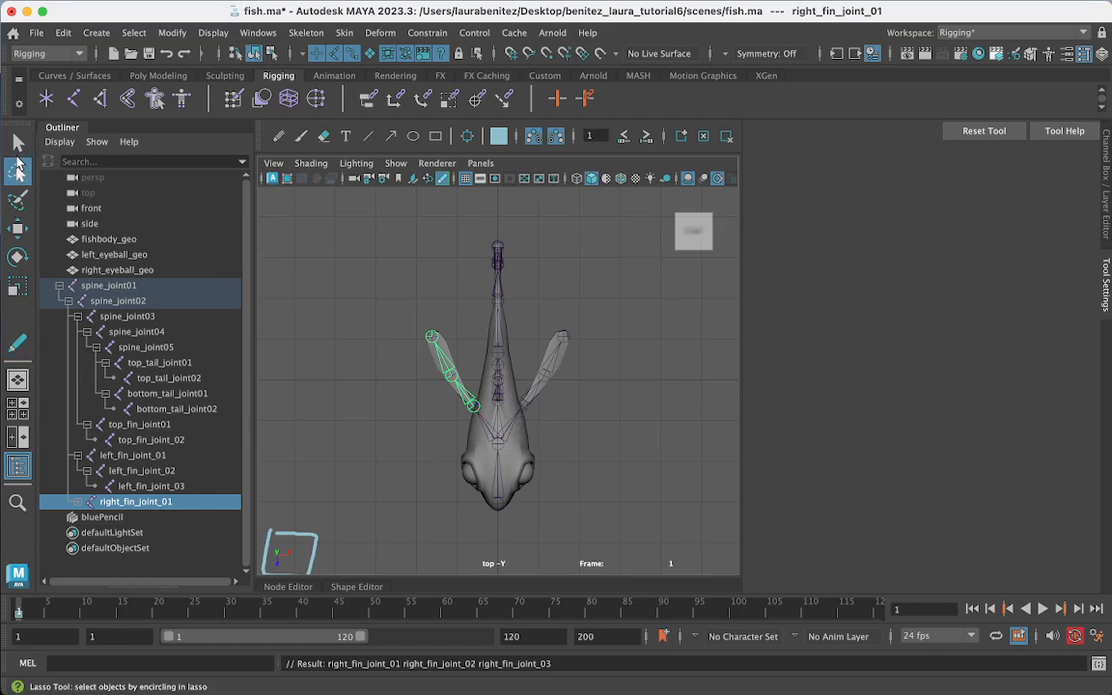
key("q")
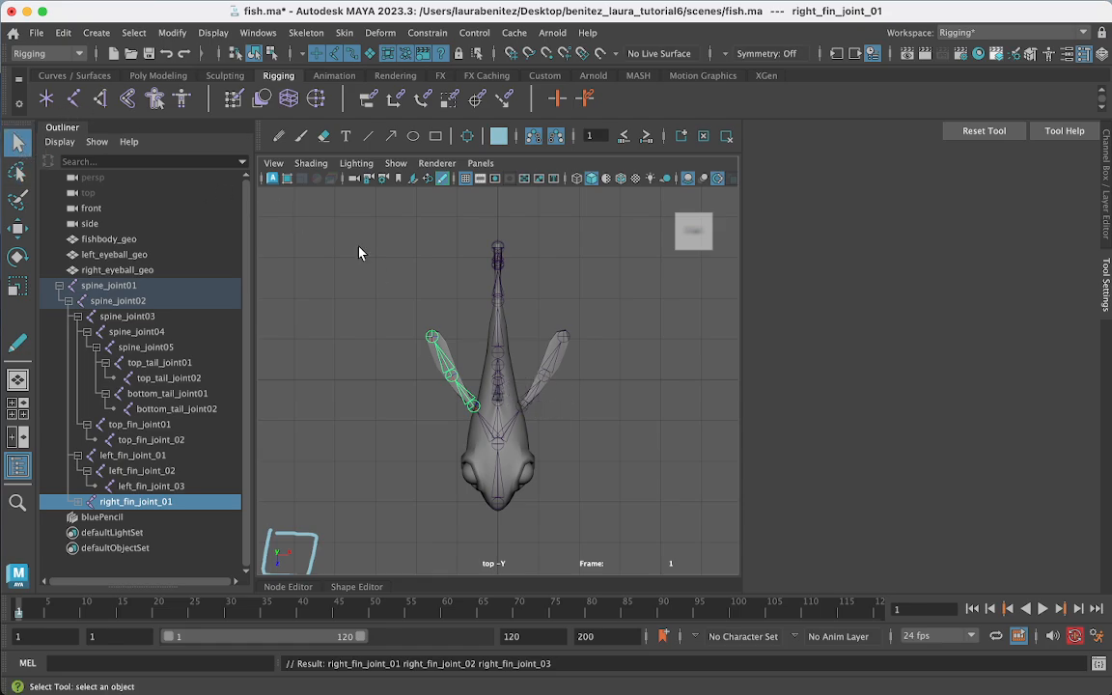
Step: Try rotating left_fin_joint_01 in the top view, undo the rotation and clear the selection
left_click(533, 399)
key("e")
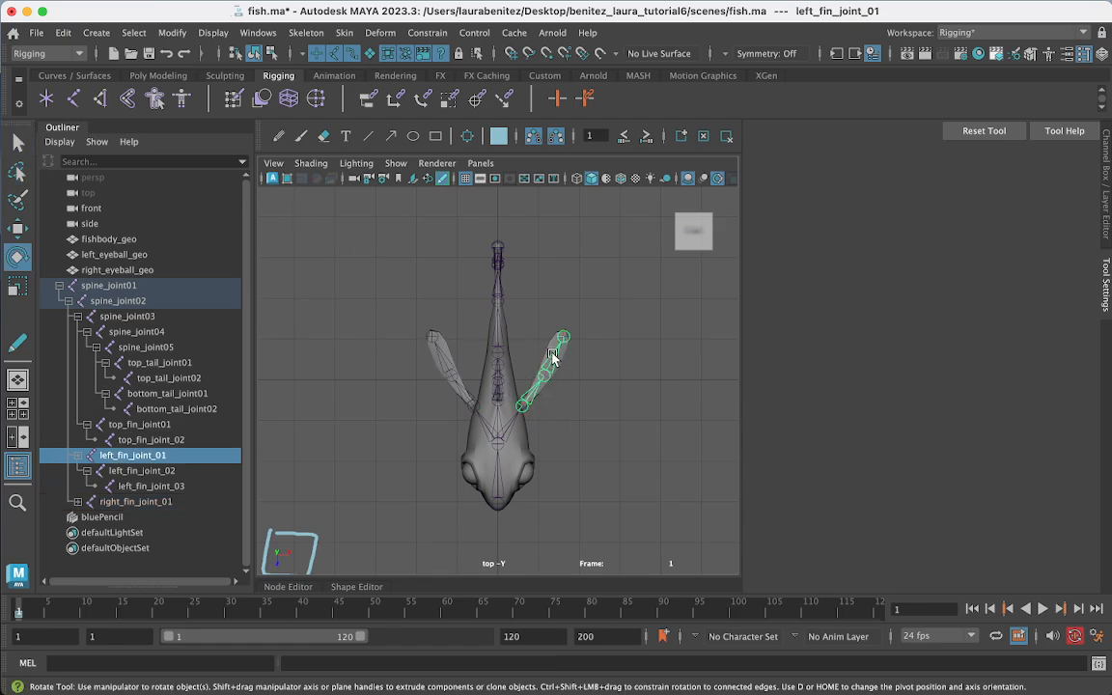
mouse_move(528, 385)
left_mouse_down()
mouse_move(551, 370)
mouse_move(535, 384)
left_mouse_up()
key("super+z")
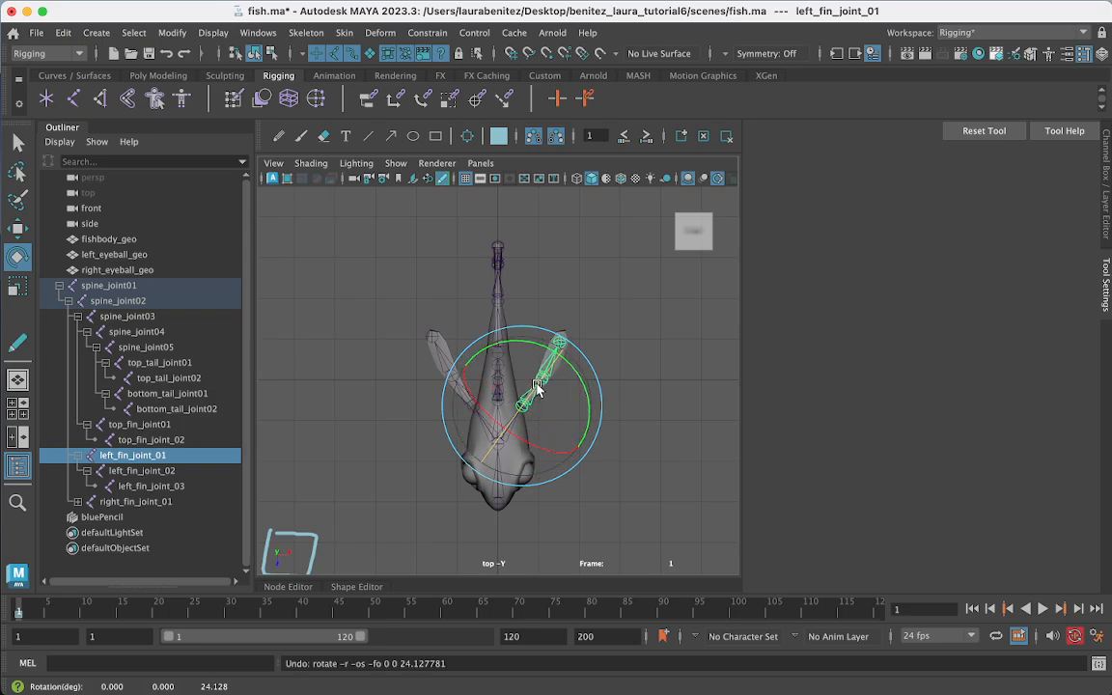
left_click(650, 310)
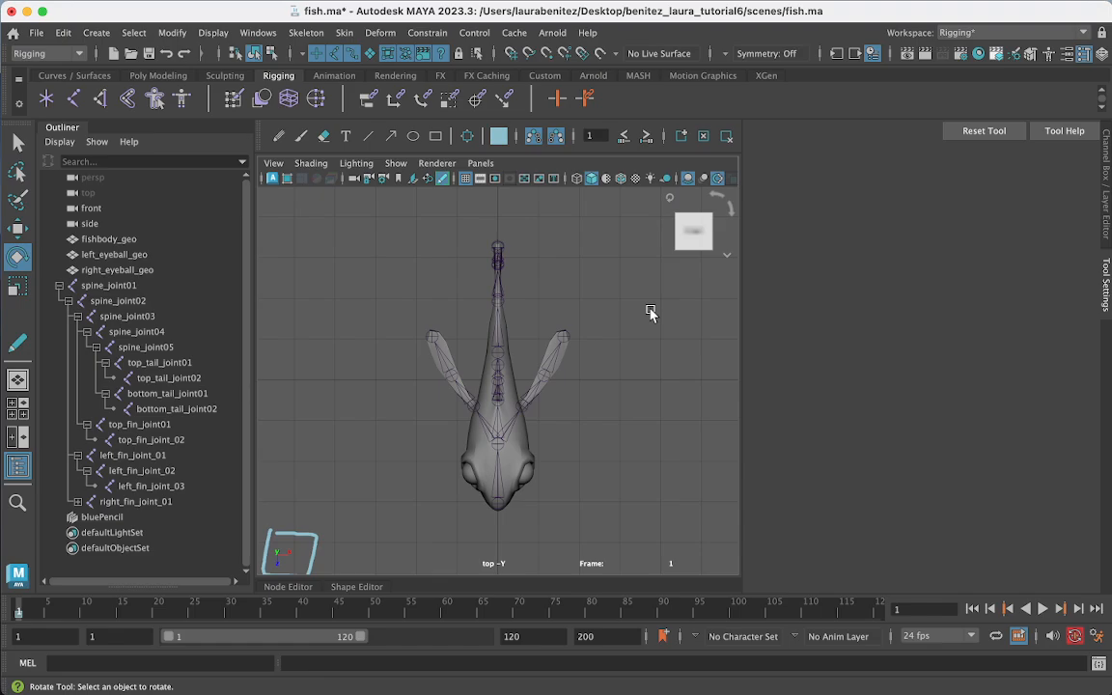
Step: In the perspective view, select left_fin_joint_01 and right_fin_joint_01 together and move them down to the bases of the side fins
key("space")
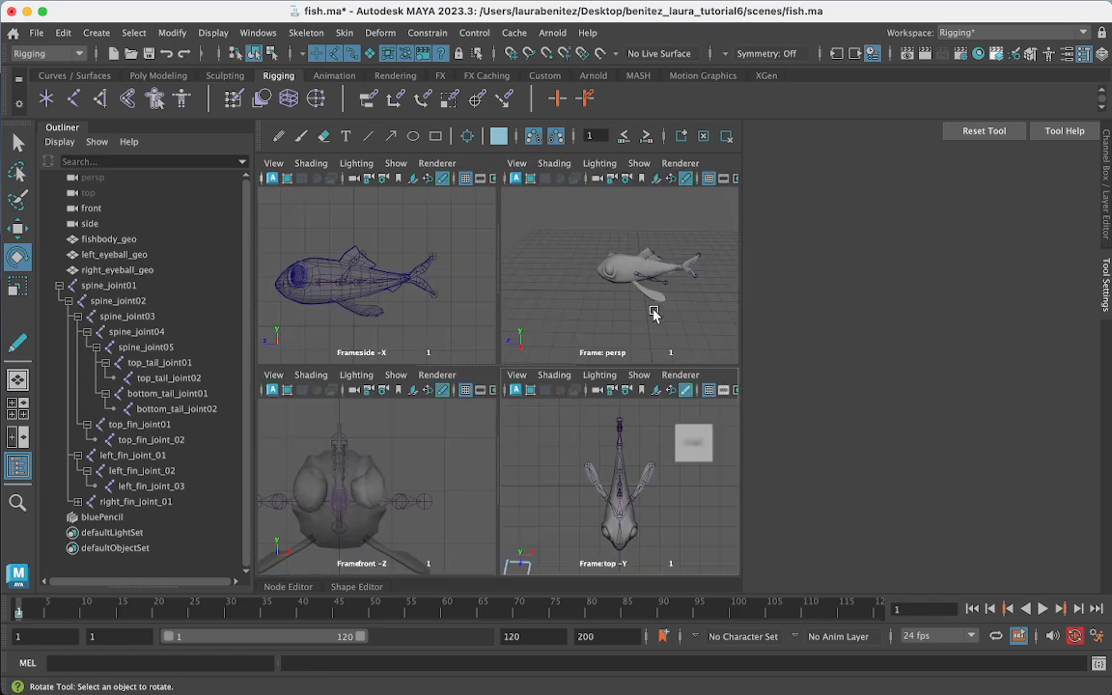
key("space")
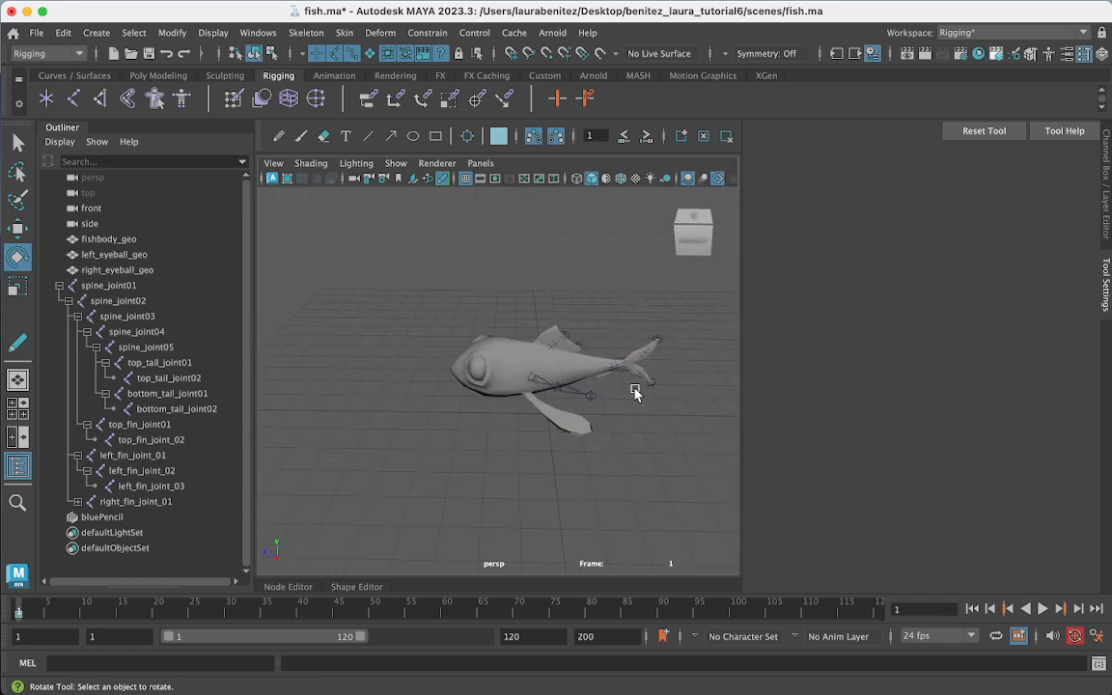
left_click_drag(635, 390, 561, 417, "alt")
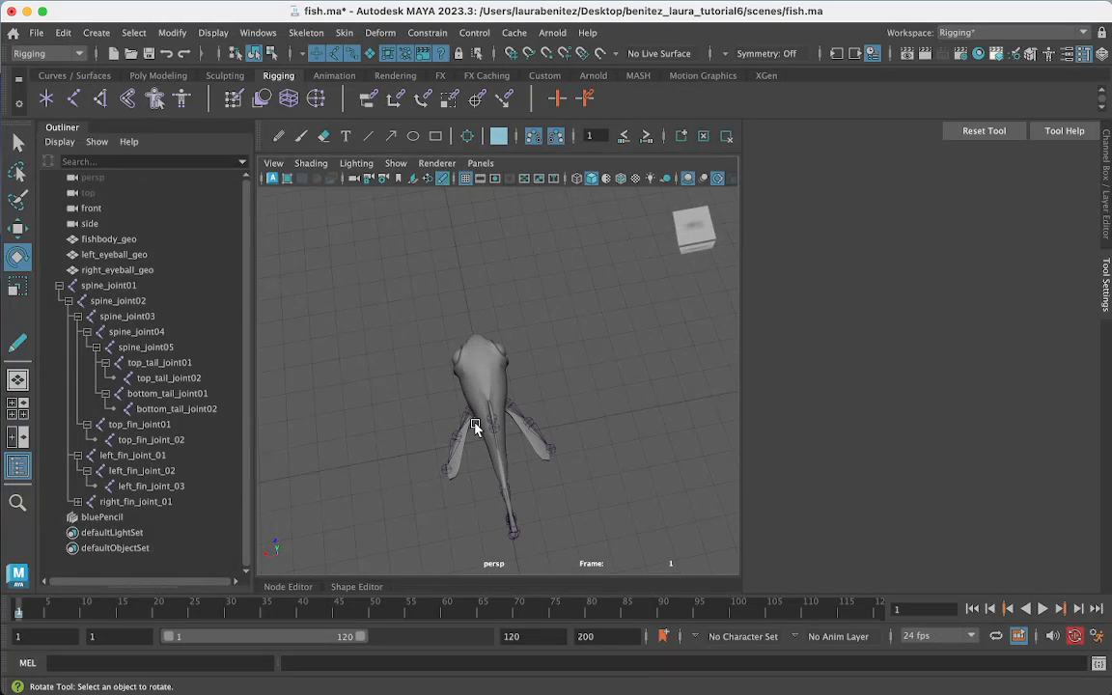
left_click_drag(478, 480, 583, 365, "alt")
left_click(476, 354)
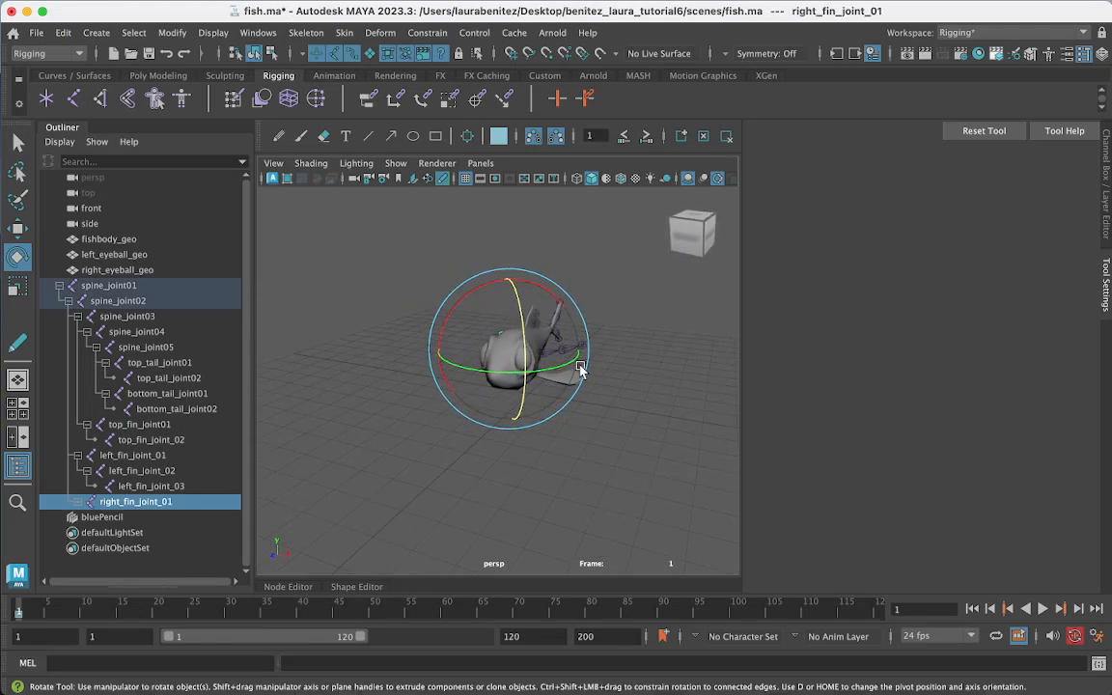
key("q")
left_click(546, 362, "shift")
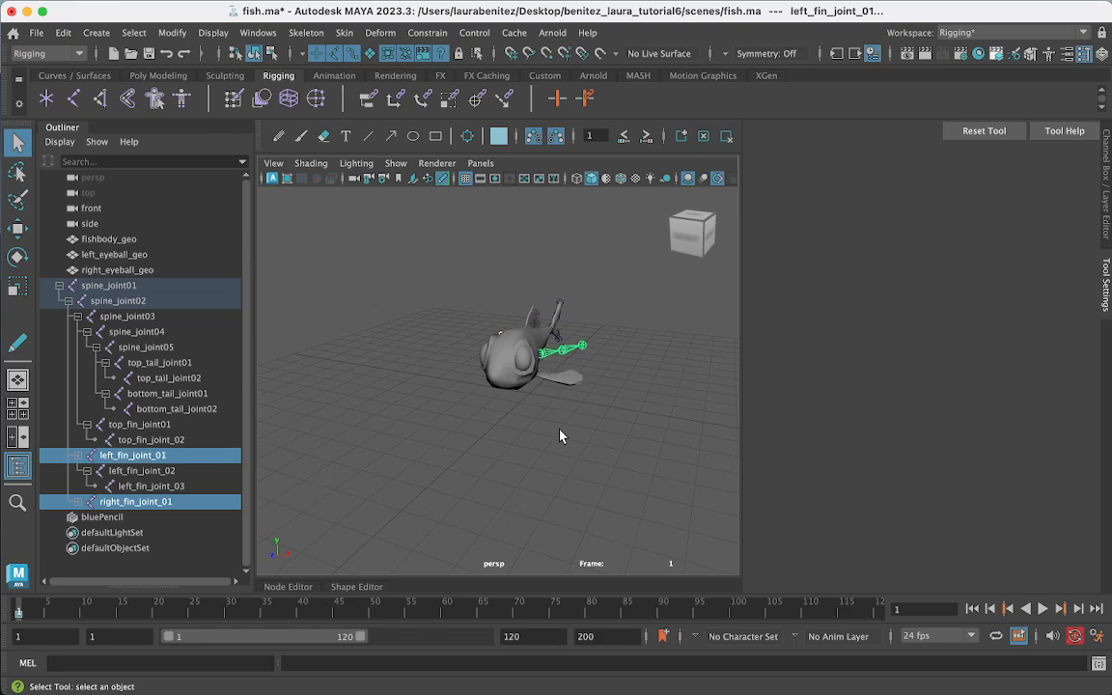
left_click_drag(561, 436, 513, 415, "alt")
scroll(585, 429, "up", 10)
key("w")
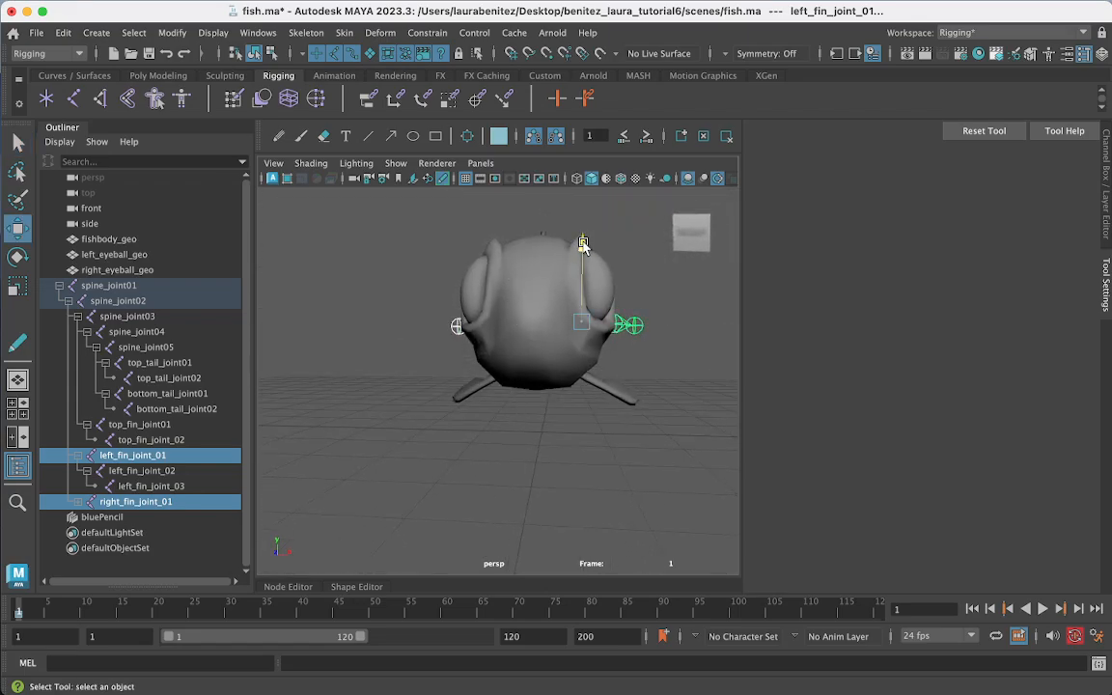
left_click_drag(579, 244, 577, 300)
Step: Select right_fin_joint_02 and left_fin_joint_02 together and move them down toward the middle of the side fins
left_click_drag(504, 357, 697, 382, "alt")
left_click(417, 344)
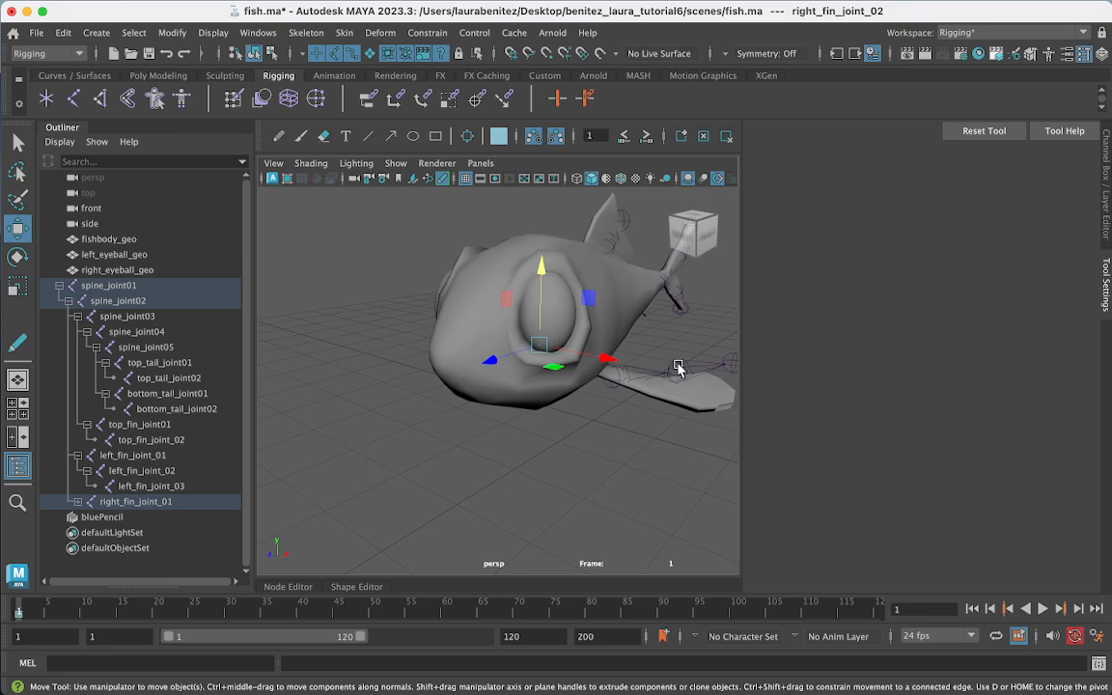
left_click(677, 369)
left_click_drag(645, 439, 605, 318, "alt")
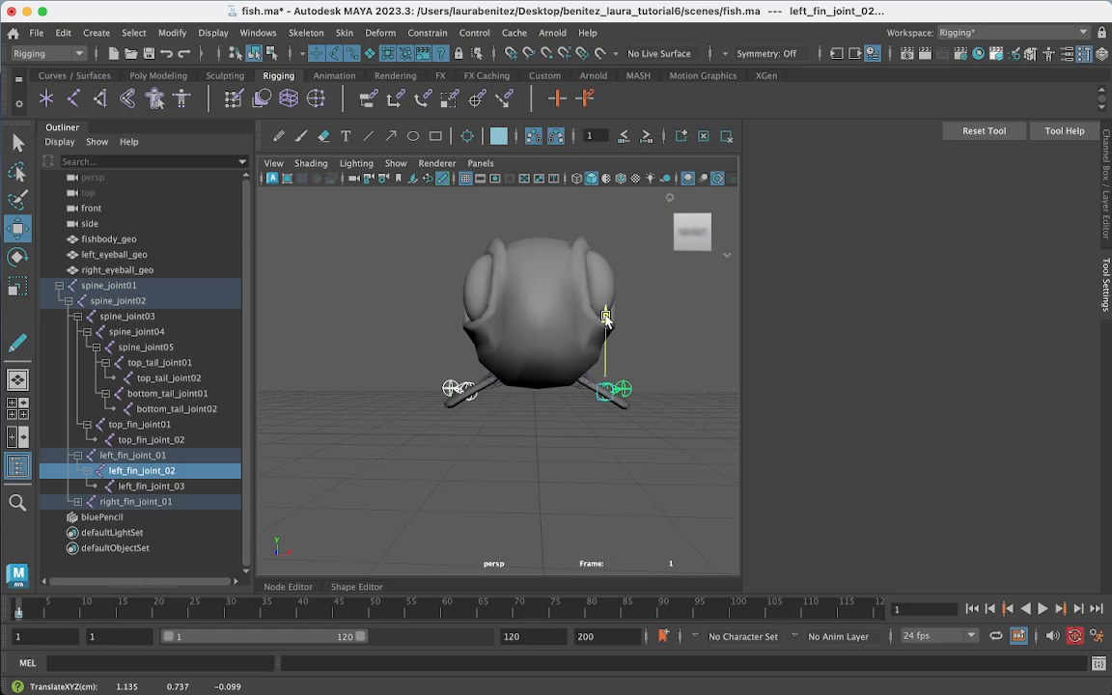
Step: Select left_fin_joint_03 and right_fin_joint_03 together and move them slightly down into the tips of the side fins
mouse_move(668, 407)
left_mouse_down("alt")
mouse_move(626, 417)
mouse_move(652, 417)
left_mouse_up("alt")
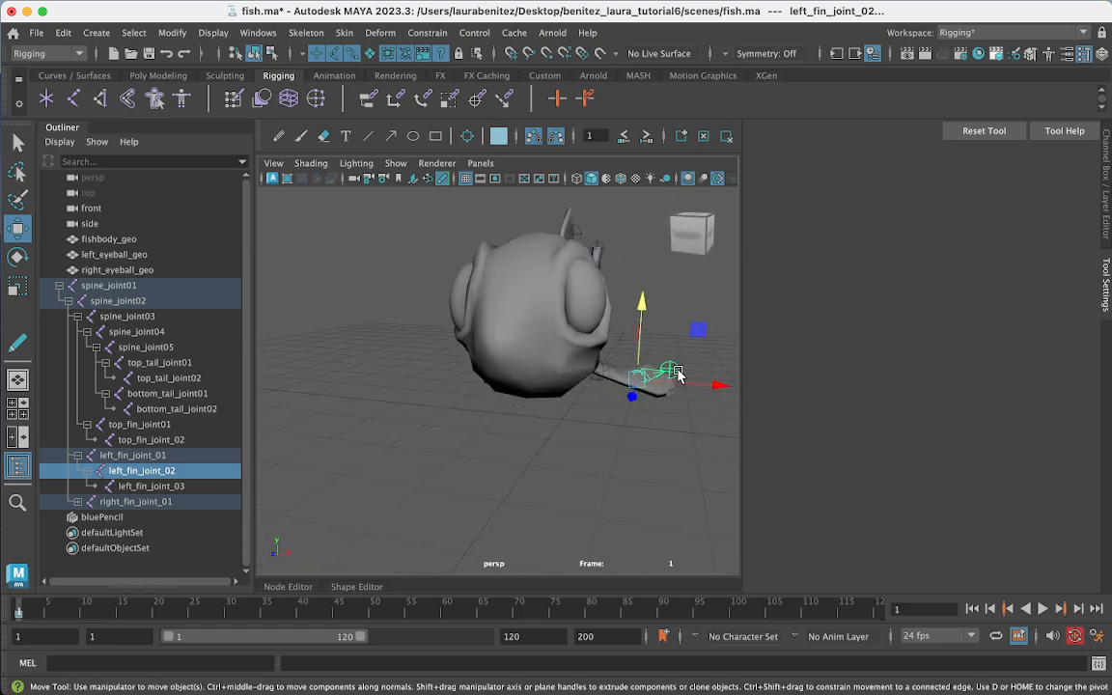
key("q")
left_click(679, 375)
left_click_drag(670, 372, 367, 386, "alt")
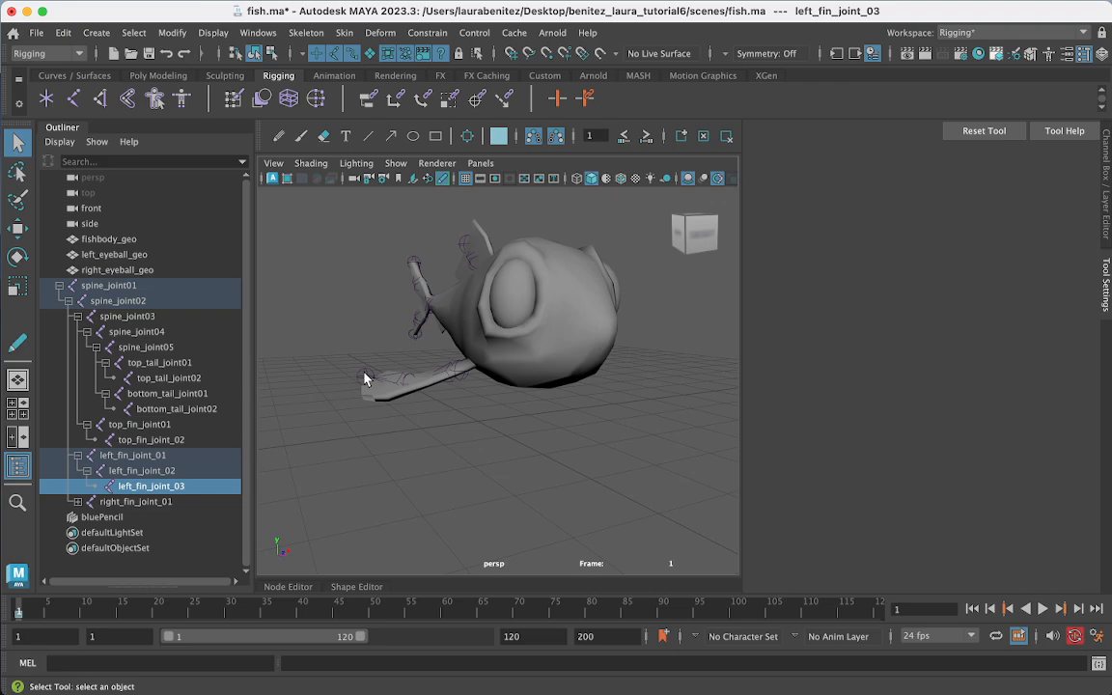
left_click(365, 378)
key("w")
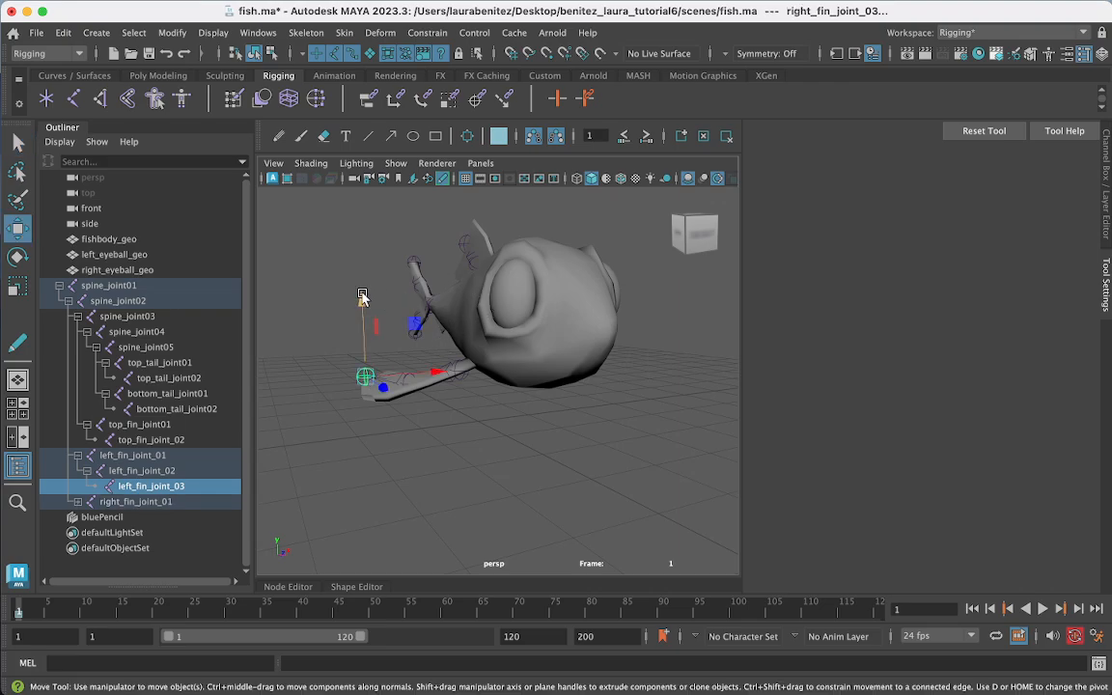
left_click_drag(362, 300, 362, 314)
left_click_drag(599, 412, 512, 409, "alt")
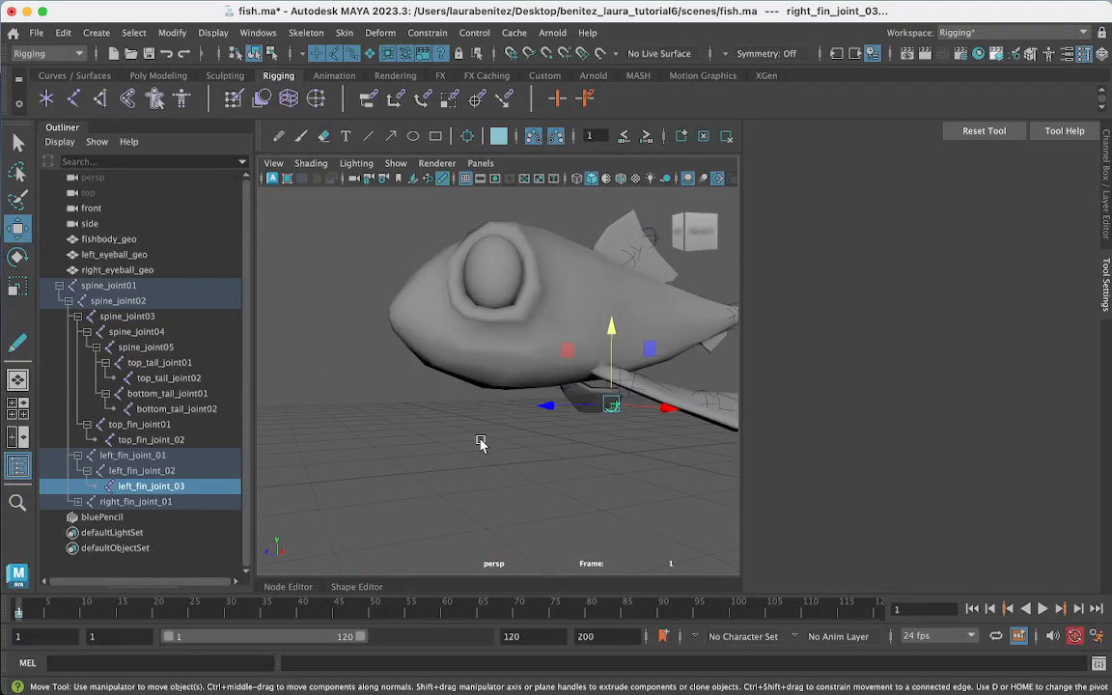
Step: Save an incremented version of the scene as fish.0001.ma and clear the joint selection
scroll(482, 444, "up", 5)
scroll(482, 444, "down", 6)
left_click(34, 32)
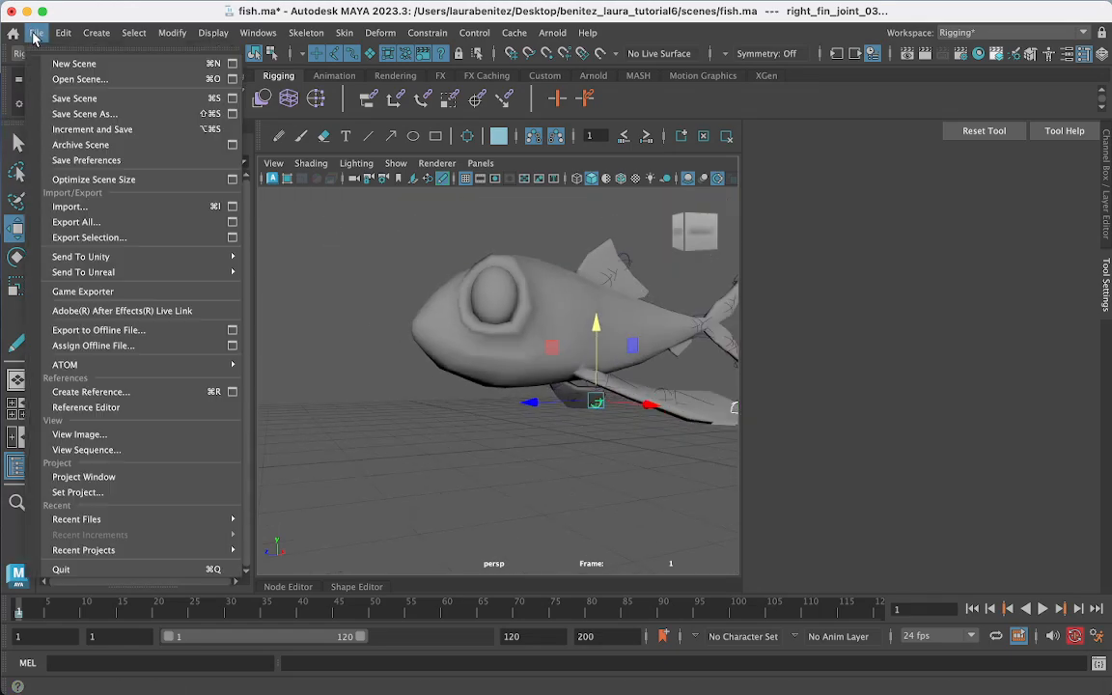
left_click(98, 131)
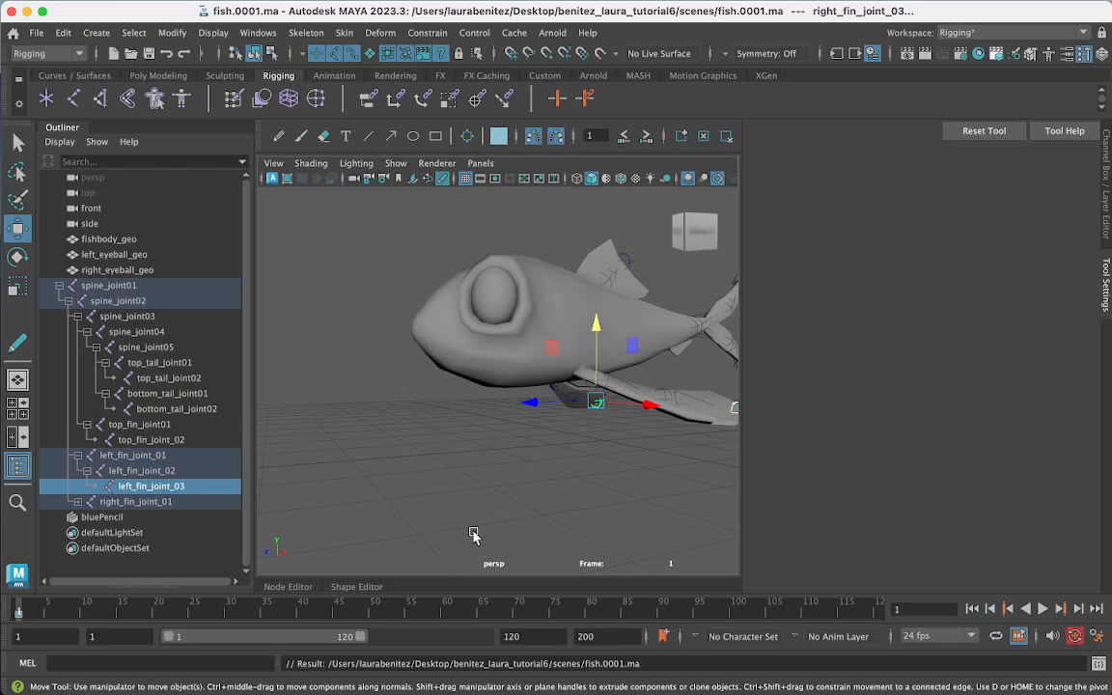
left_click_drag(498, 413, 500, 457, "alt")
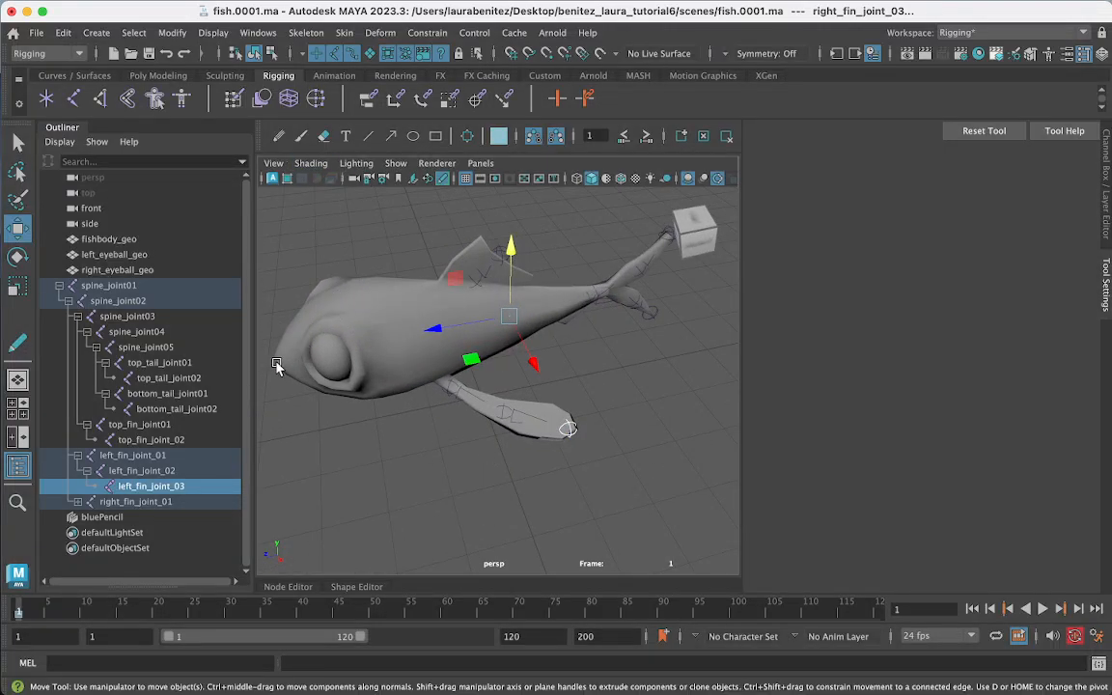
left_click(404, 317)
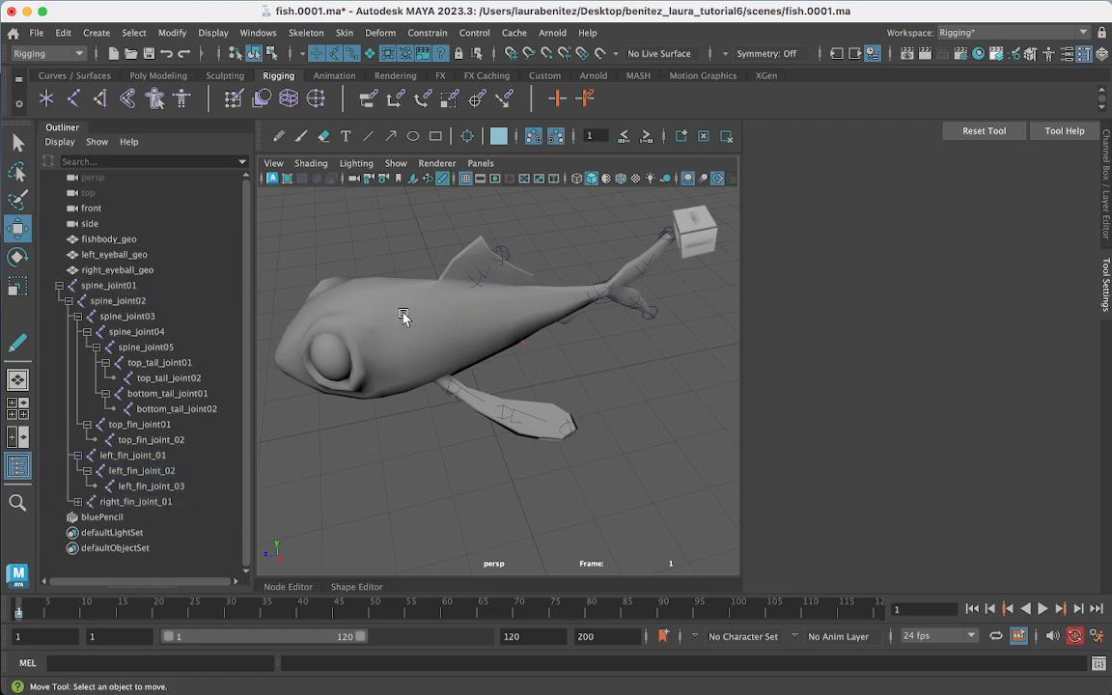
Step: Set the workspace to Rigging
key("q")
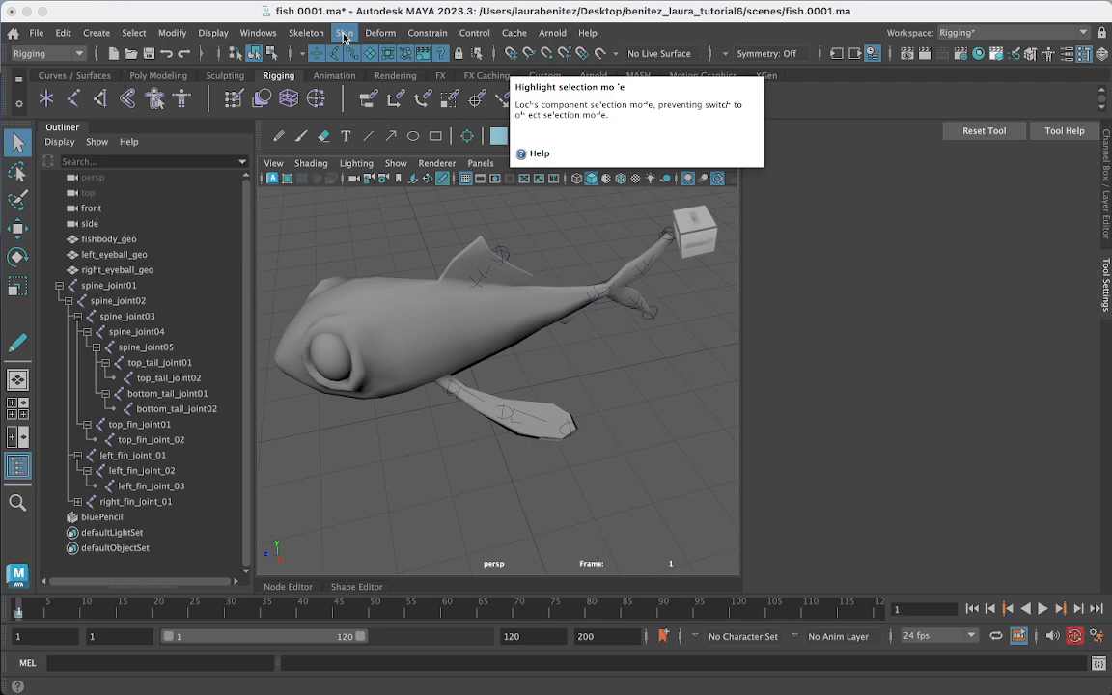
left_click(945, 33)
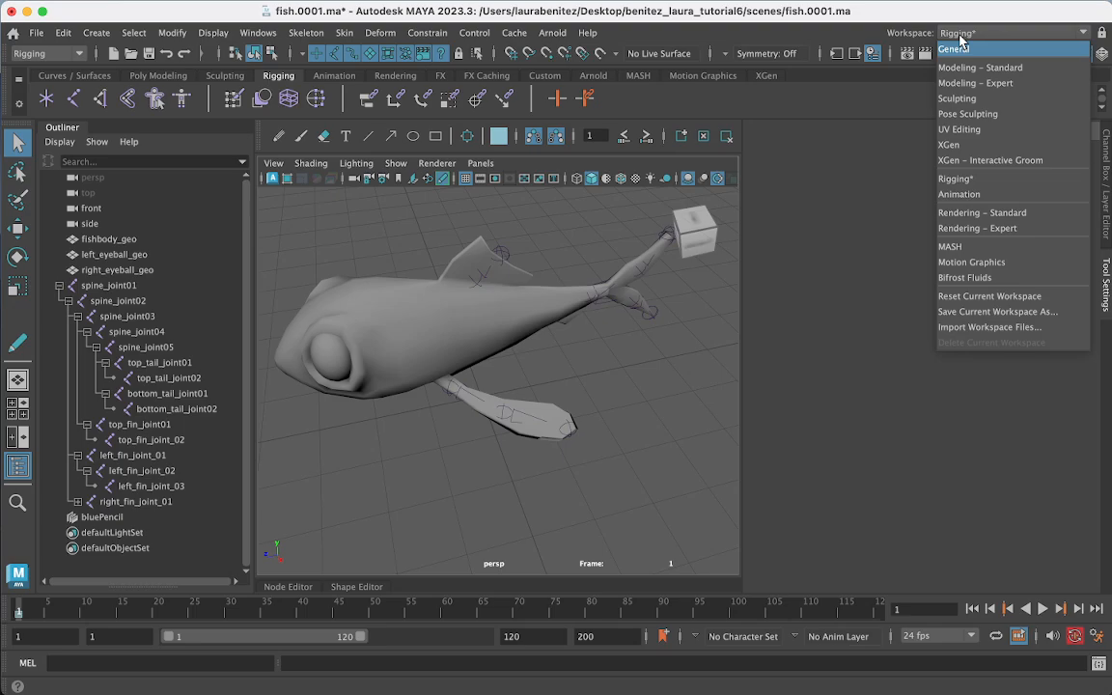
left_click(965, 180)
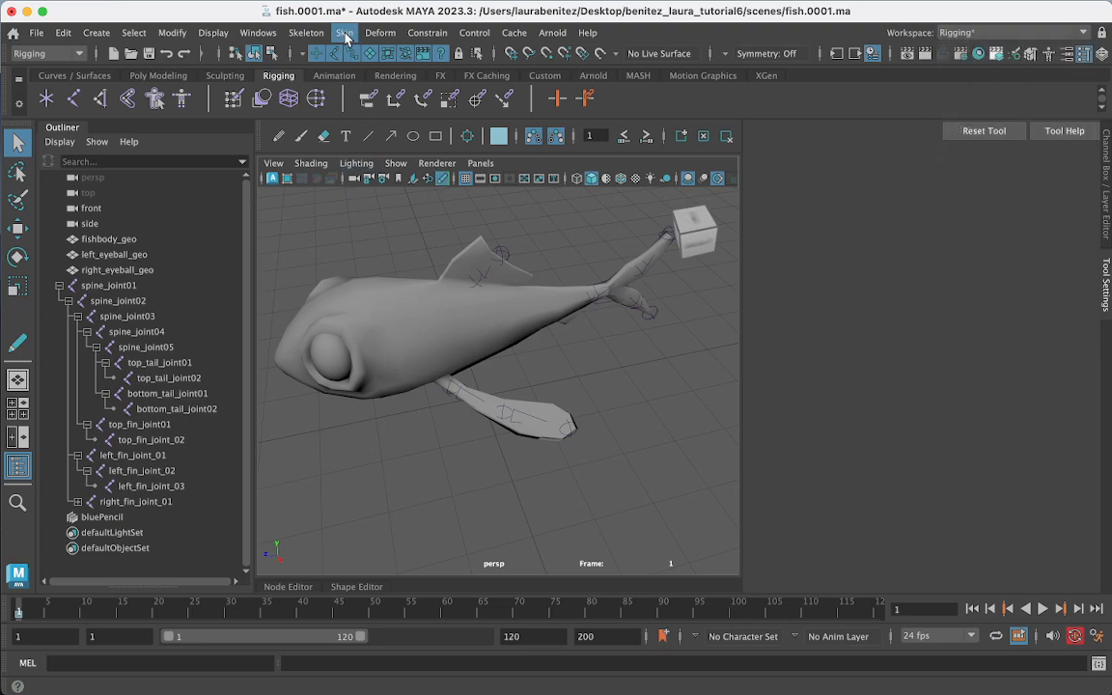
Step: Select the root joint spine_joint01 at the fish's nose and turn on X-Ray Joints display in the viewport
left_click(280, 359)
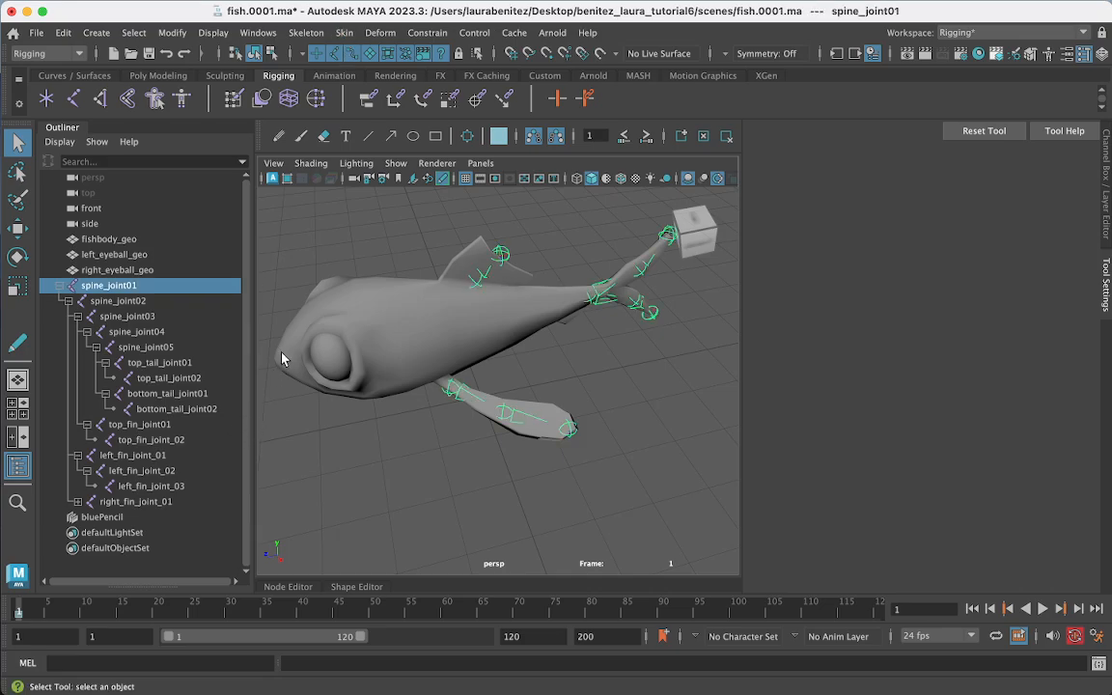
left_click(312, 163)
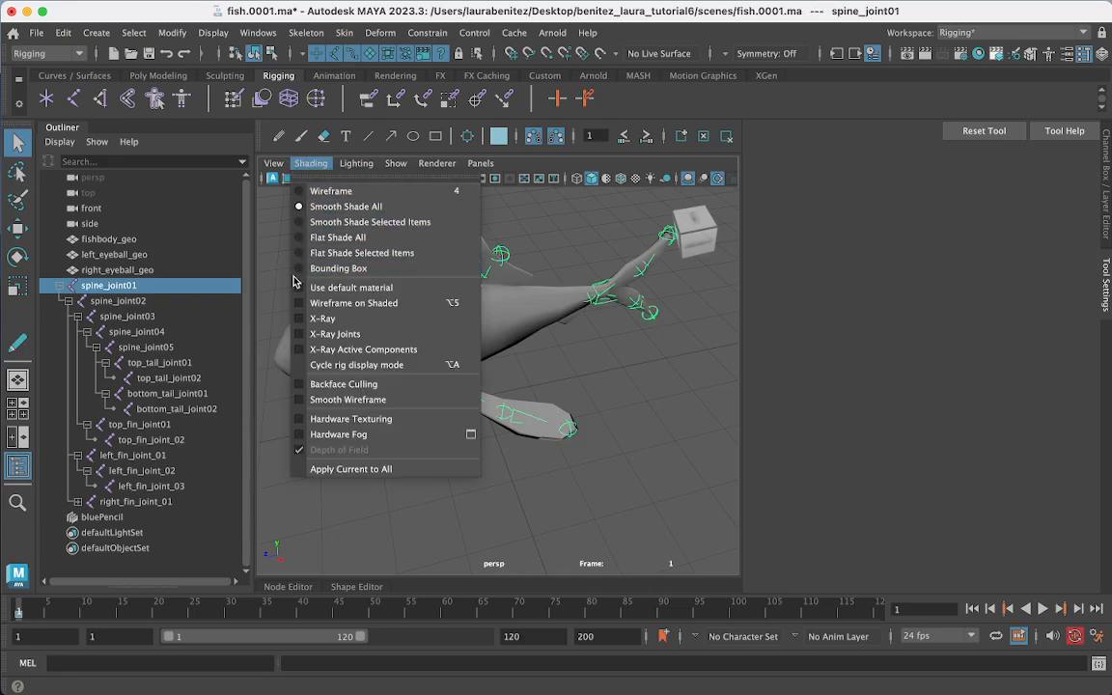
left_click(299, 334)
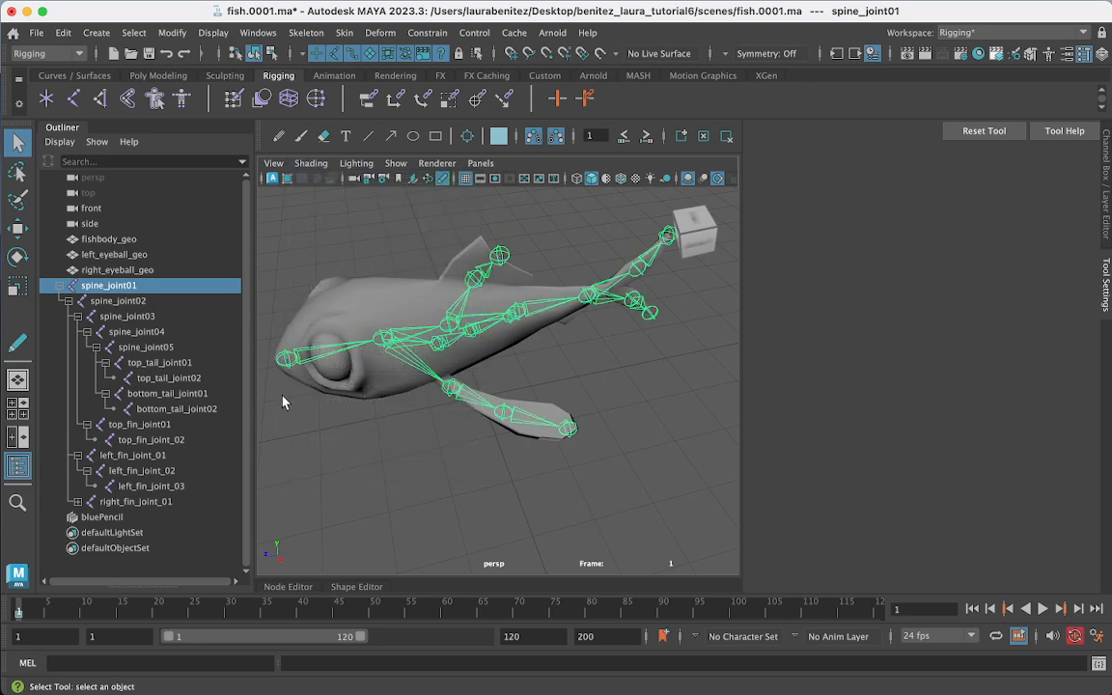
Step: Add the fish body mesh to the root joint selection, apply Bind Skin to the pair, and clear the selection
left_click(350, 312, "shift")
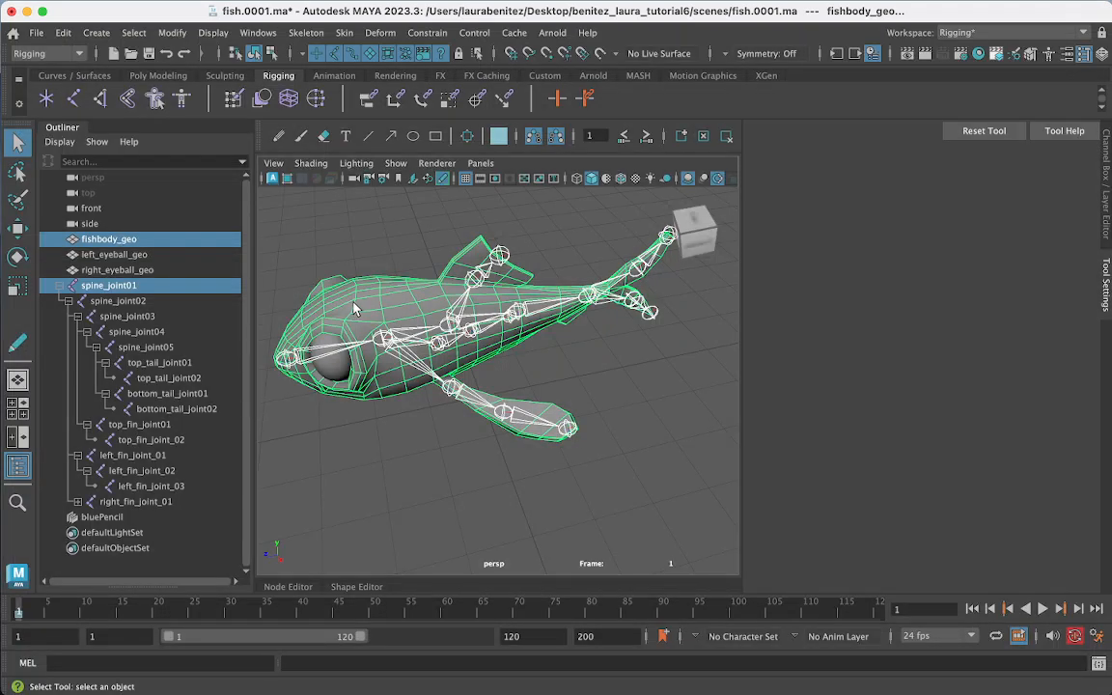
left_click(344, 33)
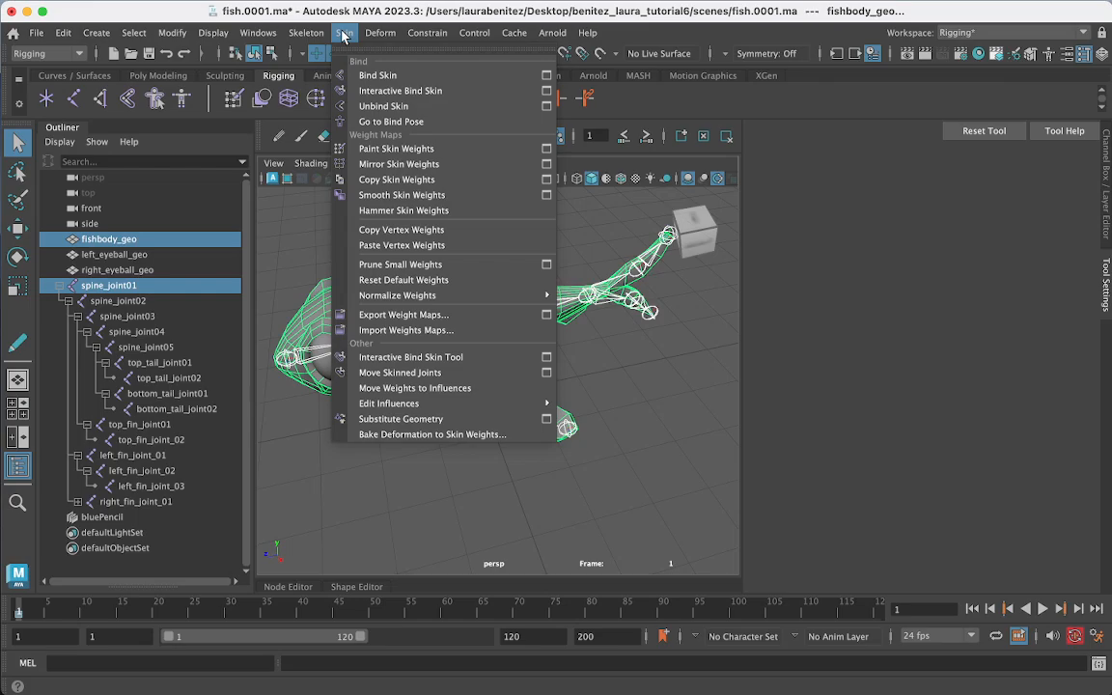
left_click(377, 77)
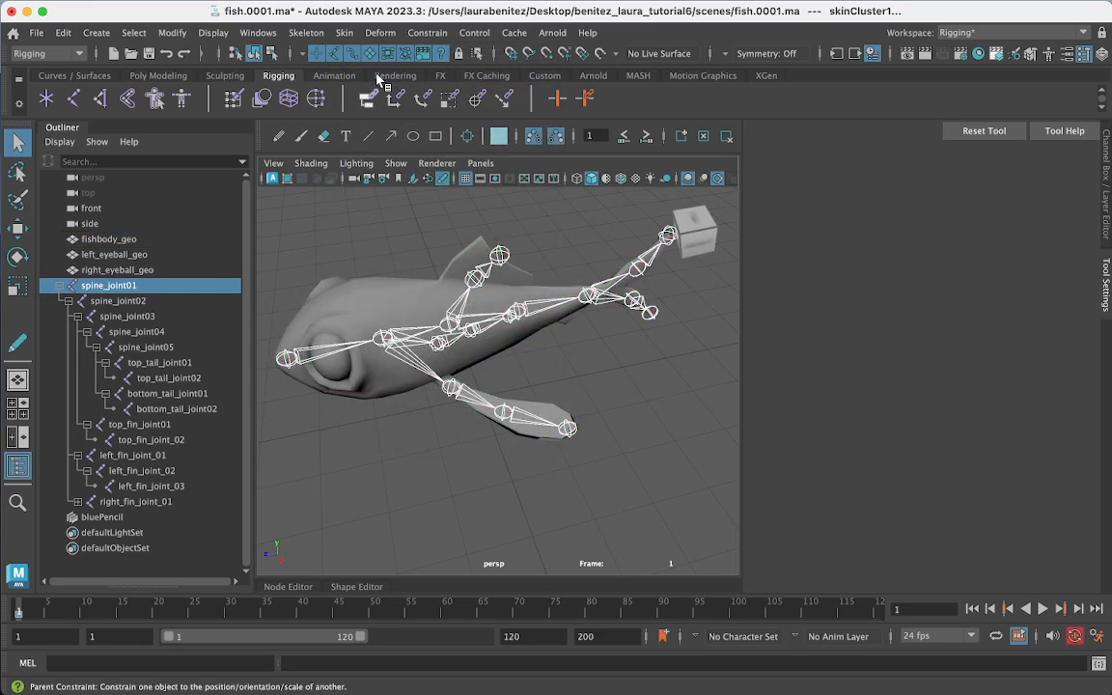
left_click(357, 508)
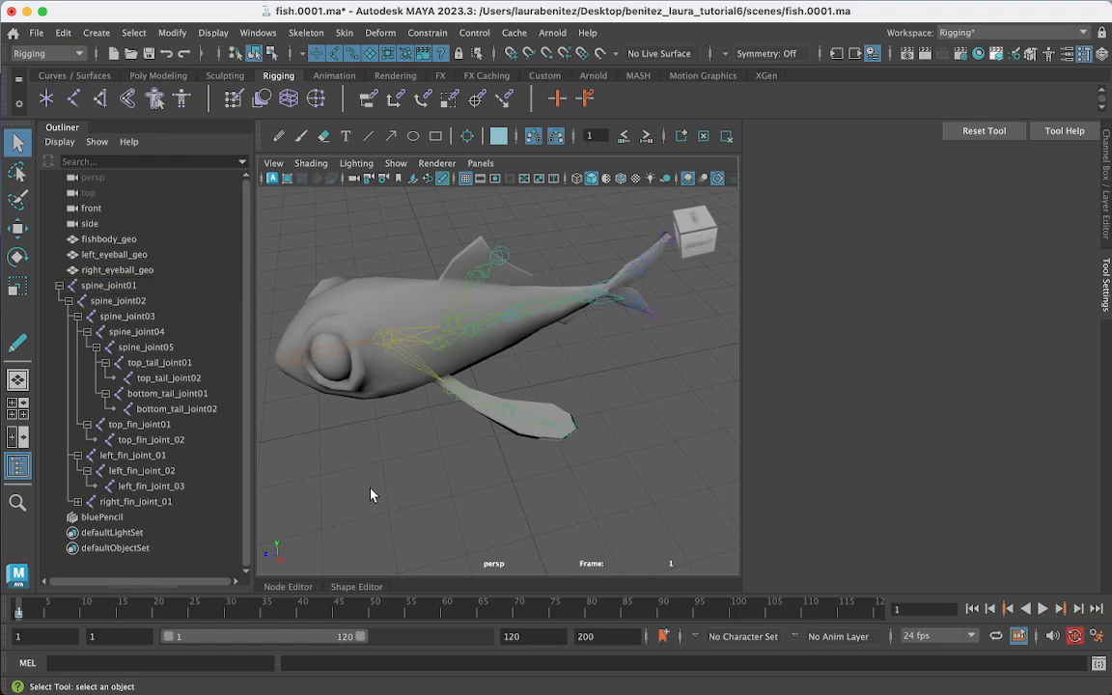
Step: Check the eyeballs from the front, test-rotate spine_joint02 about -6 degrees in Y, and undo the rotation
left_click_drag(378, 489, 540, 470, "alt")
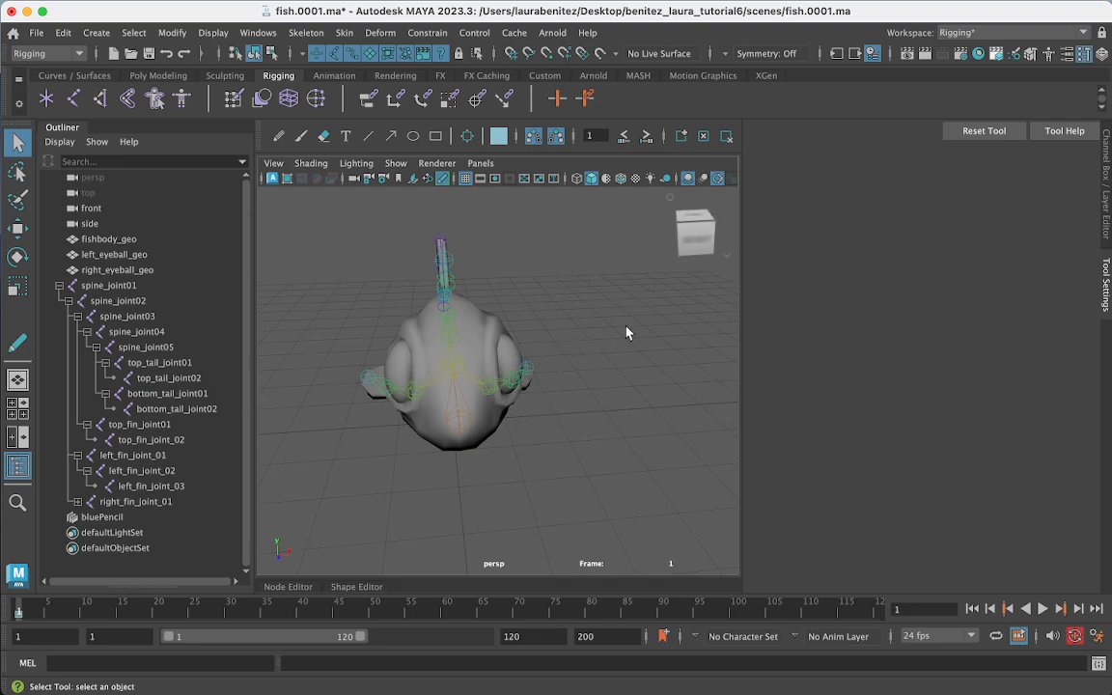
mouse_move(635, 333)
left_mouse_down("alt")
mouse_move(570, 330)
mouse_move(640, 318)
mouse_move(708, 328)
mouse_move(633, 334)
mouse_move(621, 346)
left_mouse_up("alt")
left_click_drag(472, 404, 487, 407)
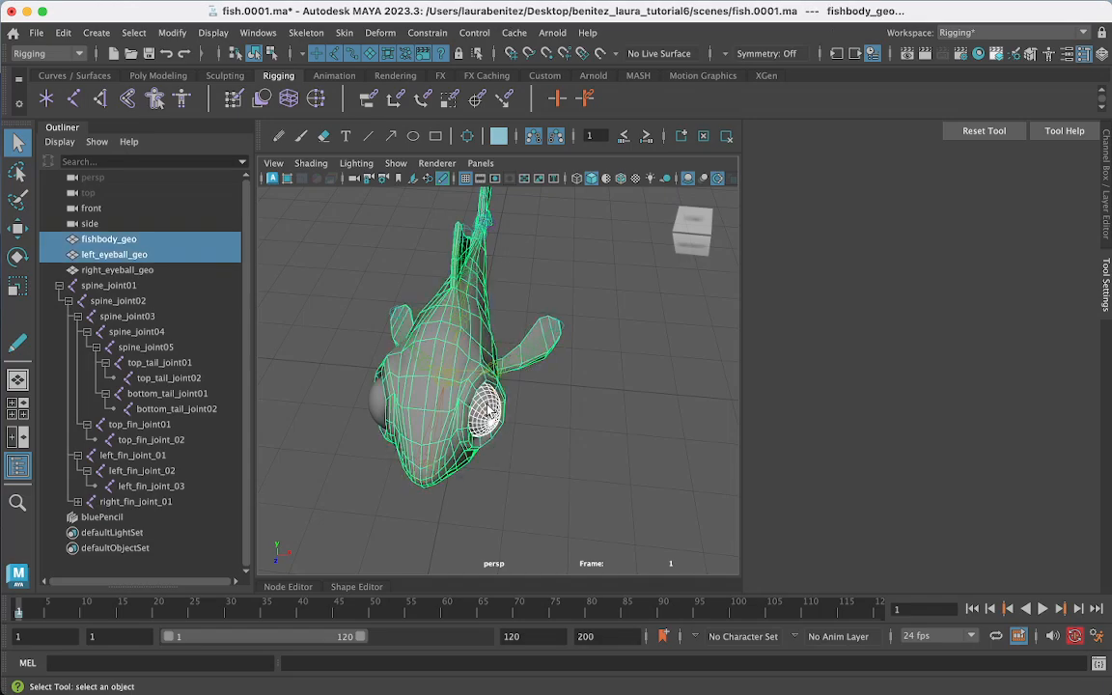
left_click(487, 406)
left_click(376, 411)
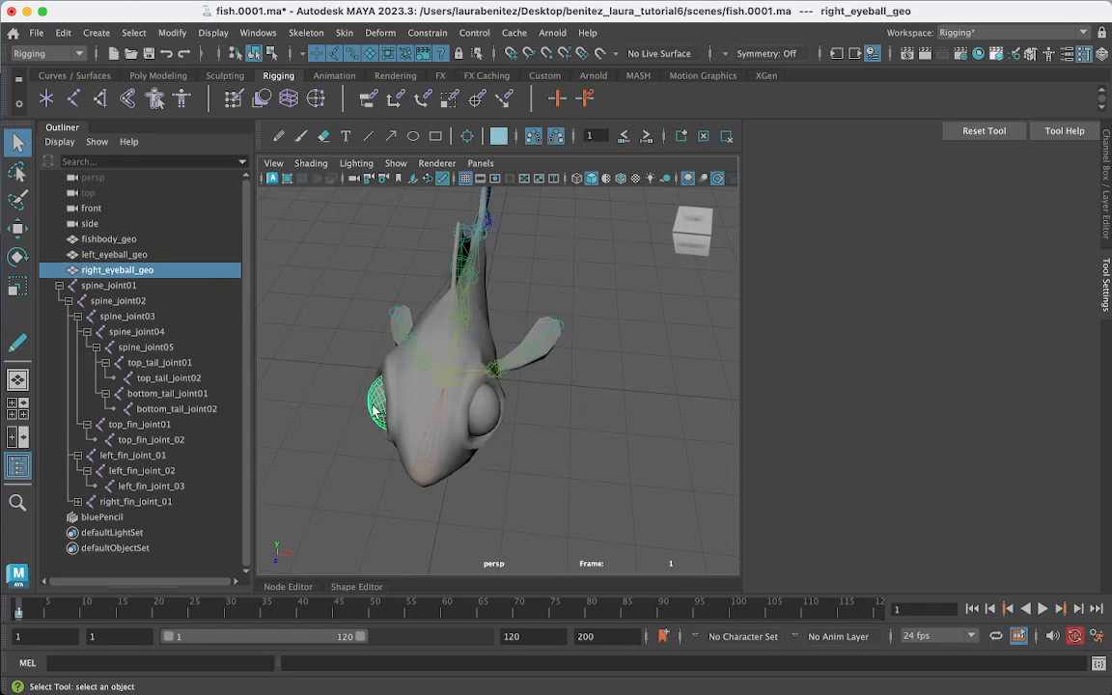
left_click(443, 379)
key("e")
mouse_move(454, 435)
left_mouse_down()
mouse_move(466, 442)
mouse_move(446, 445)
left_mouse_up()
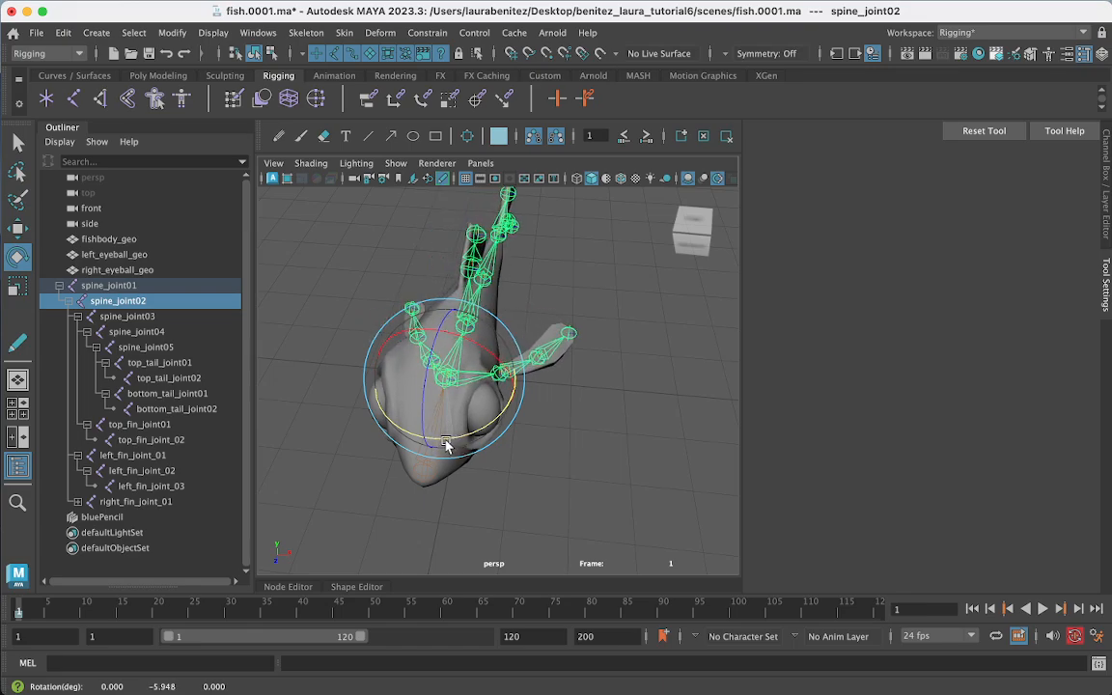
key("ctrl+z")
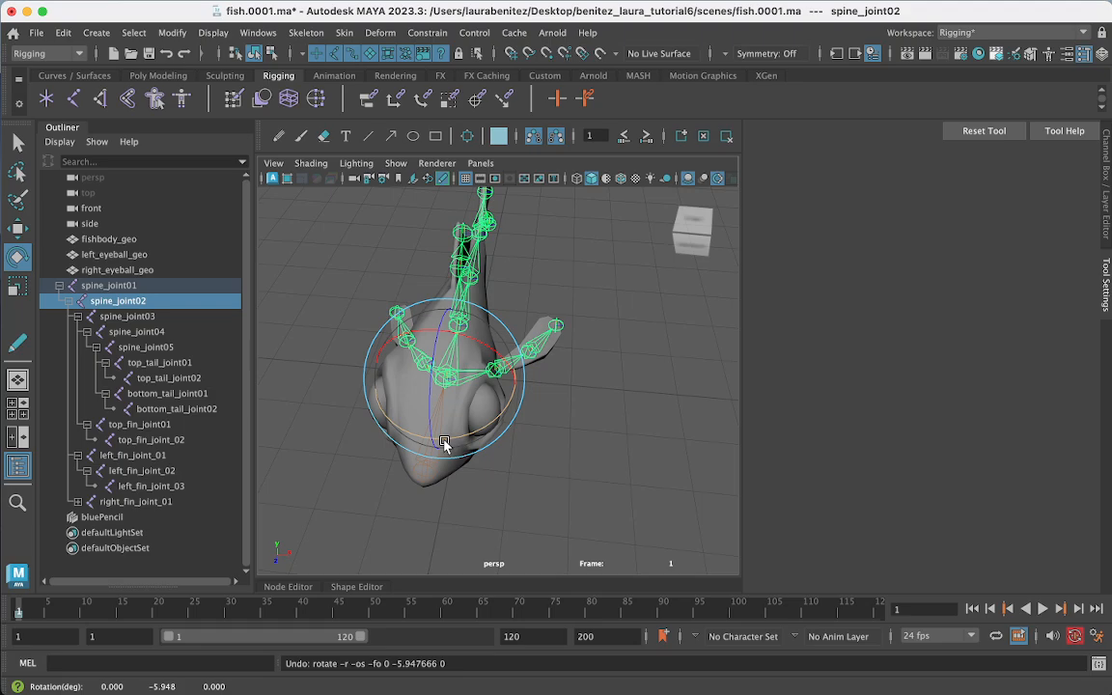
Step: Parent right_eyeball_geo and left_eyeball_geo under spine_joint01
left_click_drag(444, 443, 553, 441, "alt")
key("q")
left_click(475, 410)
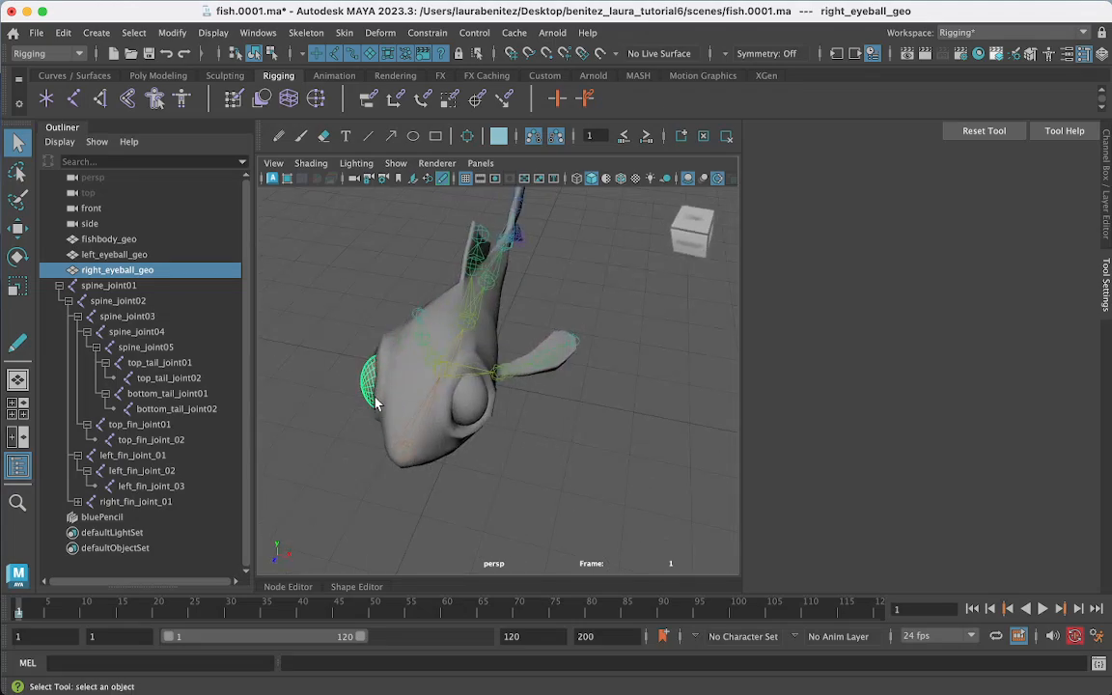
left_click(406, 459)
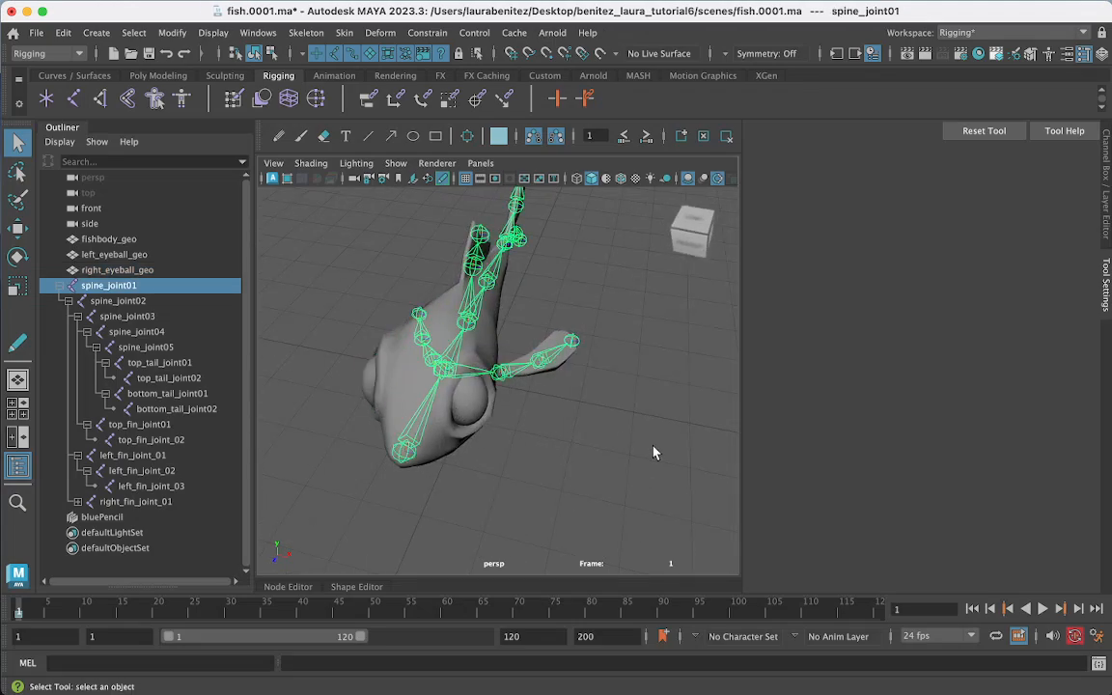
left_click(125, 270)
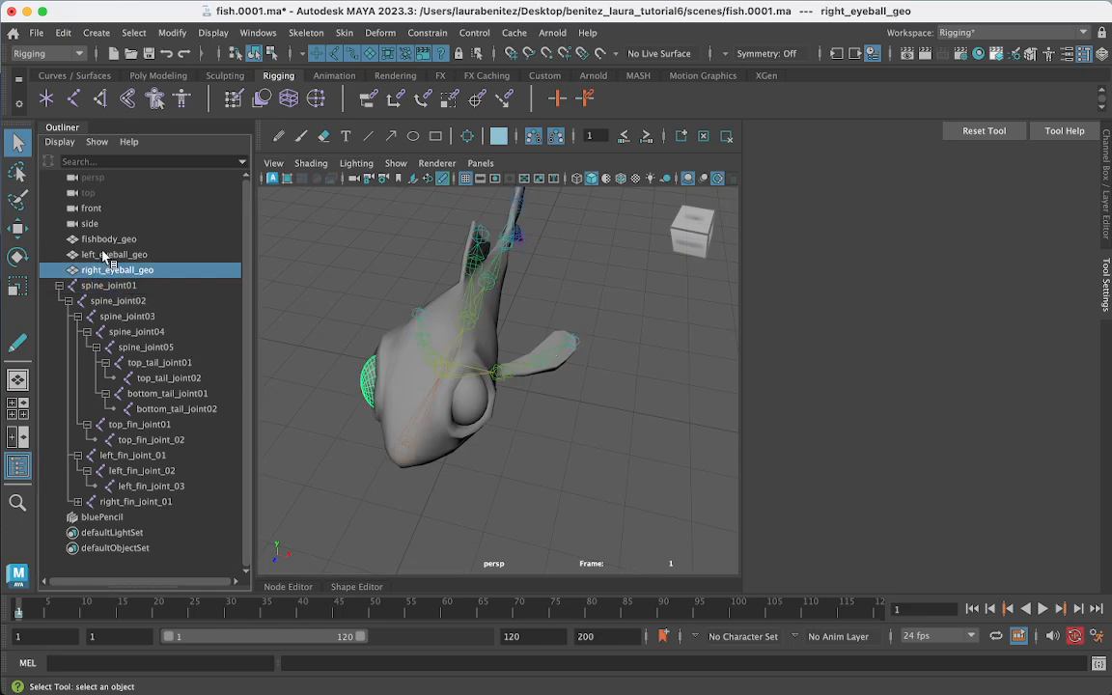
left_click(104, 256, "shift")
left_click_drag(105, 258, 102, 292)
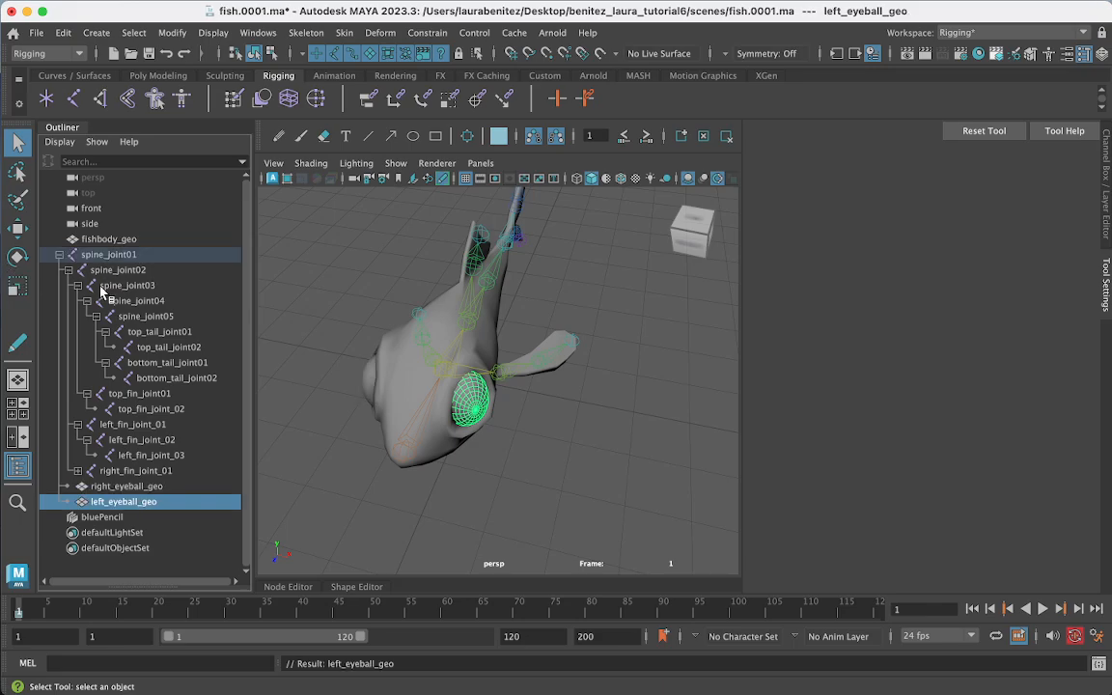
Step: Test-rotate the root joint spine_joint01 to check that the eyeballs follow the head, and undo the rotation
left_click(512, 469)
left_click(401, 458)
key("e")
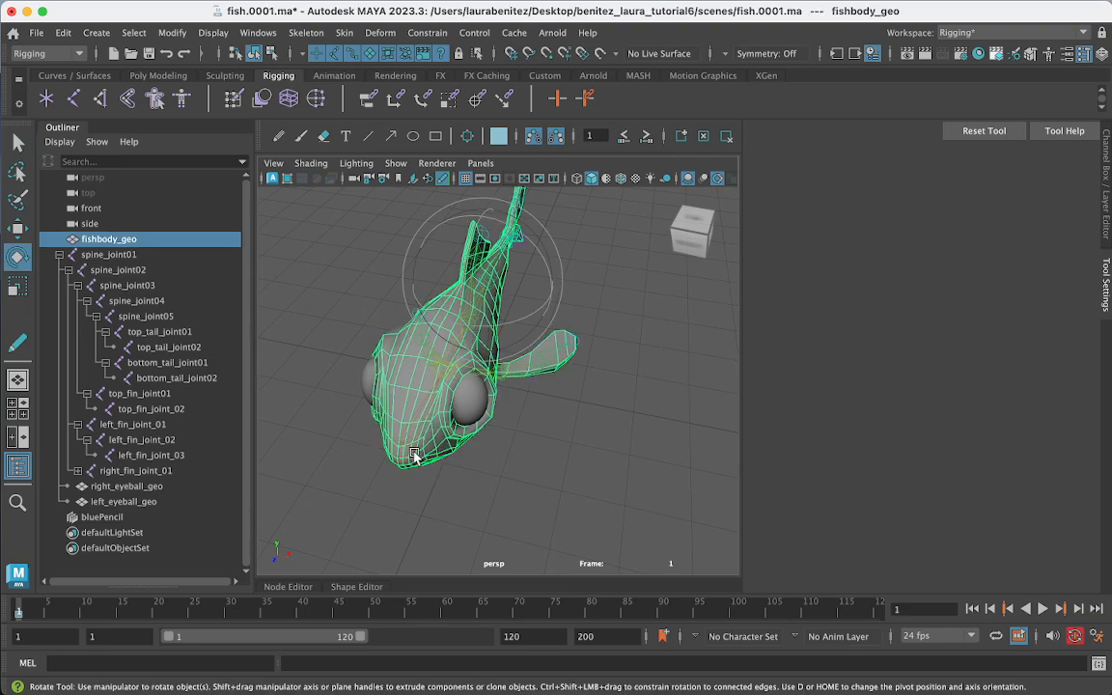
key("q")
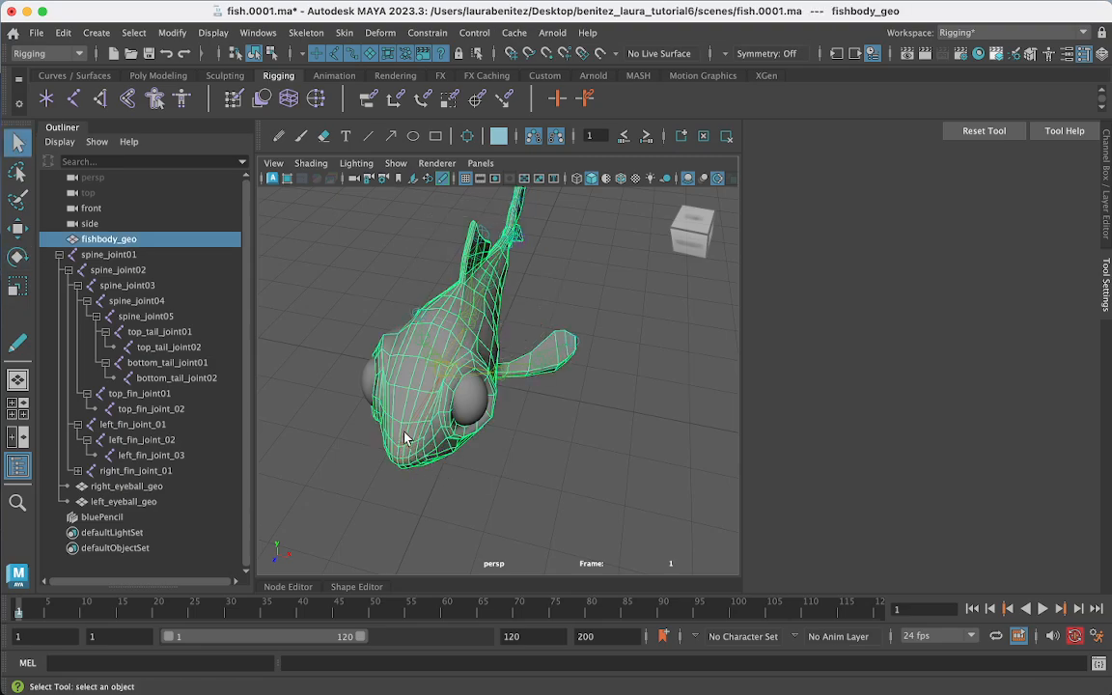
left_click(403, 447)
key("e")
left_click_drag(415, 518, 421, 477)
key("super+z")
key("q")
Step: Test-rotate spine_joint02 to check how the bound fish body deforms, and clear the selection
left_click_drag(506, 380, 497, 435, "alt")
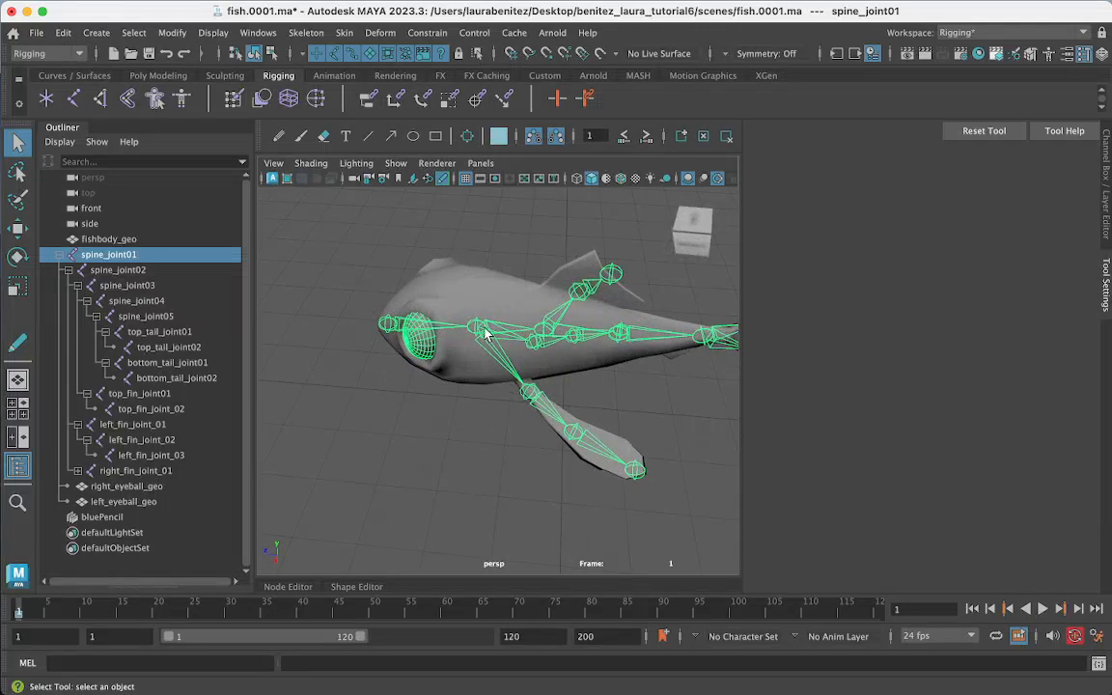
left_click(486, 333)
key("e")
left_click_drag(513, 376, 410, 424)
key("q")
left_click(532, 346)
key("e")
left_click(406, 483)
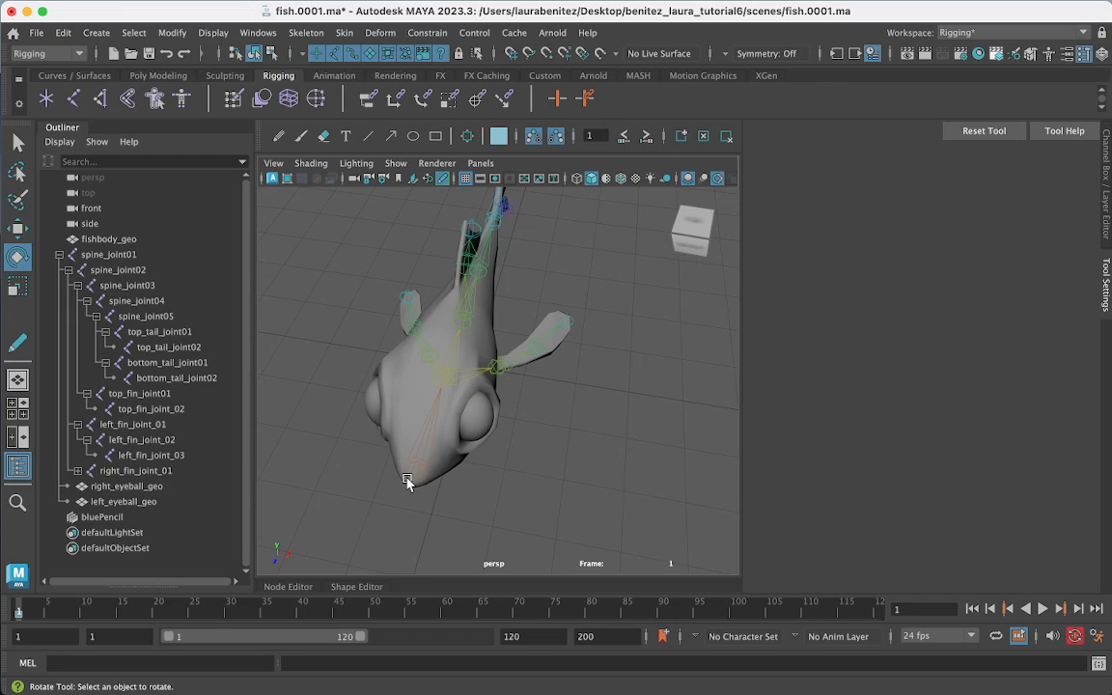
Step: Test-rotate right_fin_joint_01 about 11 degrees in Z to check the right fin's deformation, and undo the rotation
left_click_drag(407, 483, 504, 457, "alt")
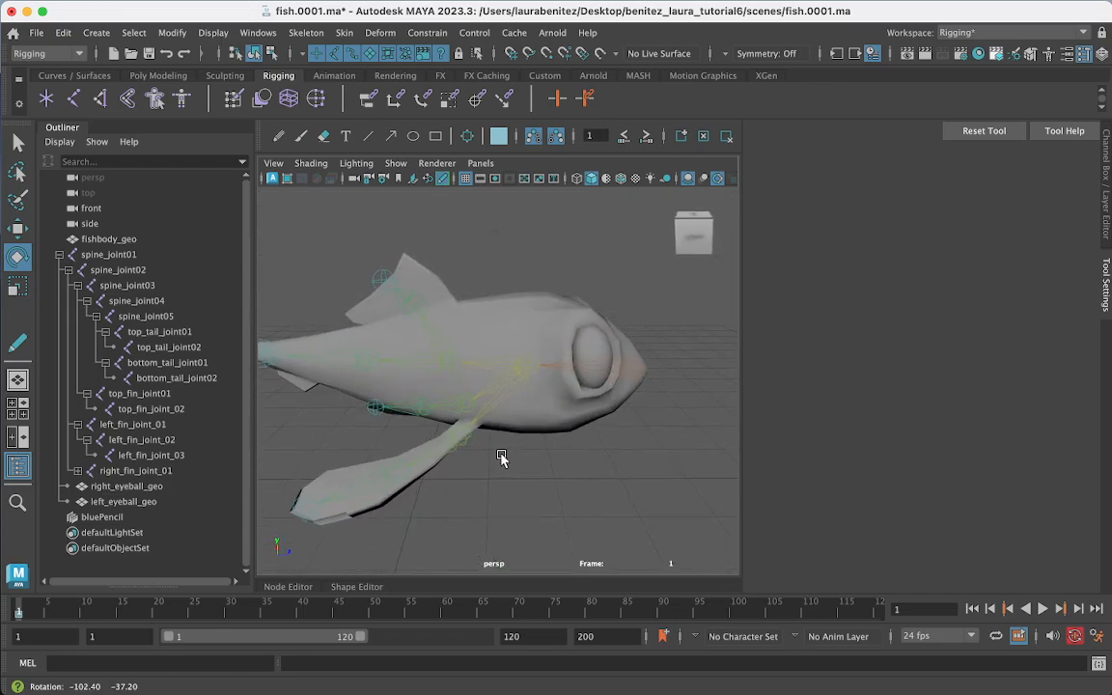
left_click(459, 437)
key("q")
left_click(472, 439)
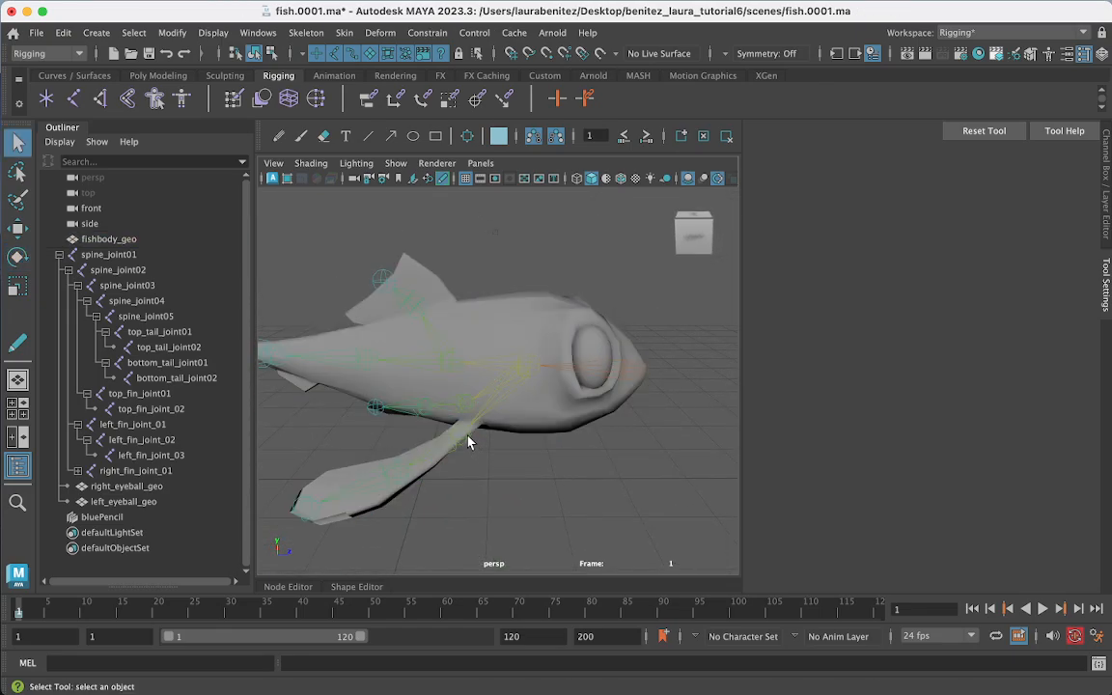
left_click(467, 437)
key("e")
left_click_drag(411, 413, 431, 394)
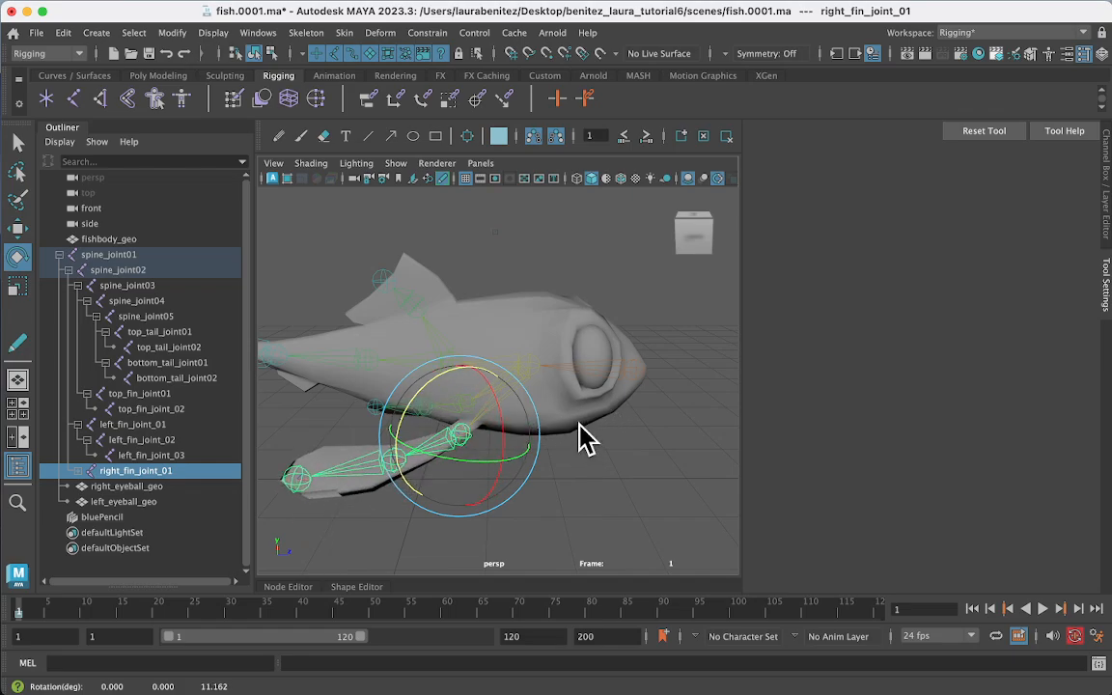
key("z")
key("q")
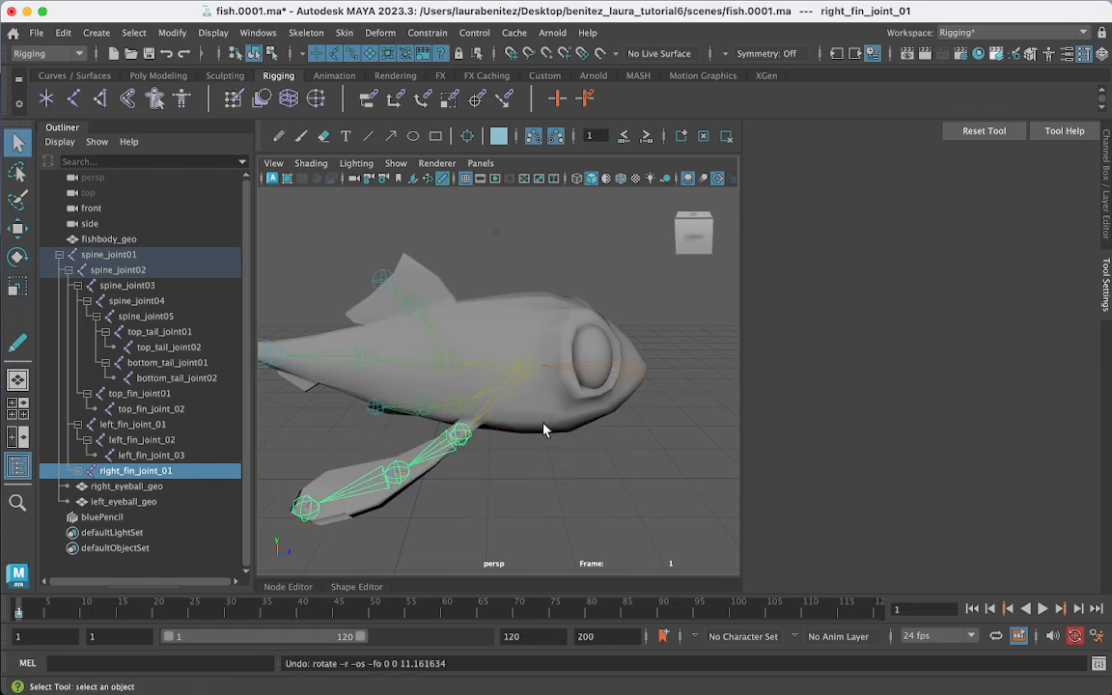
Step: Test-rotate right_fin_joint_02 to check how the outer part of the right fin bends
left_click(371, 487)
key("e")
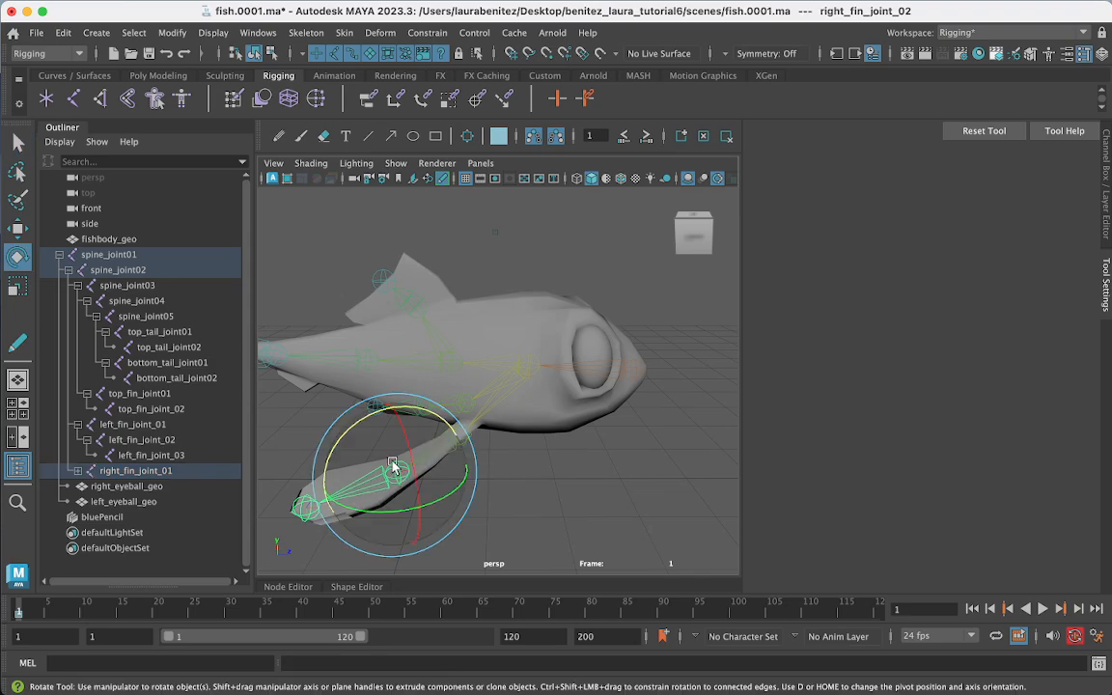
left_click_drag(358, 425, 658, 409)
key("q")
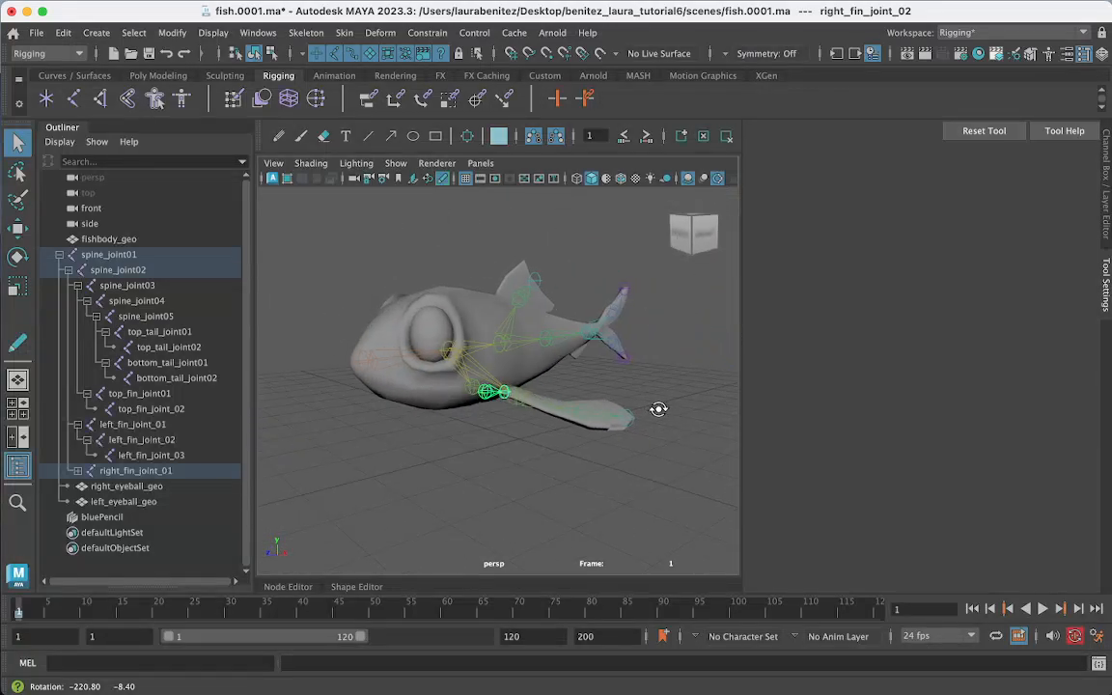
Step: Test-rotate top_fin_joint01 to check the dorsal fin's deformation from both sides, and undo the last rotation
left_click_drag(530, 388, 507, 406, "alt")
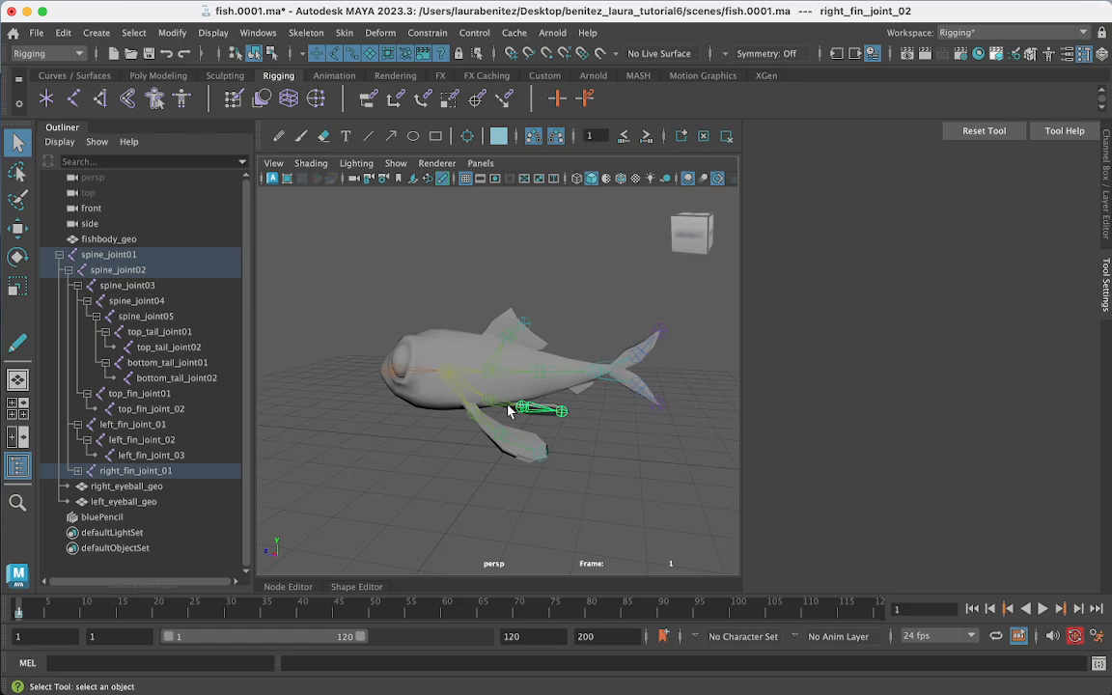
left_click(442, 375)
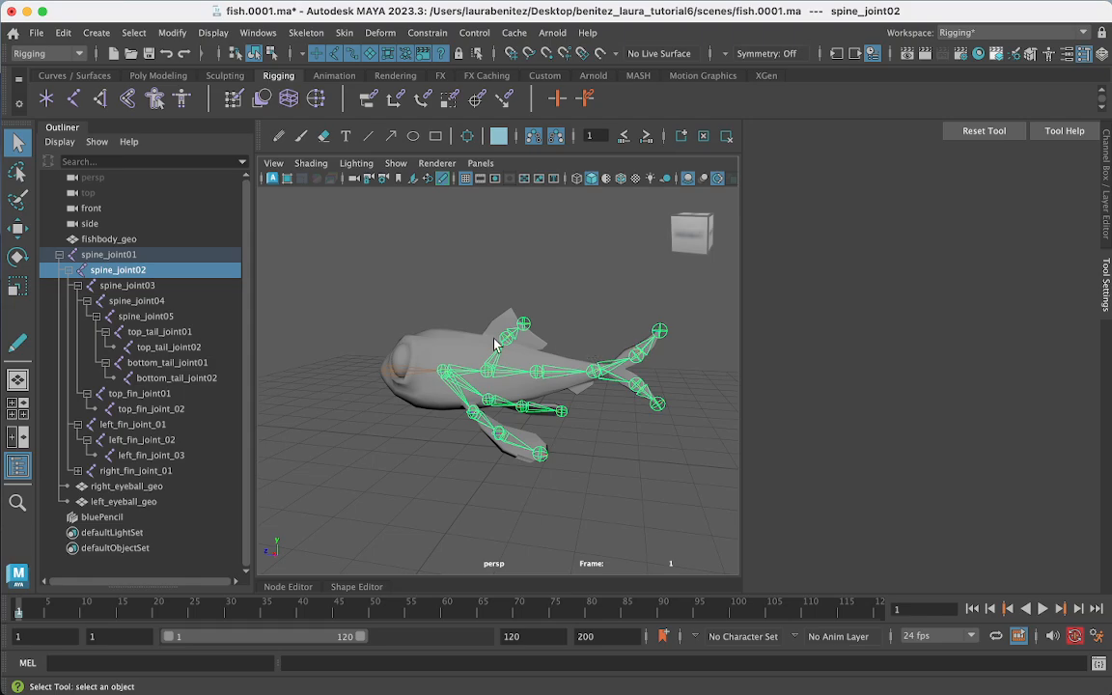
left_click(508, 331)
key("e")
left_click_drag(521, 322, 532, 320)
left_click_drag(628, 373, 486, 365, "alt")
left_click_drag(566, 339, 547, 325)
key("super+z")
Step: Select right_fin_joint_01 to check the right fin from the fish's right side, and select the fish body mesh
left_click_drag(633, 409, 591, 405, "alt")
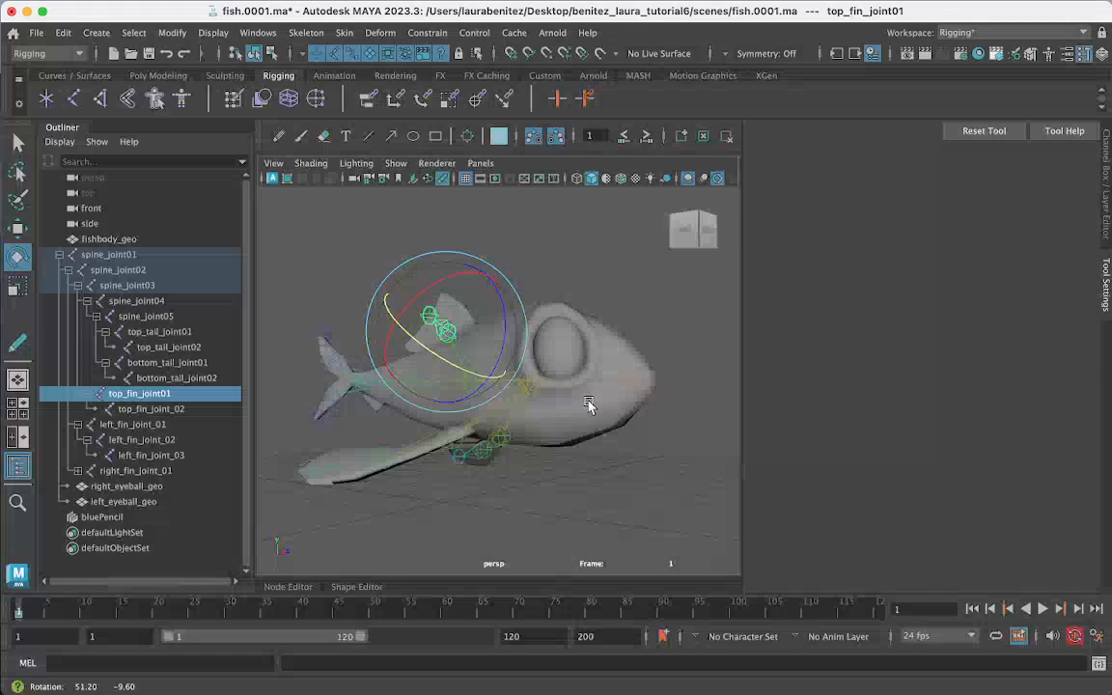
left_click(452, 440)
left_click_drag(487, 454, 570, 464)
key("q")
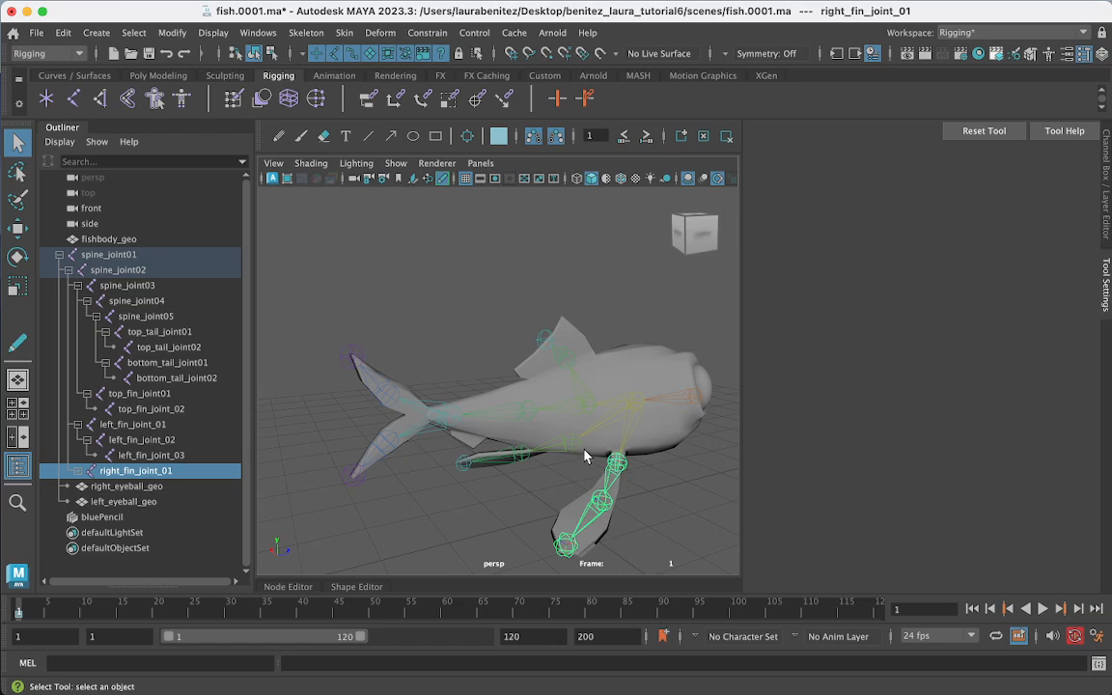
left_click(584, 454)
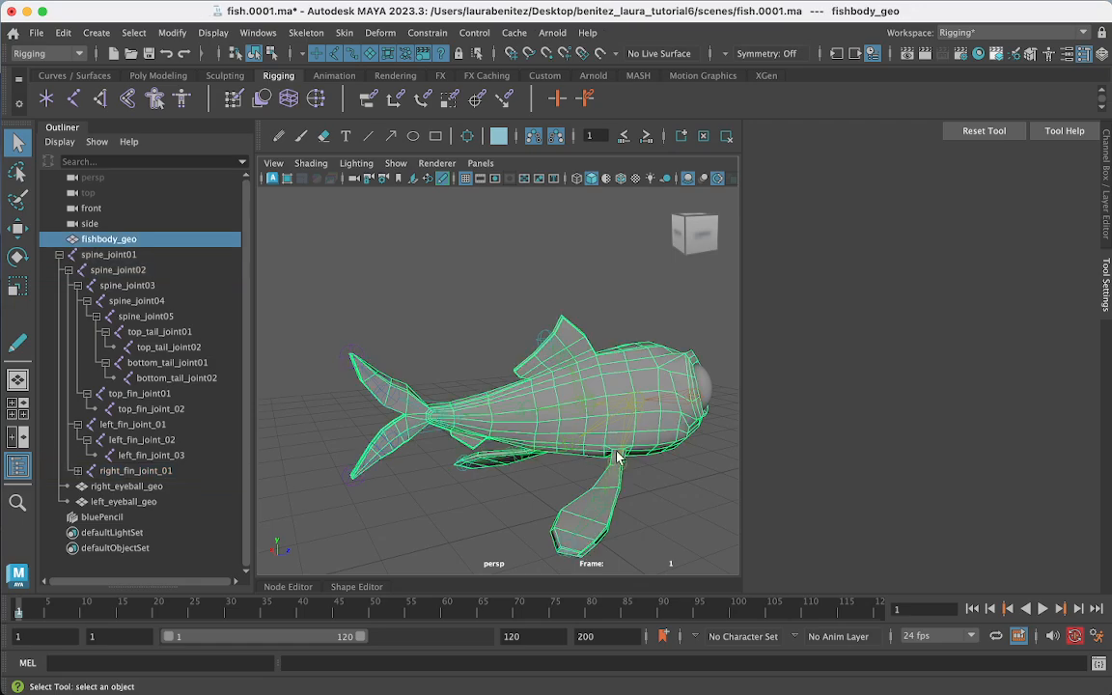
left_click_drag(674, 470, 648, 469, "alt")
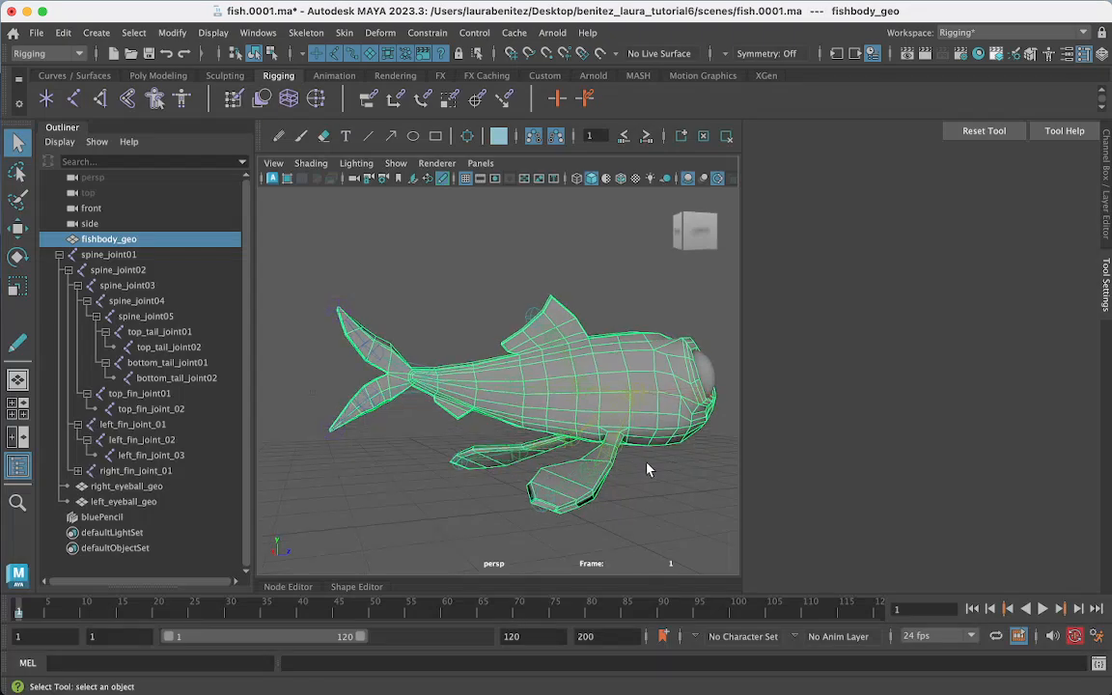
Step: Test-rotate top_tail_joint01 to check how the upper tail lobe deforms
left_click(372, 358)
key("e")
left_click_drag(364, 328, 359, 404)
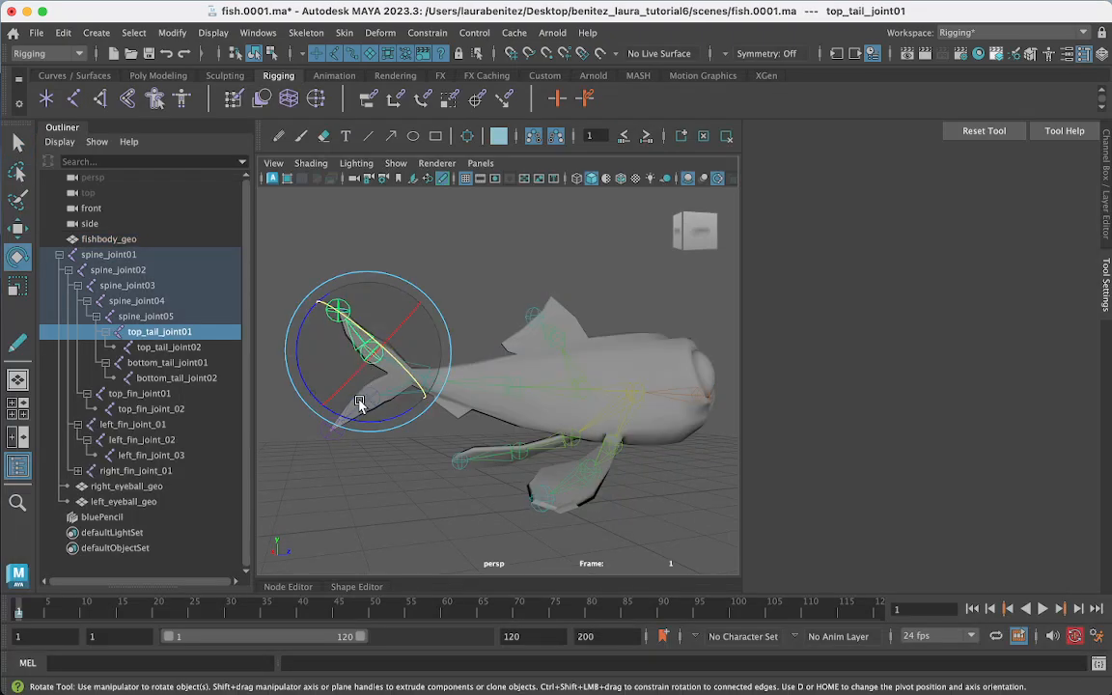
key("q")
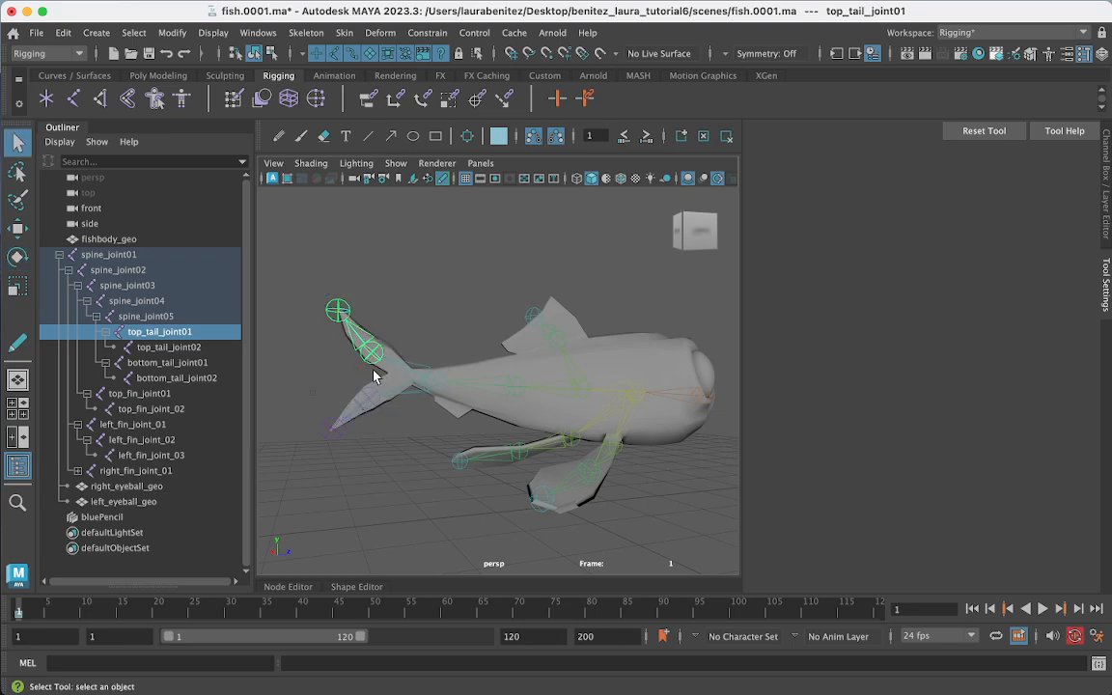
key("e")
left_click_drag(379, 340, 323, 384)
key("q")
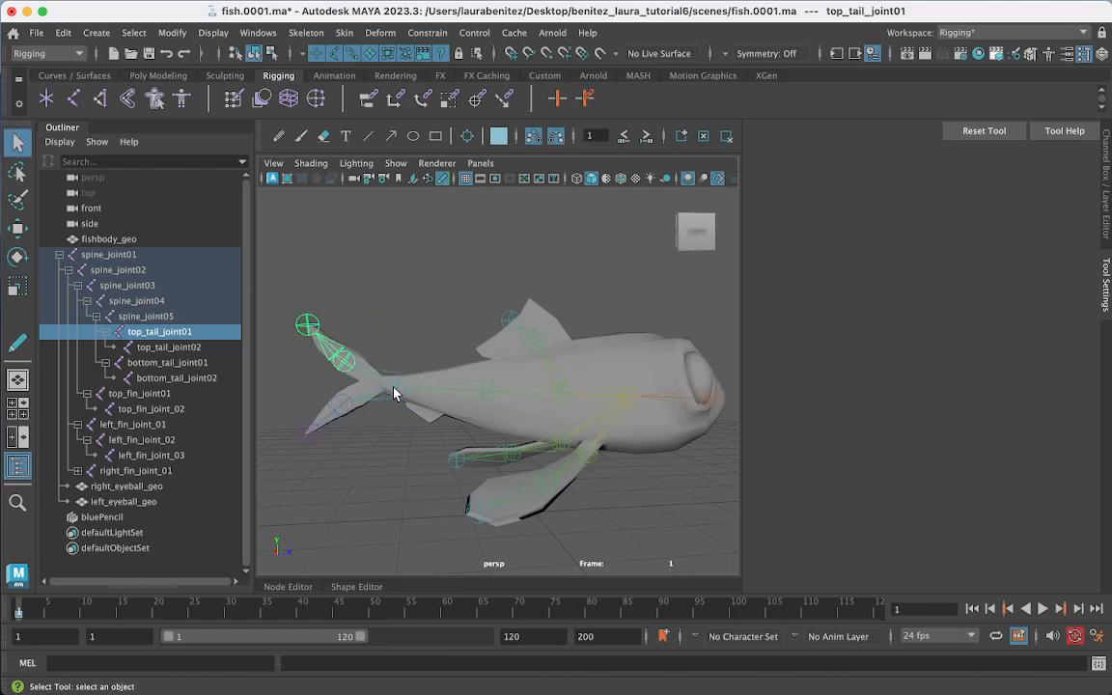
Step: Test-rotate spine_joint05 about 64 degrees in Y to check the tail's deformation, and undo the rotation
left_click(396, 391)
key("e")
left_click_drag(392, 390, 330, 377)
key("ctrl+z")
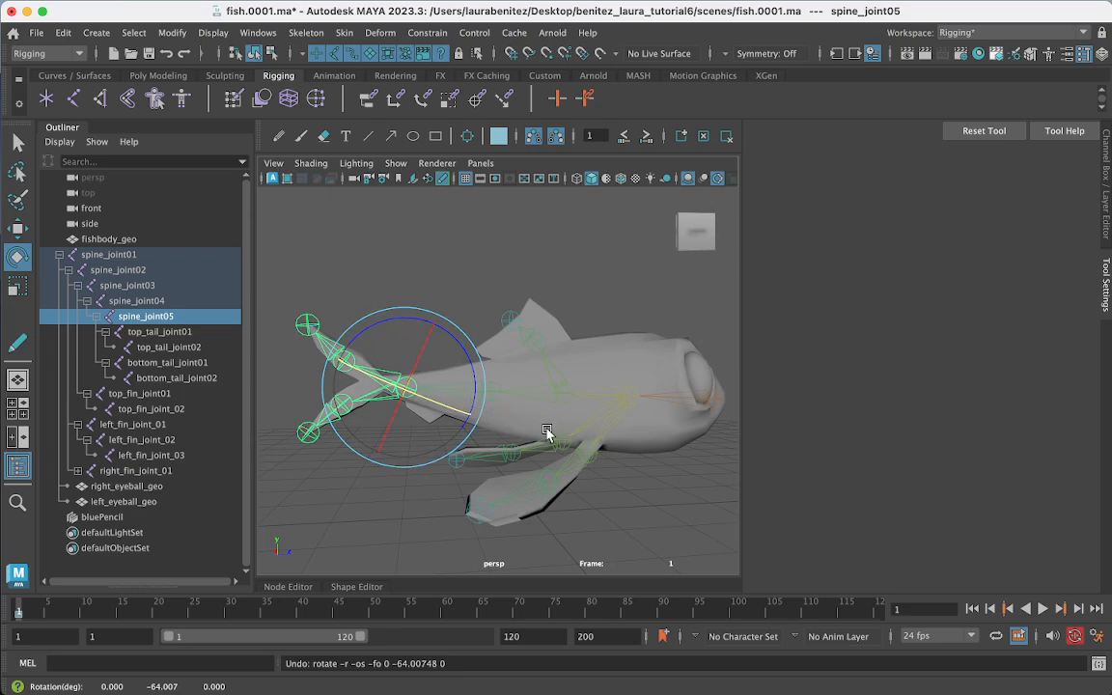
left_click_drag(546, 432, 549, 486, "alt")
left_click_drag(555, 470, 505, 435, "alt")
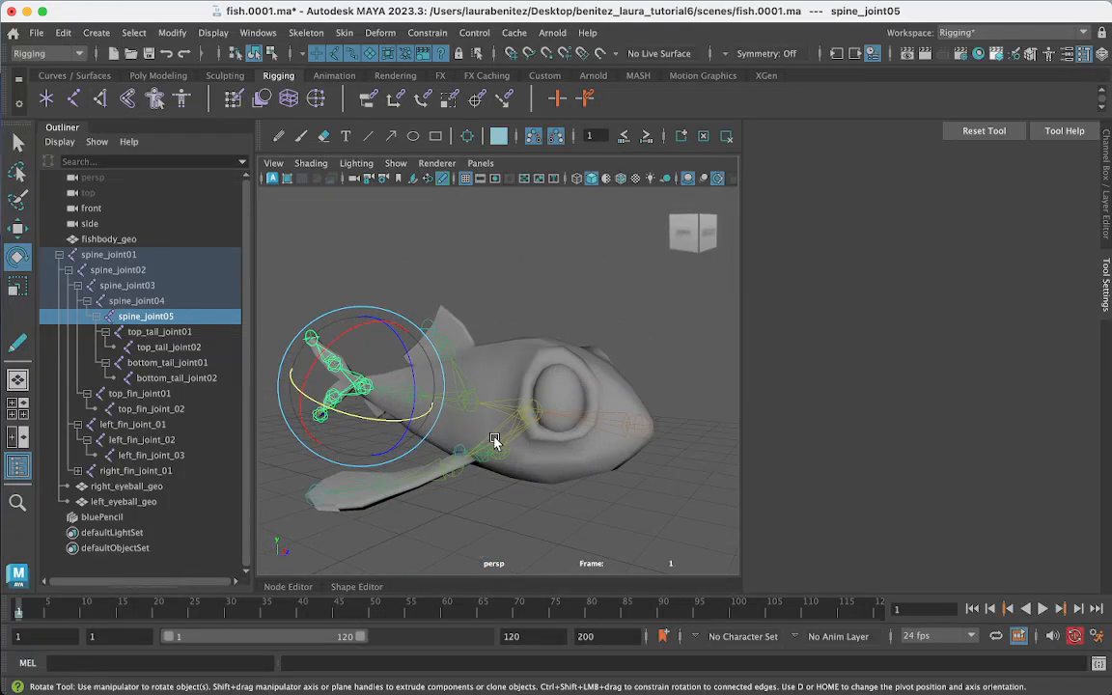
middle_click_drag(494, 438, 392, 432, "alt")
left_click_drag(392, 432, 444, 444, "alt")
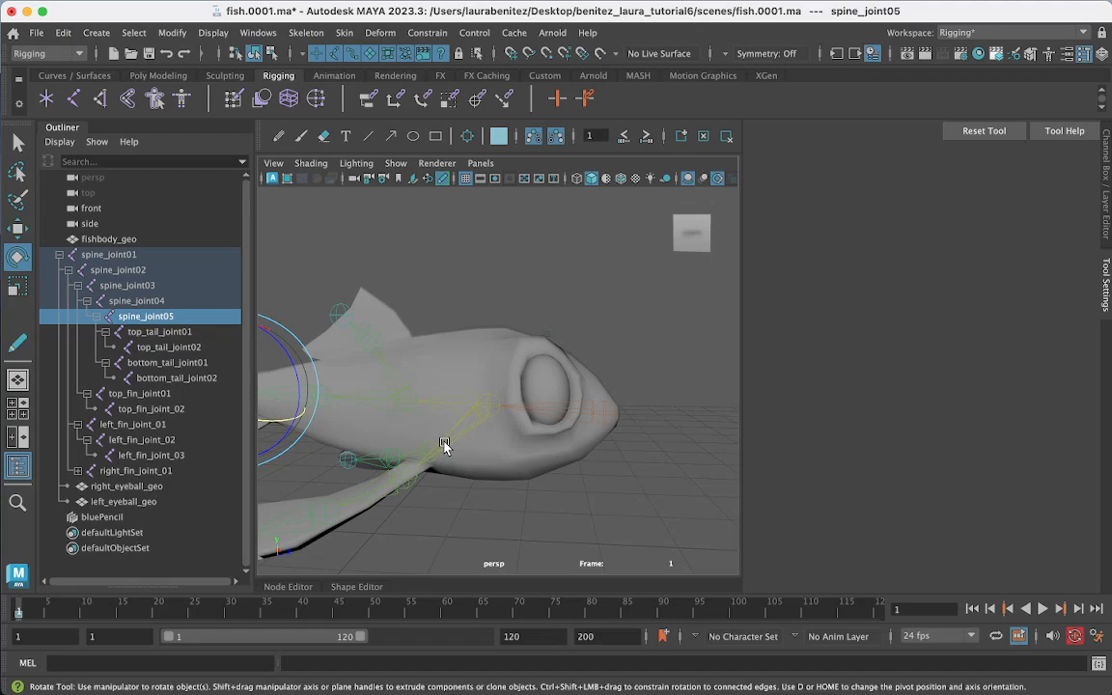
left_click(606, 416)
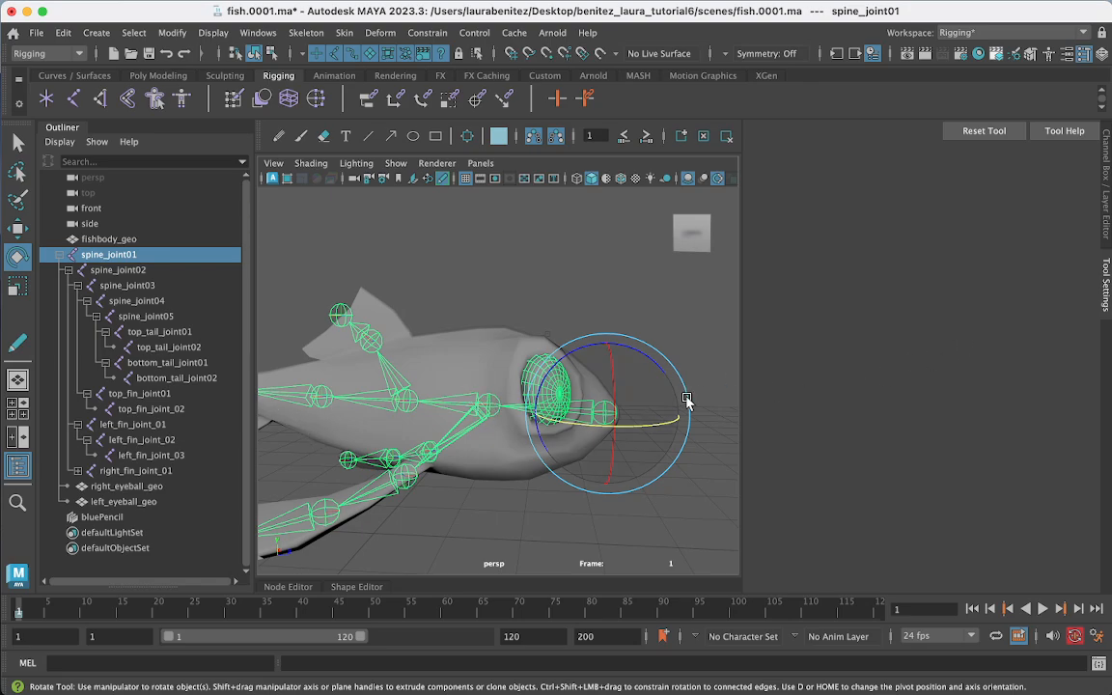
key("q")
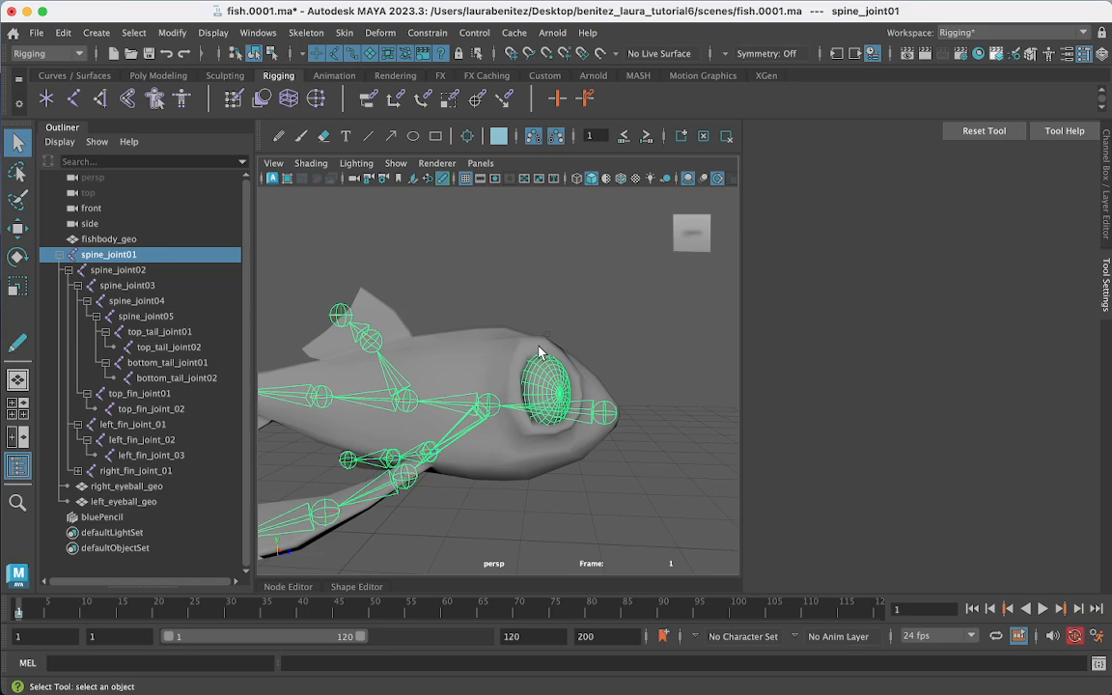
right_click(605, 415)
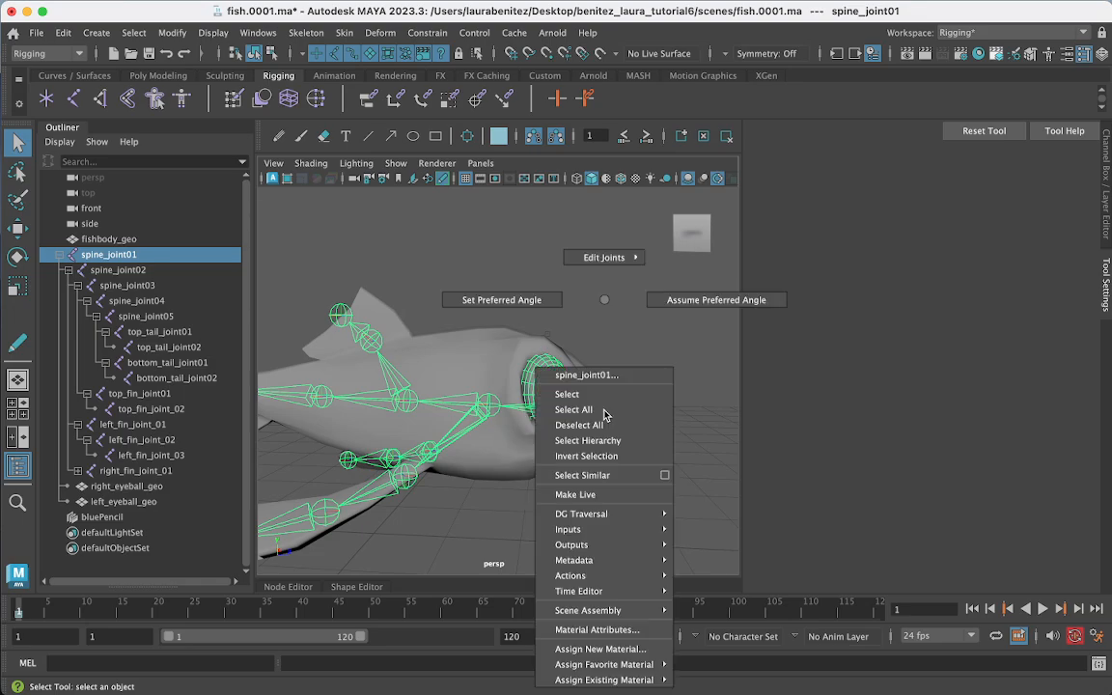
right_click_drag(605, 415, 603, 303)
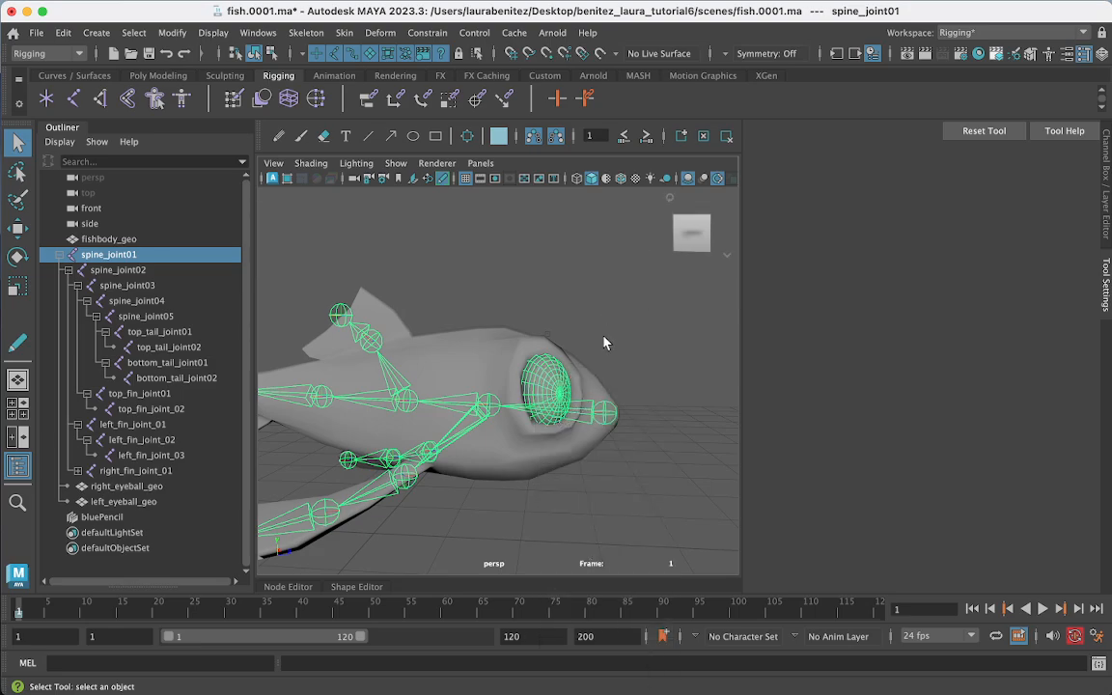
left_click(666, 416)
left_click(609, 413)
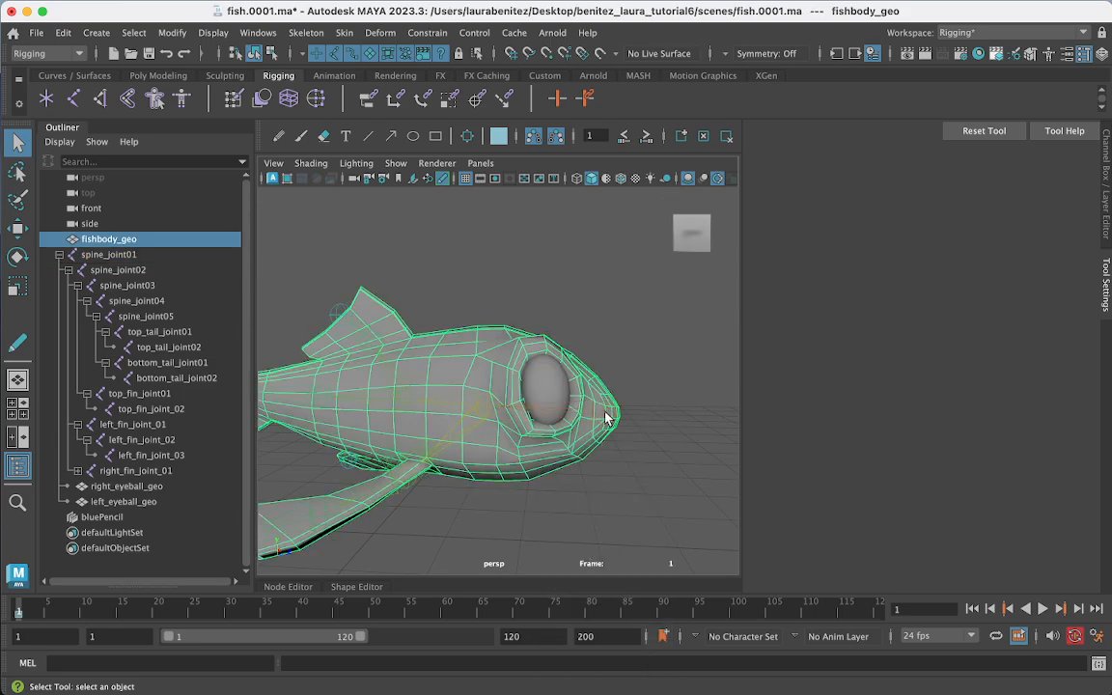
left_click(606, 417)
right_click(602, 417, "shift")
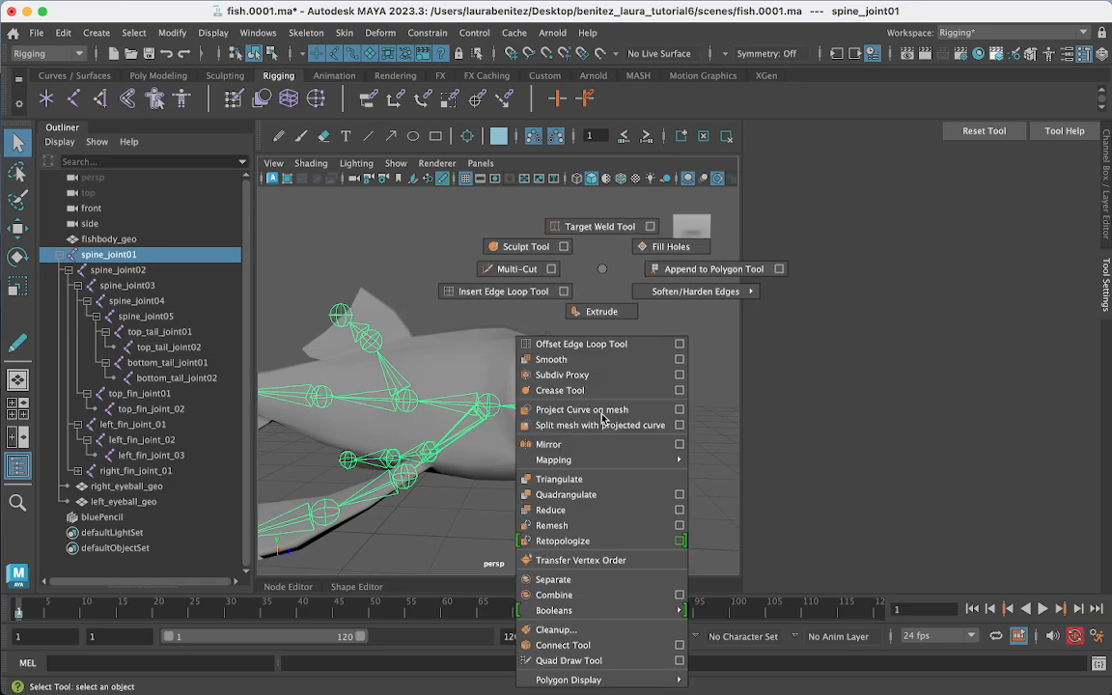
left_click(705, 389)
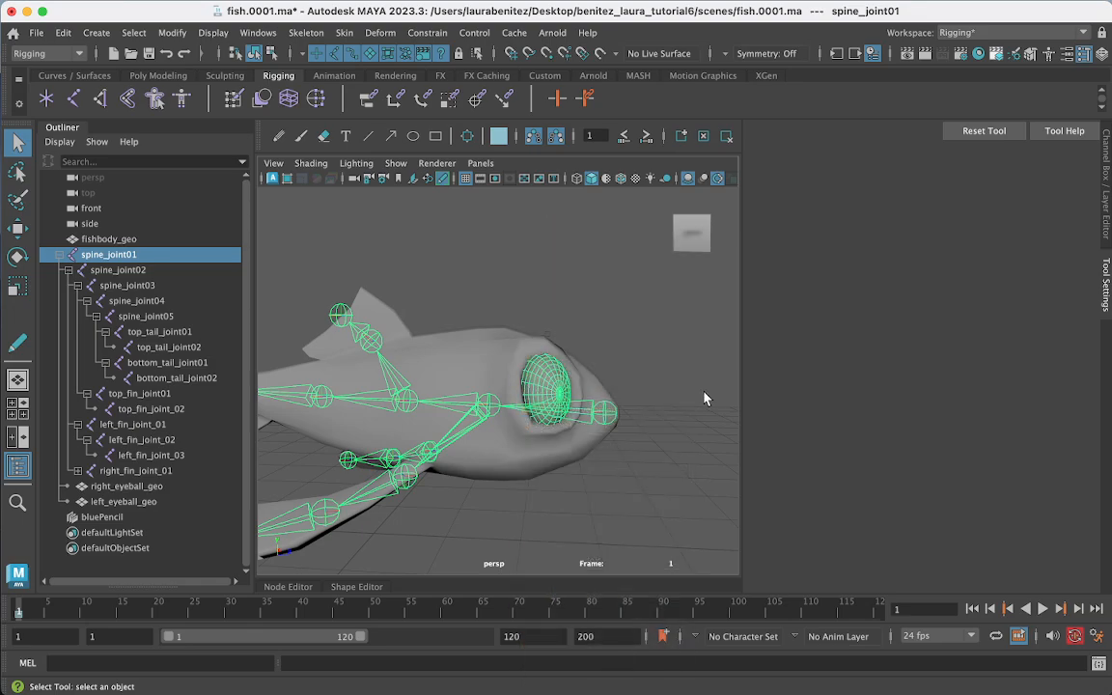
right_click(610, 417)
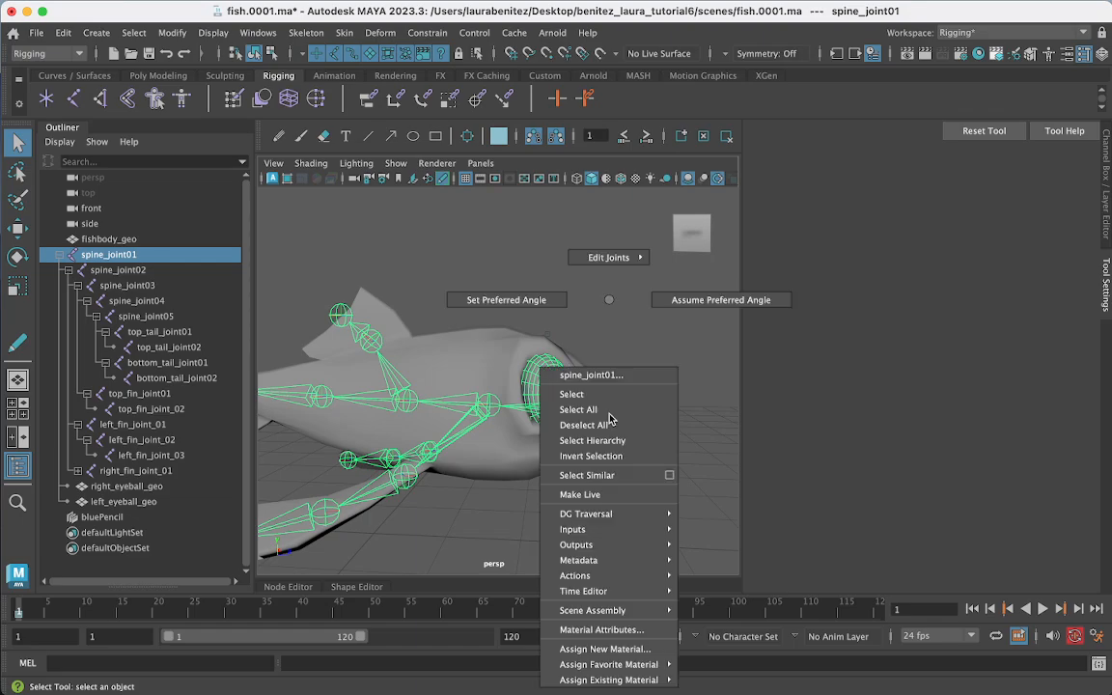
left_click(603, 410)
left_click(603, 323)
Step: Activate the Paint Skin Weights tool on the fish body mesh, and return to the Select tool
left_click(467, 349)
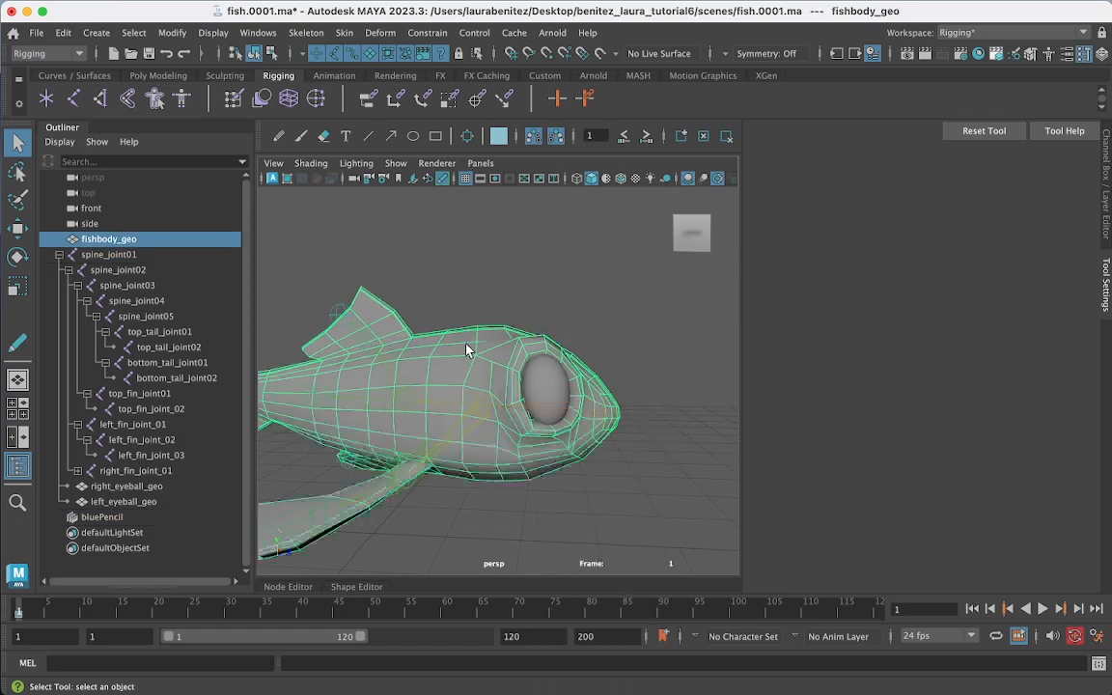
mouse_move(467, 253)
right_mouse_down()
mouse_move(454, 294)
mouse_move(397, 273)
mouse_move(385, 237)
mouse_move(396, 241)
right_mouse_up()
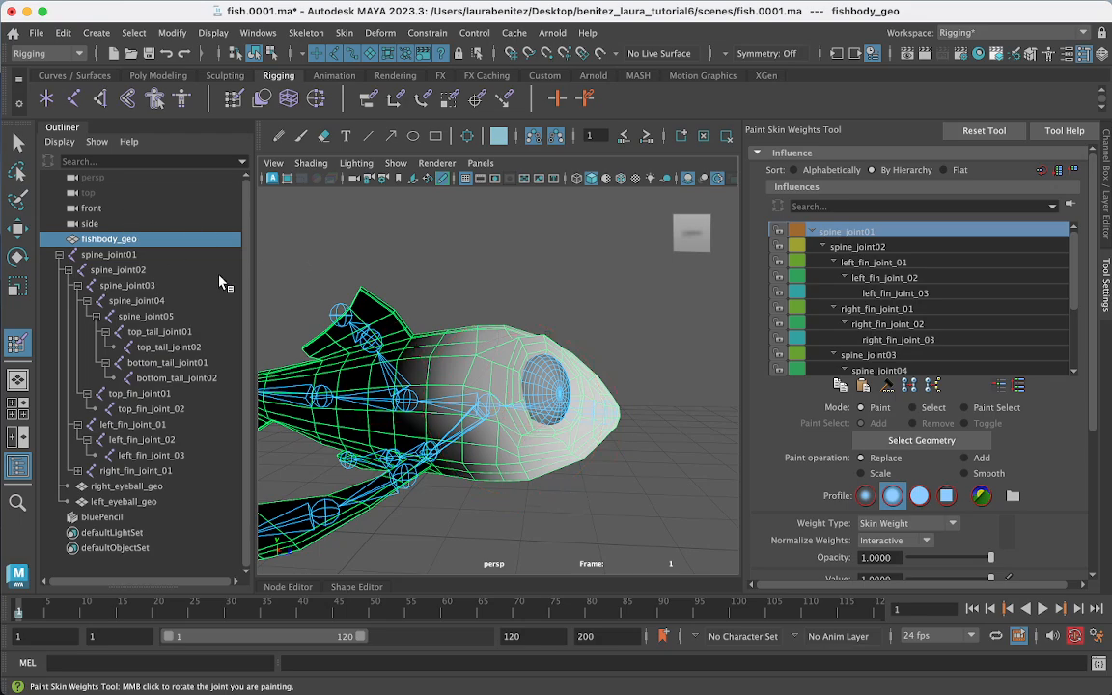
left_click(19, 144)
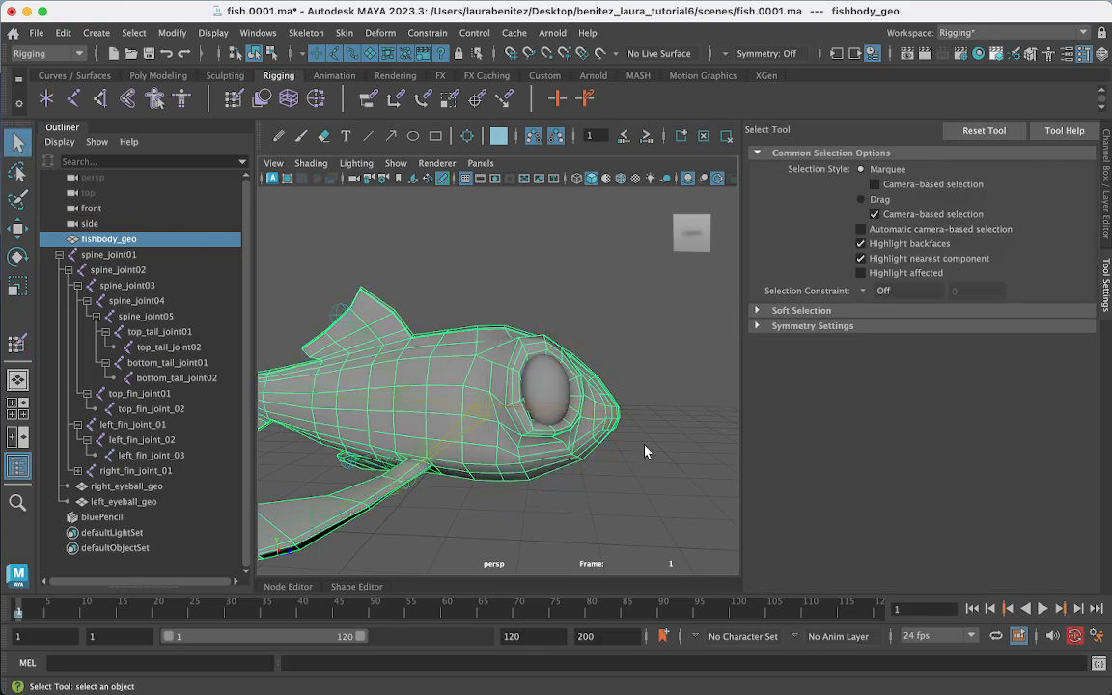
Step: Try to start Paint Skin Weights from the fish body while spine_joint01 is selected, and return to the Select tool
left_click(608, 414)
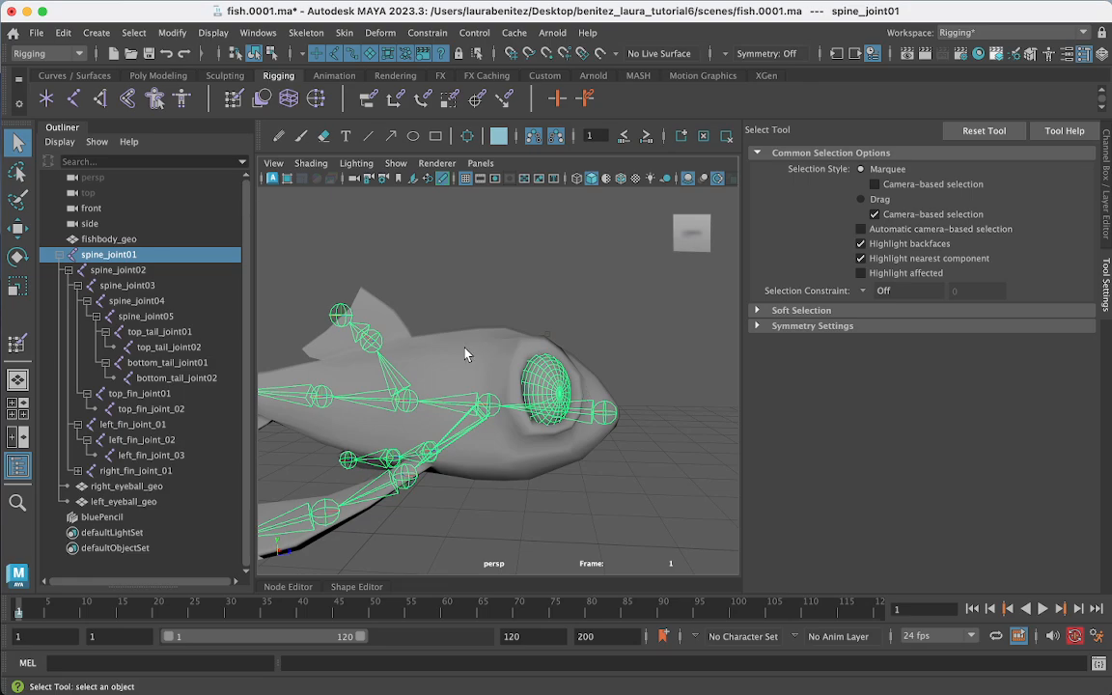
mouse_move(465, 354)
right_mouse_down()
mouse_move(434, 326)
mouse_move(409, 233)
right_mouse_up()
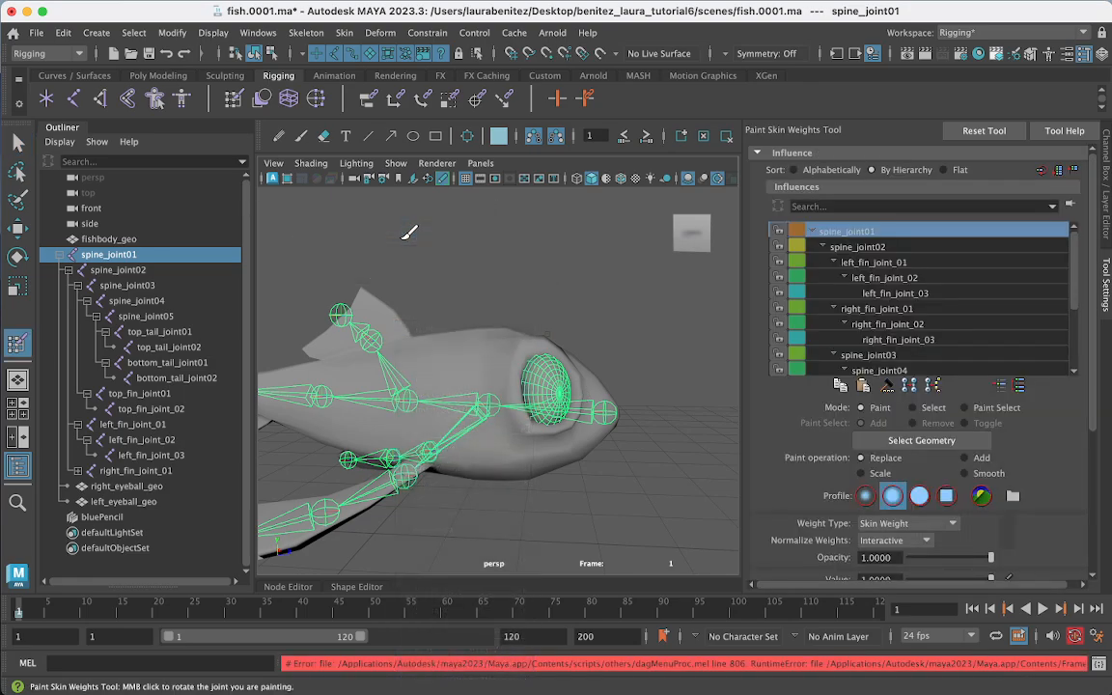
left_click(18, 143)
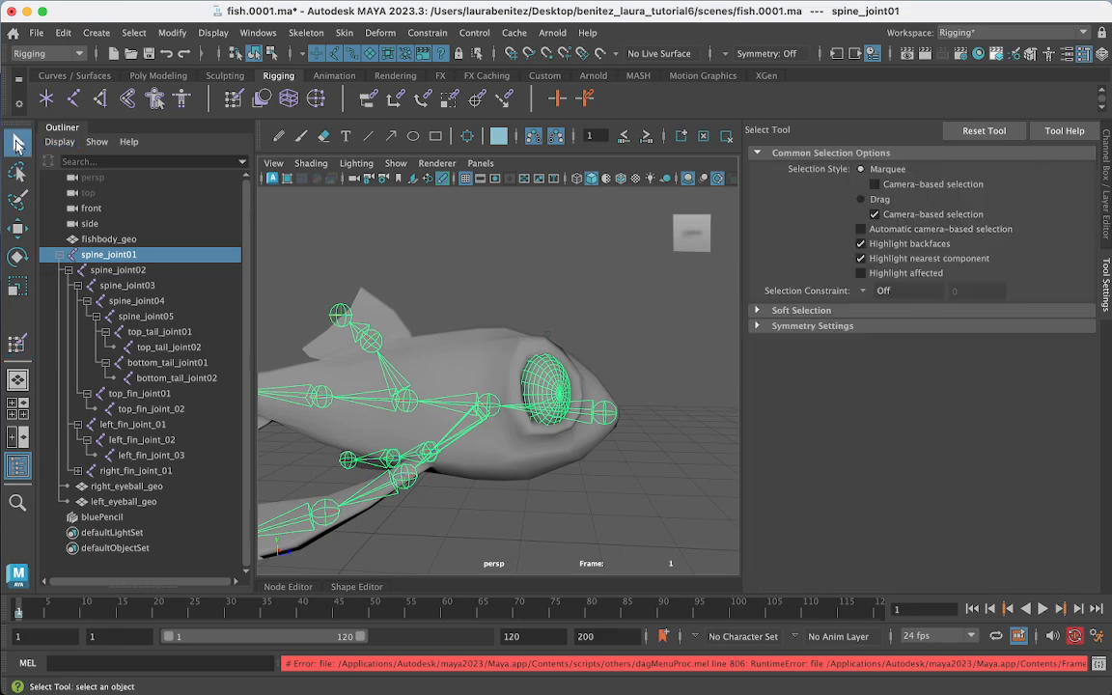
Step: Select fishbody_geo, start the Paint Skin Weights tool and inspect spine_joint01's influence around the head
left_click(458, 345)
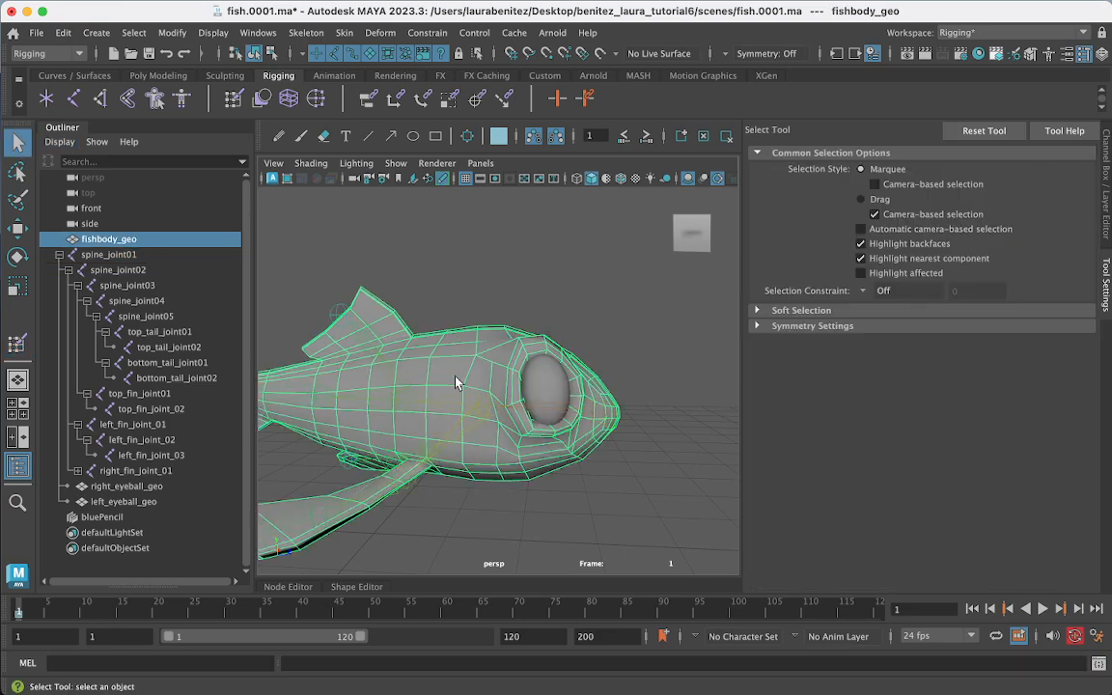
mouse_move(461, 357)
right_mouse_down()
mouse_move(382, 238)
mouse_move(290, 231)
mouse_move(360, 237)
right_mouse_up()
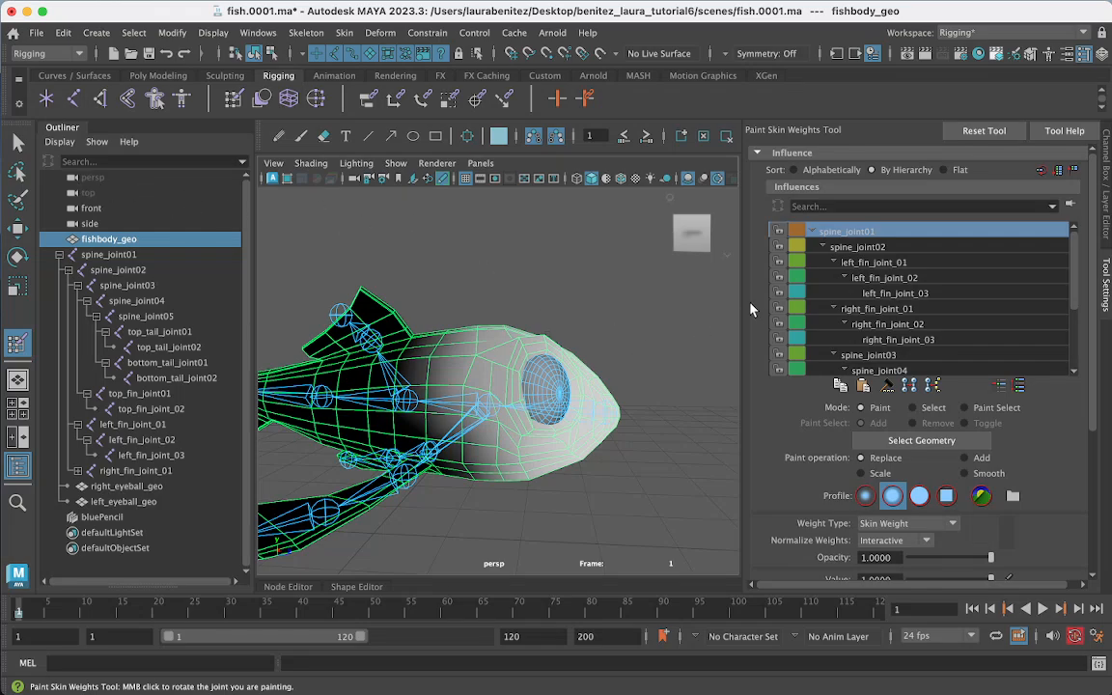
left_click_drag(722, 361, 718, 370, "alt")
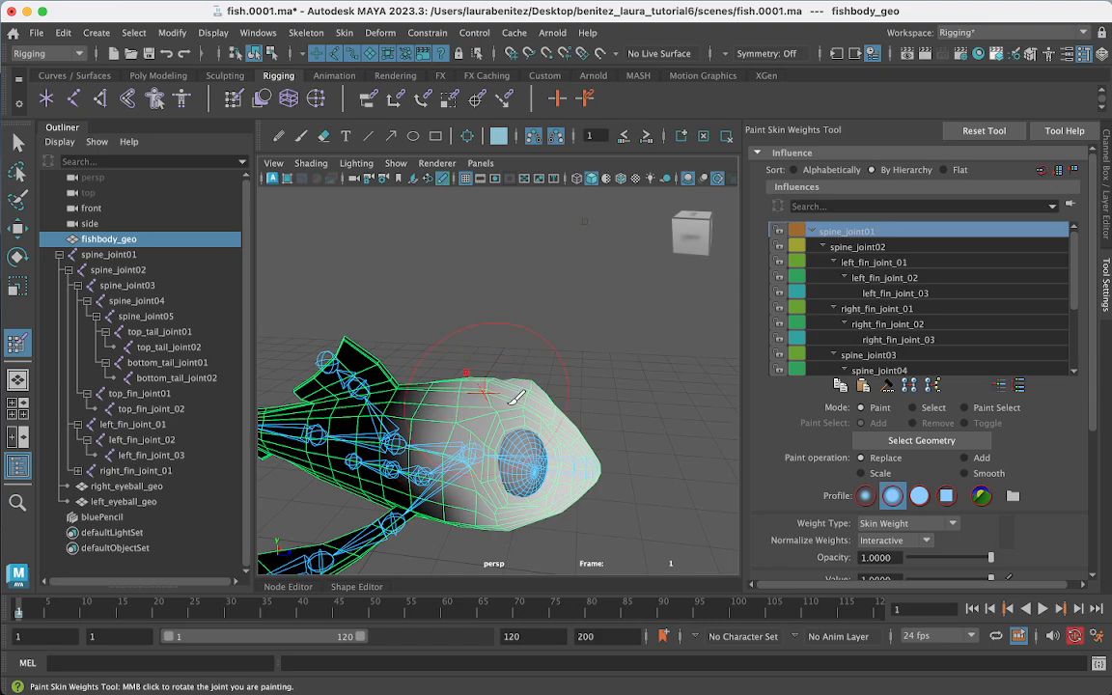
left_click_drag(478, 386, 541, 375, "alt")
Step: Turn on Use Color Ramp for the weight display and examine spine_joint01's influence on the body
scroll(960, 521, "down", 5)
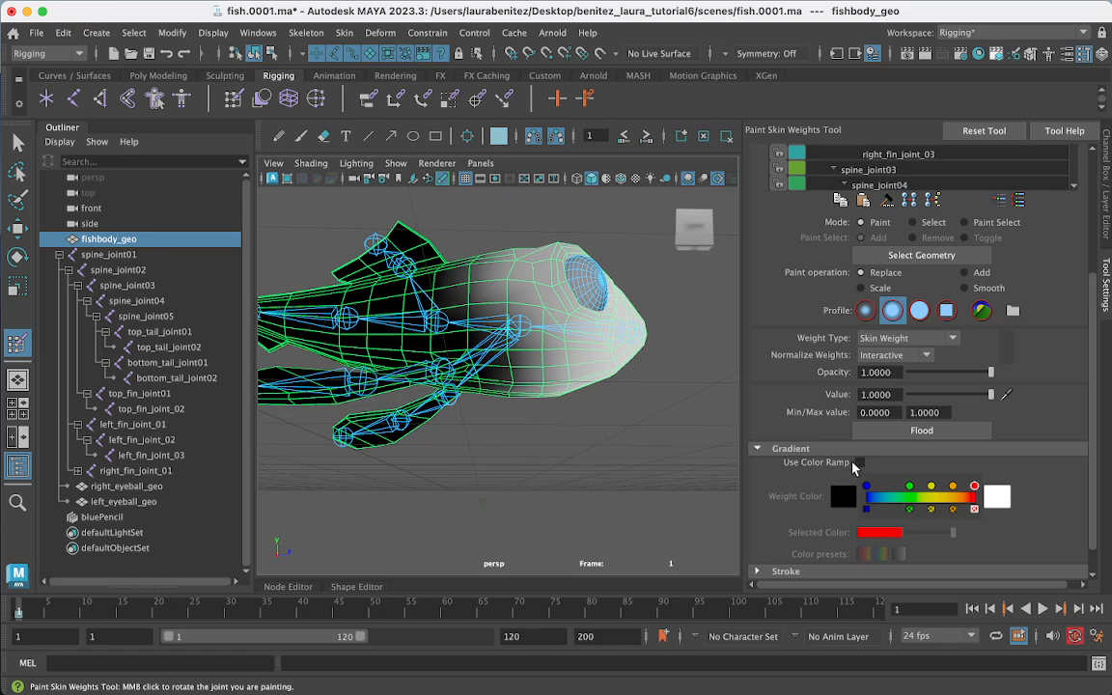
left_click(858, 463)
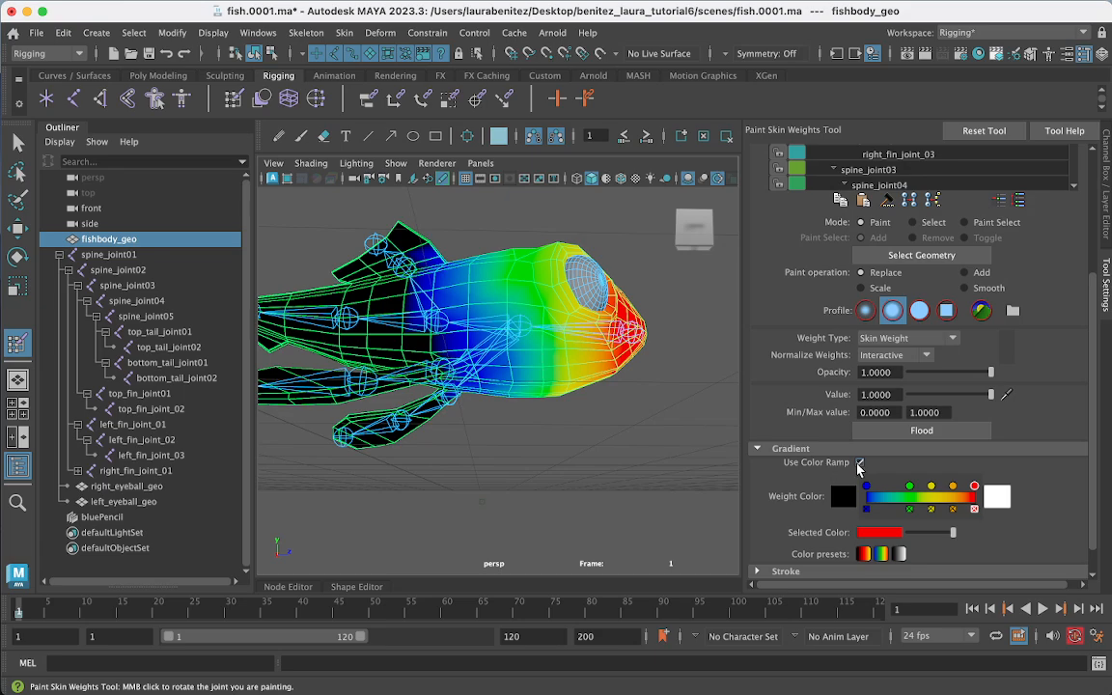
scroll(859, 454, "down", 1)
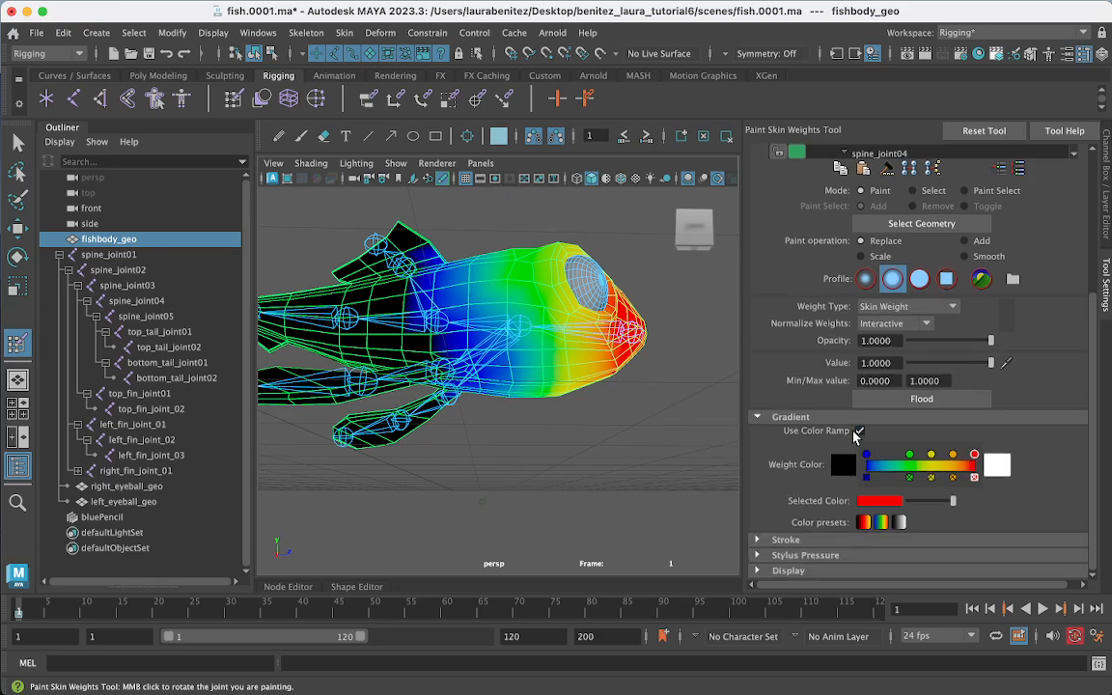
scroll(572, 412, "up", 3)
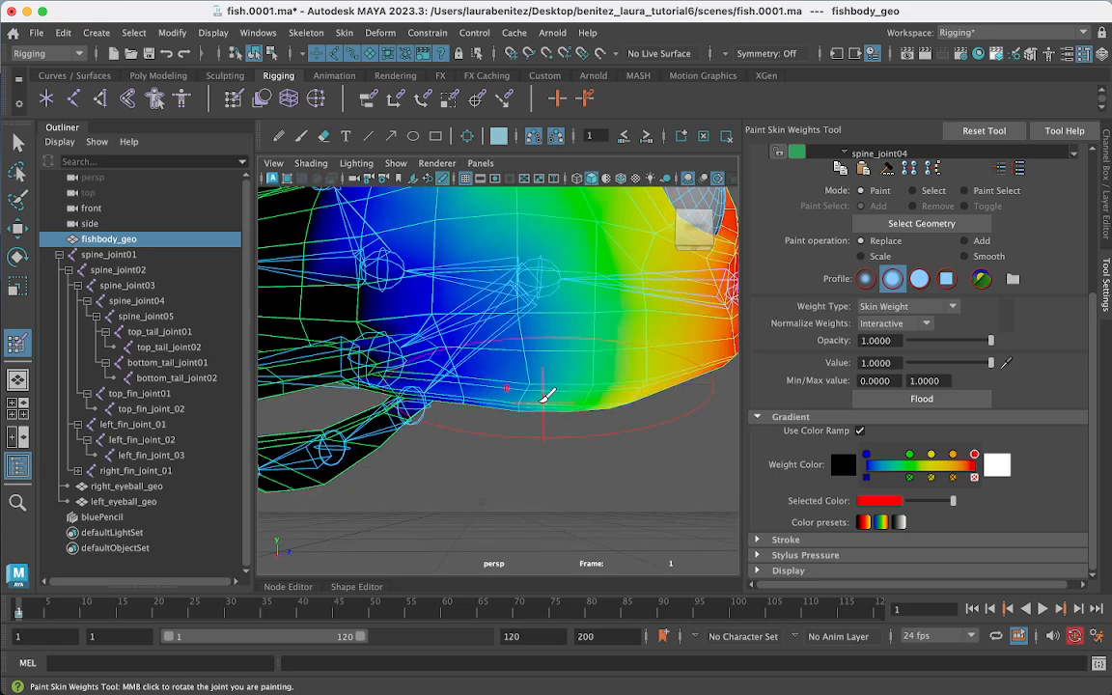
scroll(565, 462, "down", 3)
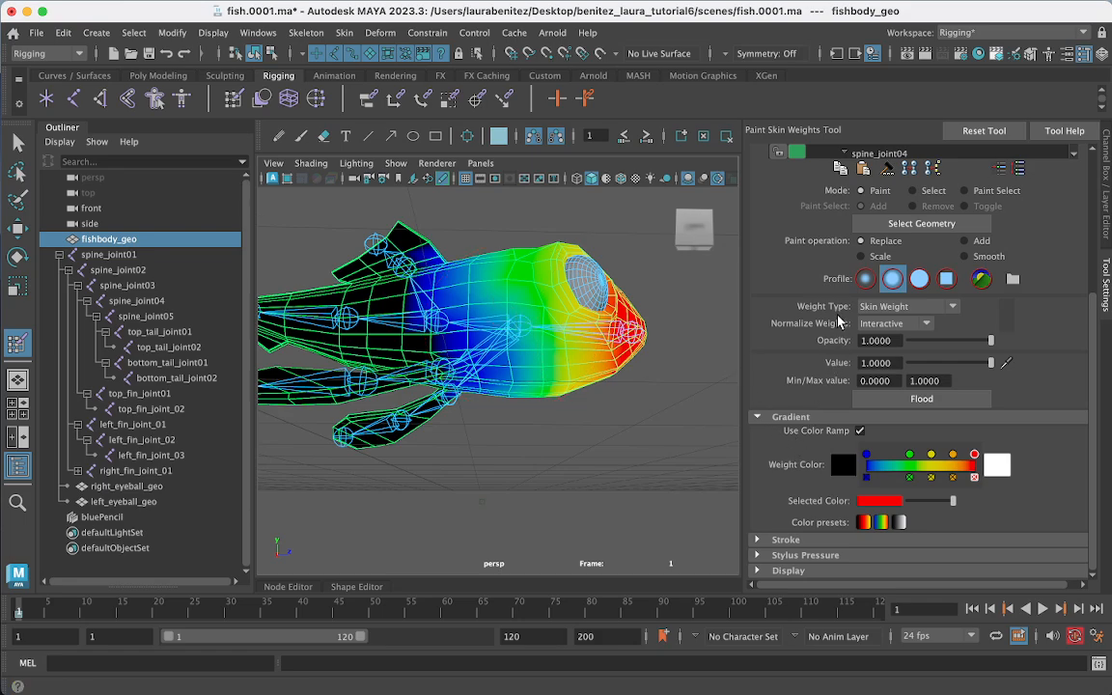
Step: Paint spine_joint01's skin weight over the fish's mouth, cheek and eye area with Replace at value 1.0 and opacity 1.0
scroll(838, 322, "up", 4)
scroll(837, 322, "down", 3)
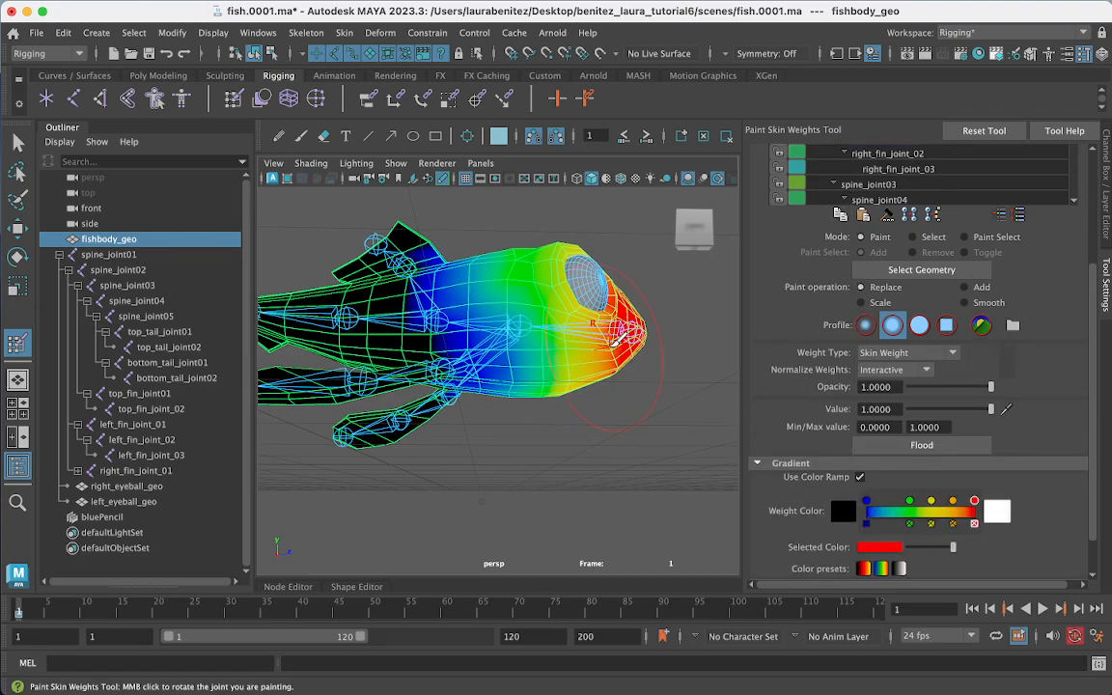
mouse_move(616, 338)
left_mouse_down()
mouse_move(589, 353)
mouse_move(611, 369)
left_mouse_up()
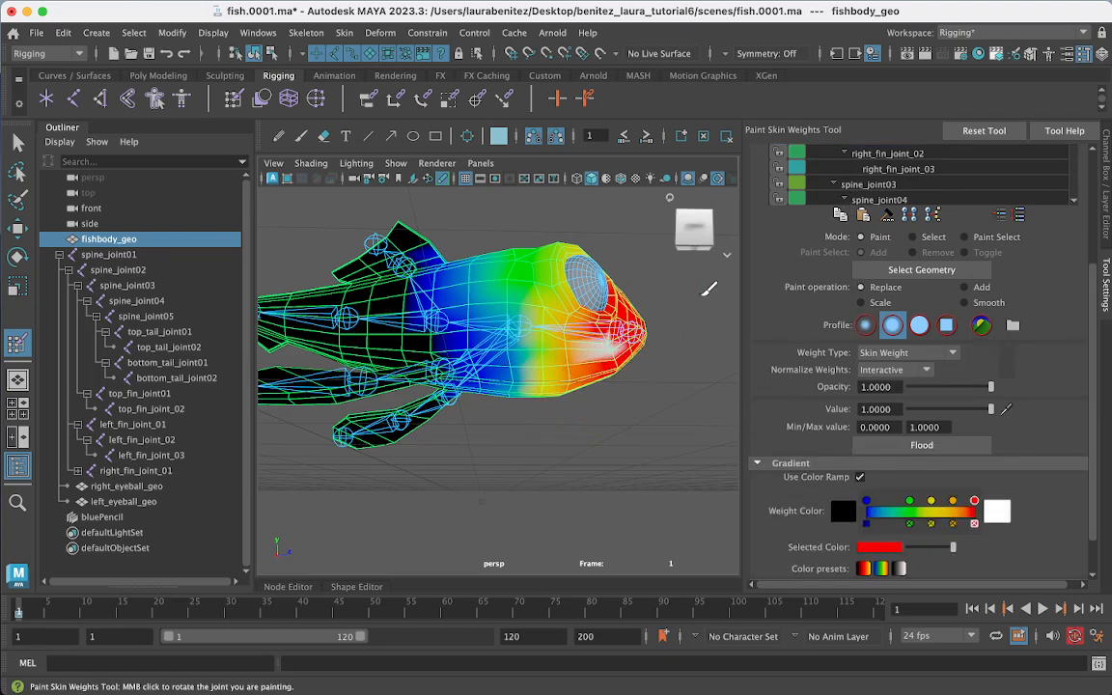
scroll(869, 387, "down", 2)
mouse_move(581, 373)
left_mouse_down()
mouse_move(637, 330)
mouse_move(579, 289)
left_mouse_up()
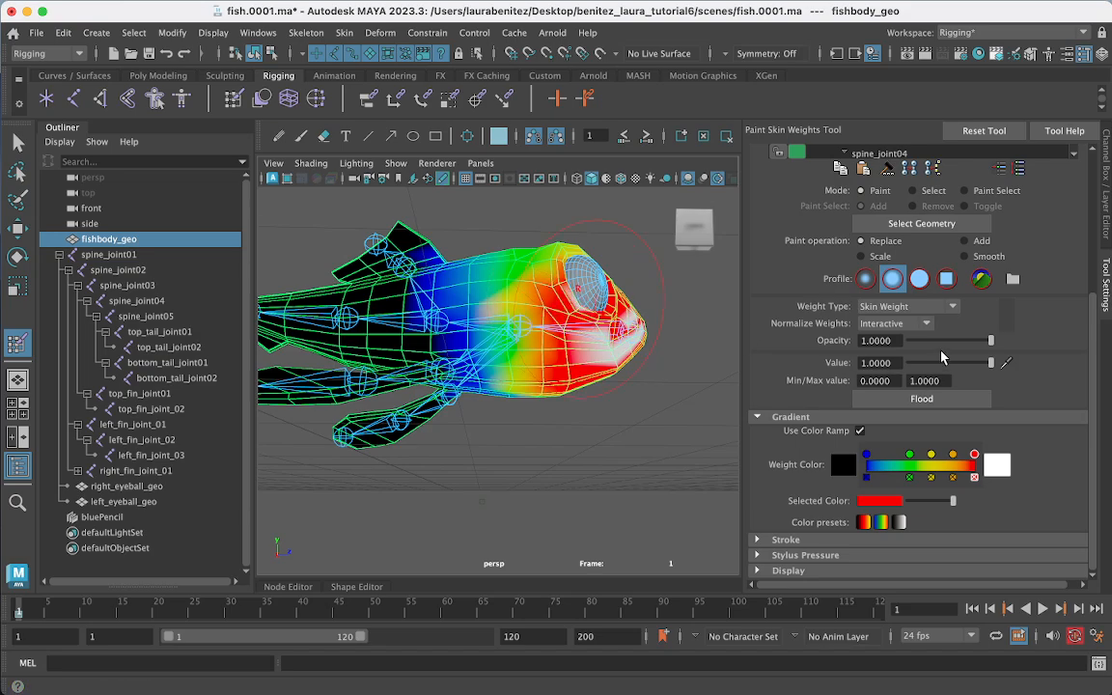
Step: Set the brush's Radius(U) to 0.5 in the Stroke settings and paint spine_joint01's weight over the fish's mouth and lower jaw
scroll(886, 373, "up", 5)
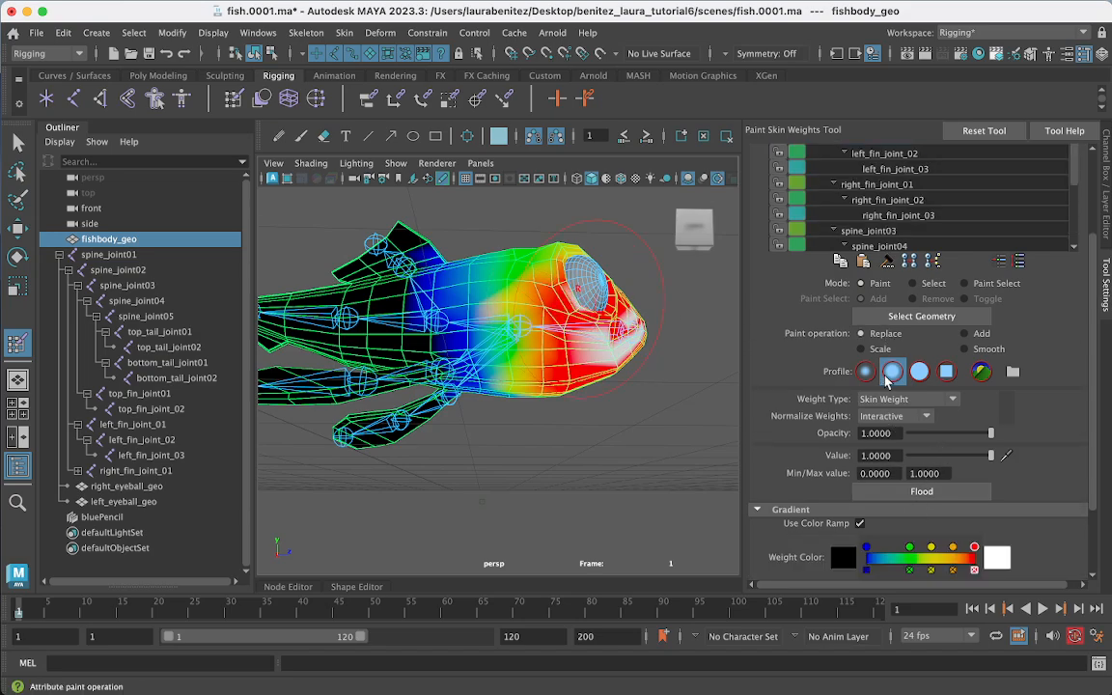
scroll(886, 376, "down", 5)
scroll(886, 374, "up", 10)
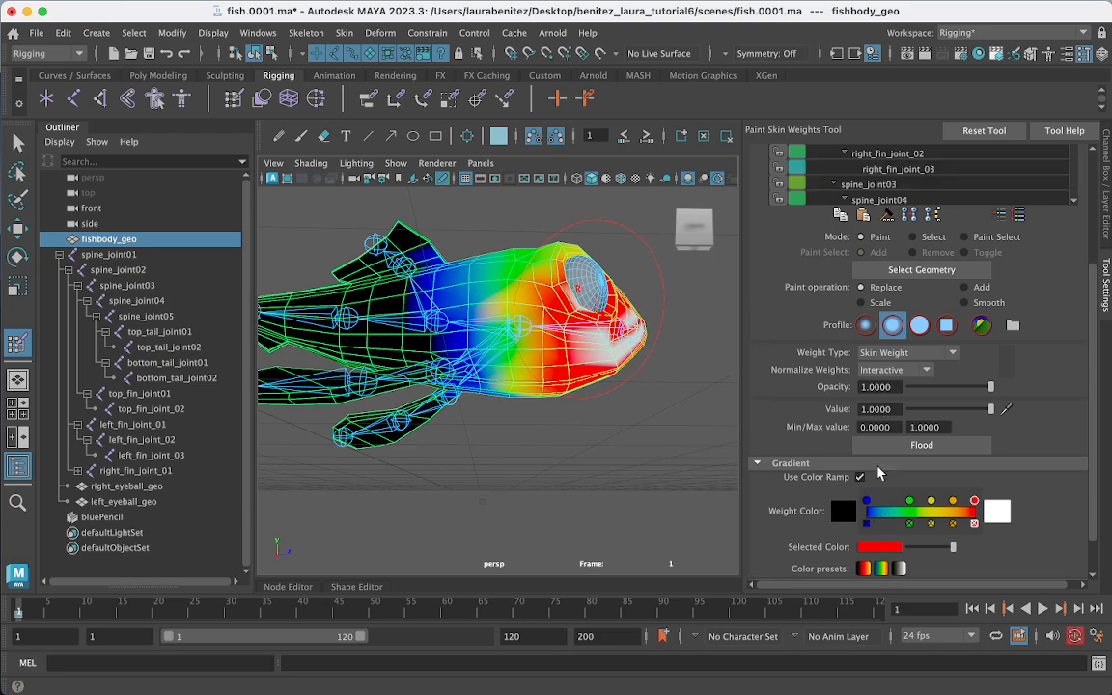
scroll(878, 471, "down", 10)
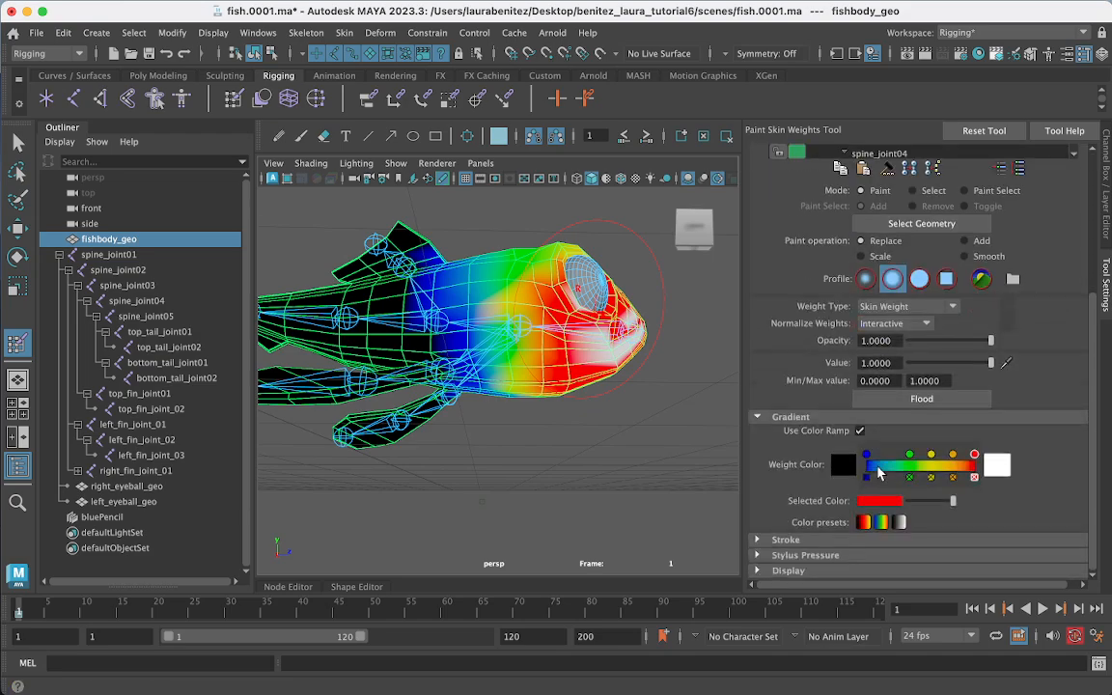
left_click(766, 542)
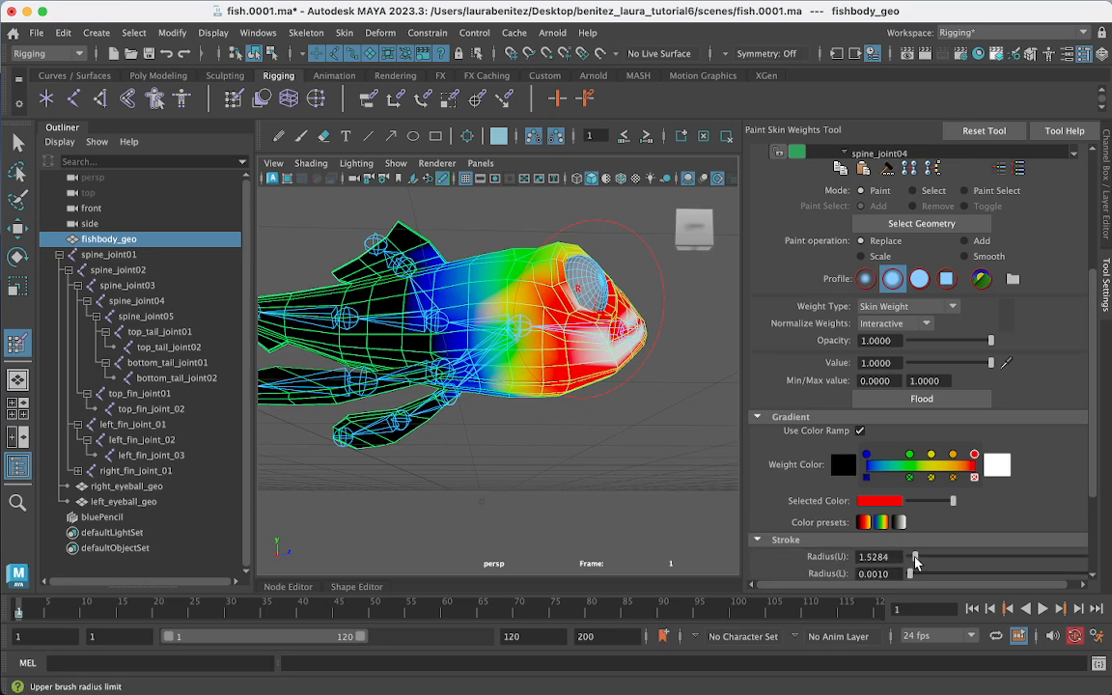
left_click_drag(916, 562, 912, 563)
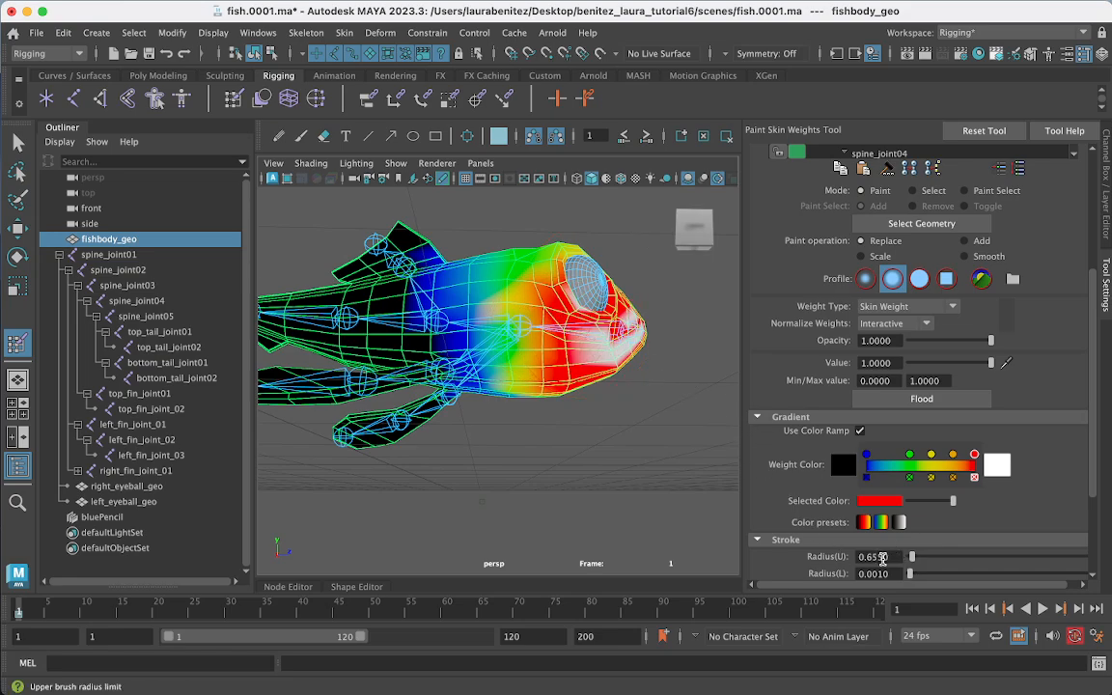
left_click(883, 557)
key("Return")
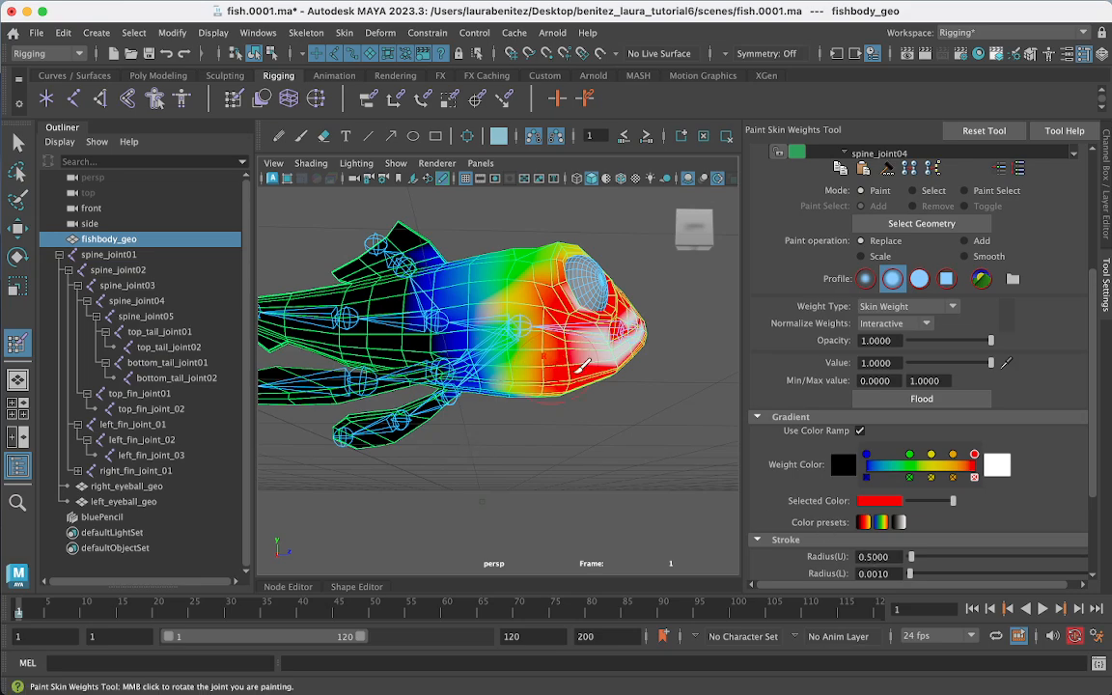
mouse_move(580, 363)
left_mouse_down()
mouse_move(541, 377)
mouse_move(581, 370)
left_mouse_up()
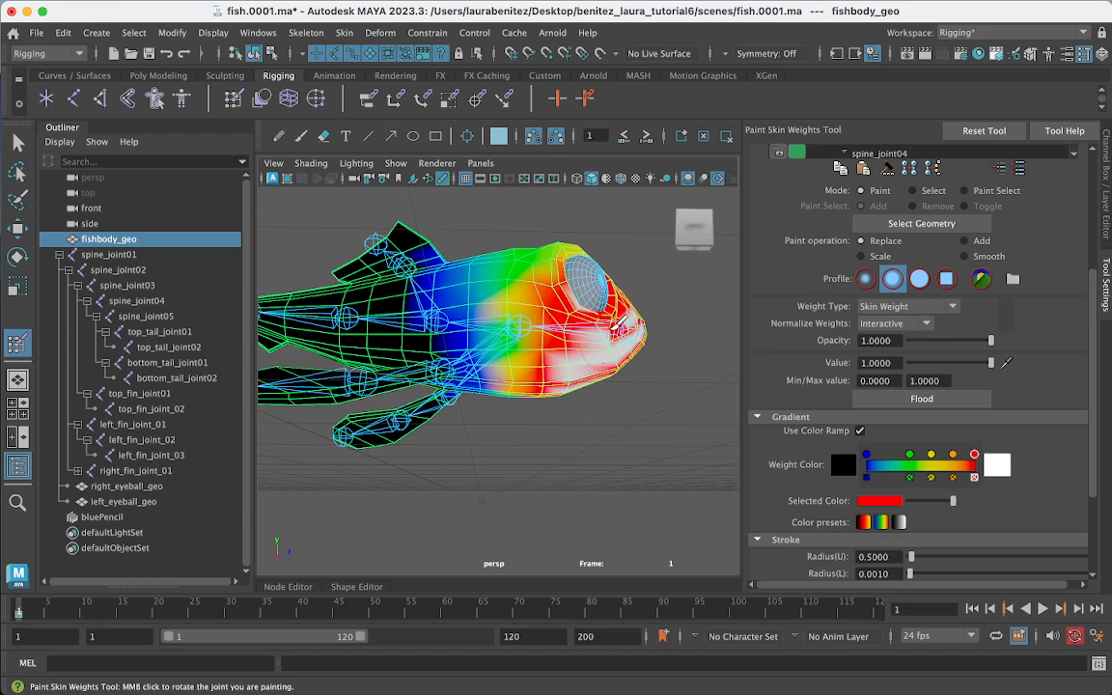
Step: Set the brush's Radius(U) to 1.0 and paint spine_joint01's full weight over the forehead and snout in front of the eye
mouse_move(537, 325)
left_mouse_down("alt")
mouse_move(581, 355)
mouse_move(509, 467)
mouse_move(421, 425)
mouse_move(467, 476)
mouse_move(415, 425)
mouse_move(430, 397)
mouse_move(491, 438)
mouse_move(429, 391)
mouse_move(386, 400)
mouse_move(462, 455)
mouse_move(415, 398)
mouse_move(386, 410)
mouse_move(448, 445)
mouse_move(415, 405)
mouse_move(425, 441)
mouse_move(500, 513)
mouse_move(463, 462)
mouse_move(544, 456)
left_mouse_up("alt")
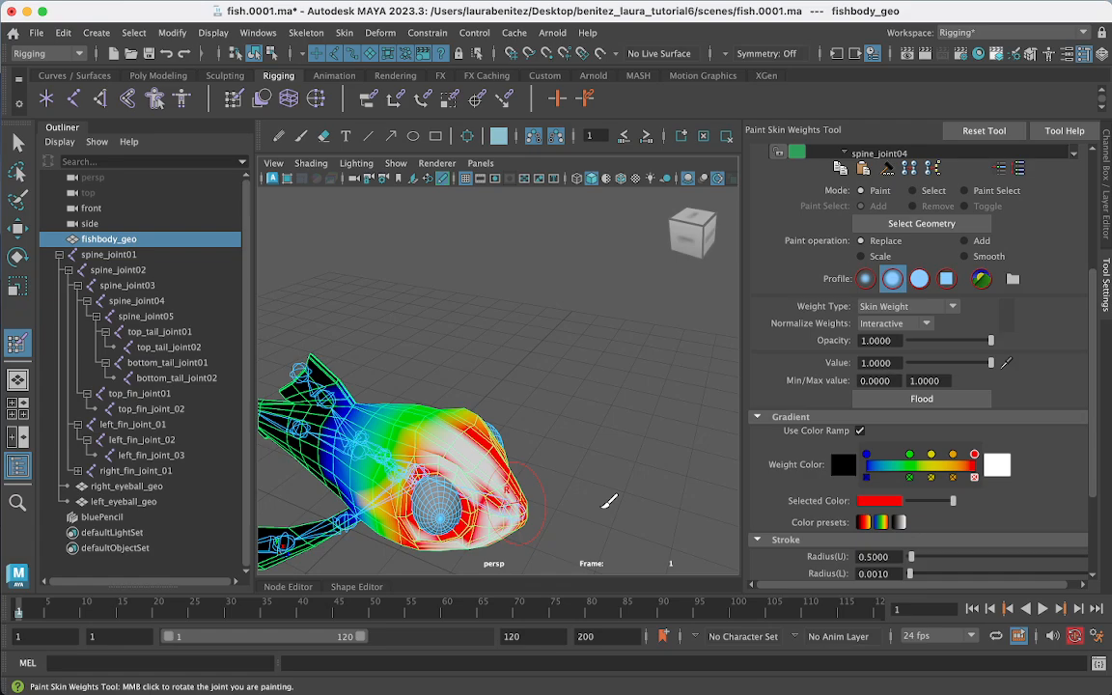
left_click_drag(915, 559, 923, 559)
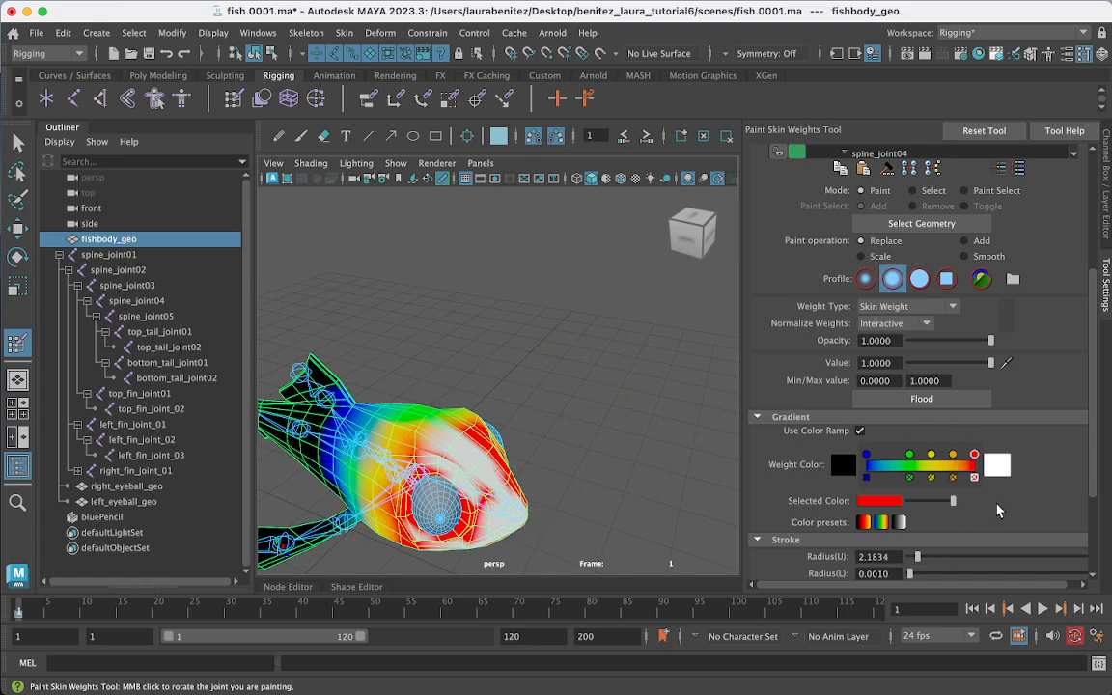
left_click_drag(917, 559, 915, 559)
double_click(878, 557)
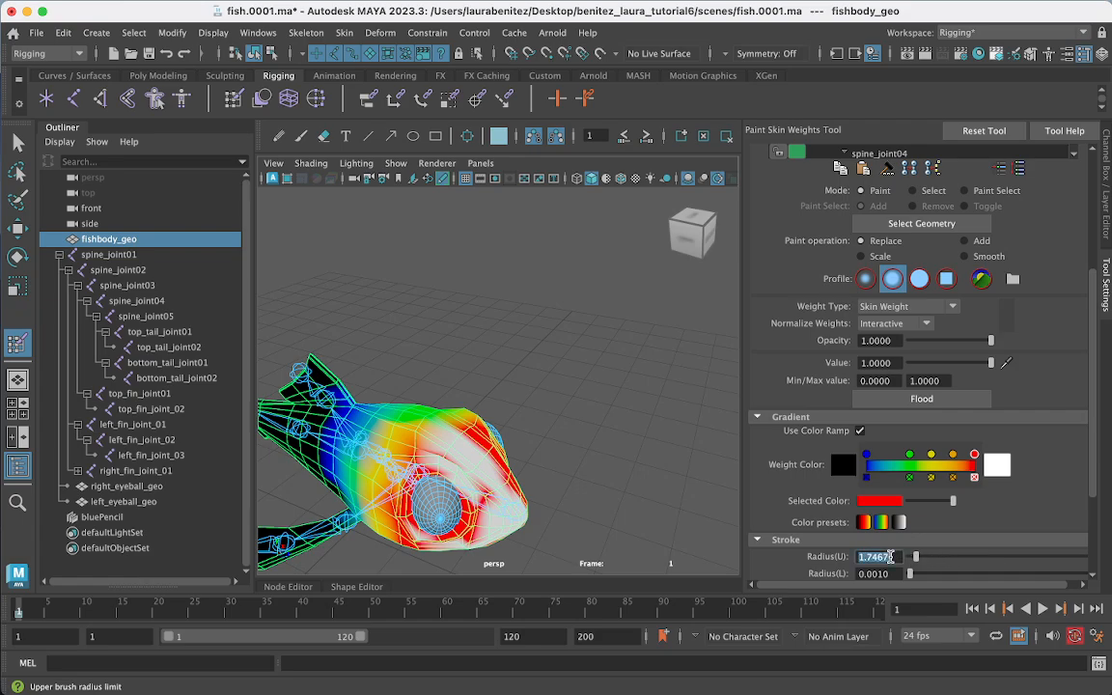
type("1")
key("Return")
mouse_move(463, 503)
left_mouse_down()
mouse_move(471, 530)
mouse_move(470, 507)
left_mouse_up()
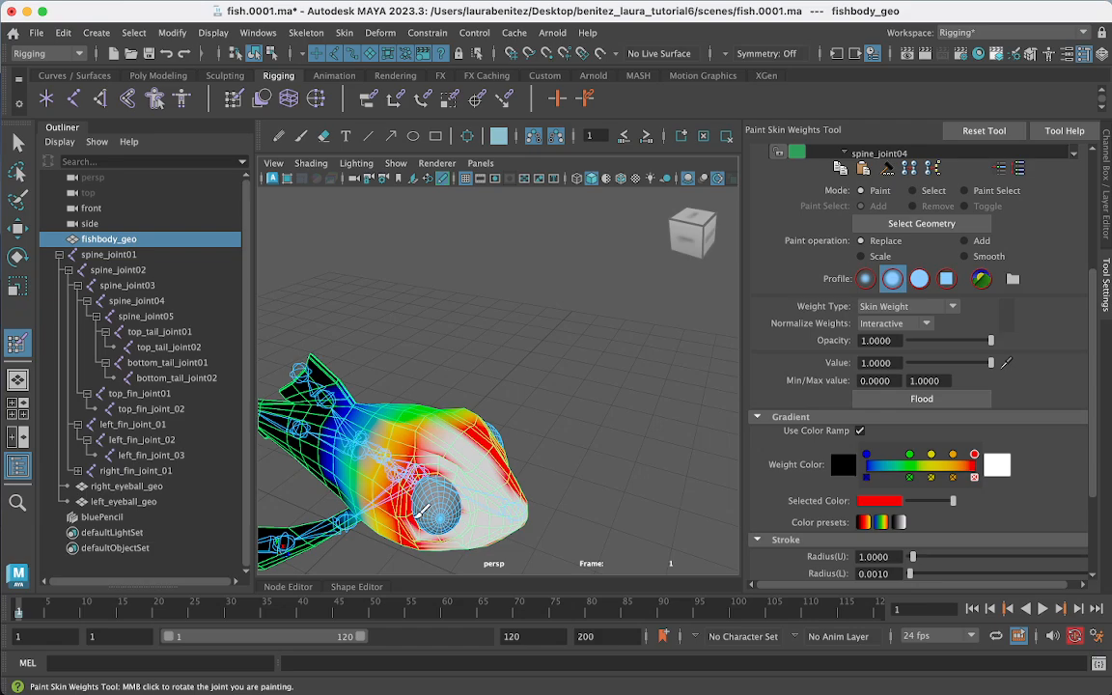
Step: Set the brush's Radius(U) to 0.5 and paint spine_joint01's full weight around the rear rim of the eye socket
mouse_move(494, 483)
left_mouse_down("alt")
mouse_move(391, 405)
mouse_move(334, 396)
mouse_move(348, 388)
mouse_move(327, 387)
mouse_move(307, 338)
mouse_move(338, 323)
mouse_move(327, 343)
mouse_move(353, 397)
mouse_move(313, 371)
mouse_move(340, 347)
mouse_move(352, 391)
mouse_move(326, 352)
mouse_move(338, 382)
mouse_move(447, 403)
left_mouse_up("alt")
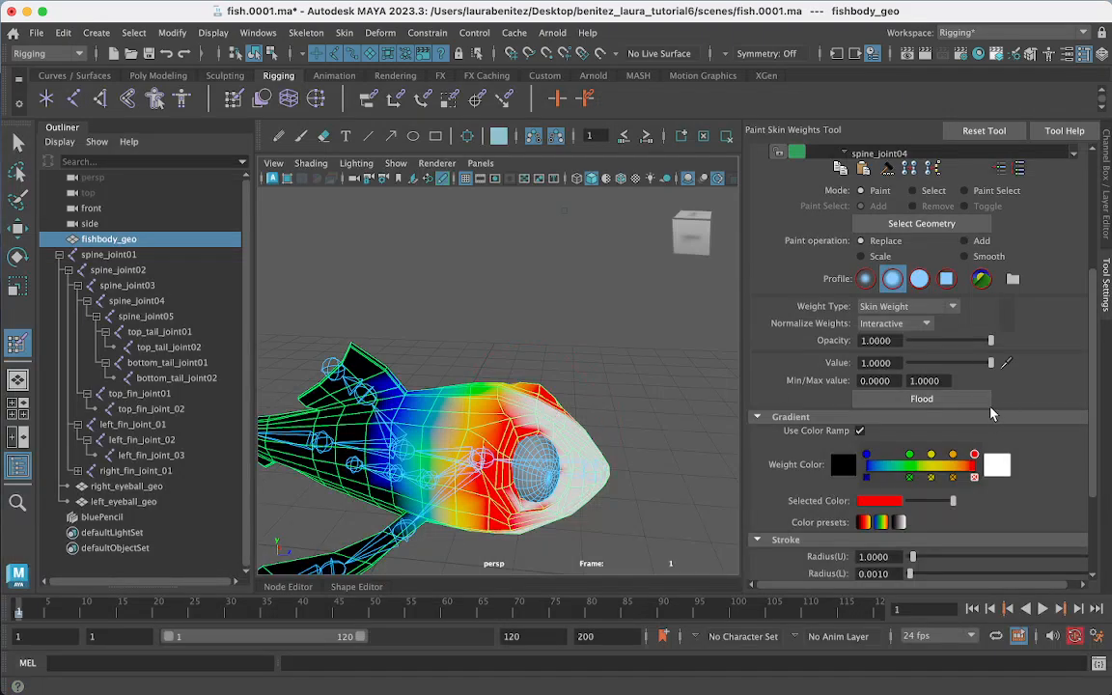
left_click(887, 556)
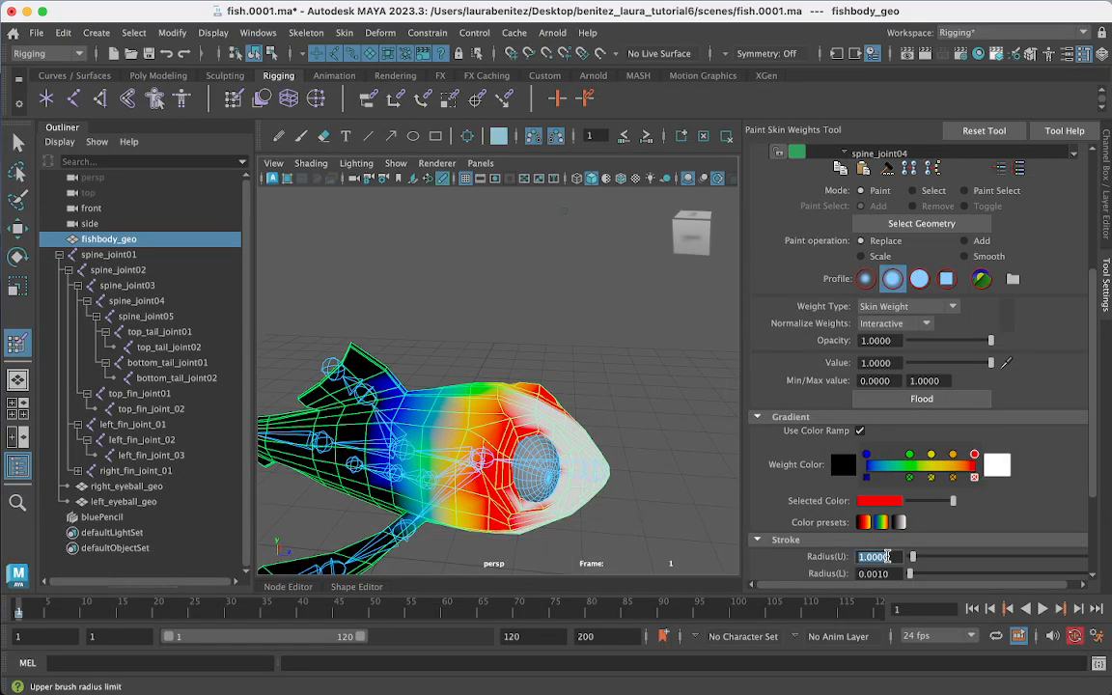
type("0.5")
key("Return")
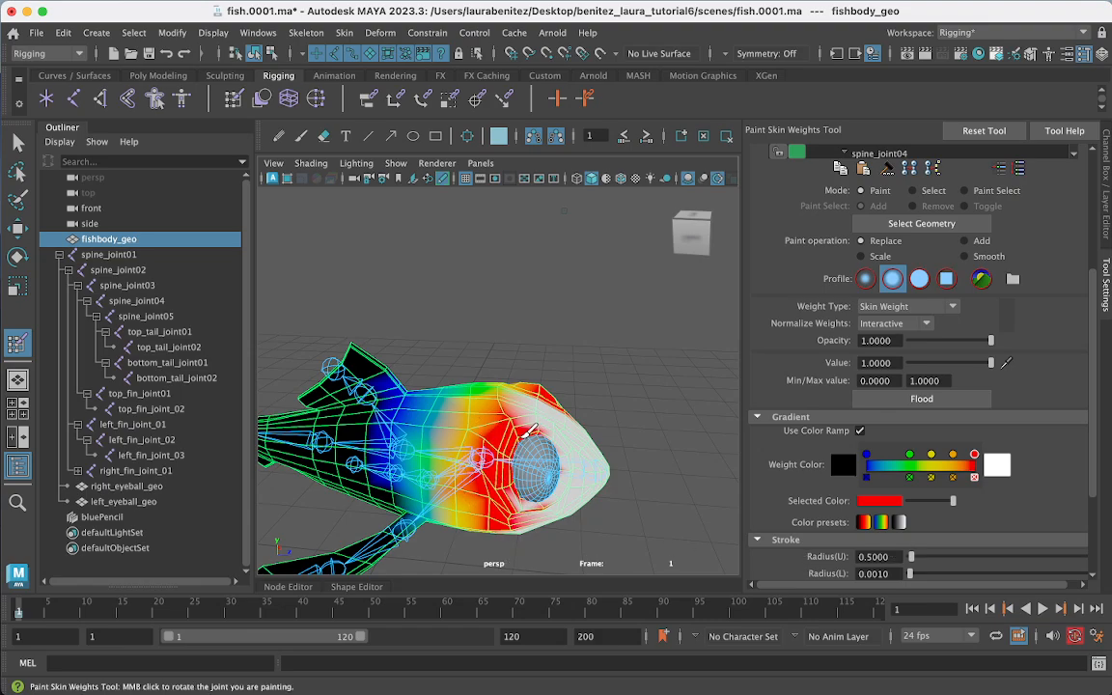
left_click_drag(500, 457, 527, 450)
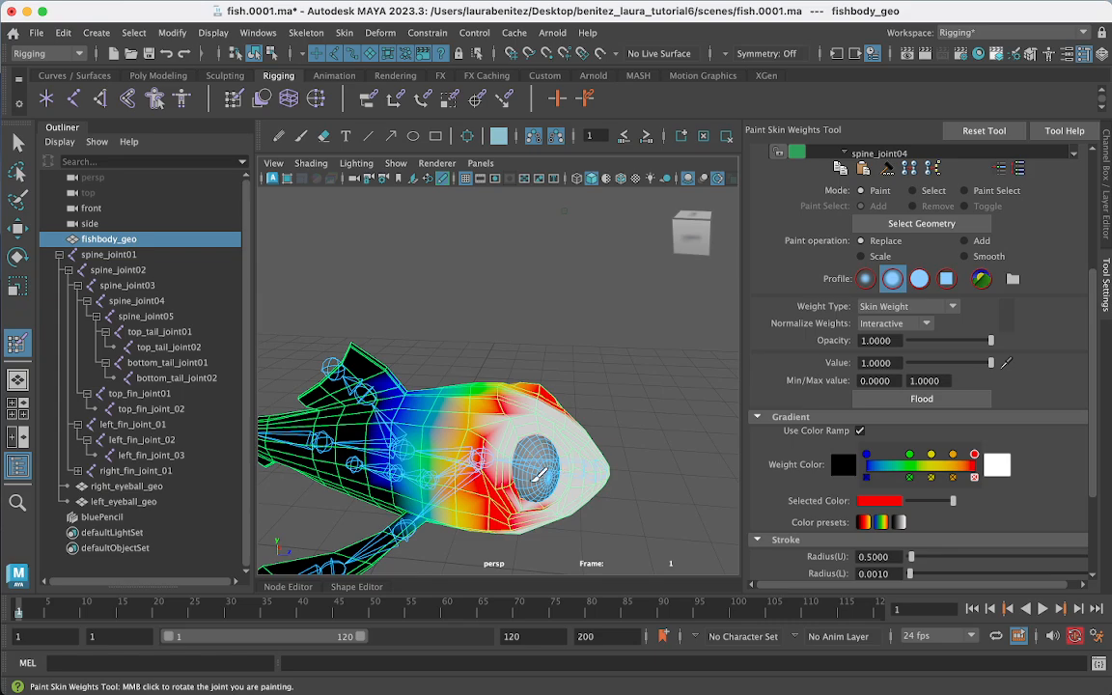
left_click_drag(512, 517, 518, 485)
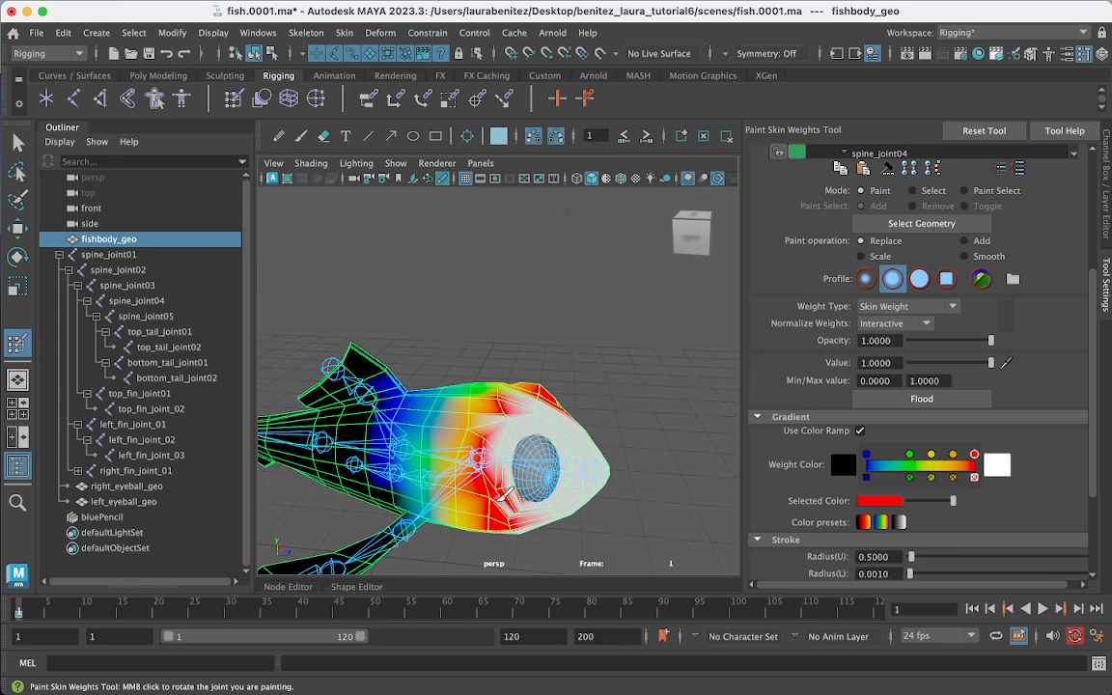
Step: Hide right_eyeball_geo and left_eyeball_geo to expose the fish's eye sockets
left_click(132, 488)
left_click(122, 502, "shift")
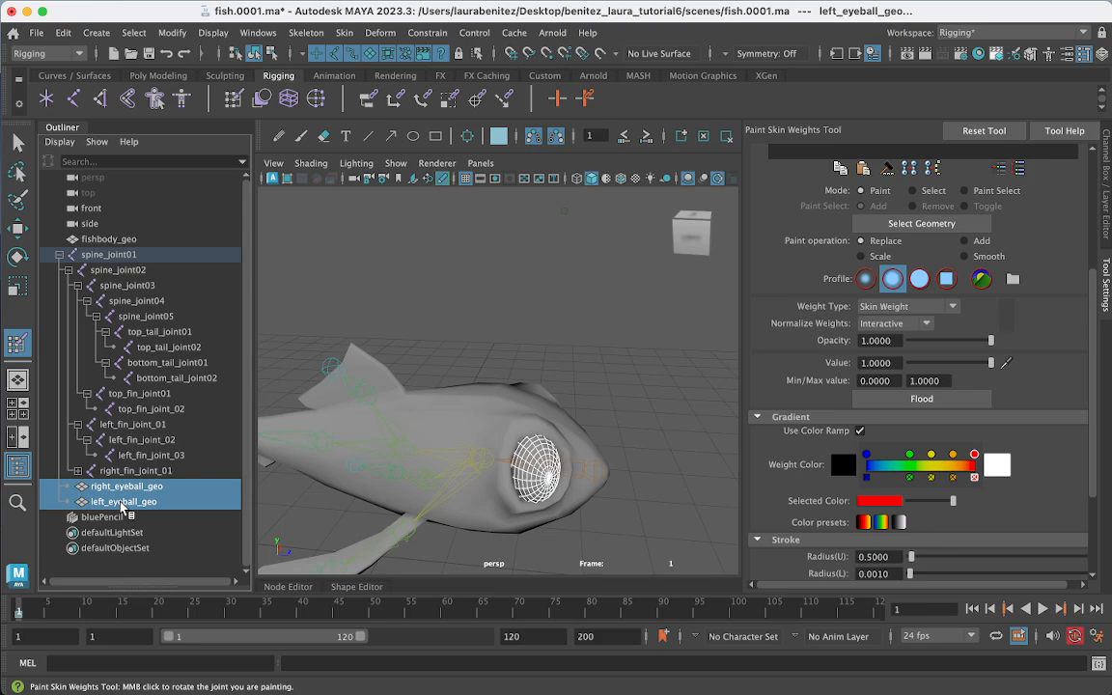
key("h")
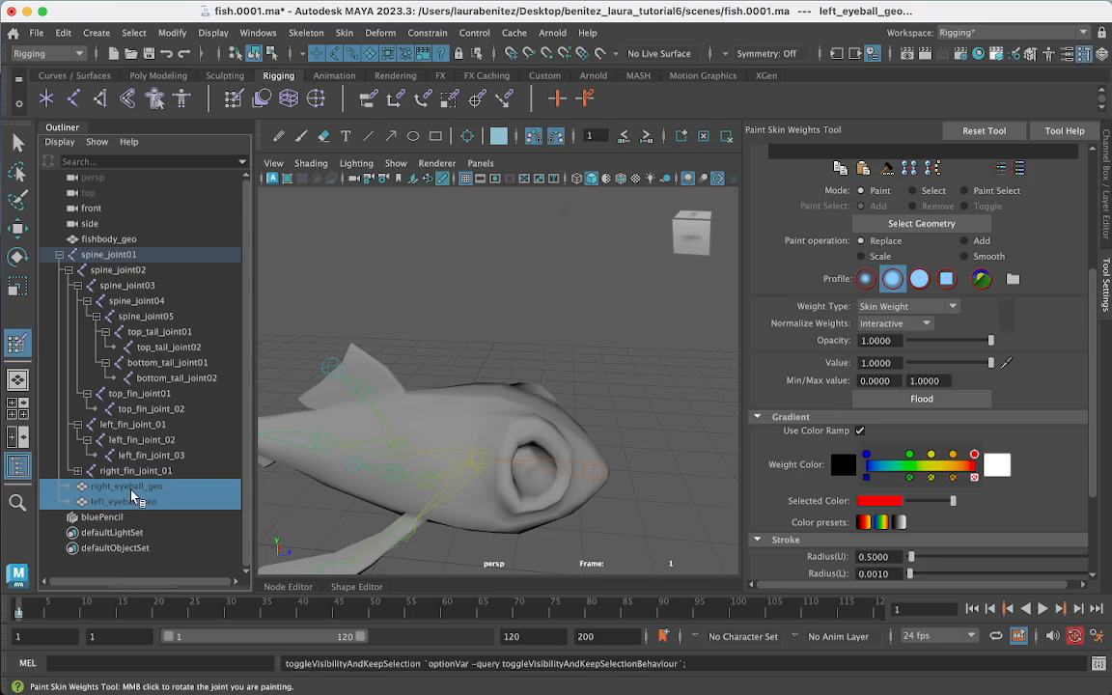
Step: Return fishbody_geo to skin weight painting with the weight colors displayed
right_click(525, 411)
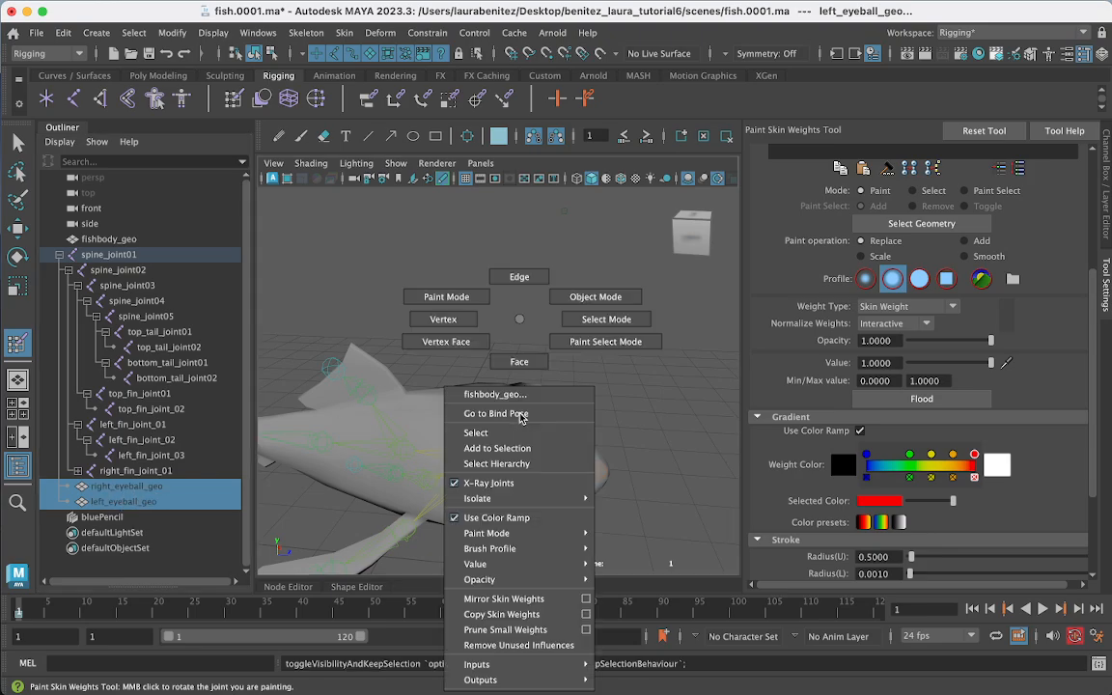
left_click(445, 302)
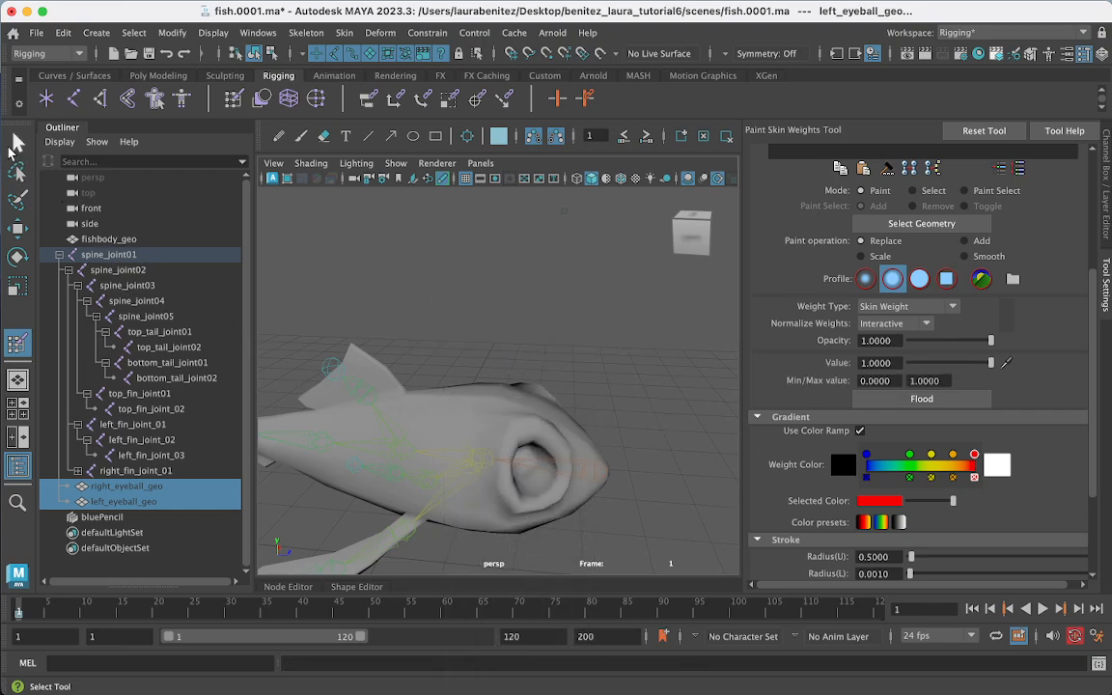
left_click(18, 143)
mouse_move(576, 427)
right_mouse_down()
mouse_move(555, 253)
mouse_move(494, 228)
right_mouse_up()
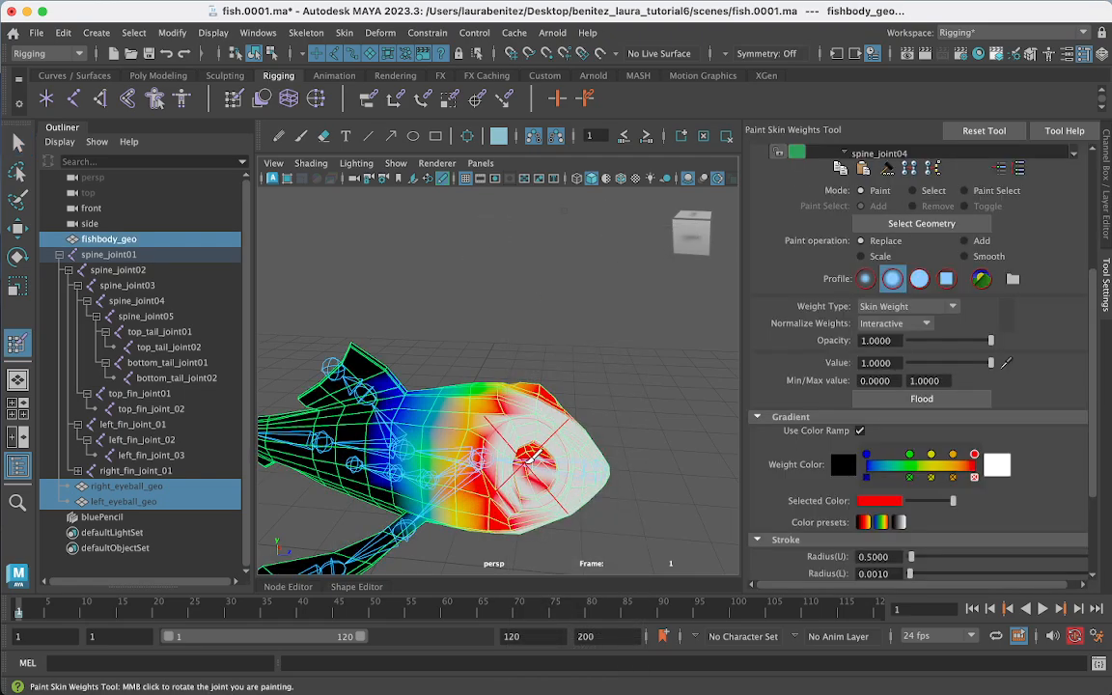
Step: Paint spine_joint01's full weight over the cheek below the eye socket and into the socket's lower part
left_click_drag(529, 444, 522, 420, "alt")
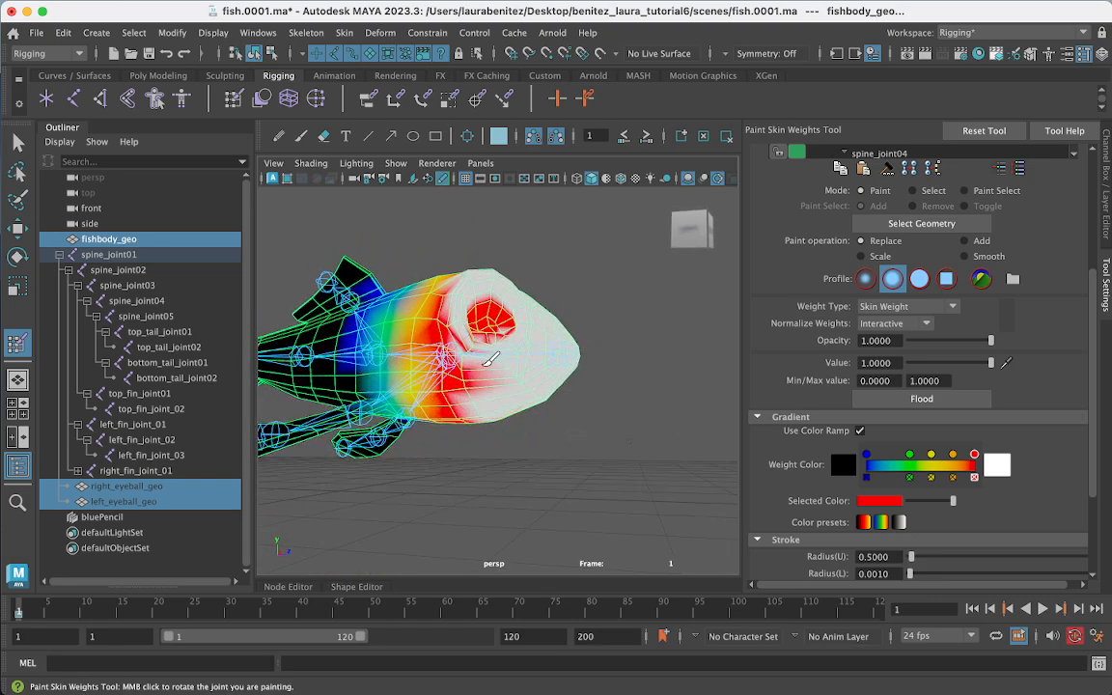
left_click_drag(485, 365, 474, 349)
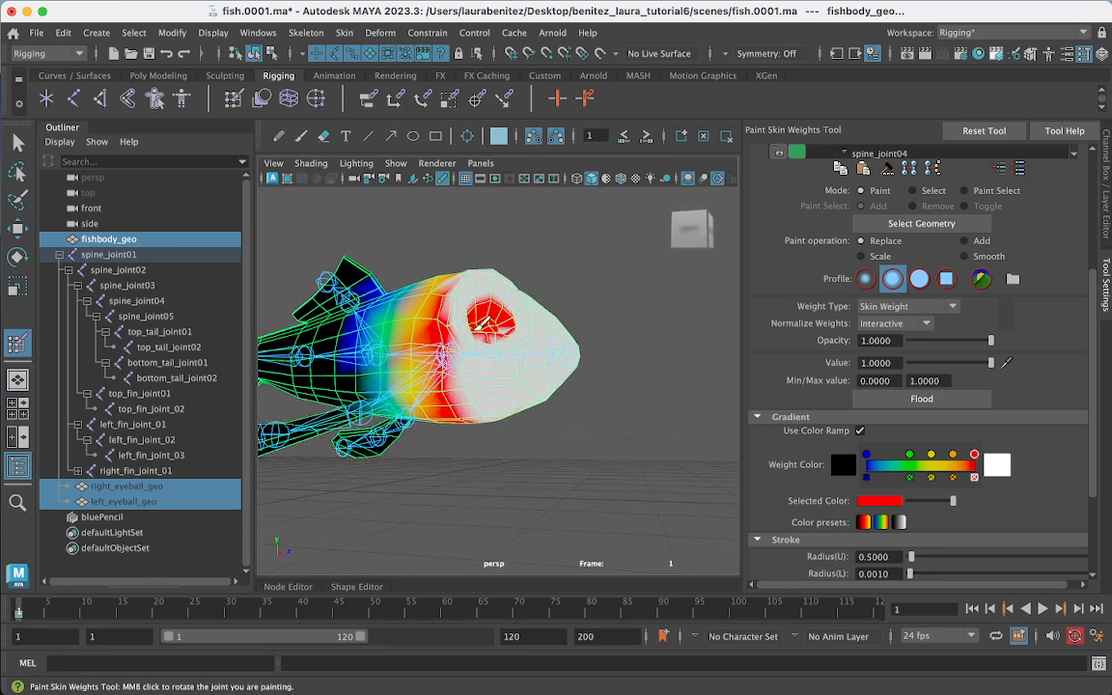
scroll(479, 328, "up", 15)
left_click_drag(483, 325, 487, 327, "alt")
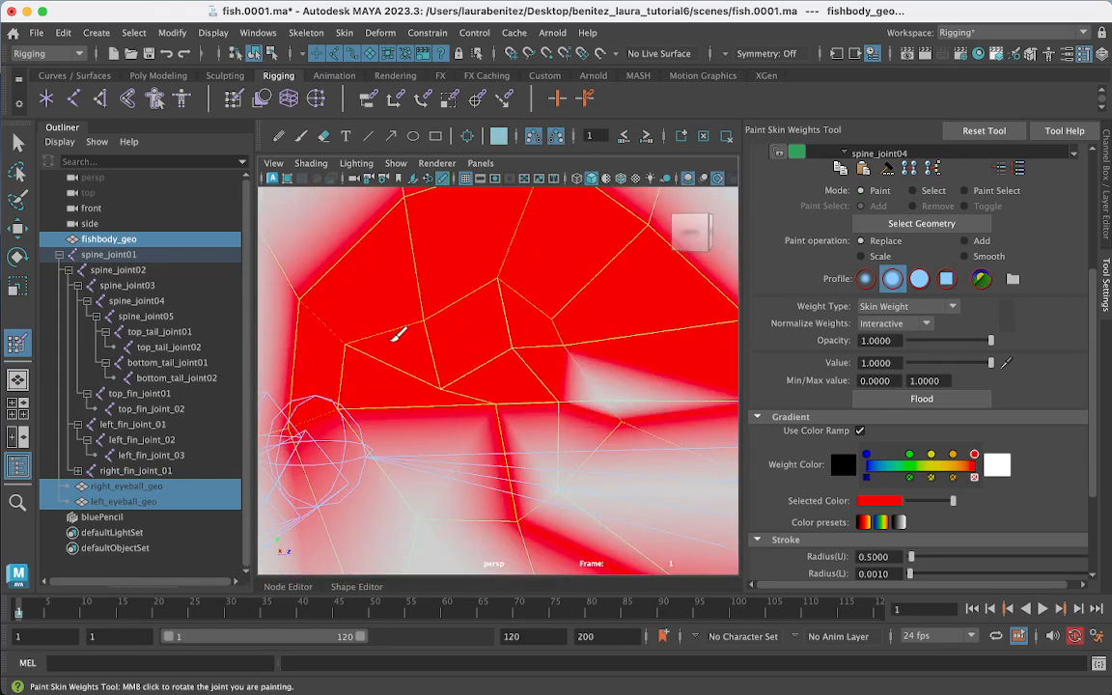
scroll(439, 329, "down", 10)
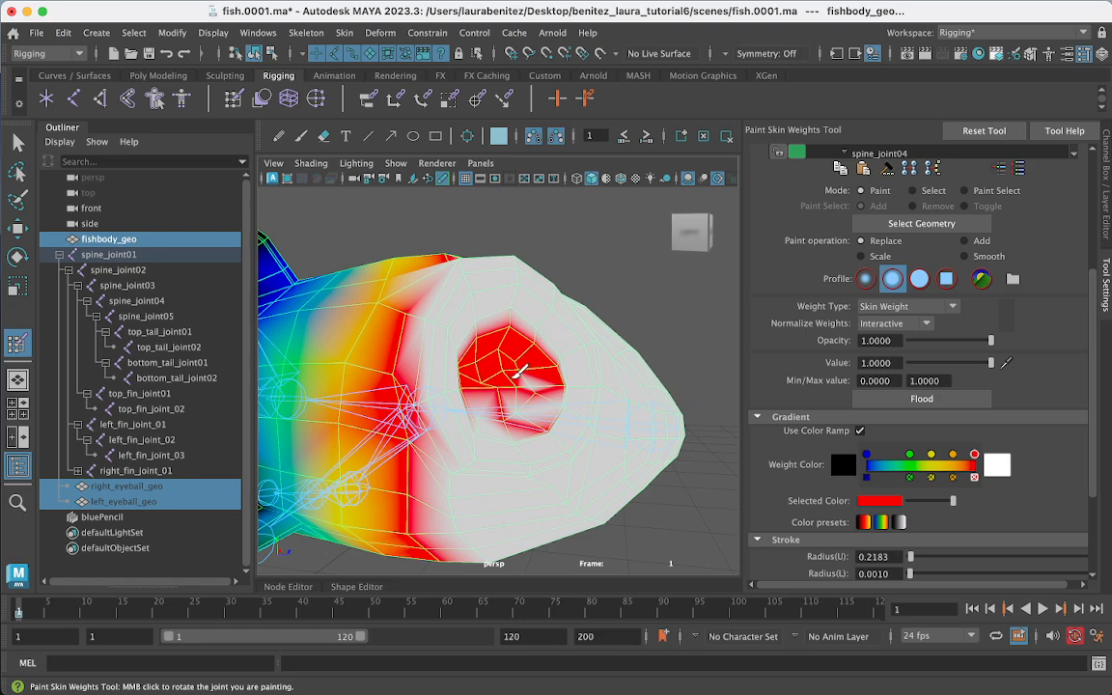
left_click_drag(536, 320, 534, 350, "alt")
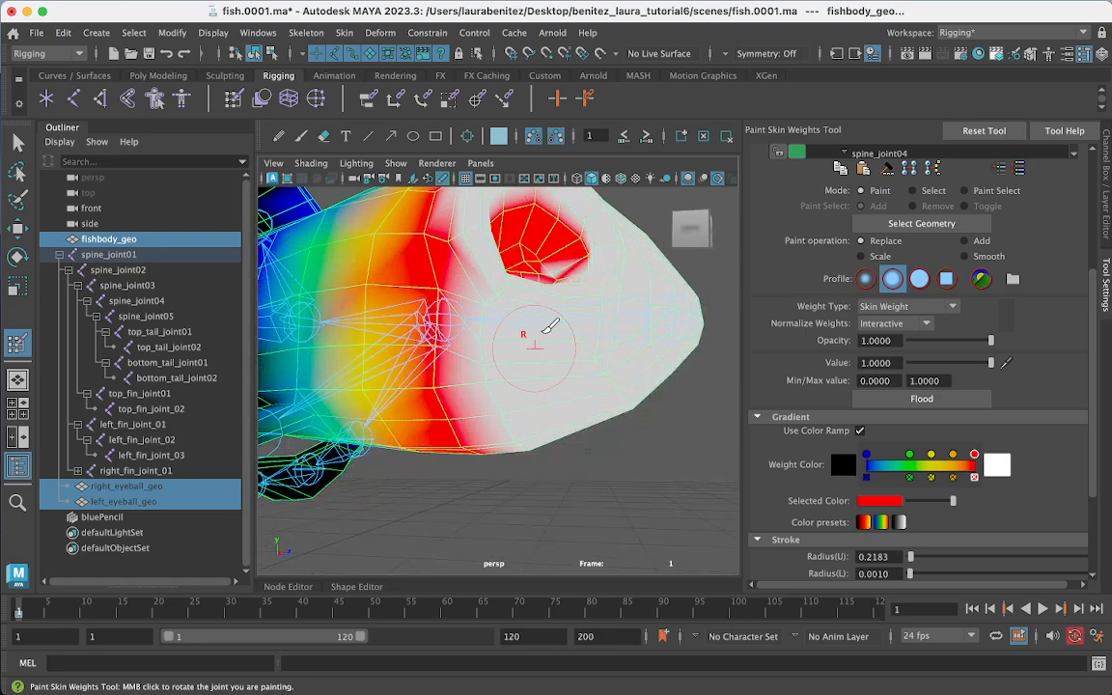
Step: Set both the upper and lower brush radius to 0.3 for painting inside the eye socket
right_click_drag(557, 266, 557, 321, "ctrl")
scroll(577, 323, "up", 5)
middle_click_drag(573, 317, 547, 391, "alt")
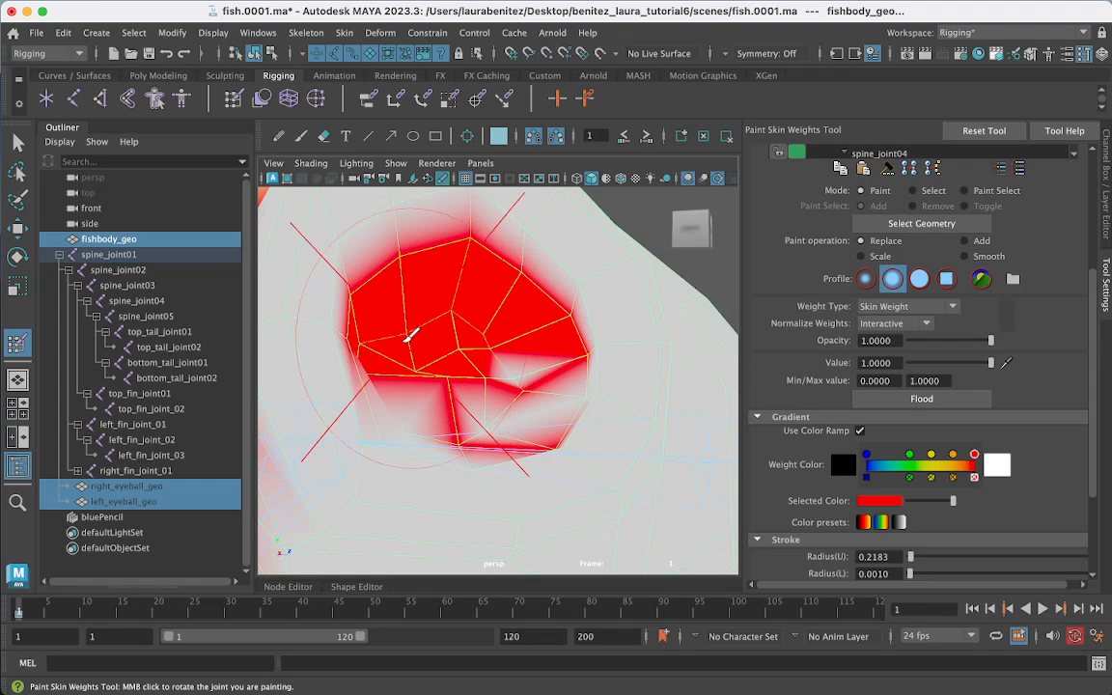
scroll(410, 330, "up", 6)
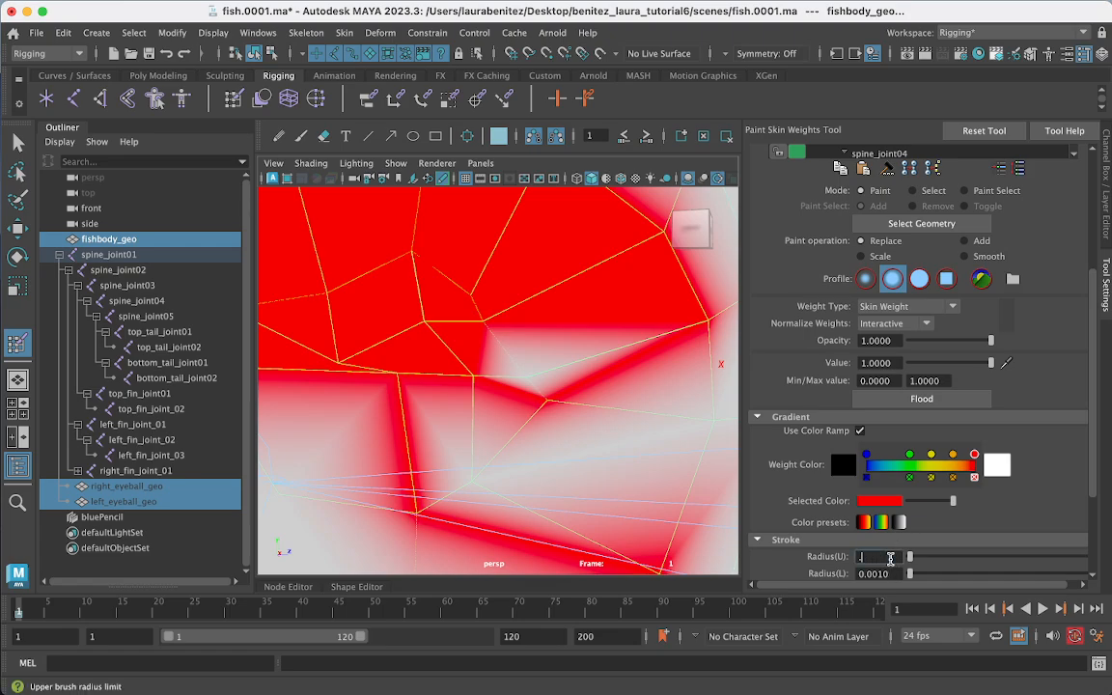
type("3")
key("Return")
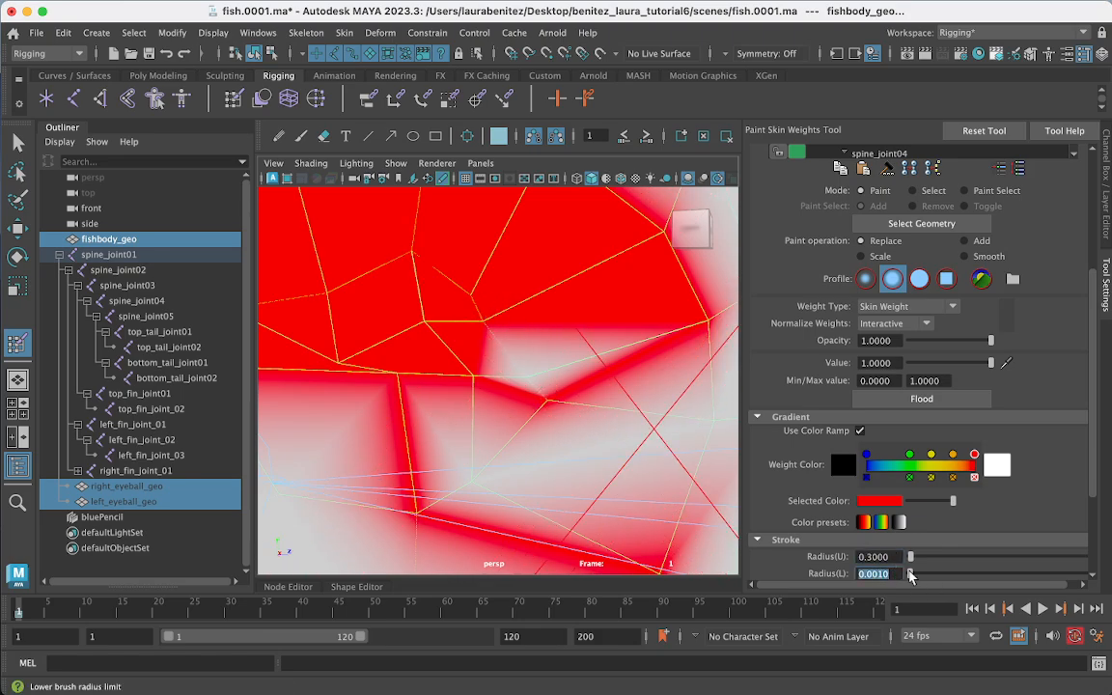
type("0.3000")
key("Return")
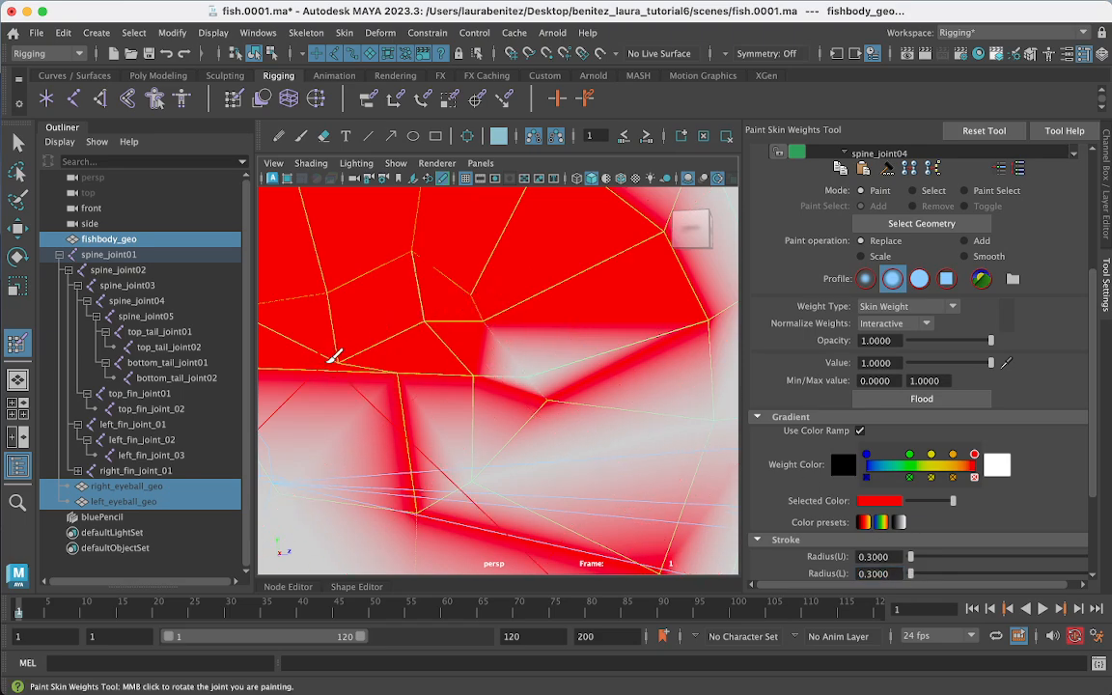
Step: Paint spine_joint01's full weight over the cheek patches below the fish's other eye socket
scroll(405, 468, "down", 10)
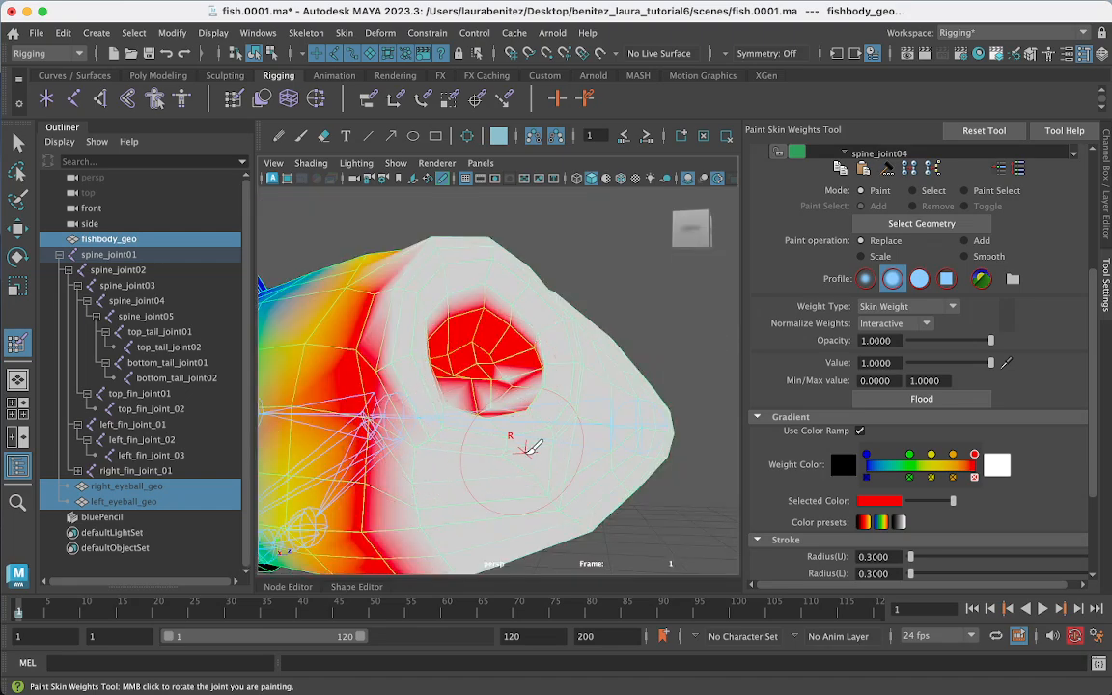
scroll(460, 447, "down", 10)
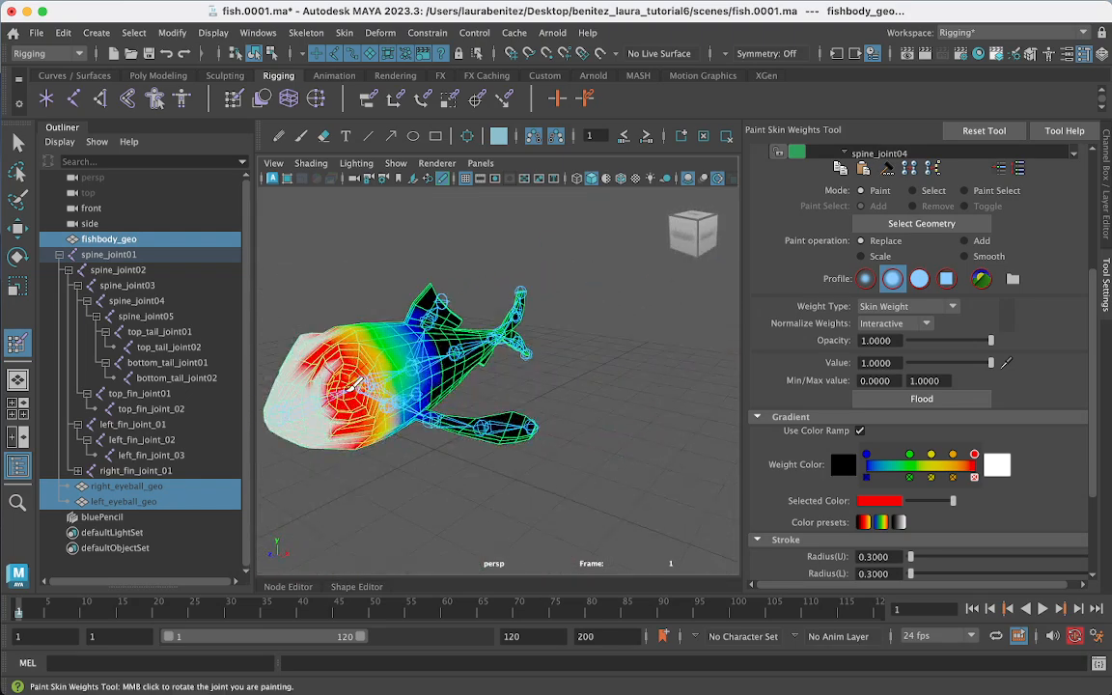
scroll(470, 381, "up", 10)
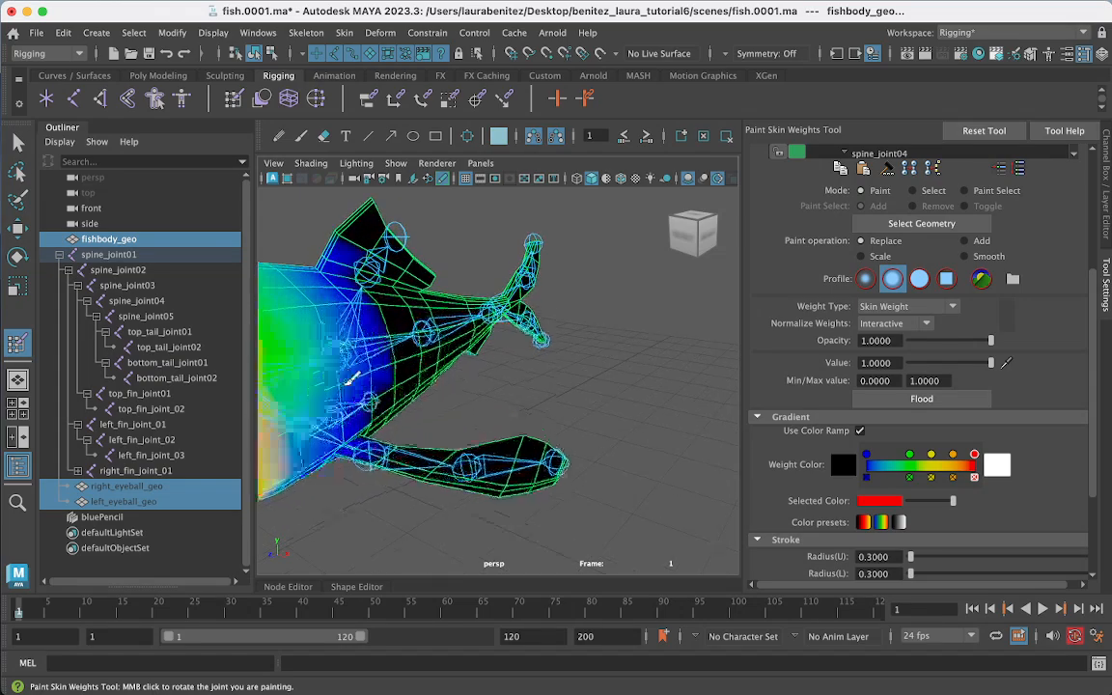
middle_click_drag(470, 380, 747, 369, "alt")
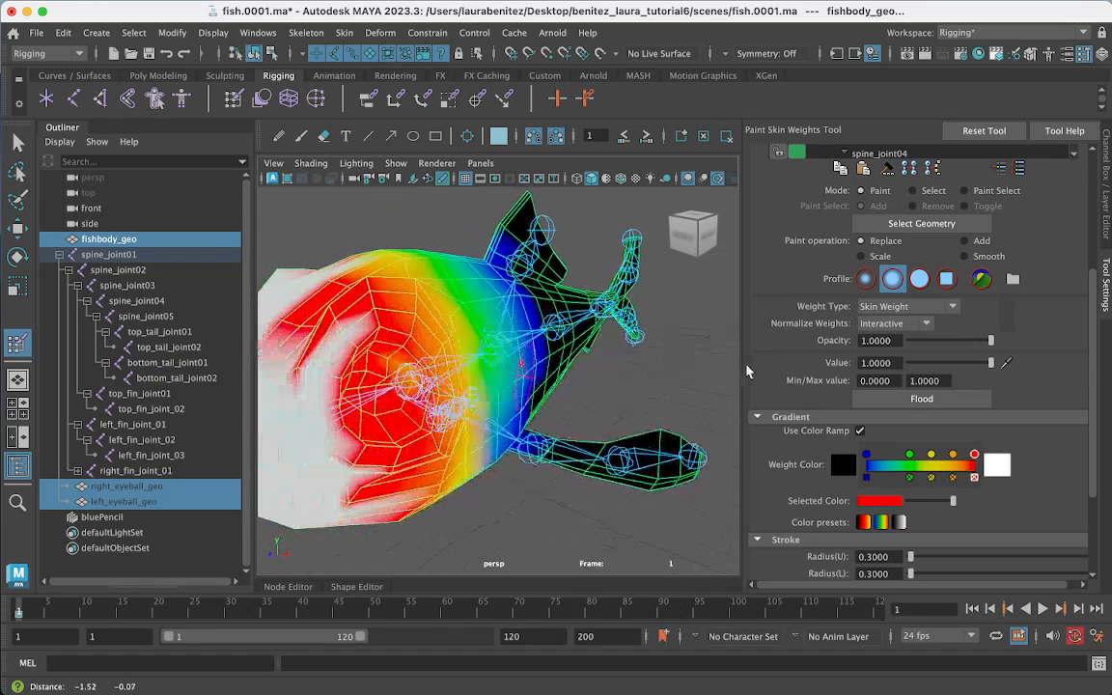
left_click_drag(384, 477, 394, 436, "alt")
middle_click_drag(393, 475, 520, 239, "alt")
left_click(422, 441)
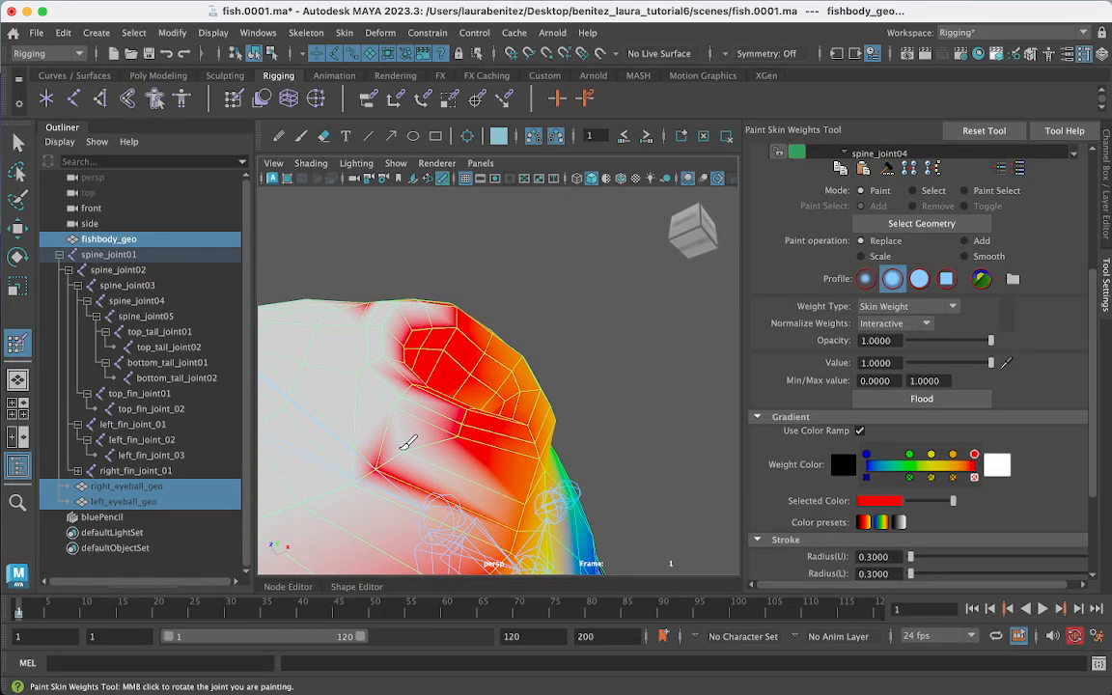
left_click(377, 470)
left_click(529, 430)
left_click(537, 438)
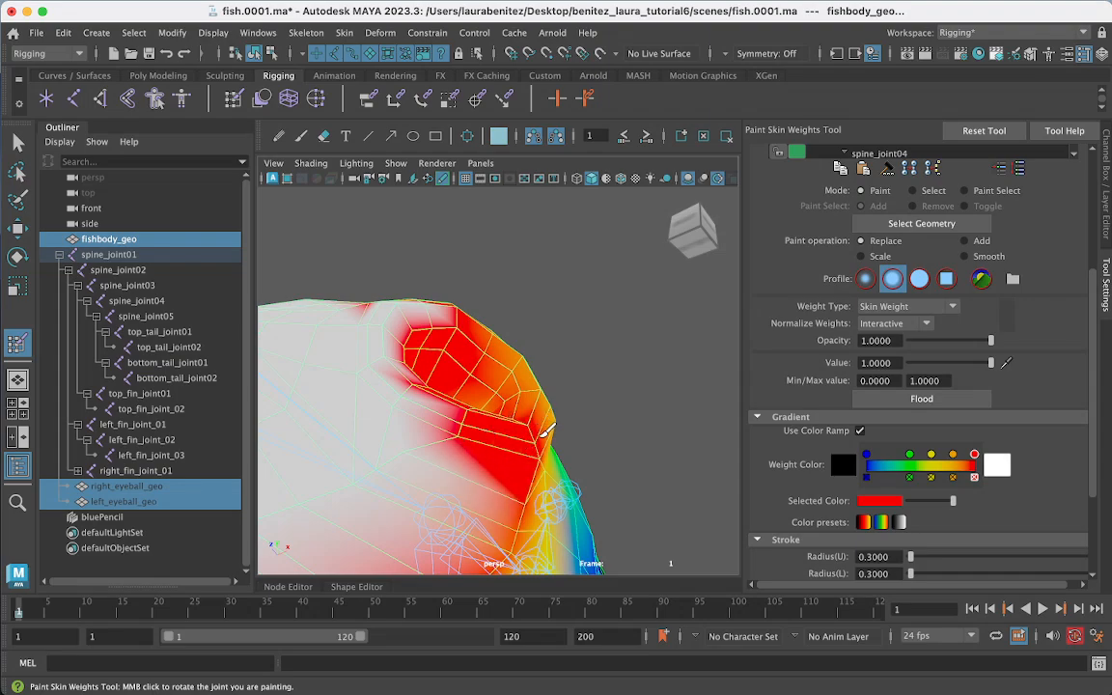
Step: Extend spine_joint01's full weight along the lower rim of that eye socket and into the socket's front corner
left_click(529, 425)
left_click(529, 442)
left_click(458, 443)
left_click(460, 426)
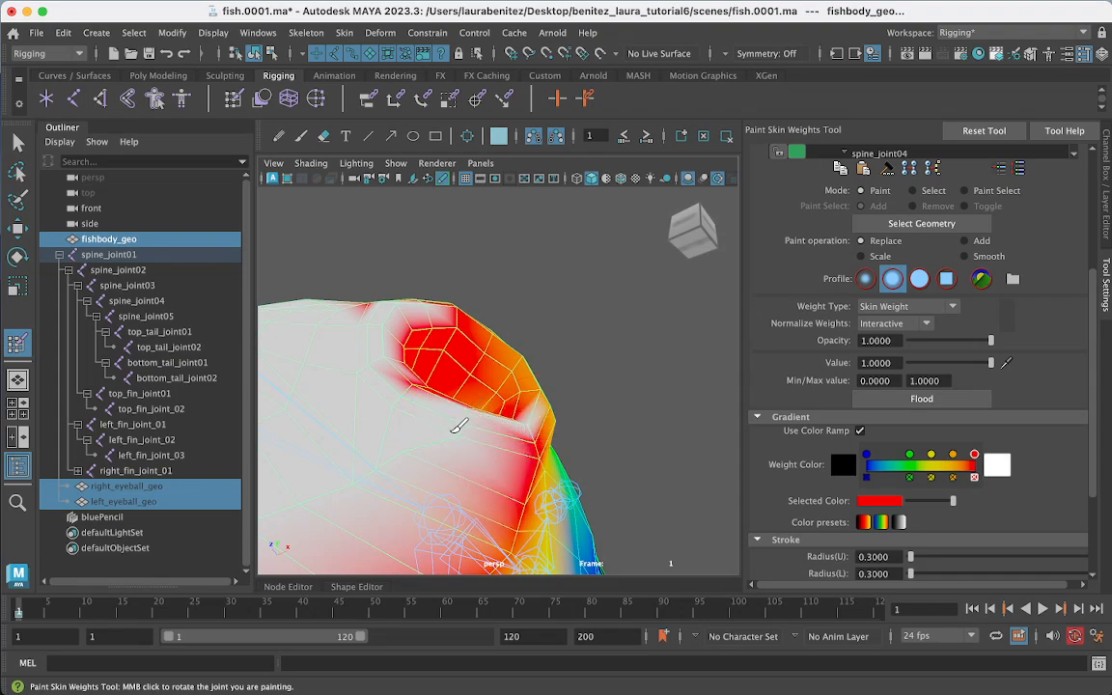
left_click(456, 423)
left_click(427, 394)
left_click_drag(408, 370, 410, 396)
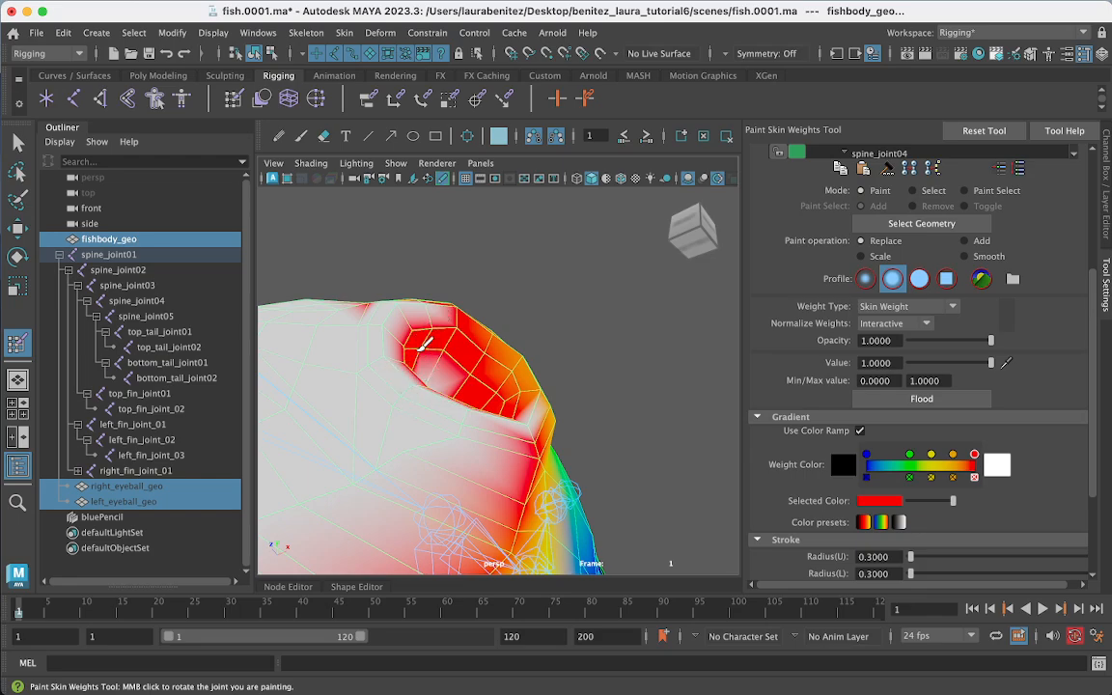
Step: Paint spine_joint01's full weight across the forehead between the eyes and up to the eye socket's inner edge
left_click_drag(470, 305, 521, 453, "alt")
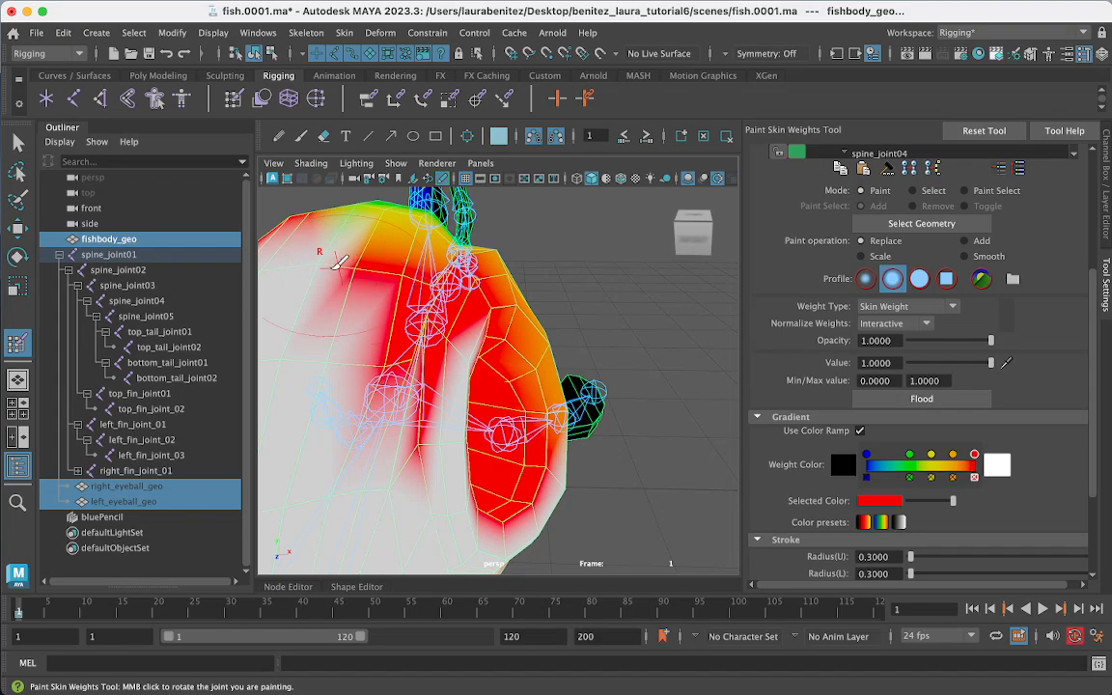
left_click_drag(324, 237, 426, 273)
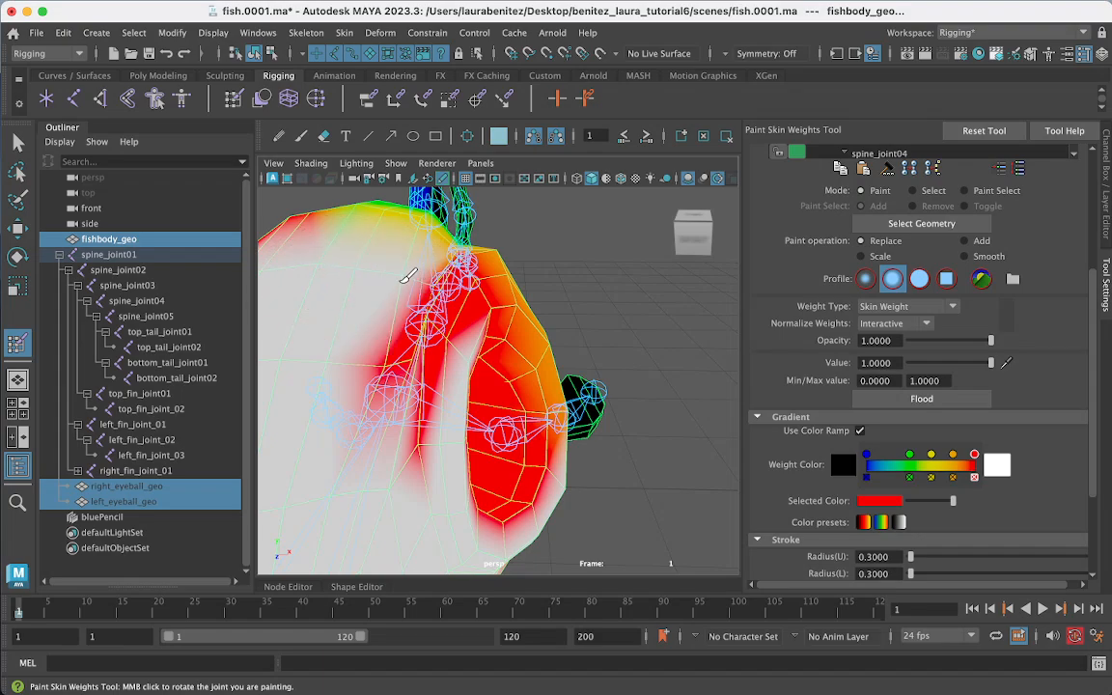
mouse_move(395, 356)
left_mouse_down()
mouse_move(379, 275)
mouse_move(419, 462)
left_mouse_up()
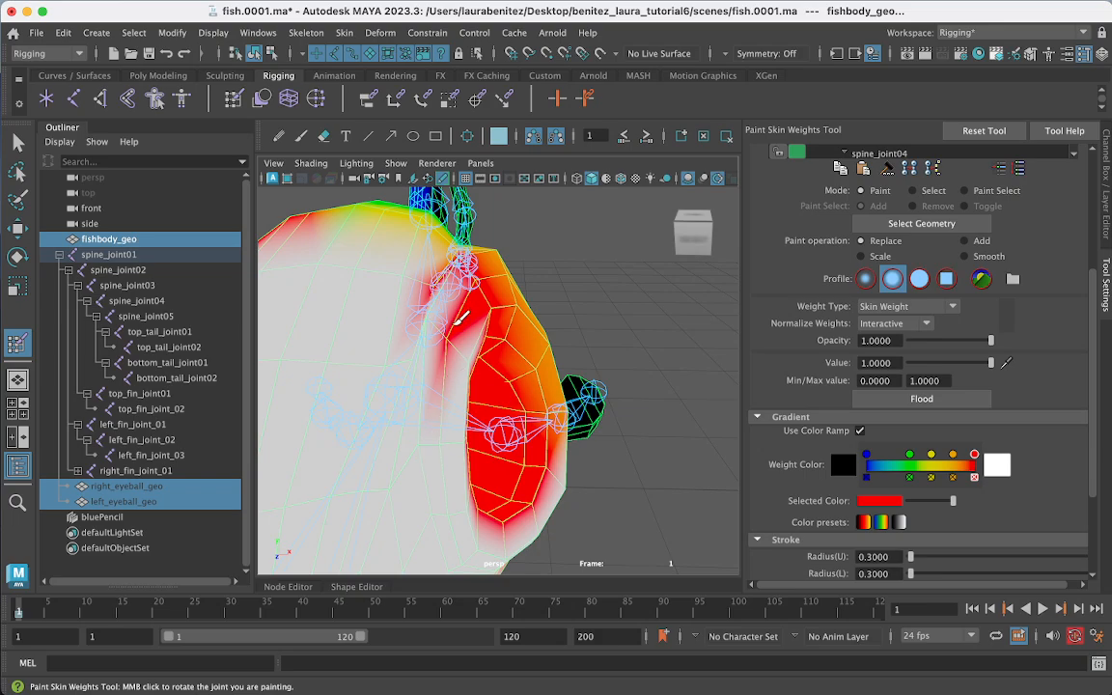
mouse_move(462, 319)
left_mouse_down()
mouse_move(446, 260)
mouse_move(490, 261)
mouse_move(473, 319)
left_mouse_up()
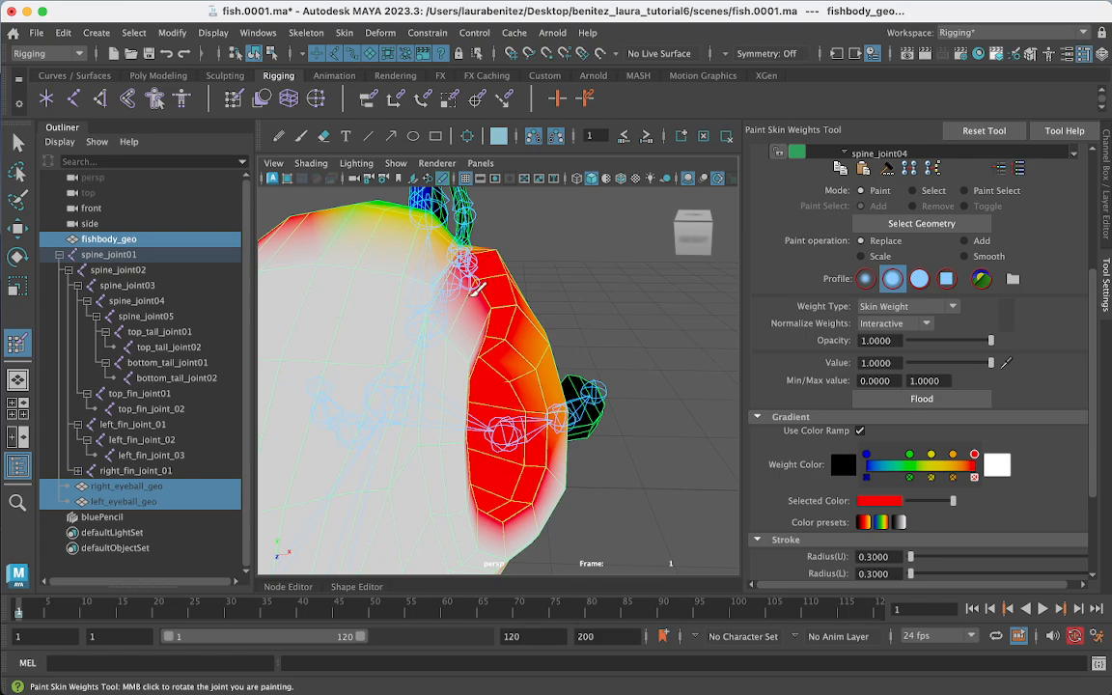
mouse_move(482, 272)
left_mouse_down()
mouse_move(487, 262)
mouse_move(388, 296)
left_mouse_up()
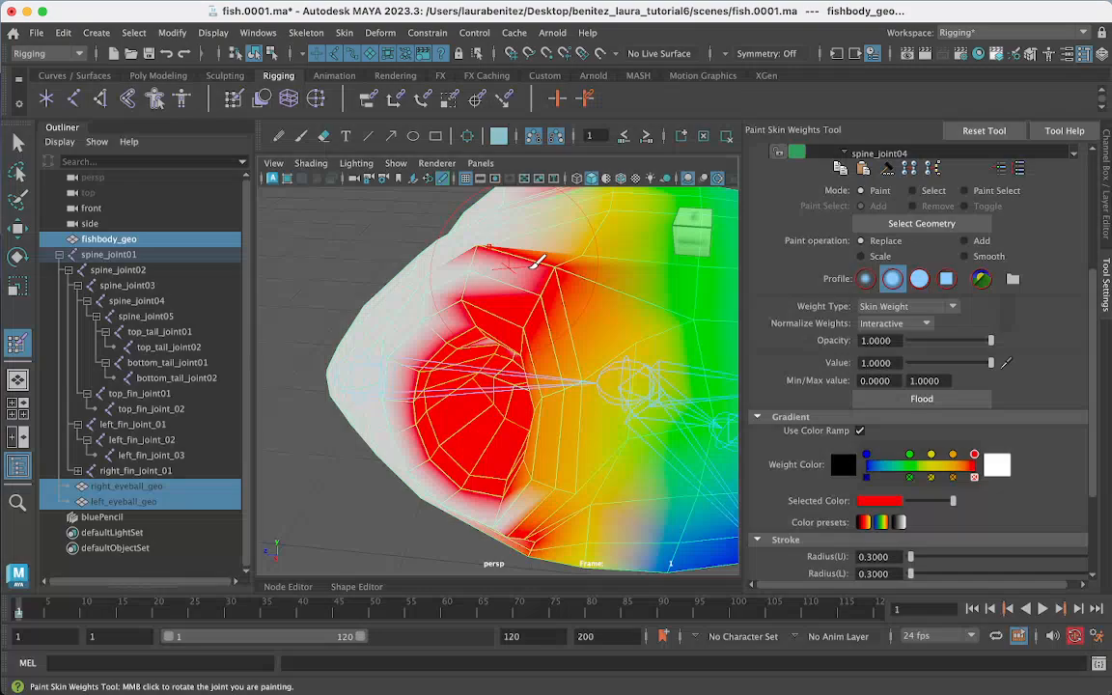
Step: Paint spine_joint01's full weight over the top of the head and around the eye socket's rear and upper rim
mouse_move(531, 267)
left_mouse_down()
mouse_move(565, 280)
mouse_move(602, 228)
mouse_move(595, 202)
mouse_move(541, 206)
left_mouse_up()
scroll(589, 260, "down", 2)
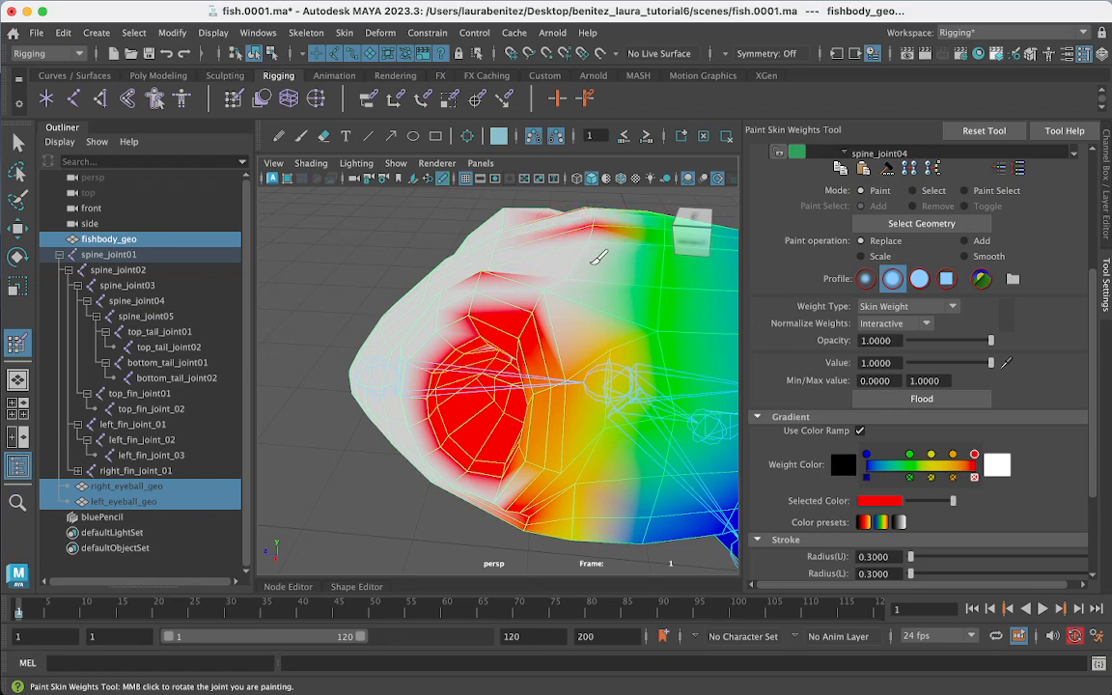
mouse_move(571, 362)
left_mouse_down()
mouse_move(527, 444)
mouse_move(502, 453)
mouse_move(547, 457)
left_mouse_up()
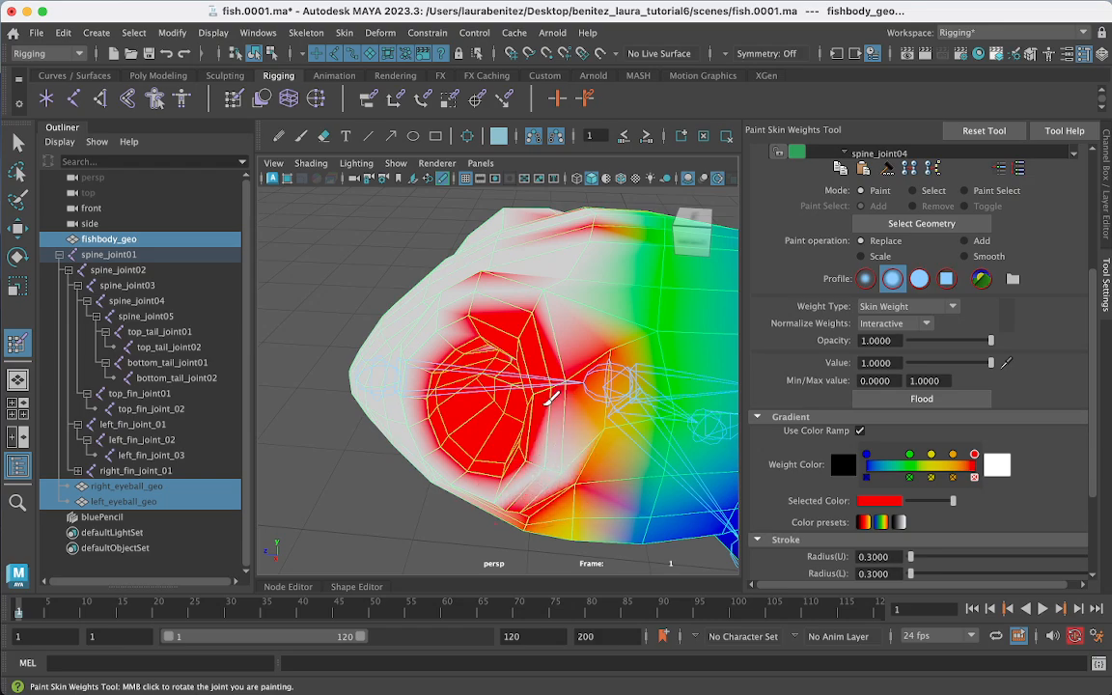
mouse_move(529, 398)
left_mouse_down()
mouse_move(494, 328)
mouse_move(516, 319)
mouse_move(513, 300)
mouse_move(522, 304)
left_mouse_up()
left_click_drag(466, 336, 501, 262)
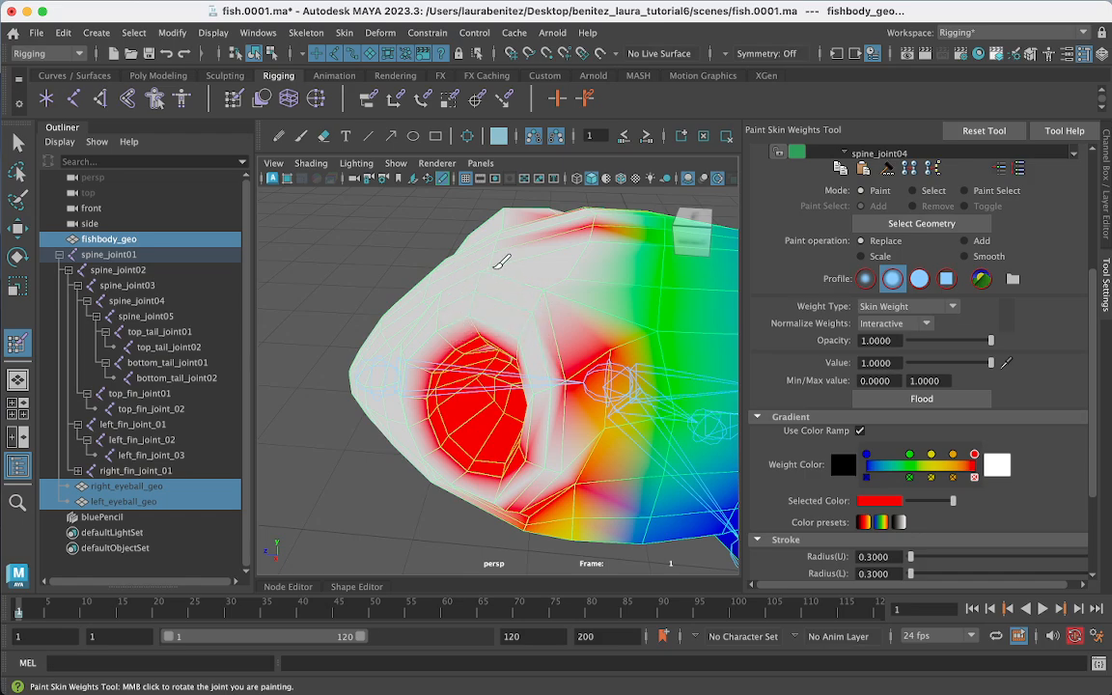
Step: Paint spine_joint01's full weight down the side of the head behind and below the eye socket
mouse_move(425, 377)
left_mouse_down("alt")
mouse_move(496, 387)
mouse_move(508, 417)
left_mouse_up("alt")
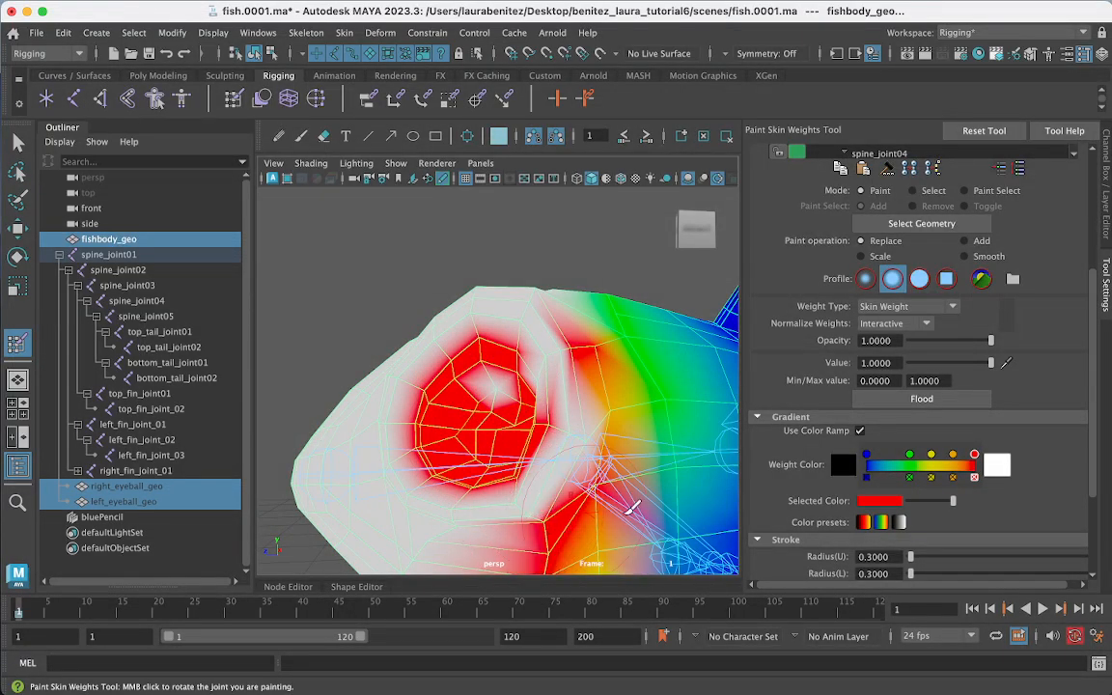
mouse_move(632, 507)
left_mouse_down("alt")
mouse_move(608, 488)
mouse_move(560, 379)
mouse_move(541, 379)
left_mouse_up("alt")
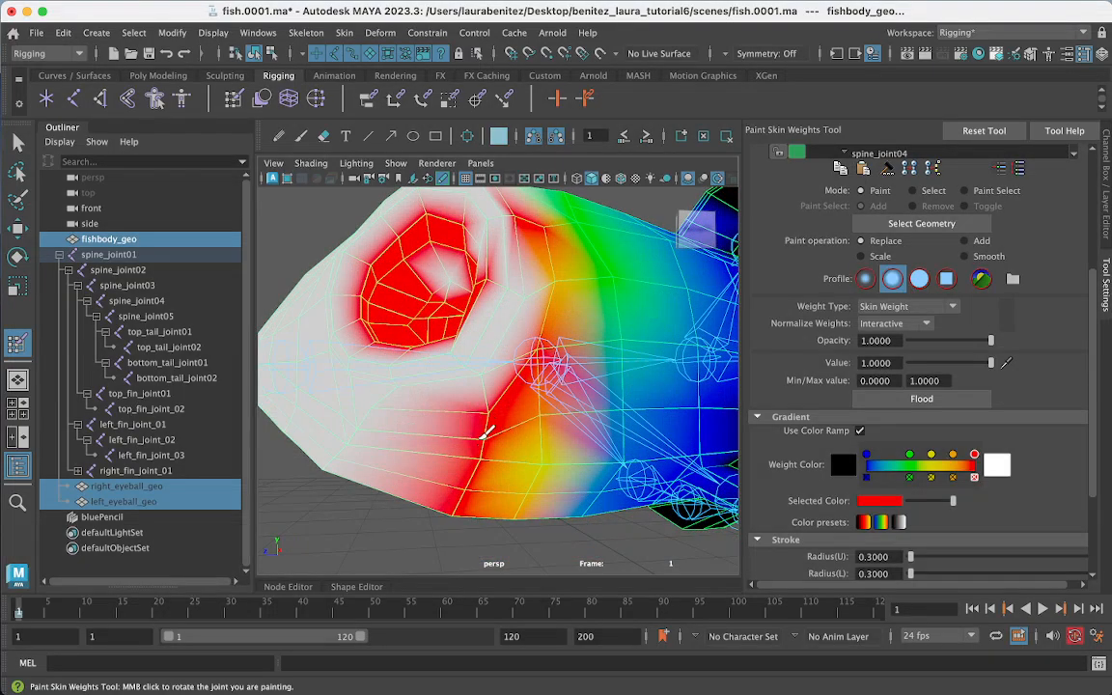
mouse_move(486, 434)
left_mouse_down()
mouse_move(406, 415)
mouse_move(471, 471)
left_mouse_up()
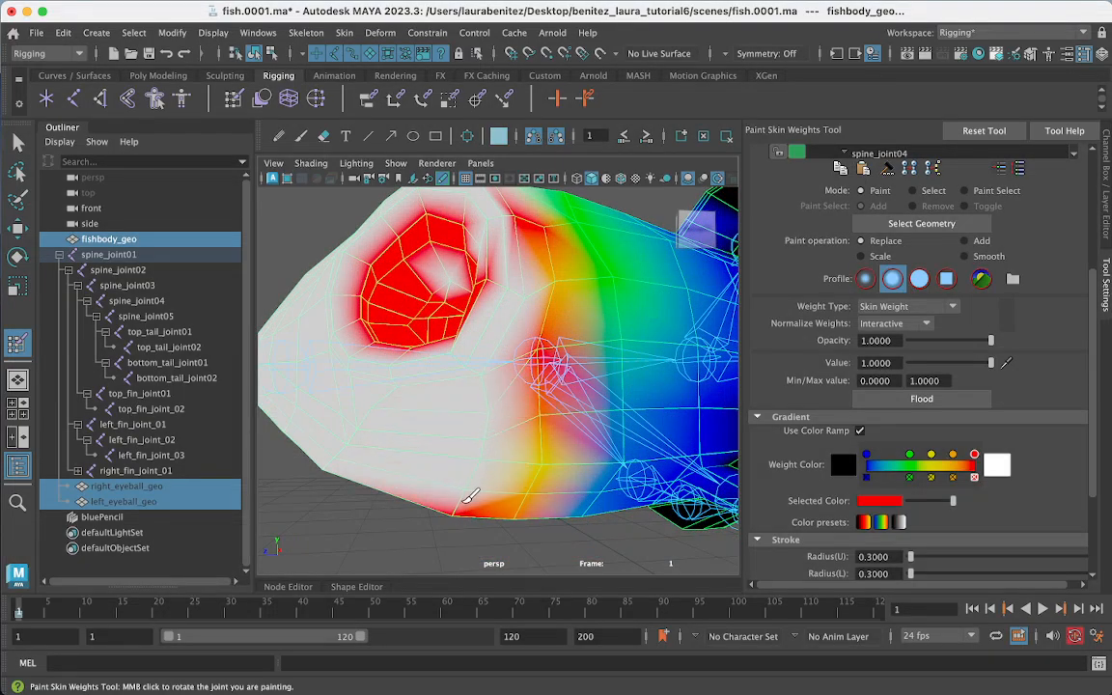
left_click_drag(522, 398, 534, 349)
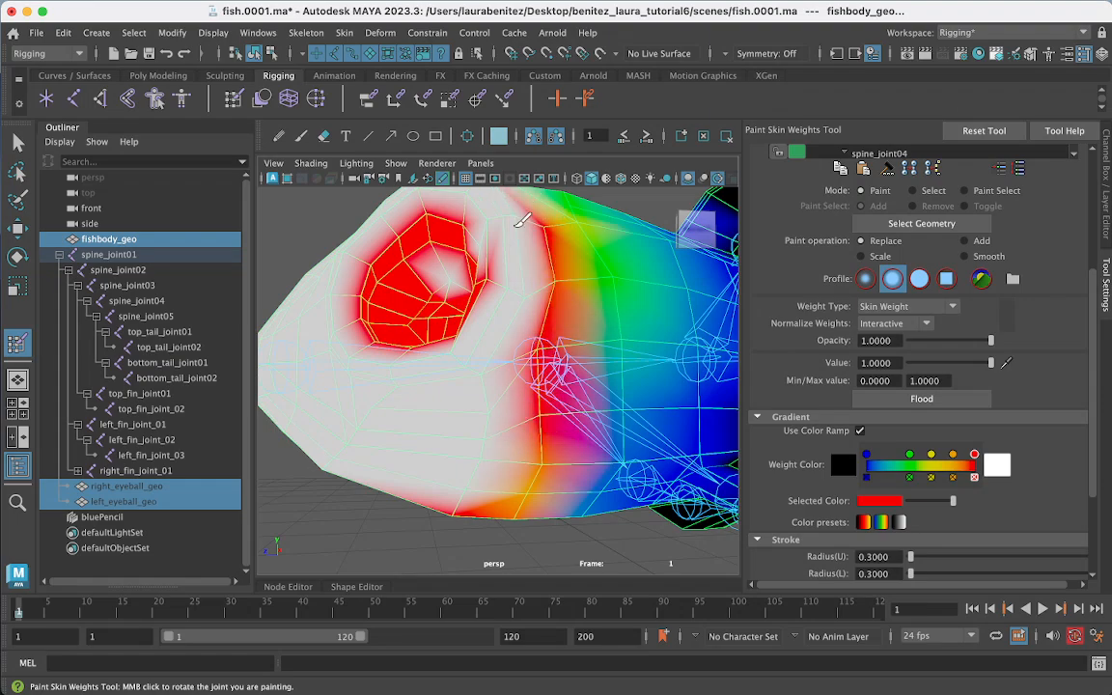
Step: Fill the remaining low-weight patch on the underside of the head with spine_joint01's full weight
mouse_move(511, 237)
left_mouse_down("alt")
mouse_move(514, 446)
mouse_move(513, 397)
mouse_move(470, 494)
left_mouse_up("alt")
left_click_drag(454, 435, 399, 451)
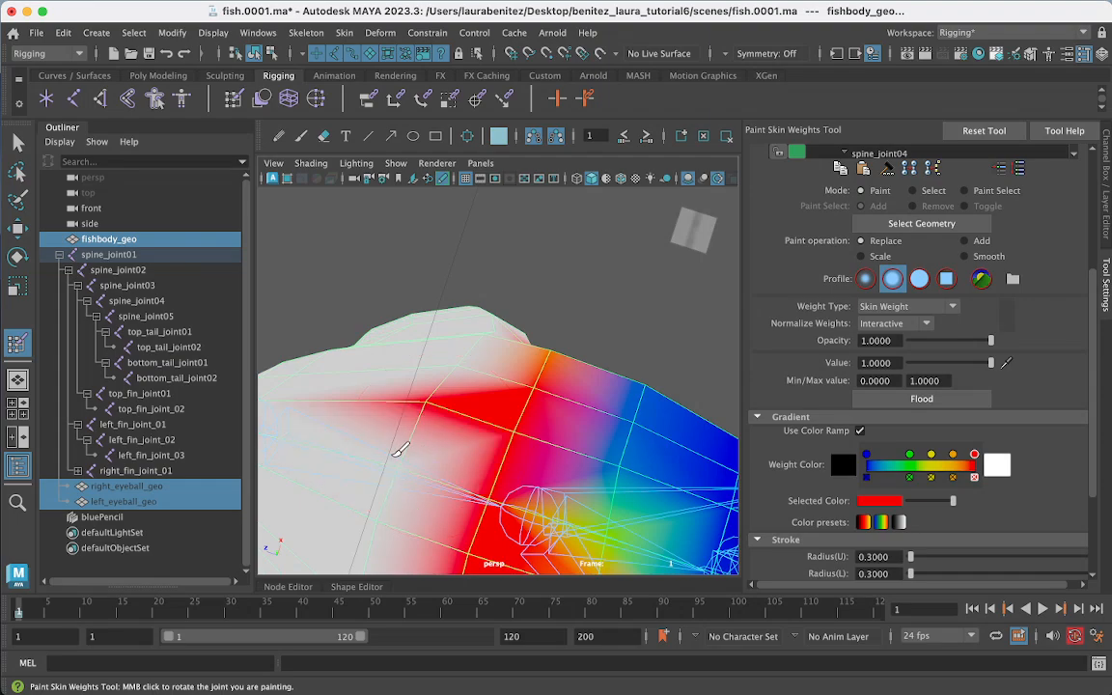
left_click(425, 404)
scroll(457, 413, "up", 5)
scroll(459, 413, "down", 7)
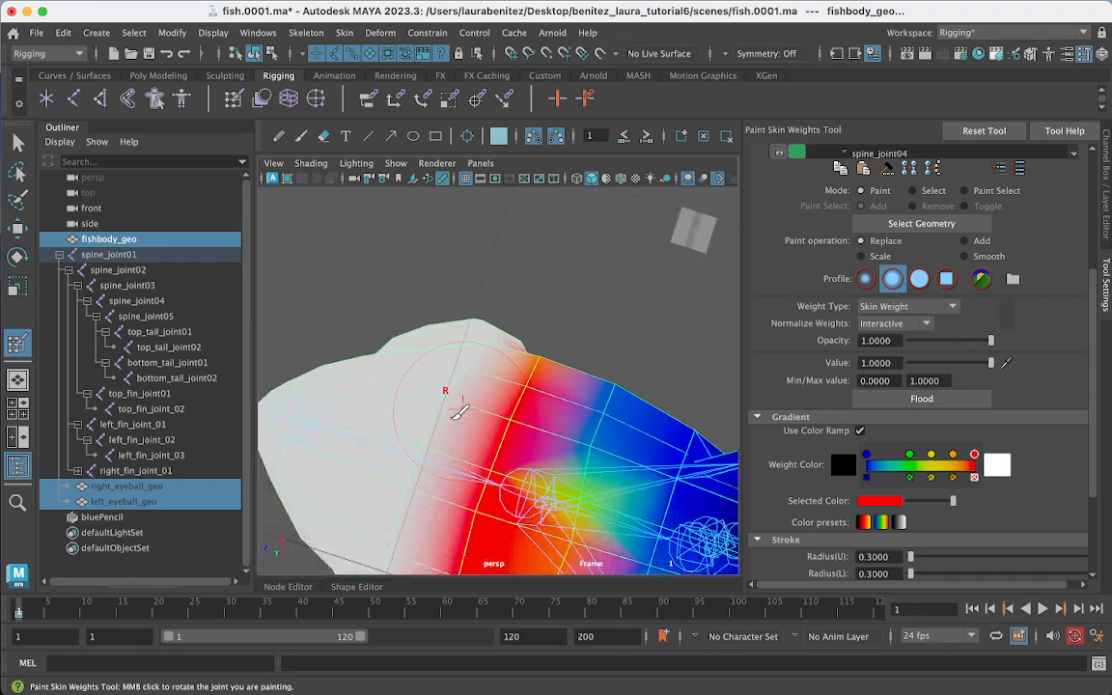
scroll(459, 412, "down", 8)
Step: Paint spine_joint01's full weight over the opposite side of the head, from behind the eye socket down to the lower cheek
mouse_move(460, 425)
left_mouse_down("alt")
mouse_move(465, 472)
mouse_move(480, 489)
mouse_move(504, 455)
mouse_move(465, 455)
mouse_move(494, 447)
left_mouse_up("alt")
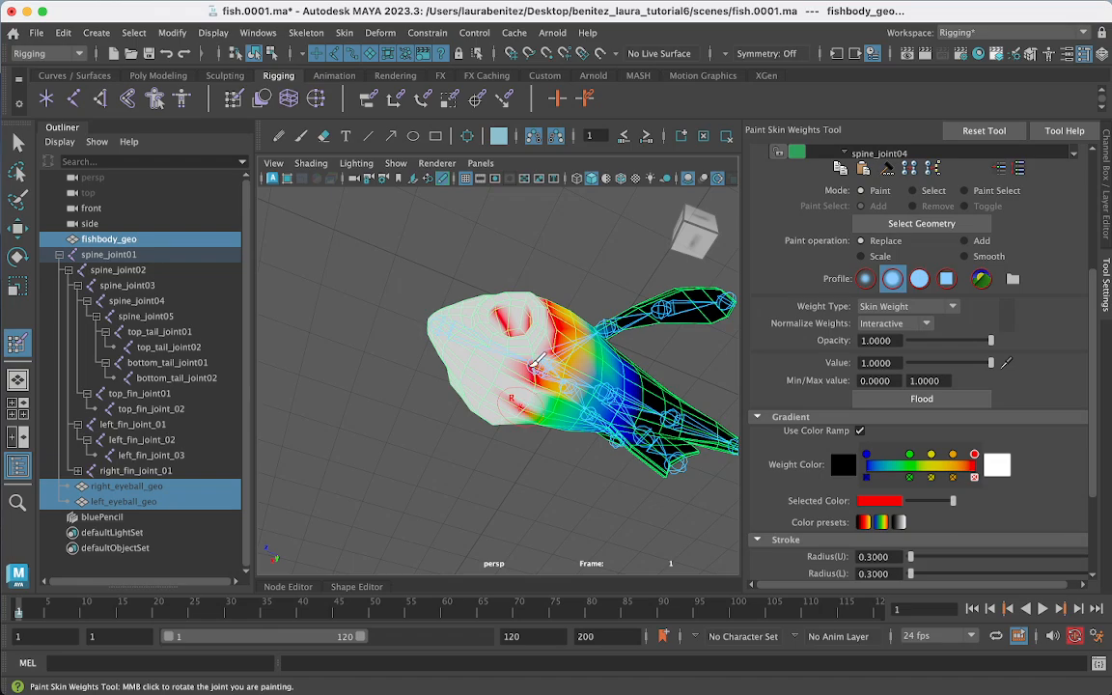
scroll(530, 368, "down", 5)
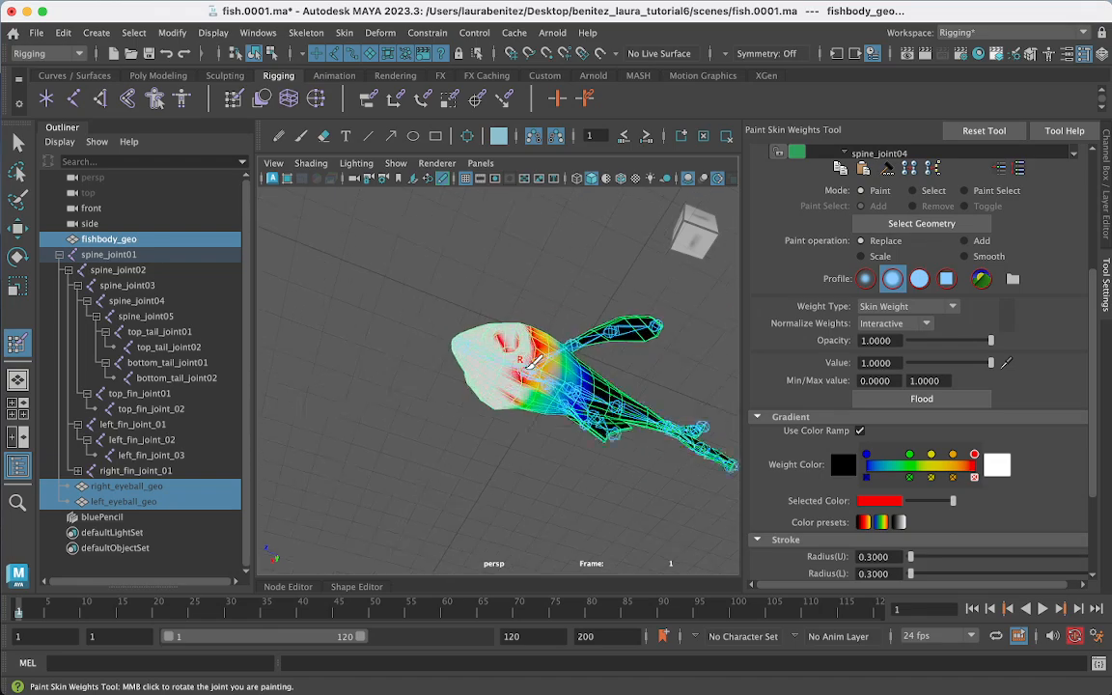
scroll(530, 368, "up", 12)
left_click_drag(554, 355, 487, 368, "alt")
mouse_move(431, 333)
left_mouse_down()
mouse_move(386, 294)
mouse_move(391, 282)
mouse_move(409, 251)
mouse_move(467, 251)
mouse_move(426, 318)
mouse_move(434, 405)
mouse_move(480, 290)
mouse_move(452, 407)
left_mouse_up()
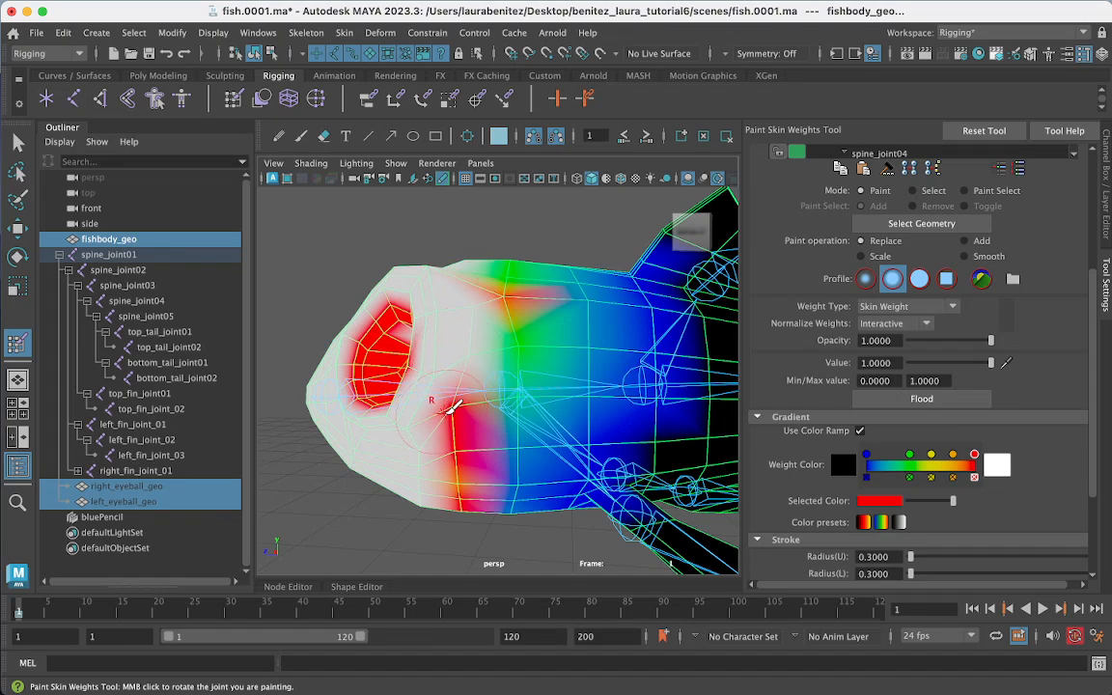
left_click(455, 407)
left_click_drag(444, 478, 442, 462, "alt")
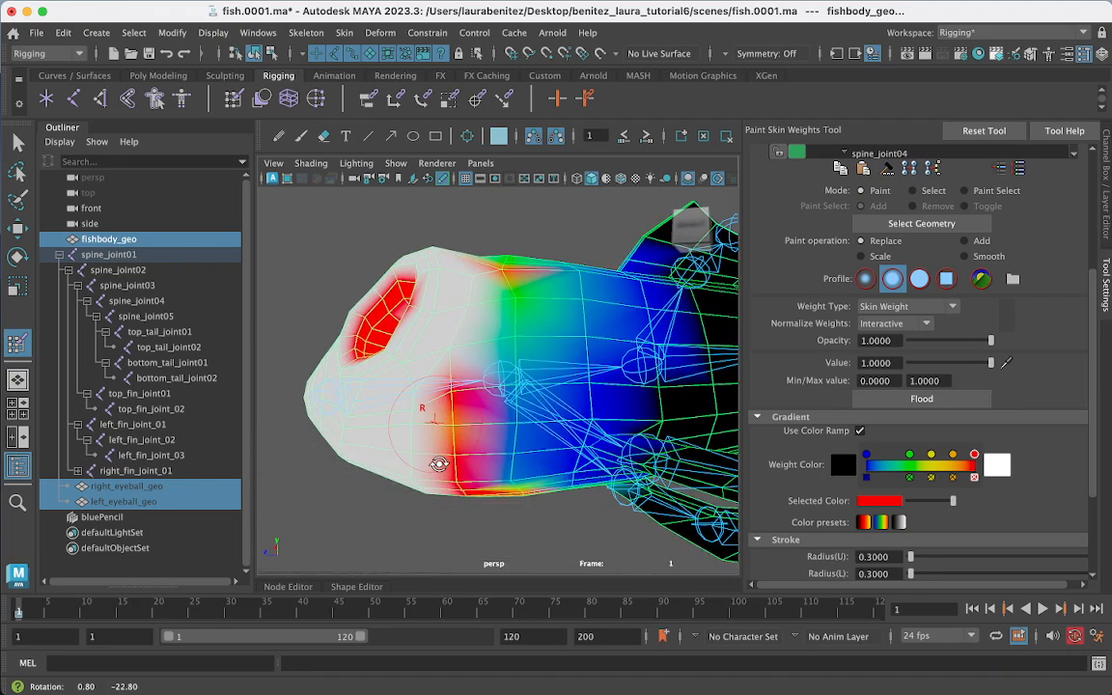
left_click_drag(451, 387, 450, 462)
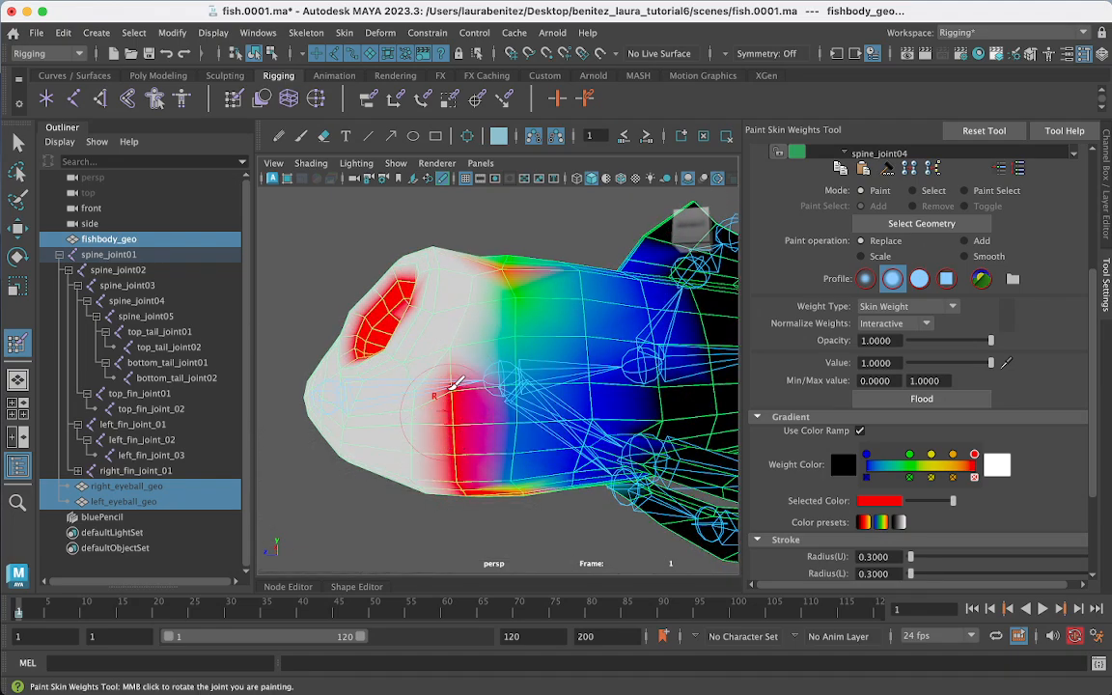
mouse_move(453, 384)
left_mouse_down()
mouse_move(451, 470)
mouse_move(467, 455)
mouse_move(481, 391)
mouse_move(455, 322)
mouse_move(413, 355)
mouse_move(460, 522)
mouse_move(471, 487)
mouse_move(494, 496)
mouse_move(444, 380)
left_mouse_up()
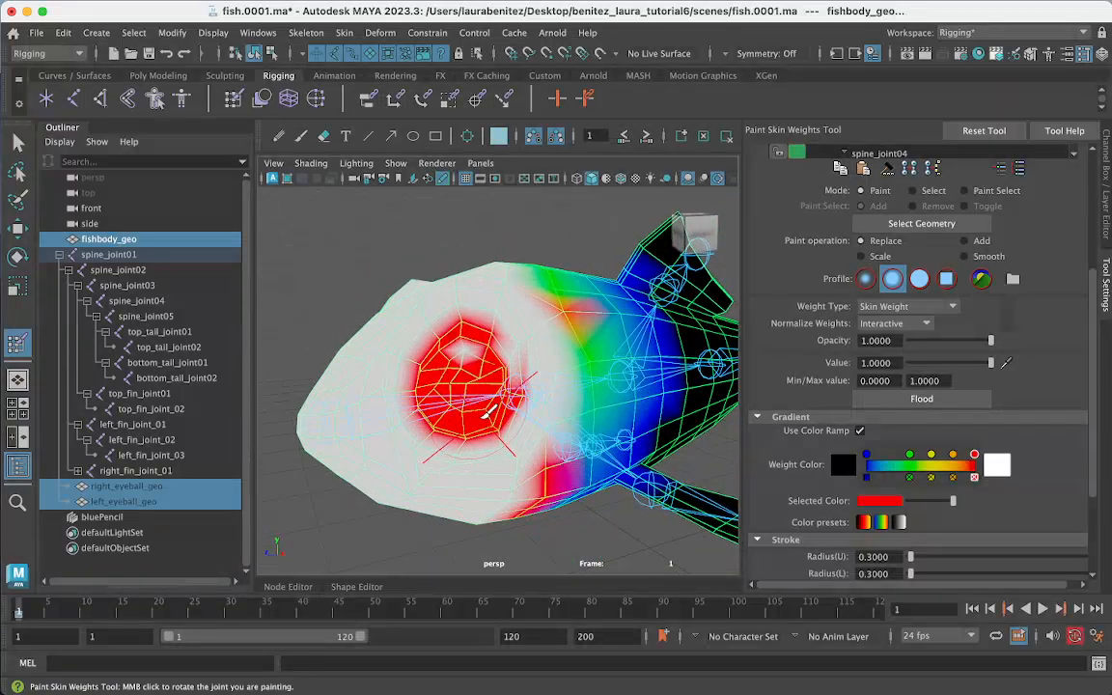
Step: Reactivate skin weight painting and paint spine_joint01's full weight over the upper inner surface of the eye socket
key("q")
key("y")
scroll(451, 333, "up", 5)
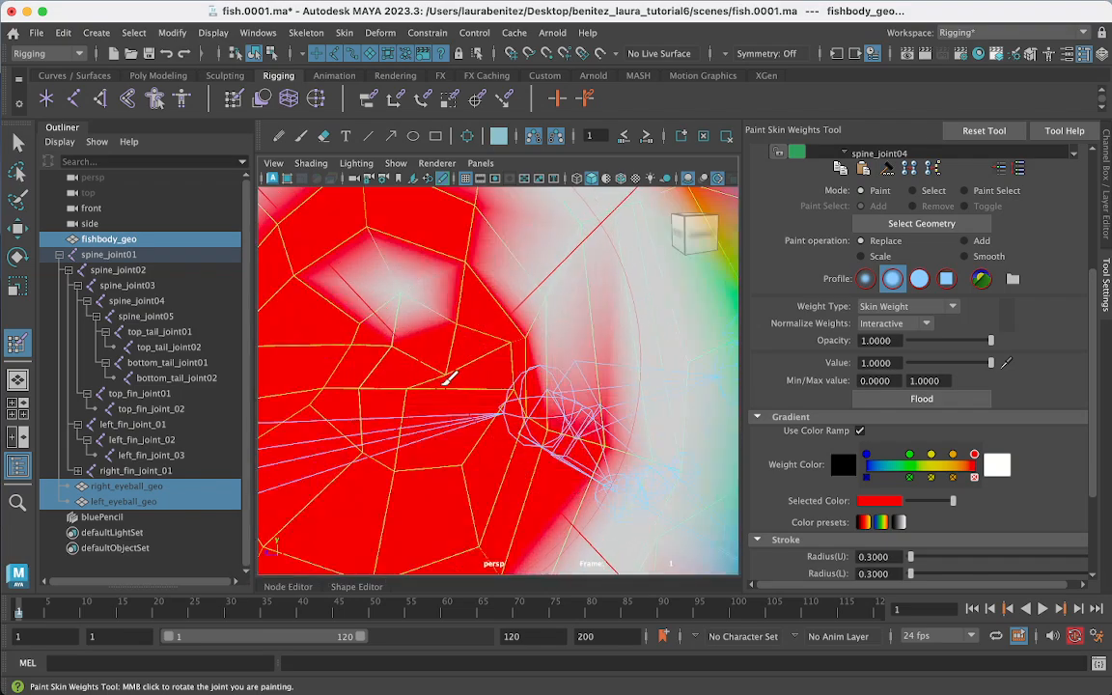
scroll(452, 382, "down", 3)
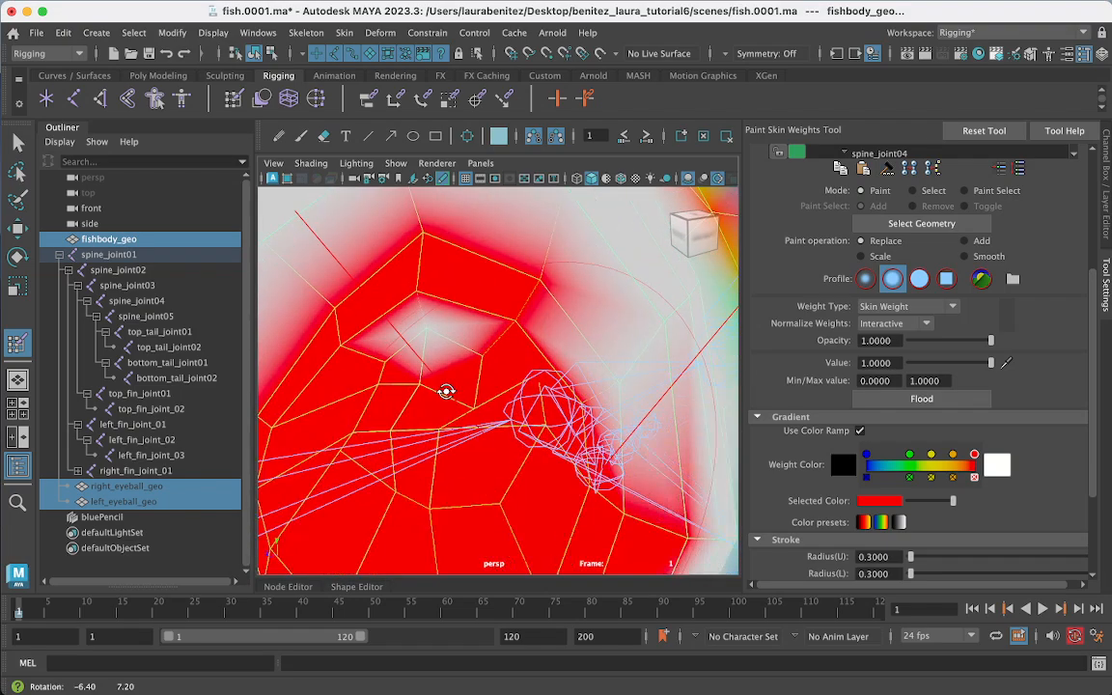
right_click(459, 403, "shift")
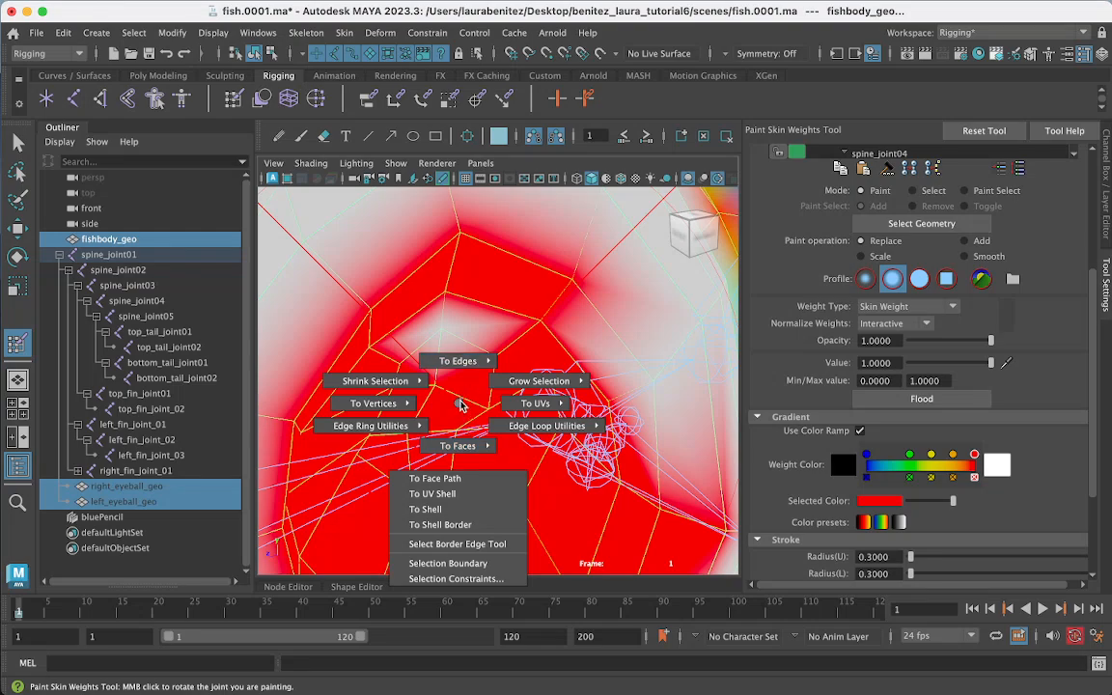
mouse_move(464, 404)
right_mouse_down("alt")
mouse_move(466, 427)
mouse_move(494, 457)
mouse_move(498, 447)
right_mouse_up("alt")
left_click(477, 446)
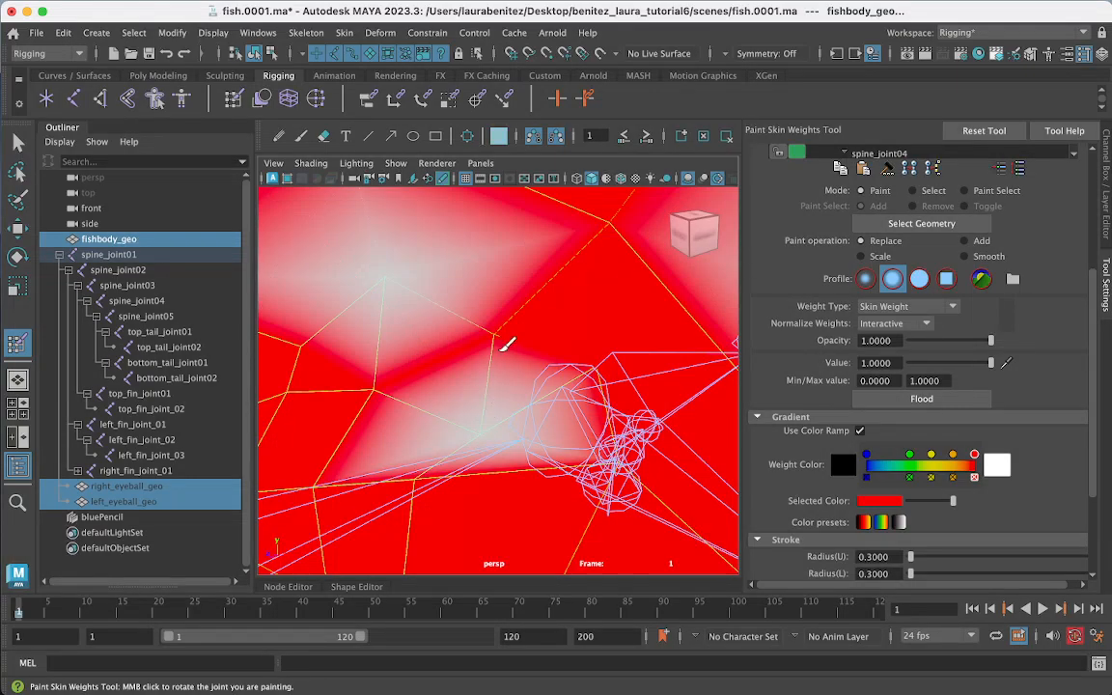
left_click_drag(502, 344, 491, 313)
mouse_move(374, 391)
left_mouse_down()
mouse_move(357, 393)
mouse_move(442, 367)
mouse_move(417, 380)
mouse_move(459, 405)
mouse_move(430, 518)
left_mouse_up()
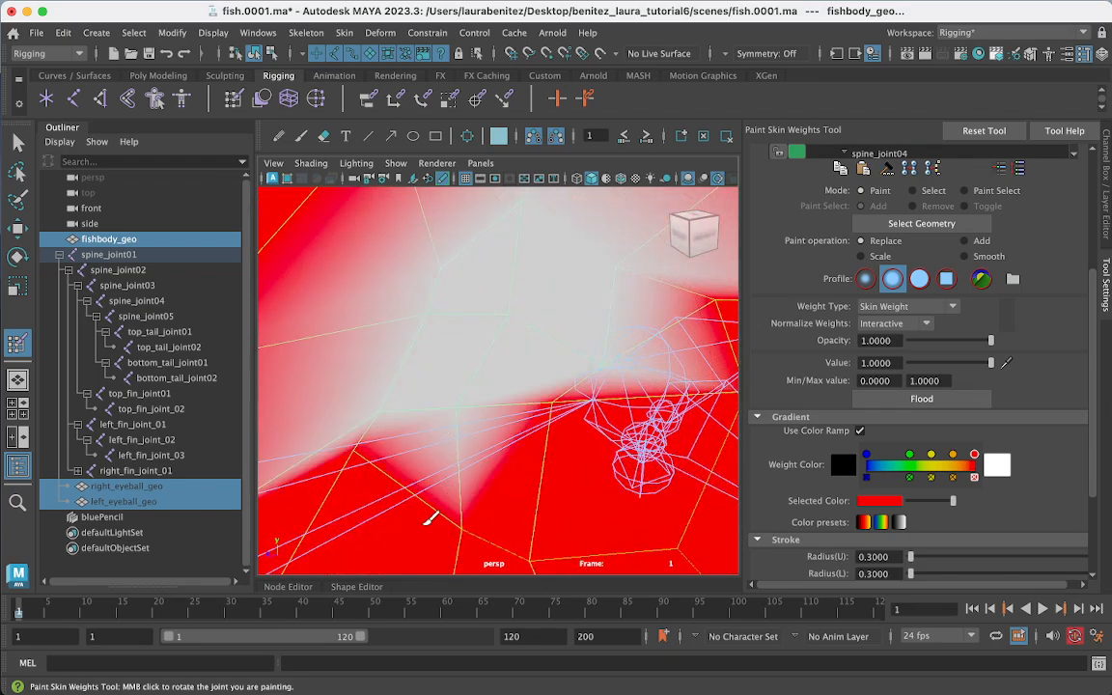
Step: Continue painting spine_joint01's full weight across the remaining low-weight vertices on the upper and side walls inside the eye socket
mouse_move(411, 303)
middle_mouse_down("alt")
mouse_move(412, 338)
mouse_move(413, 325)
middle_mouse_up("alt")
mouse_move(404, 297)
left_mouse_down()
mouse_move(396, 321)
mouse_move(418, 312)
left_mouse_up()
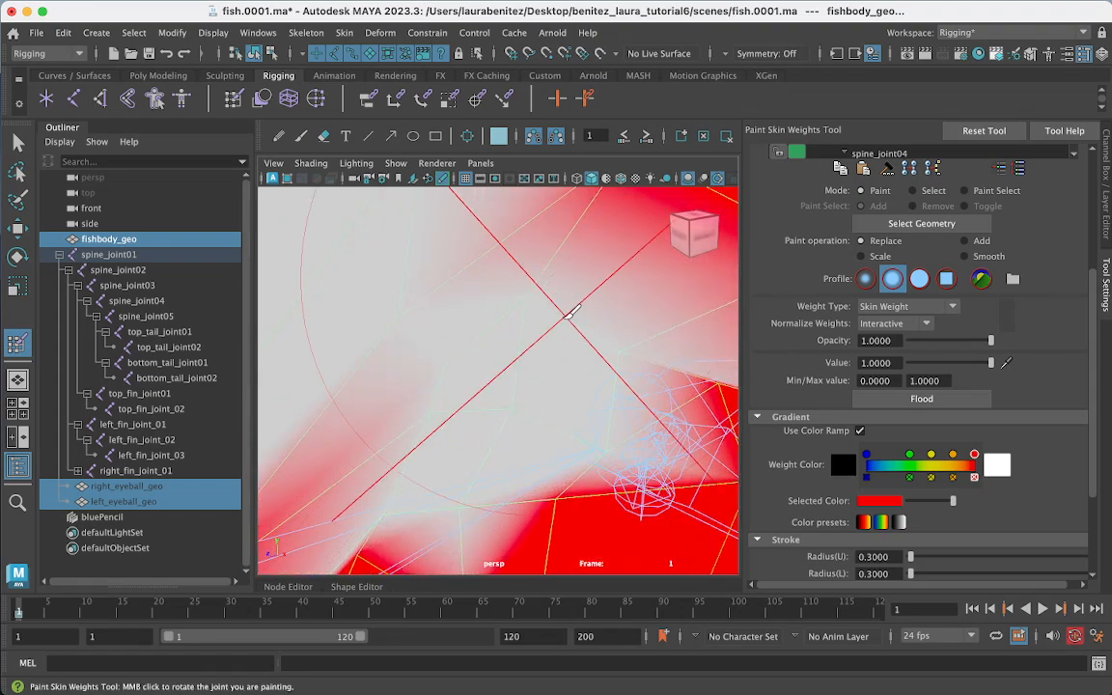
middle_click_drag(566, 312, 513, 344, "alt")
left_click_drag(398, 286, 451, 304)
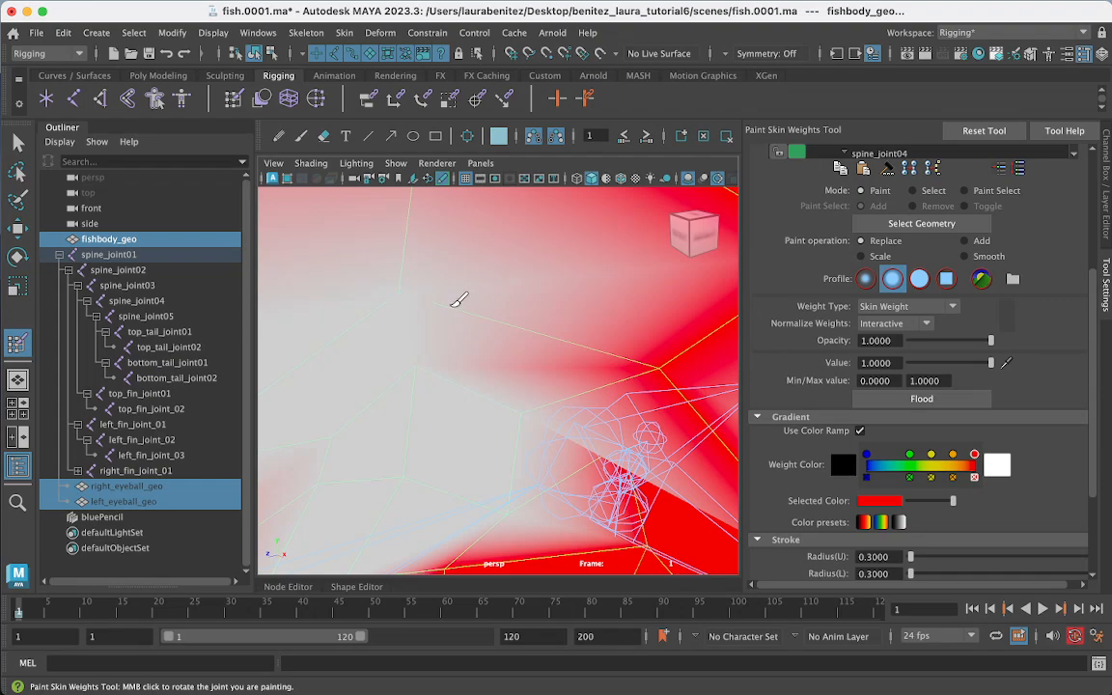
middle_click_drag(588, 357, 494, 341, "alt")
left_click_drag(439, 330, 417, 309)
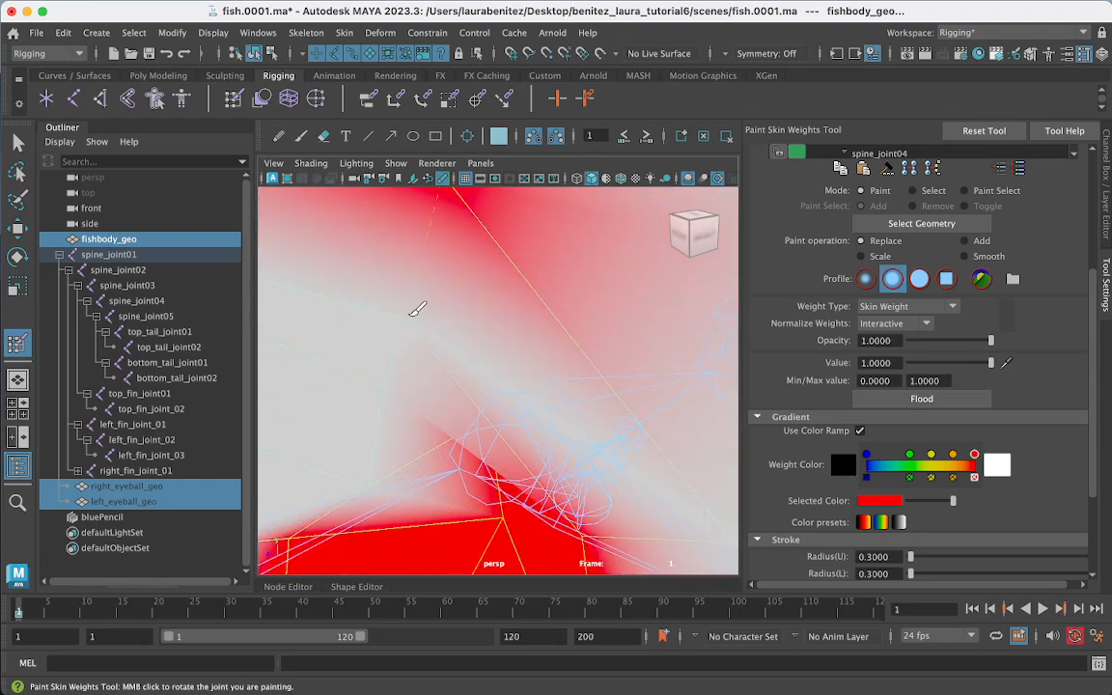
mouse_move(417, 316)
middle_mouse_down("alt")
mouse_move(422, 340)
mouse_move(451, 342)
middle_mouse_up("alt")
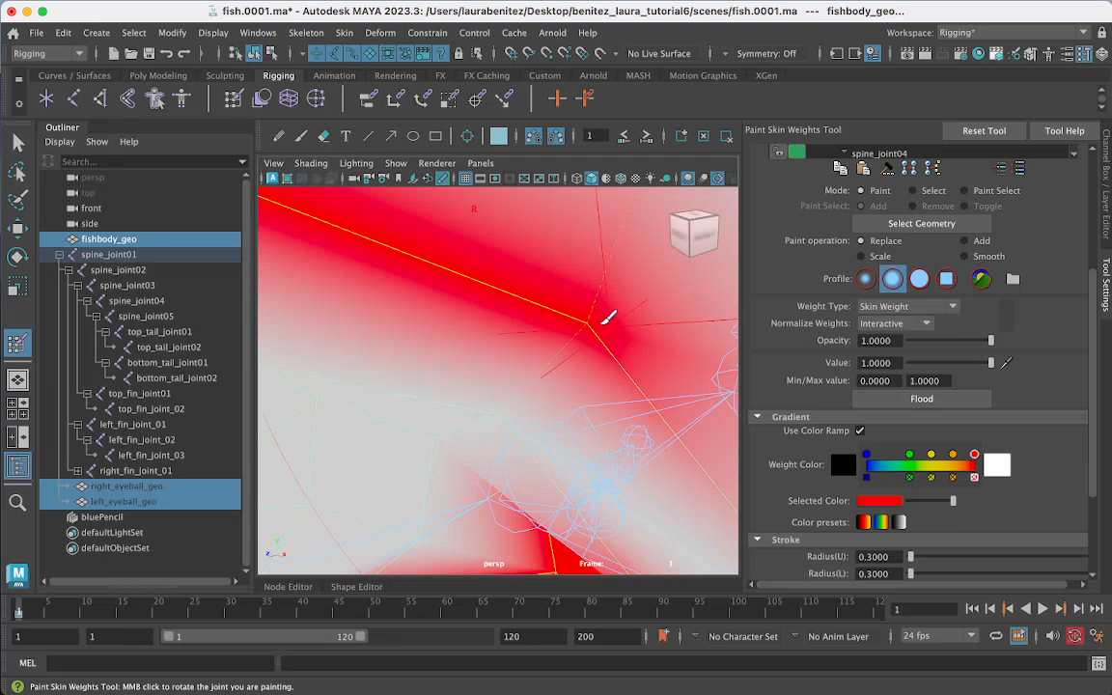
left_click_drag(599, 325, 589, 321)
Step: Paint spine_joint01's full weight over the lower inner surface of the eye socket
middle_click_drag(546, 335, 581, 345, "alt")
left_click_drag(582, 345, 548, 240, "alt")
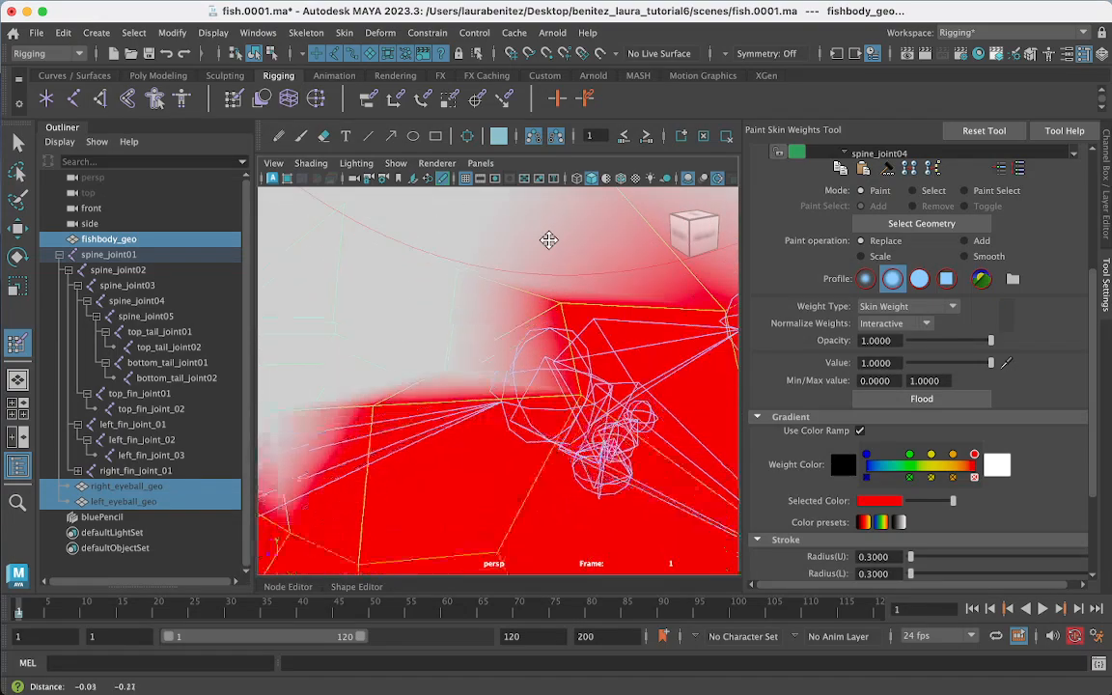
right_click_drag(548, 240, 560, 237, "alt")
middle_click_drag(560, 236, 529, 207, "alt")
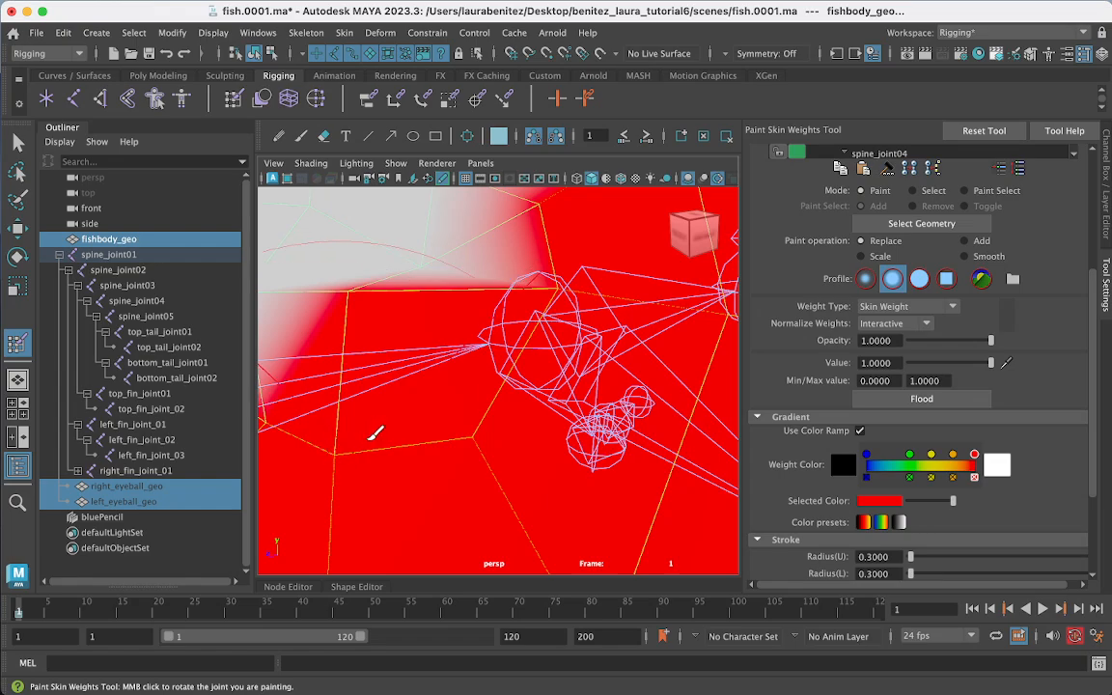
mouse_move(369, 440)
middle_mouse_down("alt")
mouse_move(402, 414)
mouse_move(411, 391)
middle_mouse_up("alt")
mouse_move(411, 391)
right_mouse_down("alt")
mouse_move(411, 415)
mouse_move(377, 410)
right_mouse_up("alt")
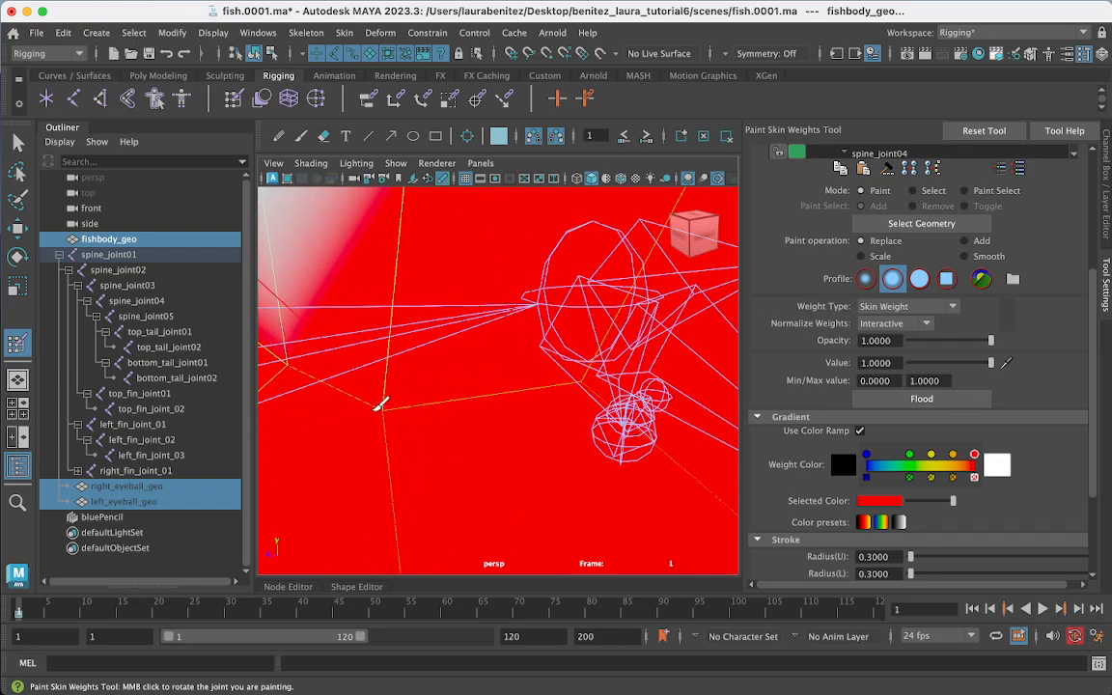
left_click_drag(391, 399, 397, 392)
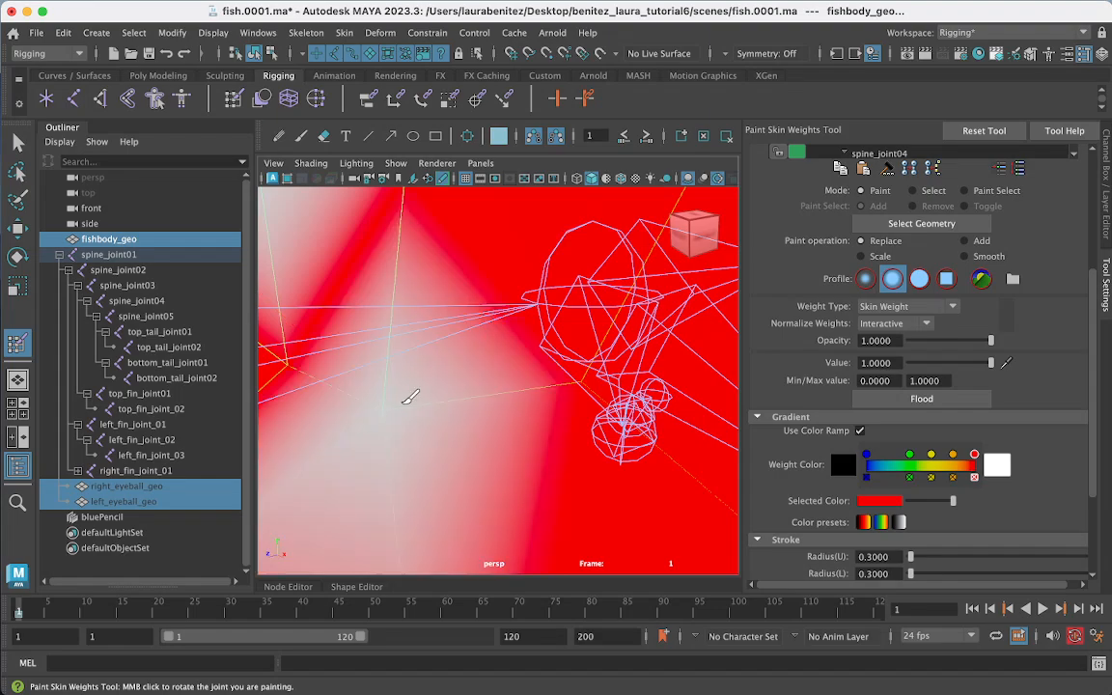
scroll(529, 386, "down", 3)
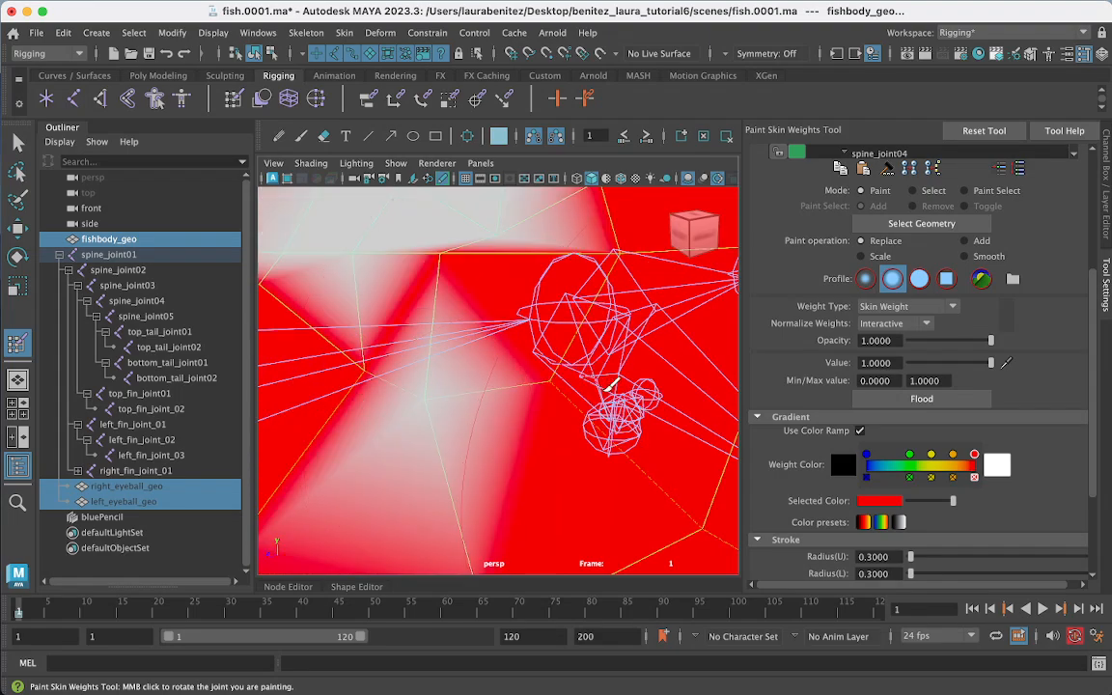
left_click_drag(562, 370, 507, 329)
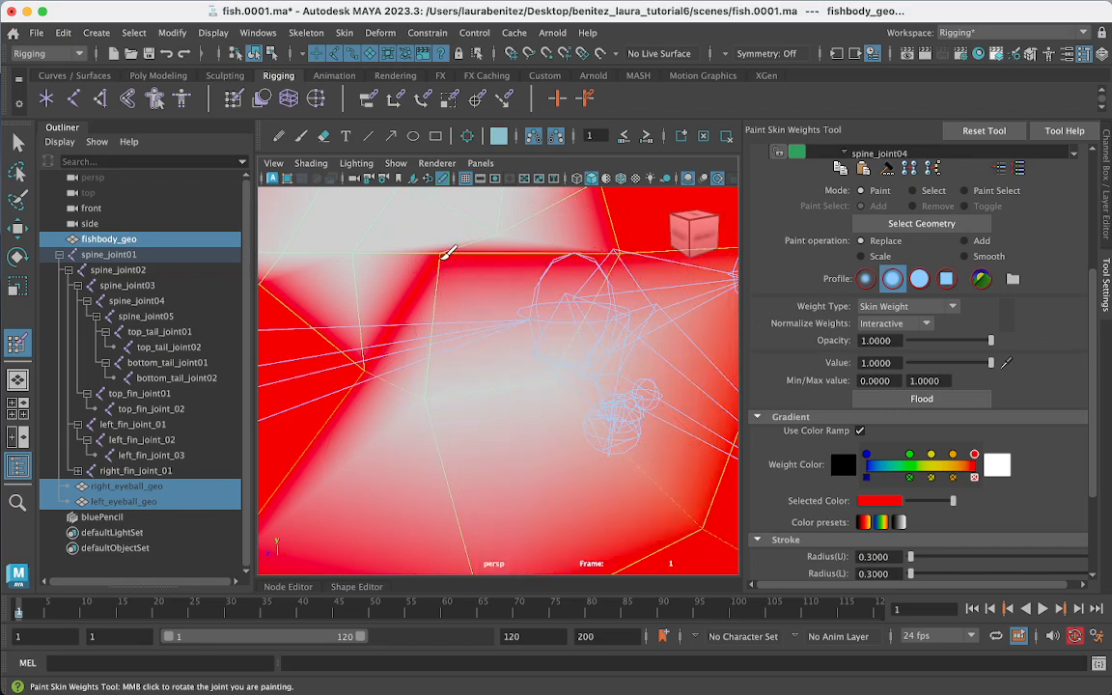
mouse_move(430, 259)
left_mouse_down()
mouse_move(447, 243)
mouse_move(328, 376)
left_mouse_up()
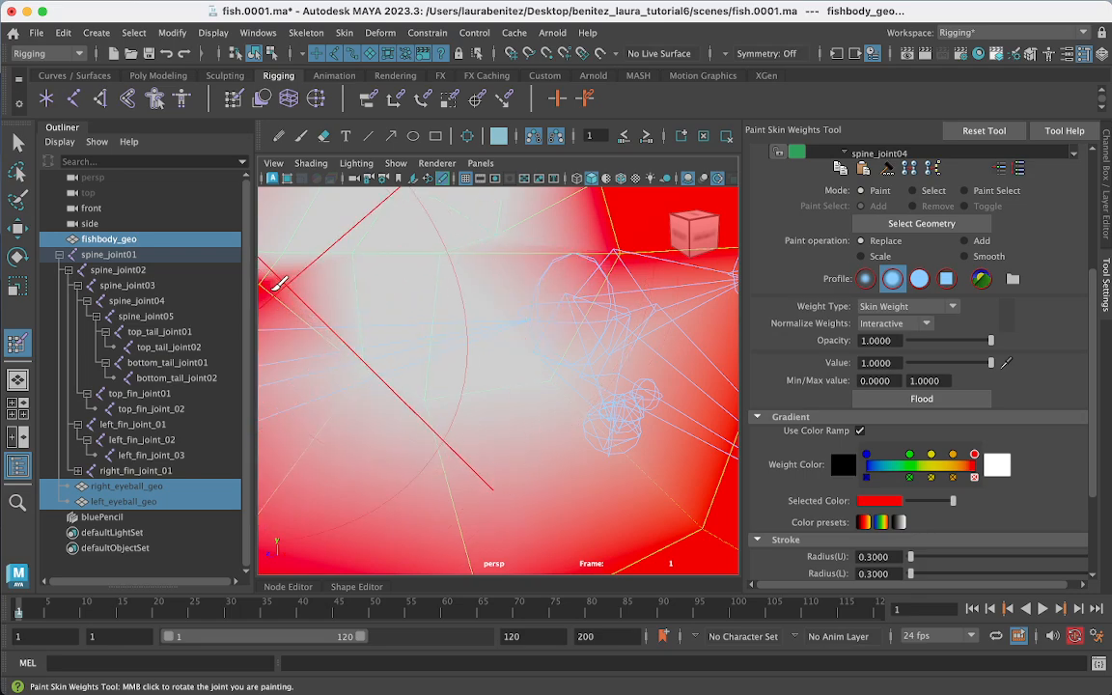
Step: Paint spine_joint01's full weight along the folded lower rim of the same eye socket
middle_click_drag(255, 285, 355, 290, "alt")
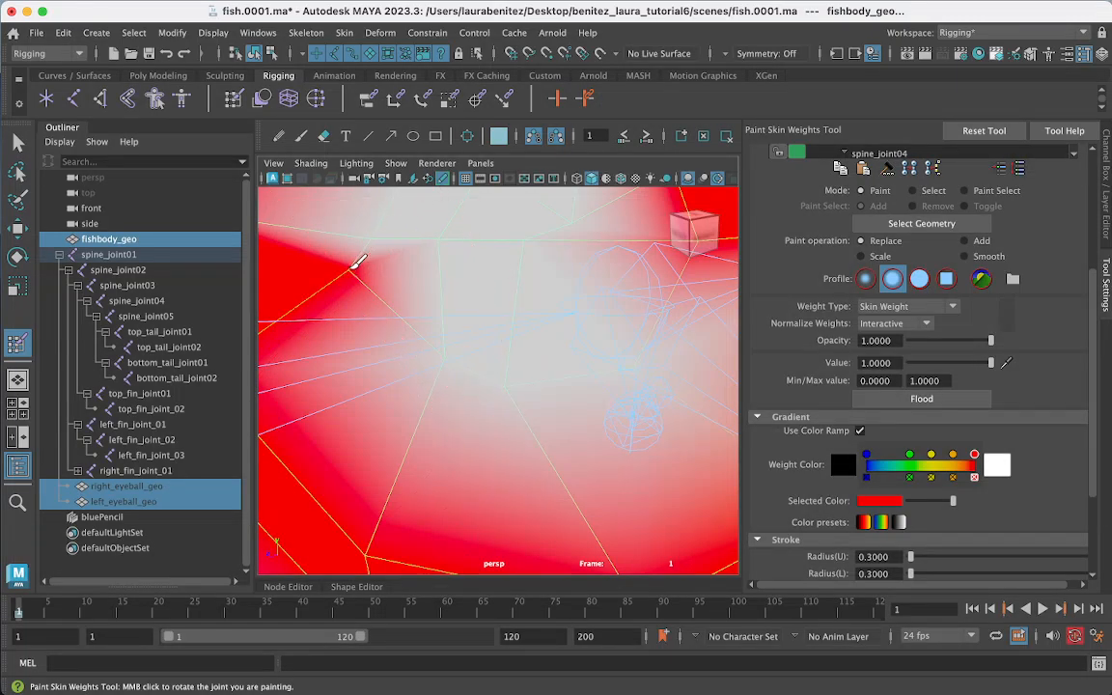
mouse_move(361, 277)
left_mouse_down("alt")
mouse_move(367, 301)
mouse_move(466, 303)
left_mouse_up("alt")
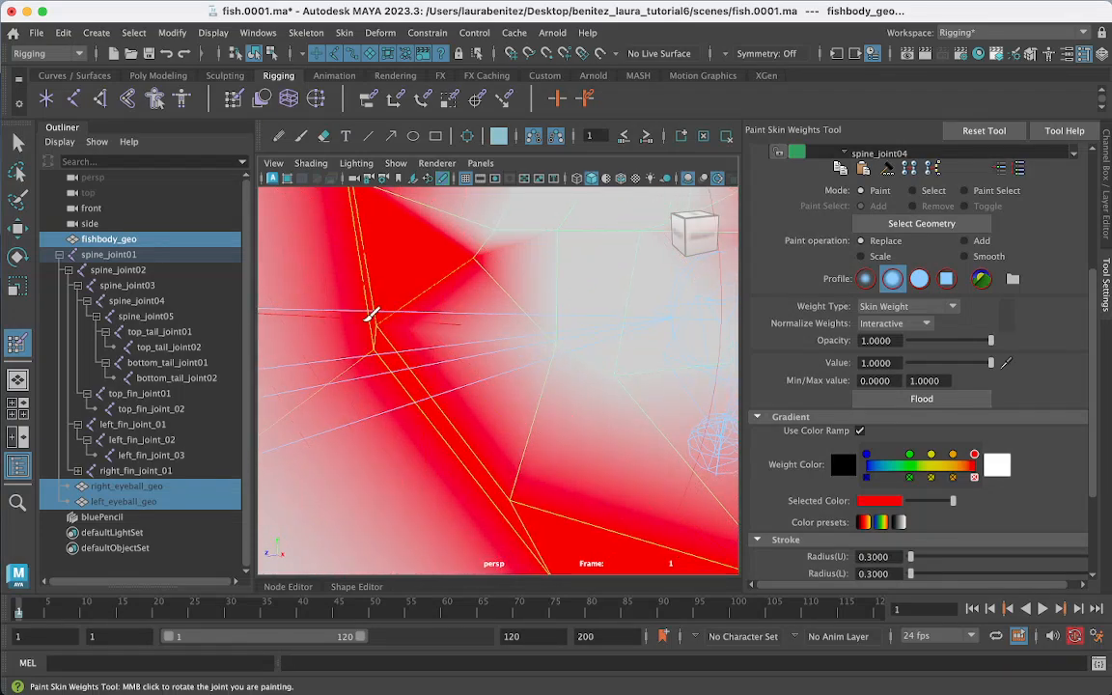
left_click_drag(383, 344, 404, 305)
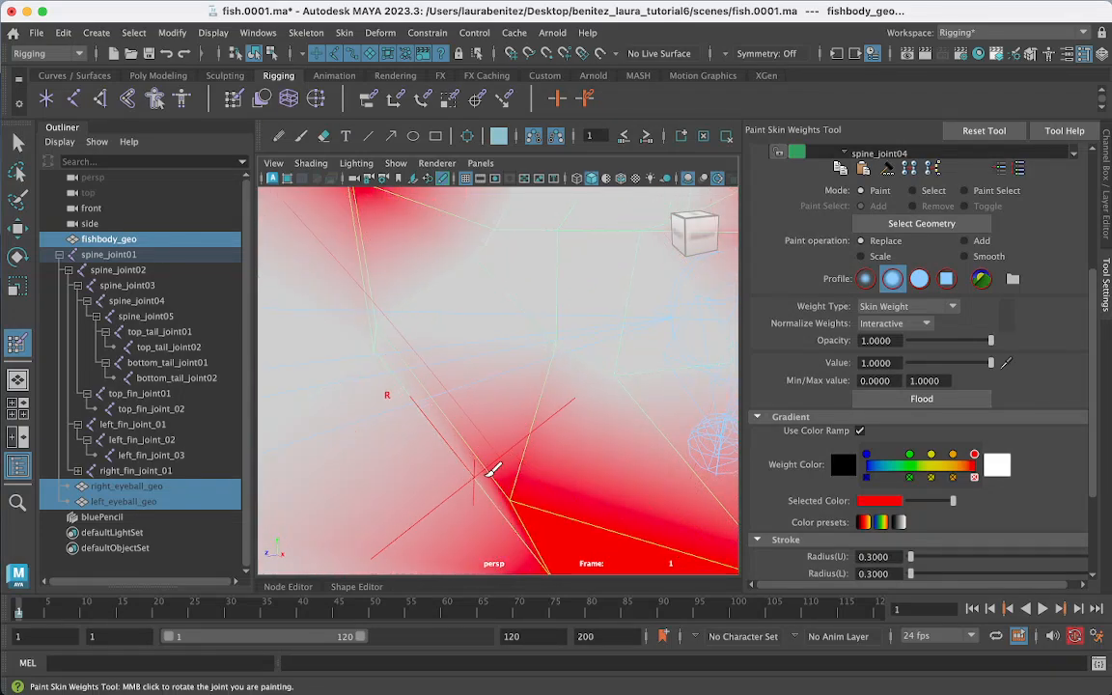
left_click_drag(508, 509, 528, 527)
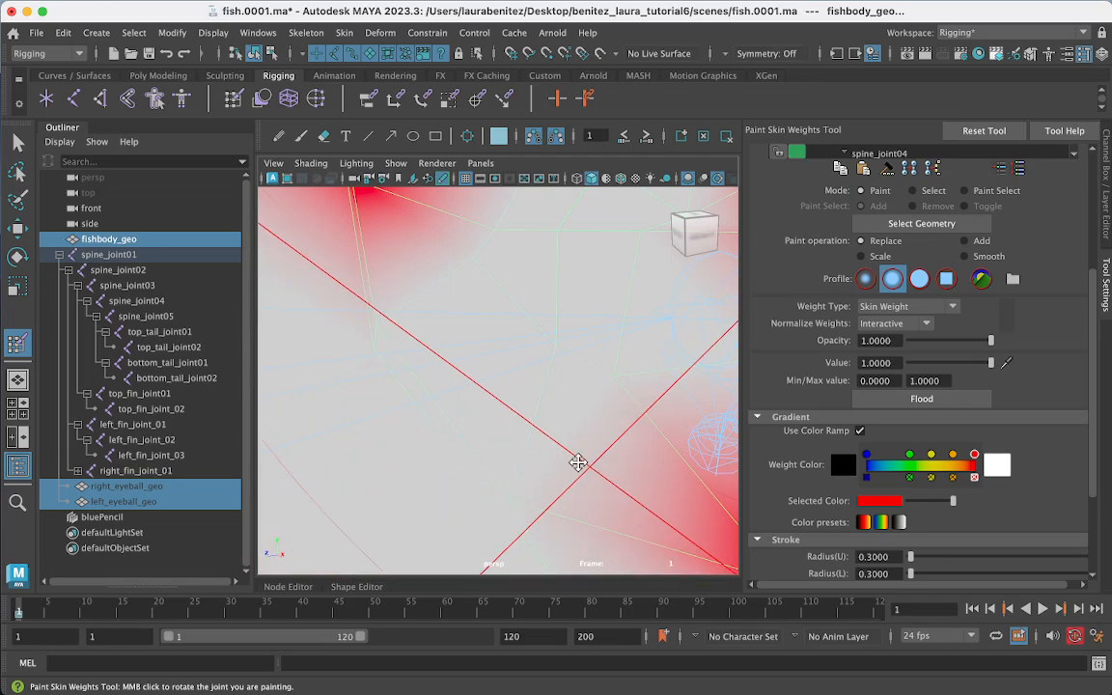
middle_click_drag(577, 462, 490, 420, "alt")
left_click_drag(383, 396, 377, 392)
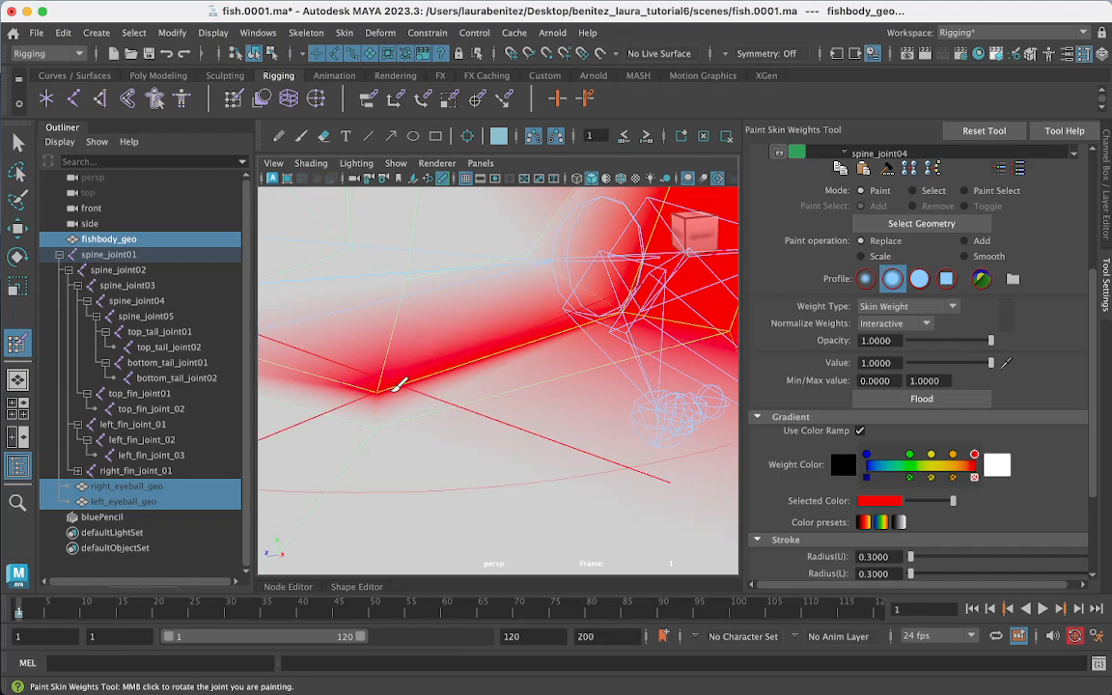
Step: Touch up the low-weight patch at the front edge of the eye socket with spine_joint01's full weight, undoing the last stroke
scroll(613, 352, "down", 8)
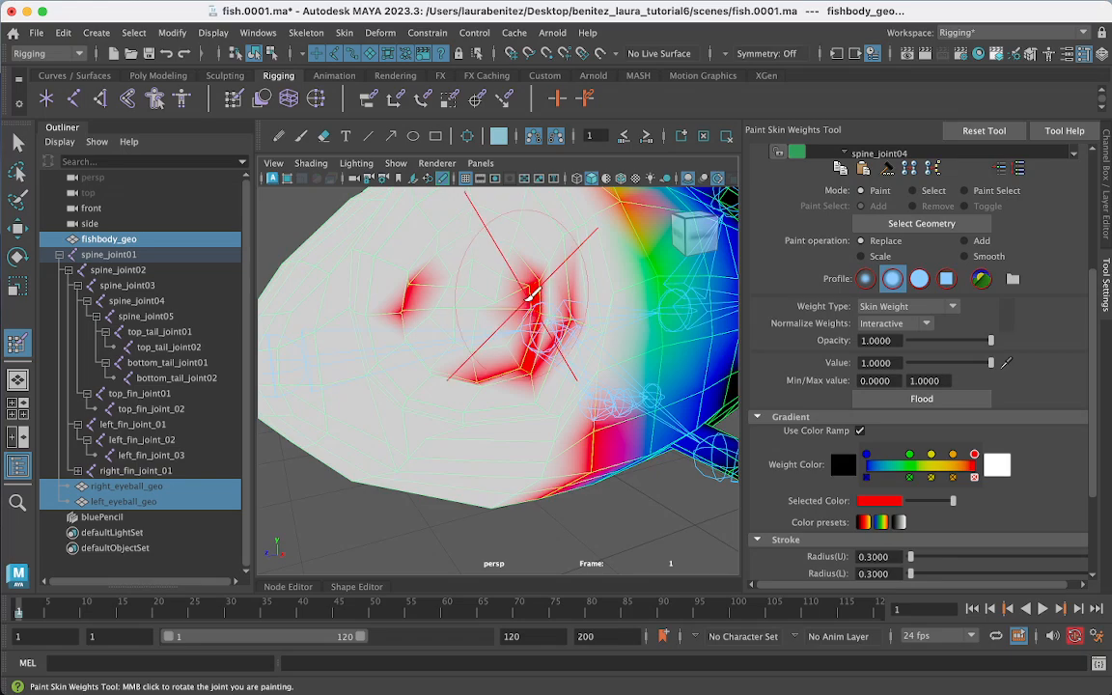
left_click_drag(418, 280, 378, 284, "alt")
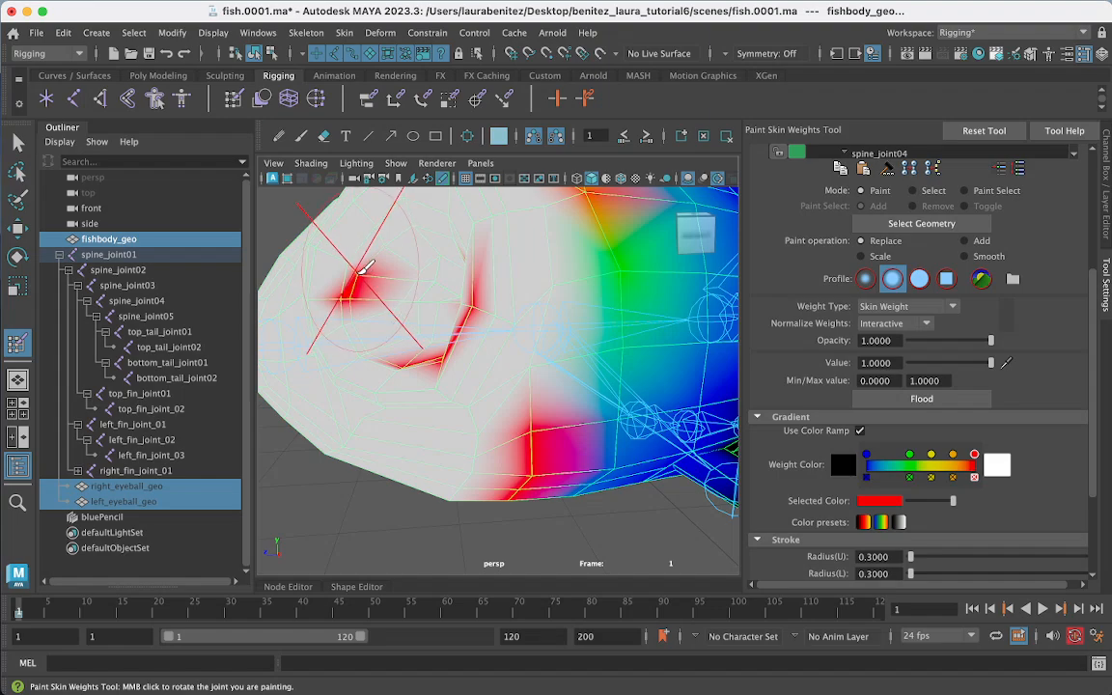
right_click_drag(367, 272, 518, 362, "alt")
mouse_move(518, 362)
middle_mouse_down("alt")
mouse_move(643, 405)
mouse_move(640, 451)
middle_mouse_up("alt")
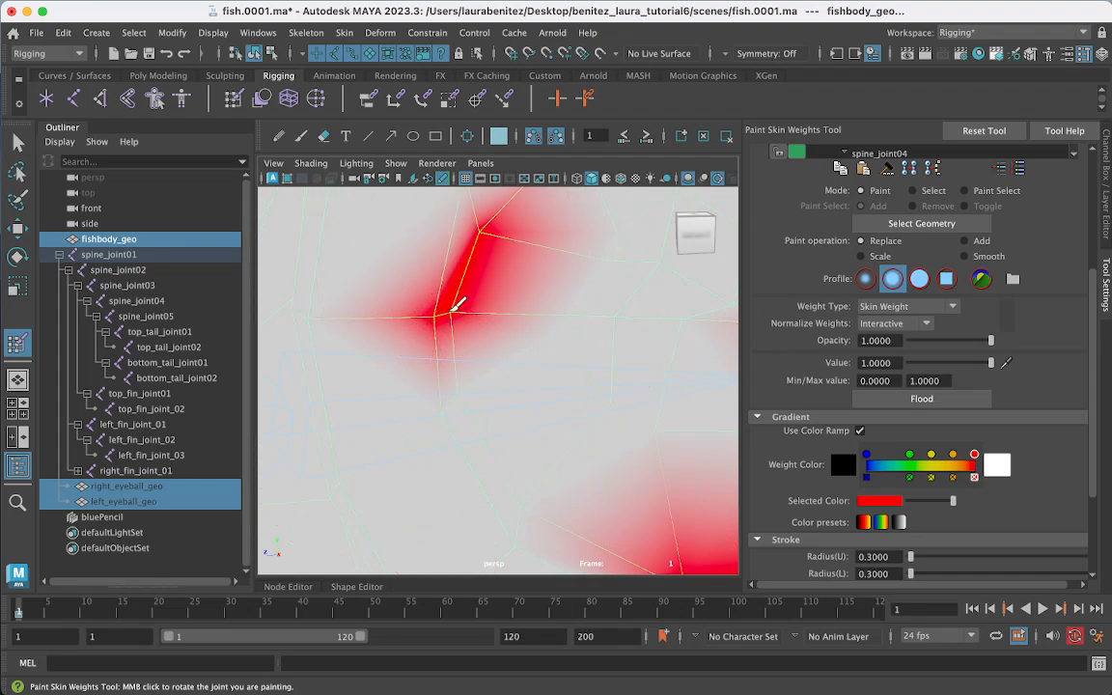
left_click_drag(443, 316, 457, 300)
key("super+z")
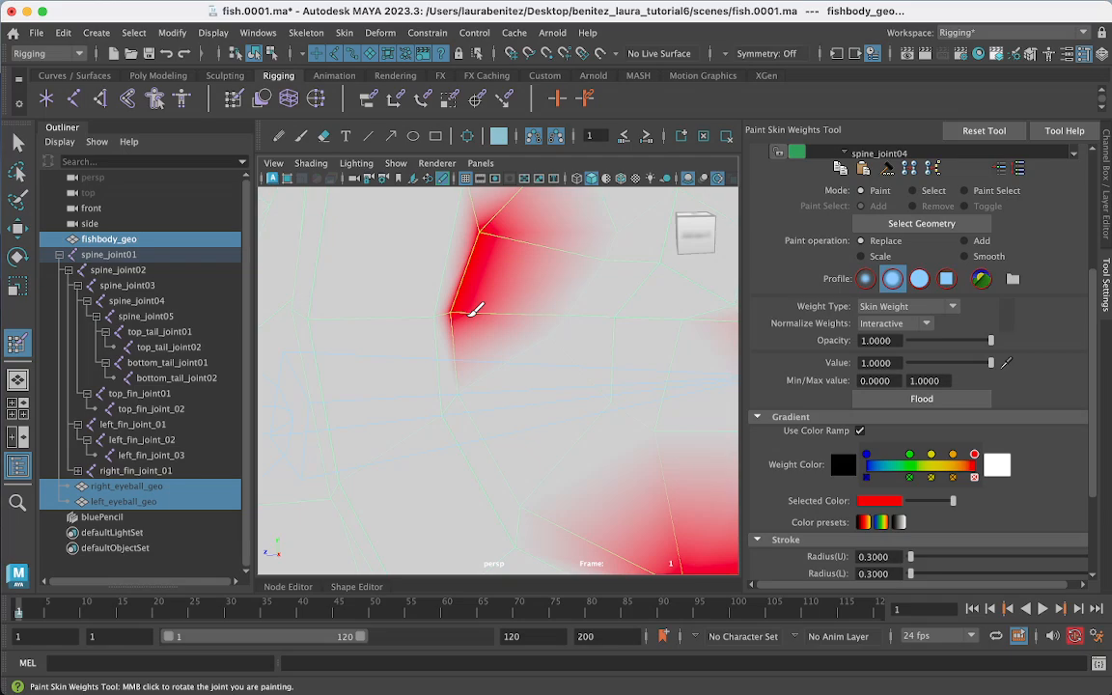
mouse_move(449, 301)
middle_mouse_down()
mouse_move(459, 303)
mouse_move(492, 220)
middle_mouse_up()
scroll(558, 330, "down", 10)
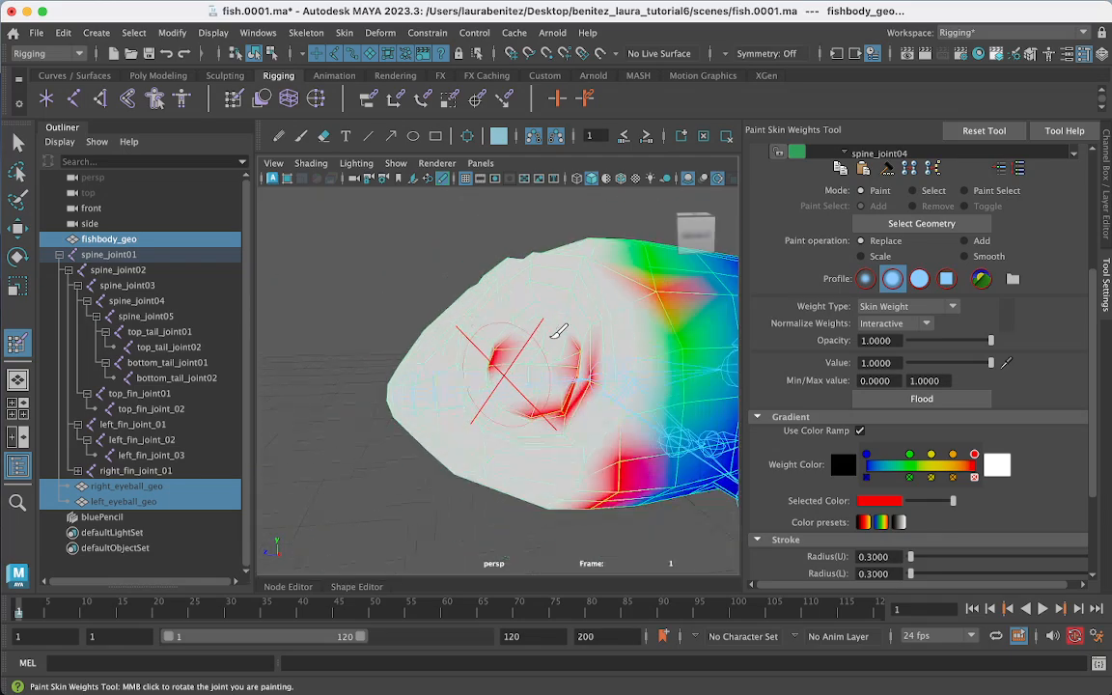
Step: Paint spine_joint01's full weight onto the low-weight vertices along the lower rim of the opposite eye socket
left_click_drag(552, 339, 447, 333, "alt")
scroll(506, 357, "up", 10)
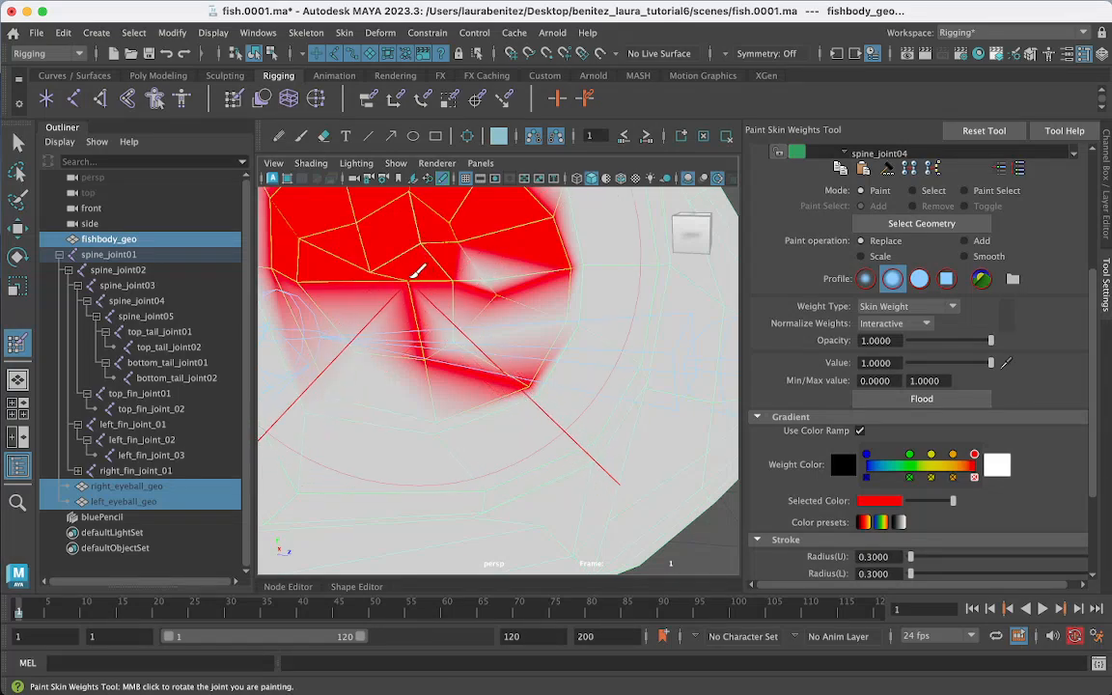
scroll(420, 290, "up", 5)
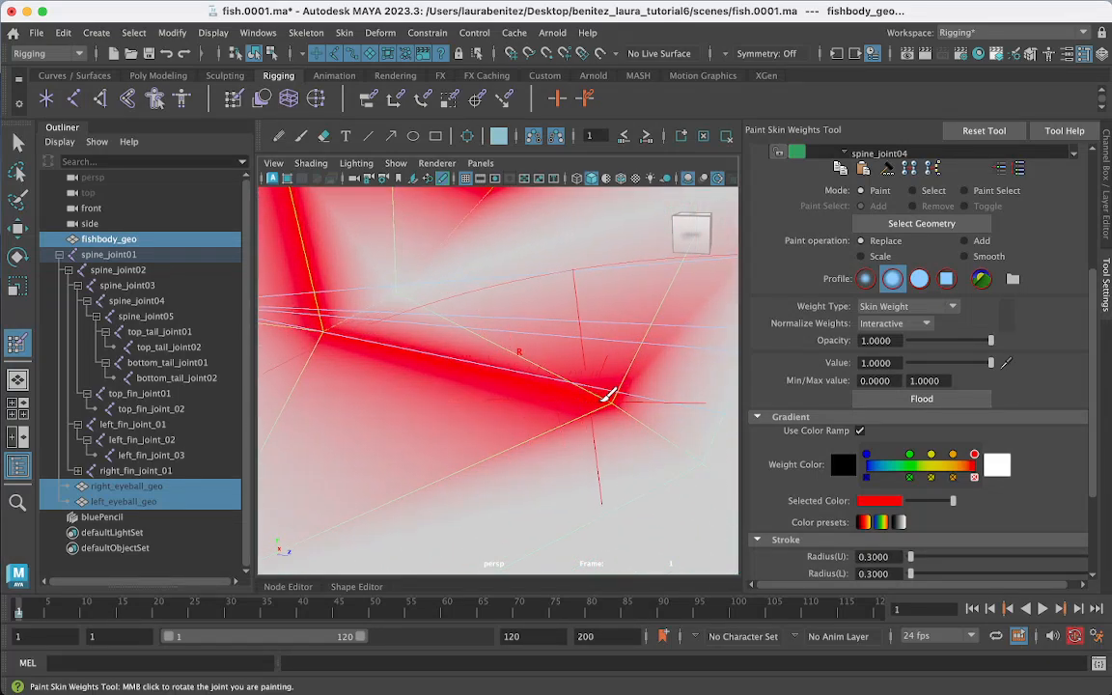
left_click(614, 404)
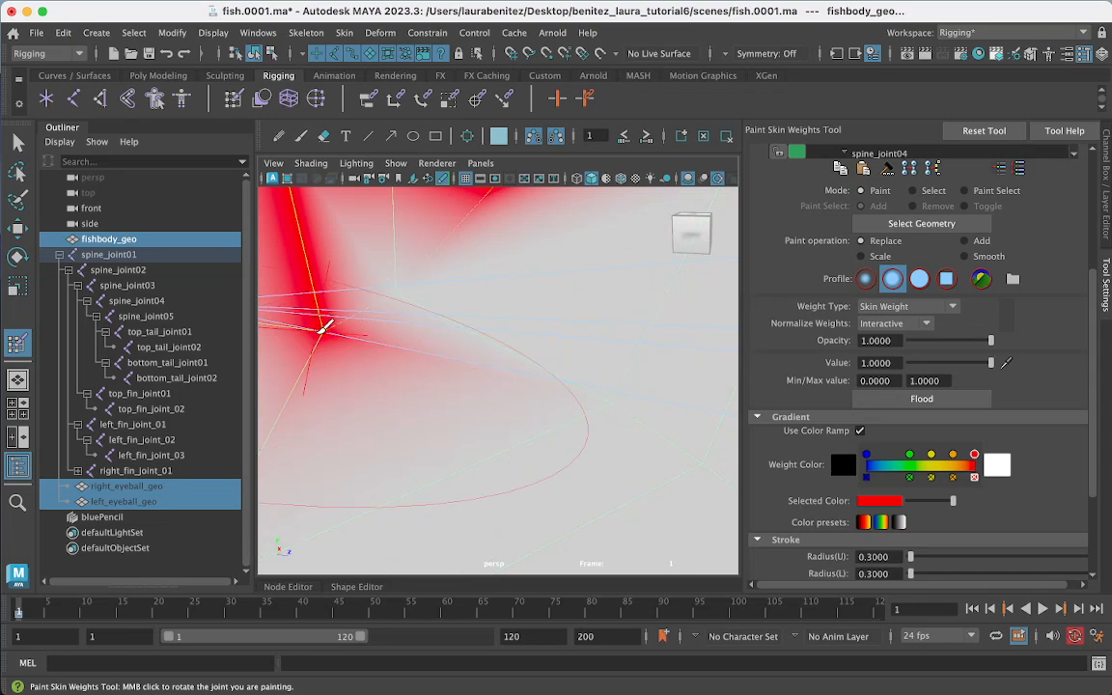
left_click(322, 334)
middle_click_drag(345, 322, 367, 370, "alt")
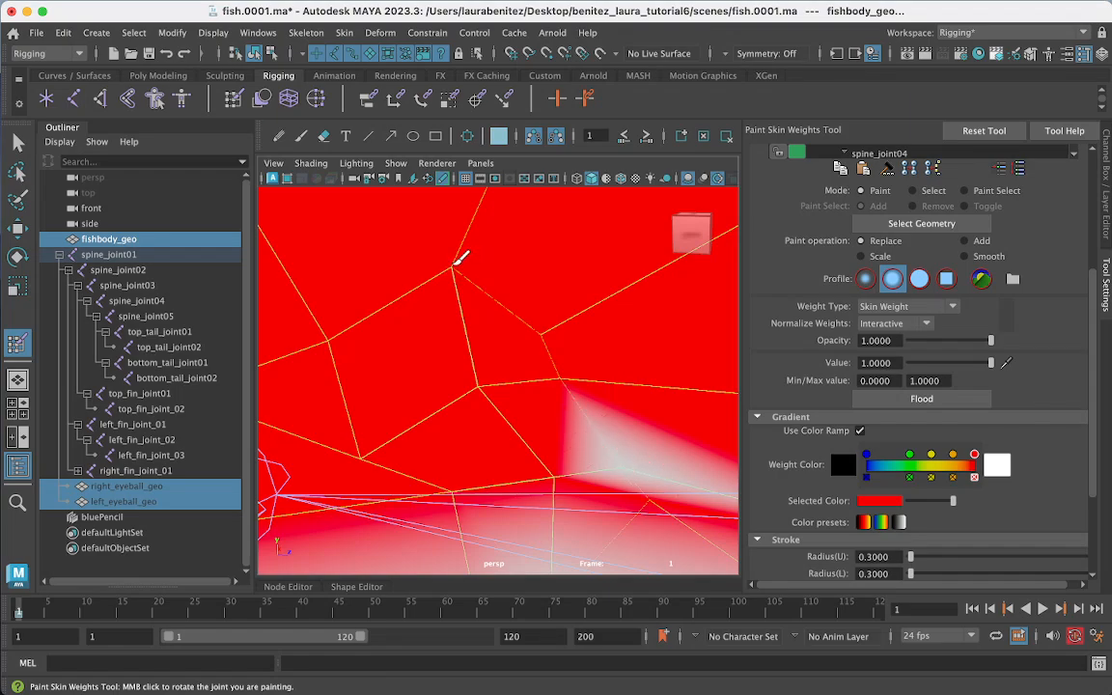
Step: Paint spine_joint01's full weight over the inner surface of the opposite eye socket, from its lower part up the side wall
left_click(488, 384)
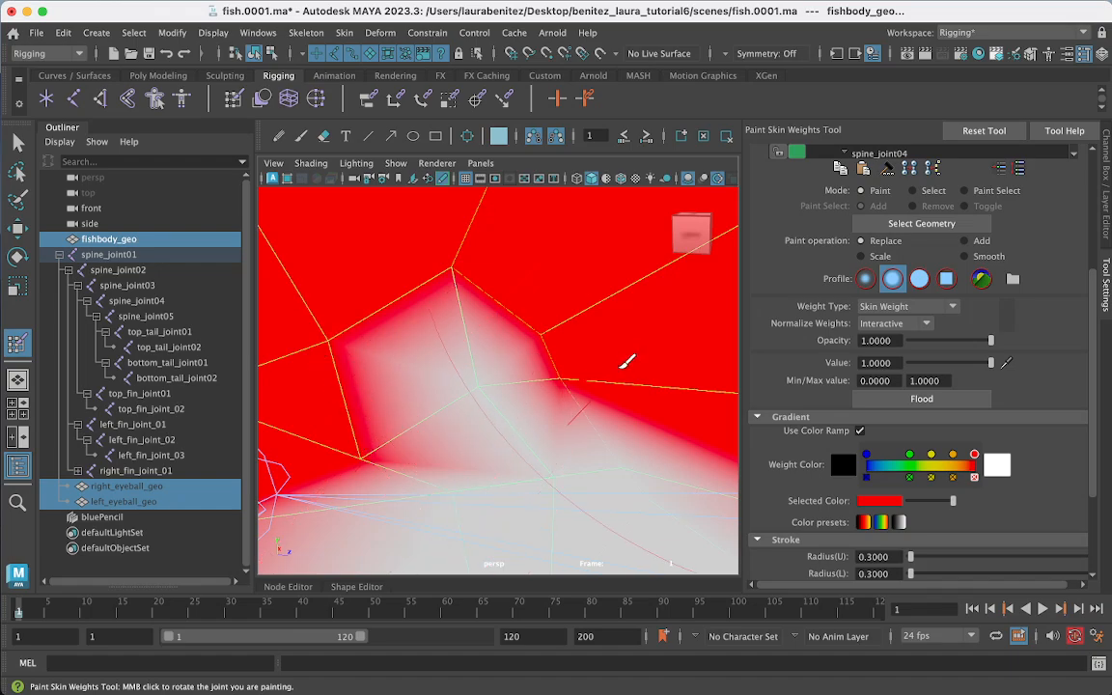
mouse_move(621, 368)
middle_mouse_down("alt")
mouse_move(604, 405)
mouse_move(608, 364)
middle_mouse_up("alt")
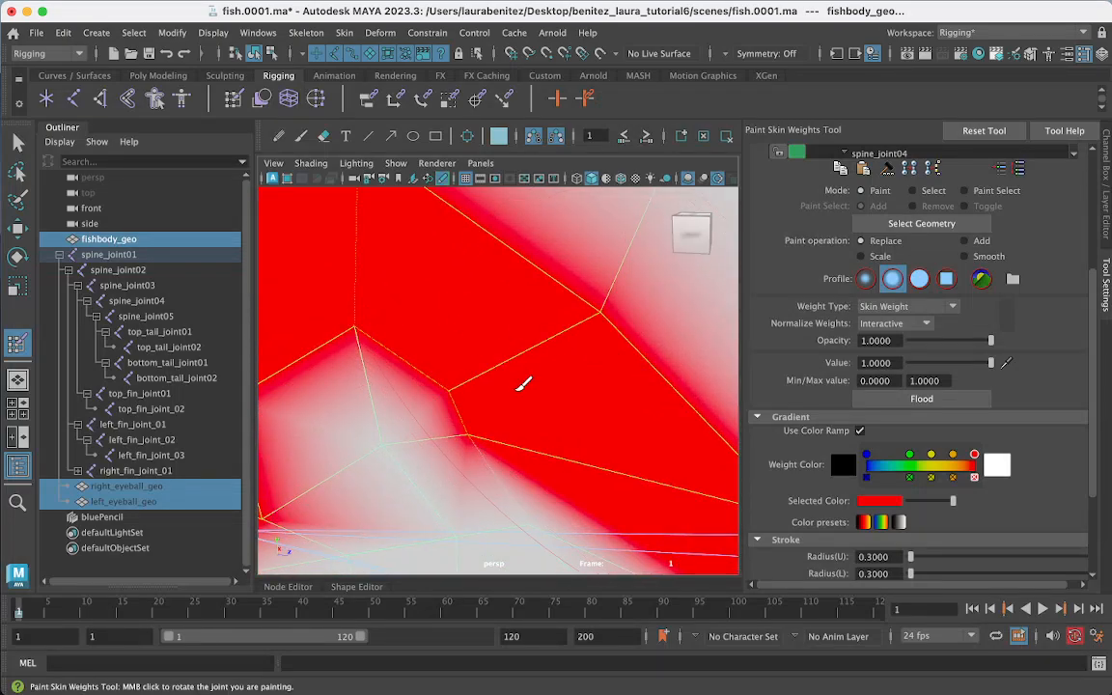
left_click(451, 397)
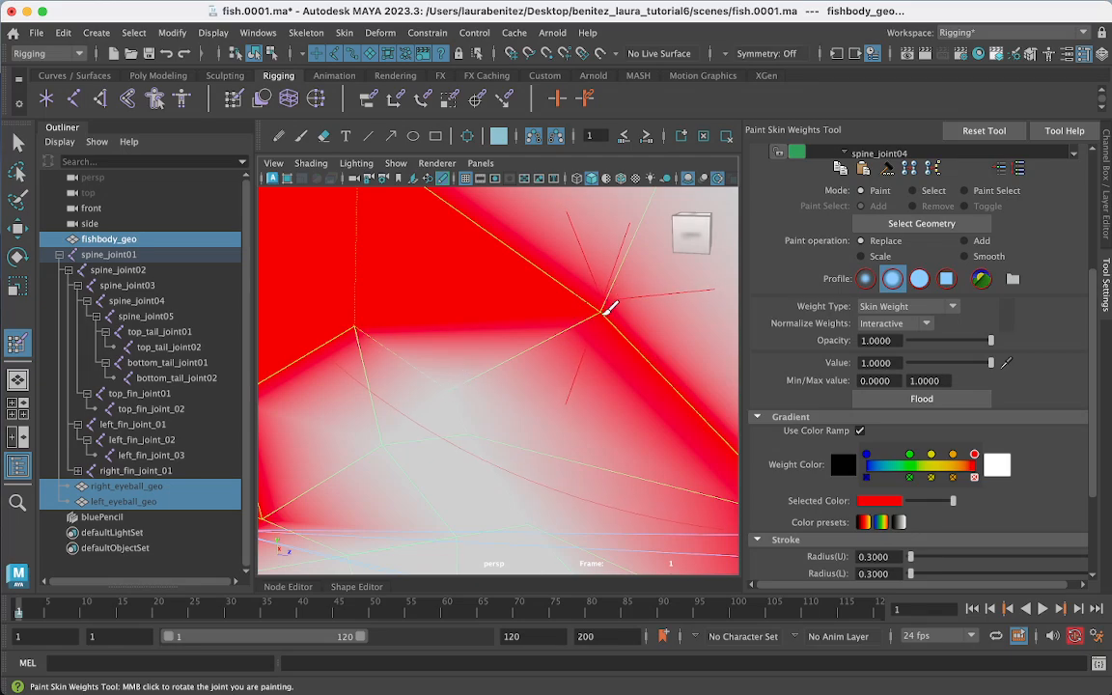
left_click_drag(604, 313, 592, 316)
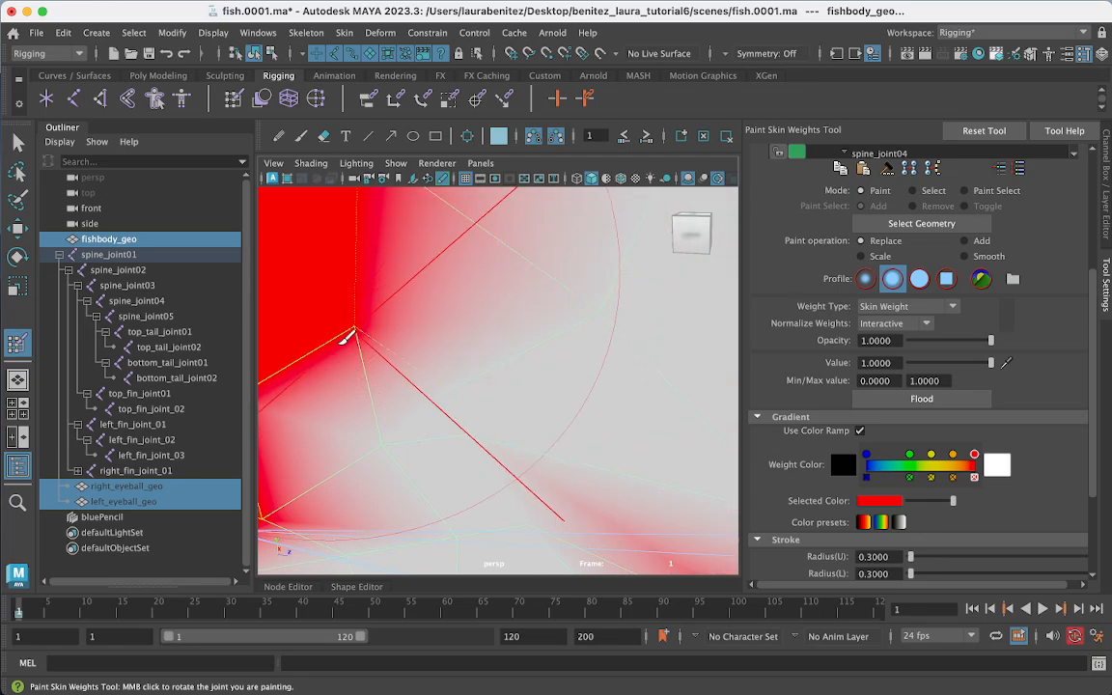
middle_click_drag(359, 295, 403, 329, "alt")
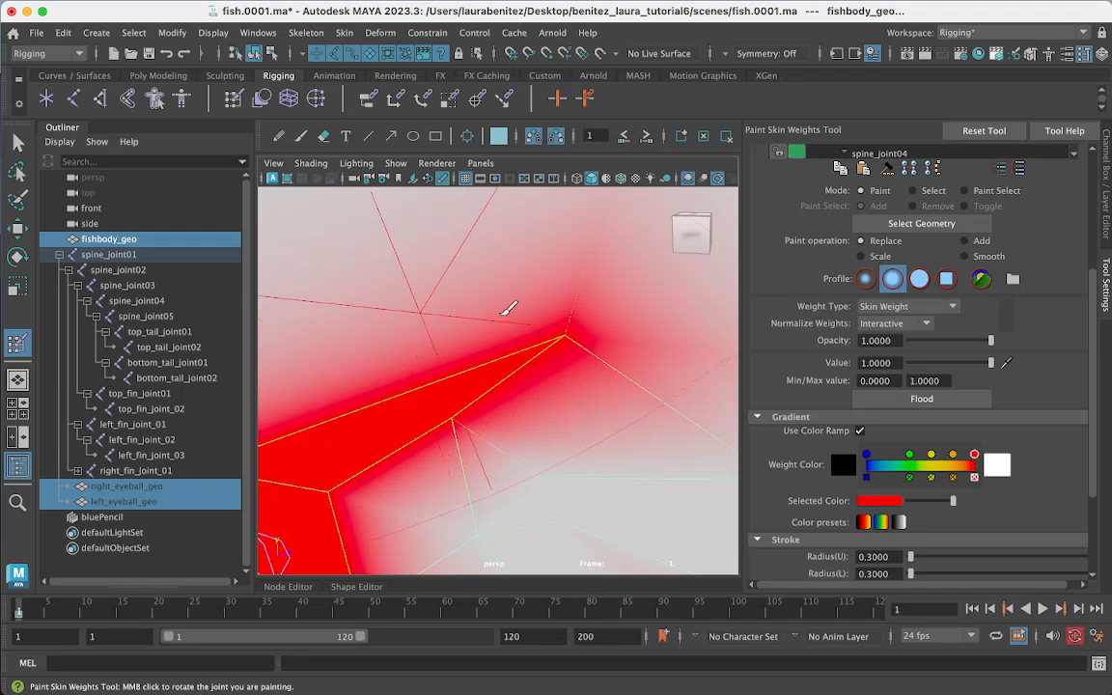
left_click(563, 335)
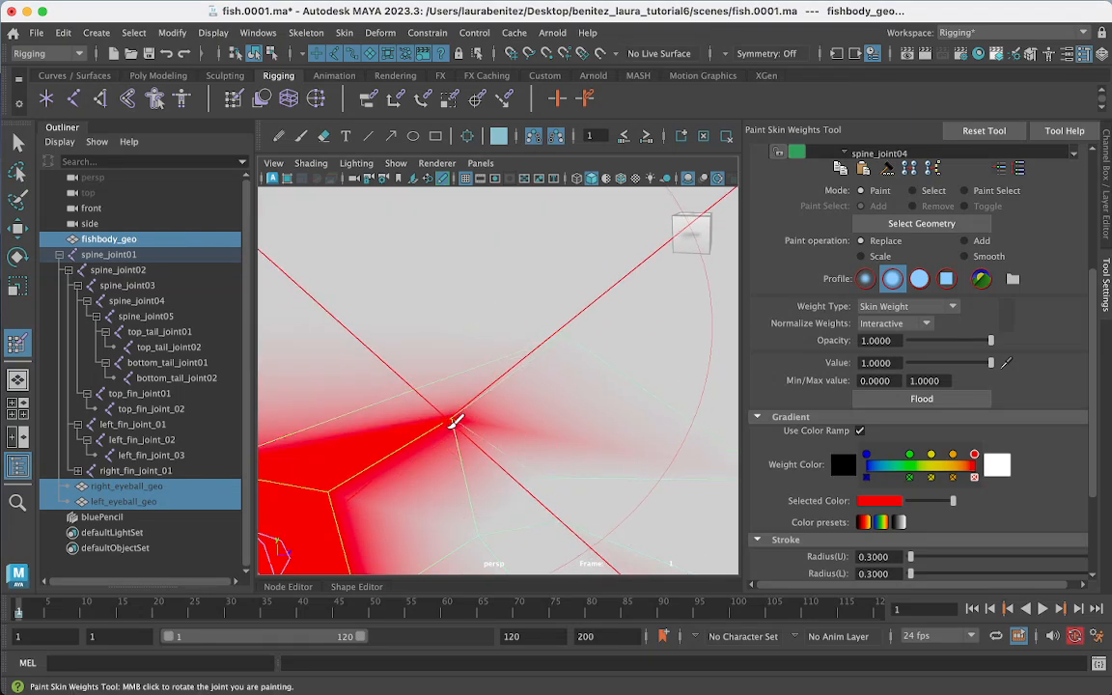
mouse_move(472, 396)
middle_mouse_down("alt")
mouse_move(479, 384)
mouse_move(469, 392)
middle_mouse_up("alt")
Step: Paint spine_joint01's full weight over the remaining low-weight patches along the rear edge of the head, behind the eye socket
mouse_move(437, 442)
left_mouse_down("alt")
mouse_move(377, 438)
mouse_move(361, 384)
left_mouse_up("alt")
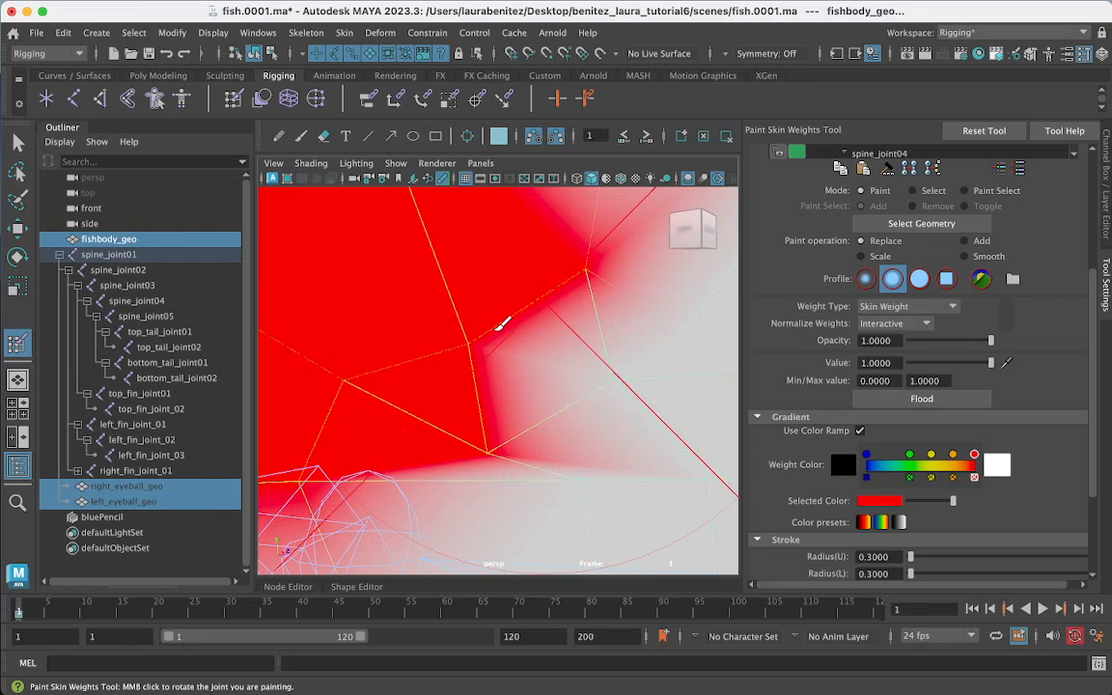
scroll(471, 348, "down", 5)
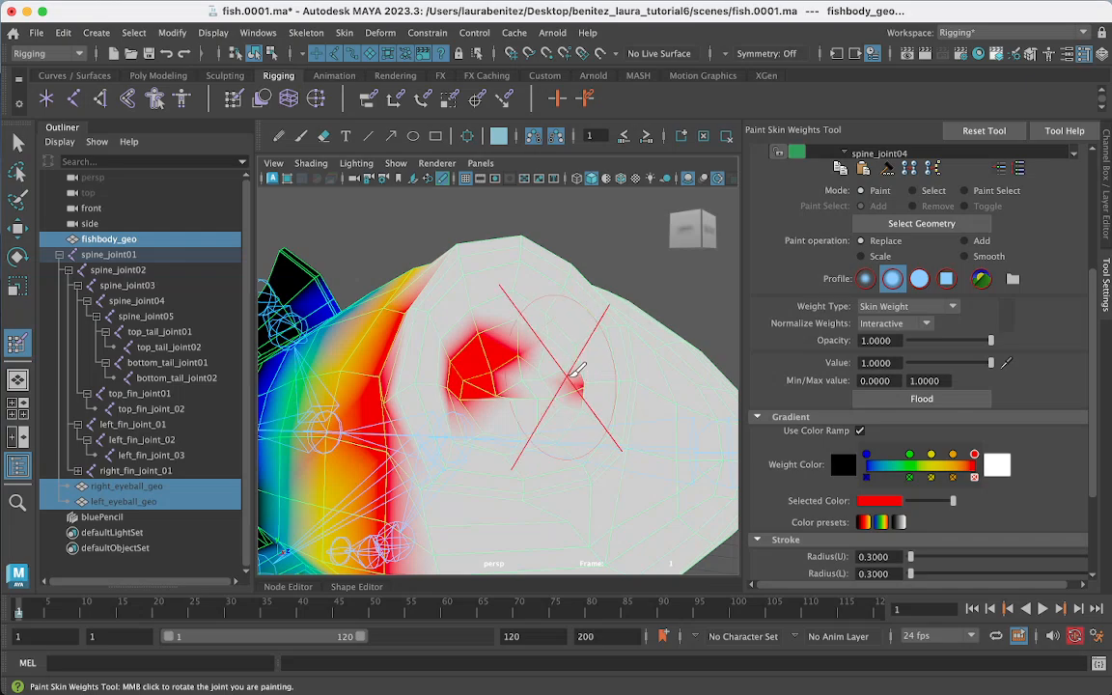
left_click_drag(591, 376, 544, 422, "alt")
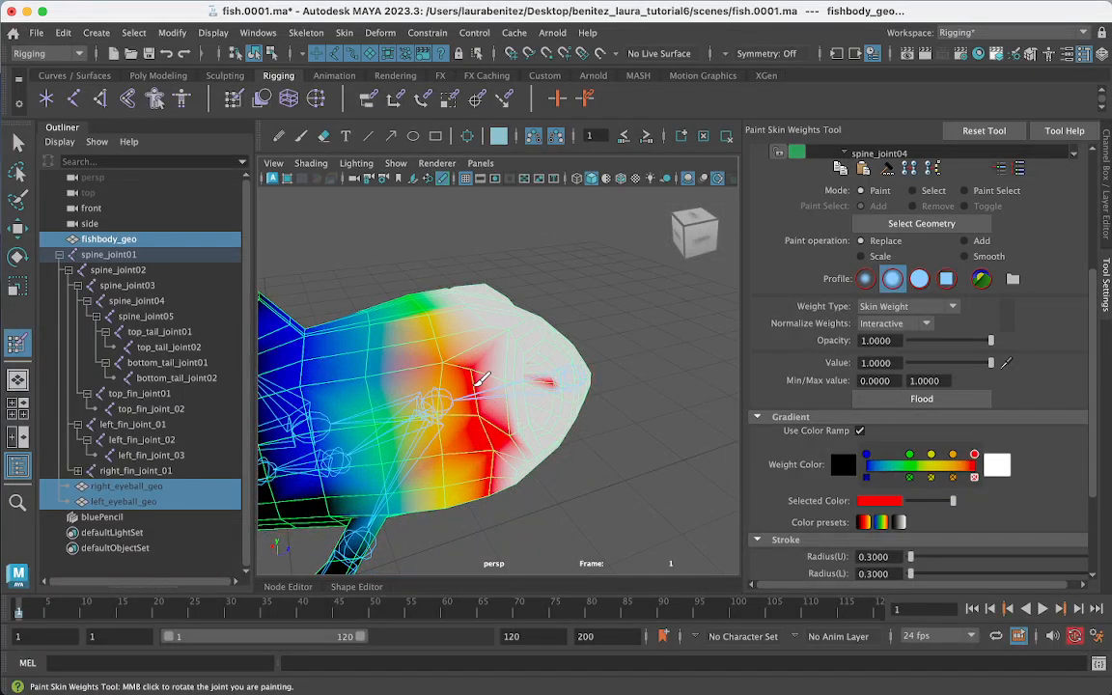
mouse_move(473, 368)
left_mouse_down()
mouse_move(483, 417)
mouse_move(513, 426)
left_mouse_up()
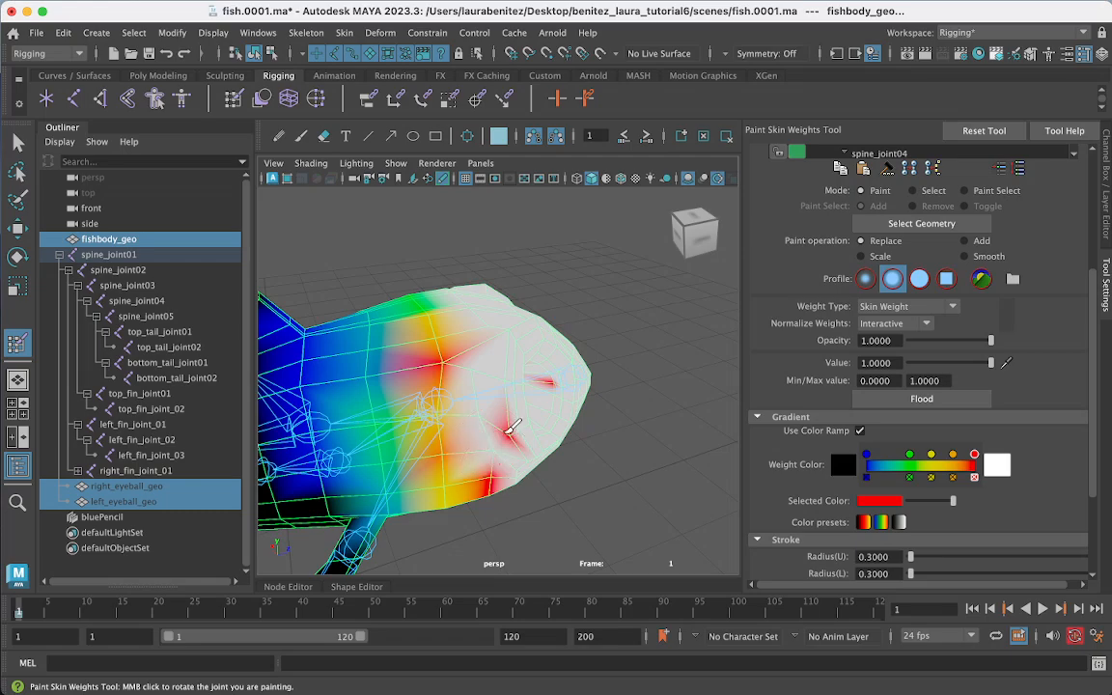
left_click(493, 479)
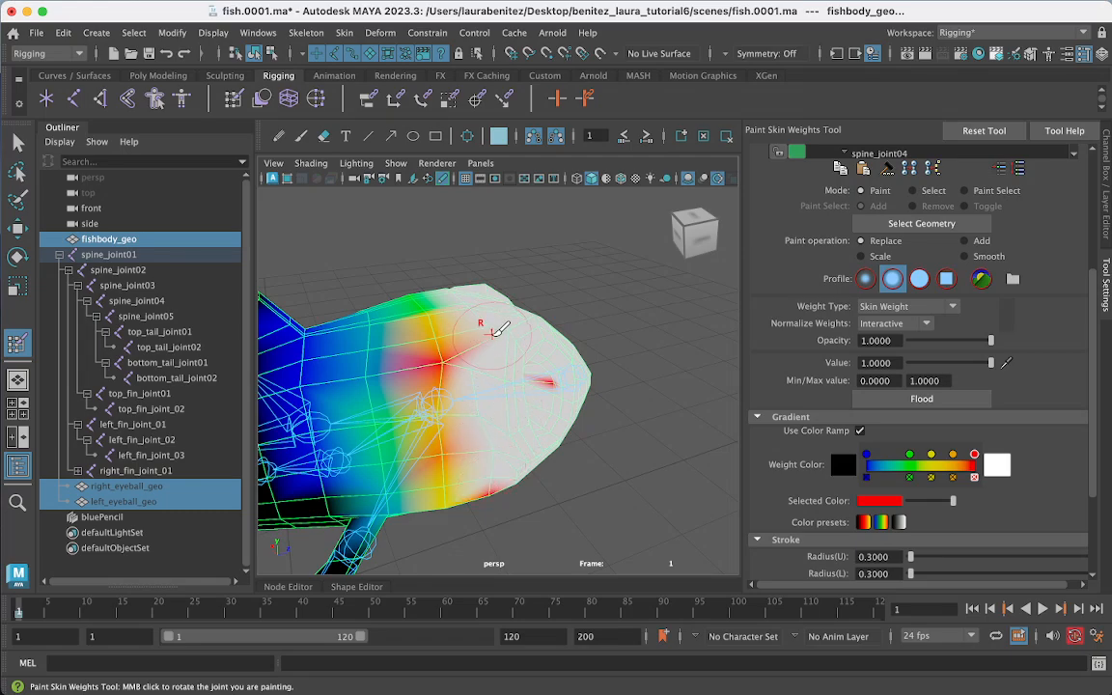
mouse_move(495, 331)
left_mouse_down("alt")
mouse_move(494, 419)
mouse_move(492, 358)
mouse_move(452, 417)
mouse_move(464, 457)
mouse_move(483, 442)
mouse_move(479, 463)
left_mouse_up("alt")
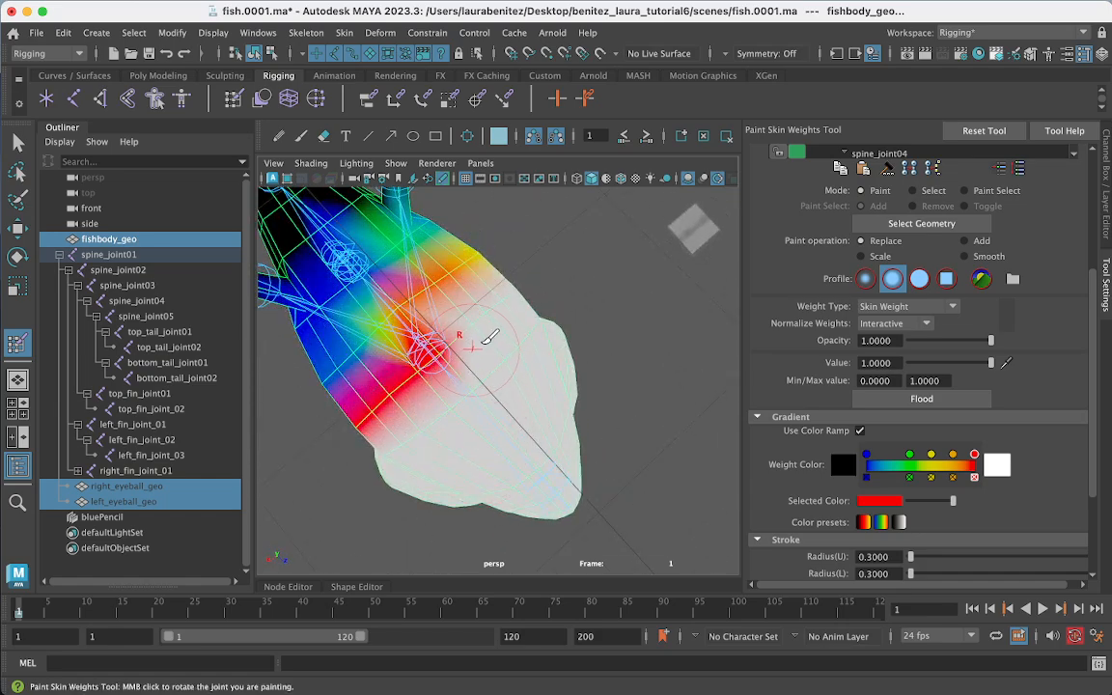
mouse_move(495, 335)
left_mouse_down("alt")
mouse_move(490, 349)
mouse_move(502, 344)
left_mouse_up("alt")
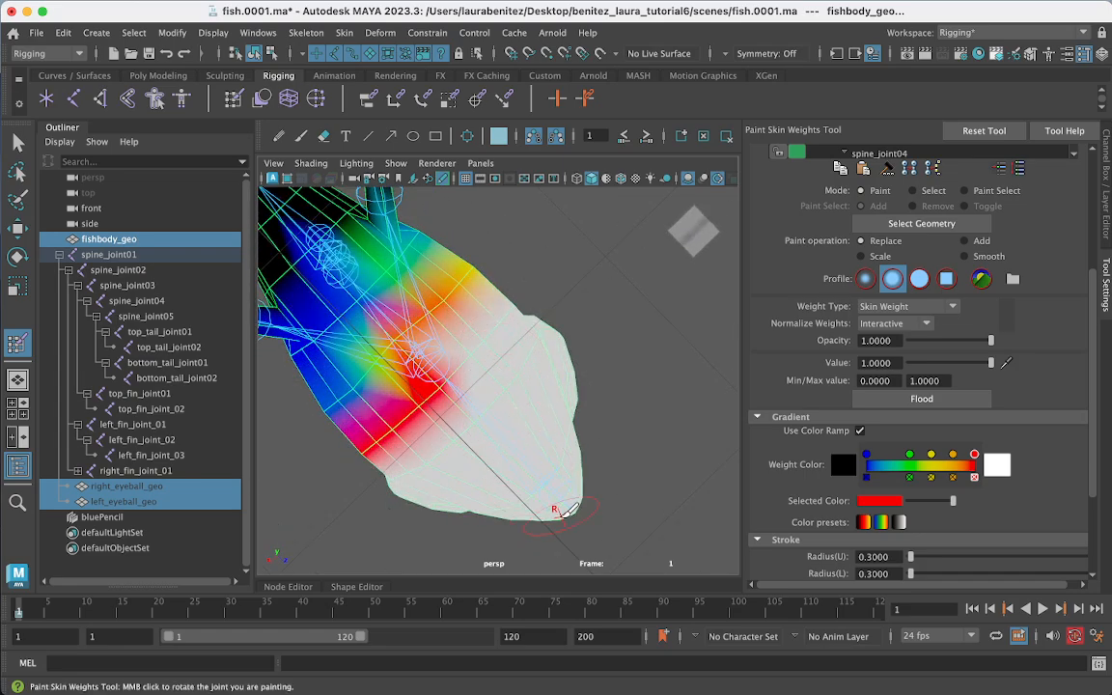
Step: Rotate spine_joint01 to test how the head deforms, and select spine_joint02 for the same check
key("q")
left_click(562, 494)
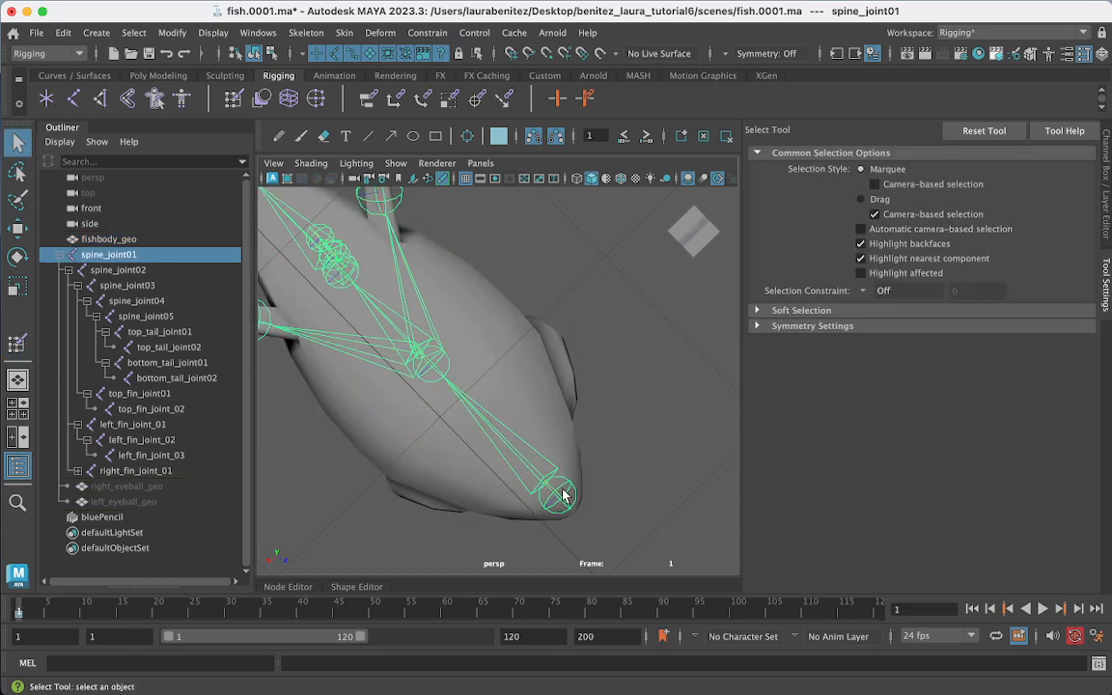
left_click_drag(464, 451, 369, 507, "alt")
key("e")
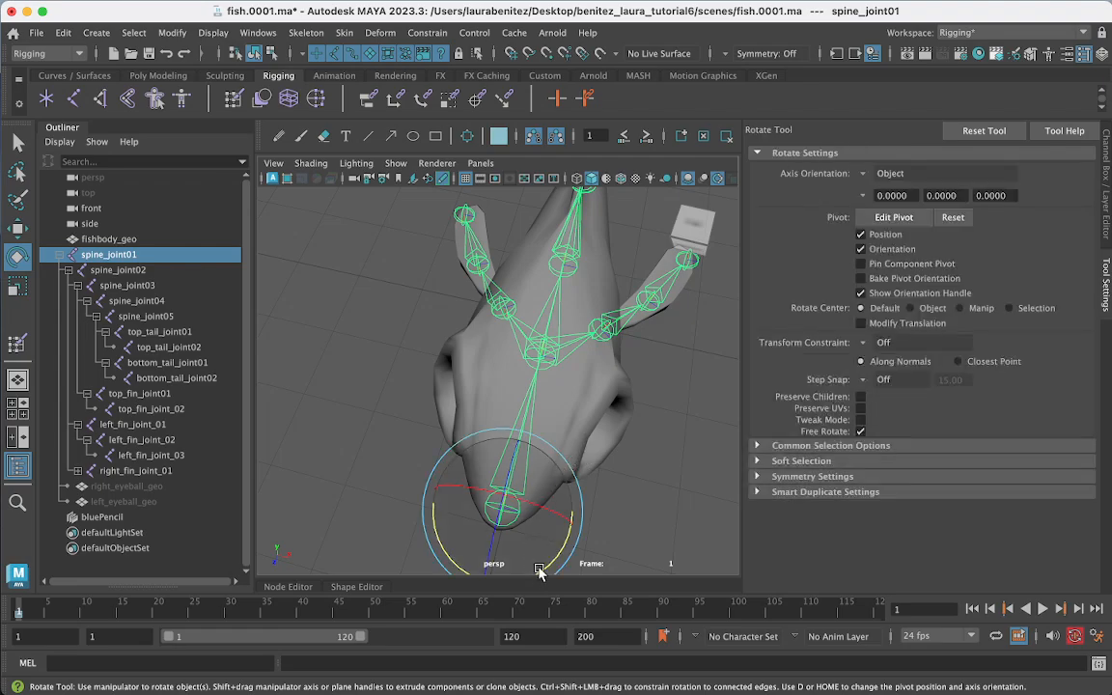
left_click_drag(560, 552, 502, 518)
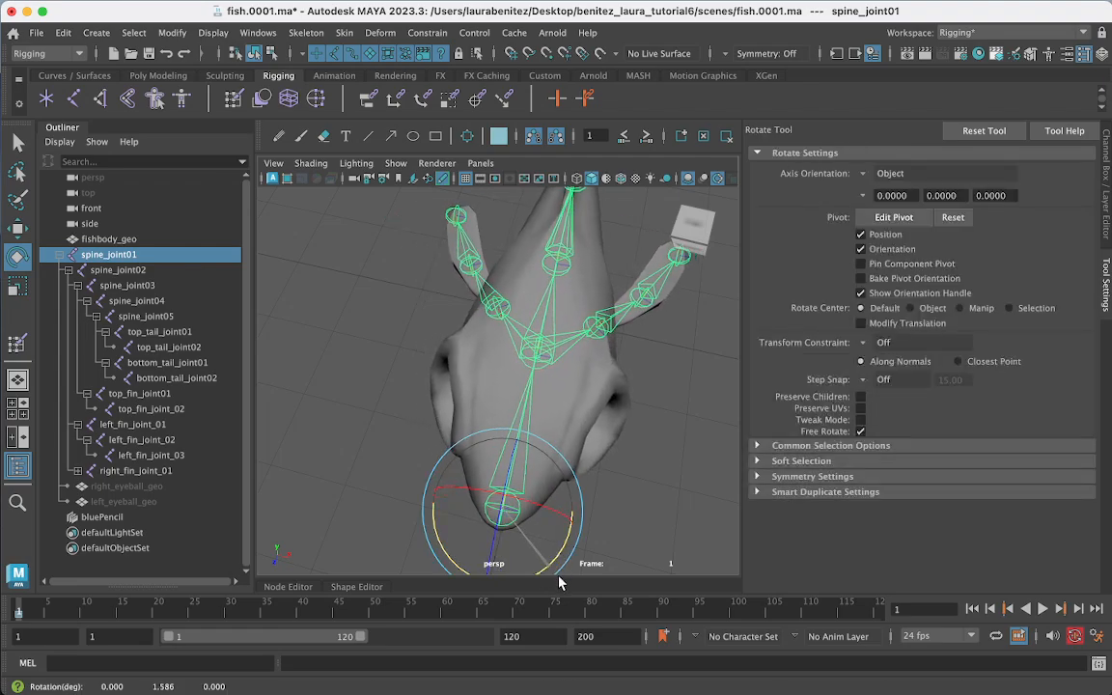
left_click(545, 350)
left_click_drag(489, 417, 624, 406)
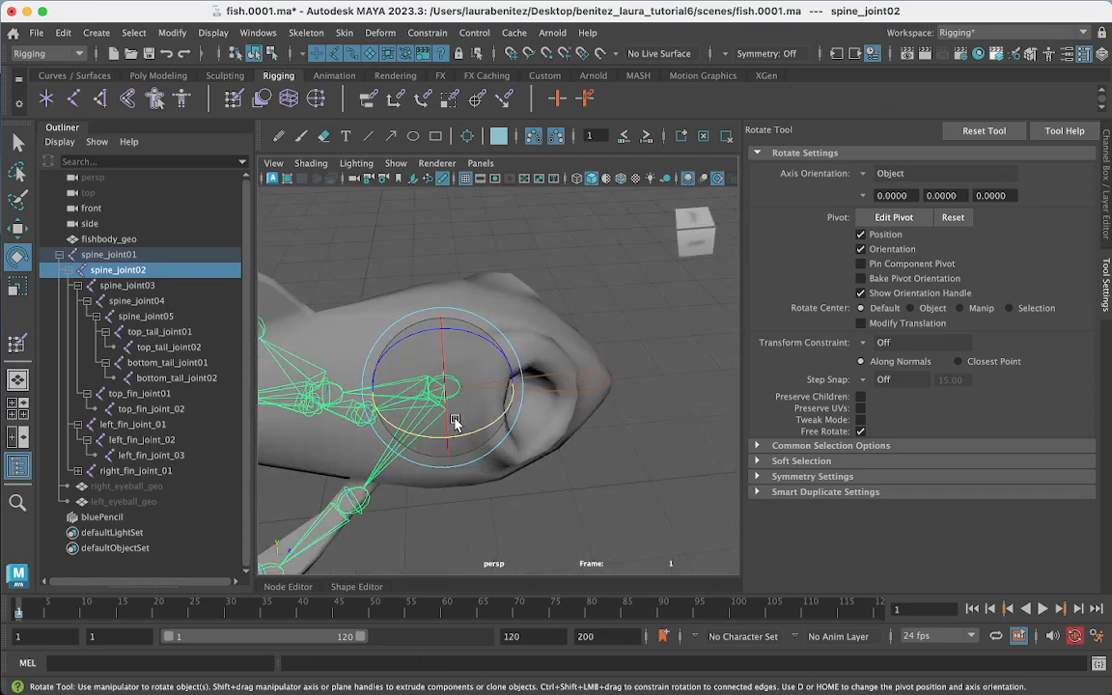
key("q")
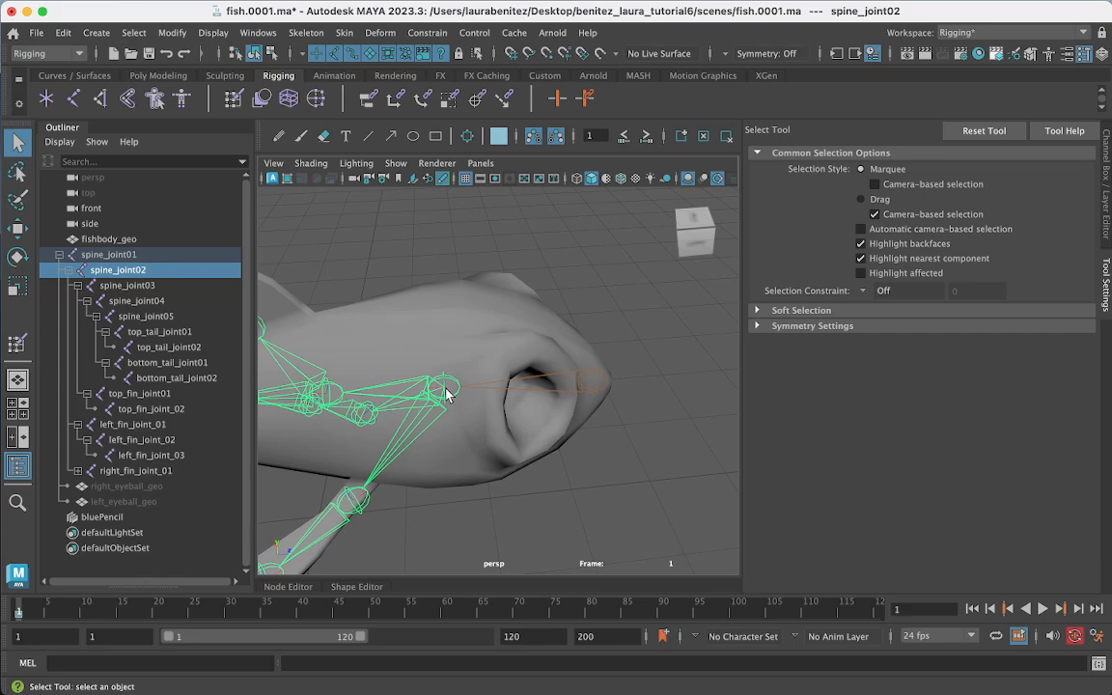
Step: Reselect the fish body mesh, resume painting its skin weights, and set the brush value to 0.9709
right_click_drag(502, 325, 379, 216)
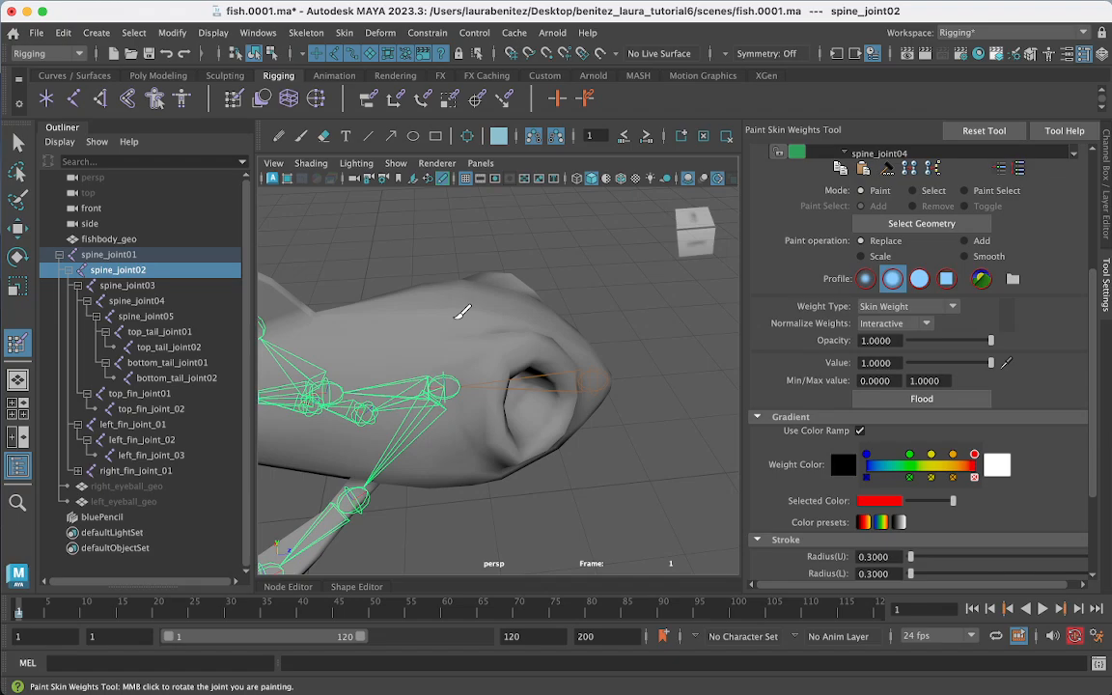
key("q")
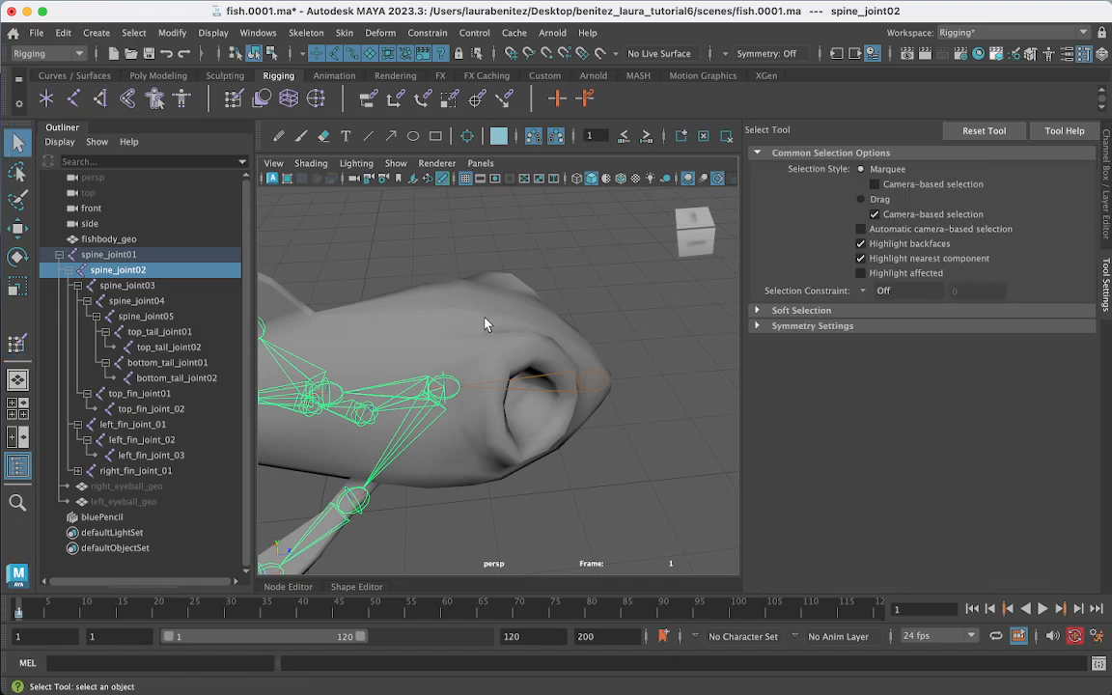
left_click(486, 324)
right_click_drag(485, 324, 449, 231)
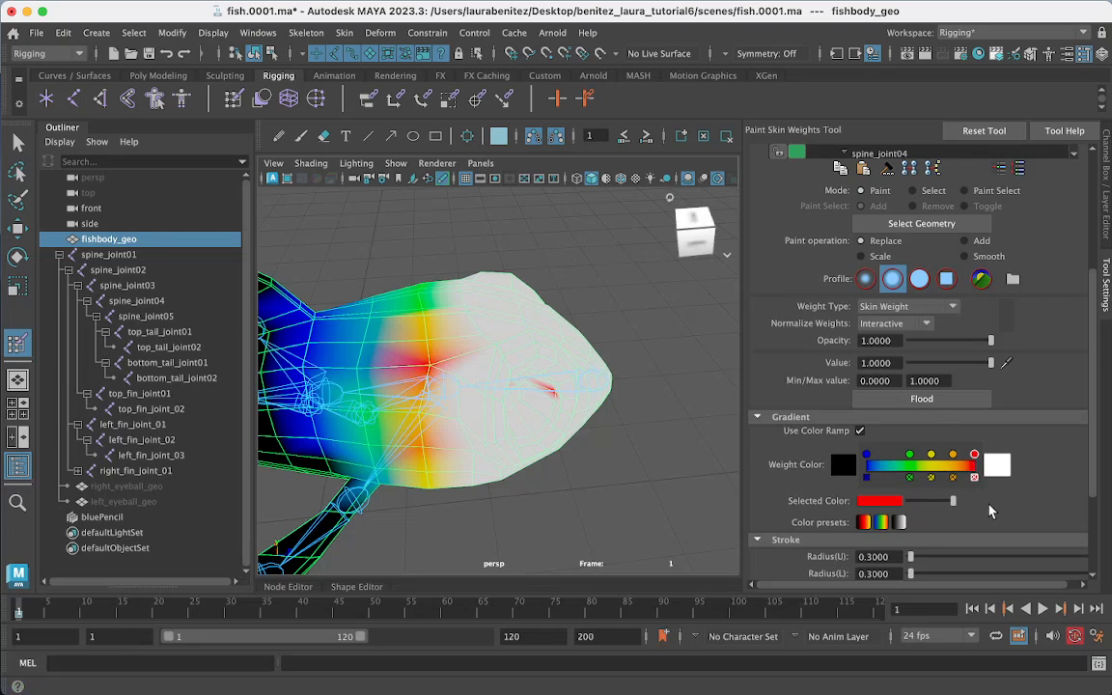
scroll(931, 361, "up", 3)
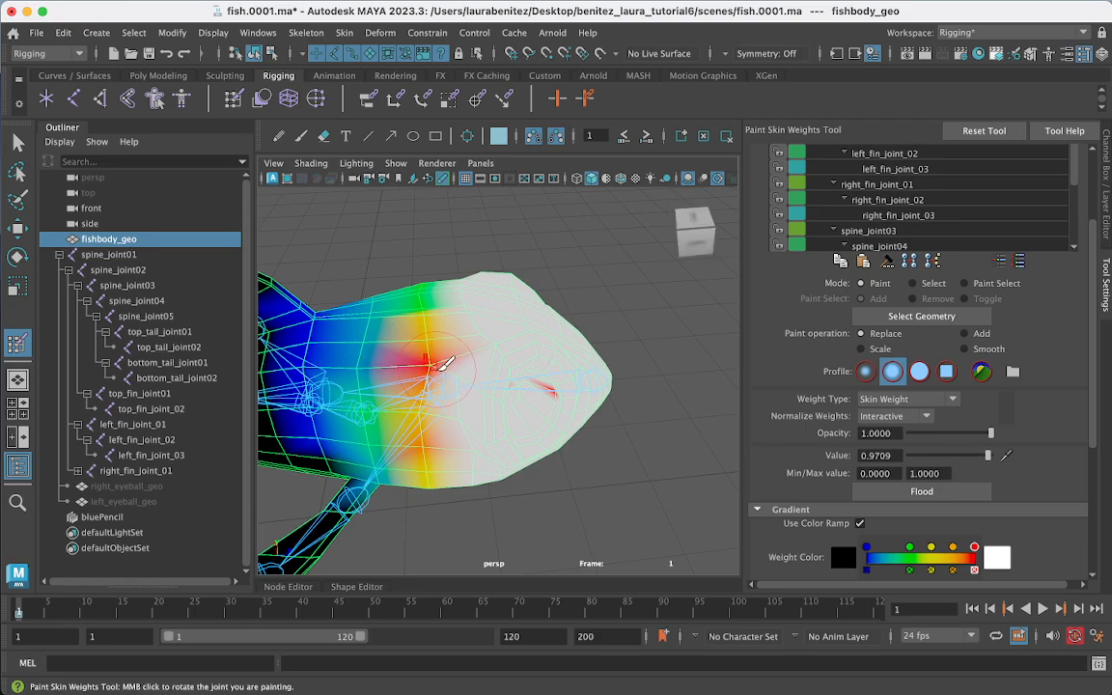
Step: Paint spine_joint01's weight at 0.9709 in a band around the body just behind the head, across the underside and both sides
mouse_move(456, 377)
left_mouse_down()
mouse_move(450, 396)
mouse_move(470, 439)
mouse_move(460, 451)
mouse_move(471, 431)
mouse_move(479, 467)
mouse_move(483, 452)
left_mouse_up()
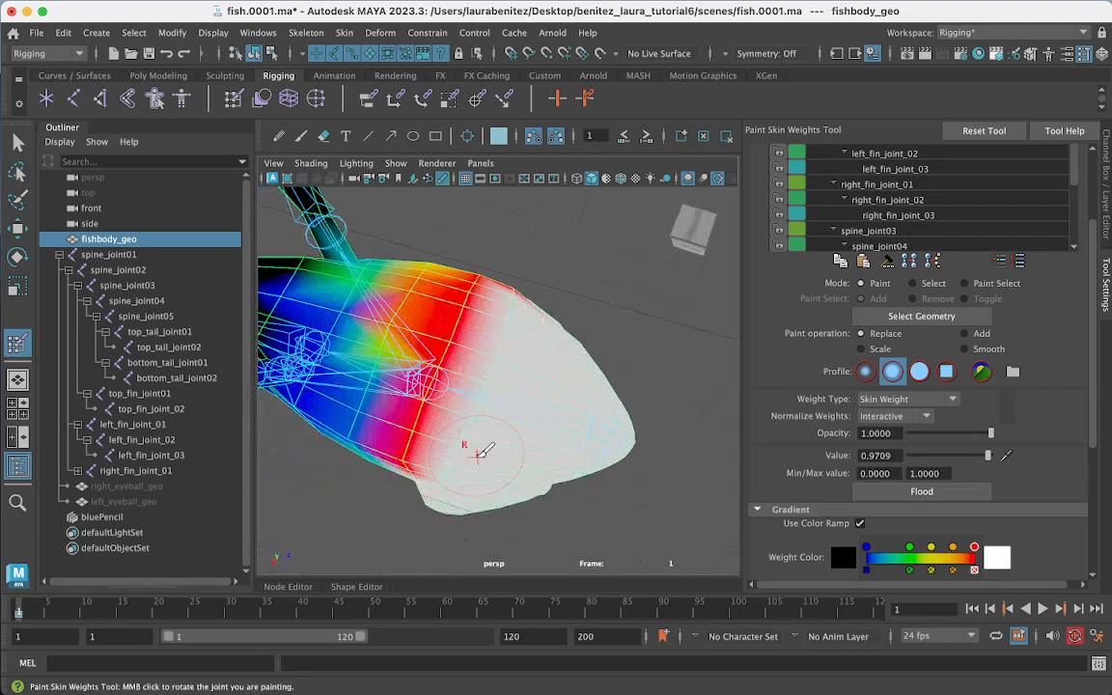
left_click_drag(488, 272, 467, 322)
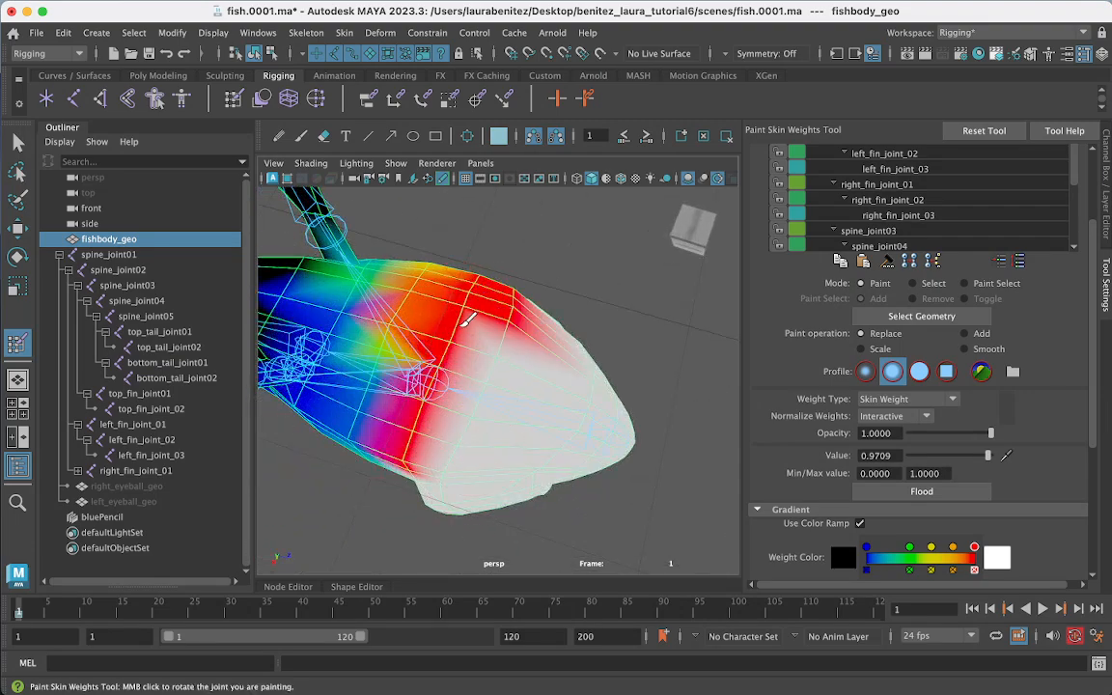
mouse_move(450, 364)
left_mouse_down()
mouse_move(466, 357)
mouse_move(439, 419)
mouse_move(476, 331)
mouse_move(427, 355)
mouse_move(404, 460)
mouse_move(380, 454)
mouse_move(360, 509)
mouse_move(375, 504)
left_mouse_up()
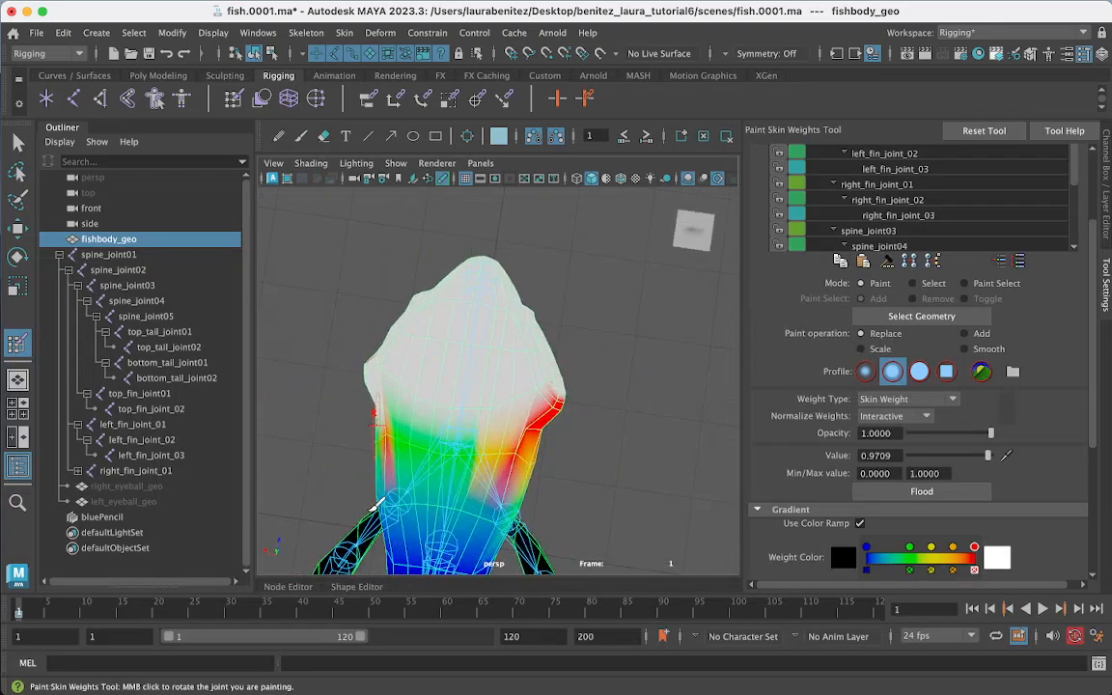
mouse_move(536, 423)
left_mouse_down()
mouse_move(456, 338)
mouse_move(391, 353)
mouse_move(388, 413)
mouse_move(474, 382)
left_mouse_up()
left_click_drag(519, 374, 504, 506)
scroll(531, 523, "down", 5)
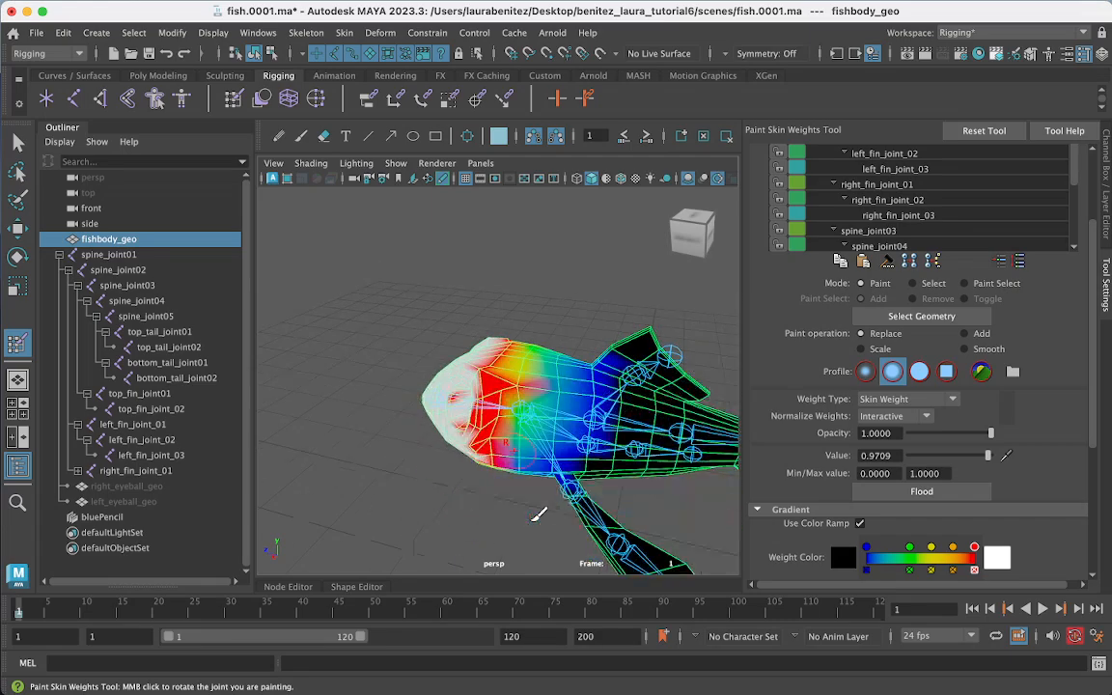
Step: Test the body's deformation by rotating spine_joint02 sideways from two viewing angles, undoing each rotation
key("q")
left_click(526, 413)
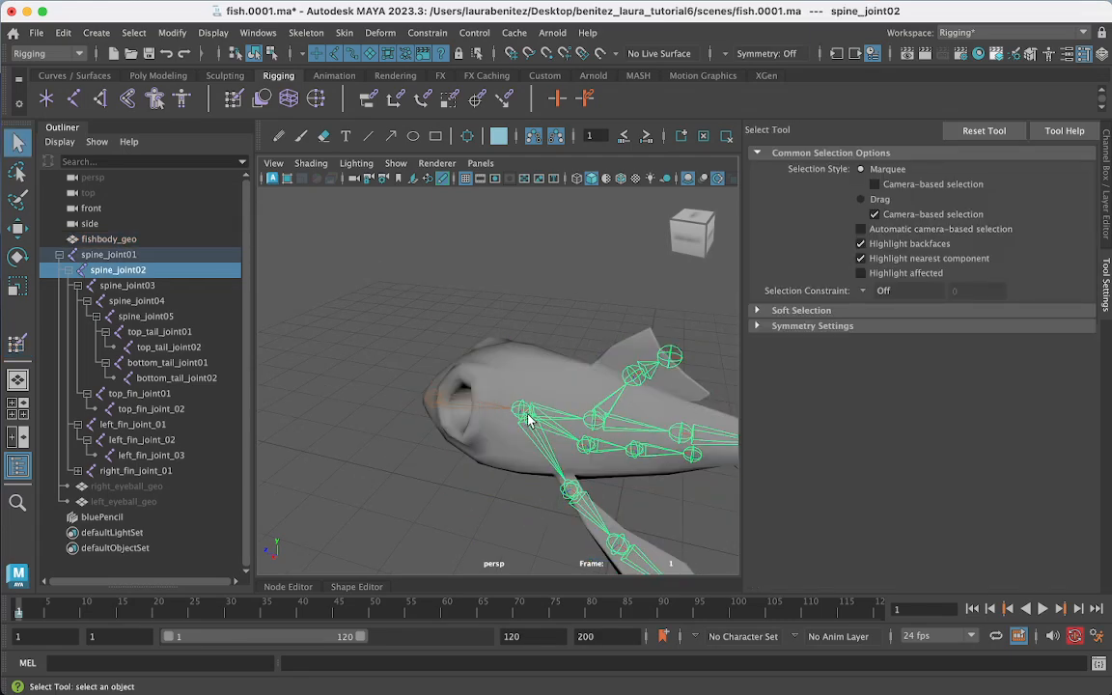
key("e")
left_click_drag(534, 449, 501, 452)
key("super+z")
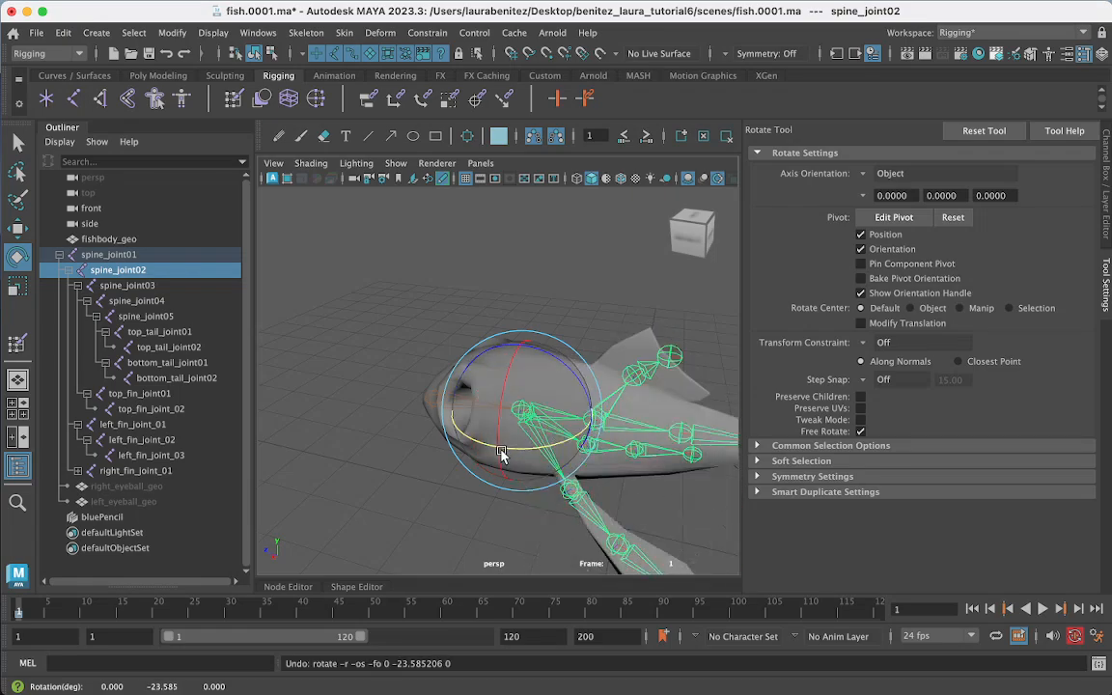
key("q")
left_click_drag(575, 406, 535, 436, "alt")
key("e")
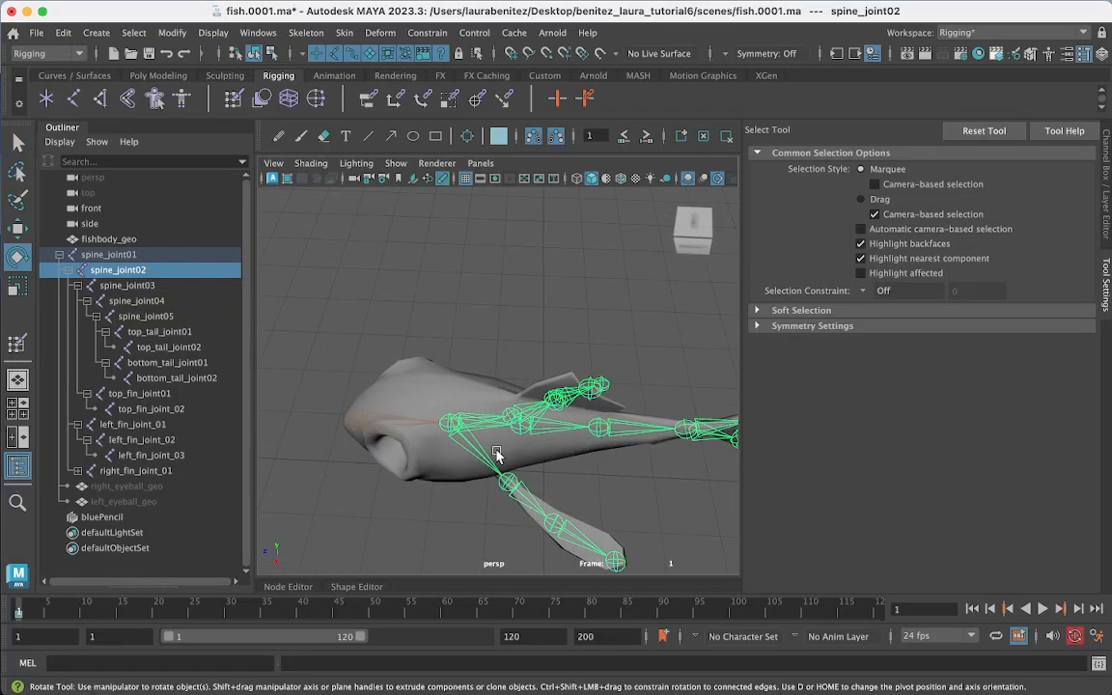
left_click_drag(472, 483, 528, 407)
key("super+z")
key("q")
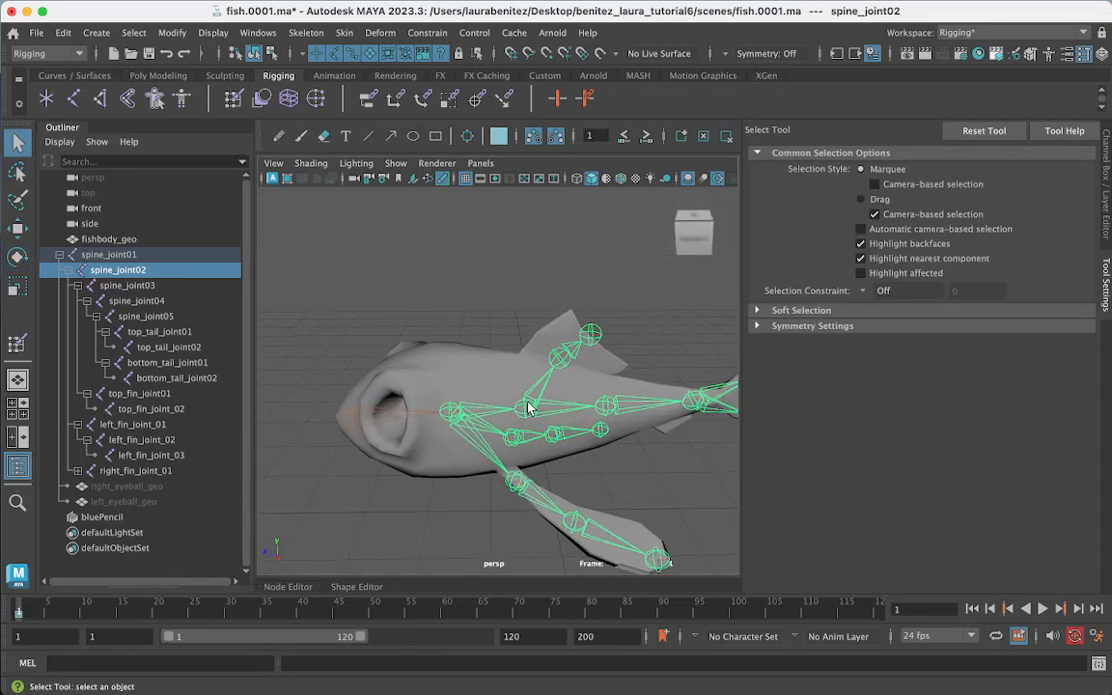
Step: Rotate spine_joint03 sideways to test how the mid-body and tail bend, and return it to its original pose
left_click(525, 407)
key("e")
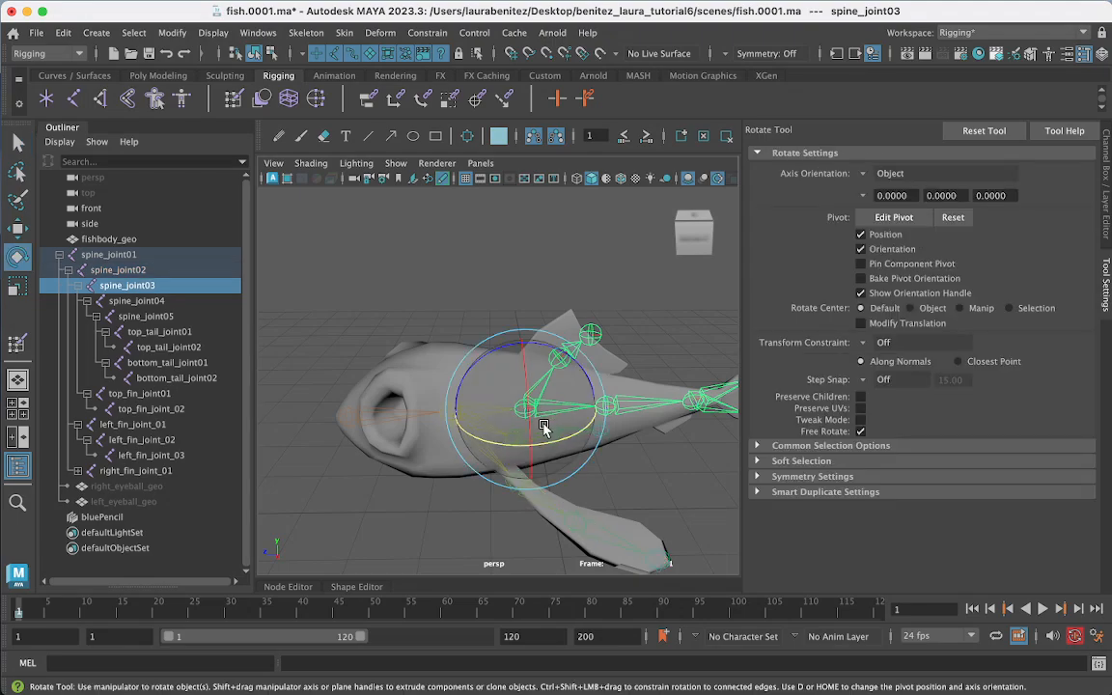
mouse_move(536, 448)
left_mouse_down()
mouse_move(568, 442)
mouse_move(499, 456)
mouse_move(533, 442)
mouse_move(526, 449)
left_mouse_up()
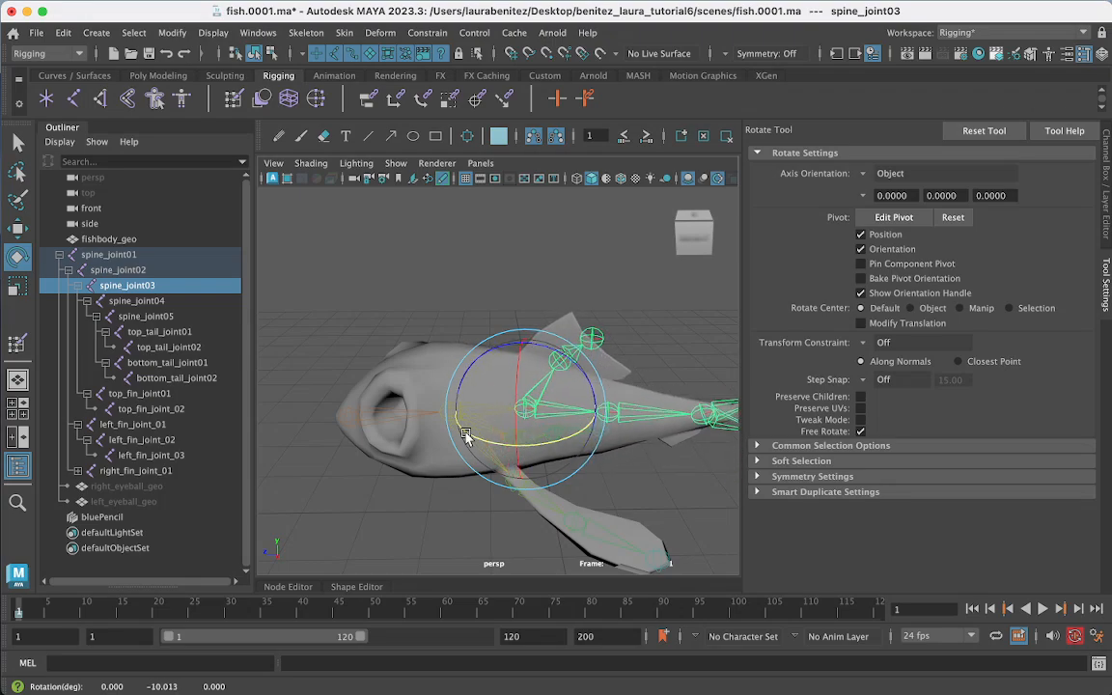
Step: Reselect the fish body mesh, resume painting its skin weights, and choose spine_joint02 as the influence to paint
key("q")
left_click(465, 359)
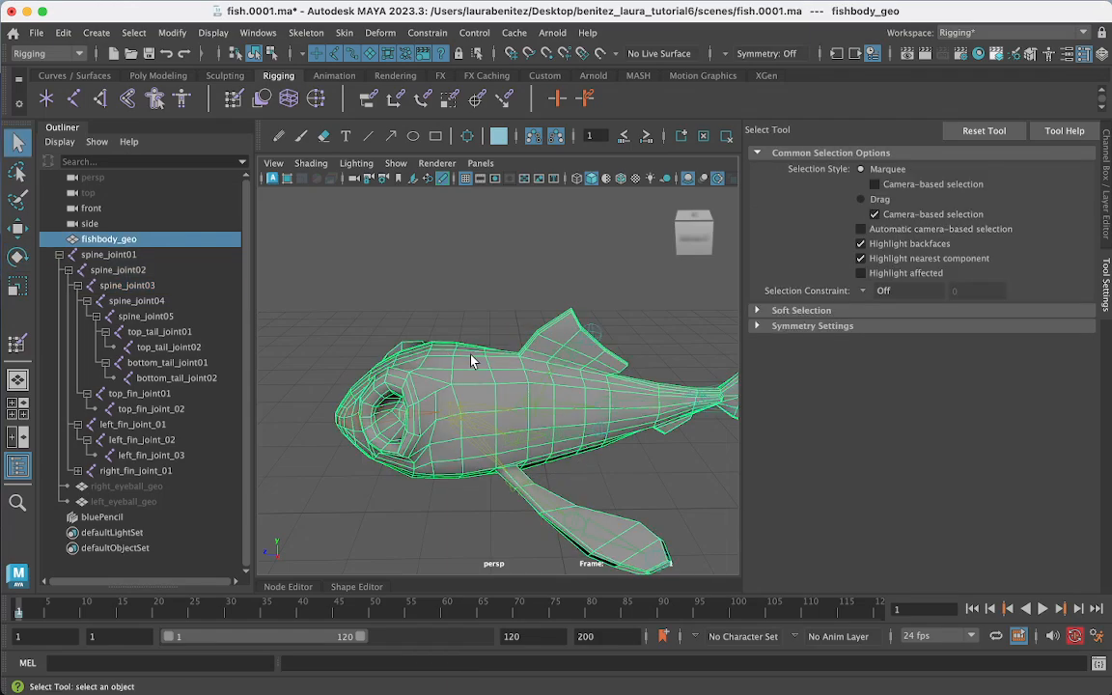
right_click_drag(472, 360, 398, 237)
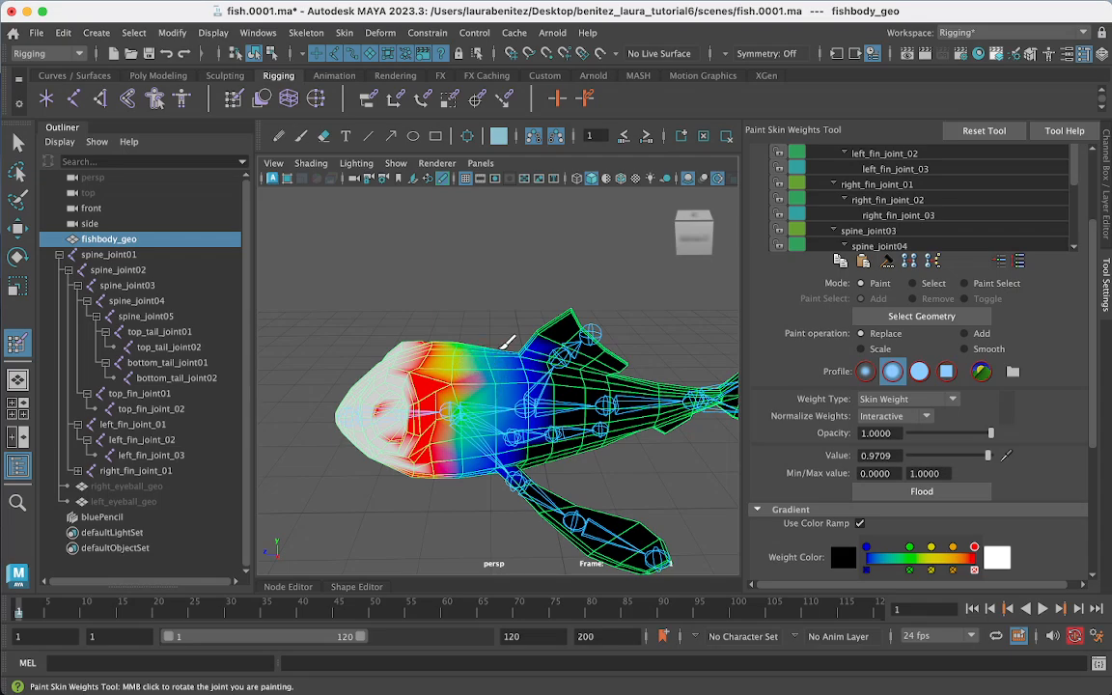
scroll(854, 193, "down", 2)
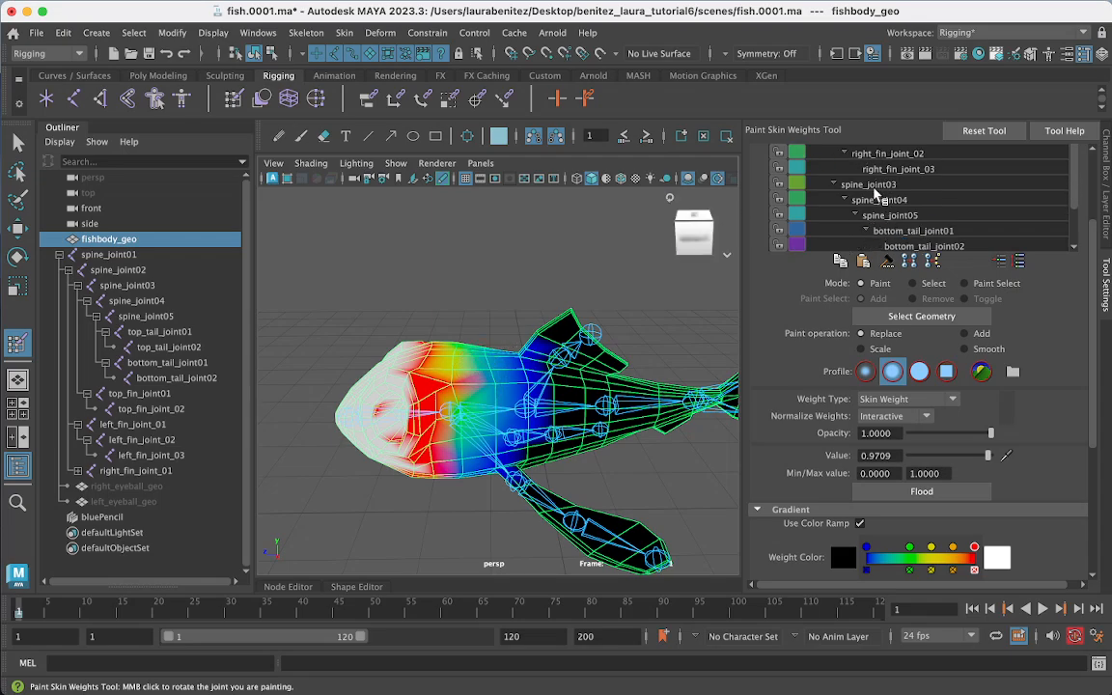
scroll(875, 194, "down", 3)
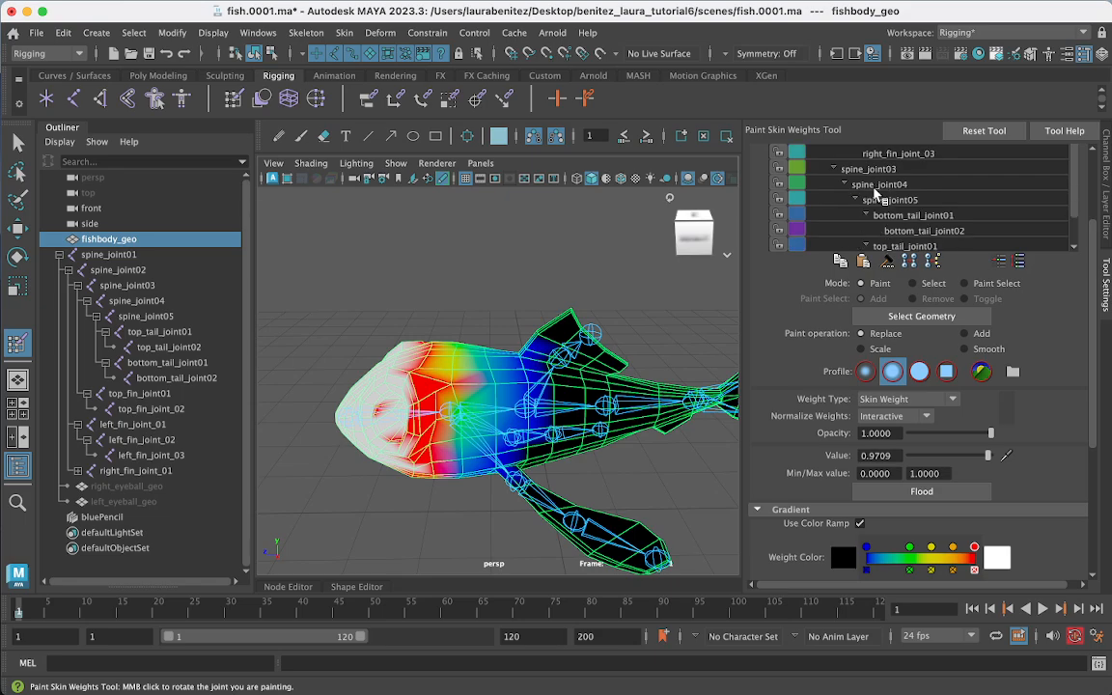
scroll(874, 194, "up", 4)
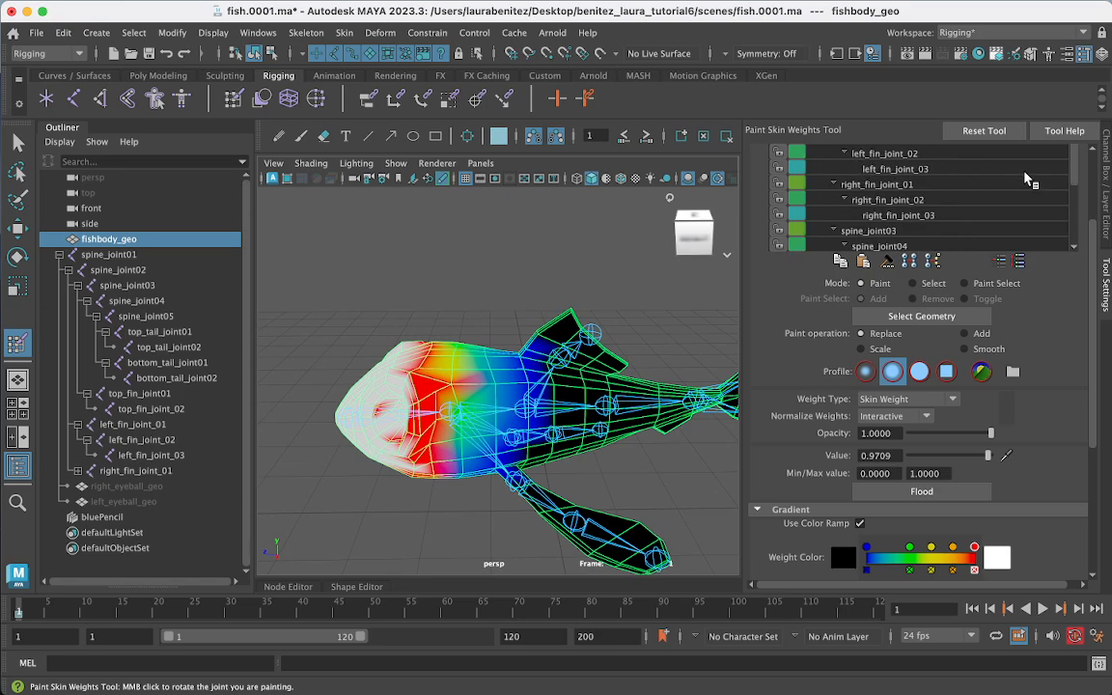
scroll(1094, 246, "up", 3)
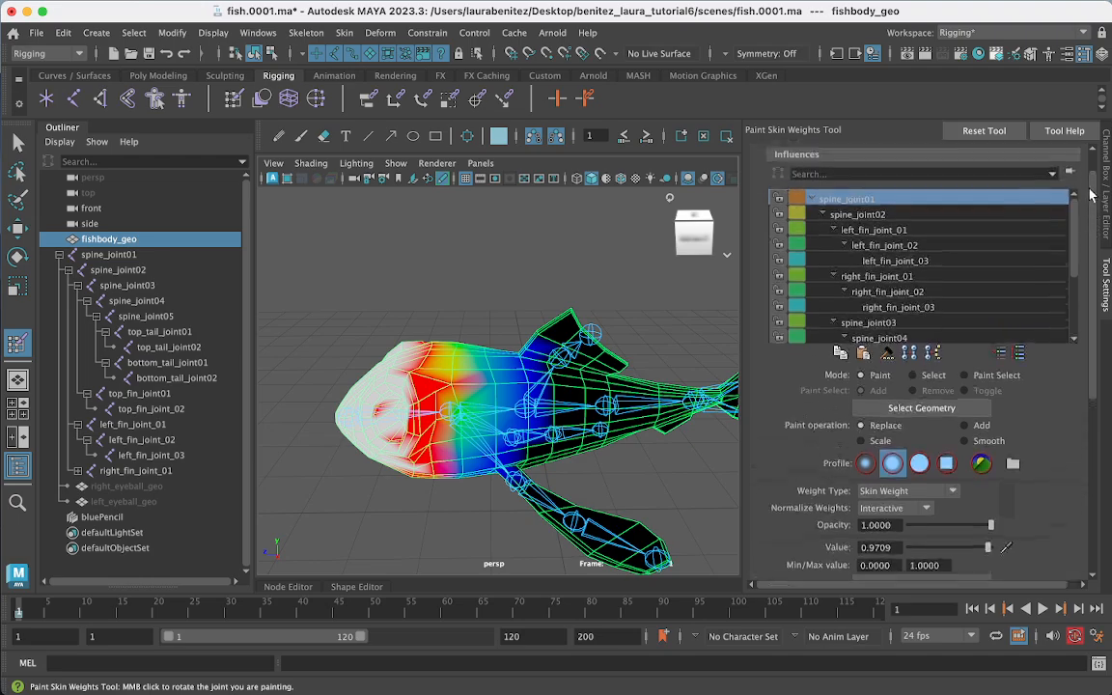
left_click(857, 214)
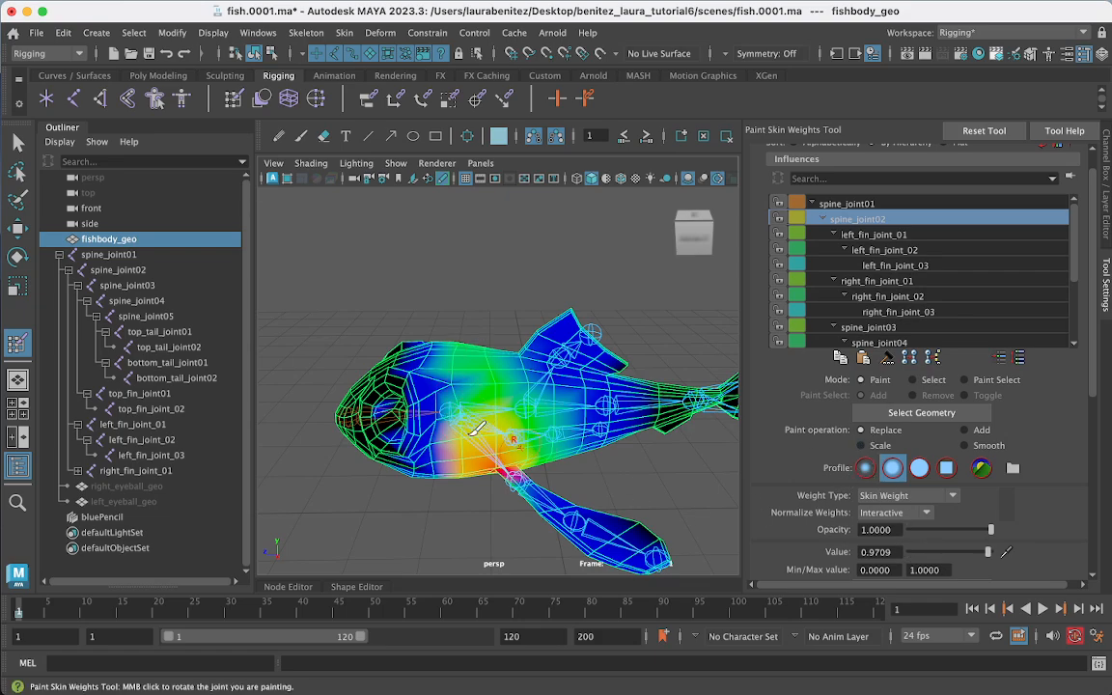
Step: Paint spine_joint02's weight at 0.9709 over the body section between the head and the top fin, from belly to back
mouse_move(470, 440)
left_mouse_down()
mouse_move(425, 376)
mouse_move(473, 382)
mouse_move(424, 333)
mouse_move(442, 319)
mouse_move(444, 355)
mouse_move(487, 387)
mouse_move(478, 432)
left_mouse_up()
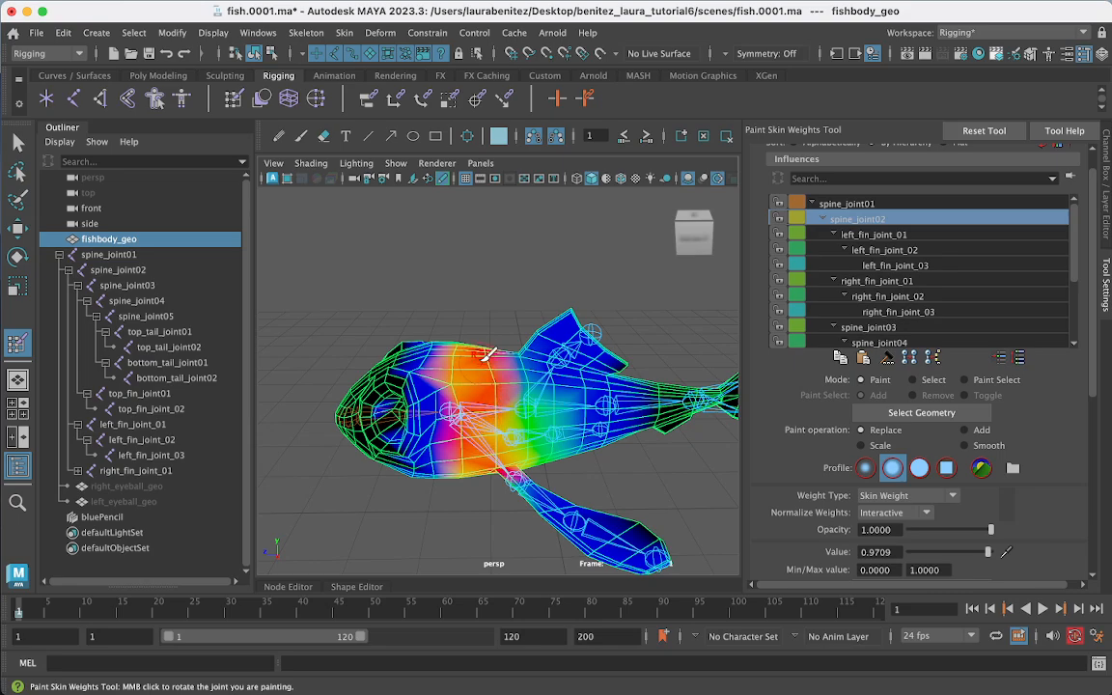
left_click_drag(469, 344, 480, 369)
left_click_drag(488, 424, 487, 388, "alt")
mouse_move(474, 345)
left_mouse_down()
mouse_move(473, 417)
mouse_move(494, 395)
left_mouse_up()
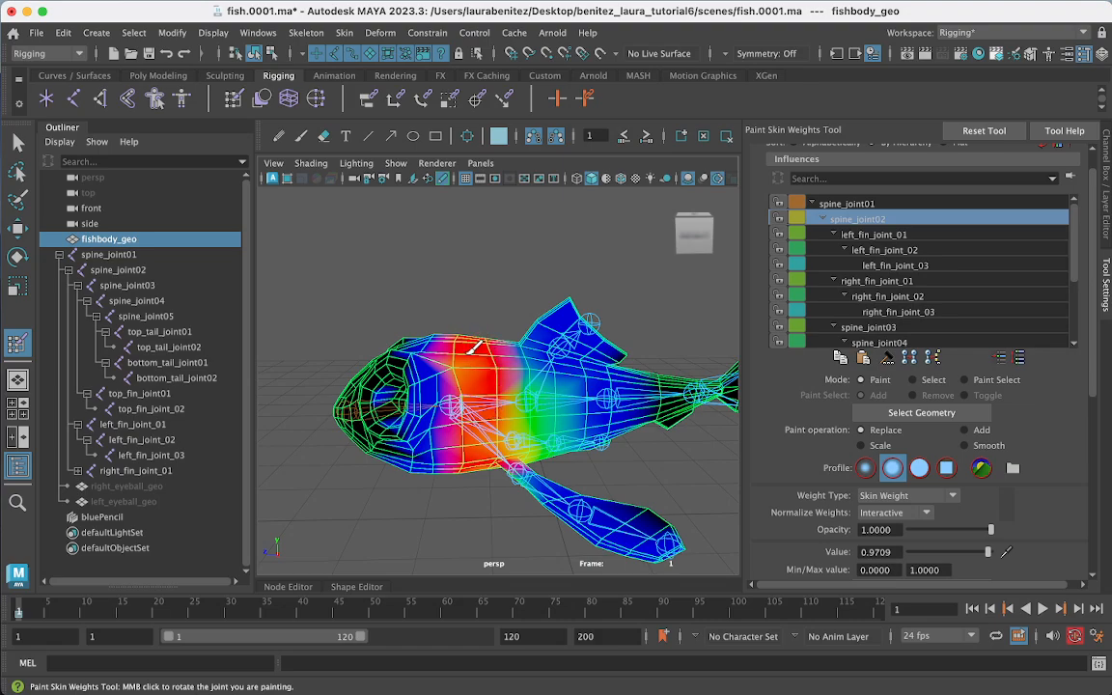
Step: Extend spine_joint02's painted weight at 0.9709 across the belly and lower side just behind the head
left_click_drag(488, 368, 492, 343, "alt")
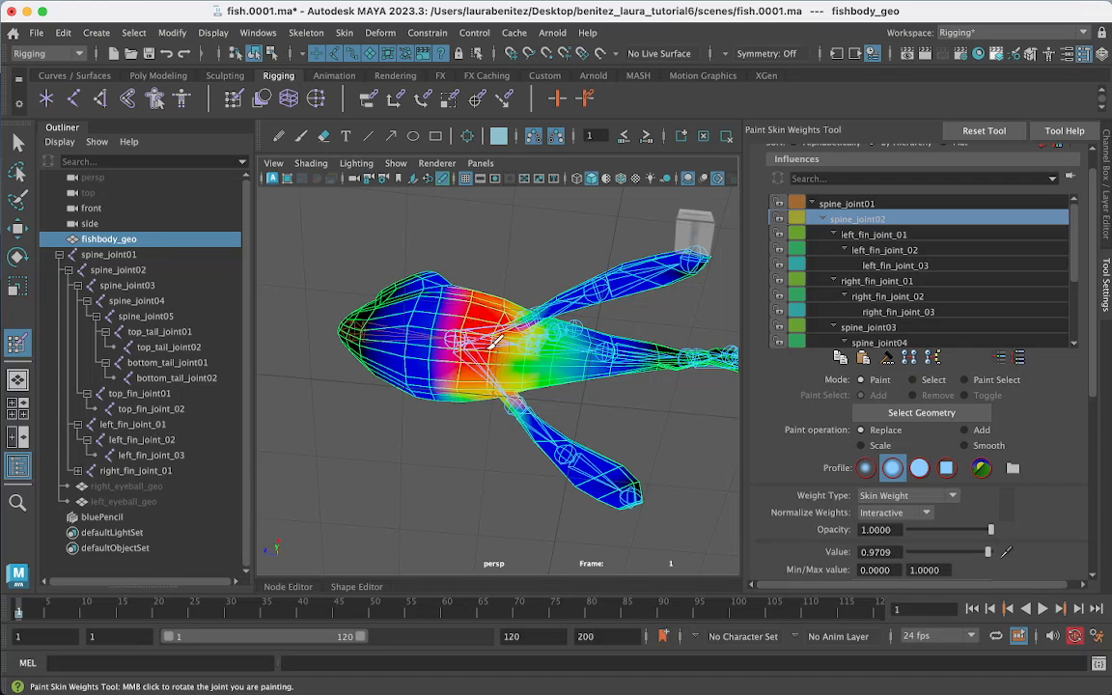
mouse_move(473, 390)
left_mouse_down("alt")
mouse_move(479, 326)
mouse_move(466, 351)
mouse_move(472, 379)
left_mouse_up("alt")
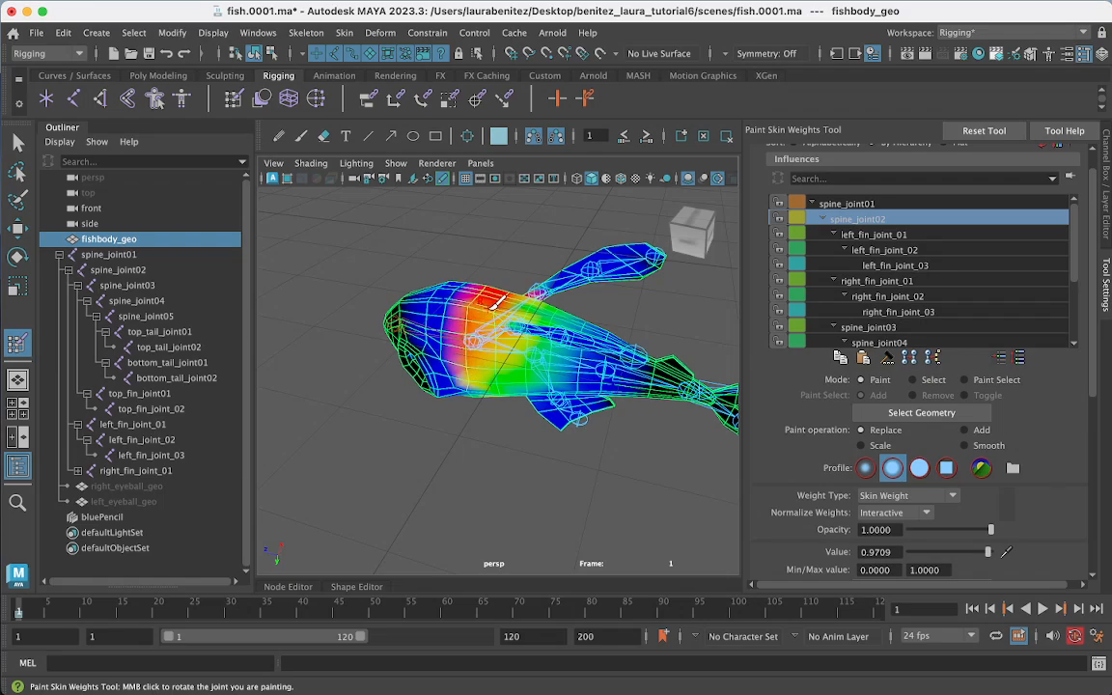
left_click_drag(486, 312, 490, 359)
mouse_move(496, 409)
left_mouse_down("alt")
mouse_move(489, 365)
mouse_move(477, 378)
mouse_move(493, 427)
mouse_move(477, 422)
mouse_move(480, 399)
mouse_move(493, 418)
mouse_move(478, 419)
mouse_move(485, 558)
left_mouse_up("alt")
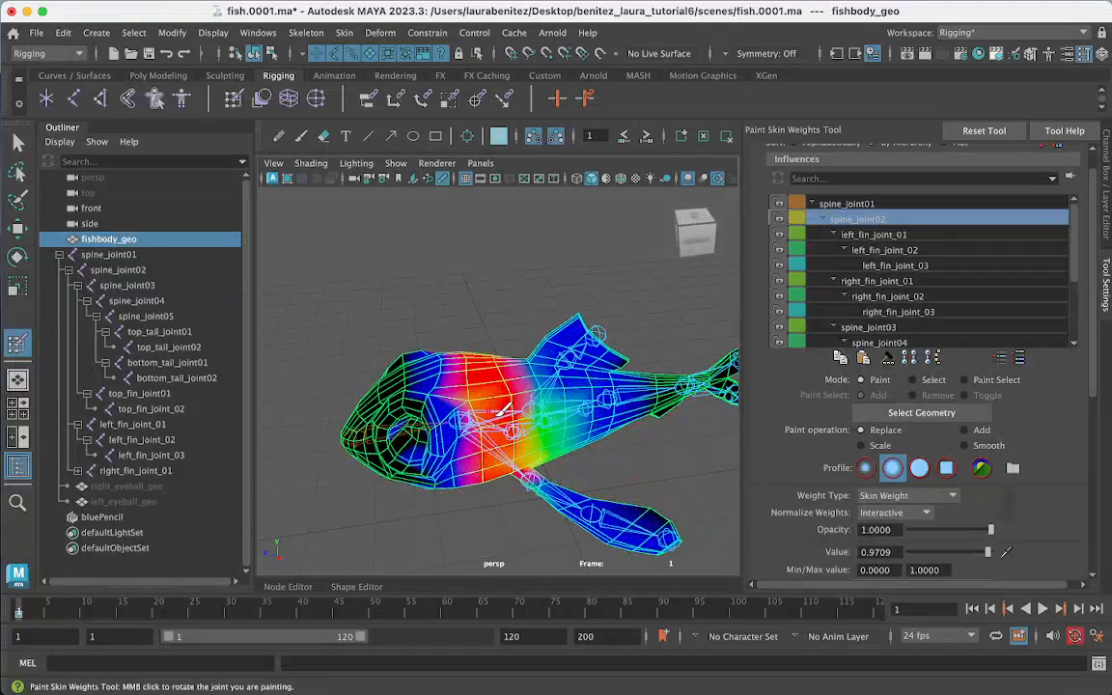
mouse_move(528, 415)
left_mouse_down("alt")
mouse_move(517, 412)
mouse_move(532, 403)
left_mouse_up("alt")
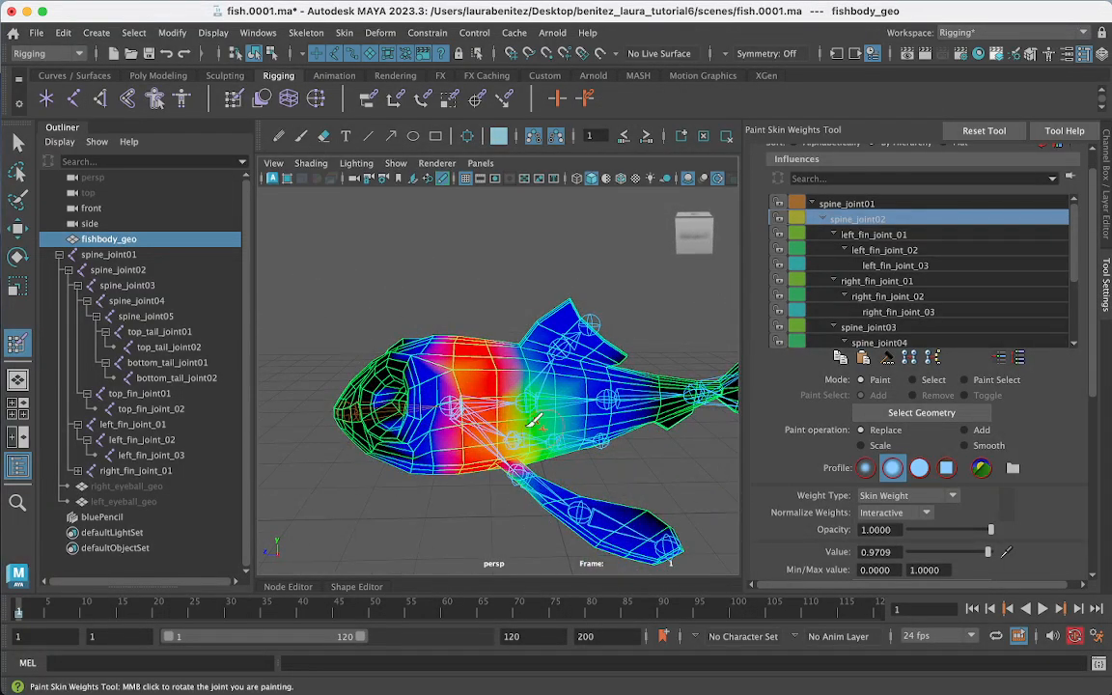
Step: Rotate spine_joint02 sideways to test how the front of the body bends, and undo the rotation
key("q")
left_click(459, 409)
key("e")
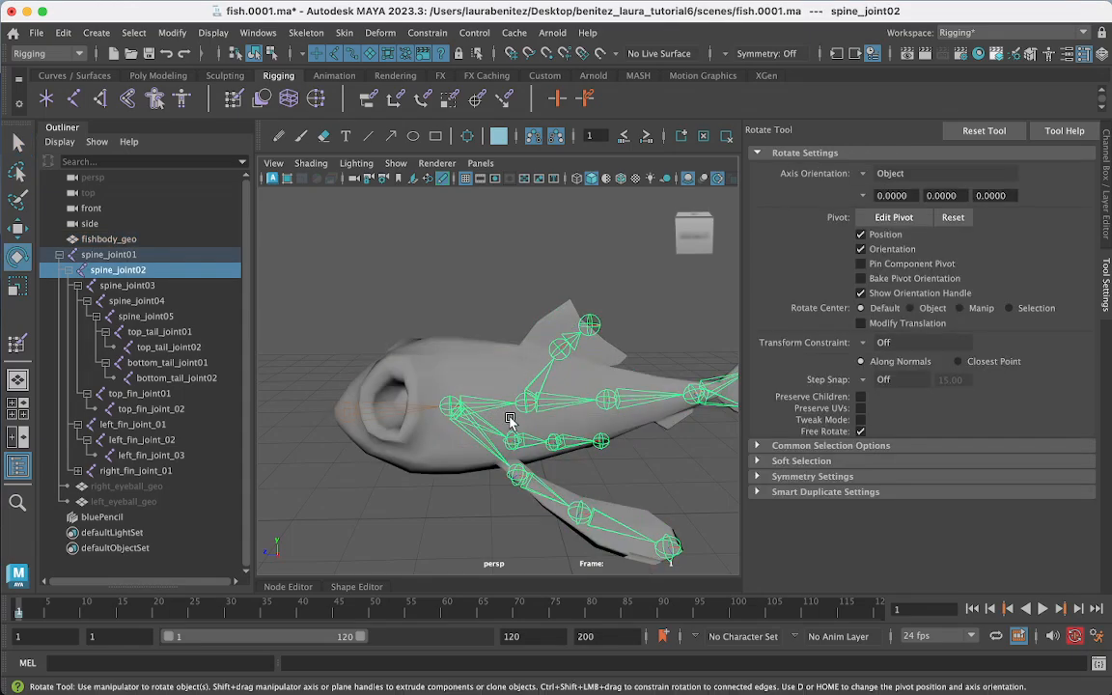
mouse_move(483, 427)
left_mouse_down()
mouse_move(496, 420)
mouse_move(446, 440)
mouse_move(489, 410)
left_mouse_up()
key("ctrl+z")
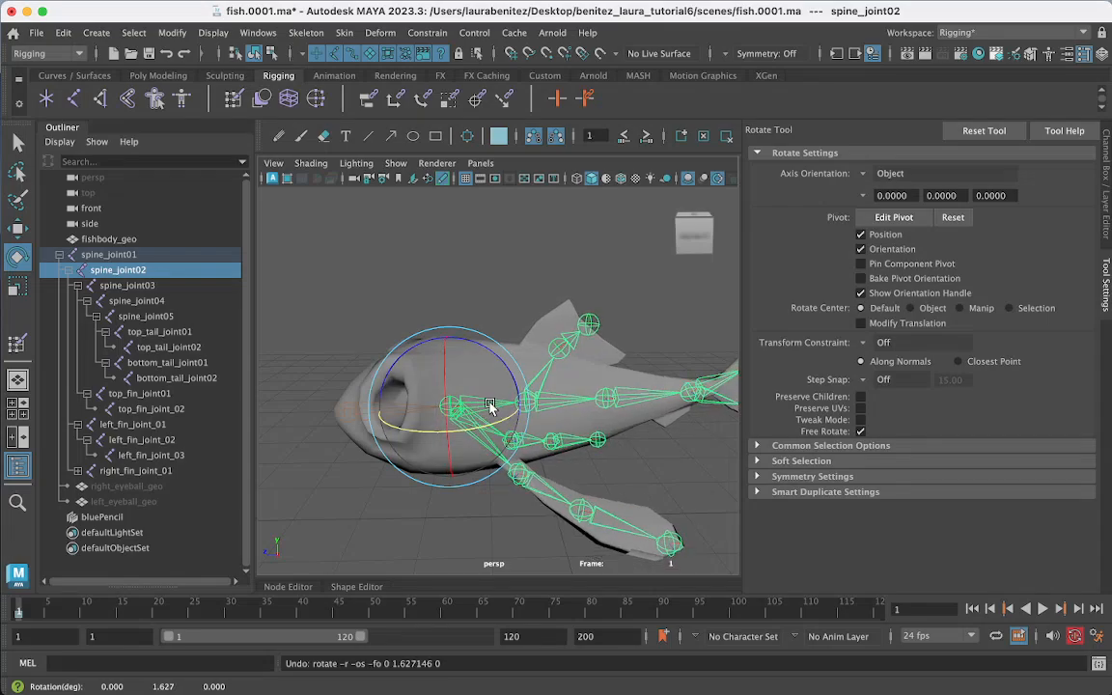
Step: Rotate spine_joint03 sideways to test the mid-body's deformation, and undo the rotation
key("q")
left_click(526, 409)
key("e")
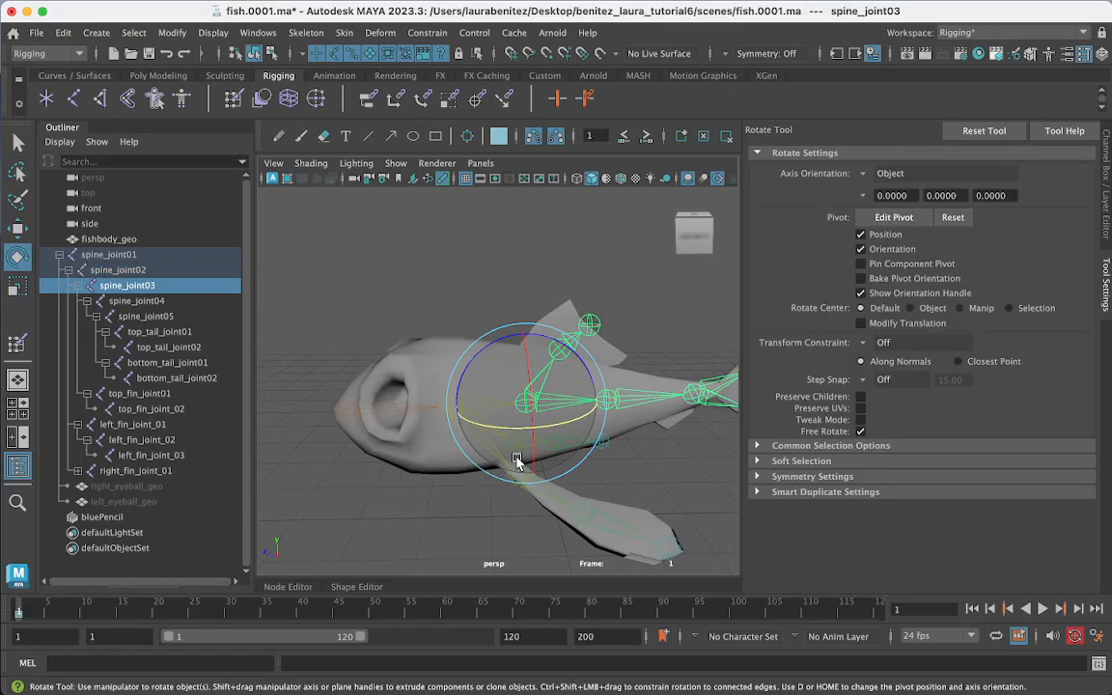
left_click_drag(514, 436, 489, 436)
key("ctrl+z")
Step: Rotate spine_joint04 sideways to test how the rear body bends toward the tail, and undo the rotation
key("q")
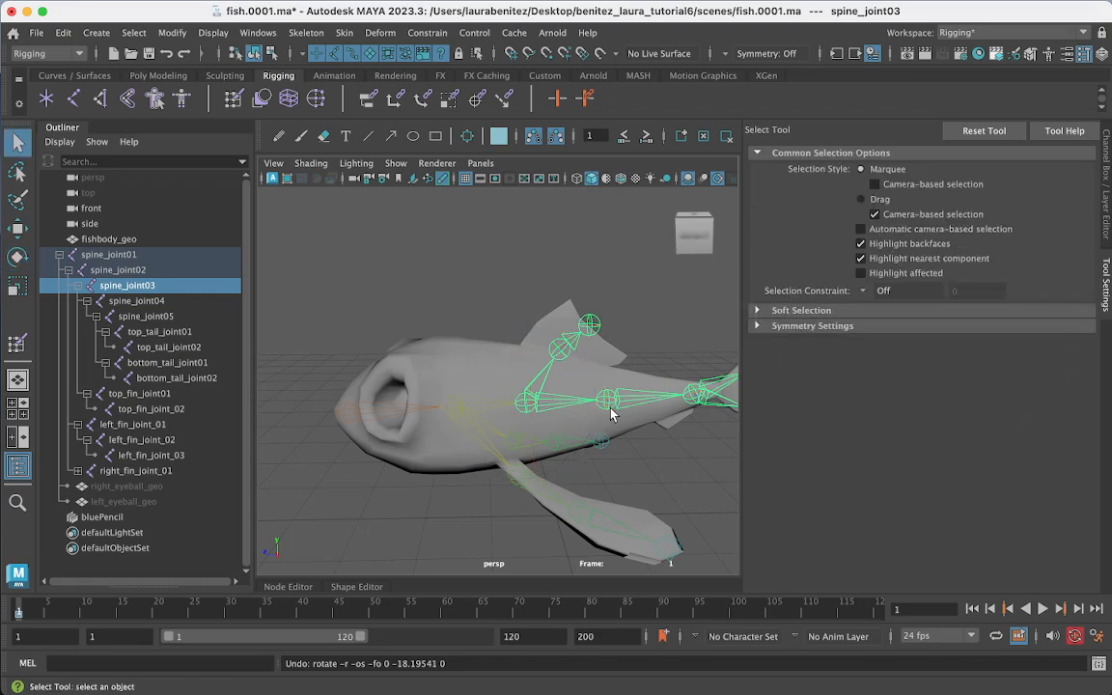
left_click(606, 400)
key("e")
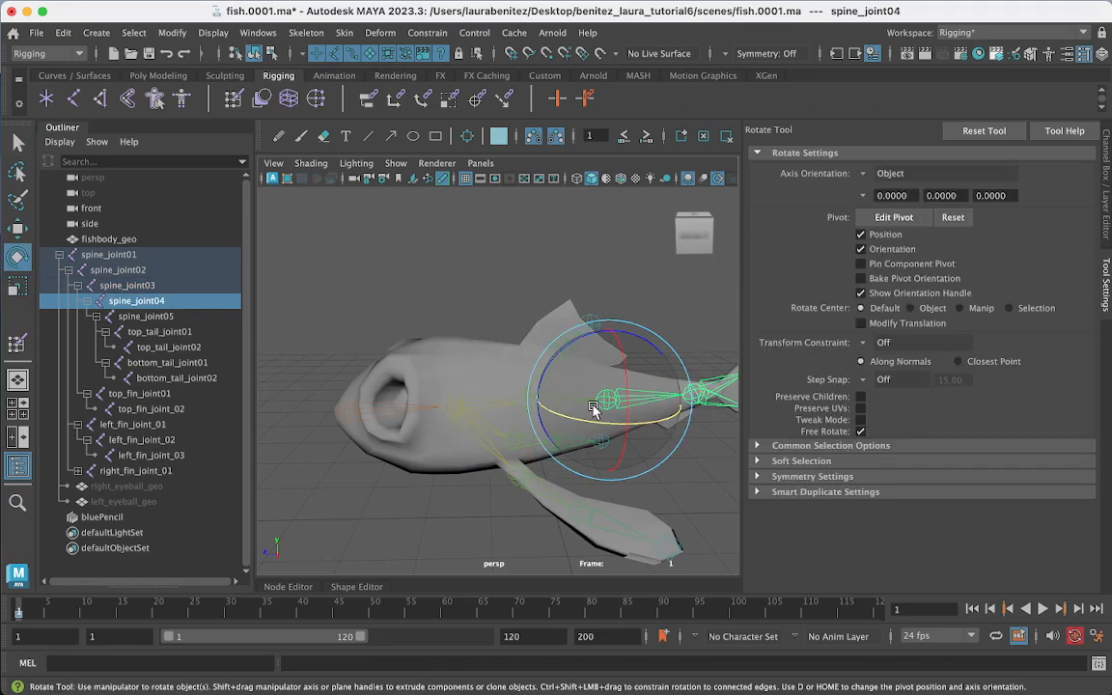
mouse_move(599, 417)
left_mouse_down()
mouse_move(633, 417)
mouse_move(562, 429)
mouse_move(614, 423)
mouse_move(591, 436)
left_mouse_up()
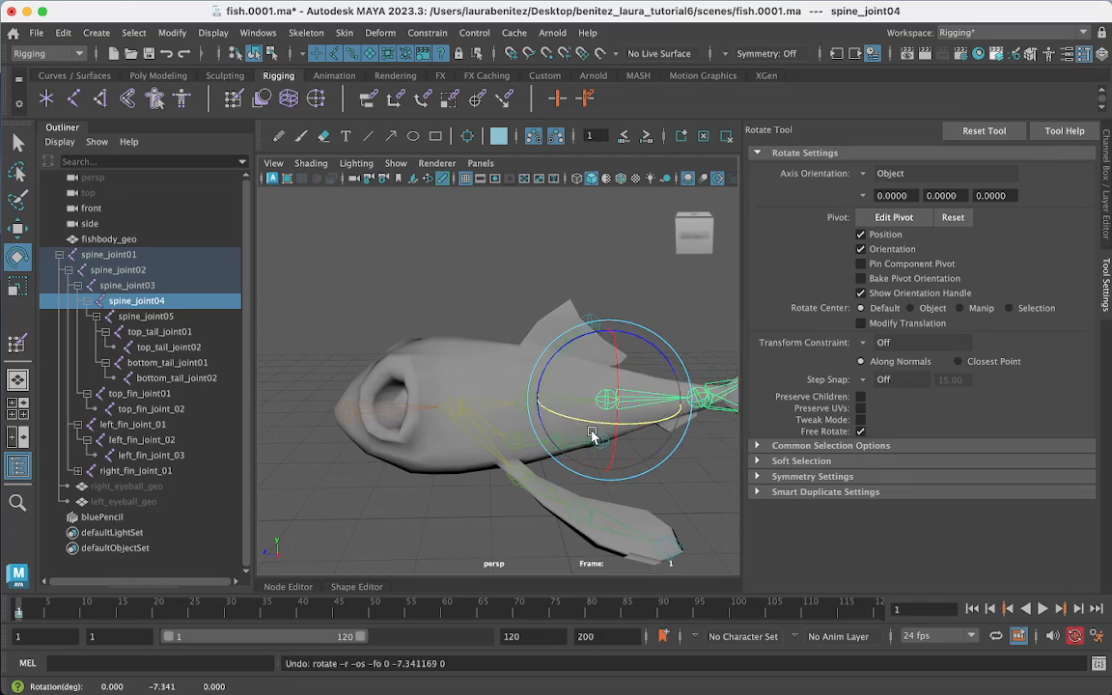
middle_click_drag(587, 444, 425, 468, "alt")
Step: Rotate spine_joint05 sideways to test how the tail bends, and undo the rotation
key("q")
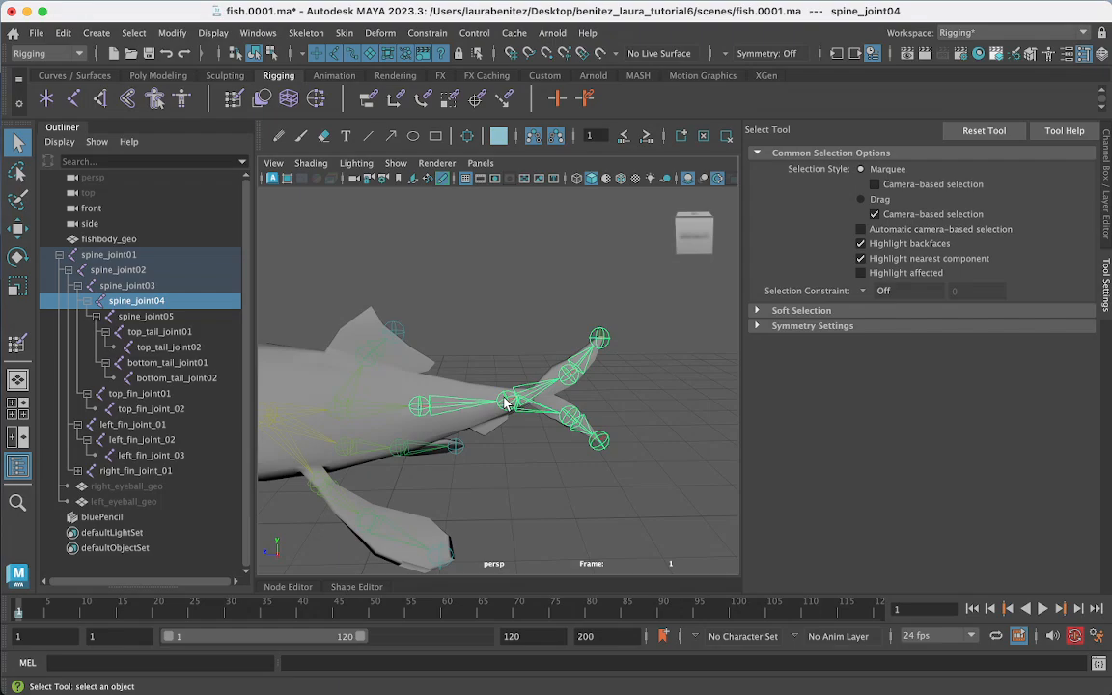
left_click(507, 401)
key("e")
mouse_move(501, 426)
left_mouse_down()
mouse_move(528, 419)
mouse_move(496, 433)
left_mouse_up()
key("ctrl+z")
Step: Reselect the fish body mesh, resume painting its skin weights, and choose spine_joint04 as the influence to paint
key("q")
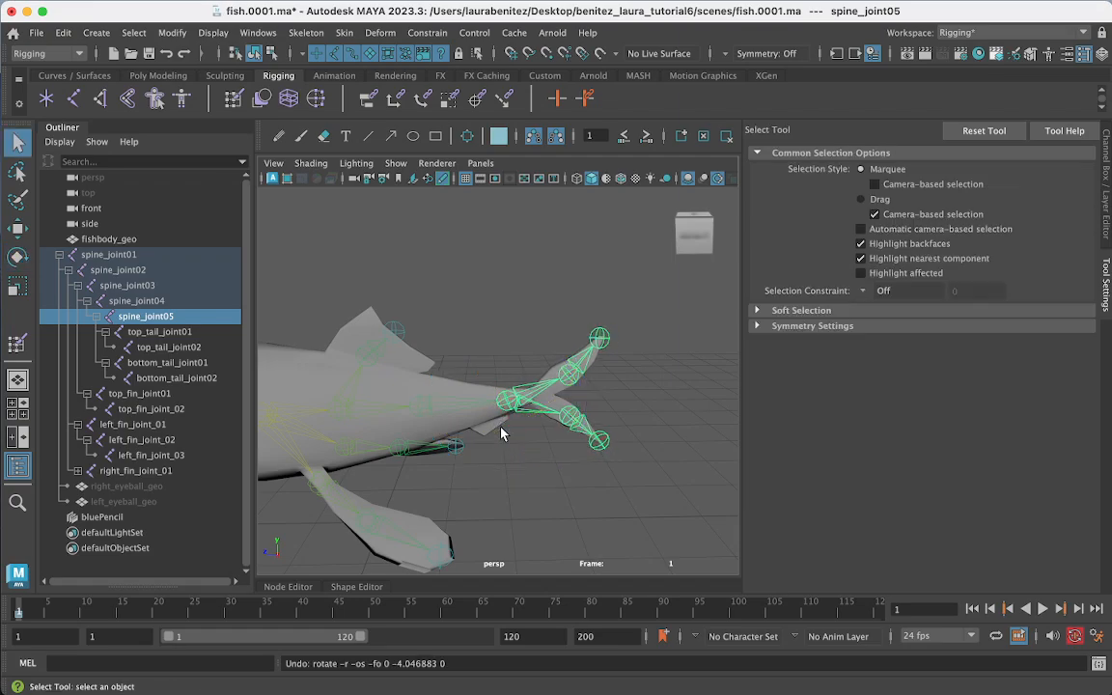
left_click(424, 409)
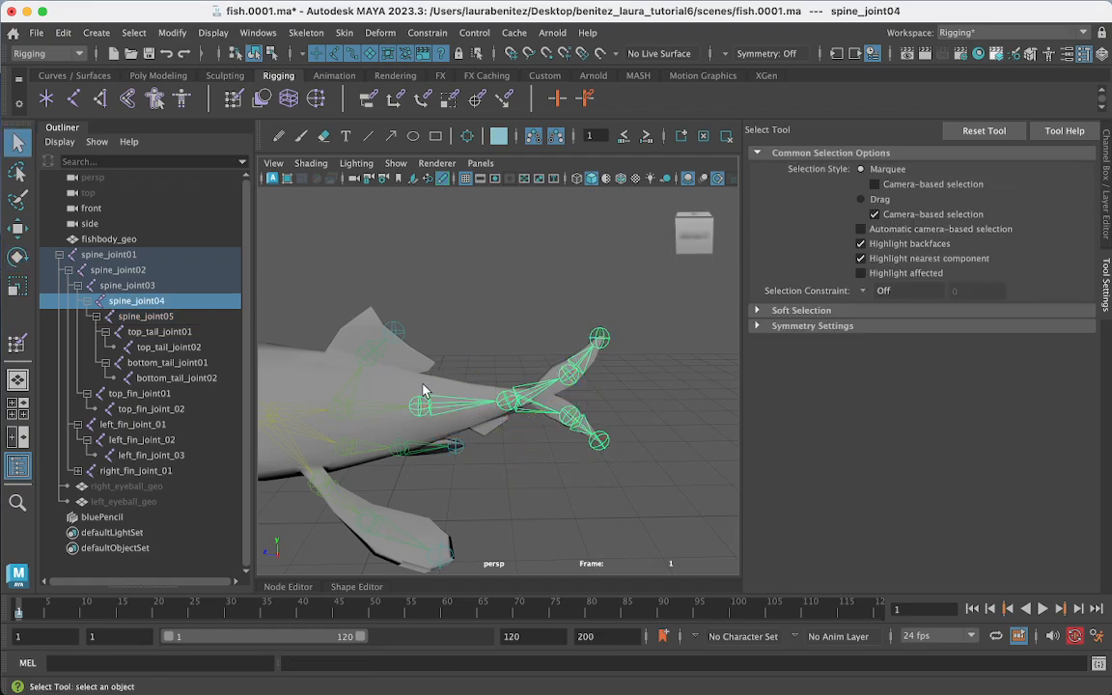
left_click(424, 387)
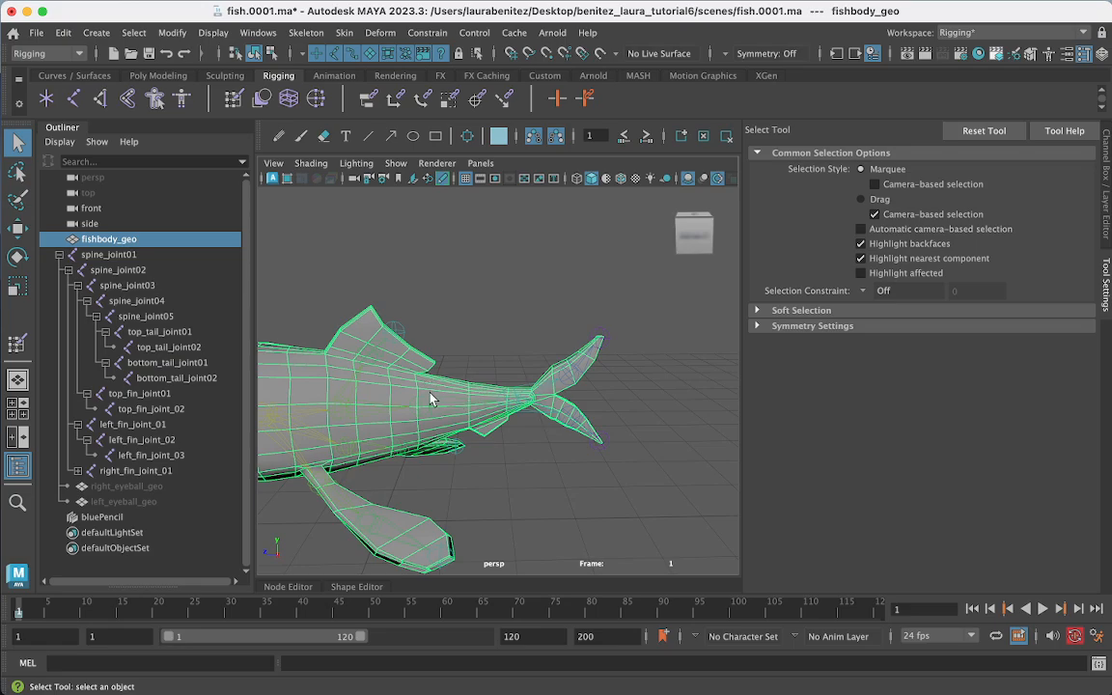
right_click_drag(391, 384, 331, 230)
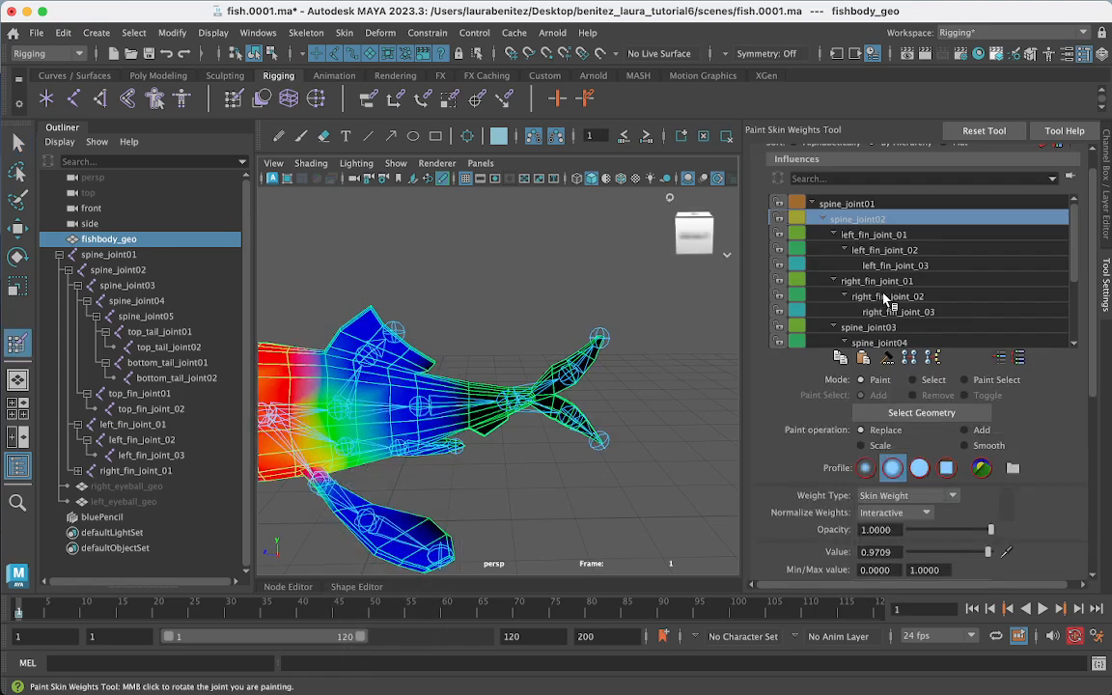
scroll(885, 302, "down", 2)
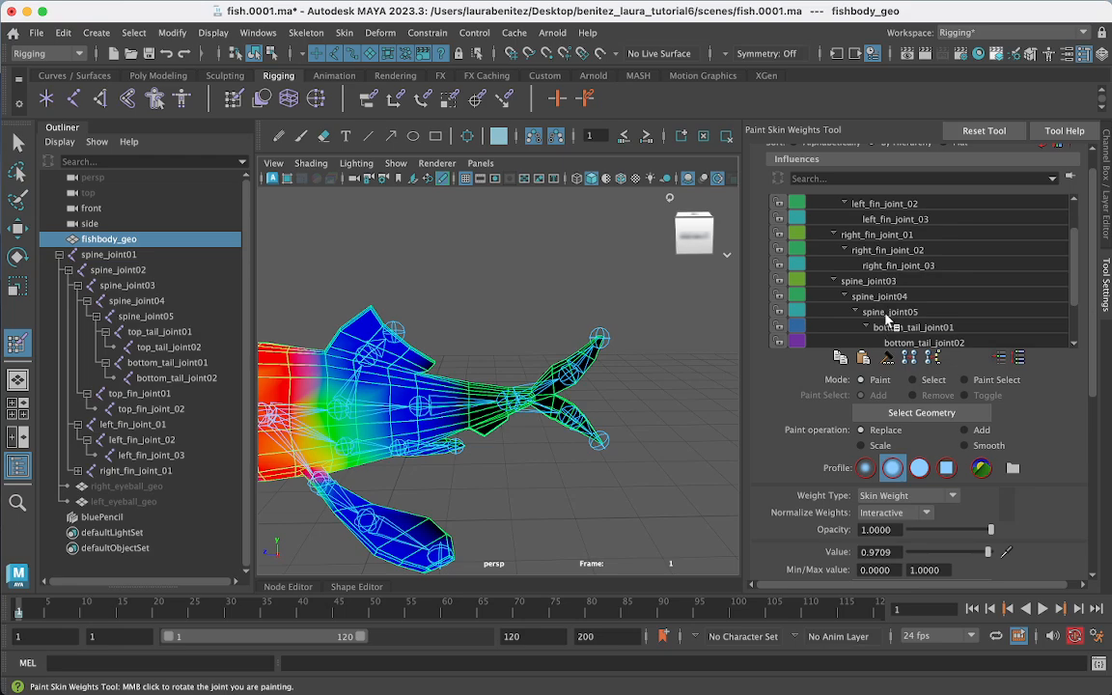
left_click(888, 314)
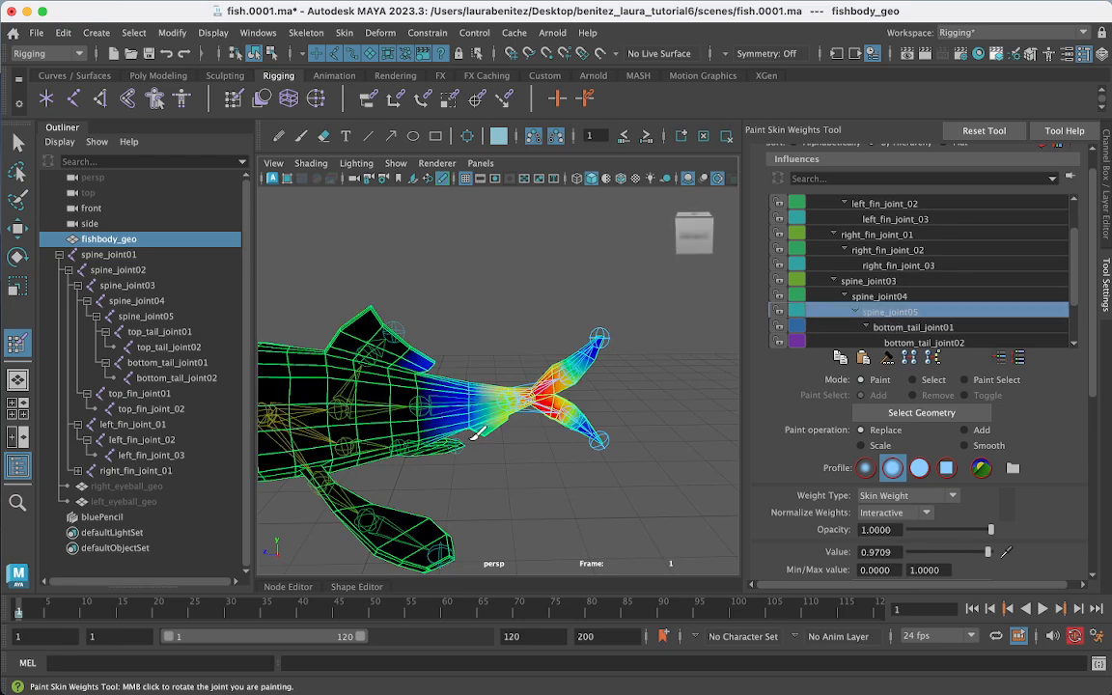
left_click(881, 296)
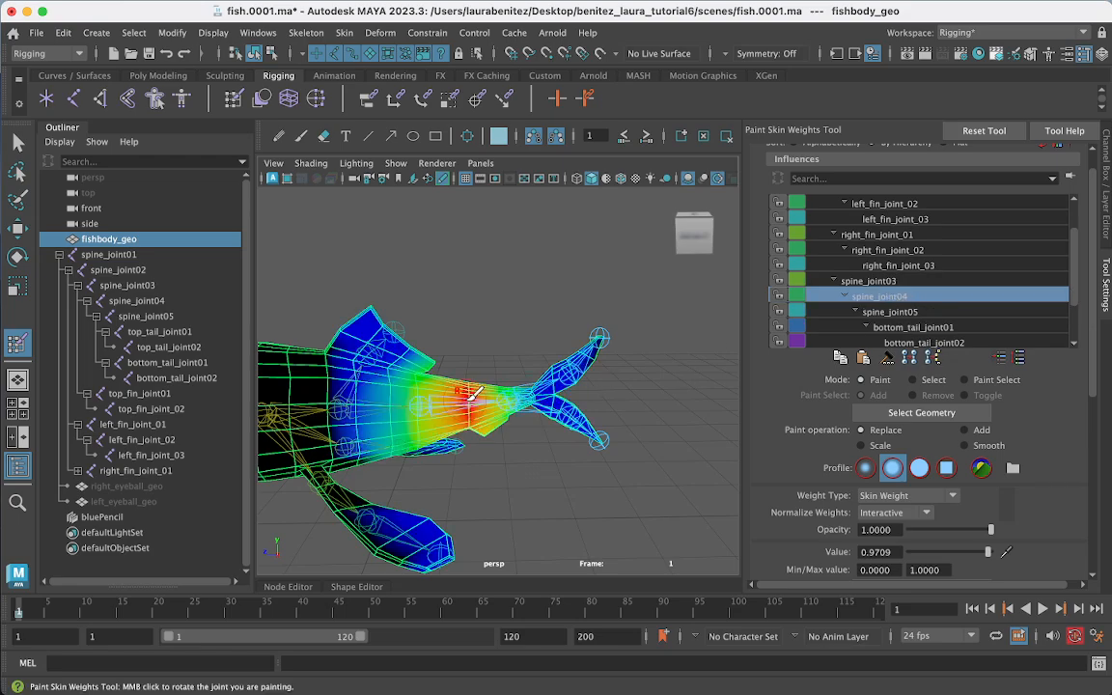
Step: Paint spine_joint04's weight at 0.9709 around the narrow rear body and small bottom fin, up to the base of the tail
scroll(473, 394, "up", 5)
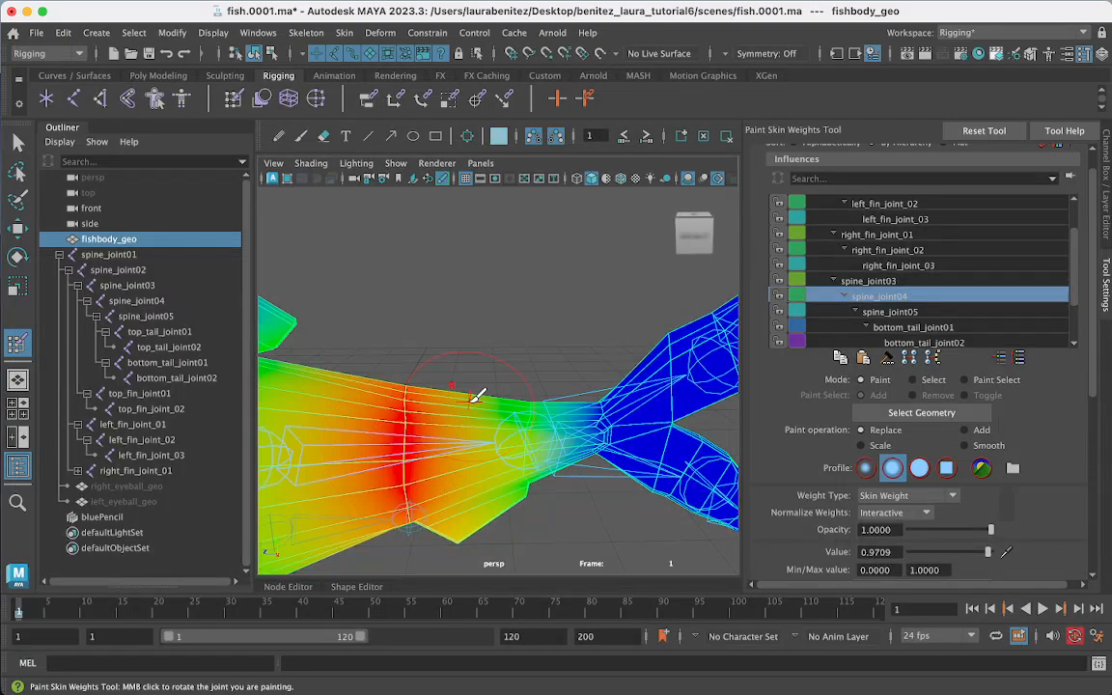
scroll(476, 396, "down", 2)
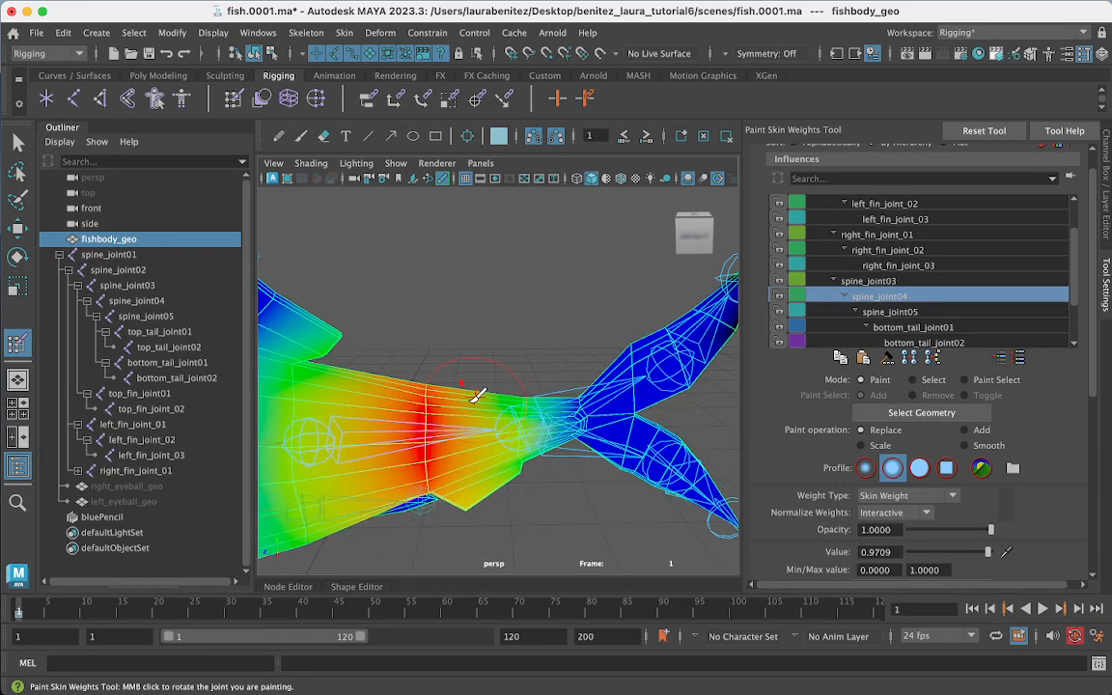
left_click_drag(503, 399, 490, 480)
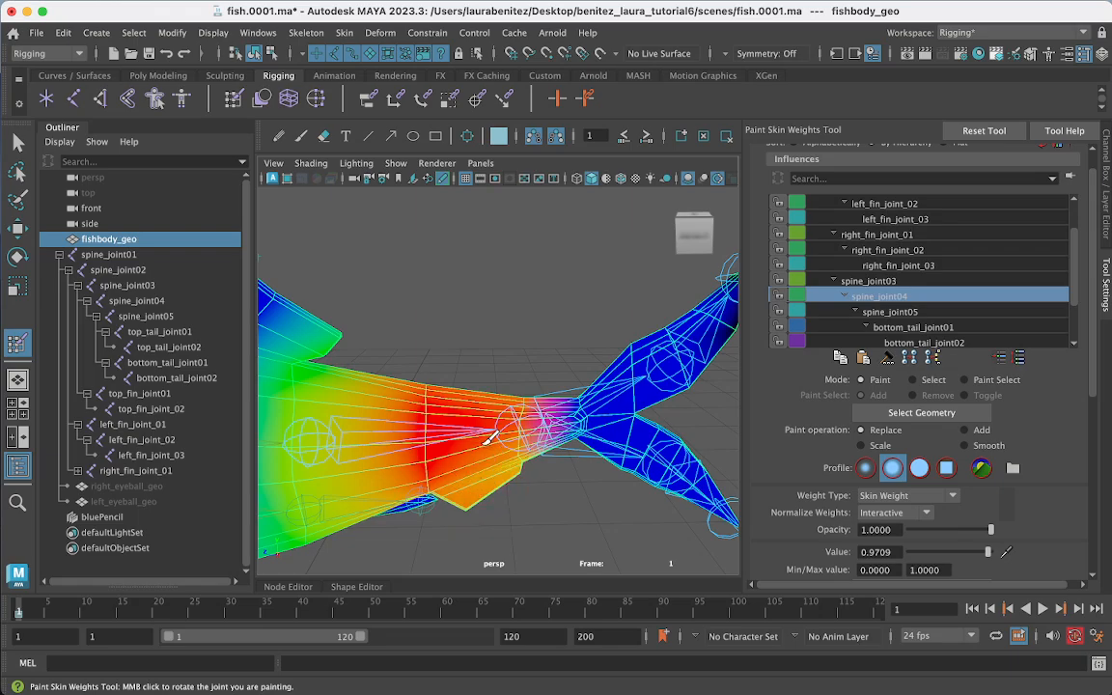
mouse_move(490, 439)
left_mouse_down()
mouse_move(506, 472)
mouse_move(461, 265)
mouse_move(457, 282)
mouse_move(488, 276)
mouse_move(467, 291)
left_mouse_up()
left_click_drag(478, 334, 488, 333)
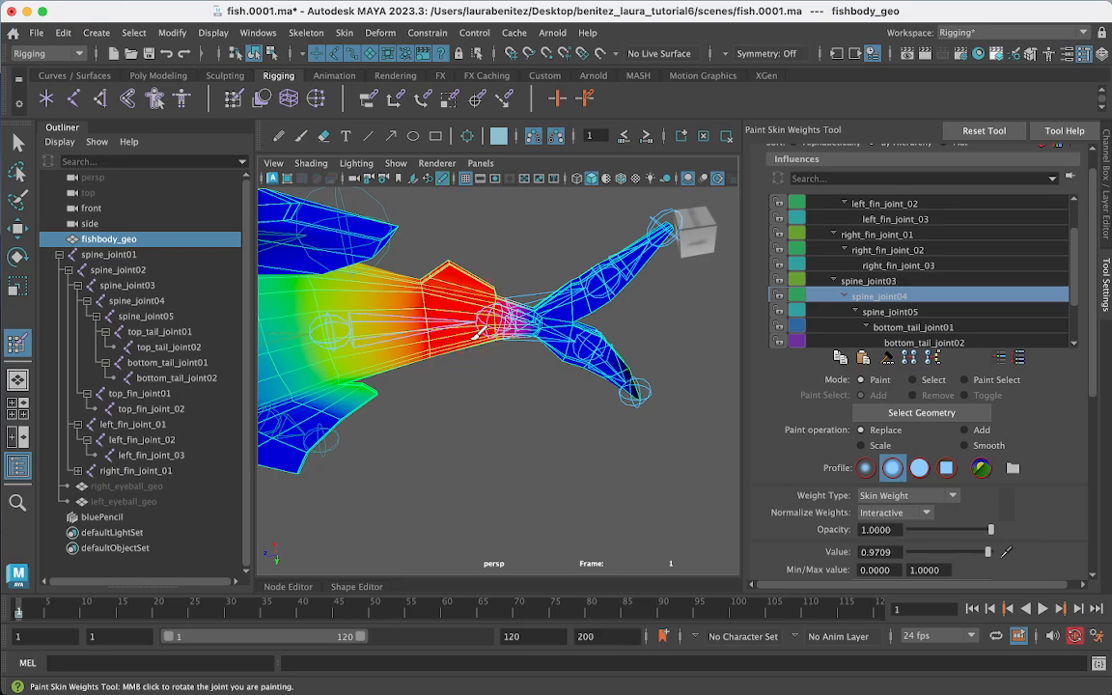
left_click_drag(467, 312, 434, 417, "alt")
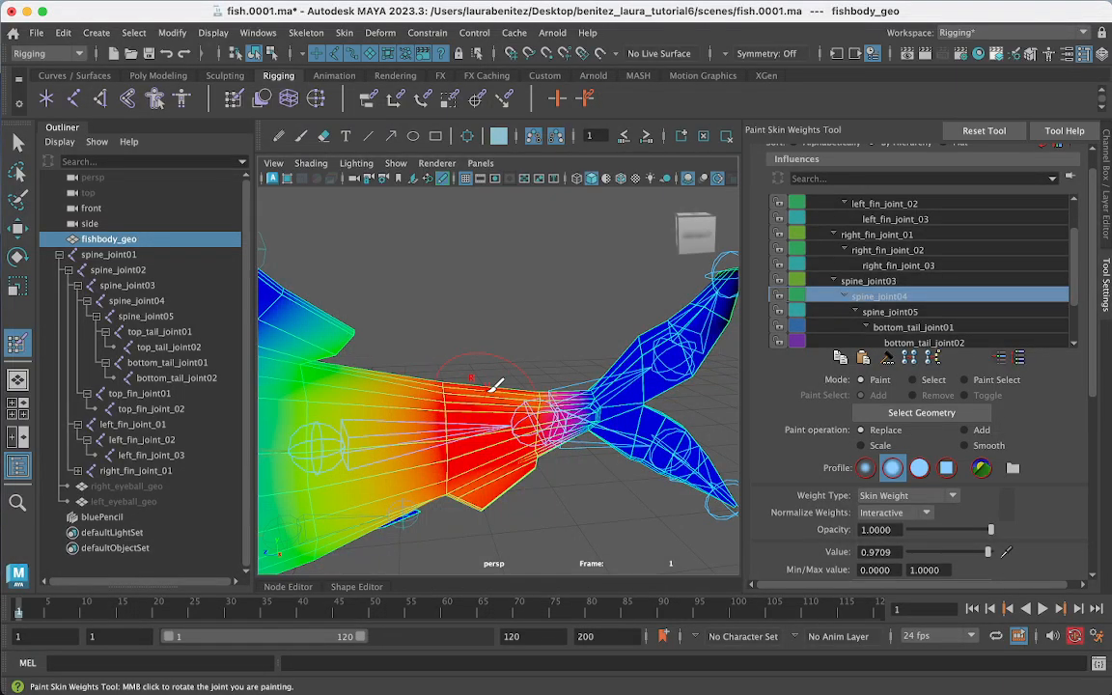
Step: Examine the weight distribution of spine_joint05 and of each bottom and top tail joint on the tail fins
left_click(893, 312)
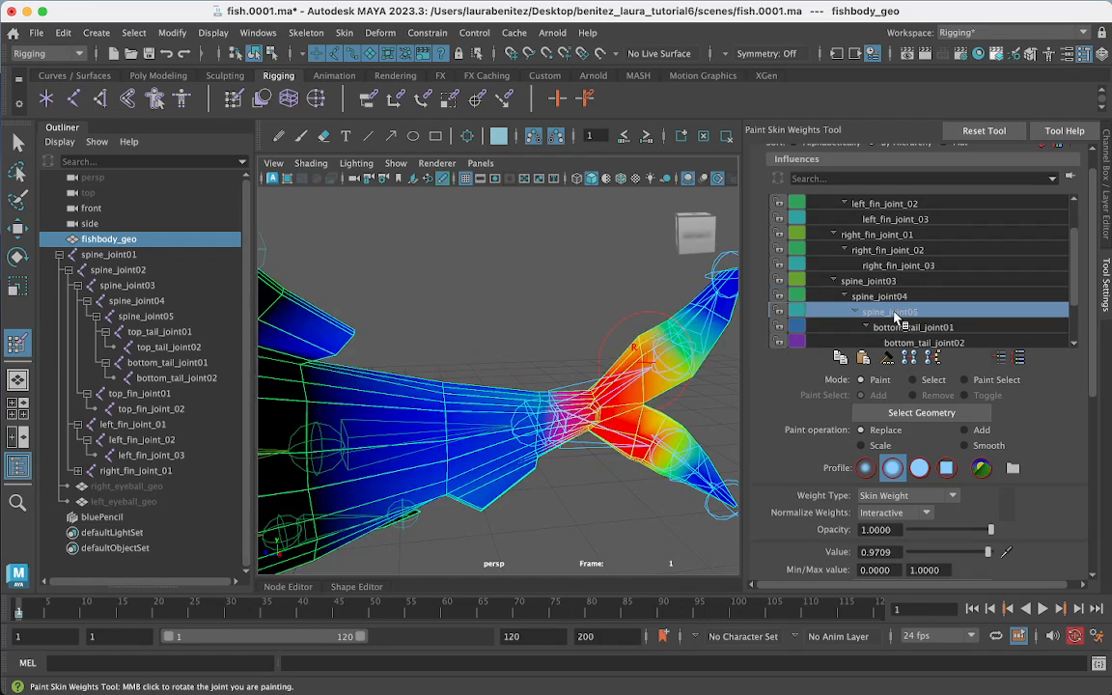
left_click_drag(504, 477, 481, 475, "alt")
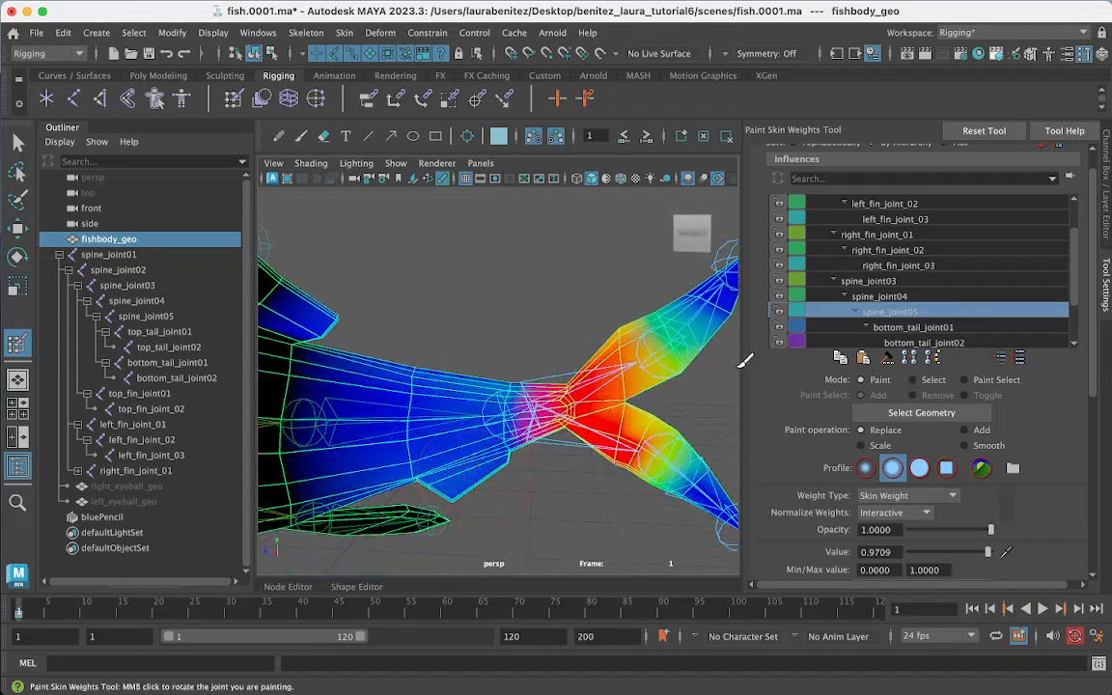
left_click(895, 328)
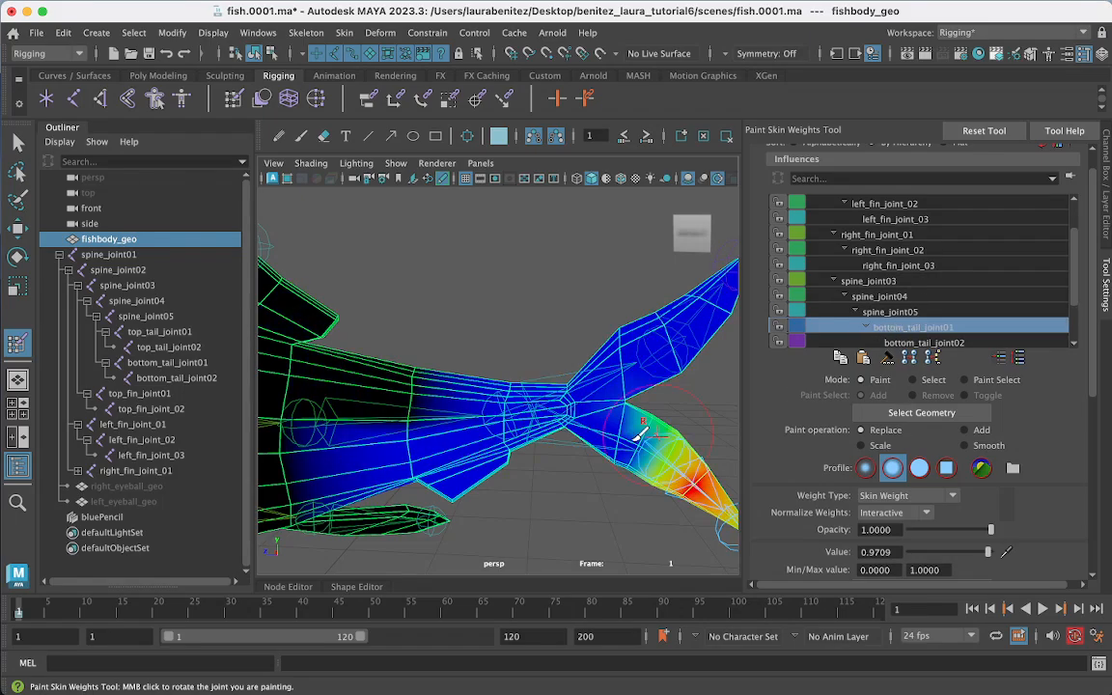
left_click_drag(547, 401, 642, 439, "alt")
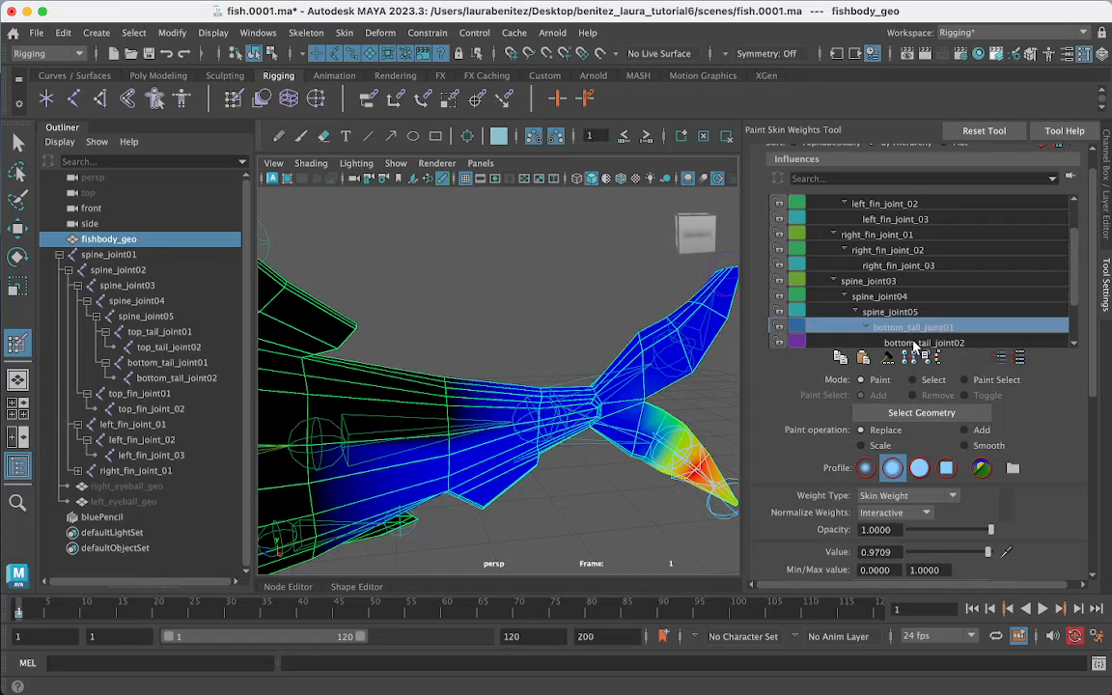
left_click(914, 344)
scroll(904, 311, "down", 1)
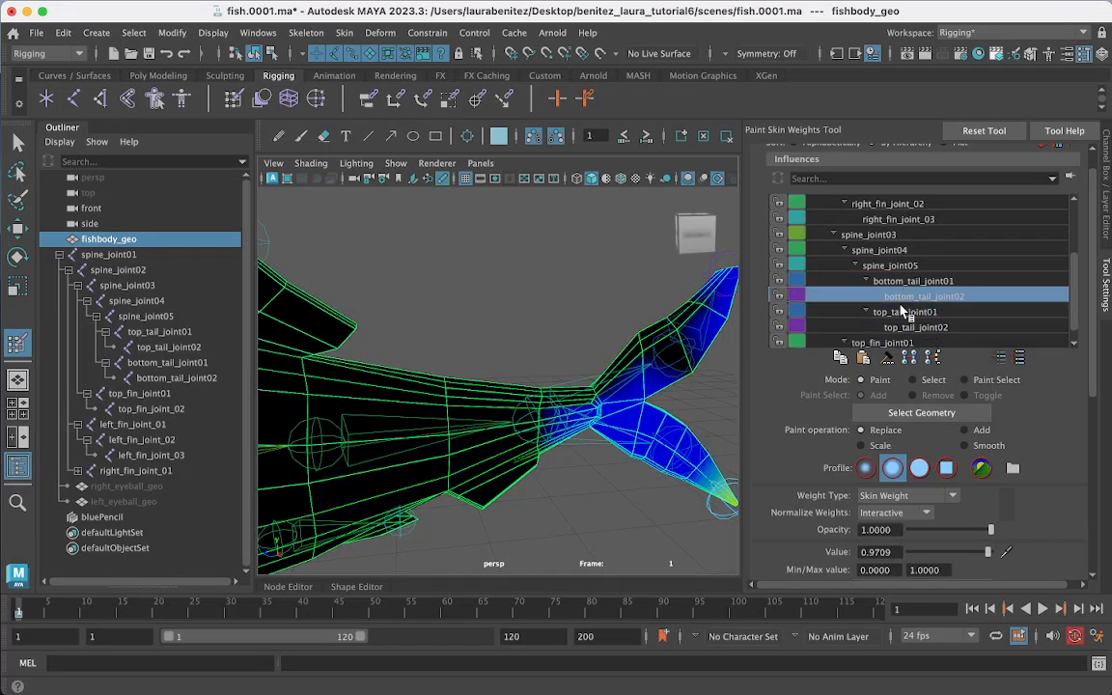
left_click(899, 312)
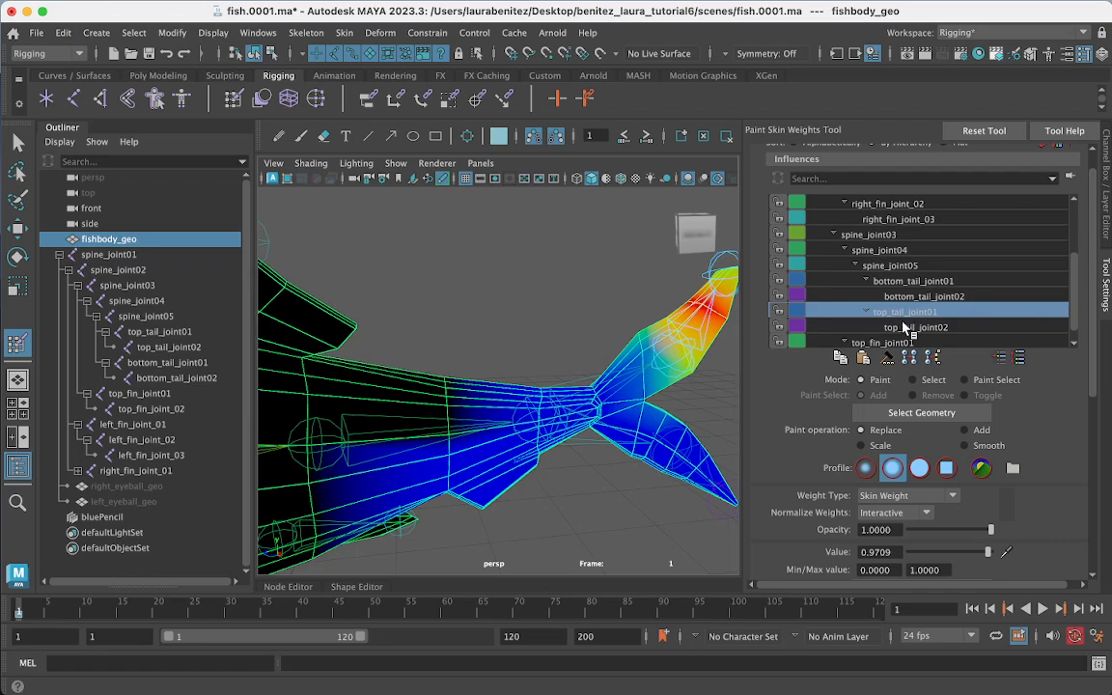
left_click(905, 328)
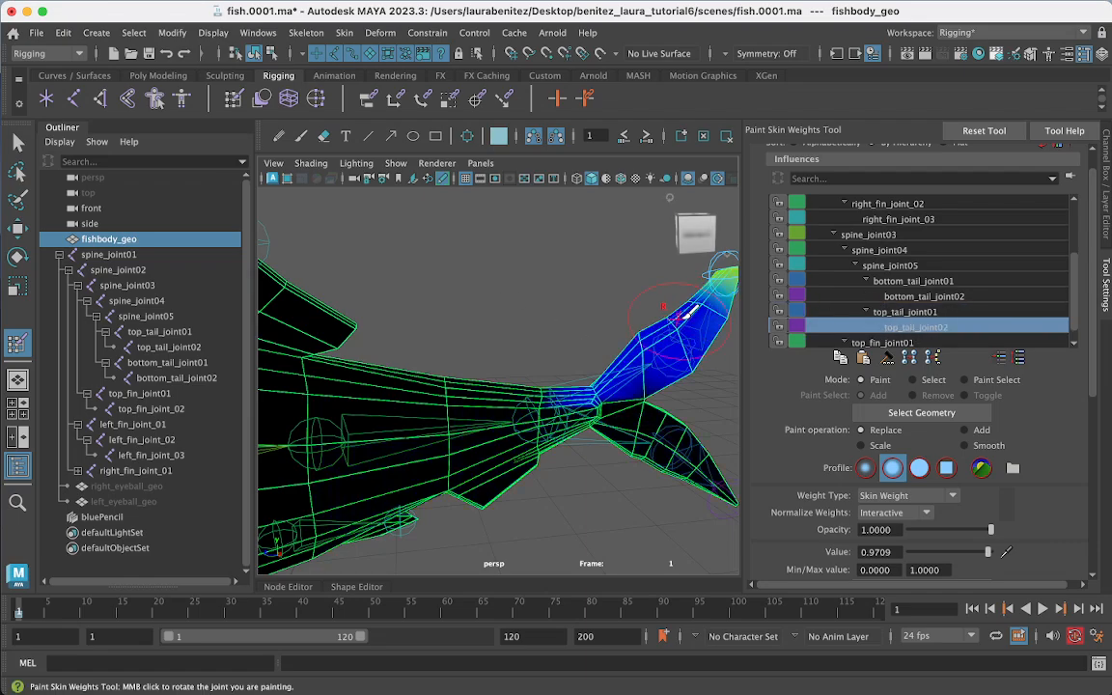
scroll(894, 338, "down", 1)
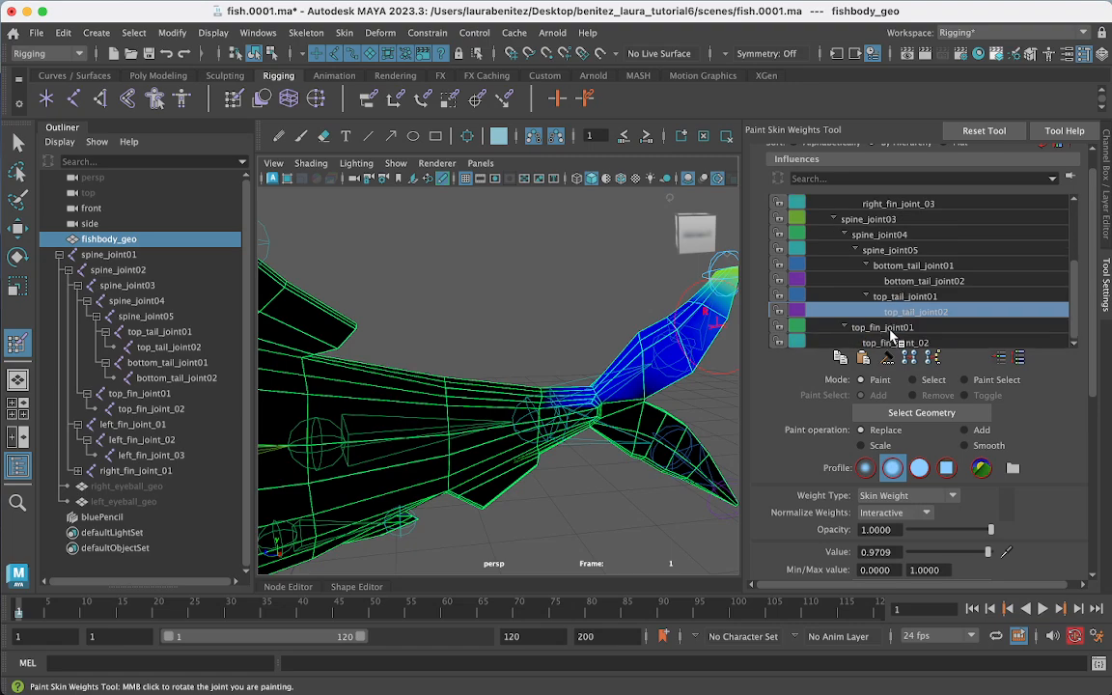
Step: Display top_fin_joint01's influence and examine its weights on the top fin and surrounding body
left_click(889, 328)
mouse_move(513, 324)
middle_mouse_down("alt")
mouse_move(668, 317)
mouse_move(598, 340)
mouse_move(588, 362)
mouse_move(598, 362)
mouse_move(648, 337)
mouse_move(669, 298)
middle_mouse_up("alt")
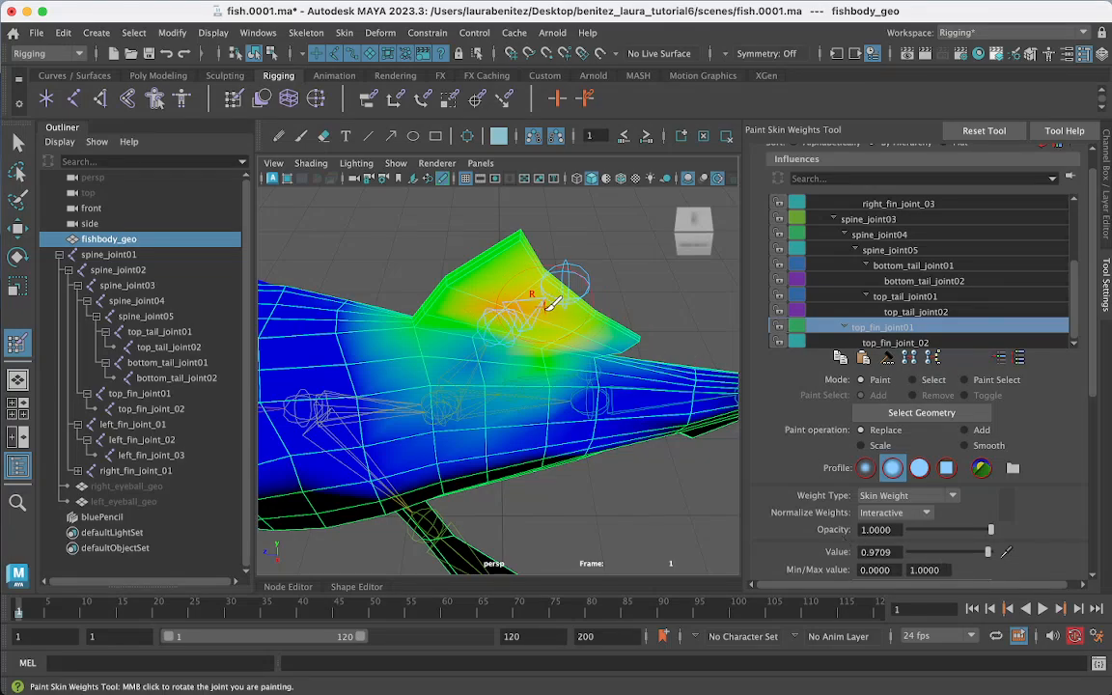
left_click_drag(549, 304, 540, 371, "alt")
left_click_drag(551, 327, 509, 273, "alt")
Step: Rotate top_fin_joint01 to test how the top fin and the back deform, and undo the rotation
key("q")
left_click(501, 259)
key("e")
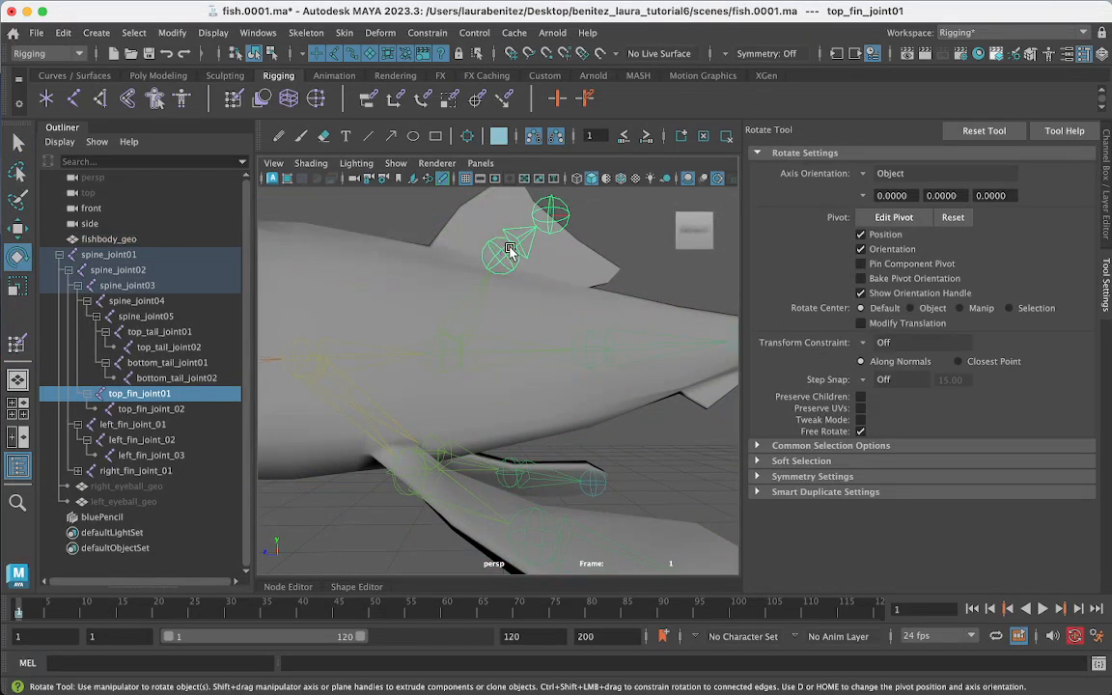
left_click_drag(521, 225, 496, 246)
key("super+z")
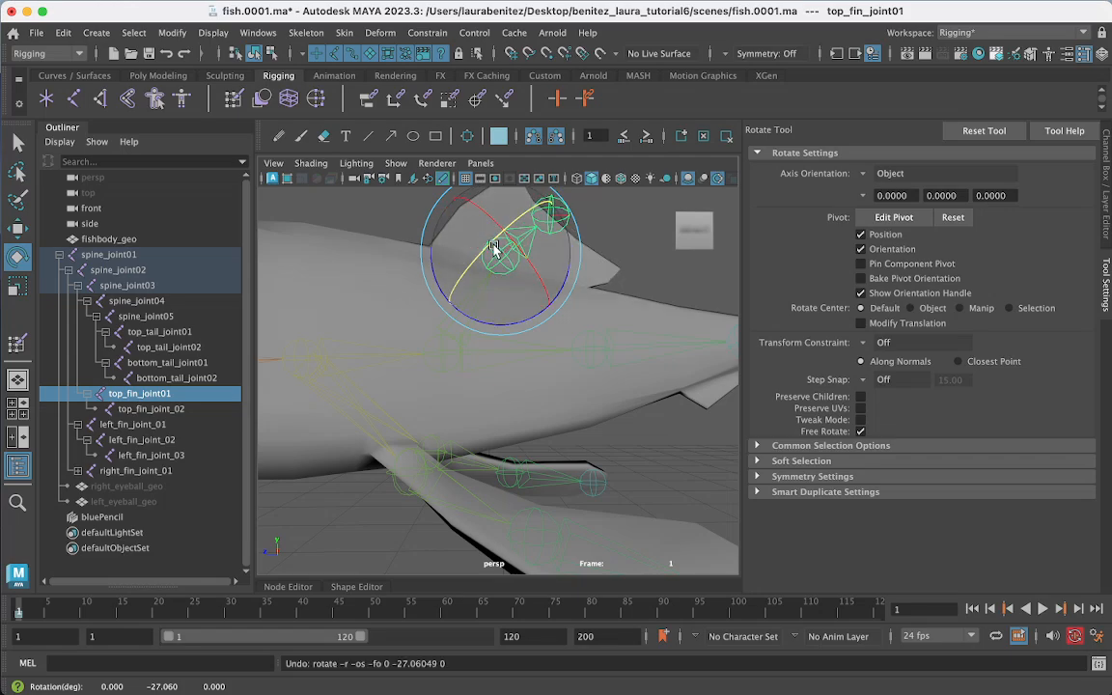
left_click_drag(505, 330, 501, 358, "alt")
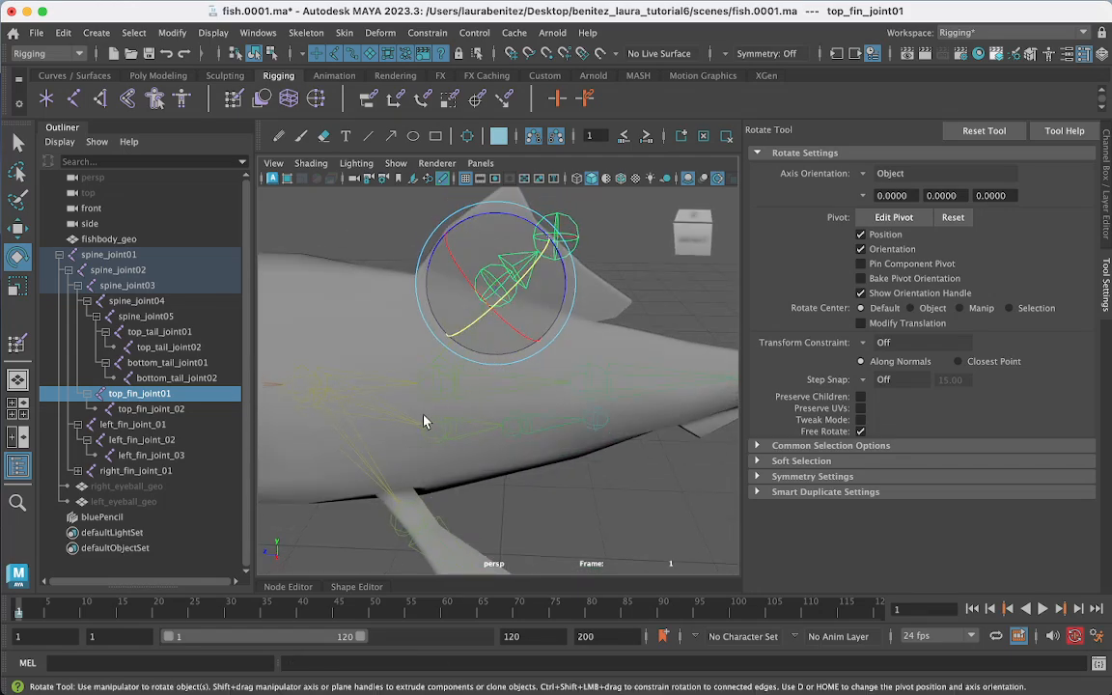
Step: Identify spine_joint03 inside the body and display its influence on the fish mesh with the Paint Skin Weights Tool
key("q")
left_click_drag(450, 417, 464, 390, "alt")
left_click(465, 361)
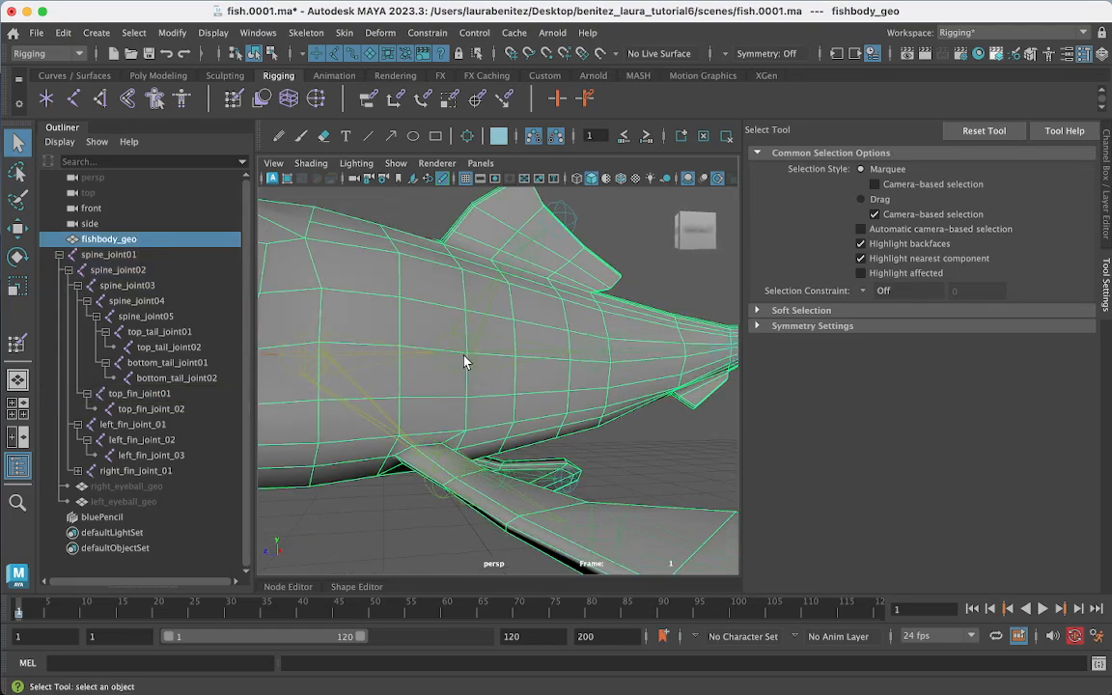
left_click(449, 360)
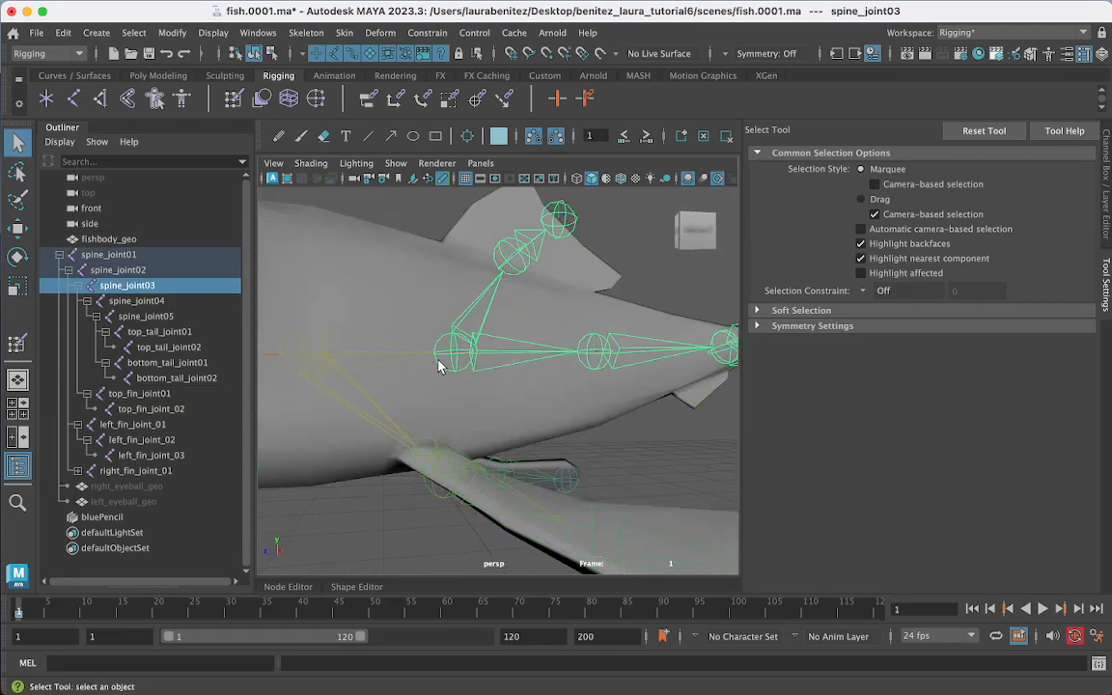
scroll(465, 385, "up", 5)
left_click(410, 302)
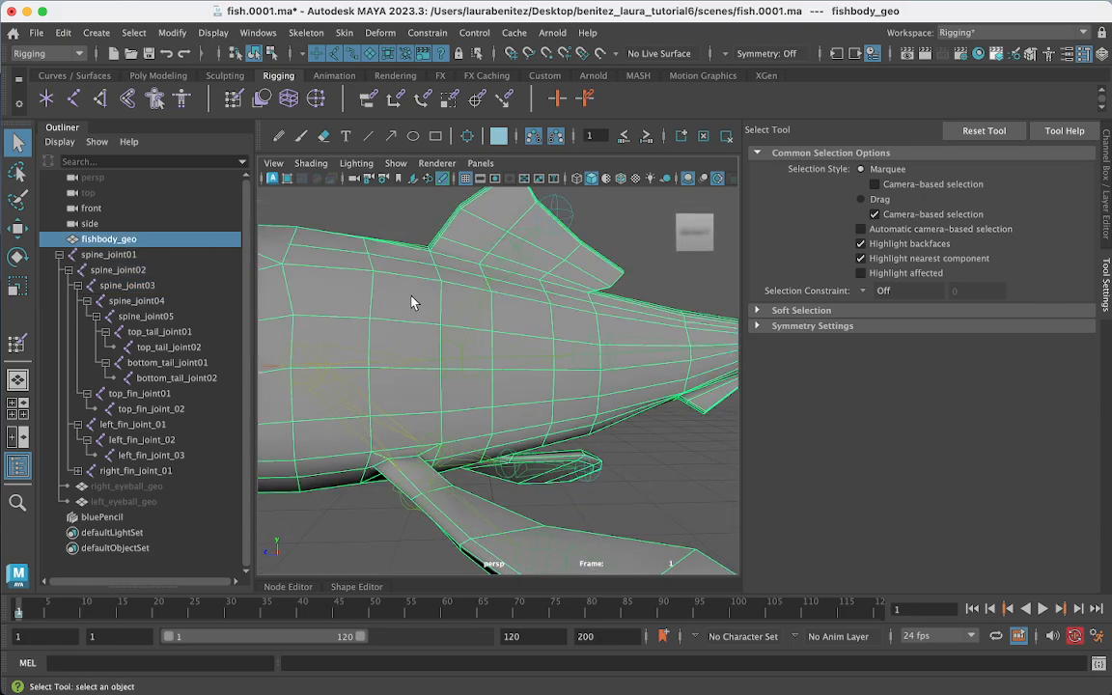
right_click_drag(412, 253, 365, 241)
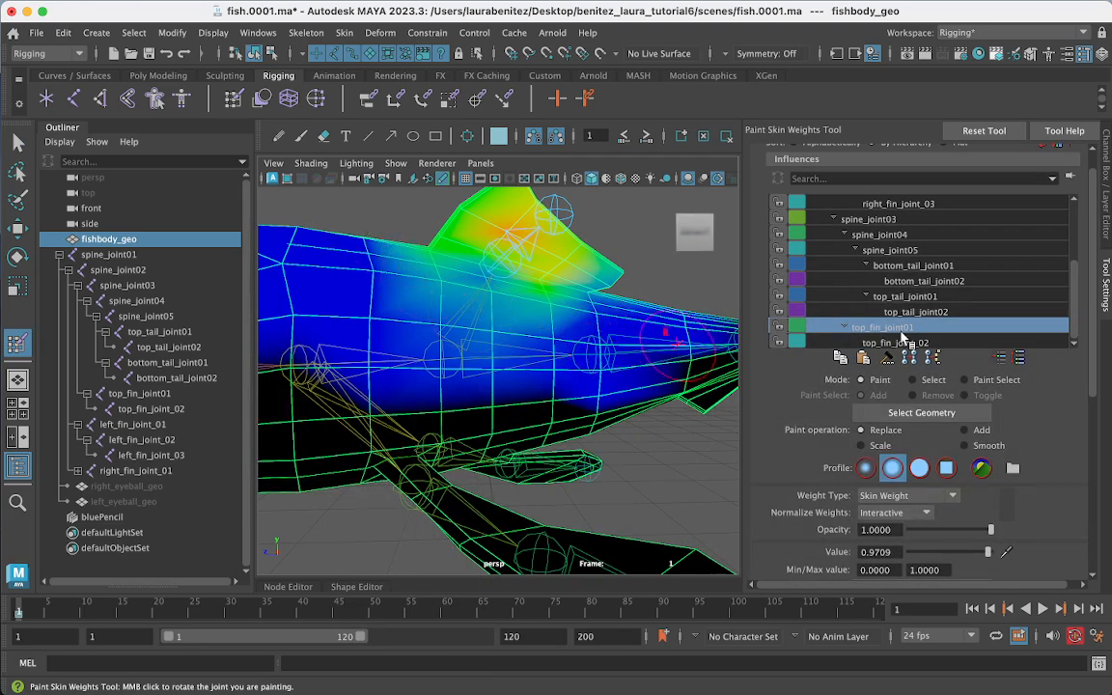
scroll(922, 290, "up", 1)
left_click(874, 235)
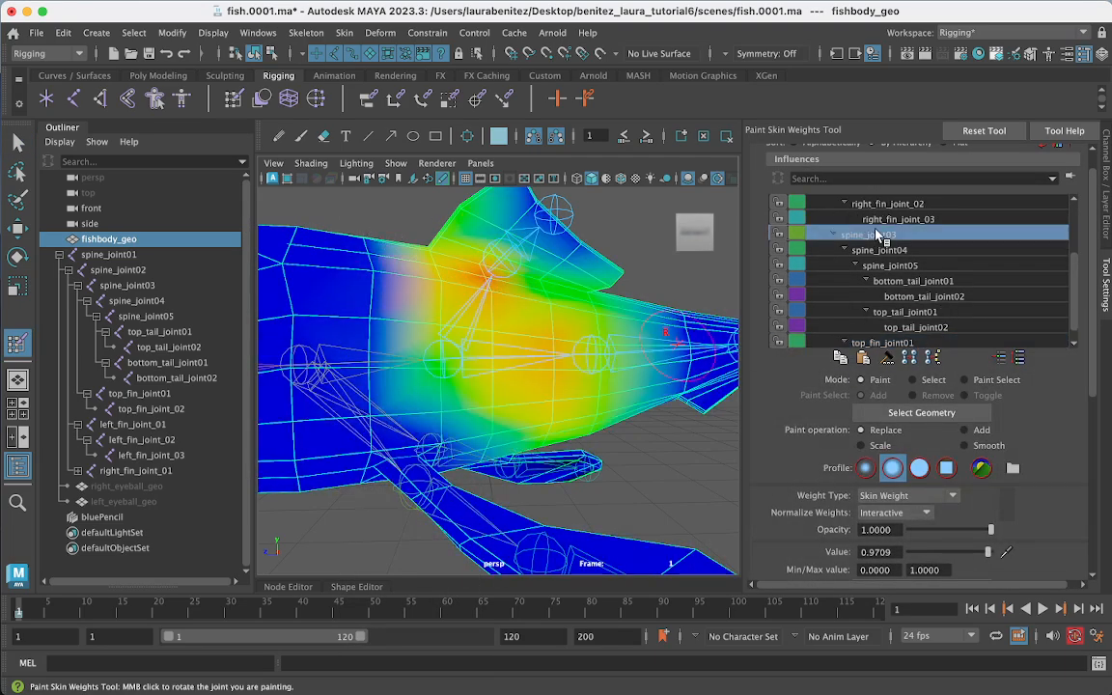
Step: Paint spine_joint03's weight at 0.9709 on the left side of the mid-body, from below the top fin down to the belly
left_click_drag(442, 305, 504, 330, "alt")
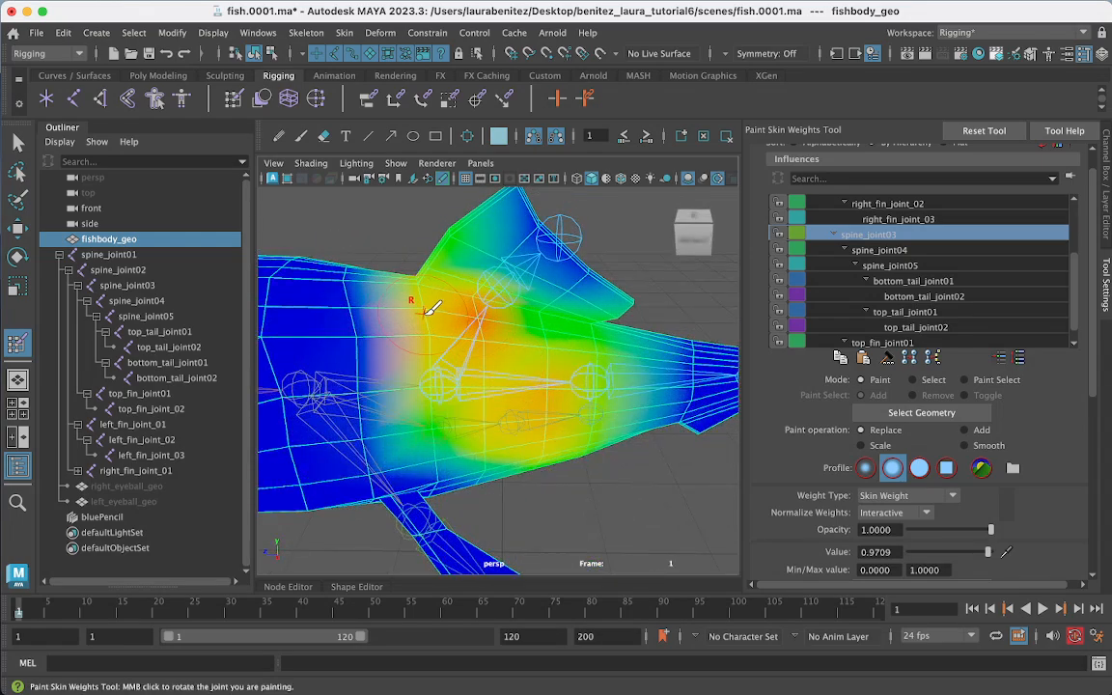
mouse_move(425, 318)
left_mouse_down()
mouse_move(442, 336)
mouse_move(430, 292)
mouse_move(490, 319)
mouse_move(560, 332)
mouse_move(488, 311)
mouse_move(463, 338)
mouse_move(456, 391)
mouse_move(470, 453)
left_mouse_up()
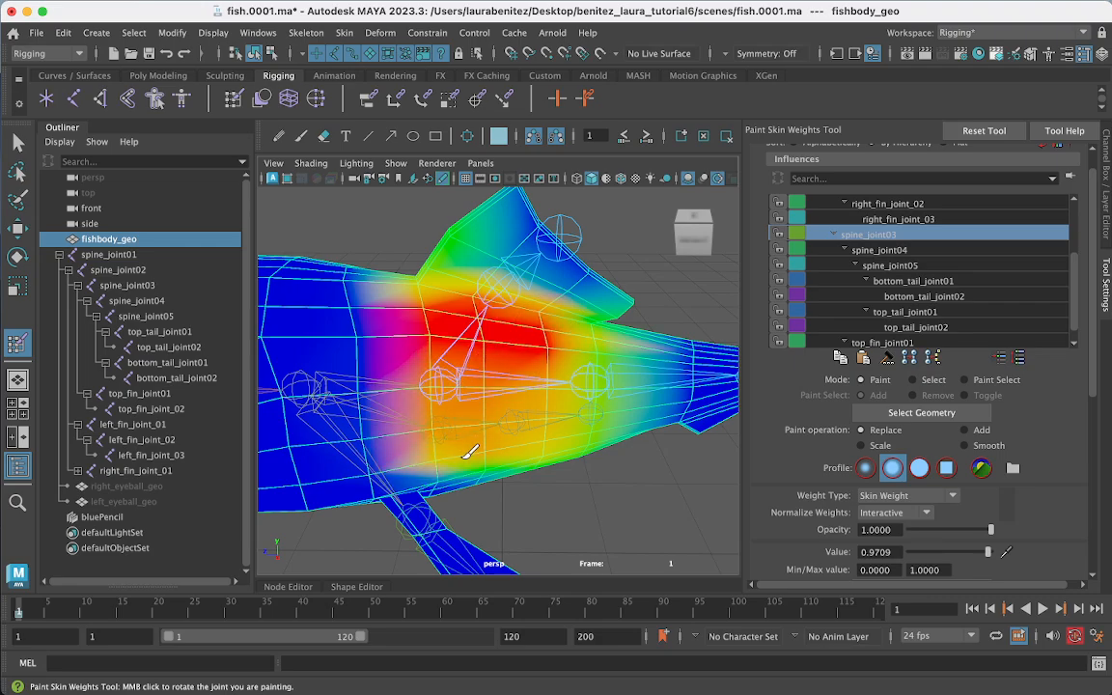
left_click_drag(474, 409, 478, 467)
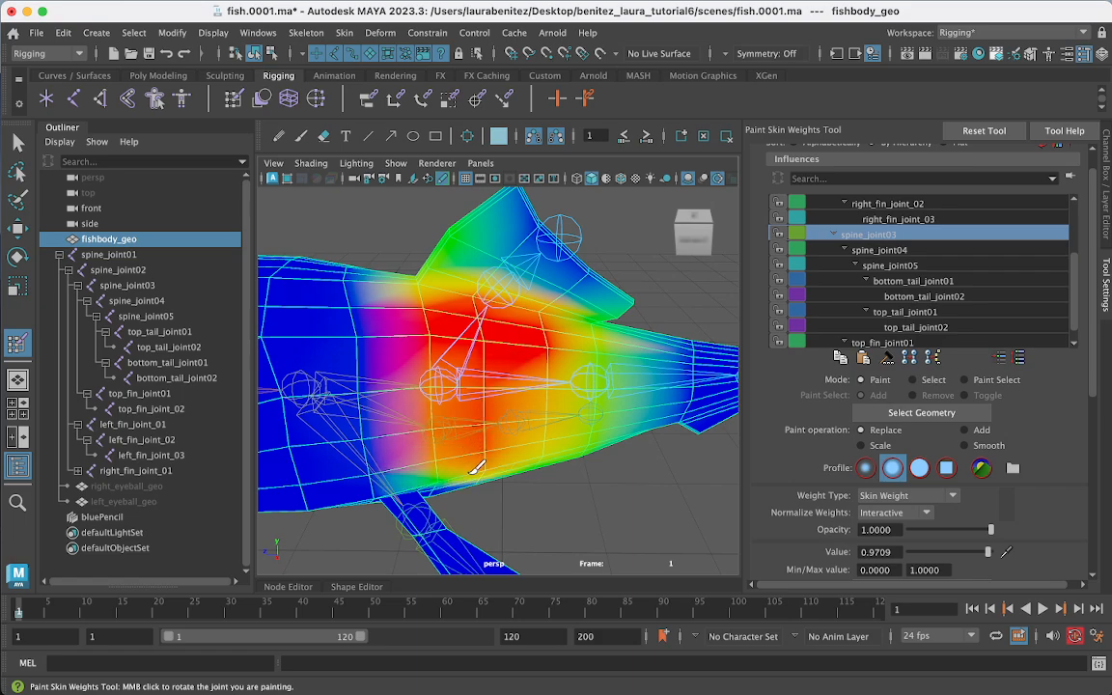
mouse_move(547, 359)
left_mouse_down()
mouse_move(507, 453)
mouse_move(471, 462)
mouse_move(427, 426)
mouse_move(437, 404)
mouse_move(454, 398)
mouse_move(483, 417)
mouse_move(448, 414)
mouse_move(421, 437)
left_mouse_up()
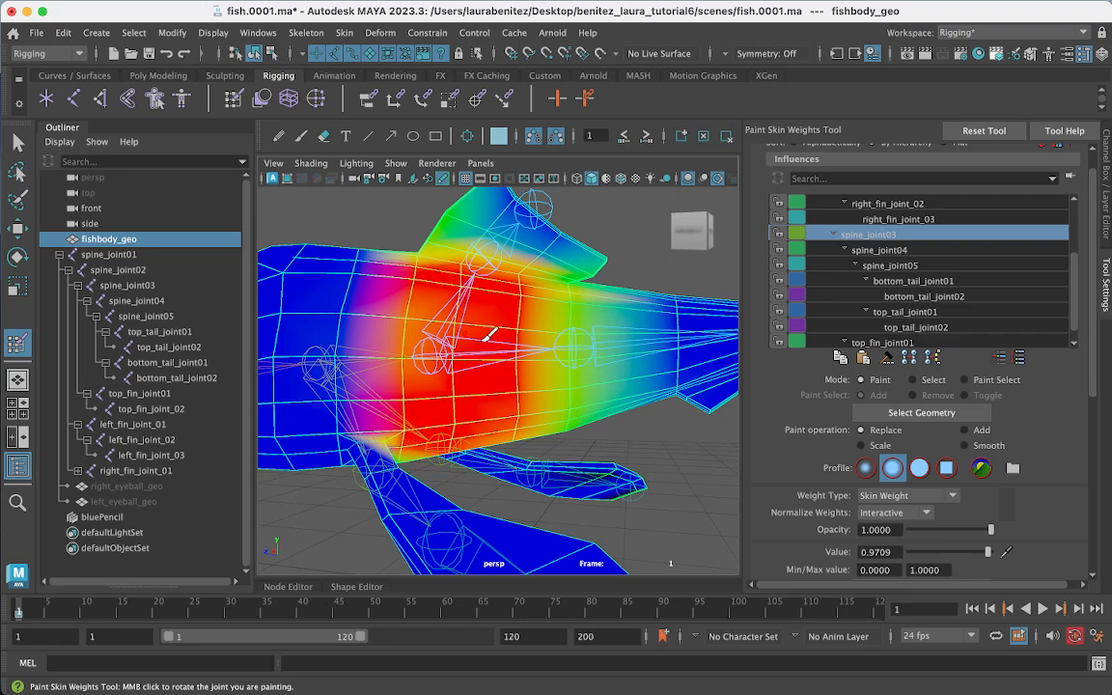
left_click_drag(489, 334, 419, 397, "alt")
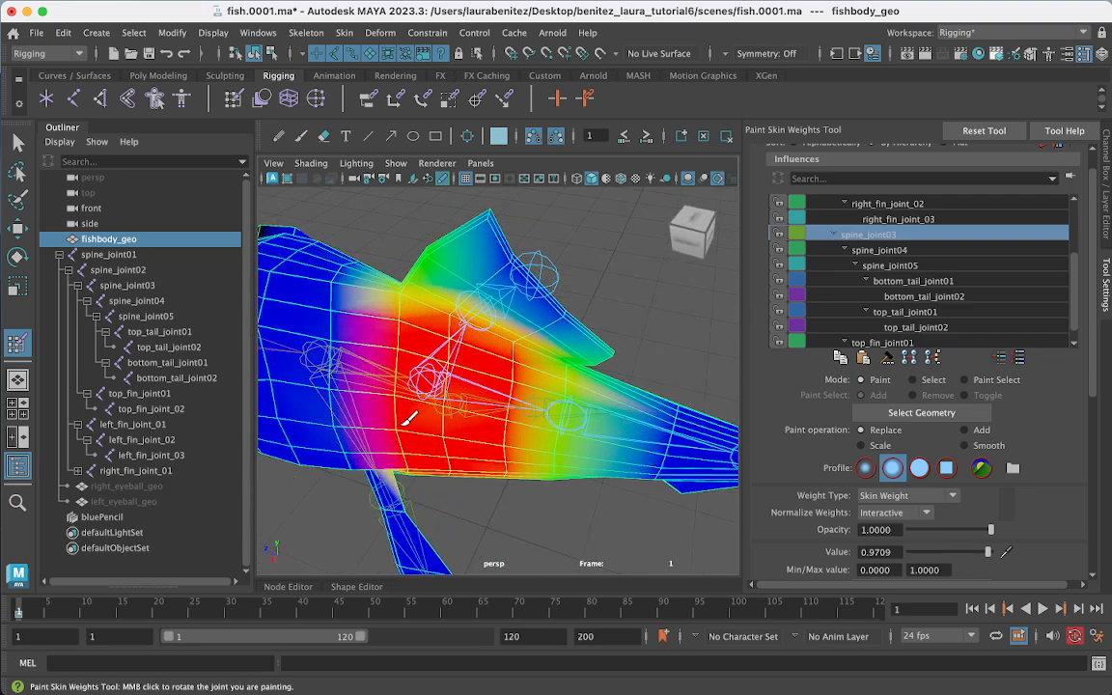
left_click_drag(410, 305, 407, 302)
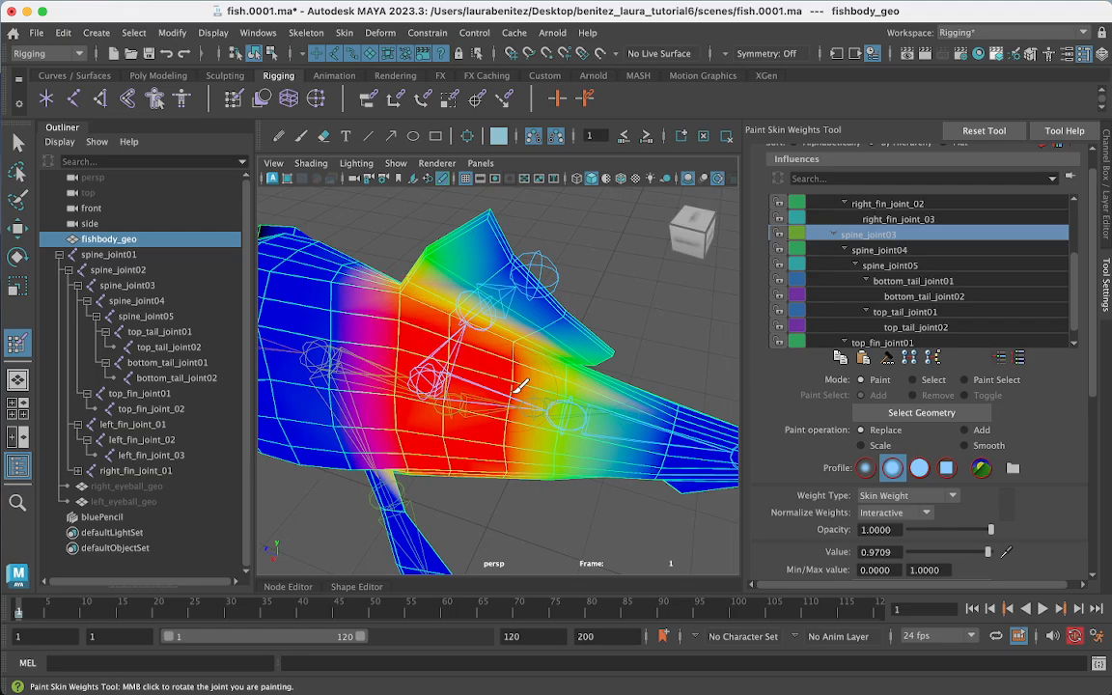
Step: Undo the stroke on the right side and repaint spine_joint03's weight at 0.9709 across the right mid-body and belly
mouse_move(454, 383)
left_mouse_down("alt")
mouse_move(506, 419)
mouse_move(640, 350)
mouse_move(551, 268)
mouse_move(537, 323)
mouse_move(545, 355)
mouse_move(490, 333)
mouse_move(491, 261)
mouse_move(454, 299)
mouse_move(499, 321)
mouse_move(424, 280)
mouse_move(466, 328)
mouse_move(413, 293)
mouse_move(451, 316)
left_mouse_up("alt")
left_click_drag(493, 357, 524, 360, "alt")
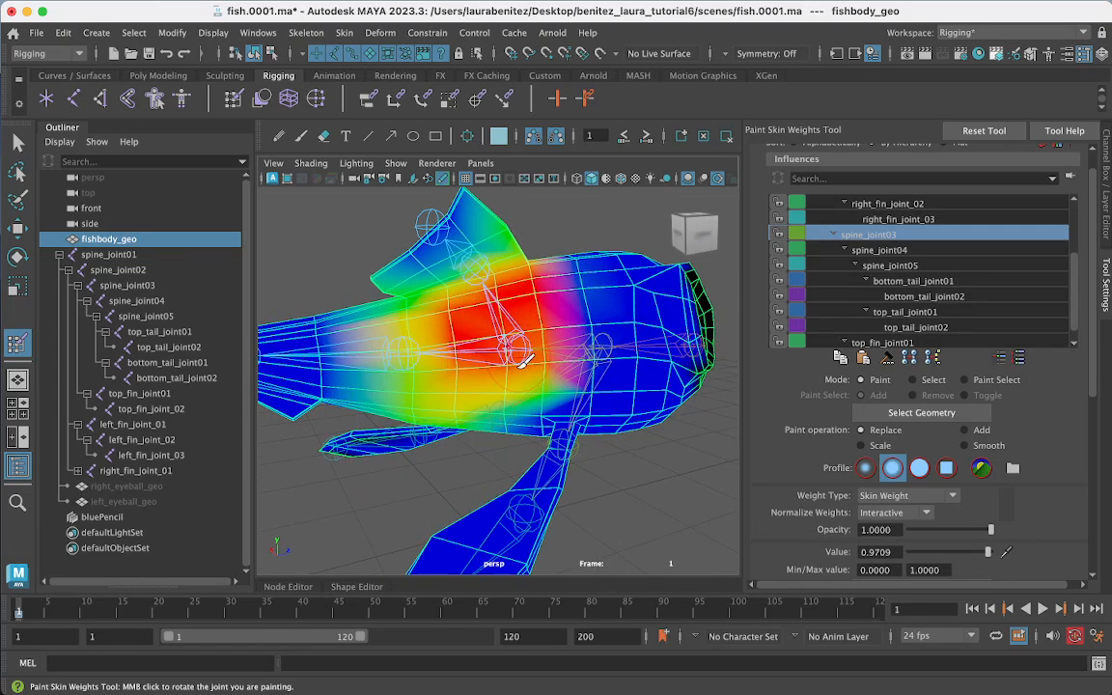
key("ctrl+z")
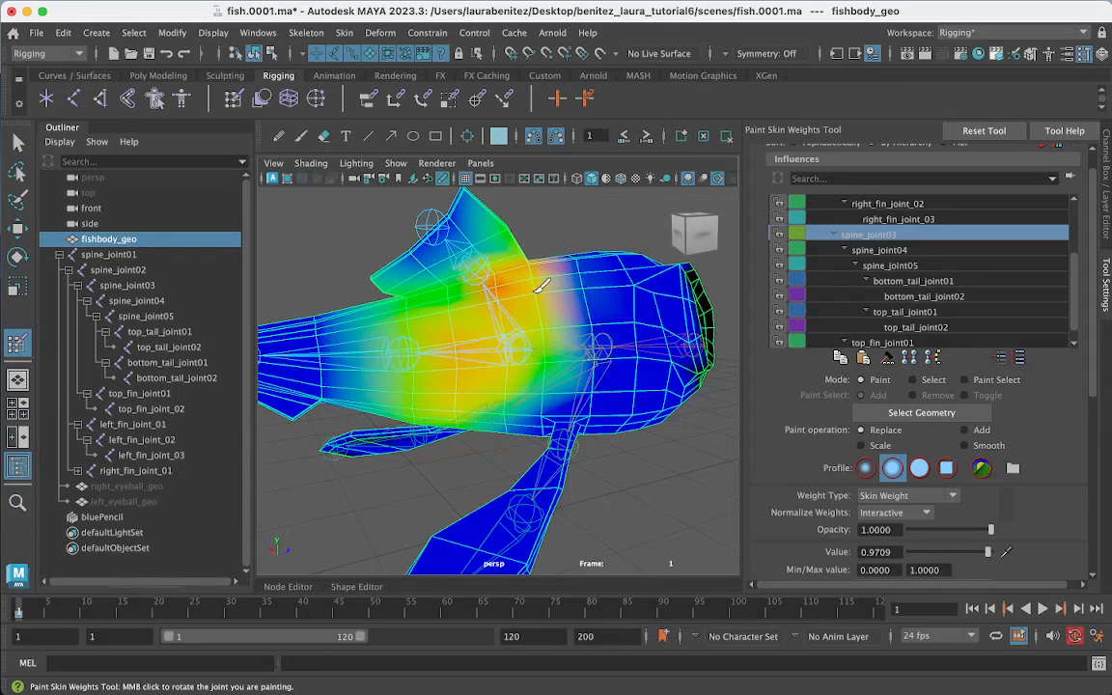
mouse_move(544, 286)
left_mouse_down()
mouse_move(482, 271)
mouse_move(411, 289)
mouse_move(469, 337)
mouse_move(471, 391)
left_mouse_up()
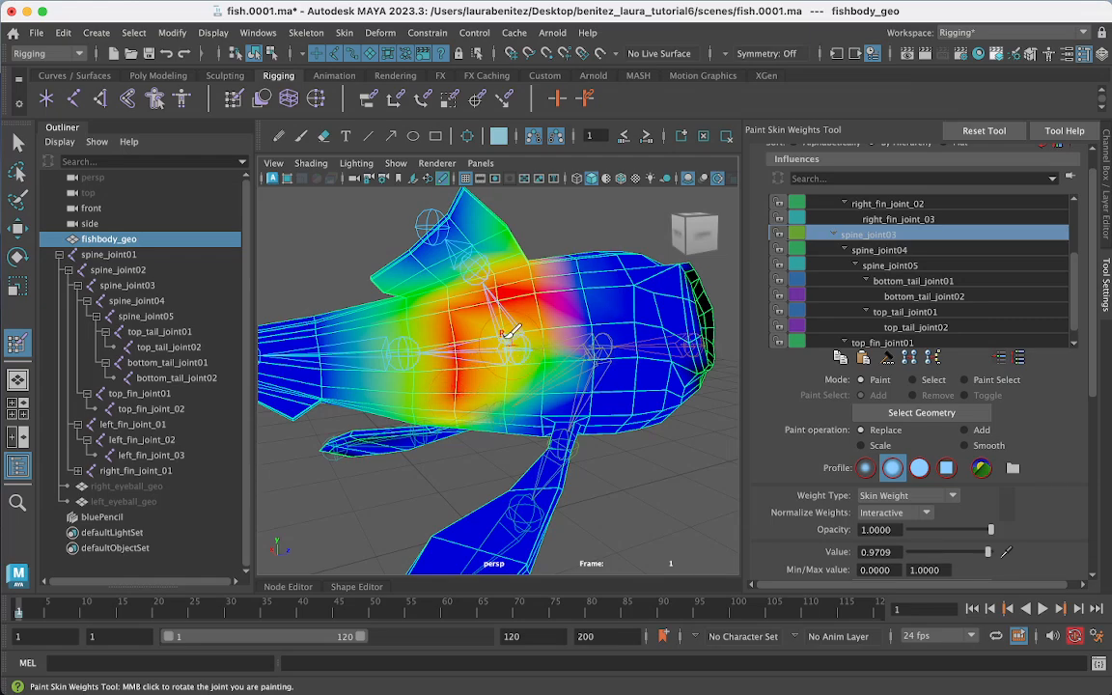
mouse_move(509, 331)
left_mouse_down()
mouse_move(449, 336)
mouse_move(454, 359)
mouse_move(493, 311)
mouse_move(534, 394)
mouse_move(529, 365)
mouse_move(538, 384)
left_mouse_up()
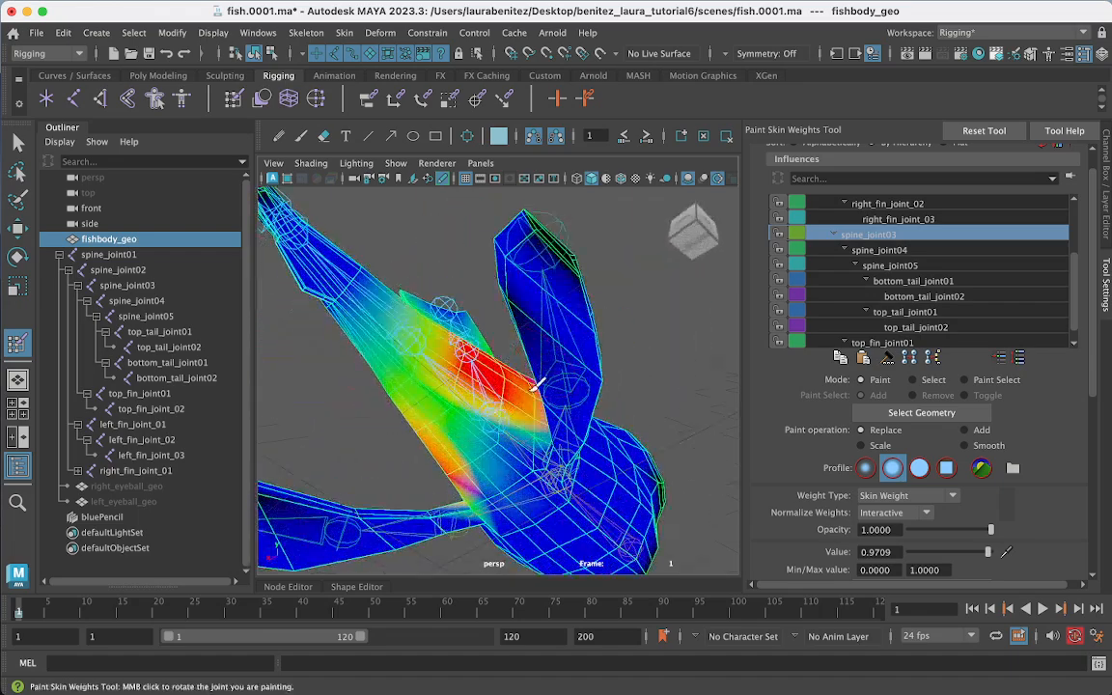
mouse_move(507, 422)
left_mouse_down()
mouse_move(478, 398)
mouse_move(453, 411)
mouse_move(502, 451)
mouse_move(411, 372)
mouse_move(391, 406)
mouse_move(430, 357)
mouse_move(448, 410)
mouse_move(439, 420)
left_mouse_up()
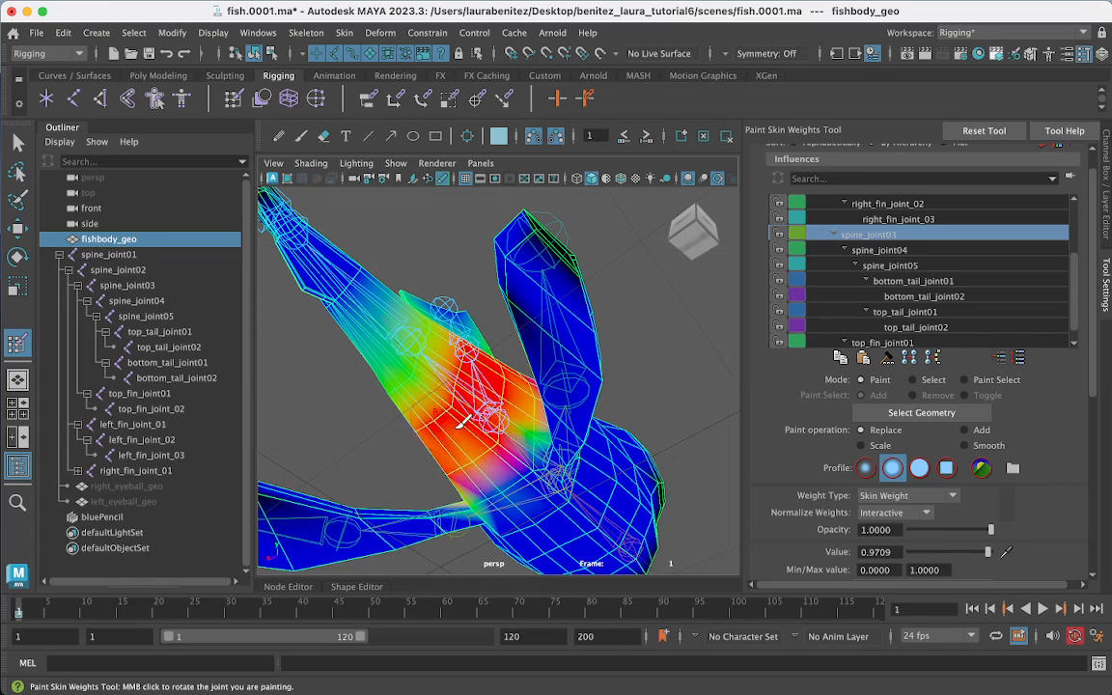
mouse_move(462, 468)
left_mouse_down()
mouse_move(425, 415)
mouse_move(521, 447)
mouse_move(516, 462)
left_mouse_up()
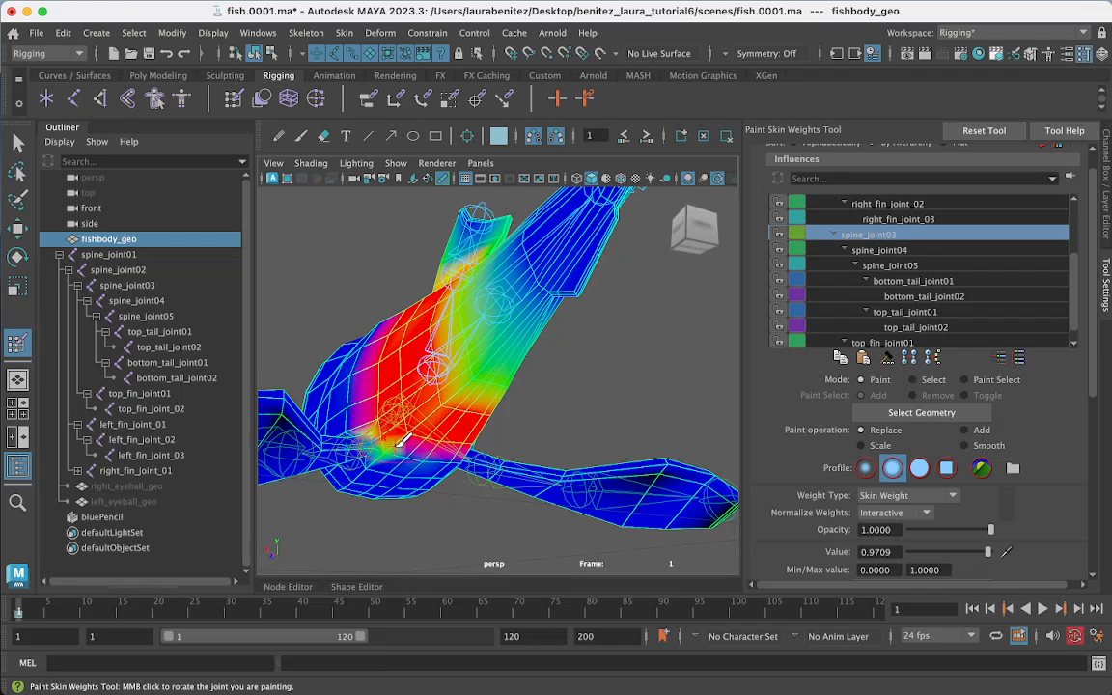
left_click_drag(398, 446, 413, 454)
mouse_move(417, 398)
left_mouse_down("alt")
mouse_move(465, 424)
mouse_move(422, 391)
mouse_move(376, 406)
mouse_move(414, 408)
left_mouse_up("alt")
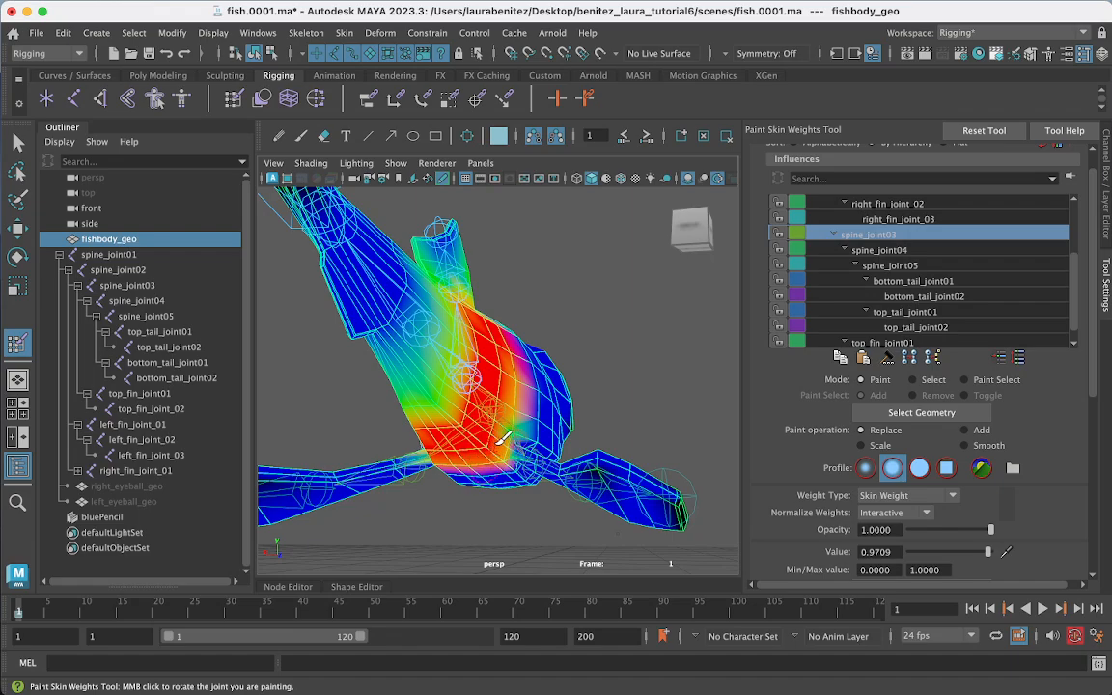
mouse_move(501, 378)
left_mouse_down("alt")
mouse_move(471, 405)
mouse_move(421, 412)
mouse_move(442, 404)
left_mouse_up("alt")
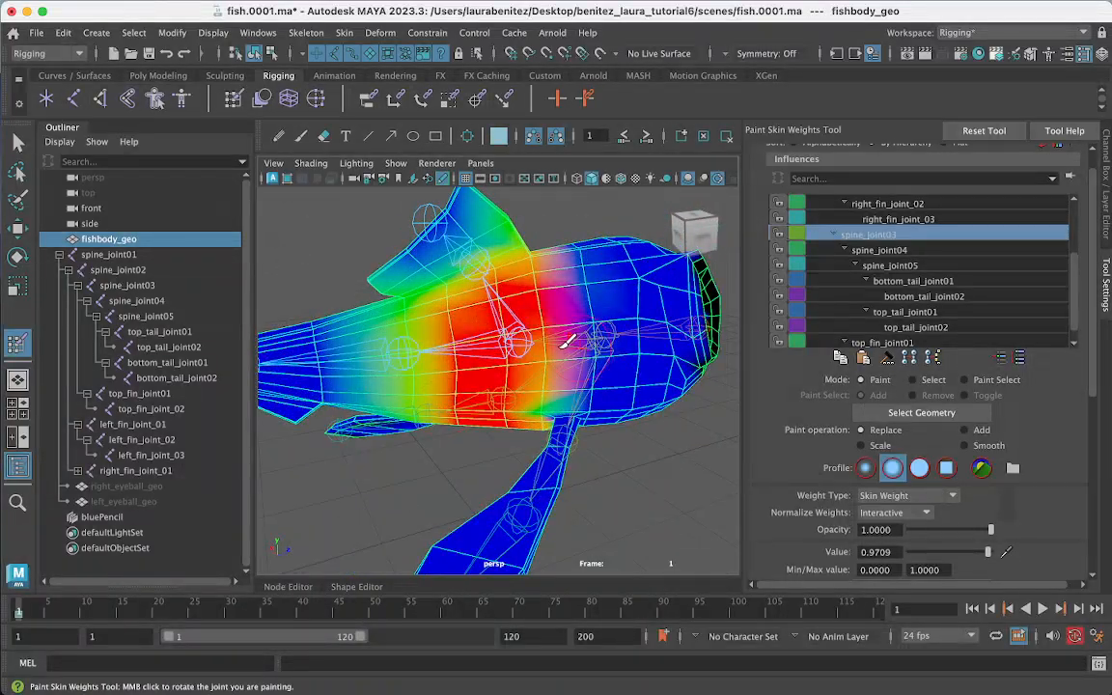
Step: Rotate top_fin_joint01 to test how the top fin and back deform, and undo the rotation
key("q")
left_click(440, 243)
key("e")
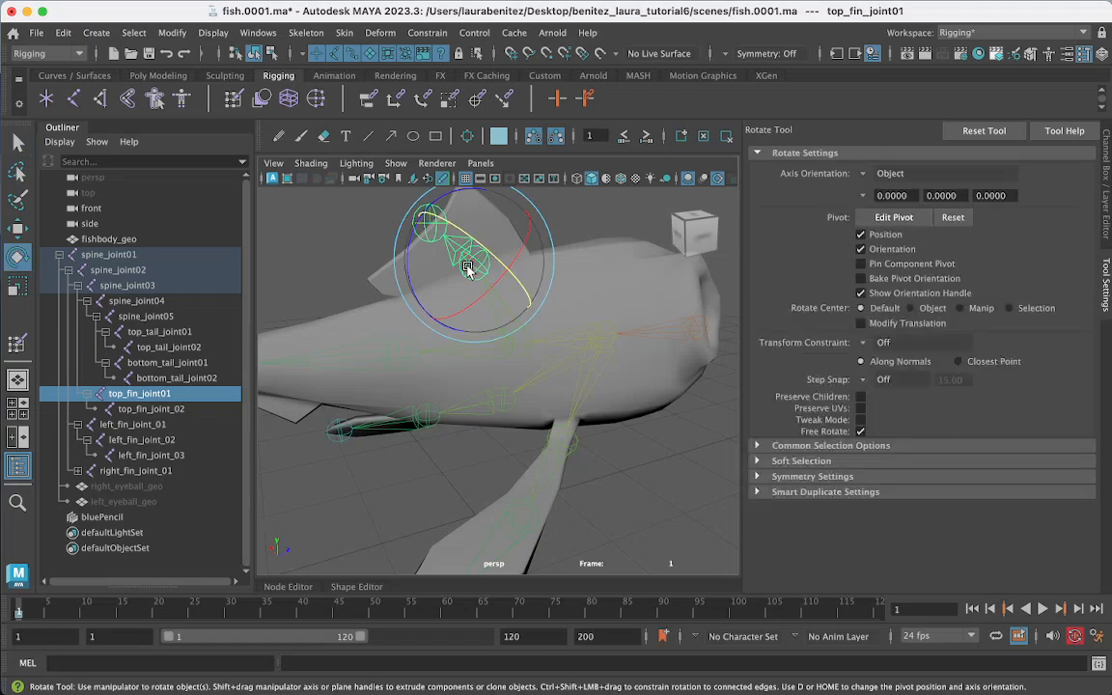
mouse_move(480, 252)
left_mouse_down()
mouse_move(459, 233)
mouse_move(497, 260)
mouse_move(462, 242)
left_mouse_up()
key("z")
left_click_drag(461, 375, 470, 340, "alt")
key("q")
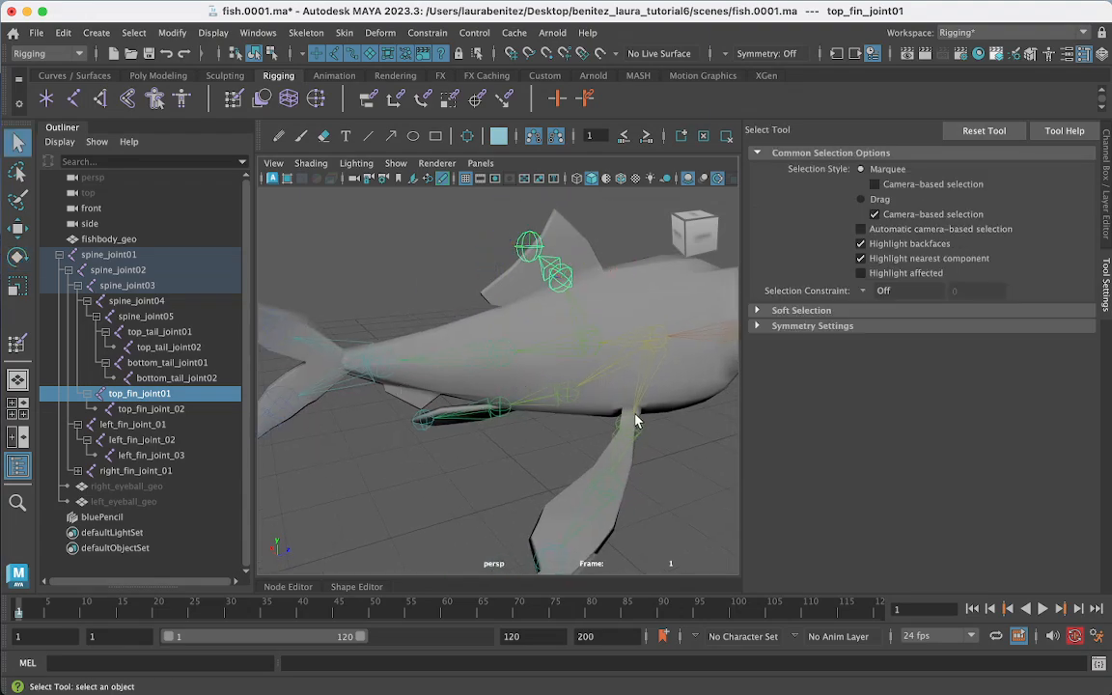
Step: Rotate right_fin_joint_01 to test how the right fin and nearby body deform, and undo the rotation
left_click(635, 429)
left_click(640, 433)
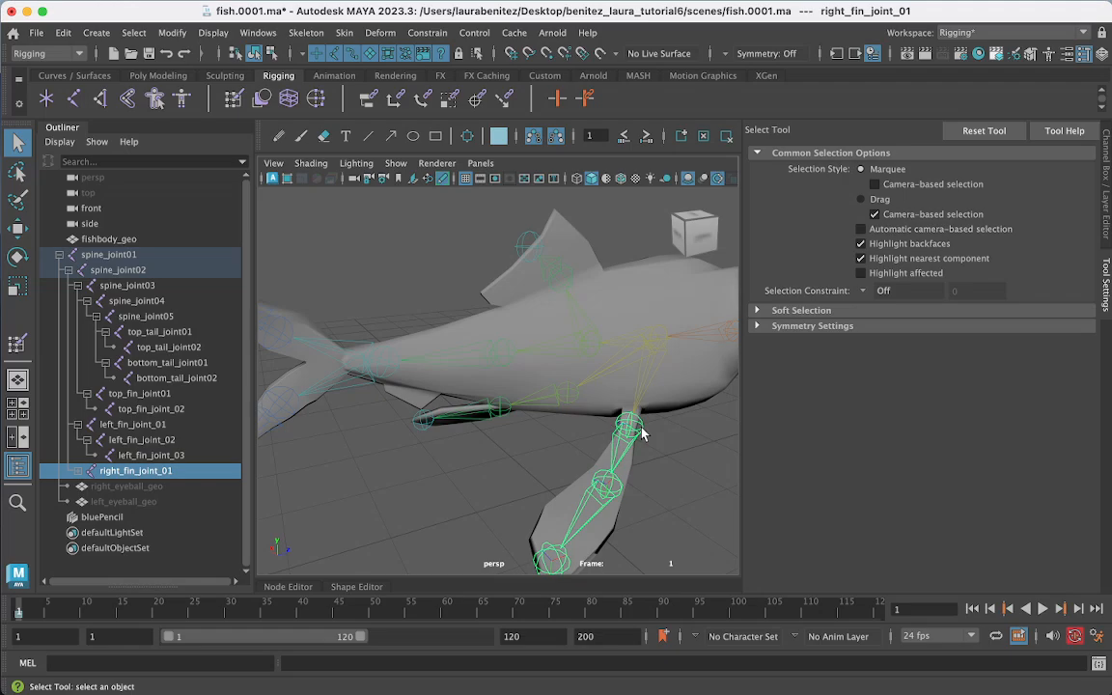
key("e")
left_click_drag(554, 390, 599, 444)
key("super+z")
key("q")
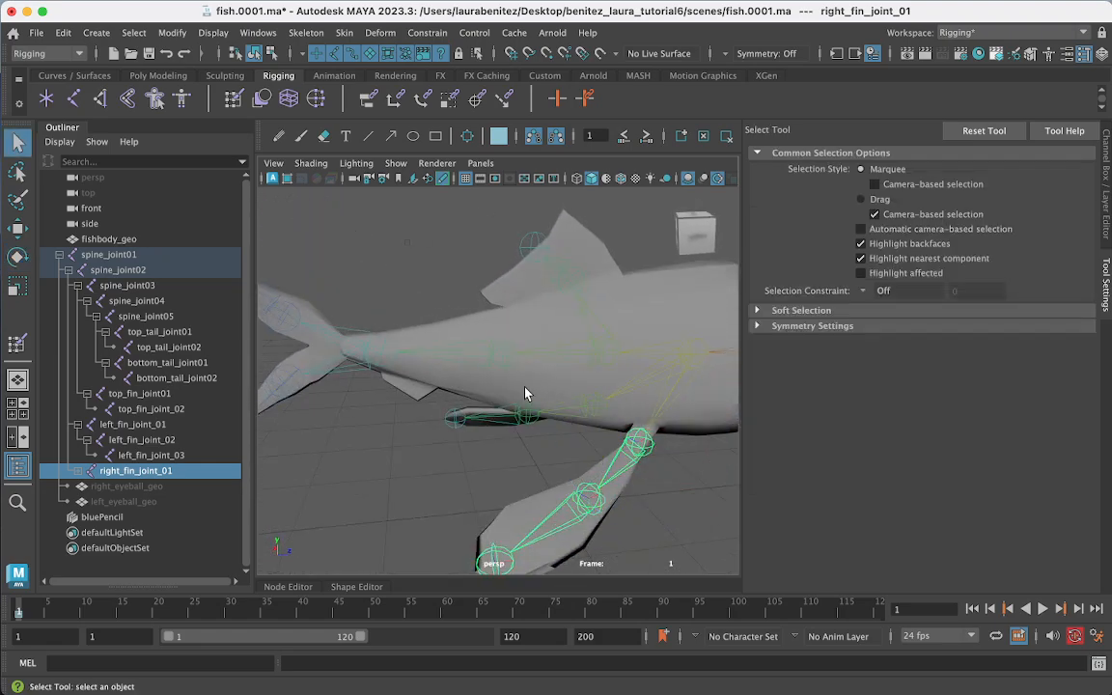
Step: Paint spine_joint04's weight at 0.9709 on both sides of the rear body, just behind the top fin
left_click(500, 353)
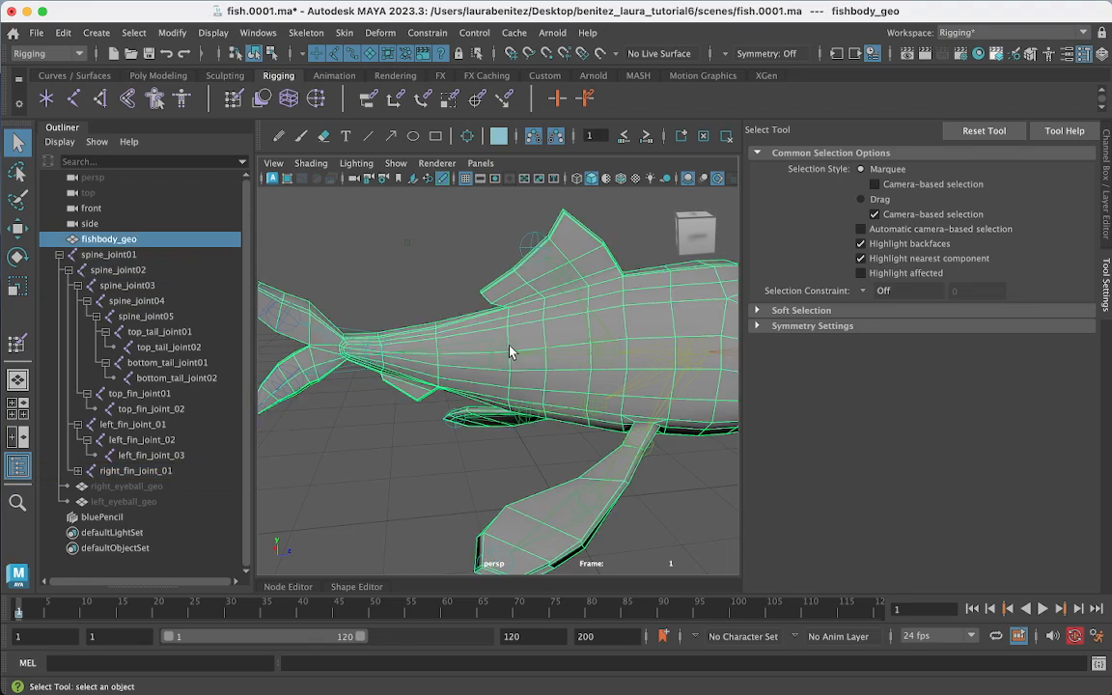
left_click(506, 356)
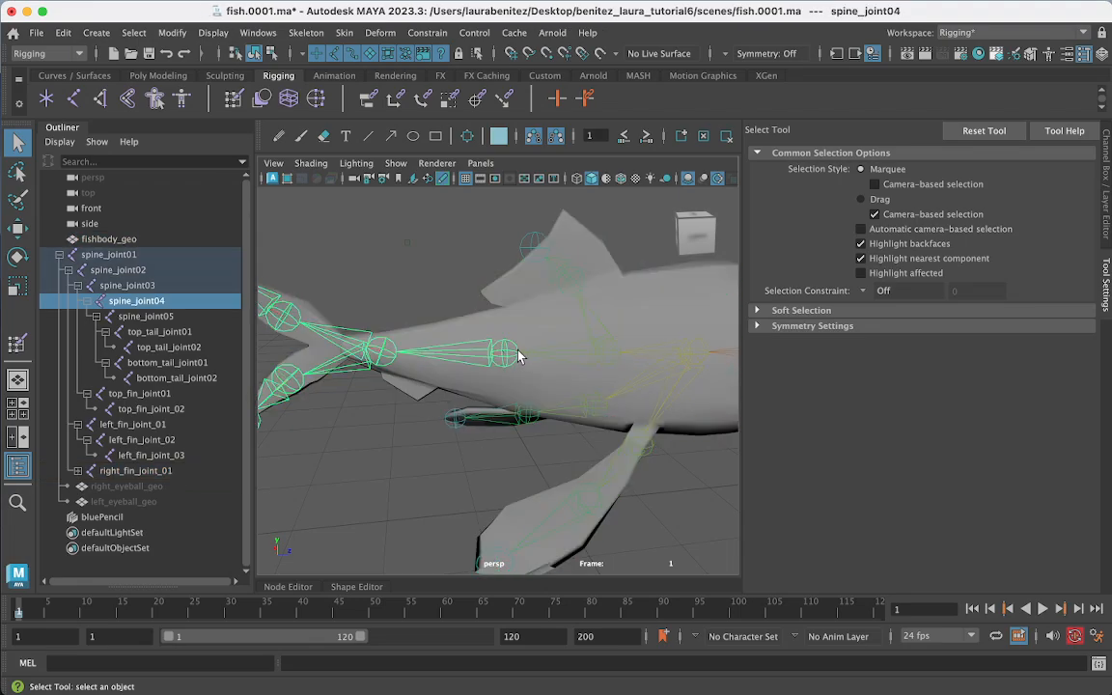
left_click_drag(530, 428, 543, 407, "alt")
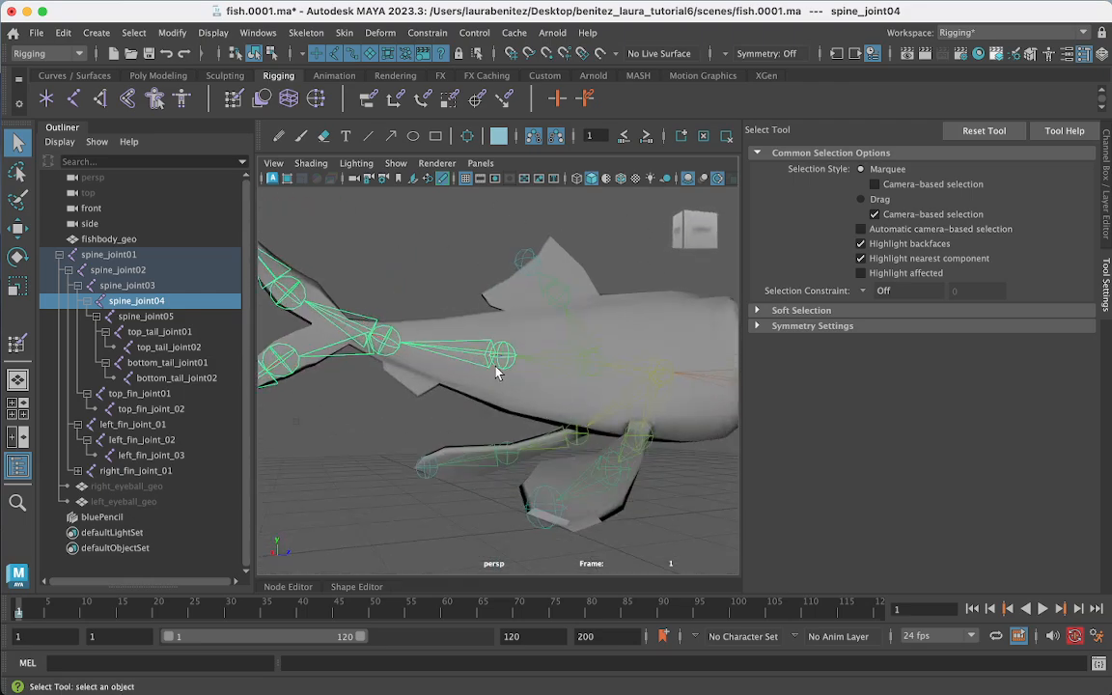
left_click(532, 331)
right_click(526, 329)
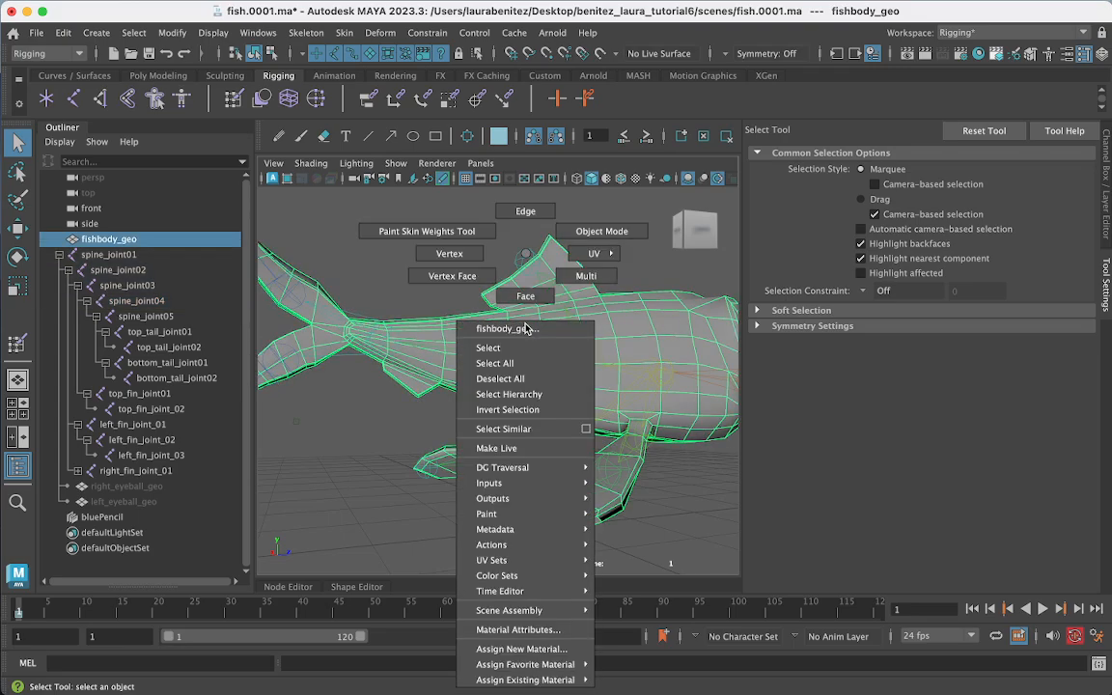
mouse_move(526, 329)
right_mouse_down()
mouse_move(453, 243)
mouse_move(465, 232)
right_mouse_up()
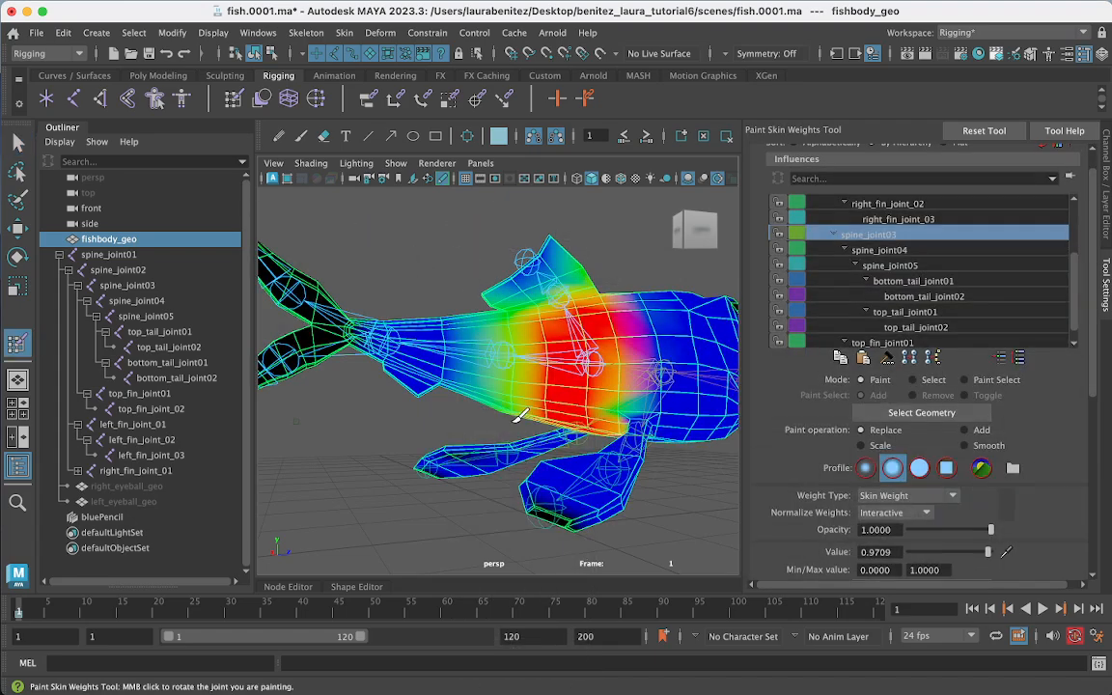
left_click(881, 254)
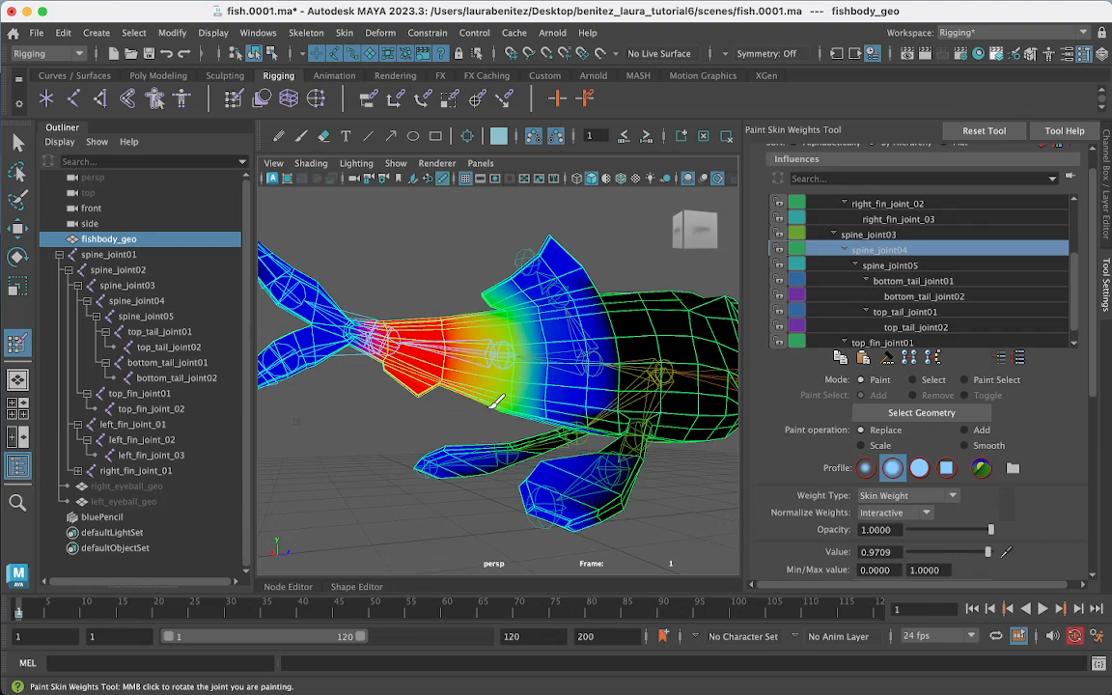
mouse_move(503, 402)
left_mouse_down()
mouse_move(498, 346)
mouse_move(504, 397)
mouse_move(551, 384)
mouse_move(504, 388)
mouse_move(491, 373)
mouse_move(494, 335)
mouse_move(491, 370)
left_mouse_up()
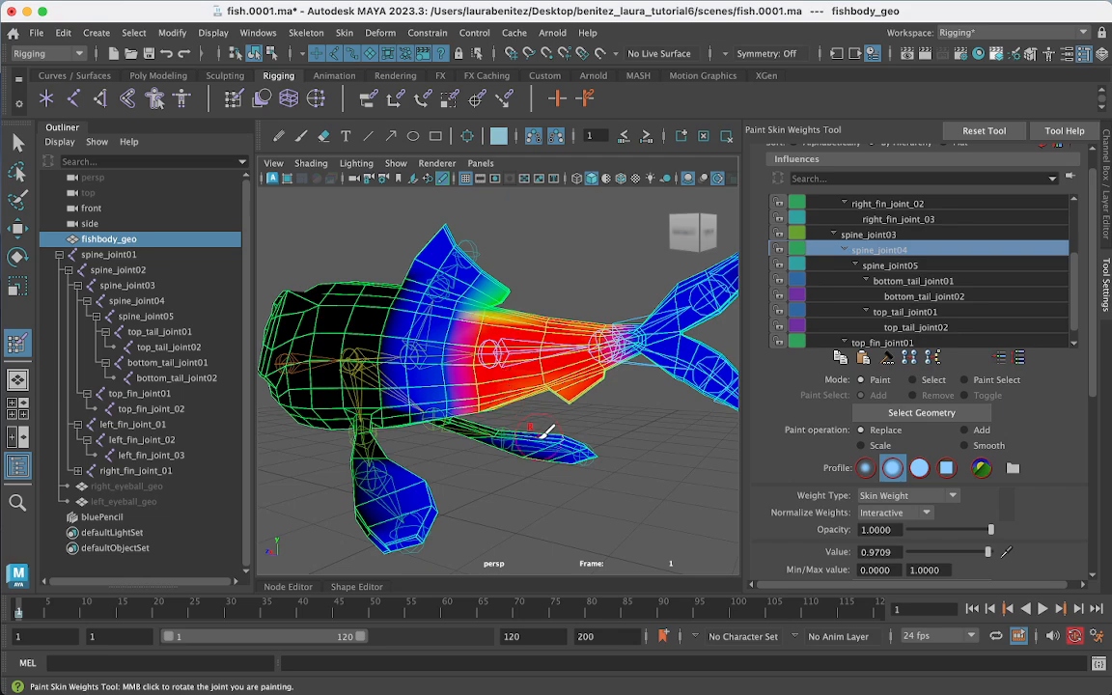
left_click_drag(545, 432, 614, 491, "alt")
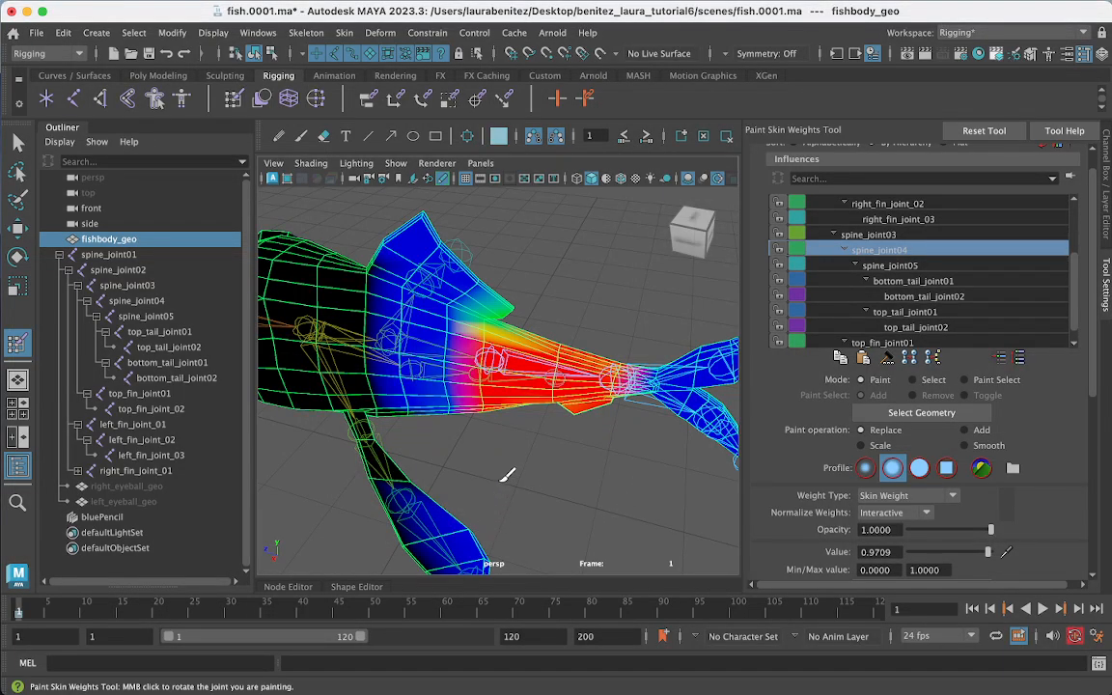
Step: Rotate left_fin_joint_01 and left_fin_joint_02 to test how the left fin deforms, undoing the rotations
key("q")
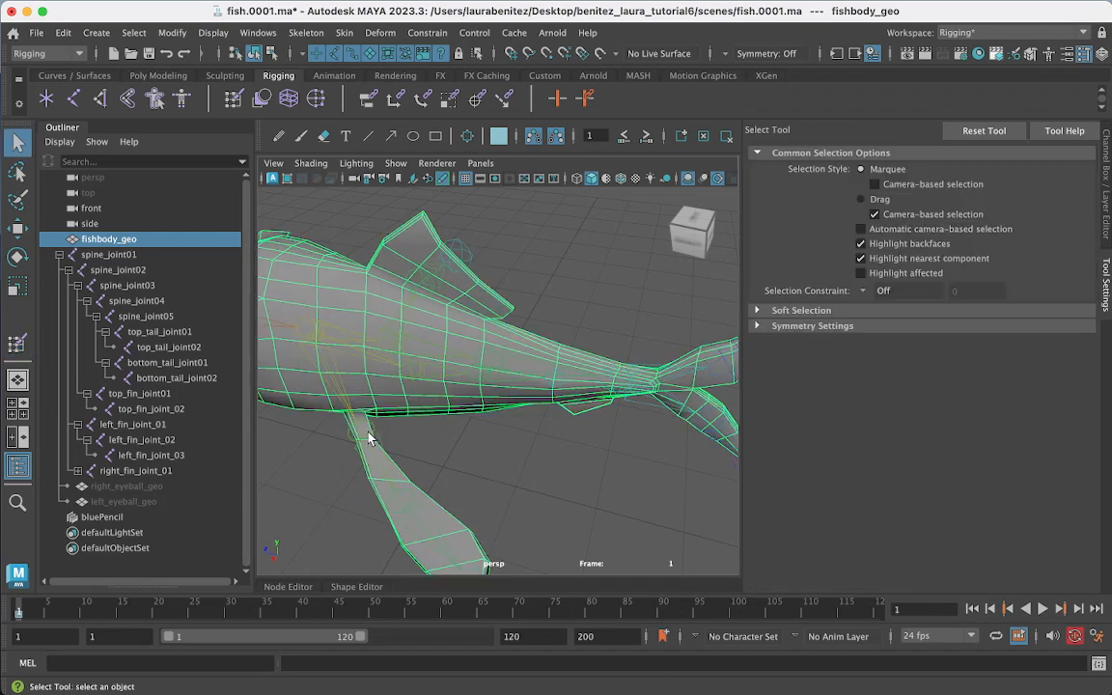
left_click(364, 430)
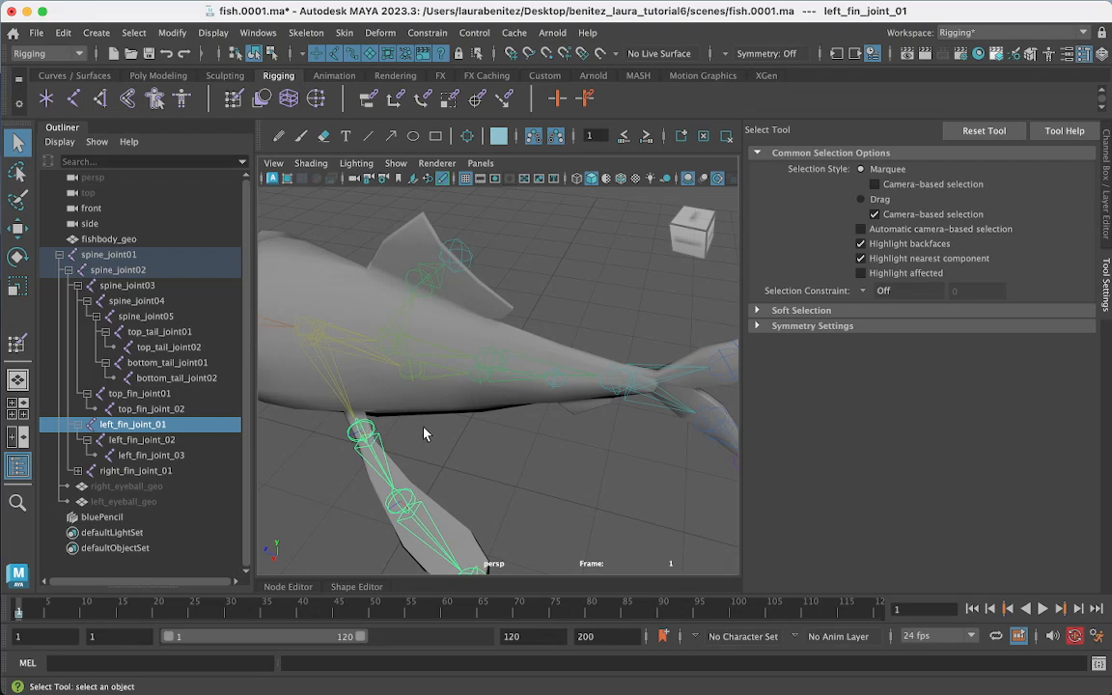
key("e")
left_click_drag(377, 442, 378, 469)
key("q")
left_click(403, 510)
key("e")
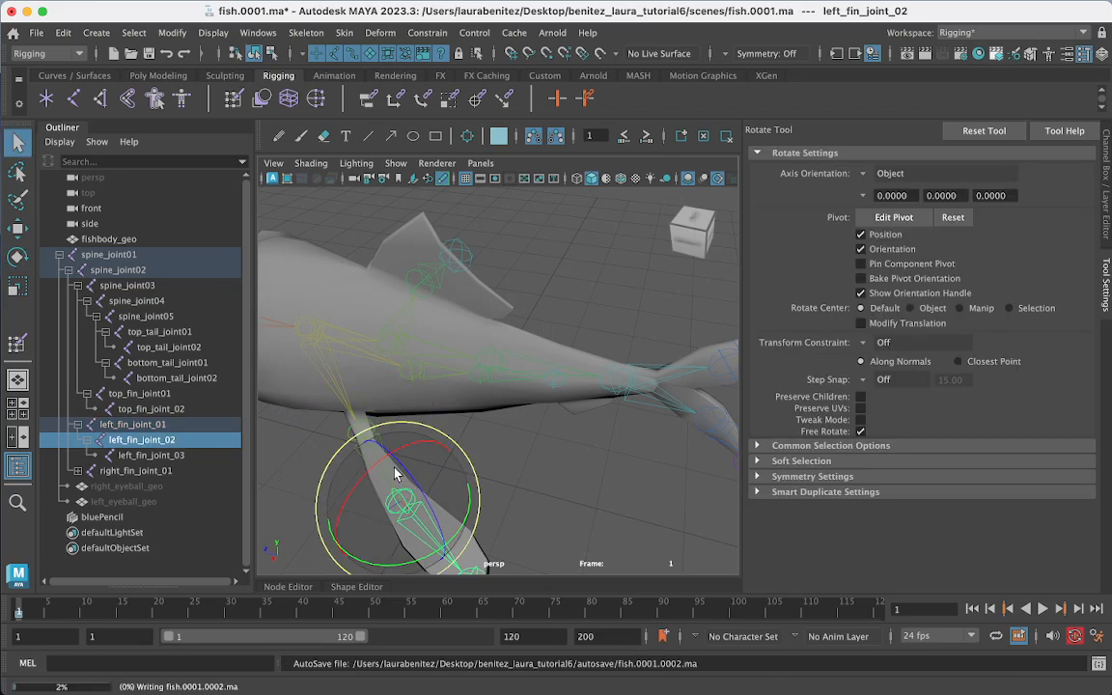
left_click_drag(412, 492, 421, 492)
key("super+z")
Step: Rotate right_fin_joint_01 and right_fin_joint_02 to test how the right fin deforms, undoing the rotations
left_click_drag(526, 456, 453, 444, "alt")
left_click(591, 407)
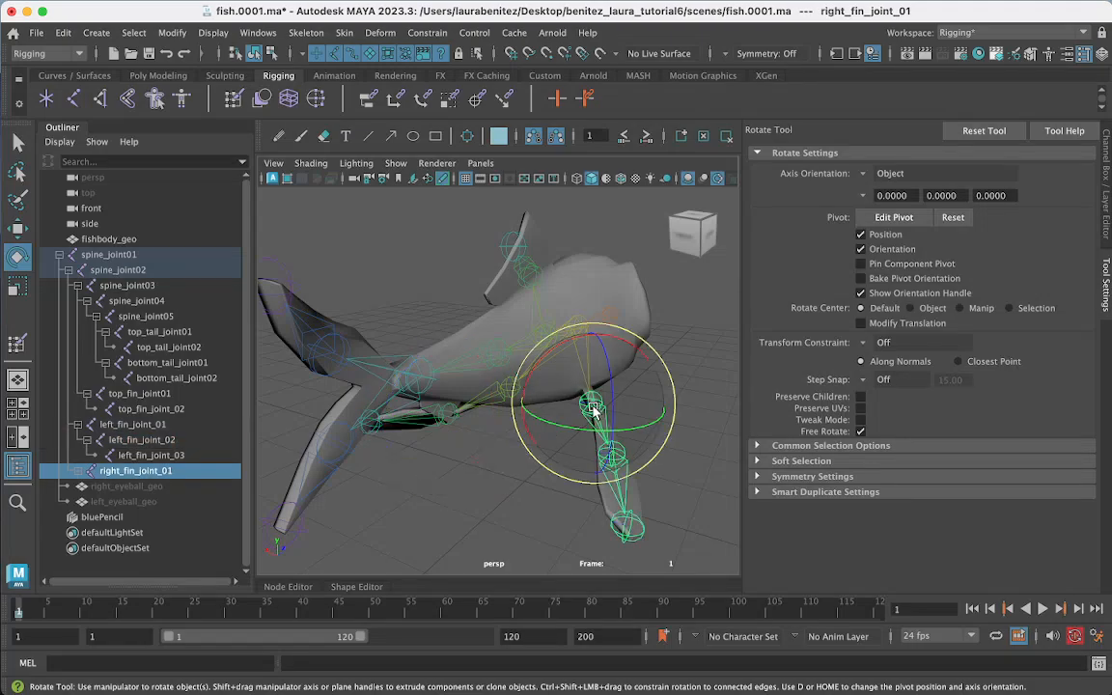
mouse_move(618, 410)
left_mouse_down()
mouse_move(596, 385)
mouse_move(608, 418)
left_mouse_up()
key("super+z")
key("q")
left_click(613, 455)
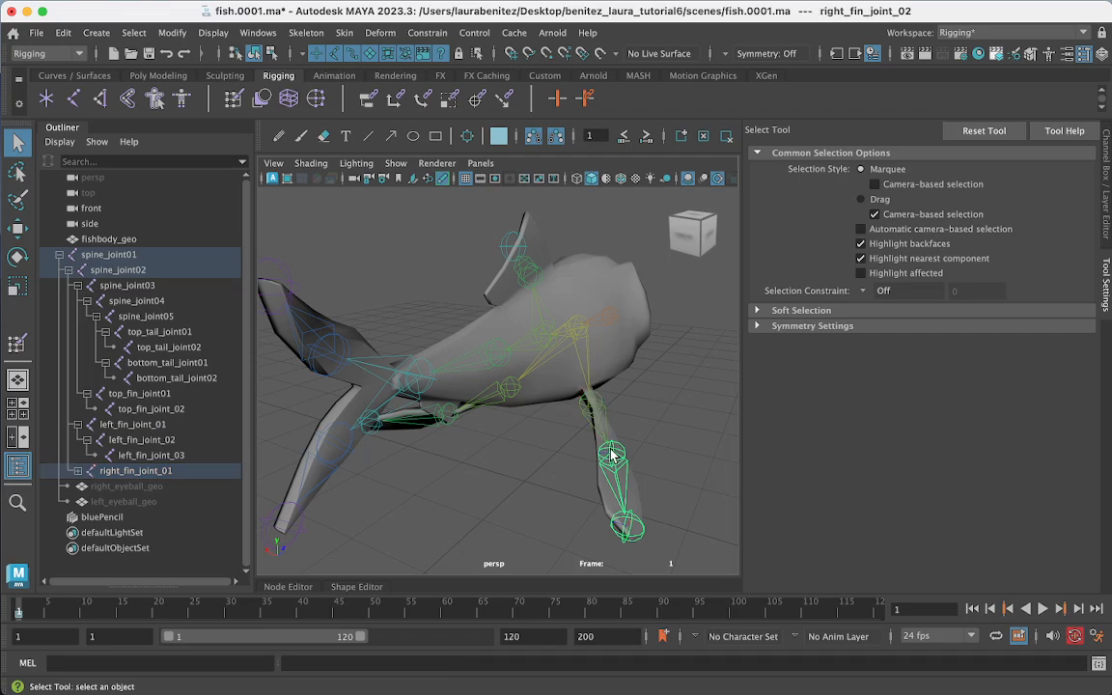
key("e")
mouse_move(622, 428)
left_mouse_down()
mouse_move(623, 416)
mouse_move(623, 443)
left_mouse_up()
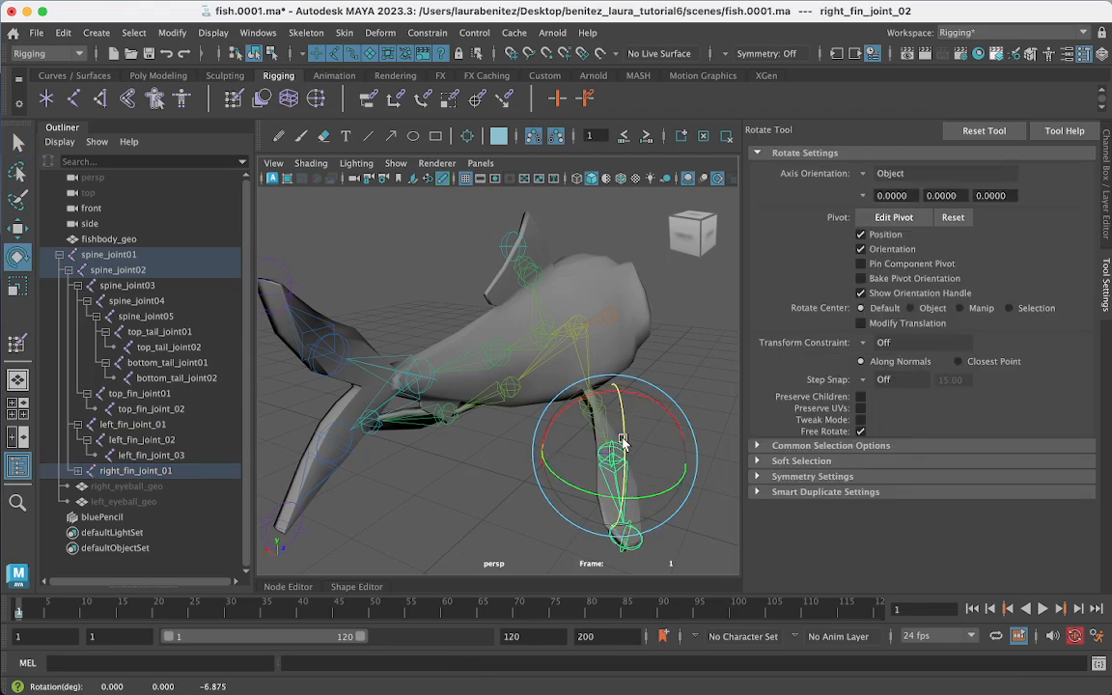
key("super+z")
Step: Rotate spine_joint02 to test how the body behind the head deforms, and undo the rotation
left_click_drag(651, 359, 583, 384, "alt")
left_click_drag(646, 402, 618, 371, "alt")
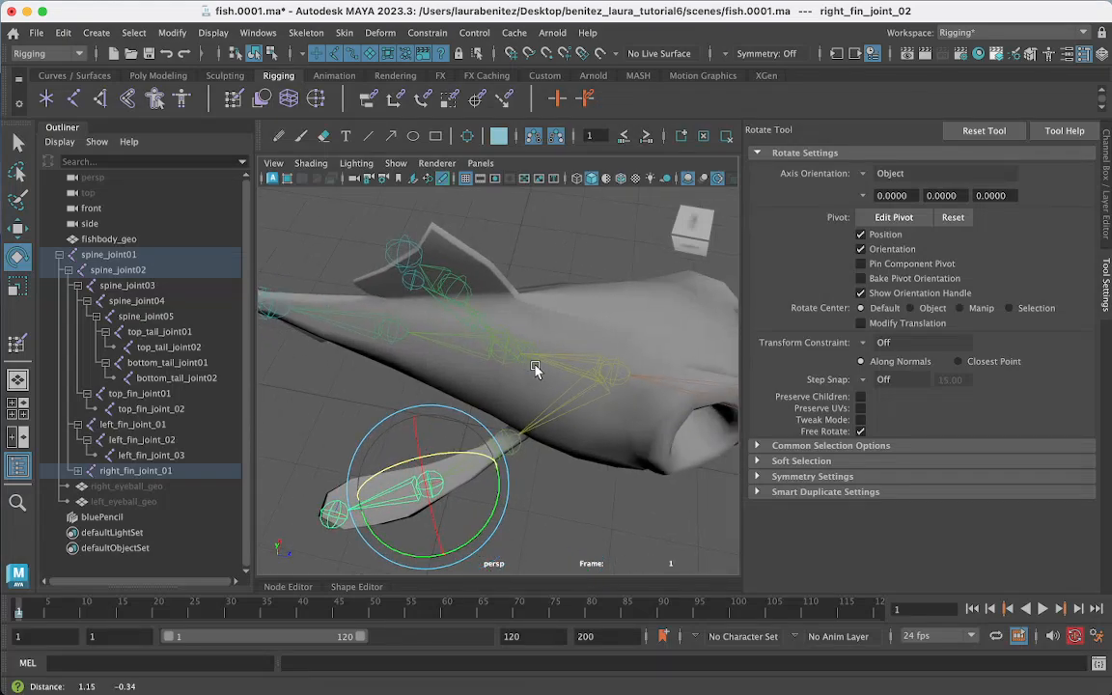
left_click(611, 368)
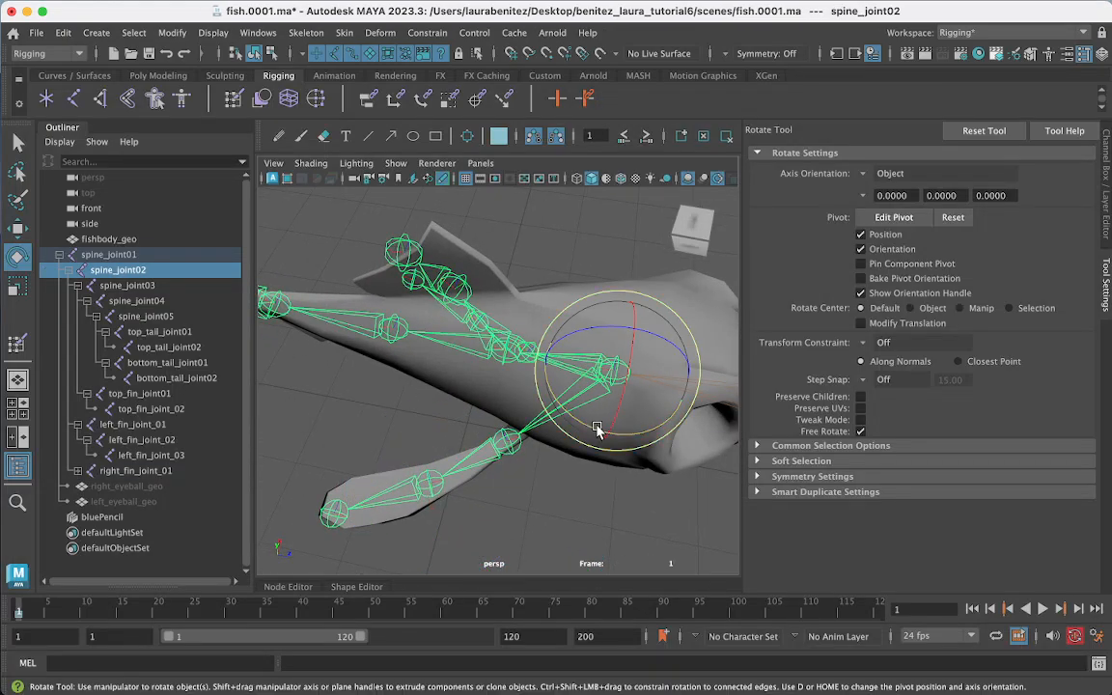
mouse_move(603, 437)
left_mouse_down()
mouse_move(588, 441)
mouse_move(590, 432)
left_mouse_up()
left_click_drag(621, 425, 769, 444)
key("super+z")
key("q")
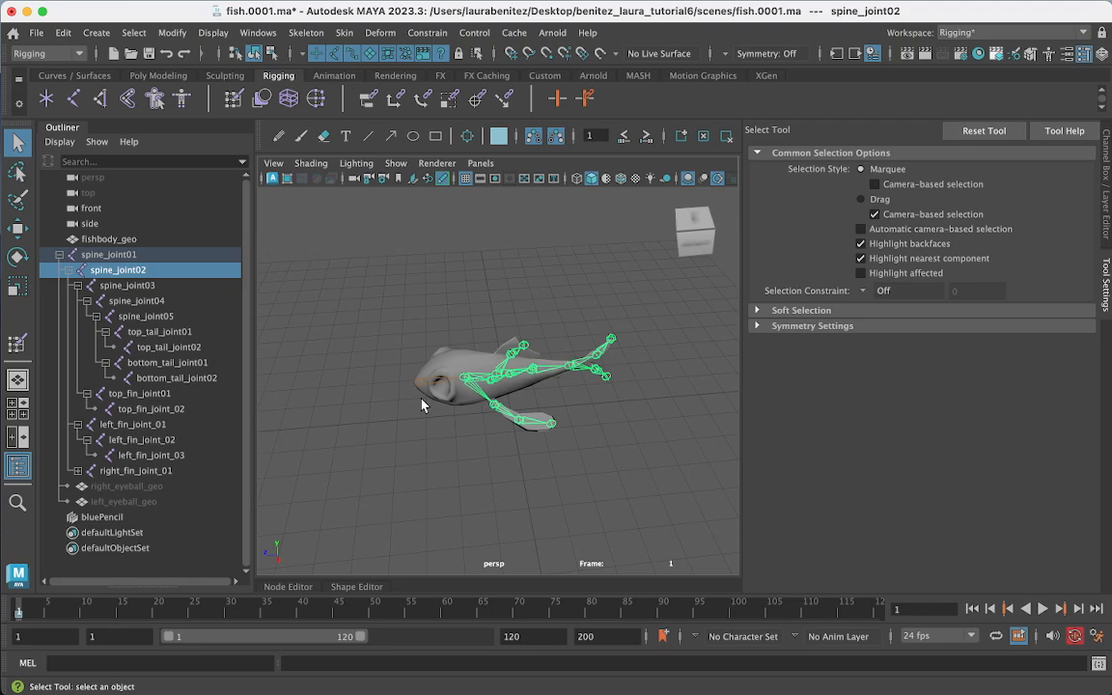
Step: Select the whole joint chain from its root, spine_joint01, at the fish's head
left_click(493, 381)
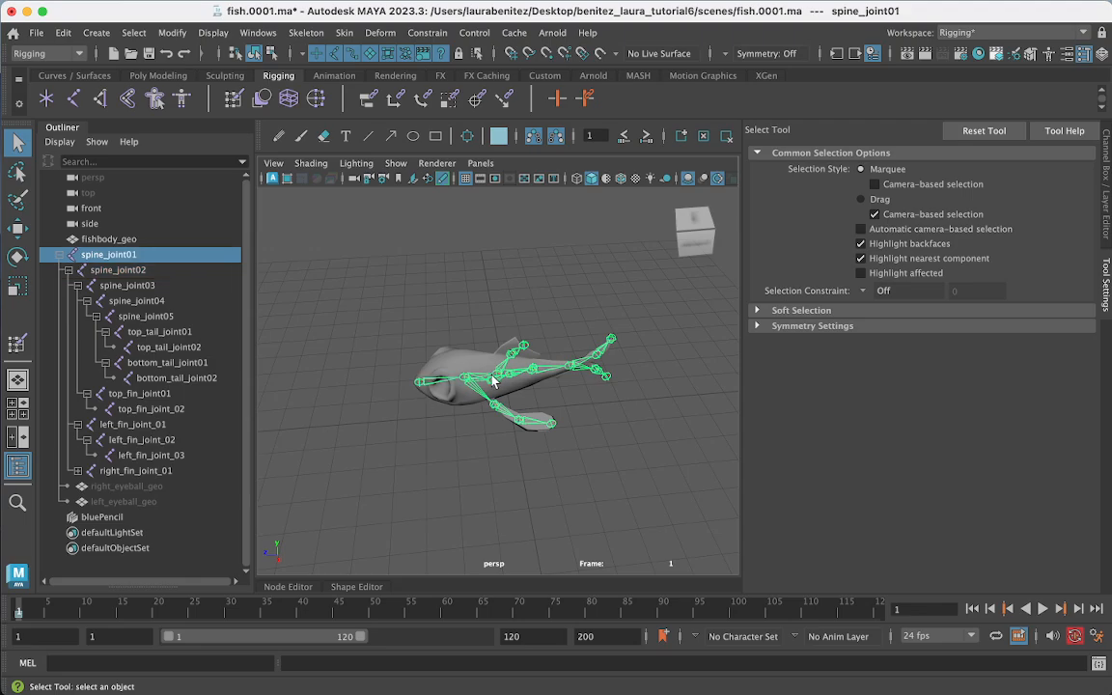
Step: Collapse the spine_joint01 hierarchy, then create a NURBS circle and scale it uniformly to about 1.915
left_click(60, 255)
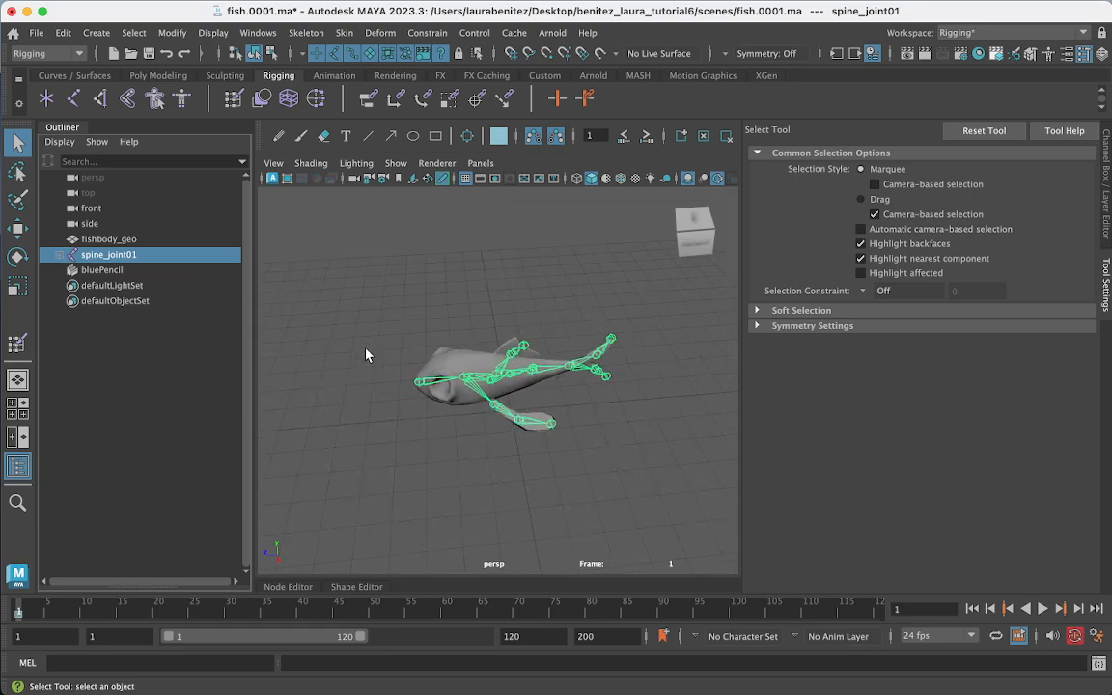
scroll(366, 356, "up", 5)
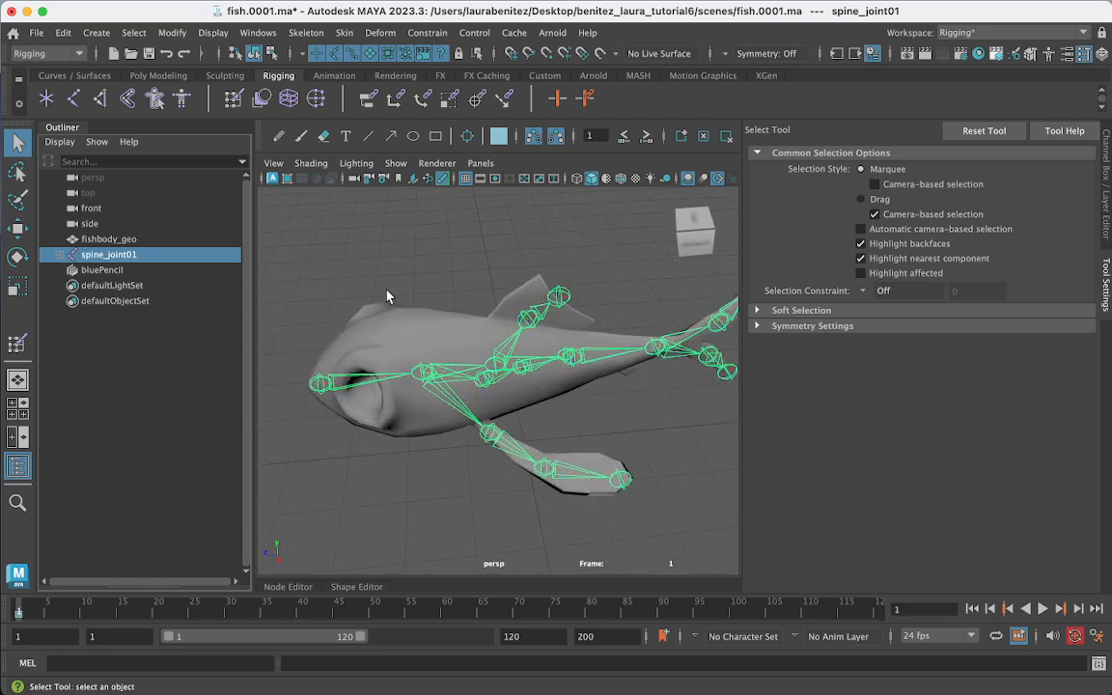
left_click(59, 75)
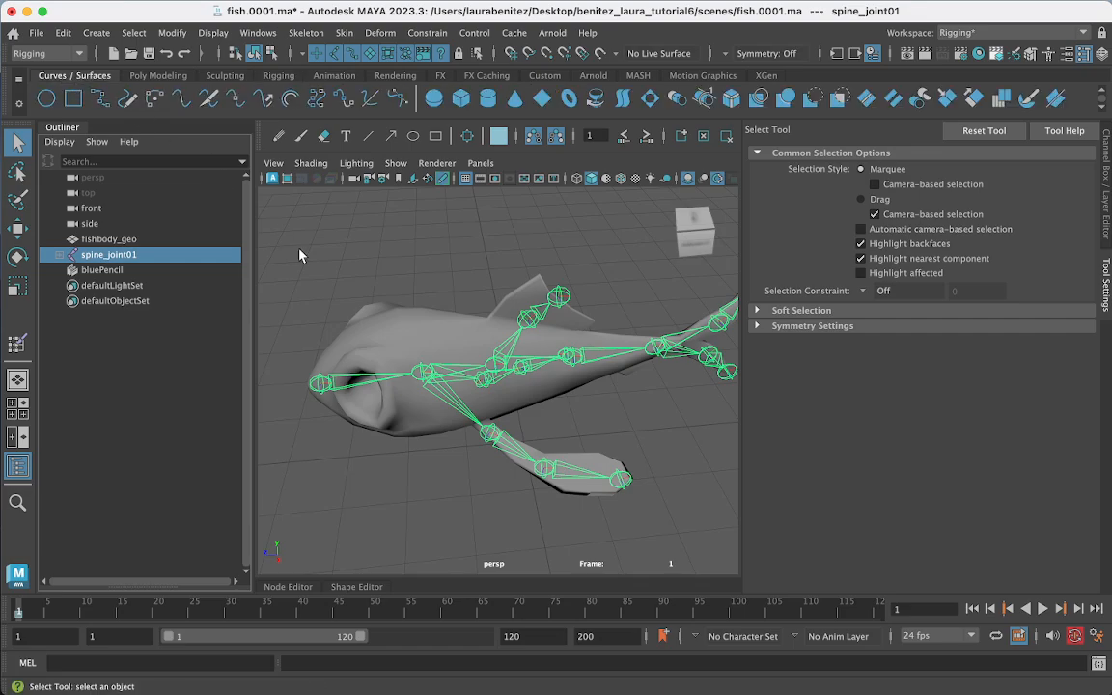
scroll(513, 486, "down", 5)
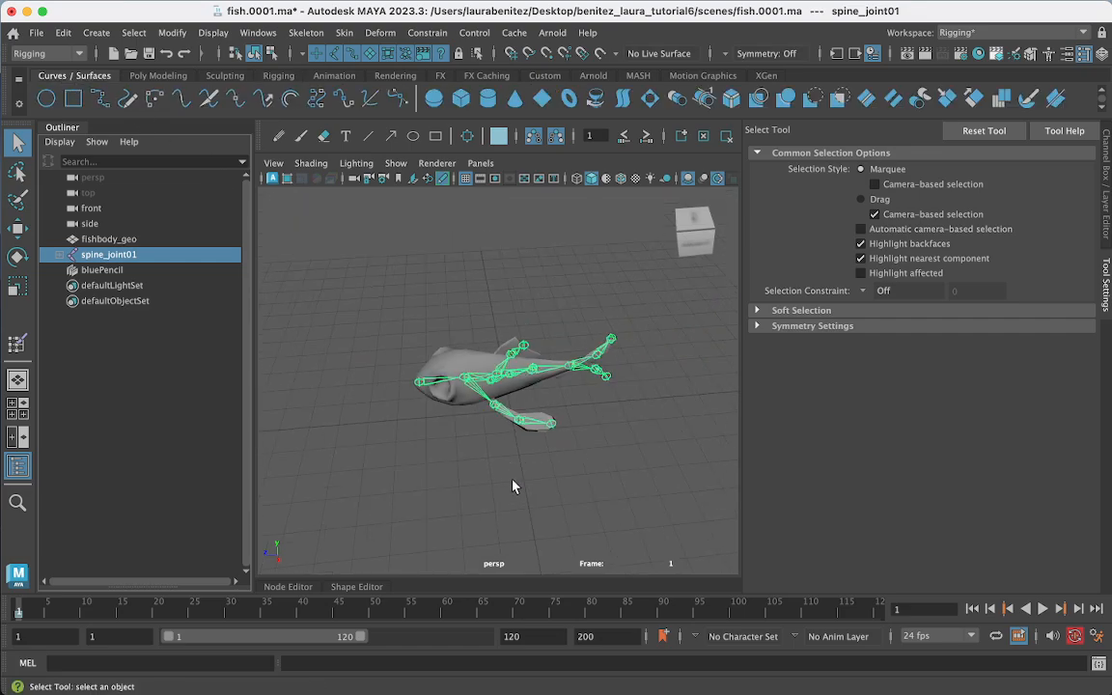
key("r")
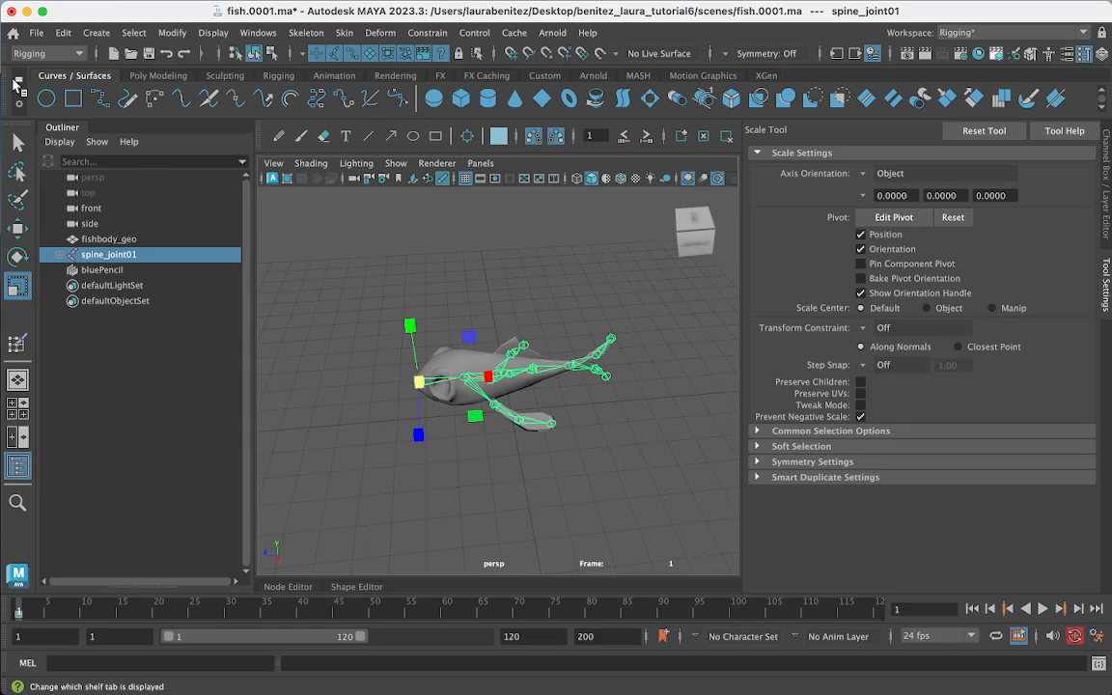
left_click(45, 98)
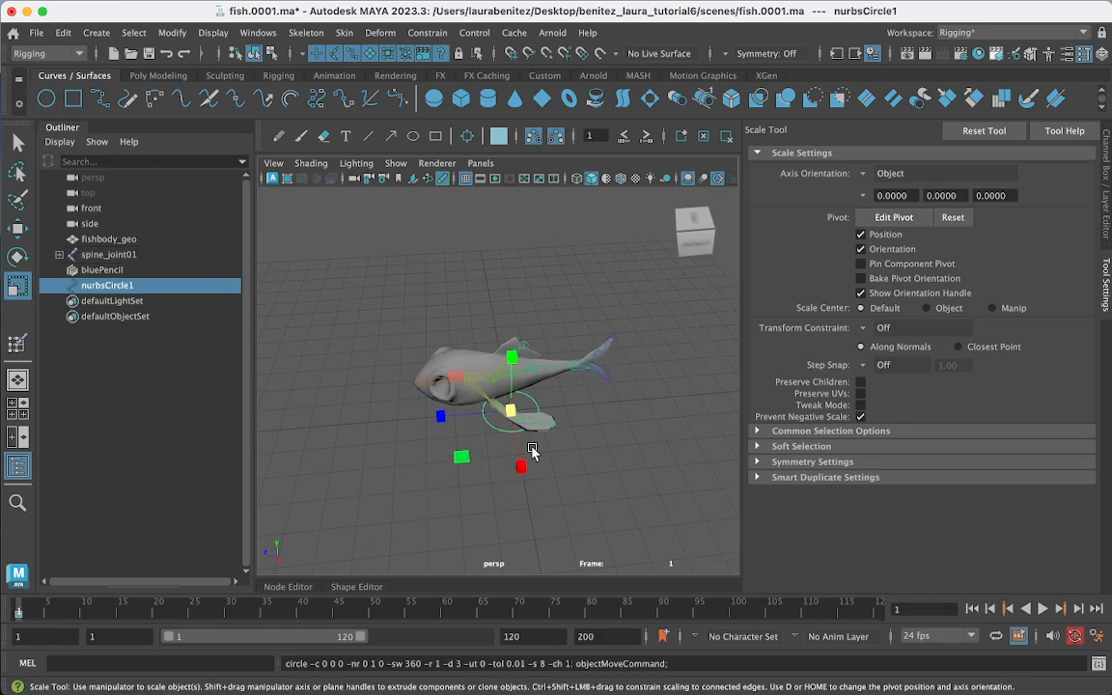
left_click_drag(515, 417, 556, 427)
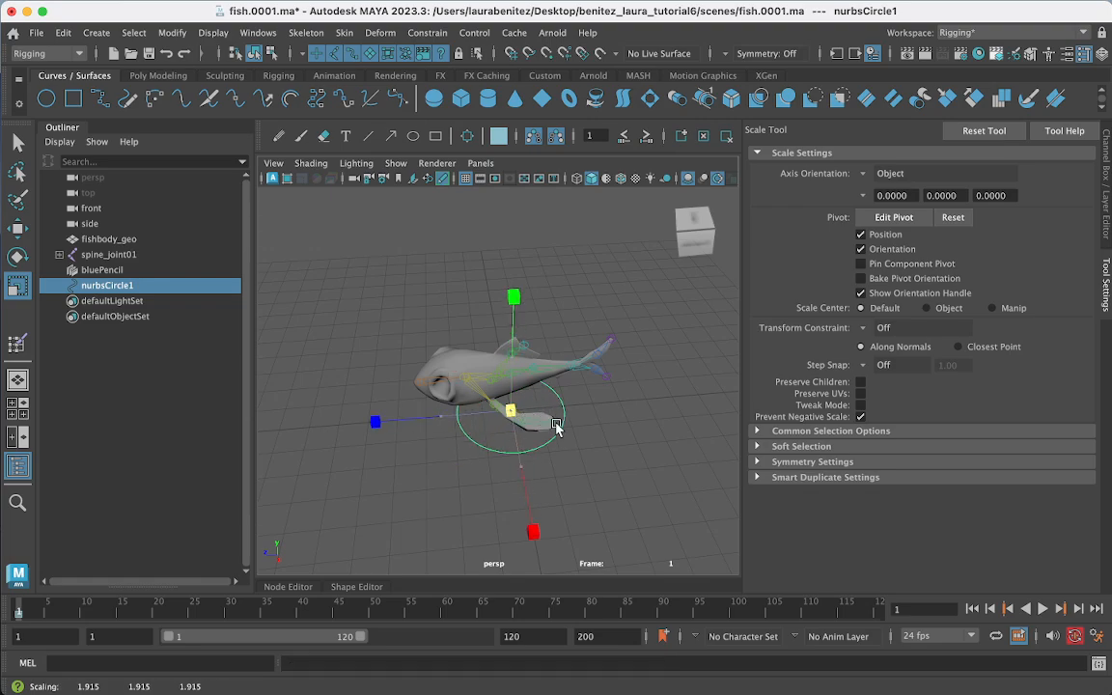
Step: Rotate the NURBS circle upright by setting its Rotate X to 90
key("e")
left_click_drag(546, 376, 454, 382)
left_click(1106, 202)
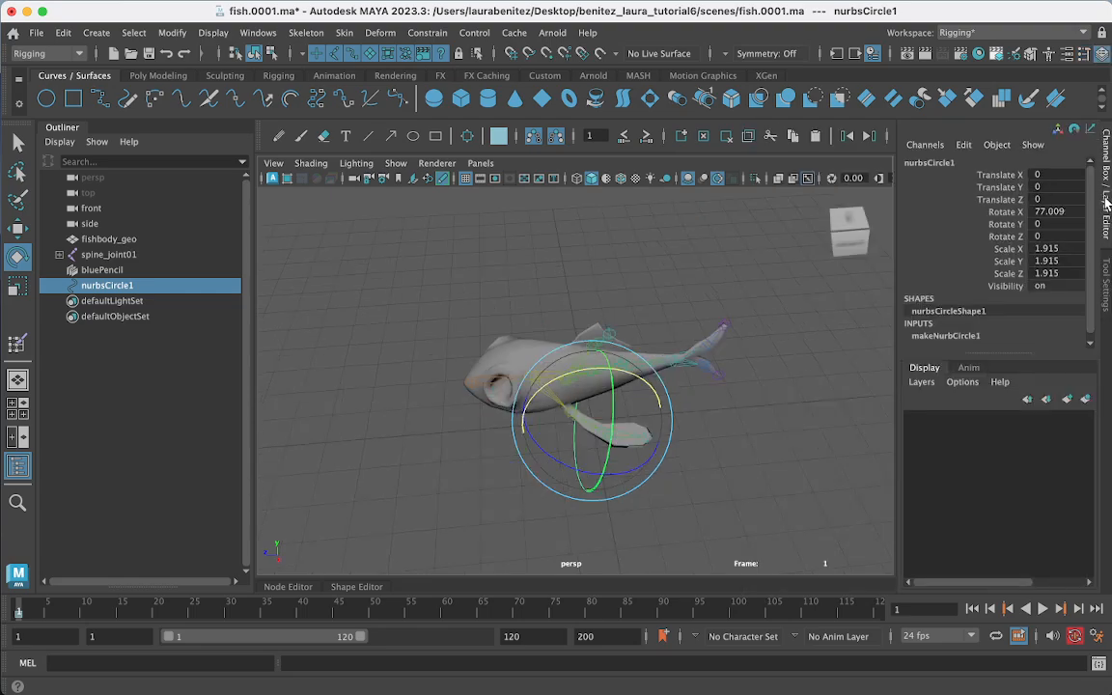
double_click(1054, 212)
type("90")
key("Return")
Step: Snap the circle's centre onto the first spine joint at the fish's nose
key("w")
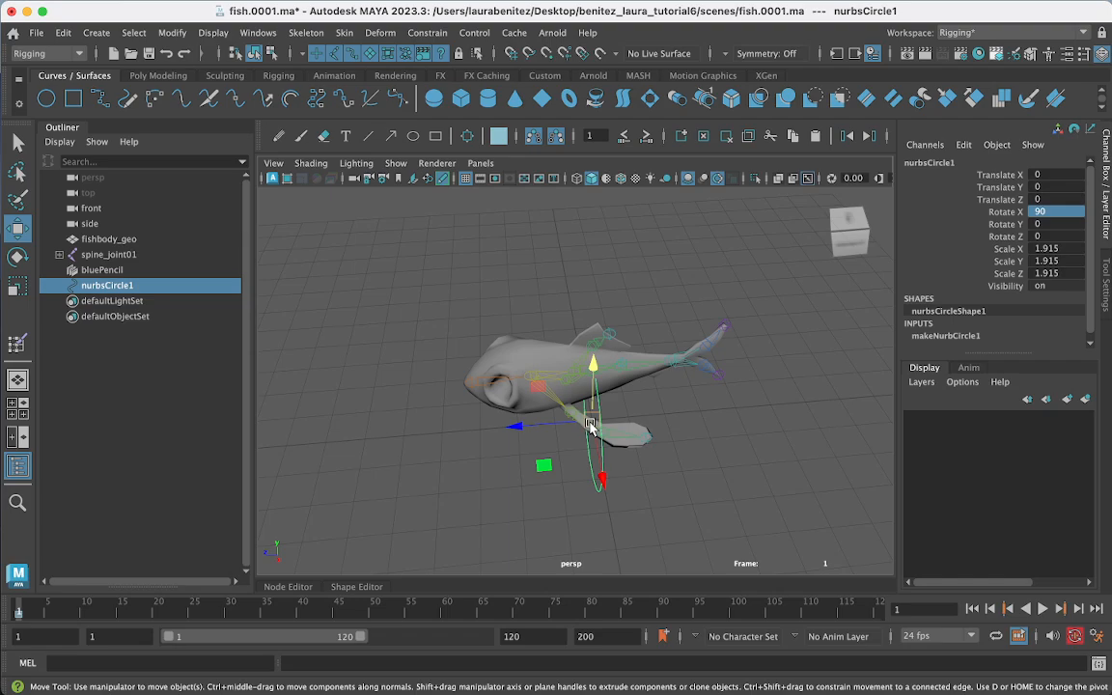
scroll(638, 435, "down", 1)
scroll(640, 442, "up", 5)
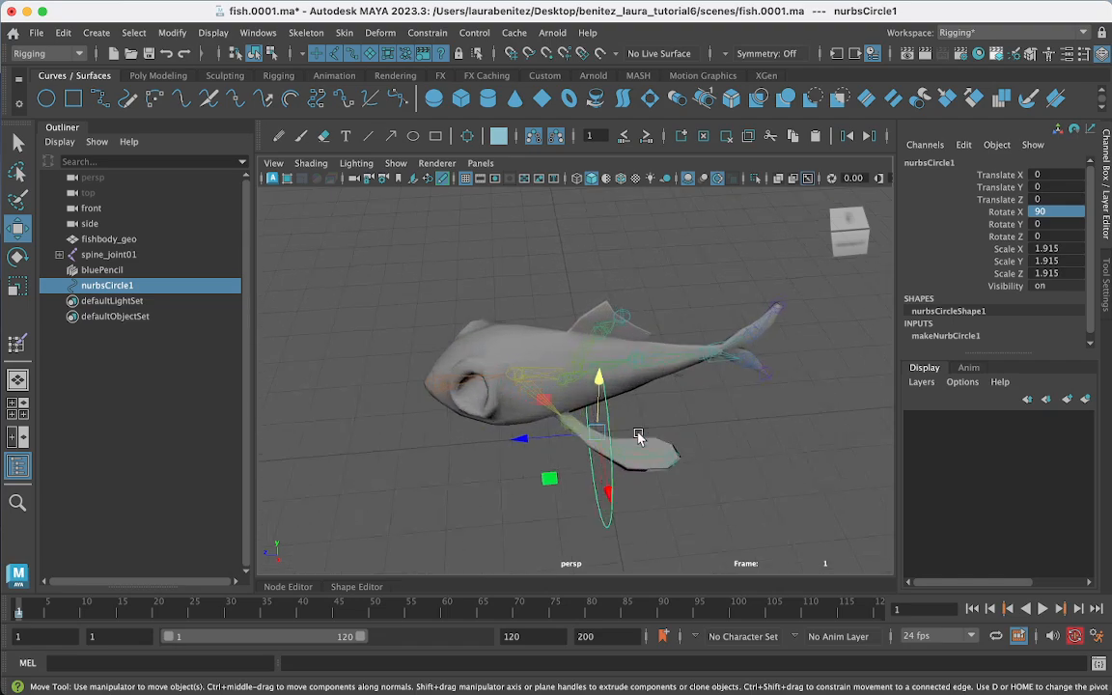
left_click_drag(763, 443, 588, 467, "alt")
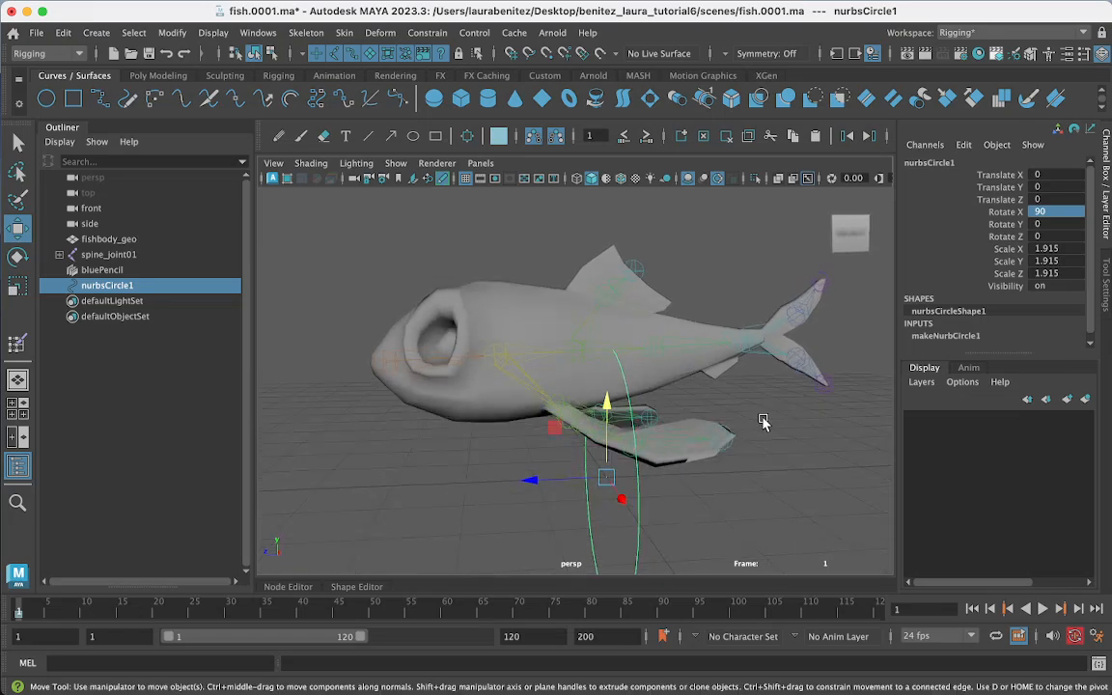
key("v")
left_click_drag(608, 480, 382, 364)
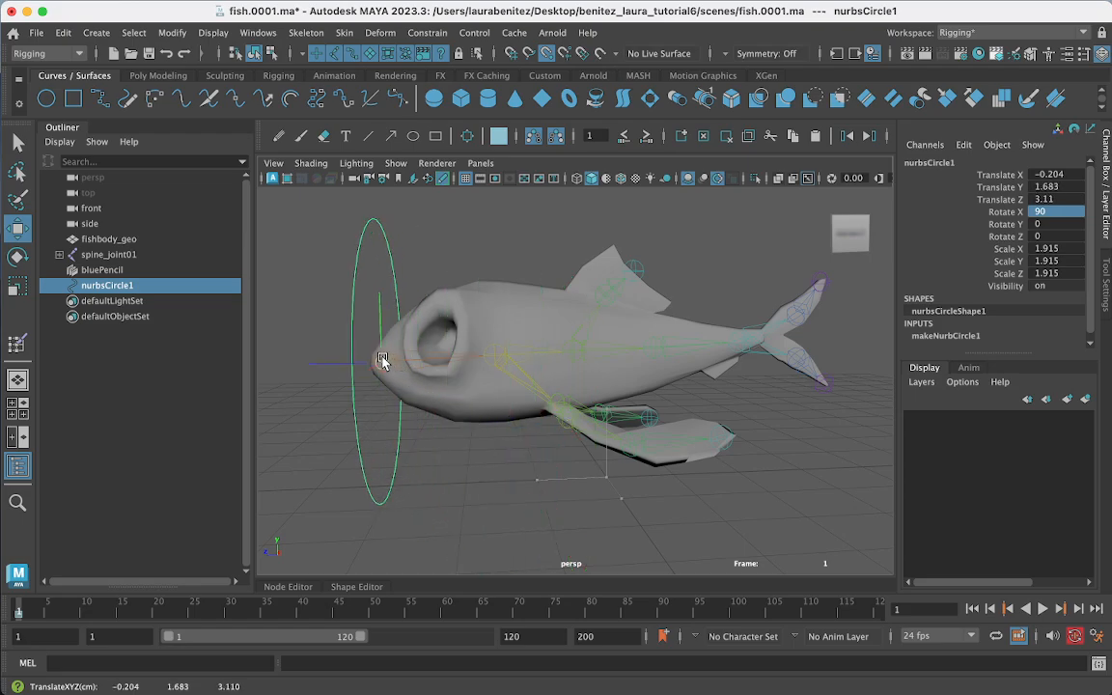
left_click_drag(391, 425, 514, 482, "alt")
scroll(610, 459, "up", 6)
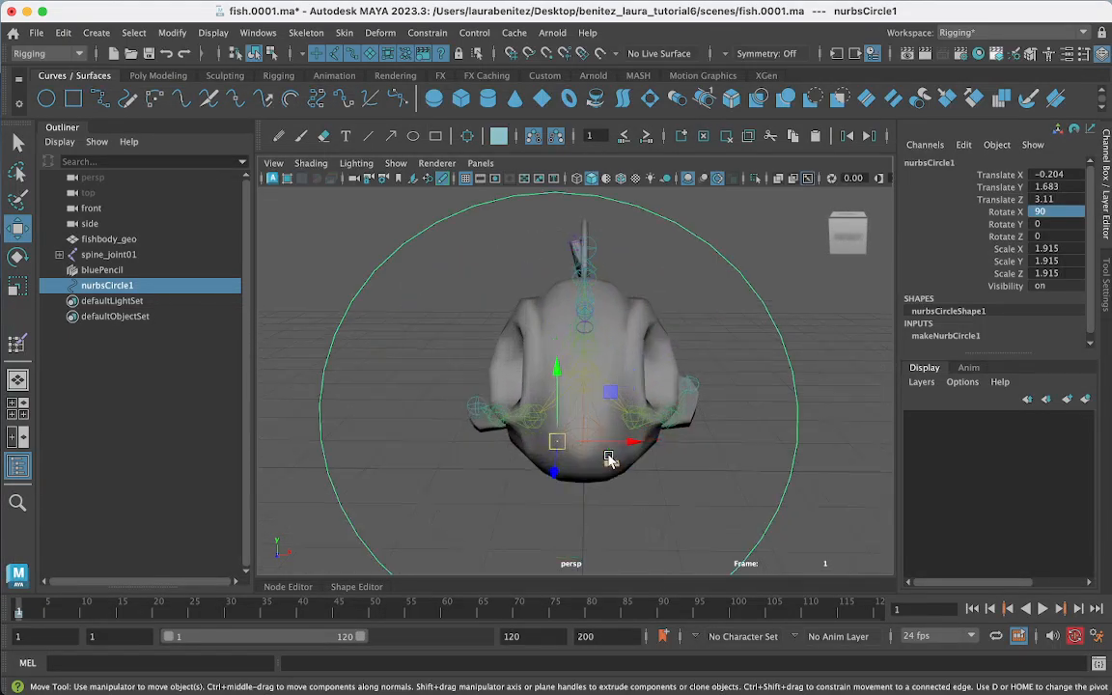
left_click_drag(610, 459, 449, 457, "alt")
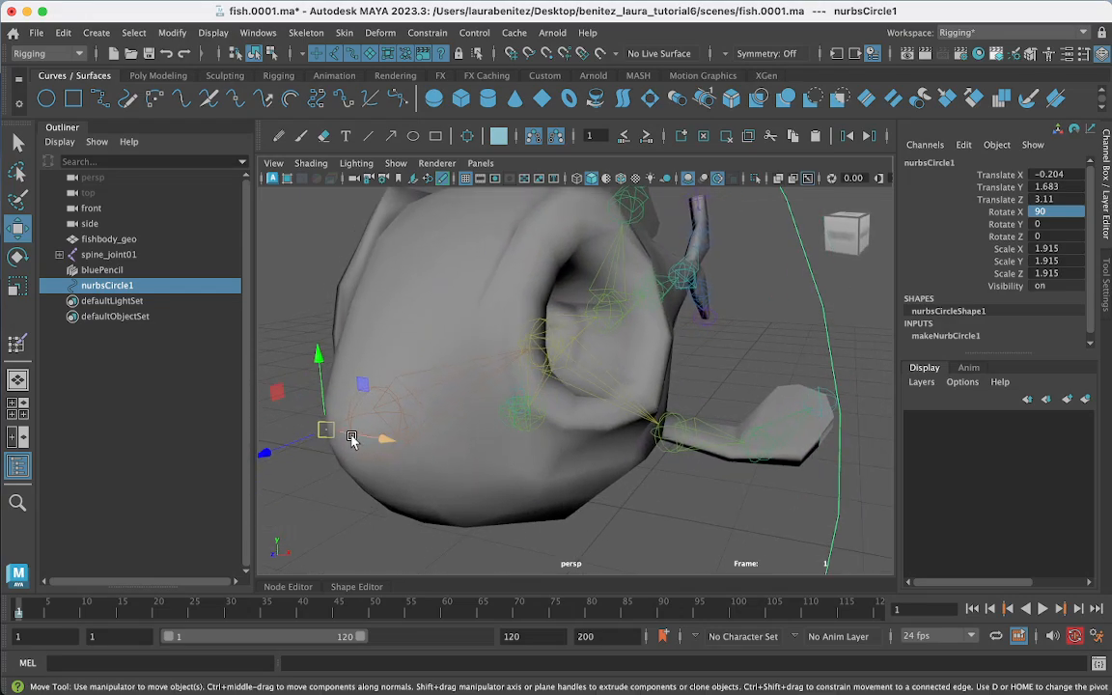
key("v")
left_click_drag(326, 432, 373, 425)
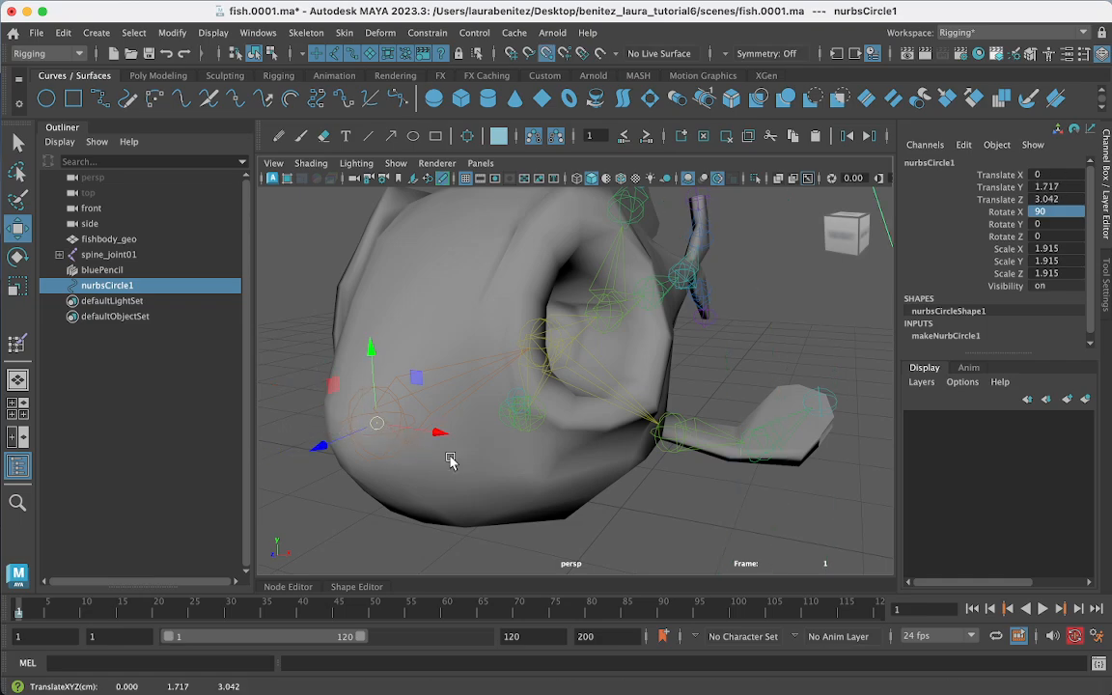
Step: Scale the circle into an oval around the fish's head, with Scale X about 1.169 and Scale Z about 1.635
scroll(451, 460, "up", 5)
scroll(451, 459, "down", 5)
left_click_drag(449, 457, 555, 463, "alt")
key("r")
scroll(651, 438, "down", 4)
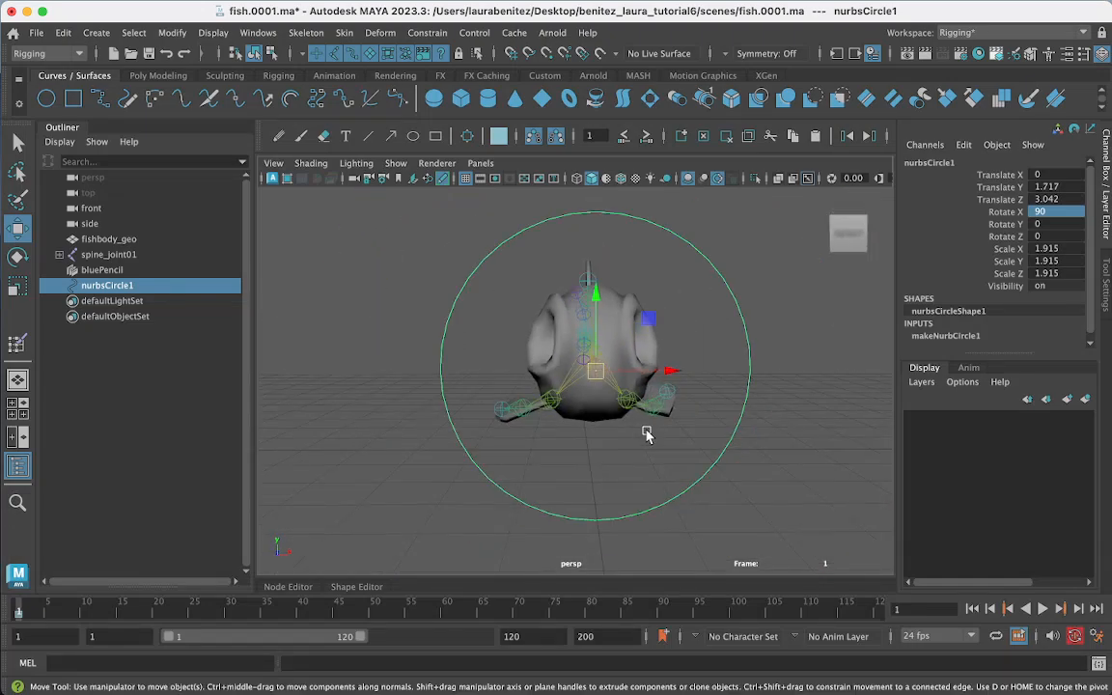
left_click_drag(645, 376, 642, 371)
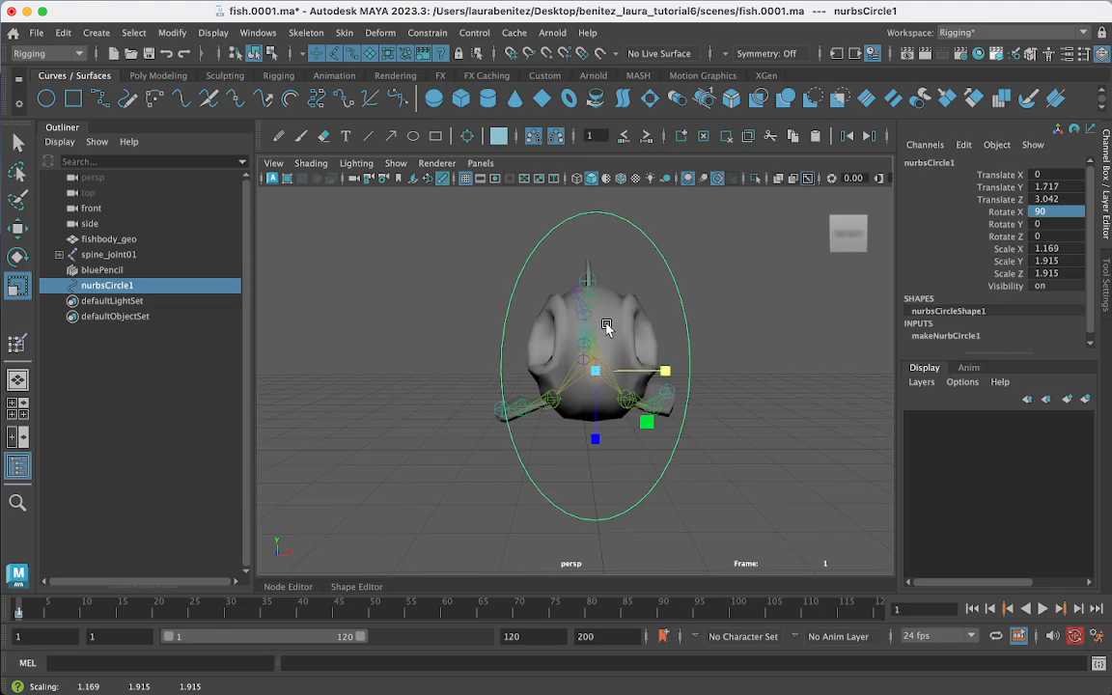
left_click(597, 446)
key("super+z")
left_click_drag(595, 442, 595, 431)
left_click_drag(569, 472, 645, 472, "alt")
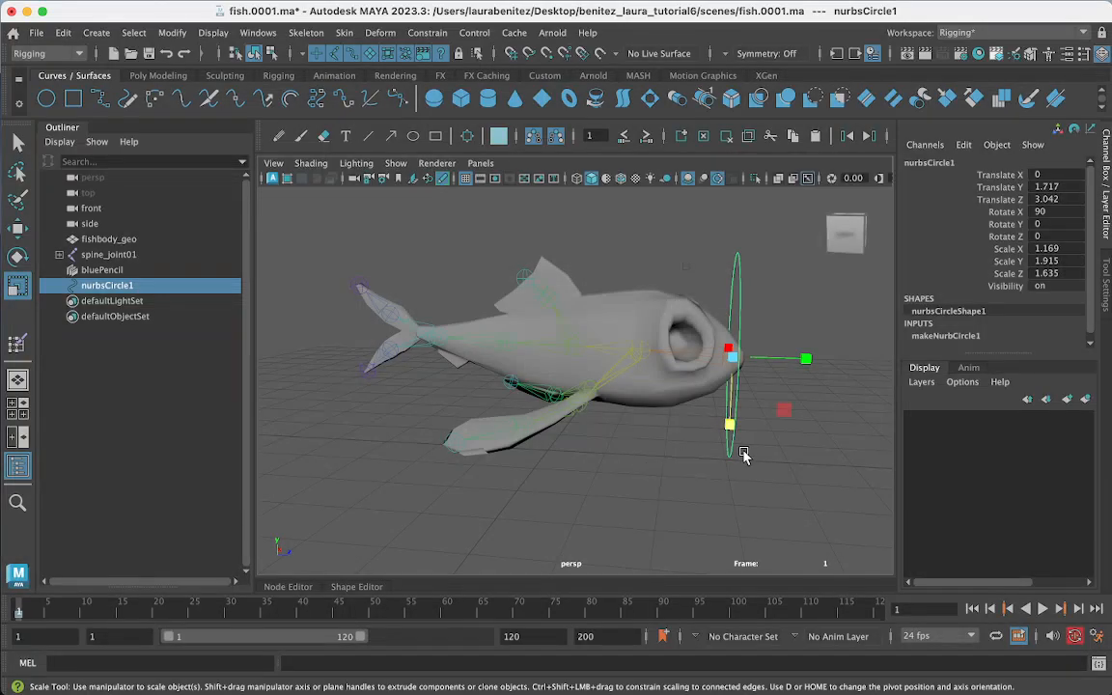
Step: Rename the nose circle to main_ctrl
left_click(927, 162)
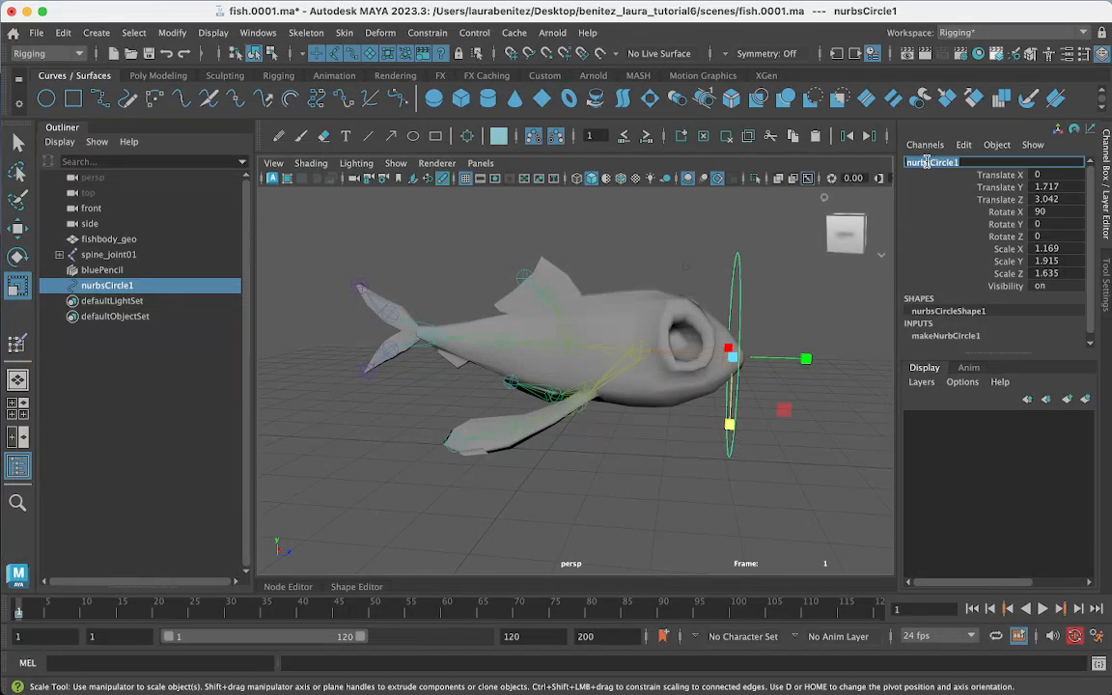
type("m")
type("ain_ctrl")
key("Return")
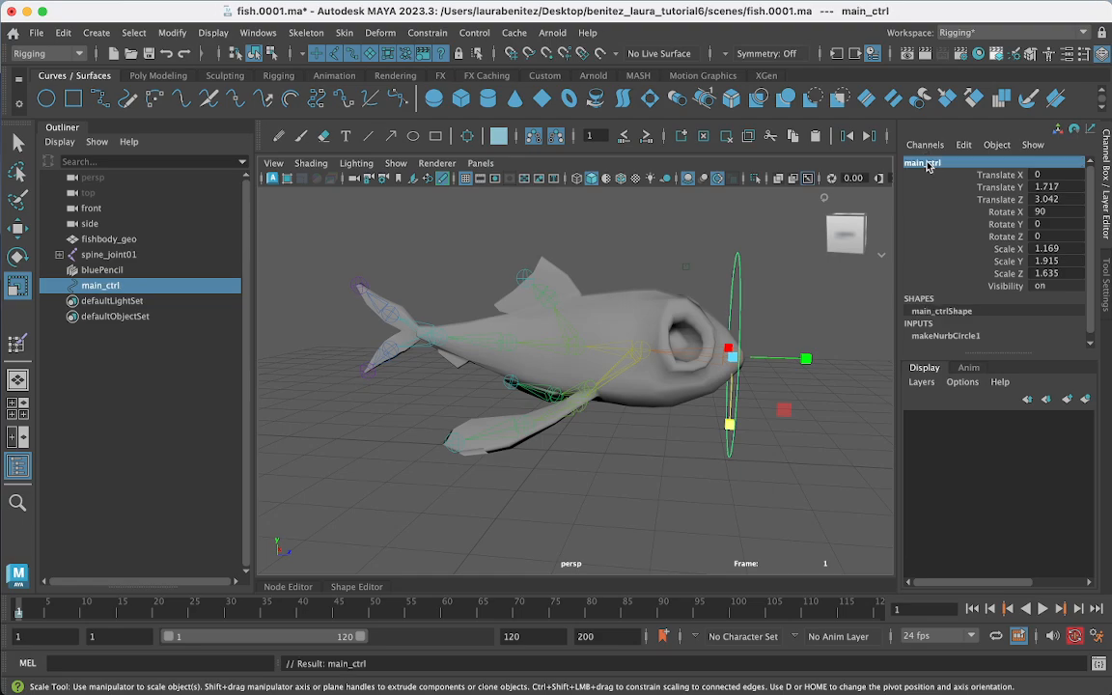
Step: Rename the oval control at the nose to spine_ctrl_01
left_click(741, 321)
left_click(738, 320)
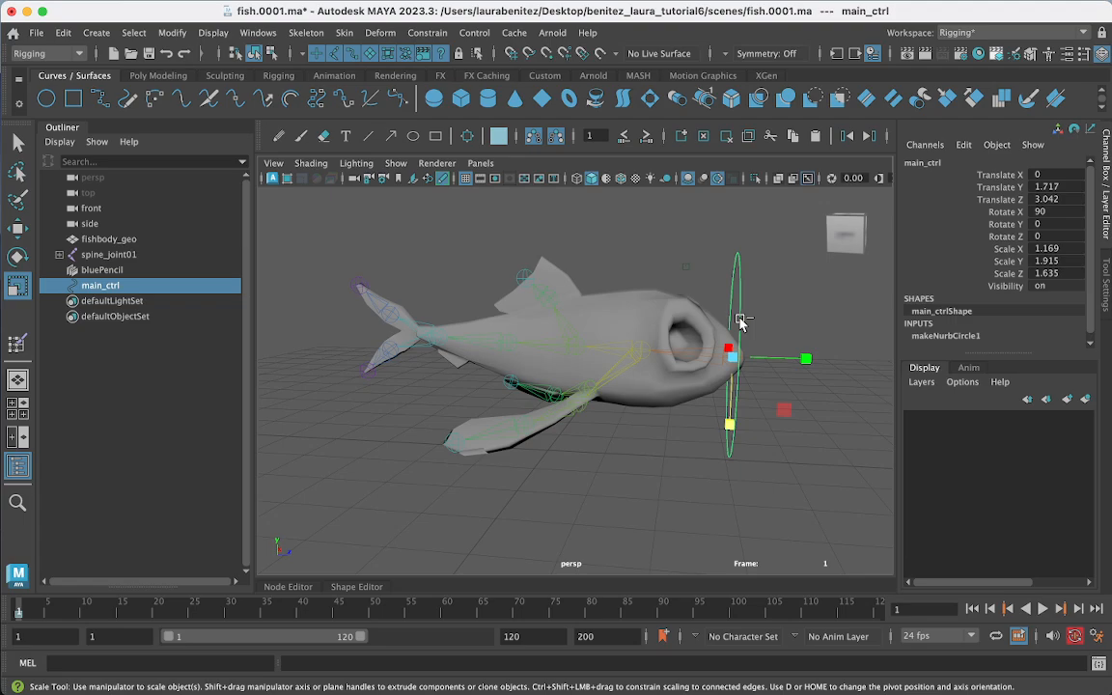
double_click(938, 165)
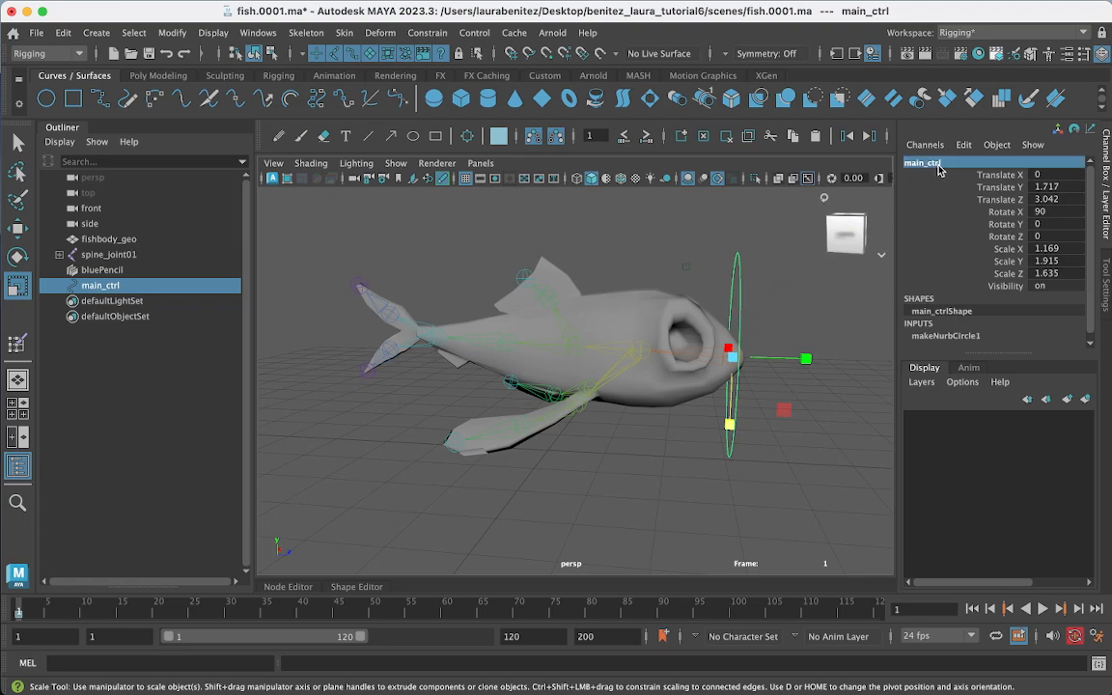
type("spine")
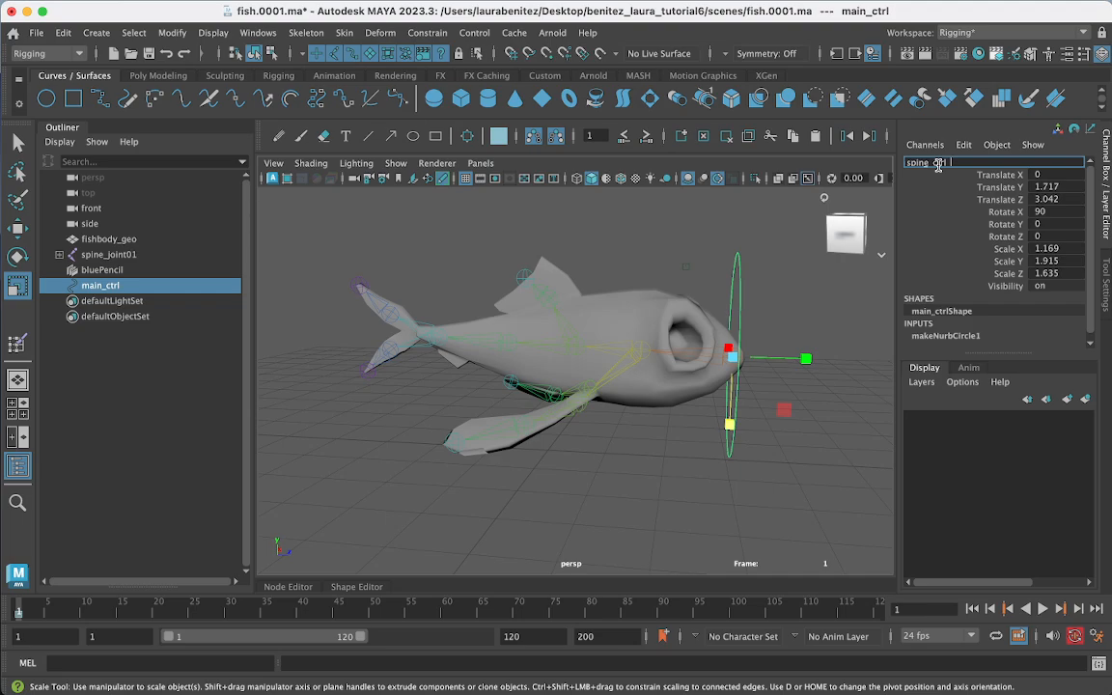
key("Return")
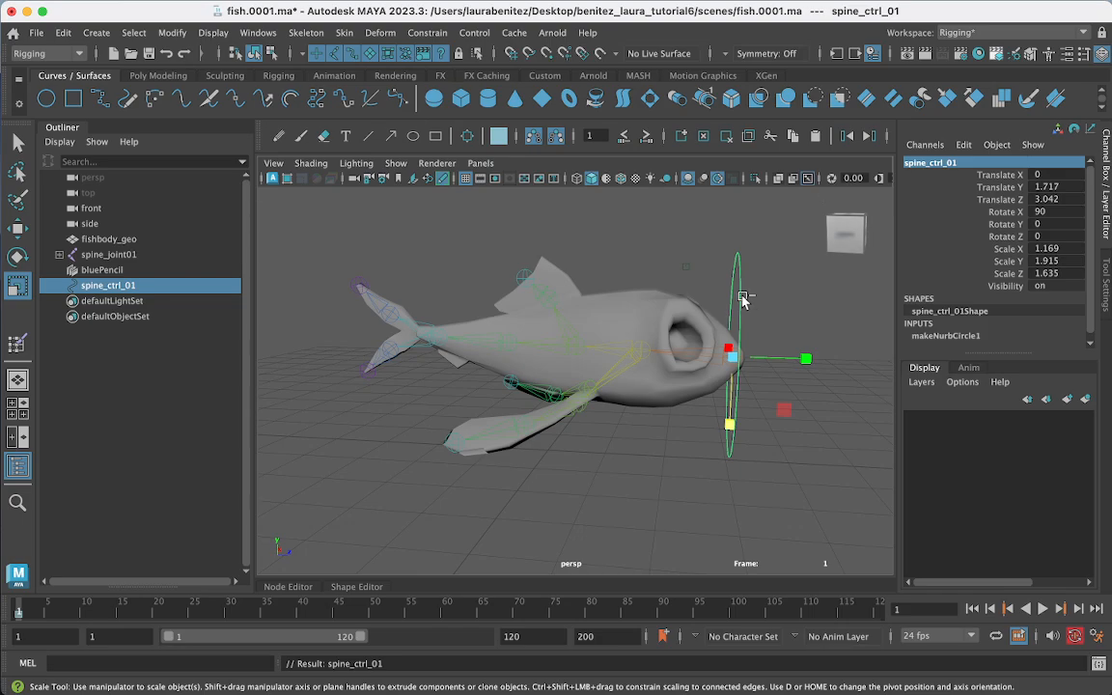
Step: Duplicate the spine control twice, snapping one copy to the second spine joint and the other to the third
key("ctrl+d")
key("w")
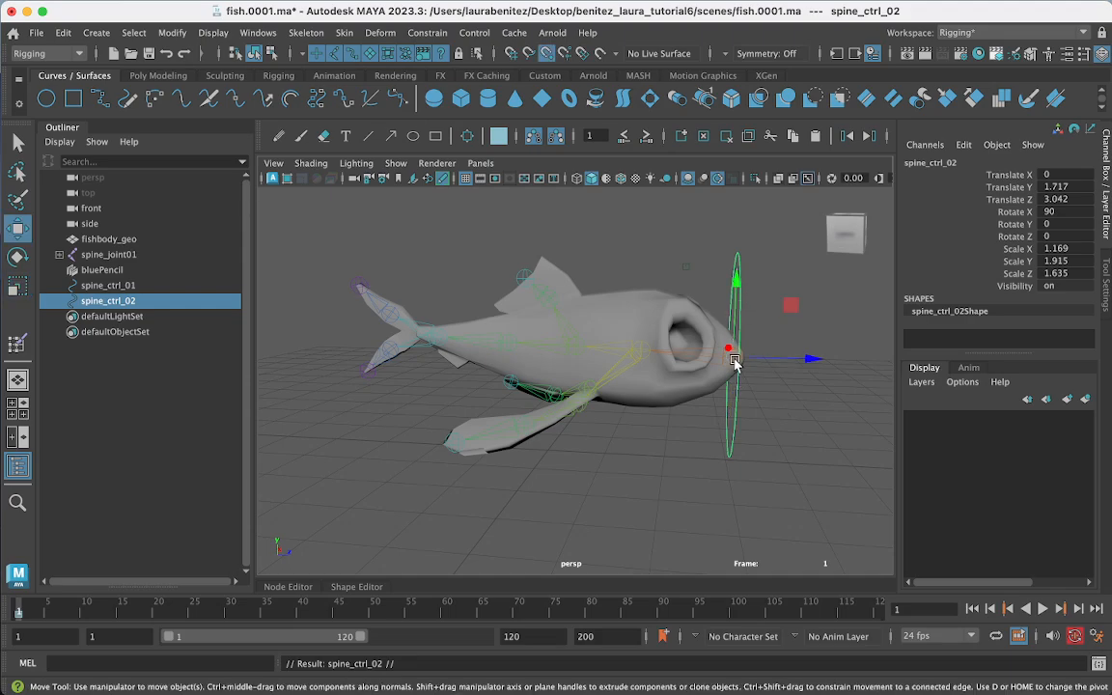
left_click_drag(735, 360, 641, 353)
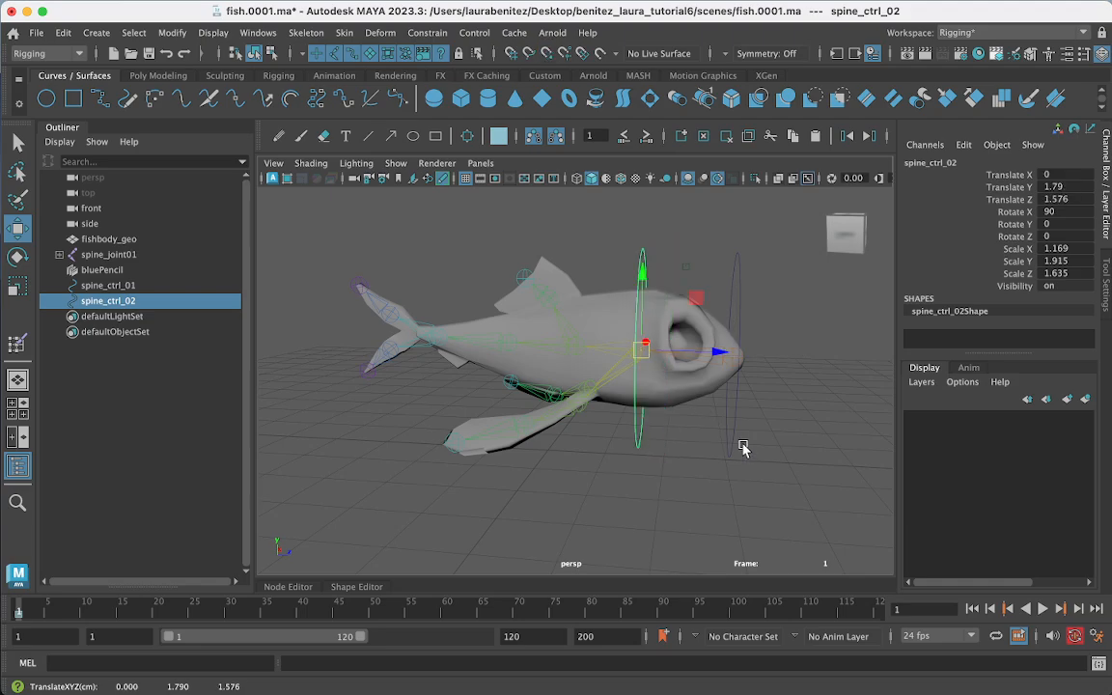
left_click_drag(740, 449, 582, 457, "alt")
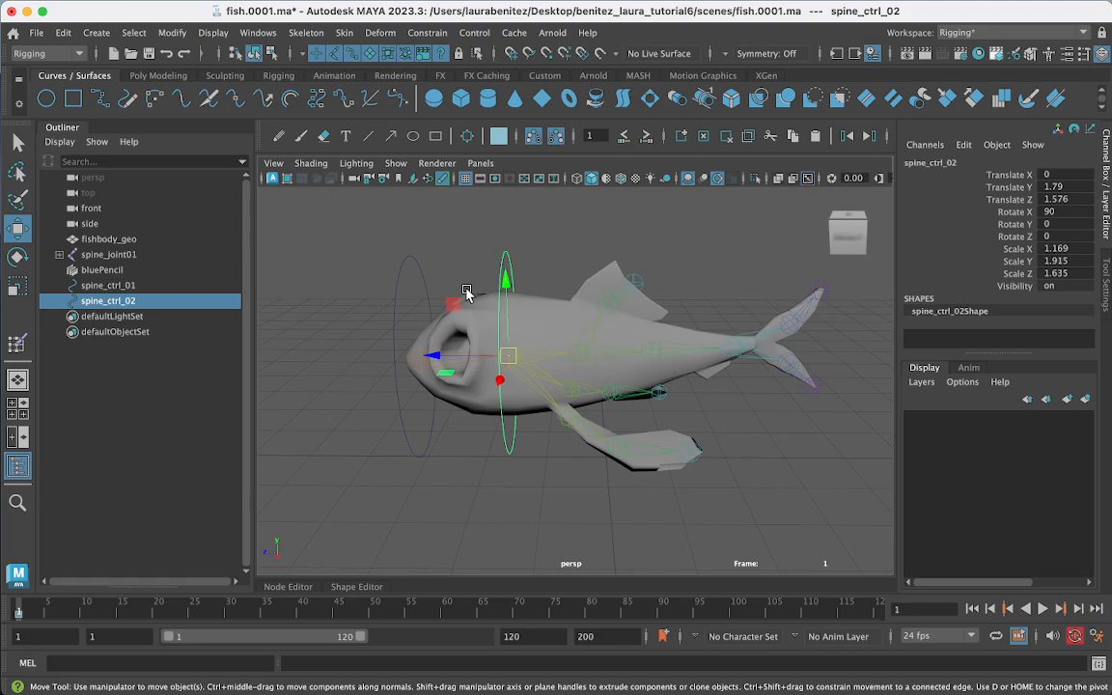
key("ctrl+d")
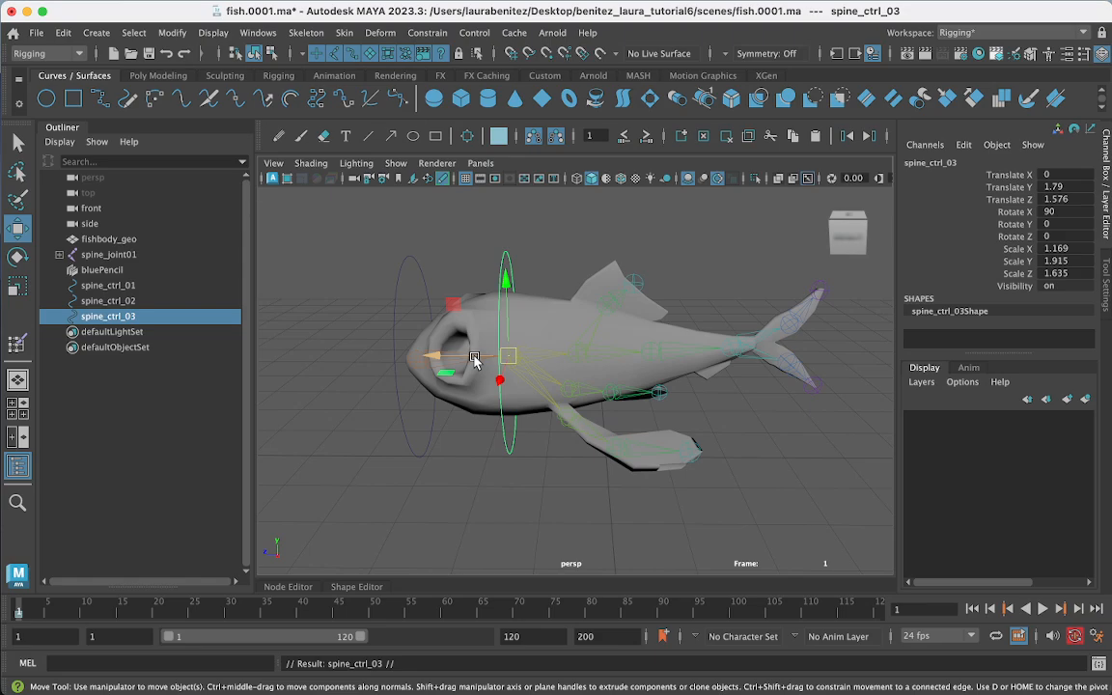
left_click_drag(482, 359, 767, 380)
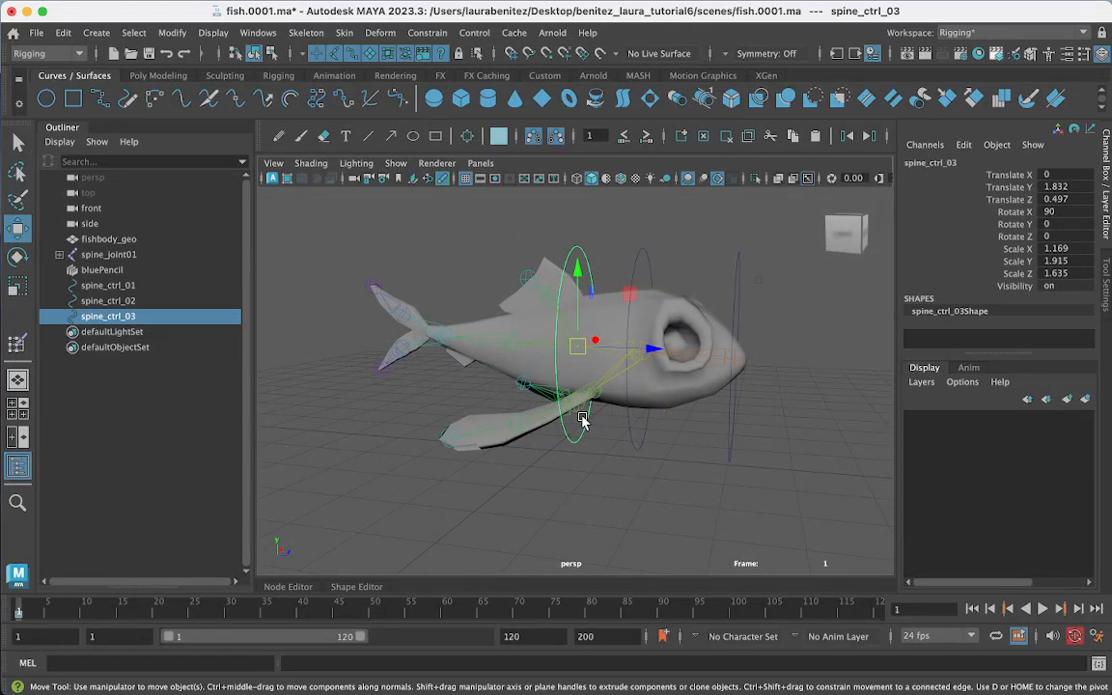
Step: Scale down spine_ctrl_02 slightly and spine_ctrl_03 to about 1.048, 1.716, 1.464 to follow the body
left_click(629, 412)
key("r")
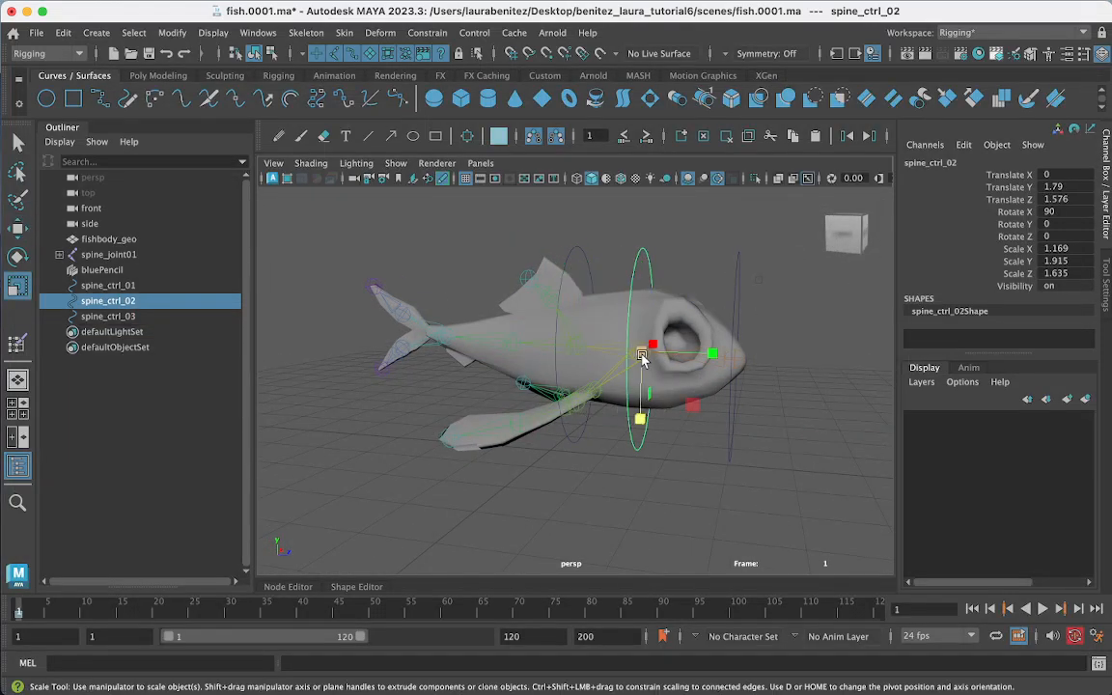
left_click_drag(642, 361, 819, 349)
left_click(566, 350)
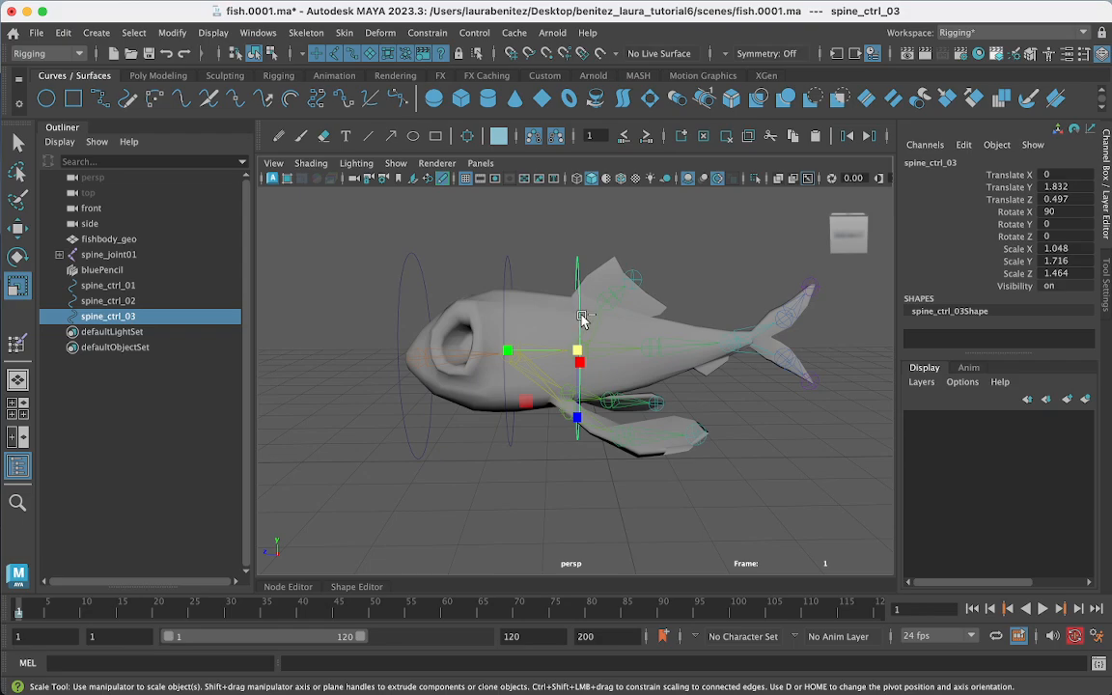
Step: Duplicate spine_ctrl_03 and snap the copy onto the fourth spine joint
key("ctrl+d")
key("w")
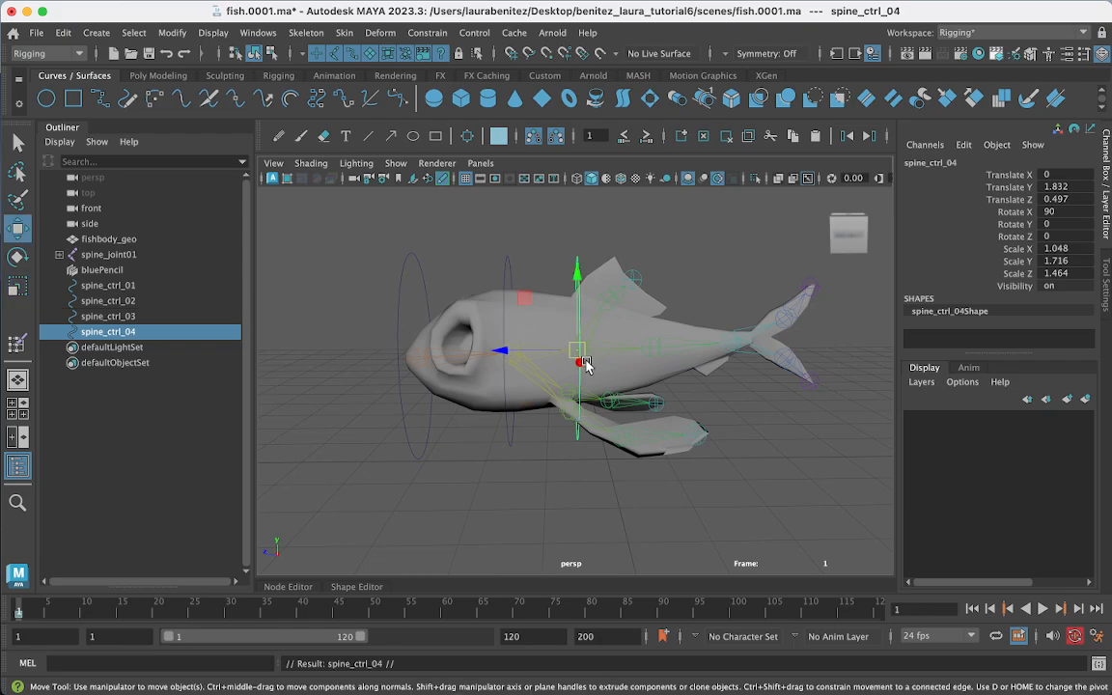
key("v")
left_click_drag(576, 352, 651, 348)
left_click_drag(700, 397, 600, 422, "alt")
key("v")
left_click_drag(600, 509, 645, 483, "alt")
Step: Scale spine_ctrl_04 down uniformly to about 0.867, 1.419, 1.211 to fit the narrower body
key("r")
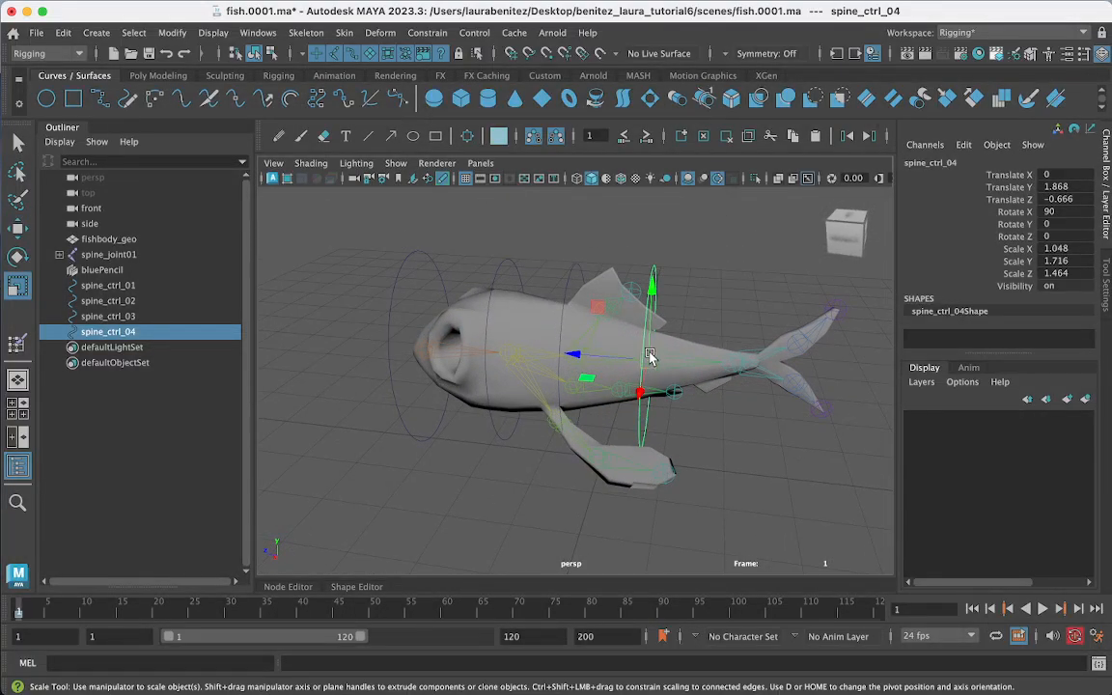
left_click_drag(650, 360, 649, 361)
left_click_drag(645, 355, 630, 342)
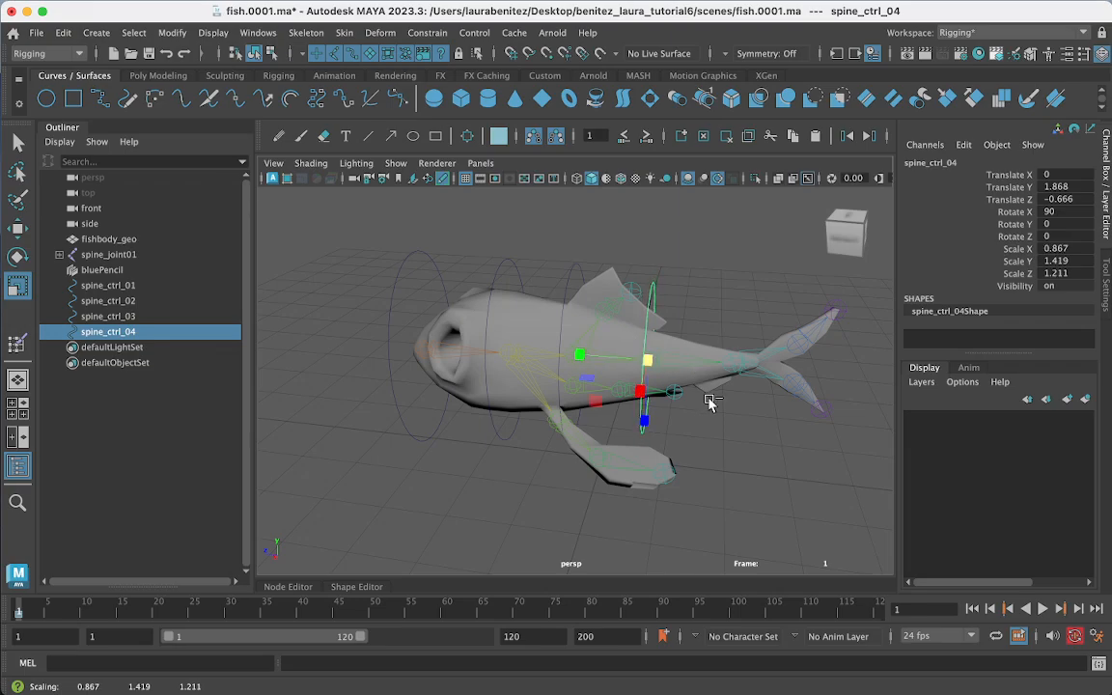
Step: Duplicate spine_ctrl_04 and snap the copy onto the fifth spine joint at the base of the tail
key("ctrl+d")
key("w")
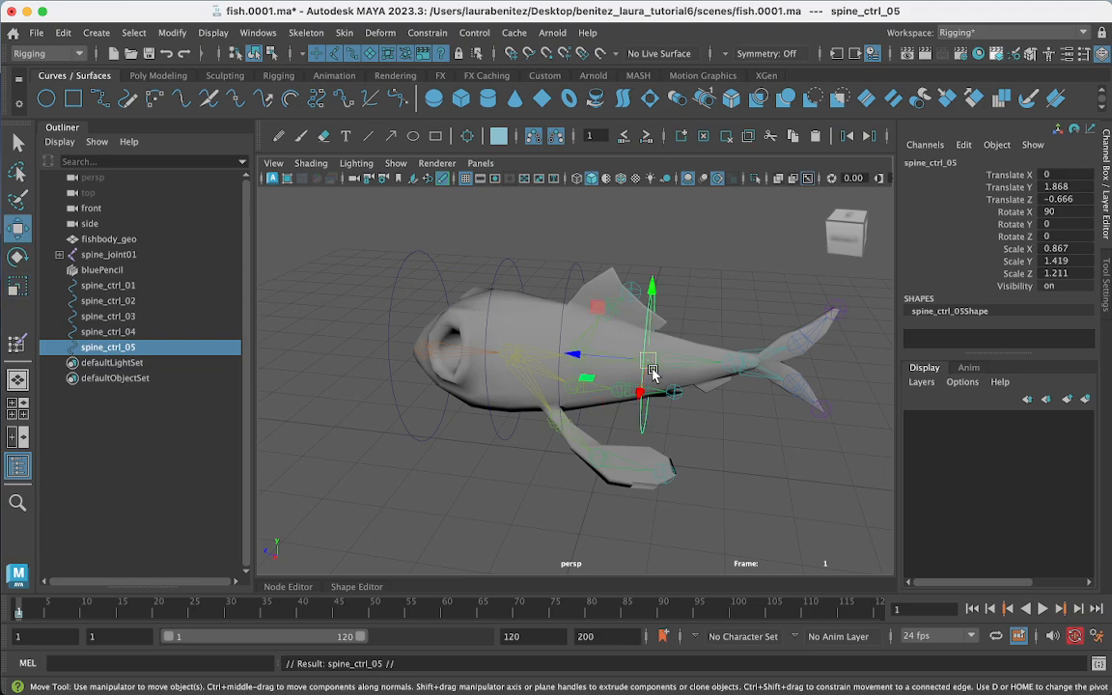
left_click_drag(650, 365, 727, 368)
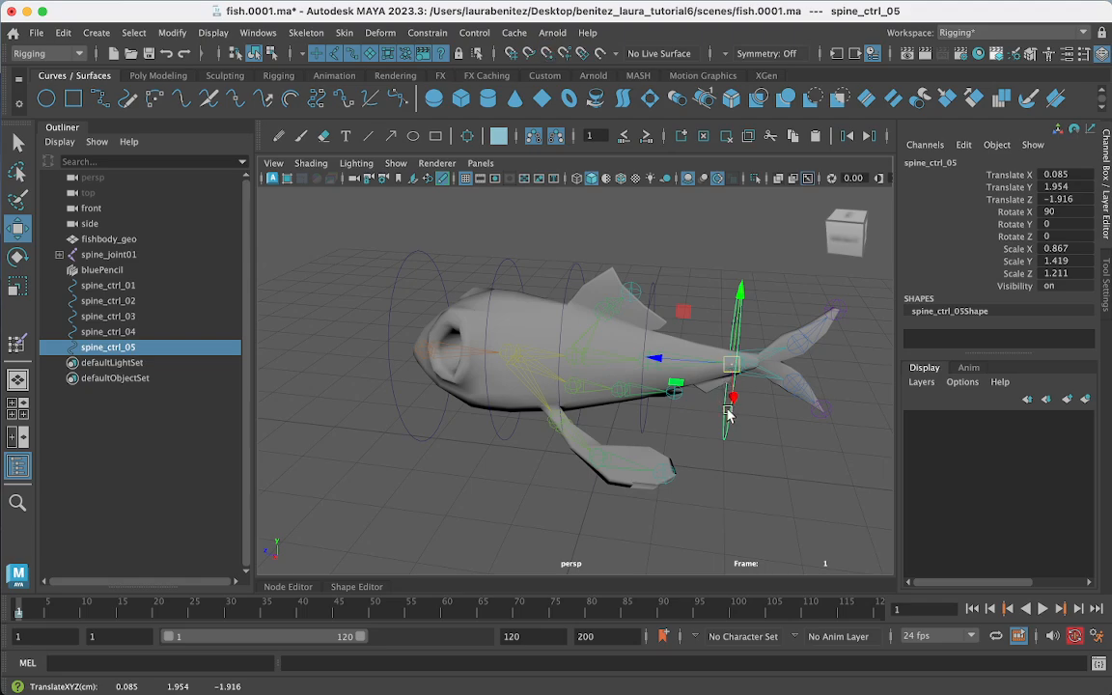
scroll(731, 415, "up", 3)
scroll(728, 415, "up", 3)
middle_click_drag(727, 414, 524, 412, "alt")
left_click_drag(634, 351, 644, 348)
left_click_drag(690, 417, 626, 432, "alt")
left_click_drag(532, 401, 526, 402)
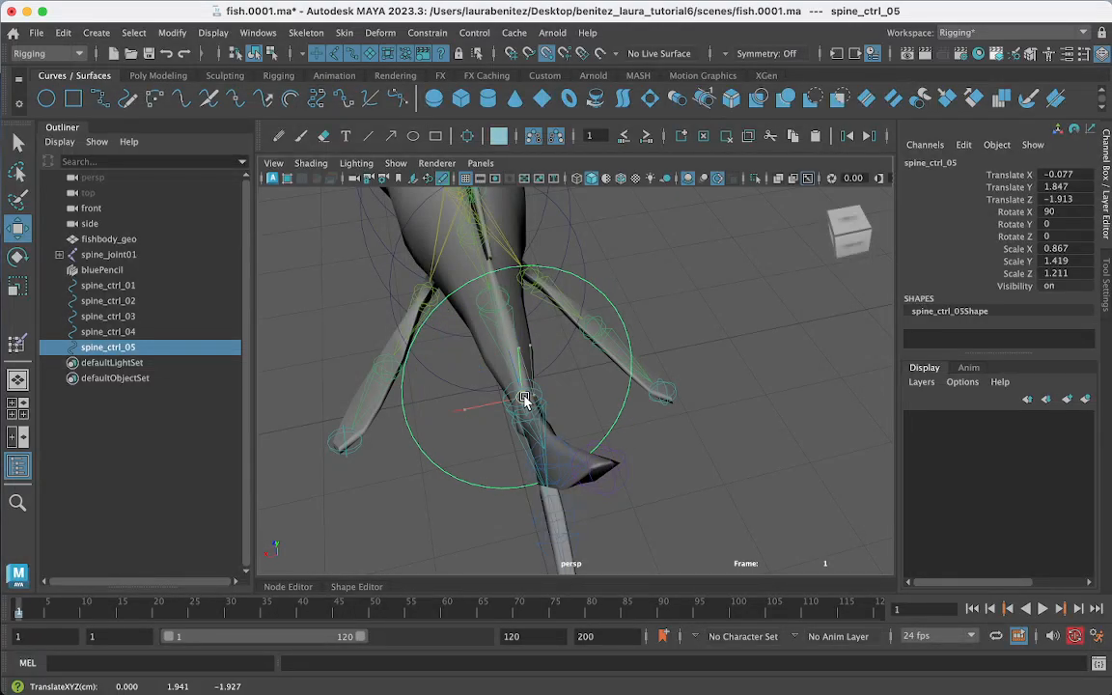
Step: Scale spine_ctrl_05 down uniformly to about 0.744, 1.218, 1.04 to fit the narrow tail base
left_click_drag(681, 472, 782, 460, "alt")
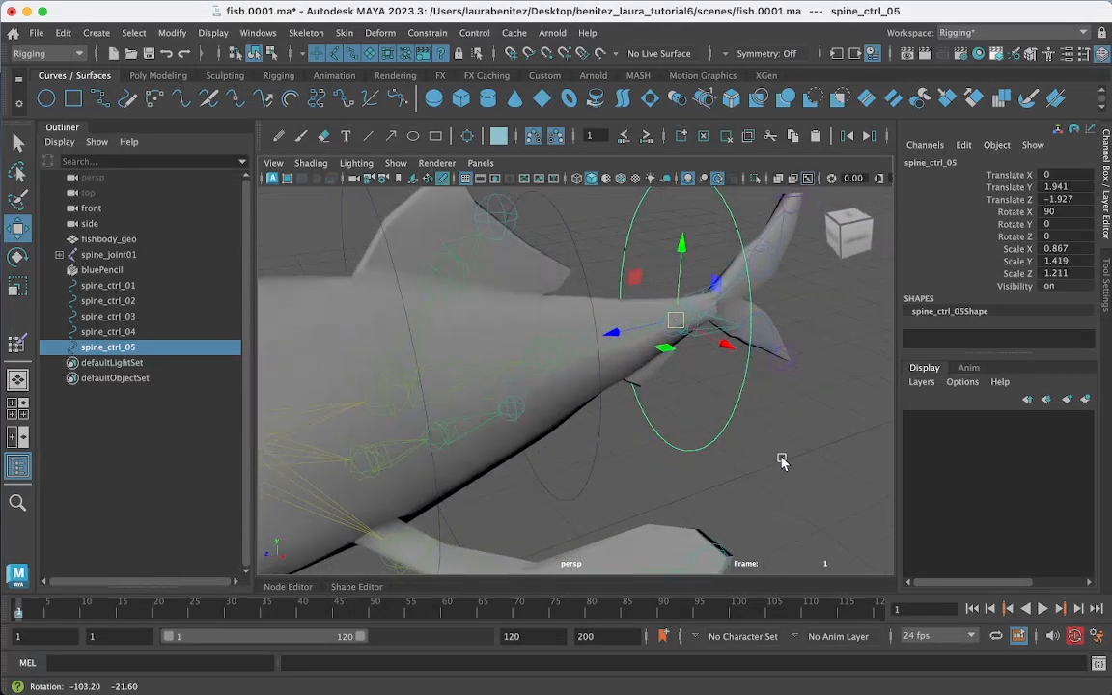
key("r")
left_click_drag(678, 322, 658, 309)
scroll(697, 372, "down", 10)
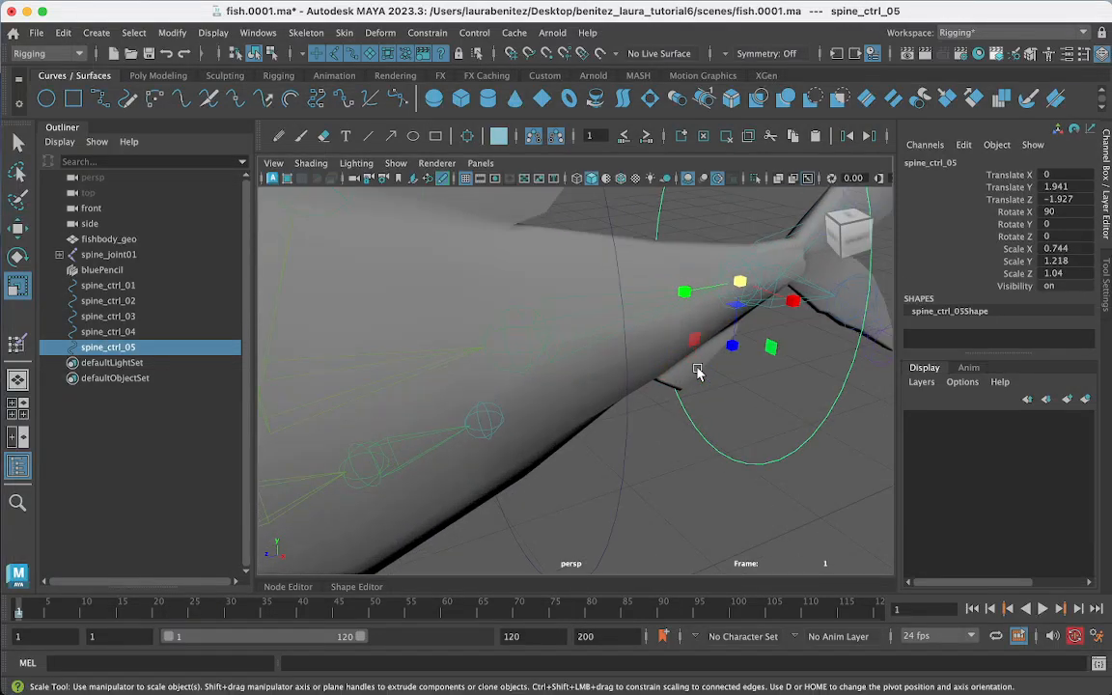
left_click_drag(708, 433, 660, 420, "alt")
scroll(660, 421, "up", 5)
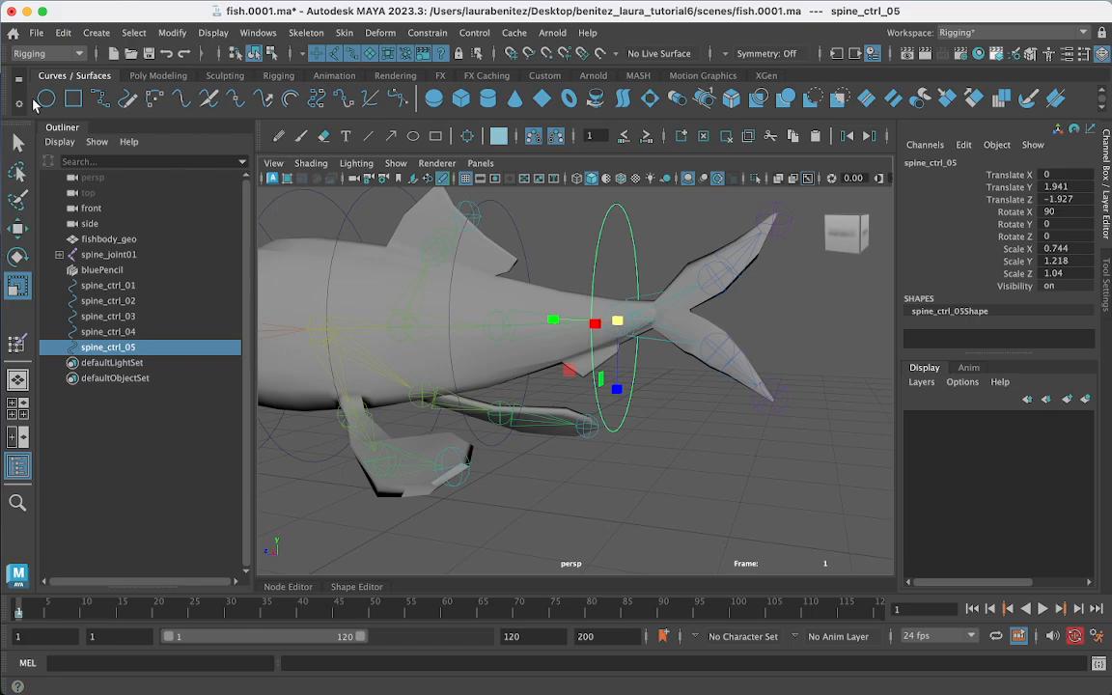
Step: Create a NURBS circle and move it back and up beside the upper tail fin
left_click(43, 102)
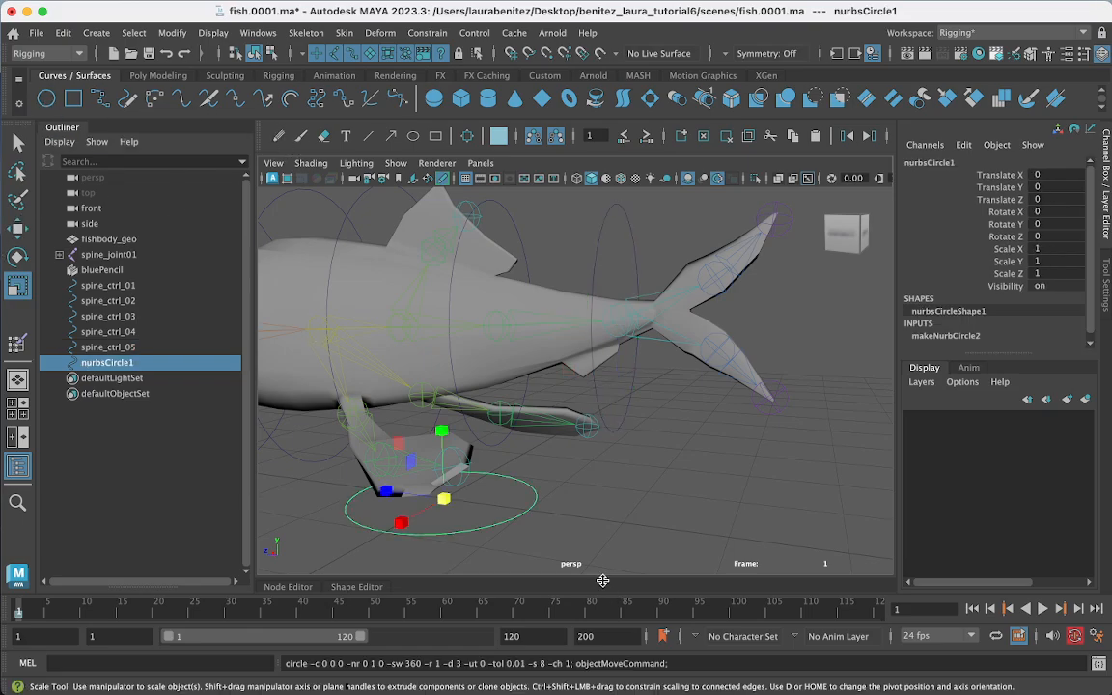
key("w")
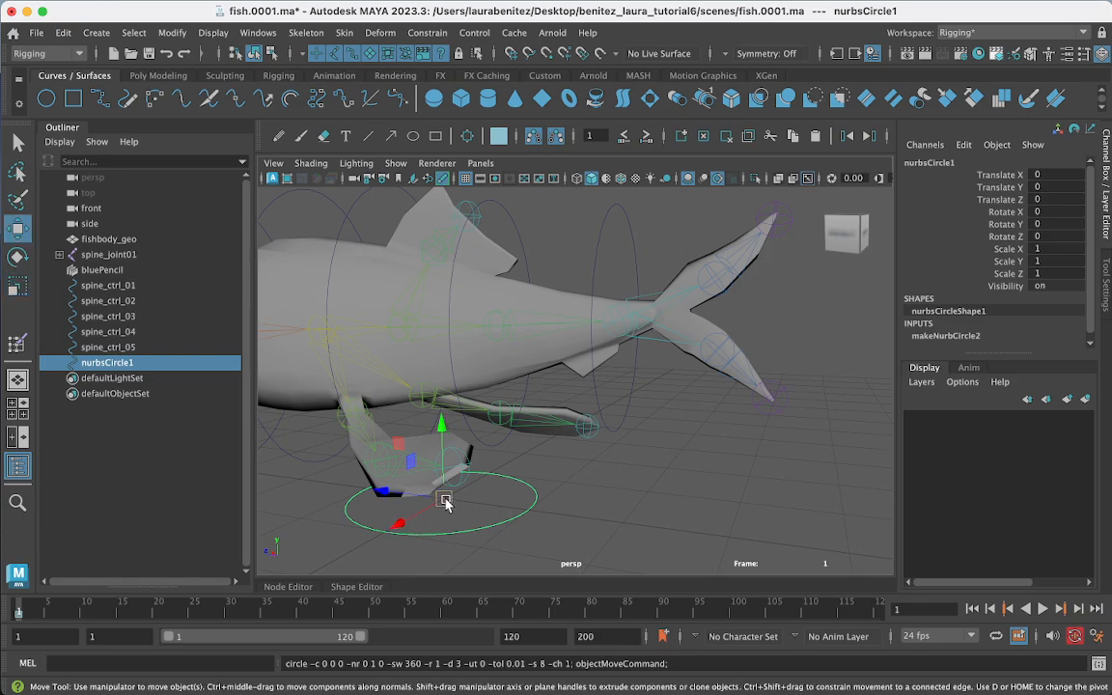
left_click_drag(445, 501, 679, 489)
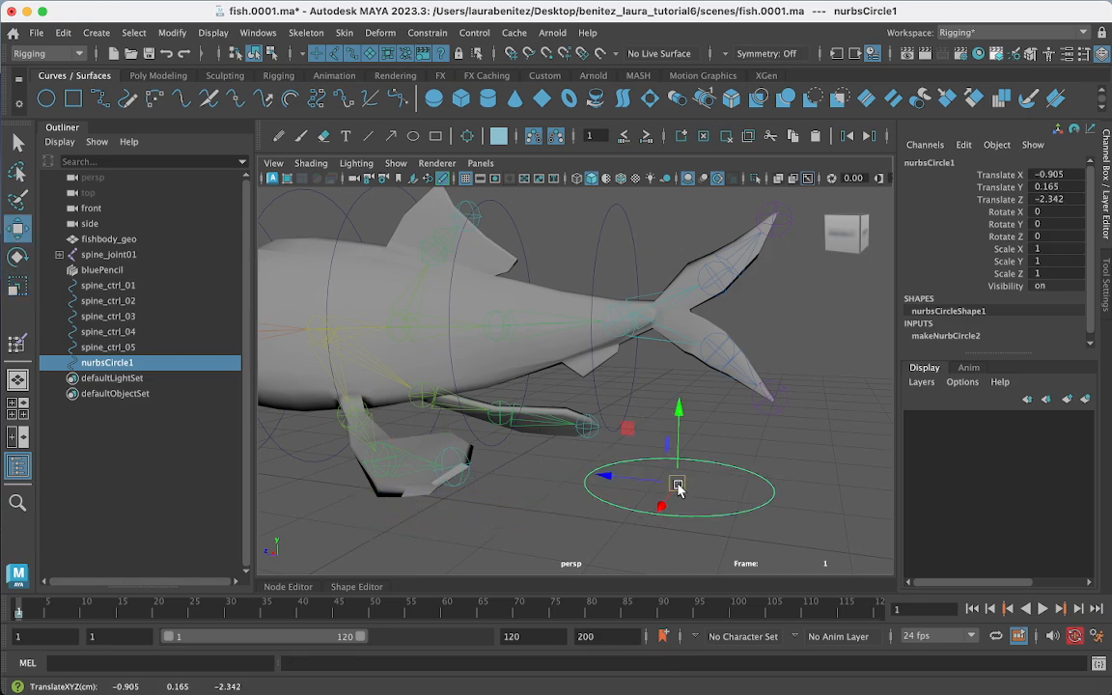
left_click_drag(692, 419, 739, 199)
Step: Rotate the new circle to about -43 degrees in X and snap it onto the upper tail fin joint
key("e")
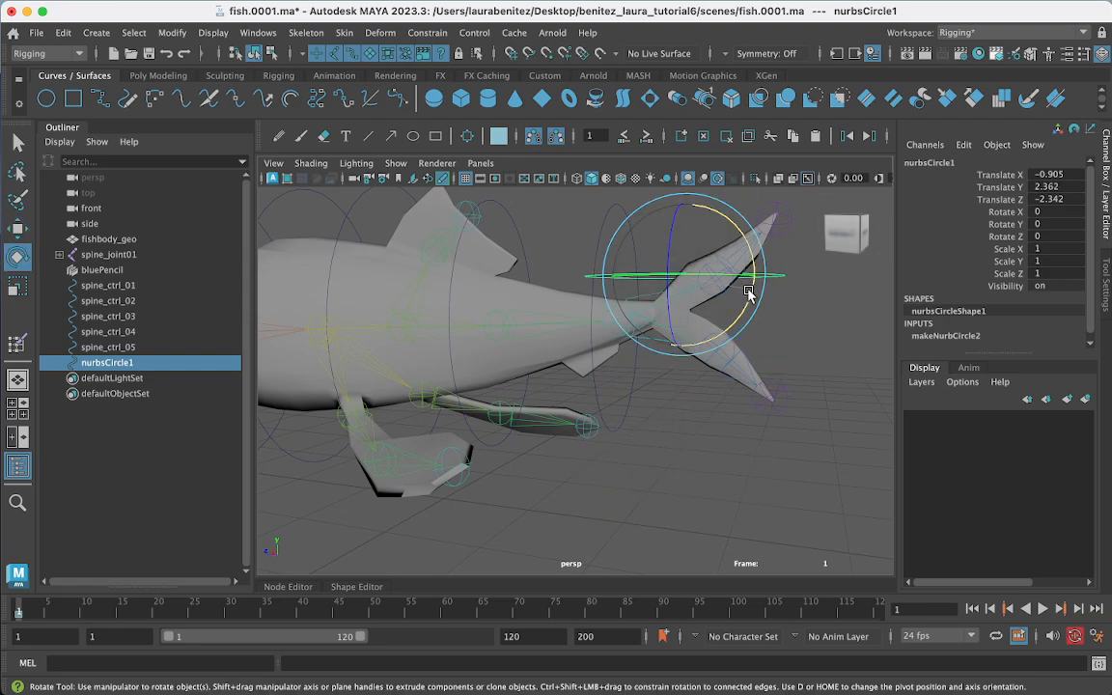
left_click_drag(744, 280, 720, 335)
key("w")
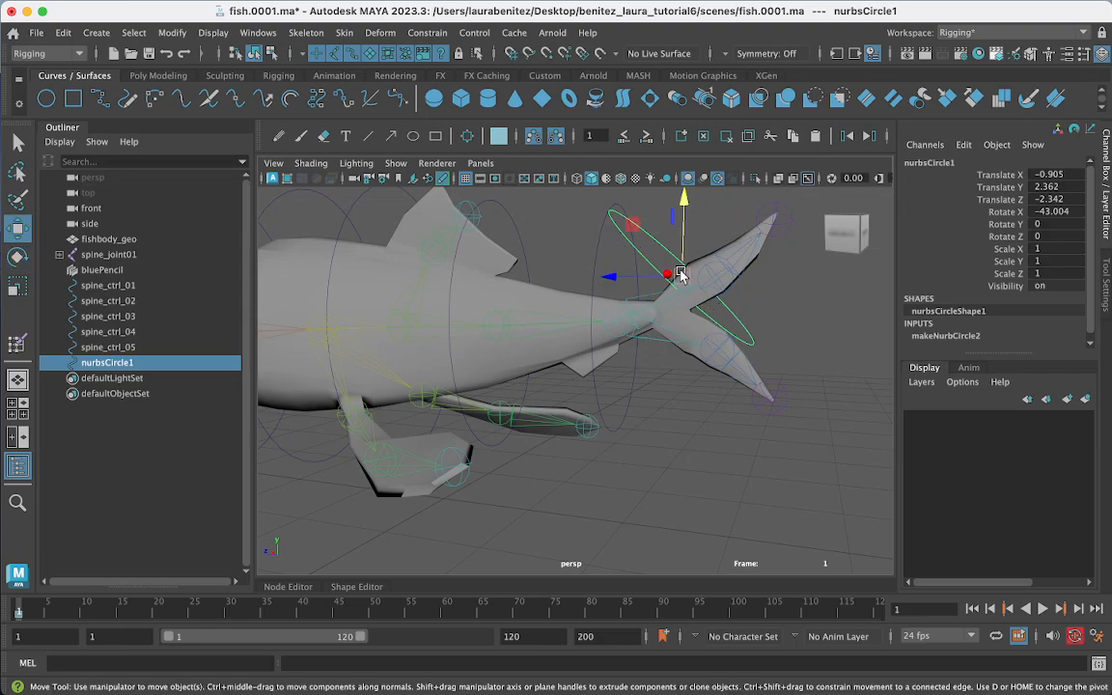
left_click_drag(681, 275, 664, 249)
Step: Scale the upper tail fin circle to about 0.416, 0.757, 0.559 in X, Y and Z to fit around the fin
key("r")
left_click_drag(739, 347, 640, 353, "alt")
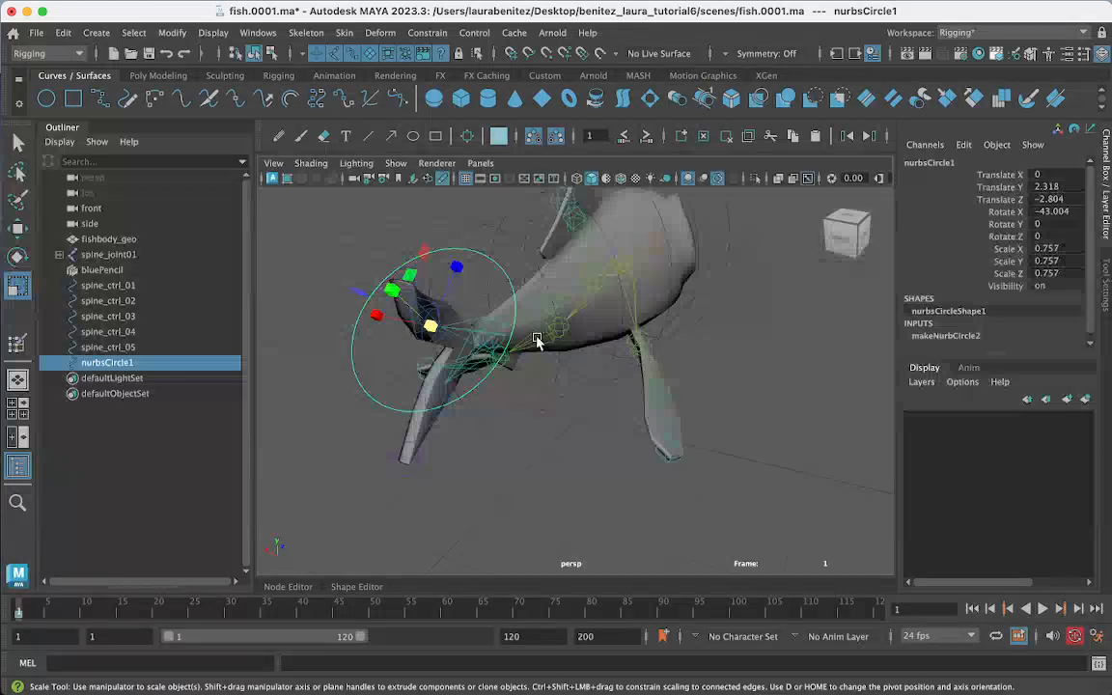
left_click_drag(376, 315, 606, 422)
left_click_drag(688, 242, 700, 260)
left_click_drag(761, 396, 717, 409, "alt")
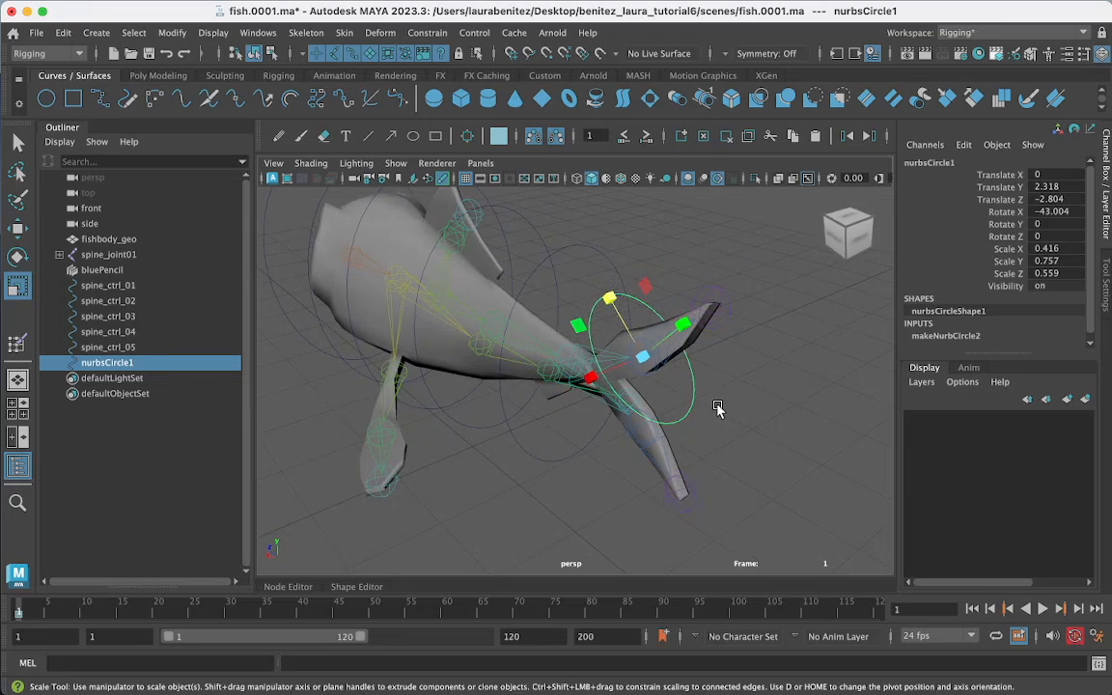
Step: Rename the upper tail fin circle as top_tail_fin_ctrl
left_click(111, 377)
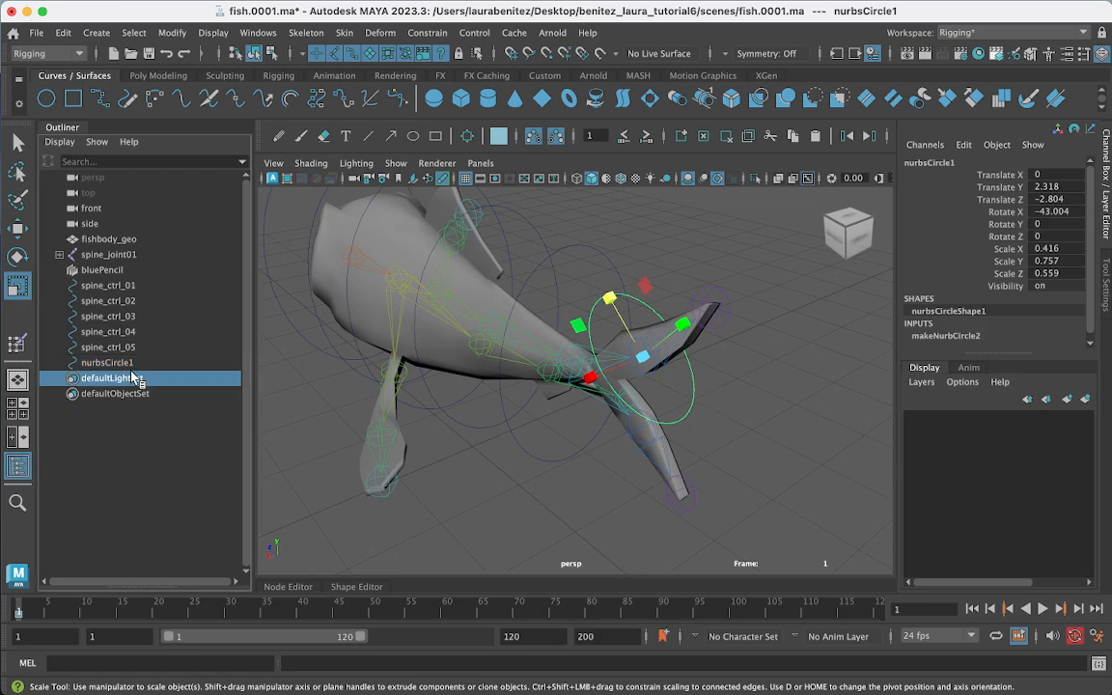
double_click(125, 363)
type("top_tail_fin_ctrl")
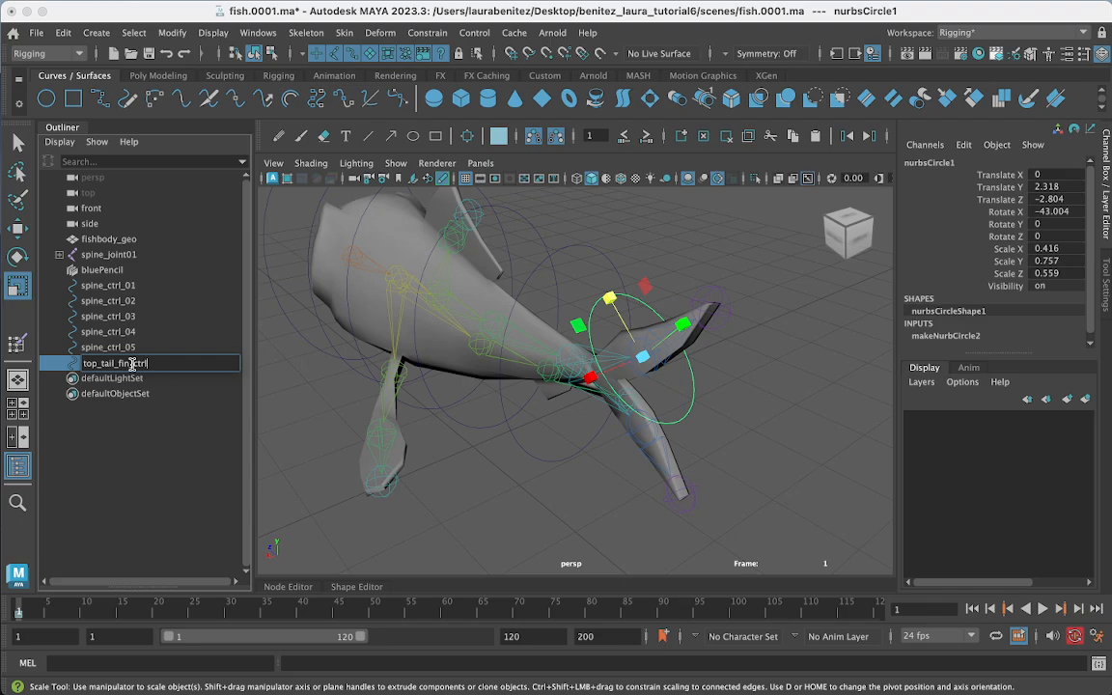
key("Return")
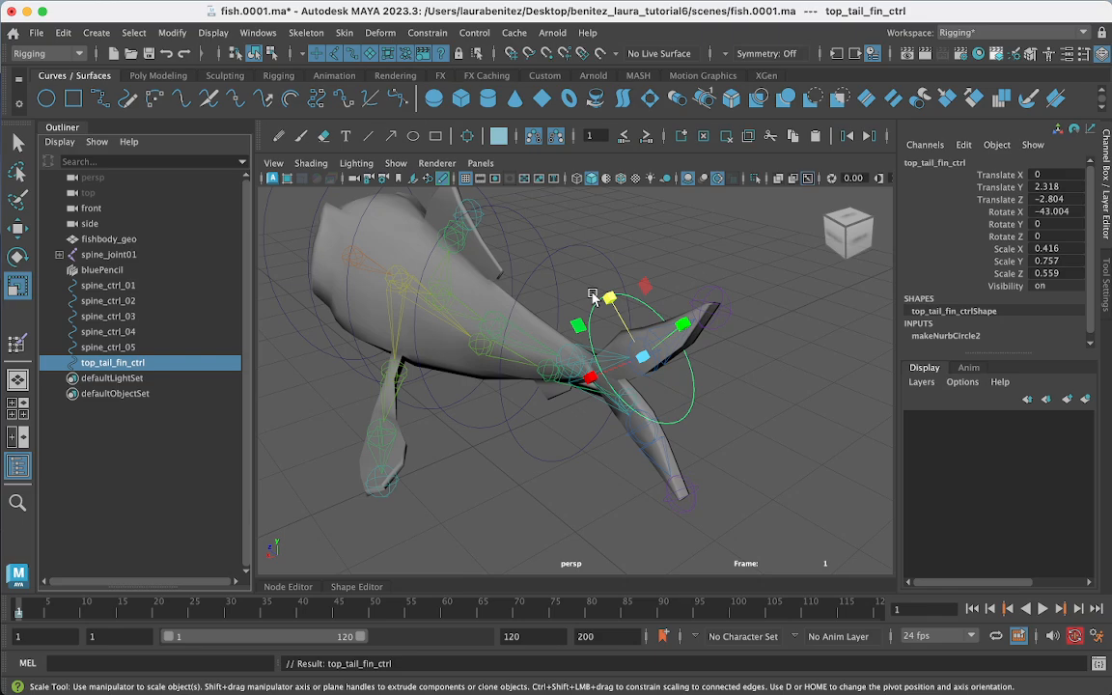
Step: Duplicate top_tail_fin_ctrl and set the copy's X rotation to 43
key("super+d")
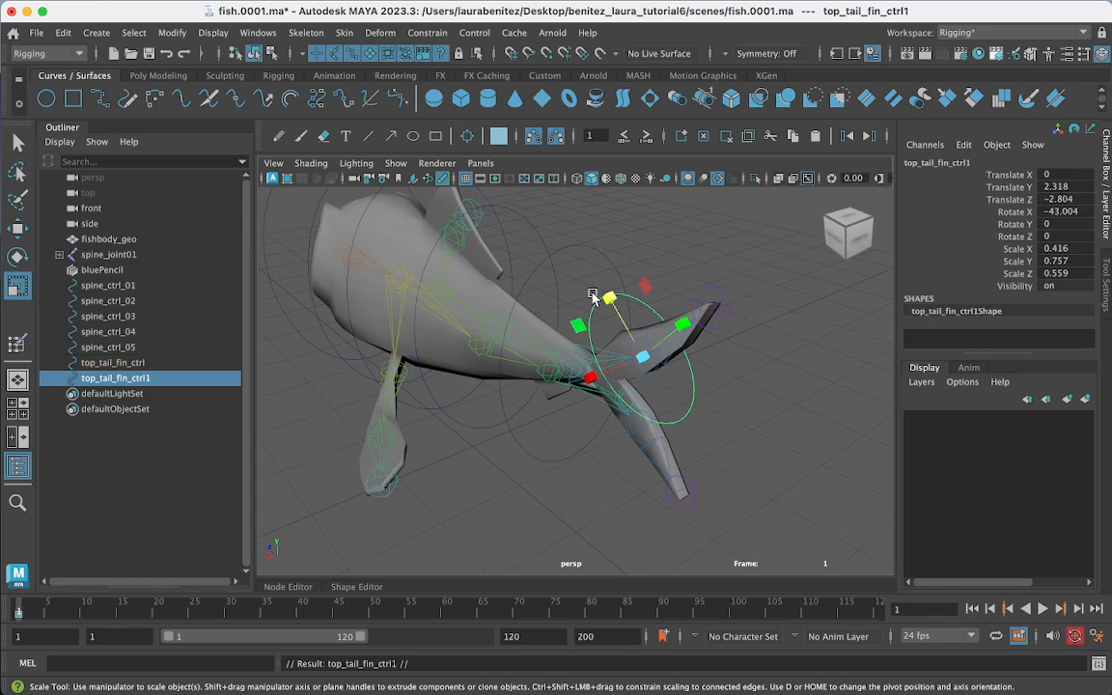
key("e")
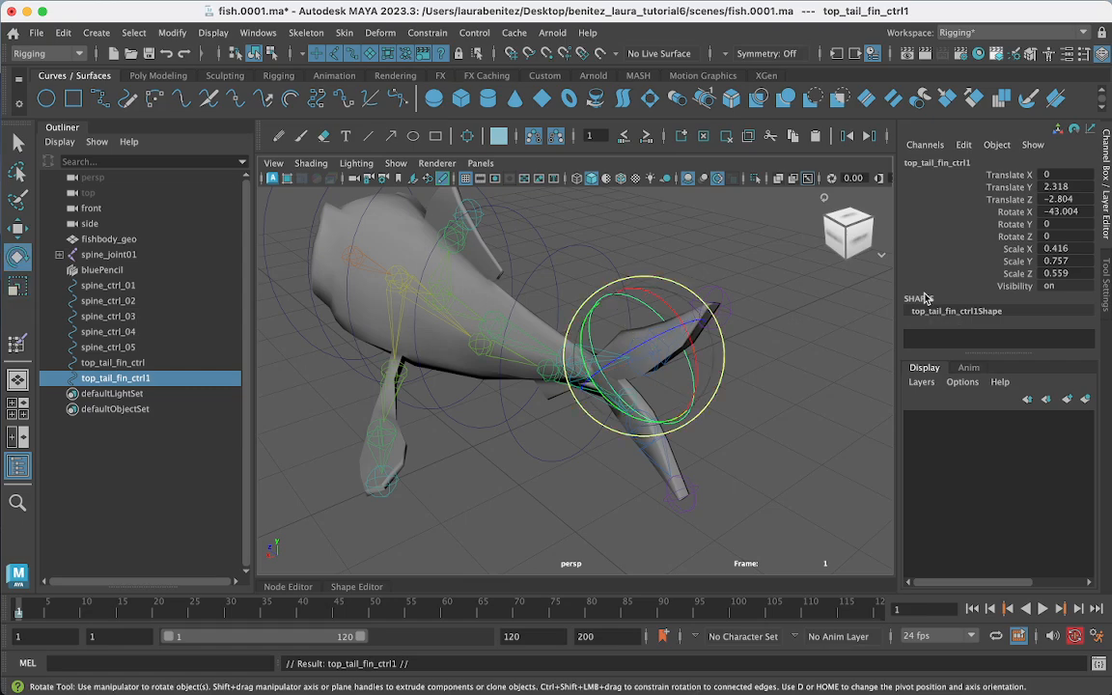
double_click(1070, 211)
key("Return")
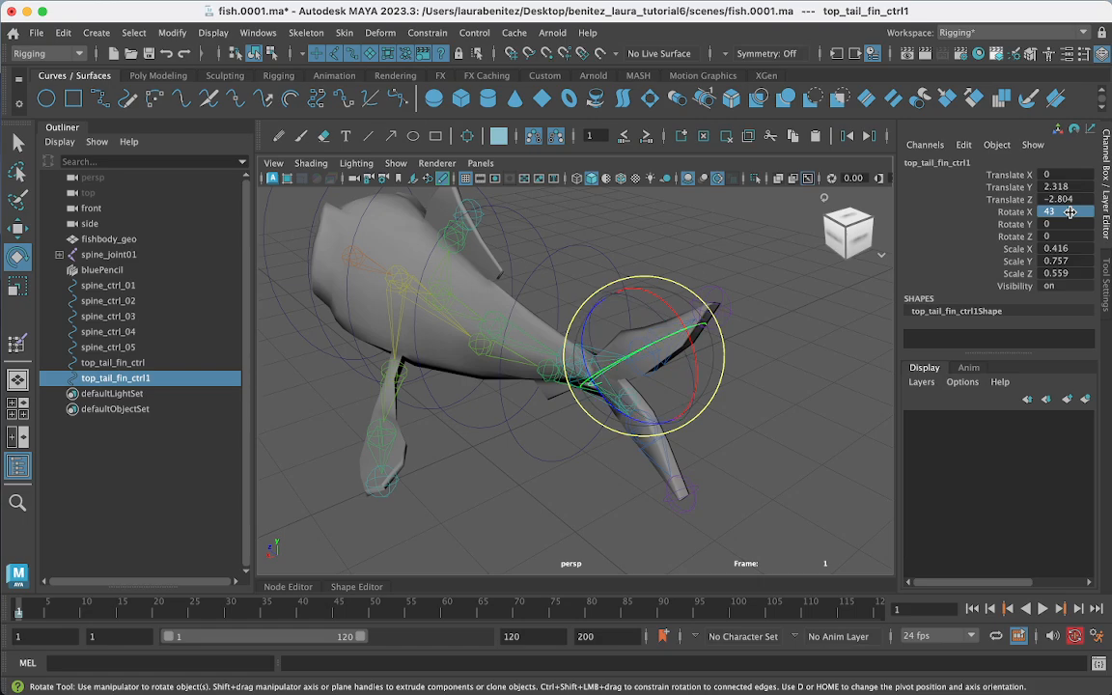
Step: Move the duplicated tail fin control down and snap it onto the lower tail fin joint
left_click_drag(631, 494, 748, 477, "alt")
key("w")
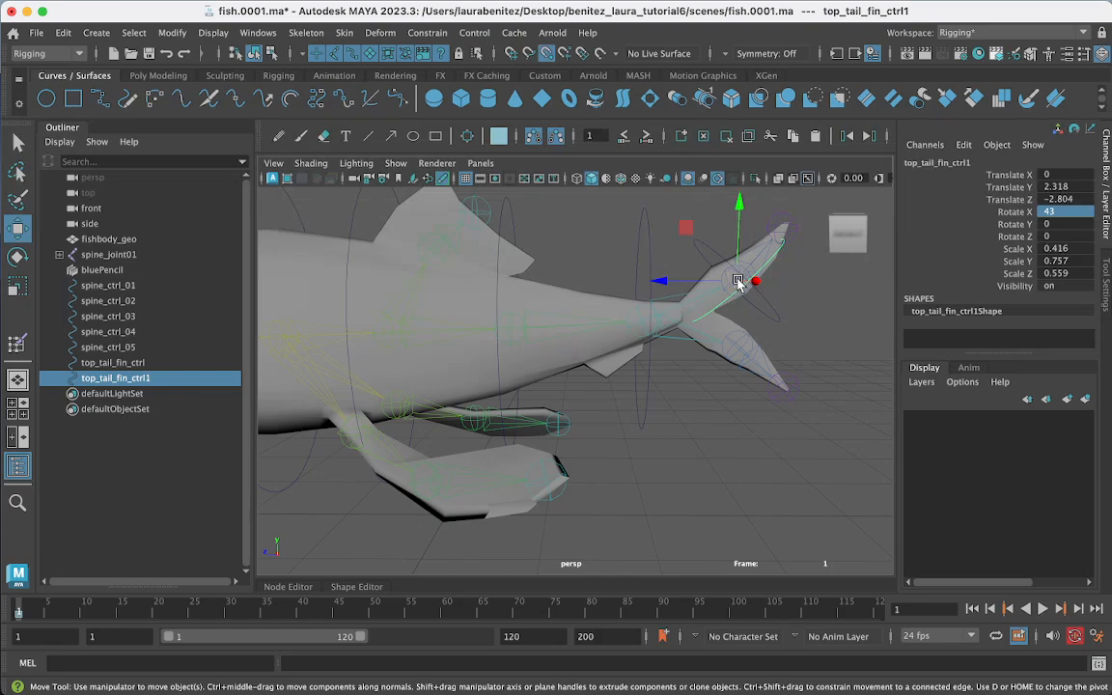
left_click_drag(738, 280, 736, 347)
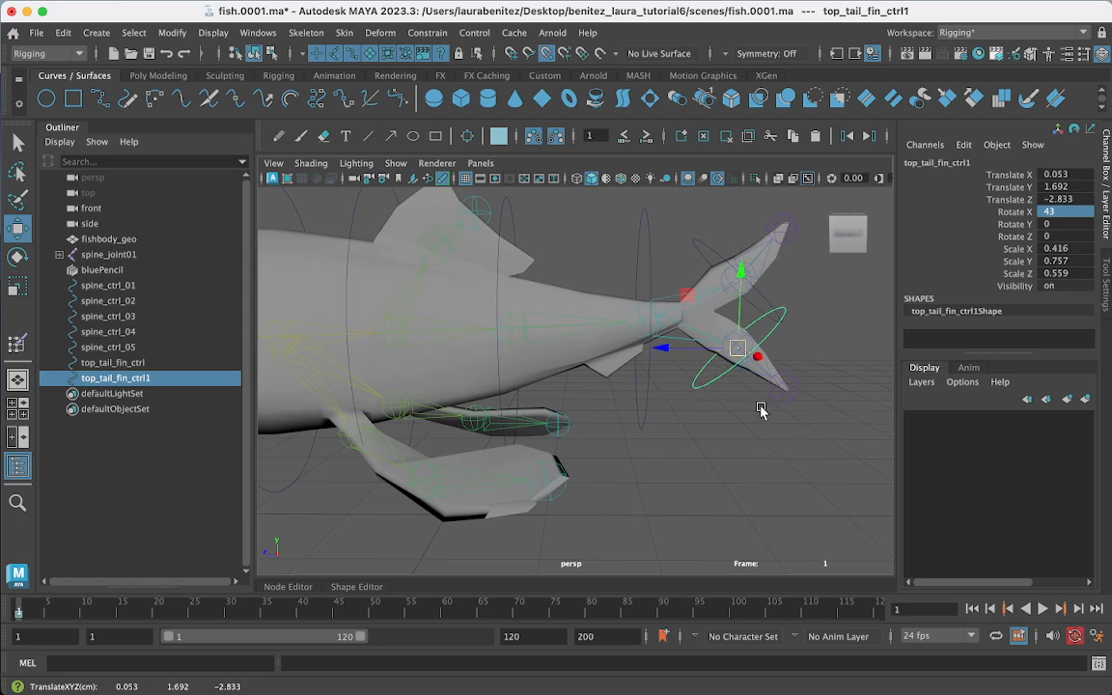
left_click_drag(761, 410, 685, 426, "alt")
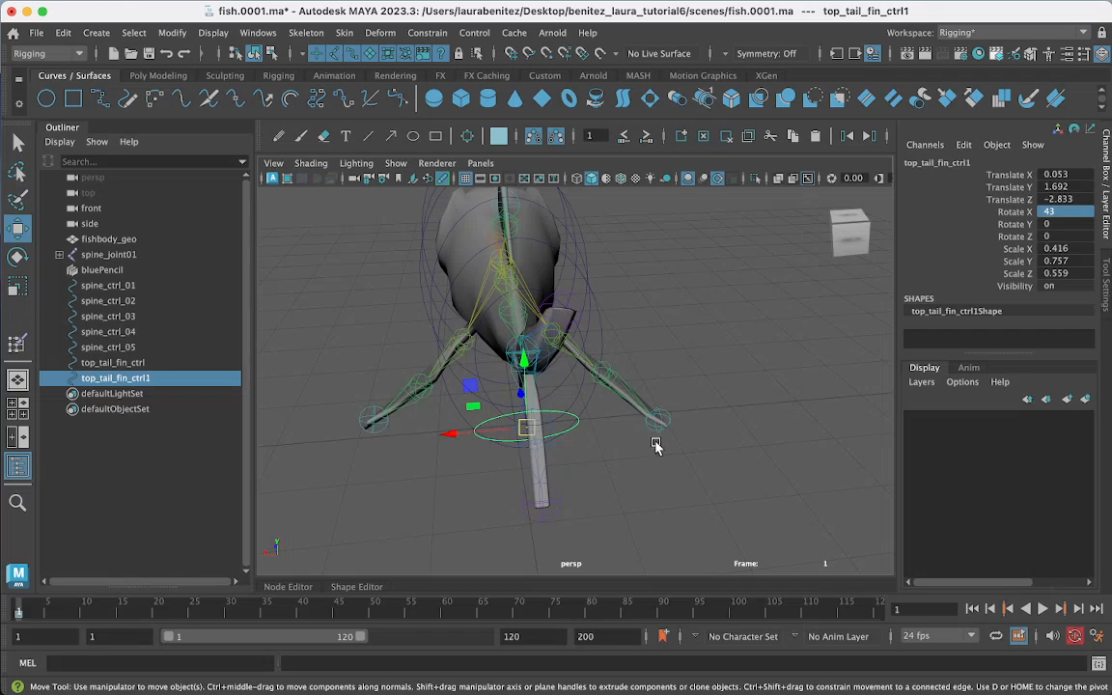
scroll(654, 450, "up", 5)
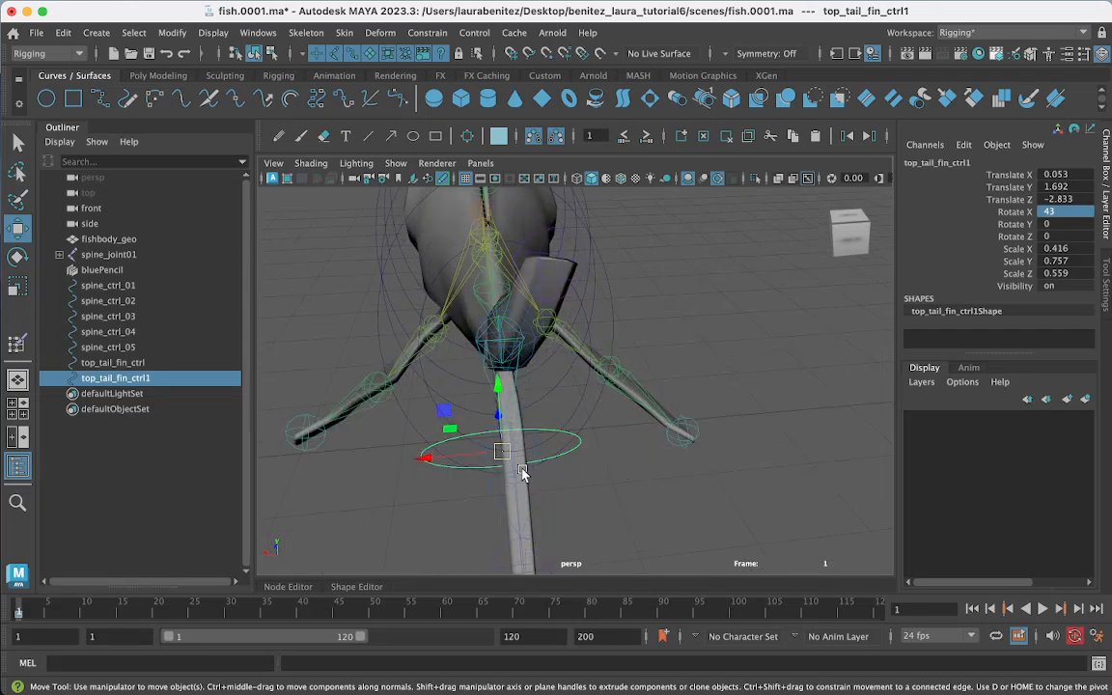
scroll(489, 466, "up", 2)
left_click_drag(489, 472, 496, 472)
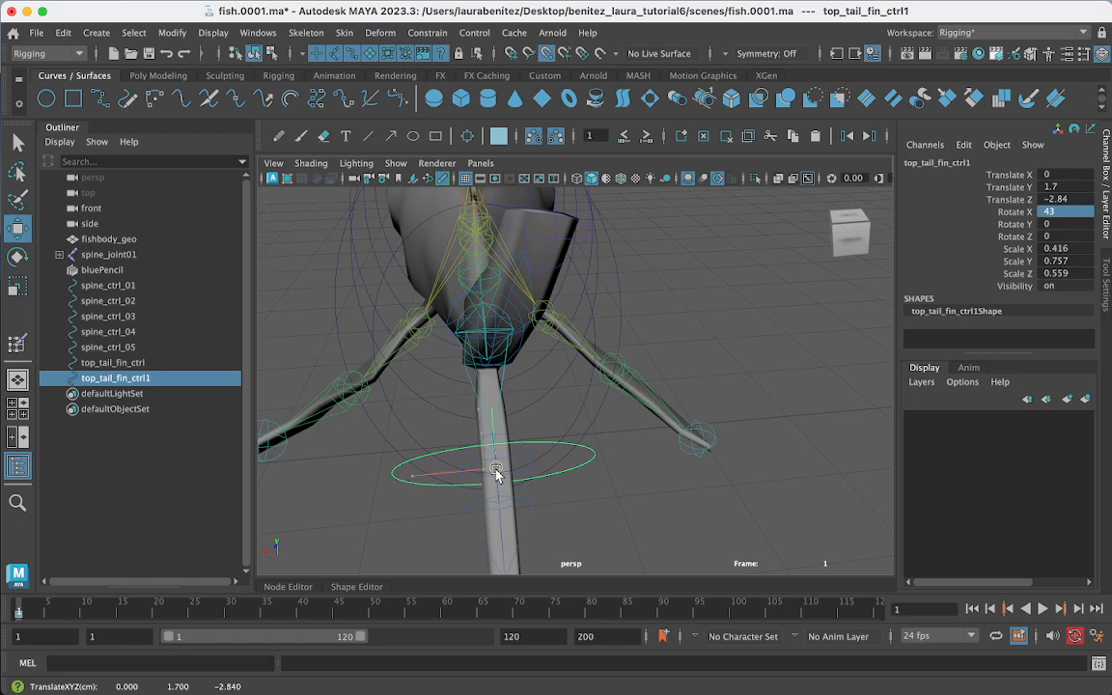
left_click_drag(595, 533, 665, 524, "alt")
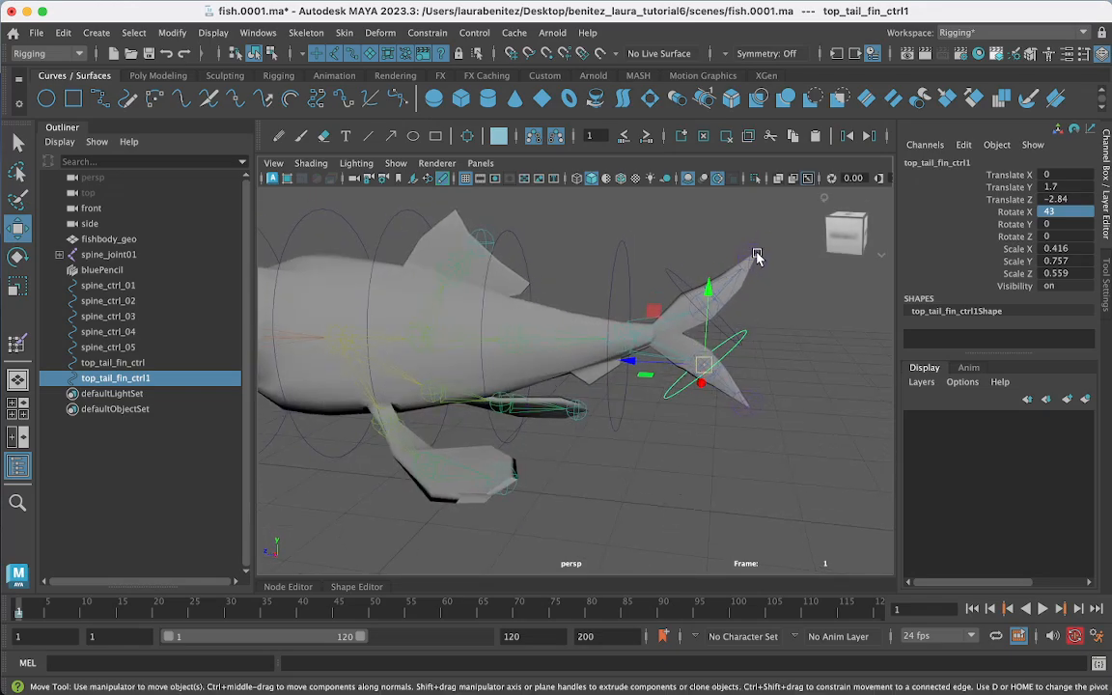
Step: Rename the duplicated control on the lower tail fin as bottom_tail_fin_ctrl
scroll(744, 384, "down", 3)
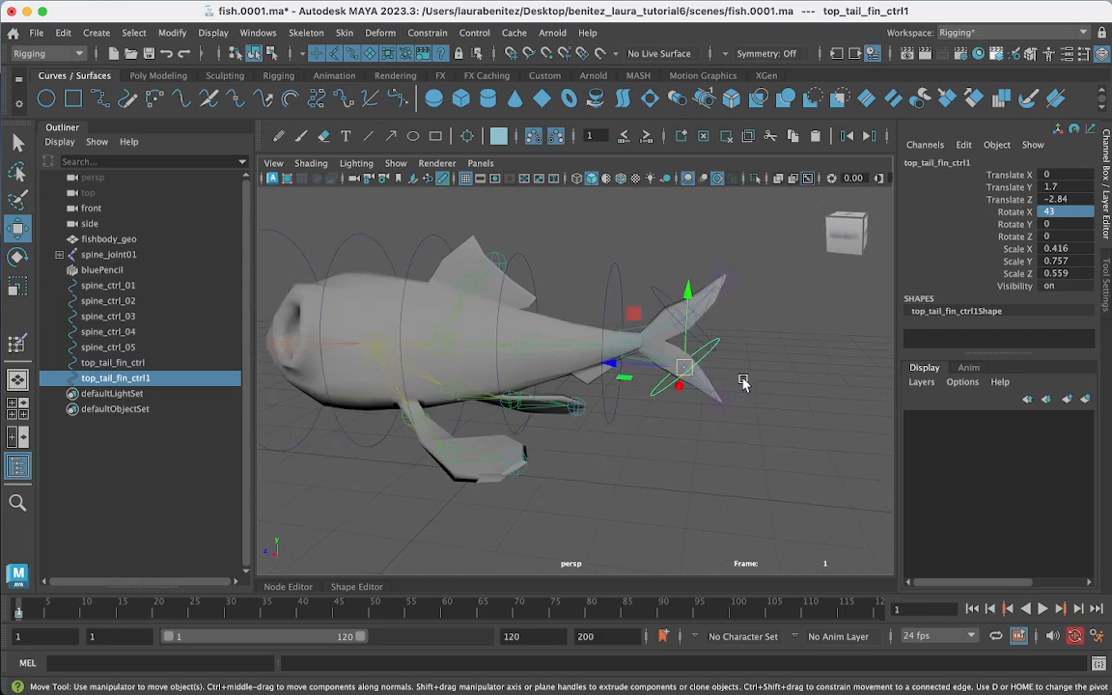
double_click(141, 378)
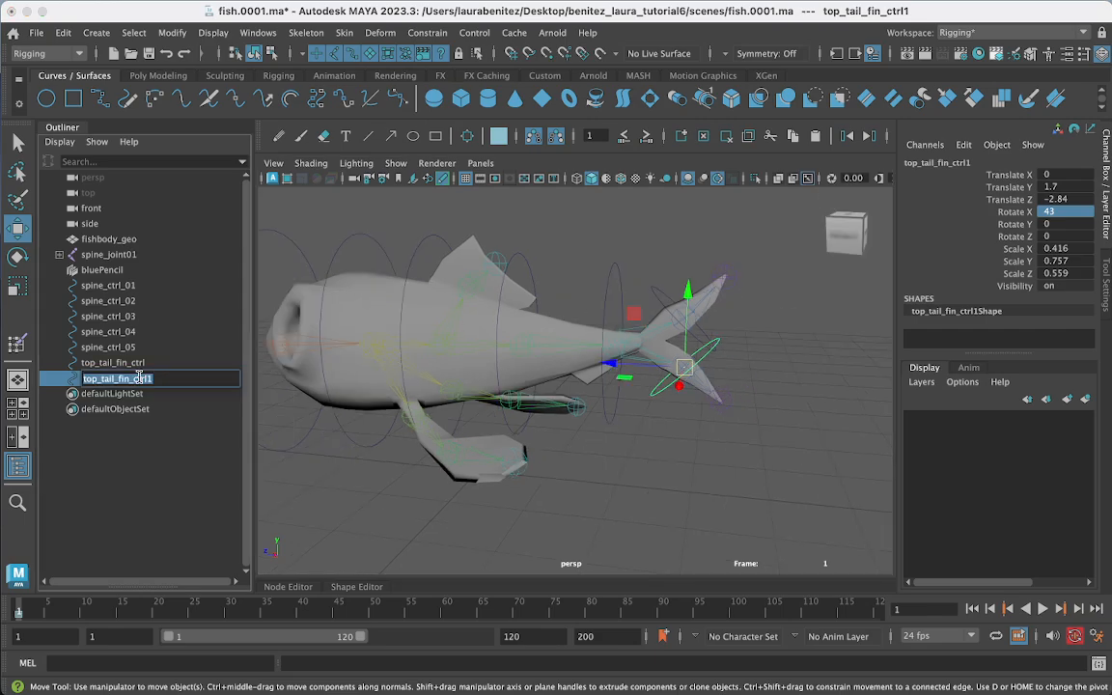
type("bottom")
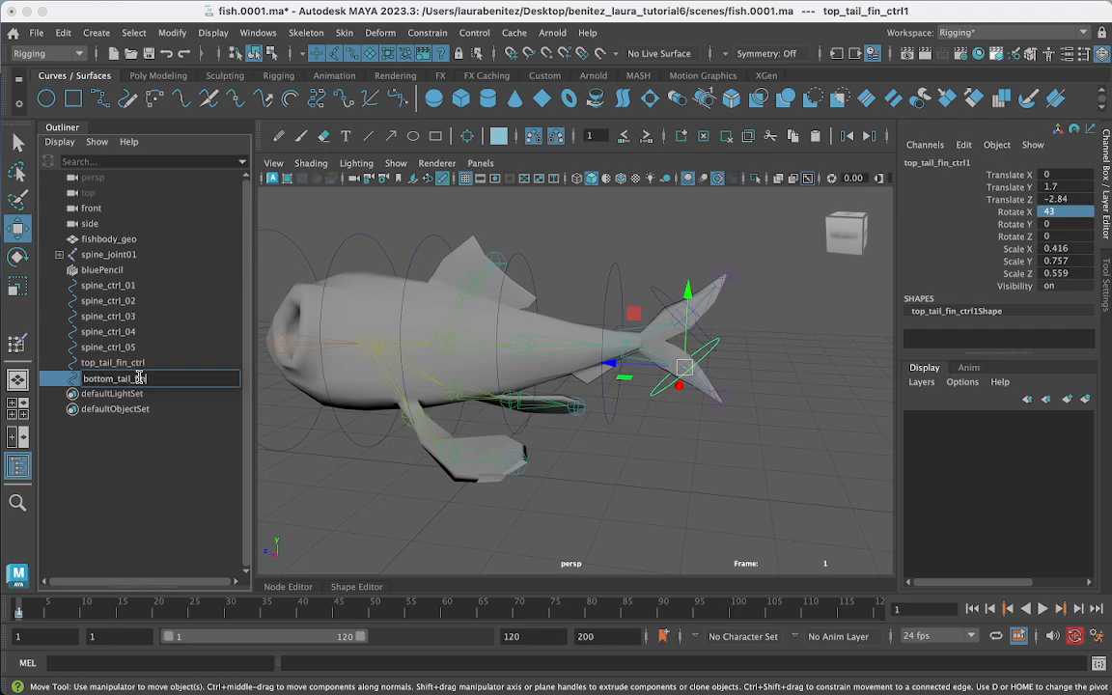
key("Return")
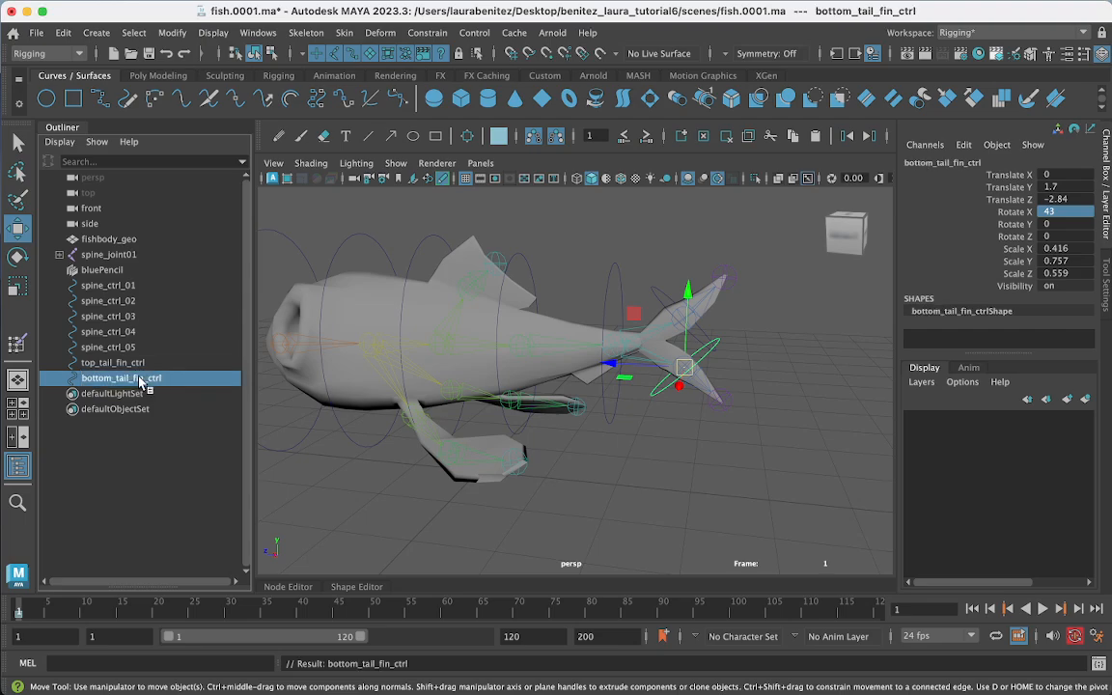
Step: Create another NURBS circle and raise it to the dorsal fin, at about 2.651 in Y
scroll(721, 483, "up", 2)
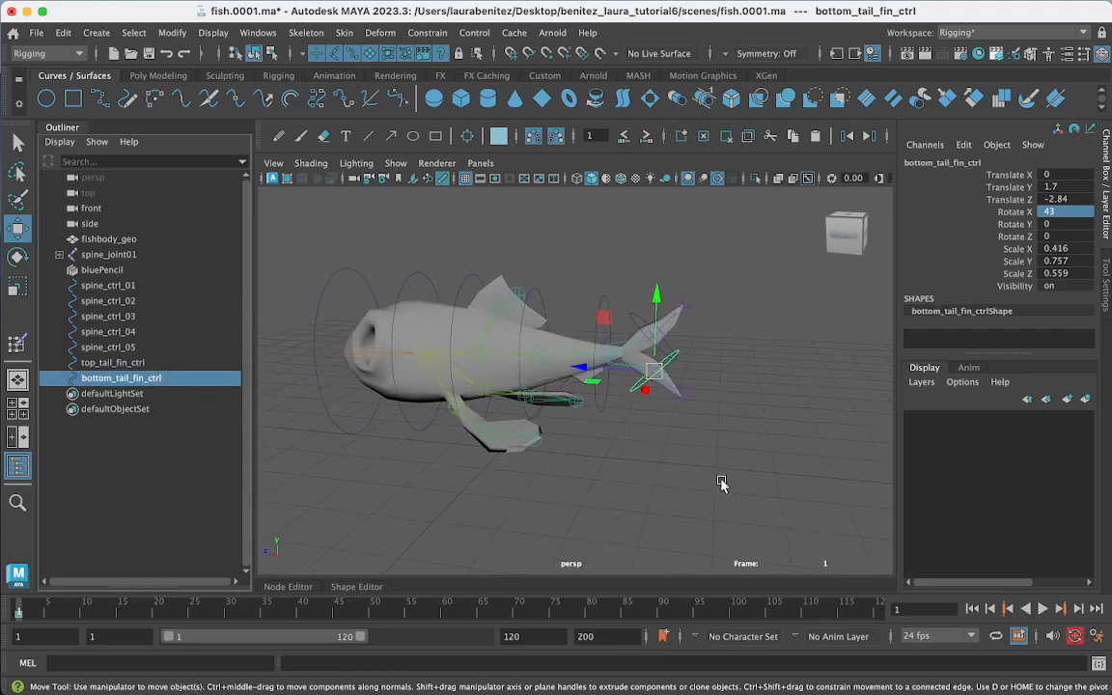
left_click_drag(610, 494, 688, 517, "alt")
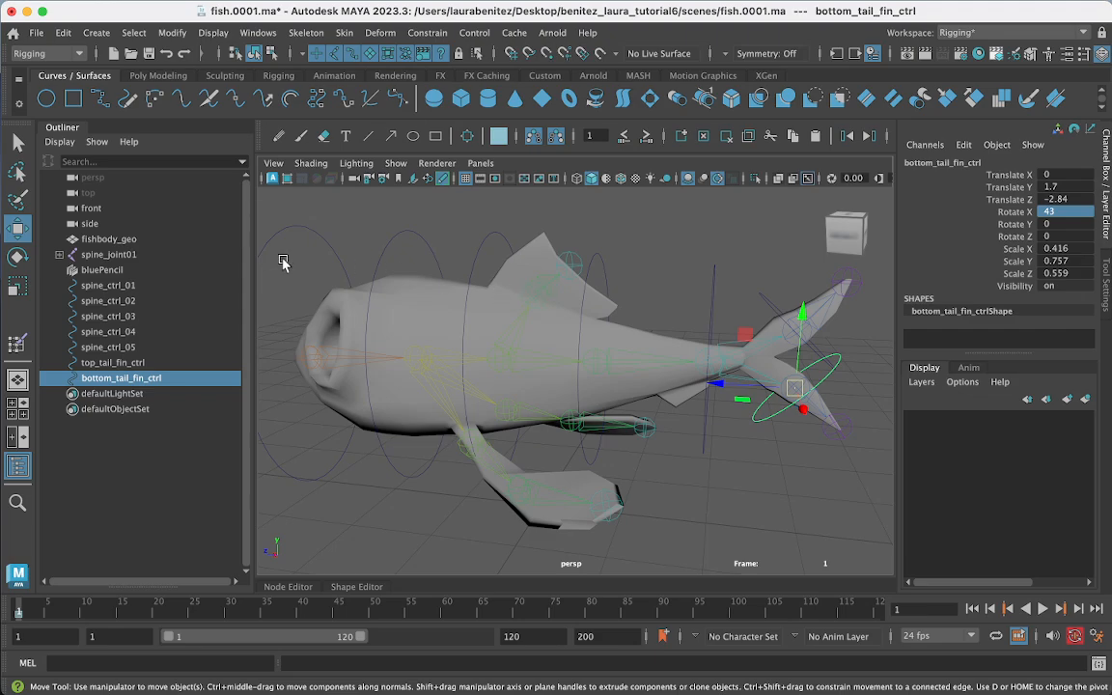
left_click(45, 98)
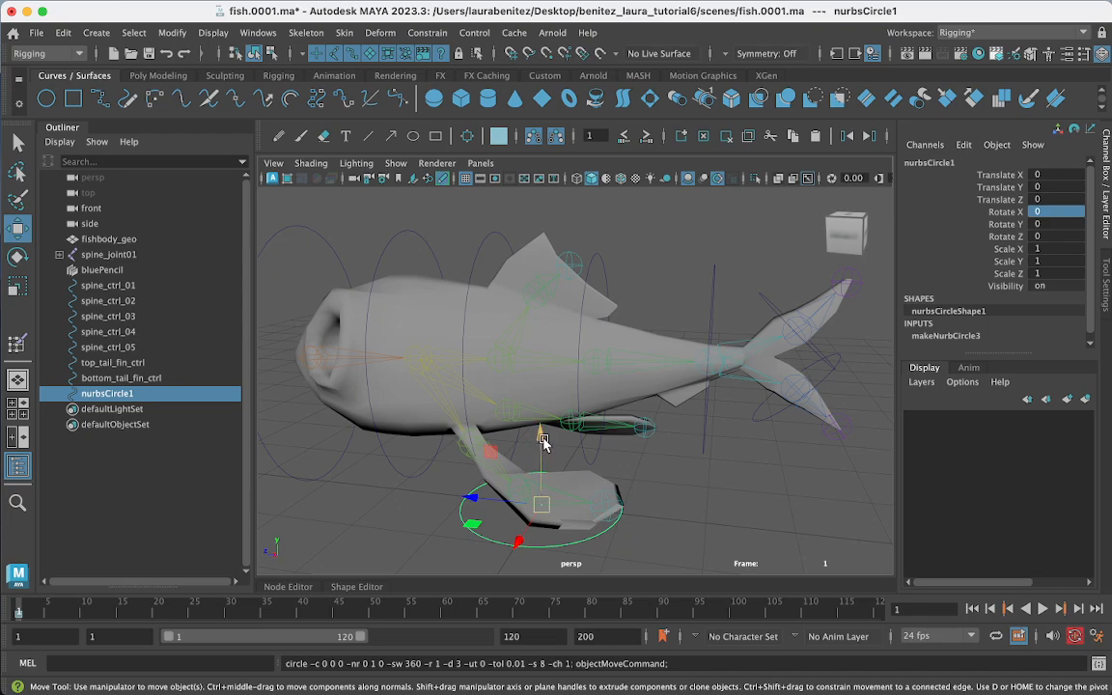
left_click_drag(541, 432, 569, 228)
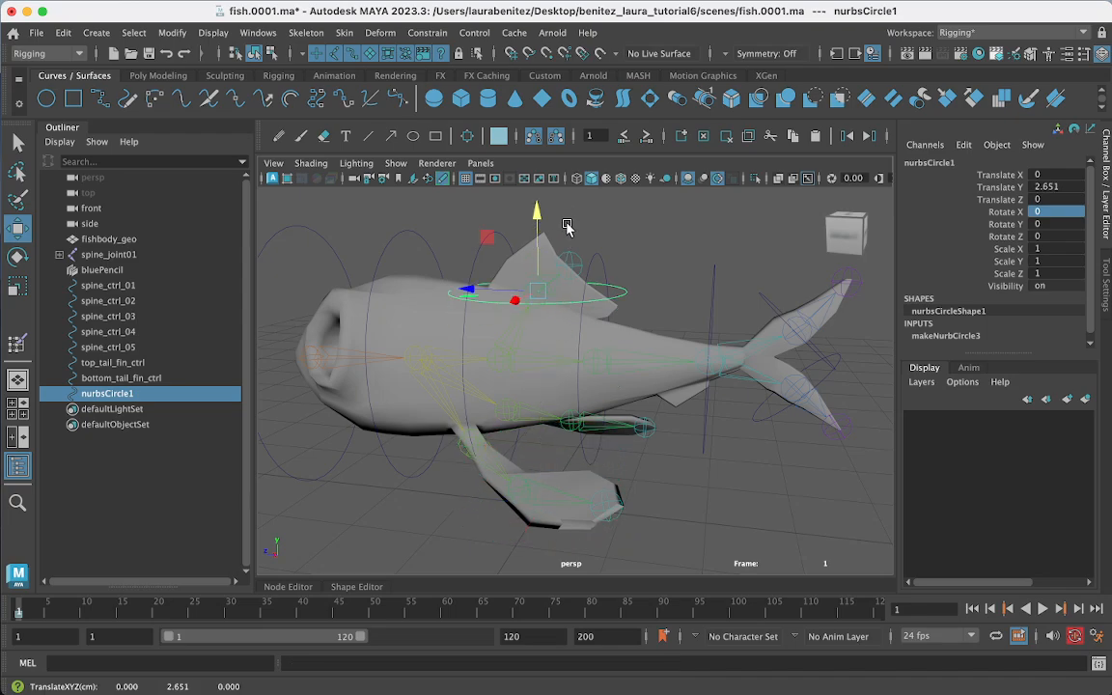
Step: Rotate the dorsal fin circle to about -23.6 degrees in X to follow the fin's slant
left_click_drag(561, 289, 620, 344, "alt")
key("e")
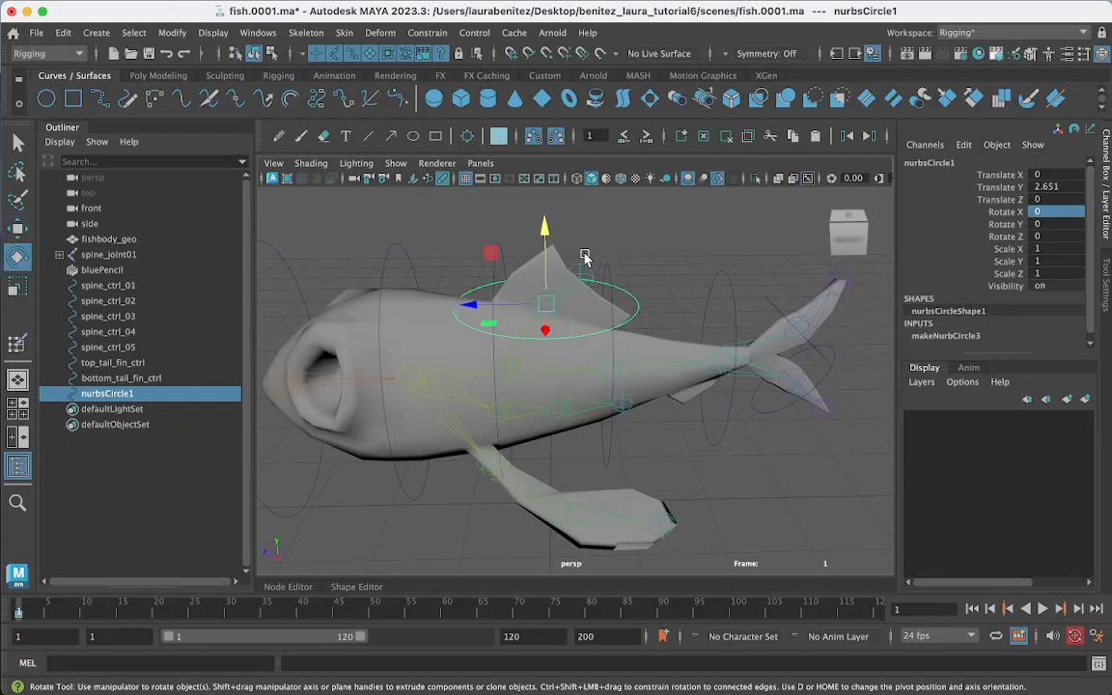
left_click_drag(583, 247, 605, 269)
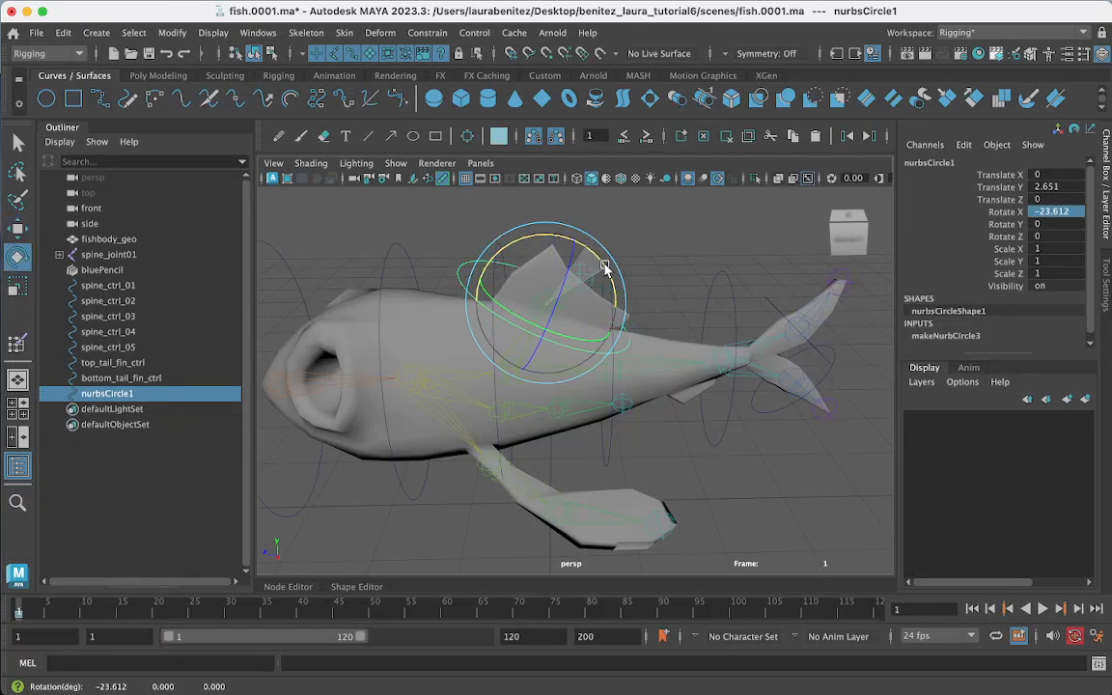
Step: Ease the dorsal fin circle's tilt to about -18.1 degrees in X
left_click_drag(601, 322, 599, 316, "alt")
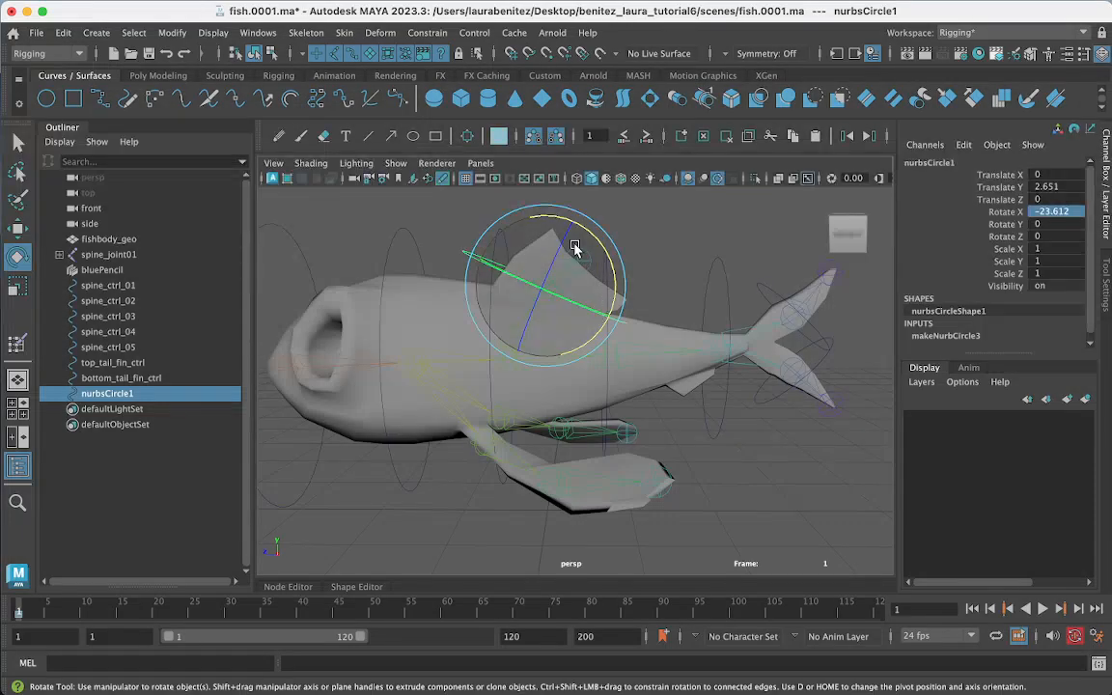
left_click_drag(583, 241, 585, 236)
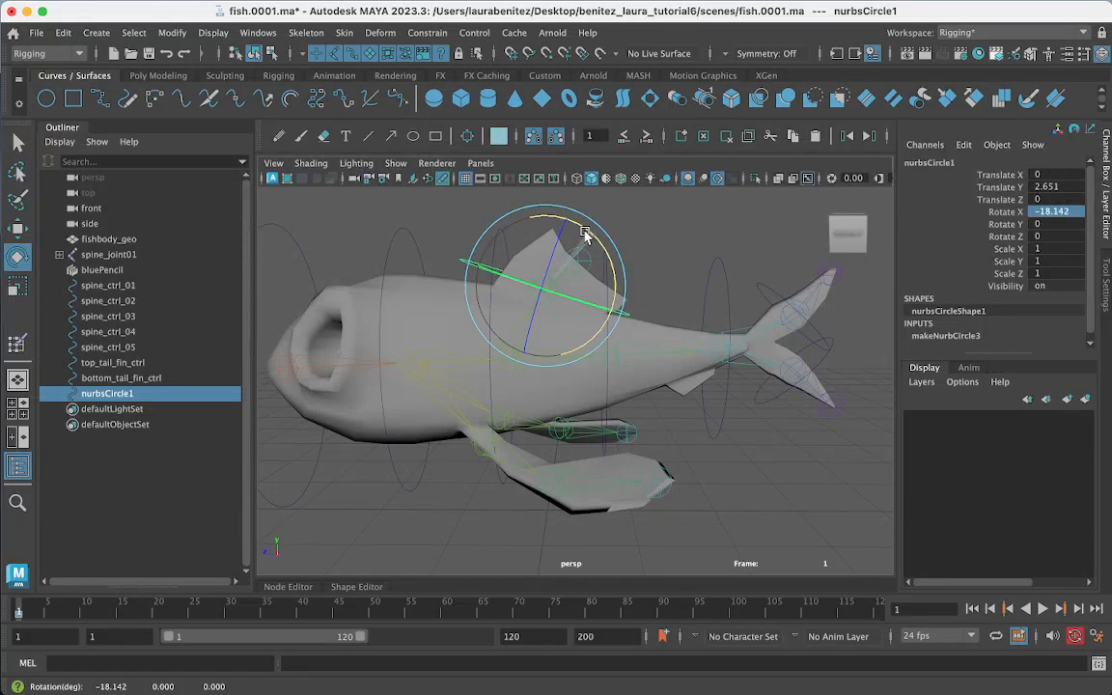
scroll(585, 235, "down", 4)
scroll(585, 235, "up", 6)
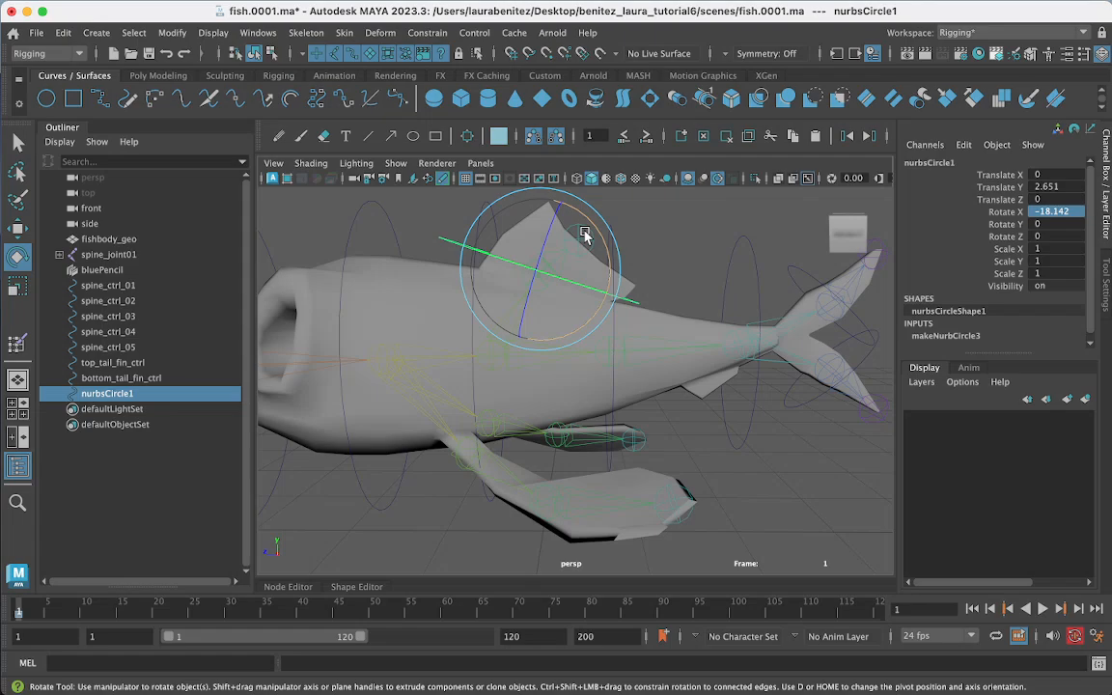
Step: Move the dorsal fin circle to about 2.607 in Y and 0.036 in Z, and narrow its X scale to about 0.639
left_click_drag(565, 274, 581, 426, "alt")
key("w")
key("r")
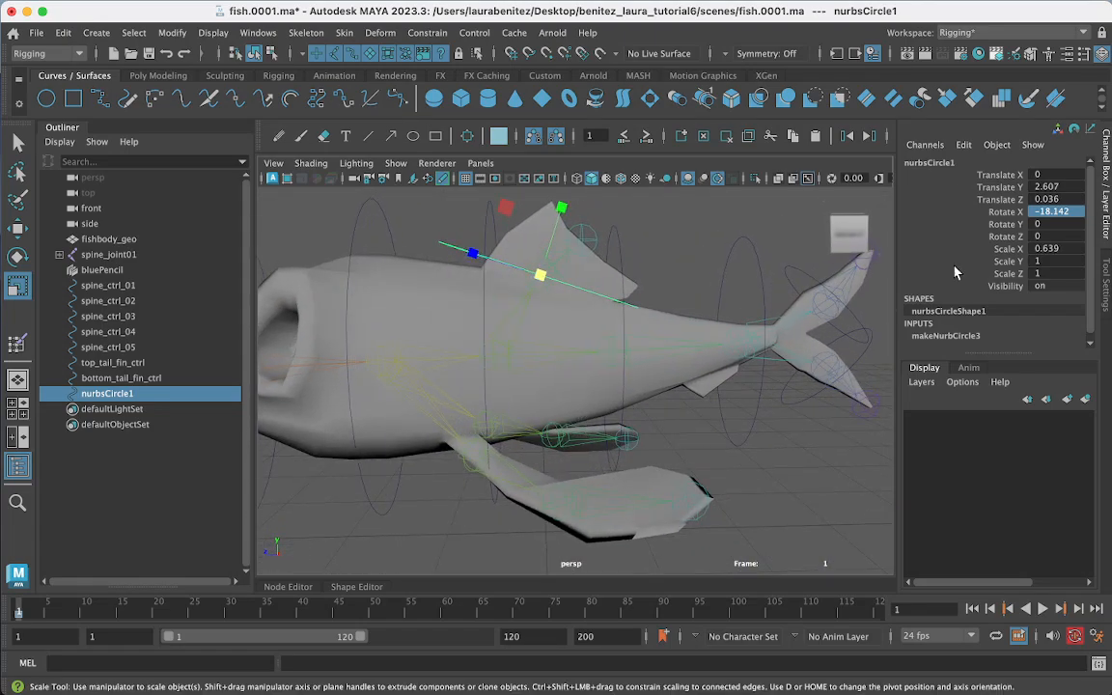
Step: Rename the dorsal fin circle as top_fin_ctrl and adjust its tilt to about -13.5 degrees in X
double_click(932, 163)
type("top_fin_ctrl")
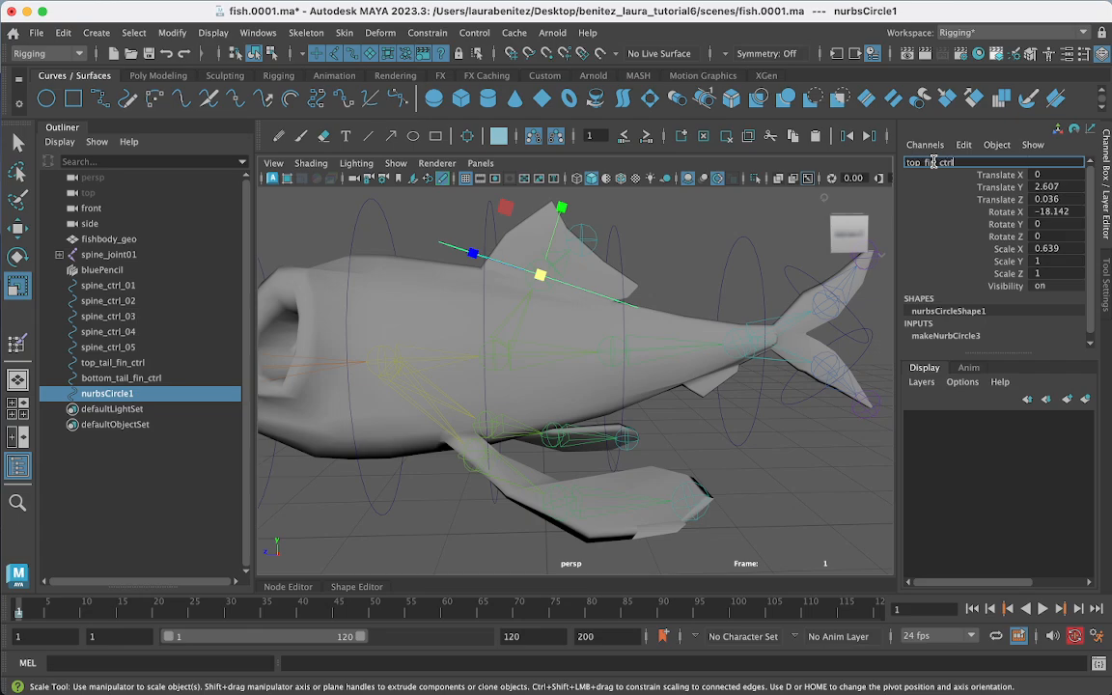
key("Return")
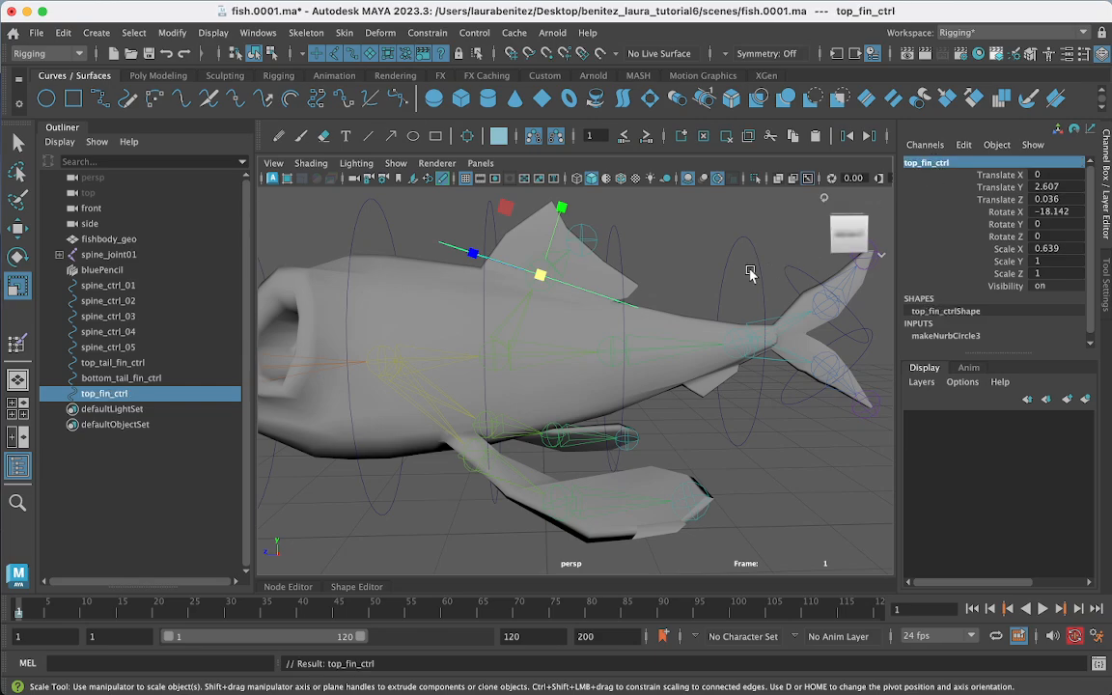
key("e")
left_click_drag(506, 215, 472, 281)
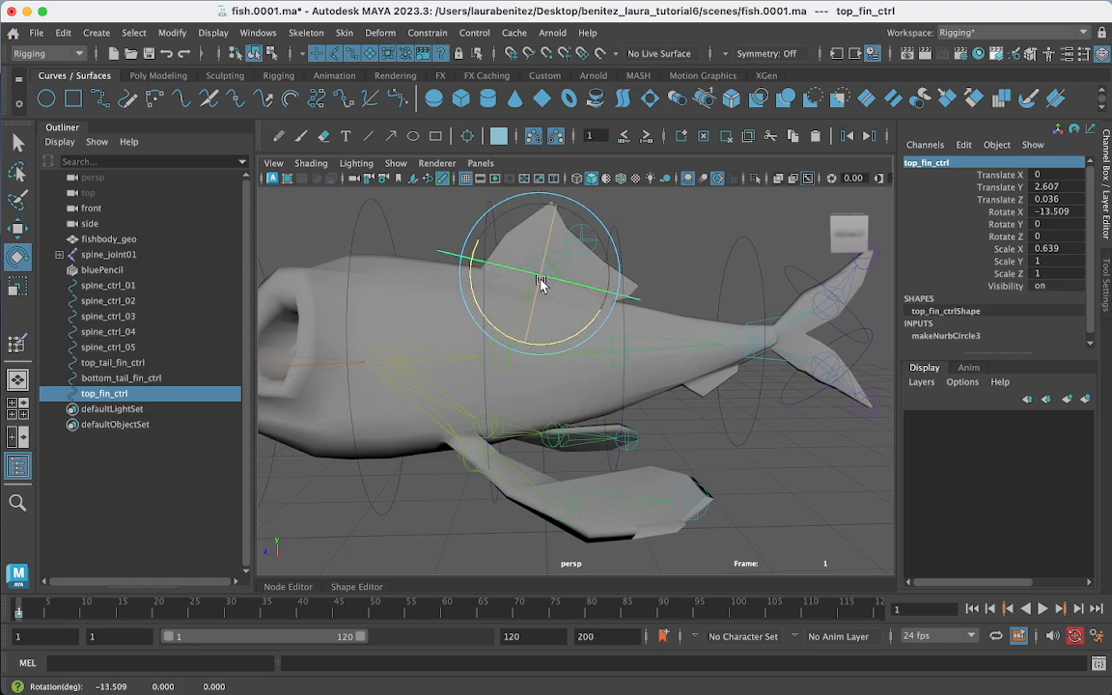
Step: Create another NURBS circle for the side fin and rotate it to about -96.2 degrees in Z
scroll(675, 413, "up", 8)
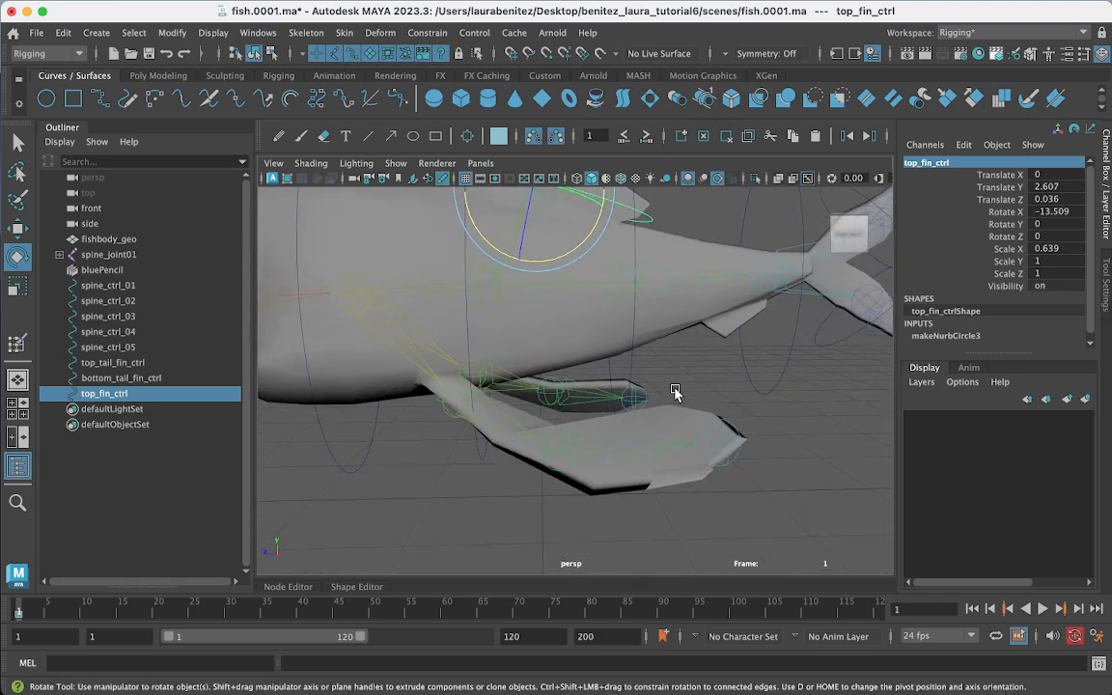
scroll(674, 395, "down", 10)
left_click_drag(674, 390, 665, 504, "alt")
left_click(676, 498)
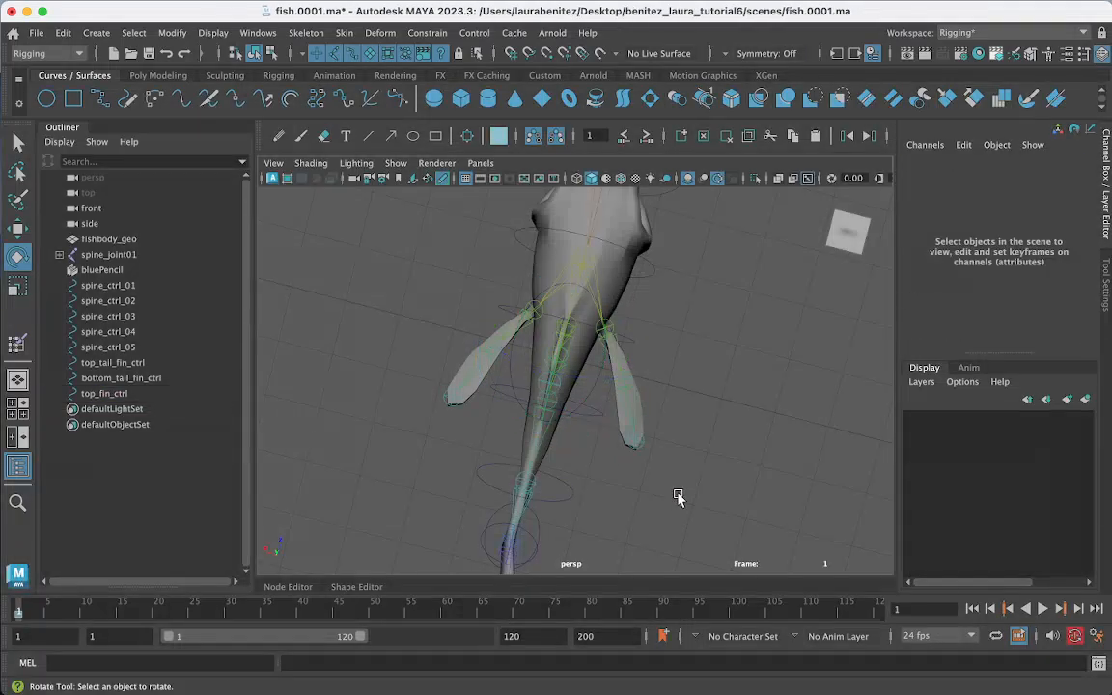
left_click_drag(665, 459, 561, 434, "alt")
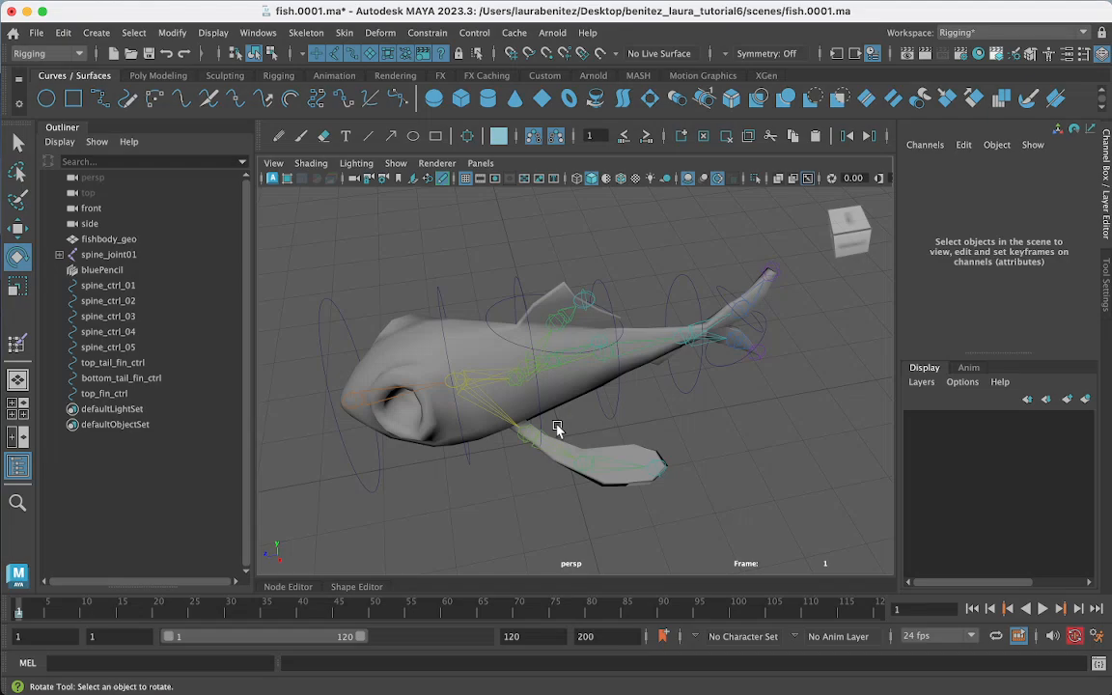
left_click(45, 100)
key("e")
left_click_drag(695, 480, 681, 477, "alt")
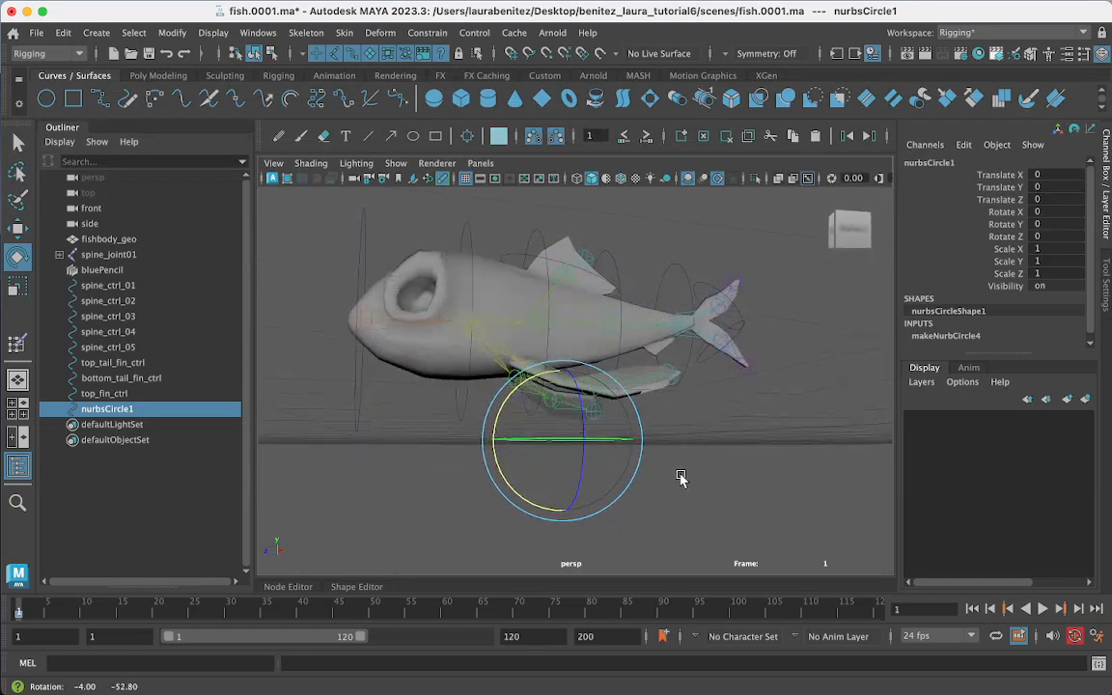
left_click_drag(574, 422, 609, 527)
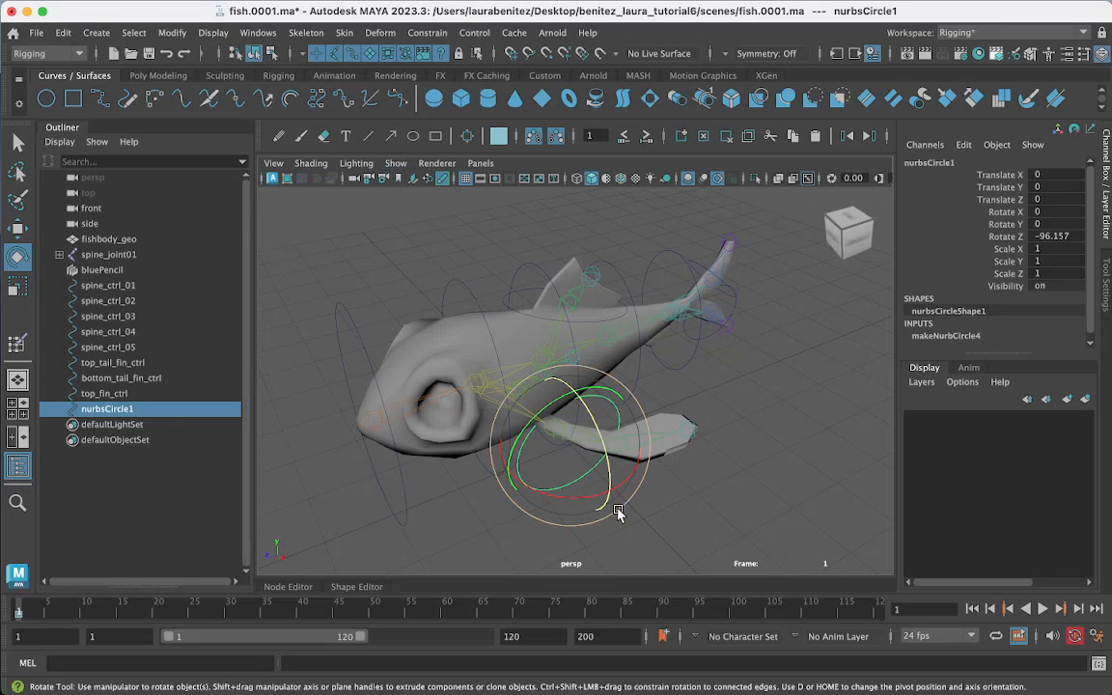
Step: Move the upright circle onto the left side fin's base joint, at about 0.595, 1.002, 0.644
scroll(608, 492, "down", 5)
scroll(609, 492, "up", 2)
scroll(608, 491, "up", 5)
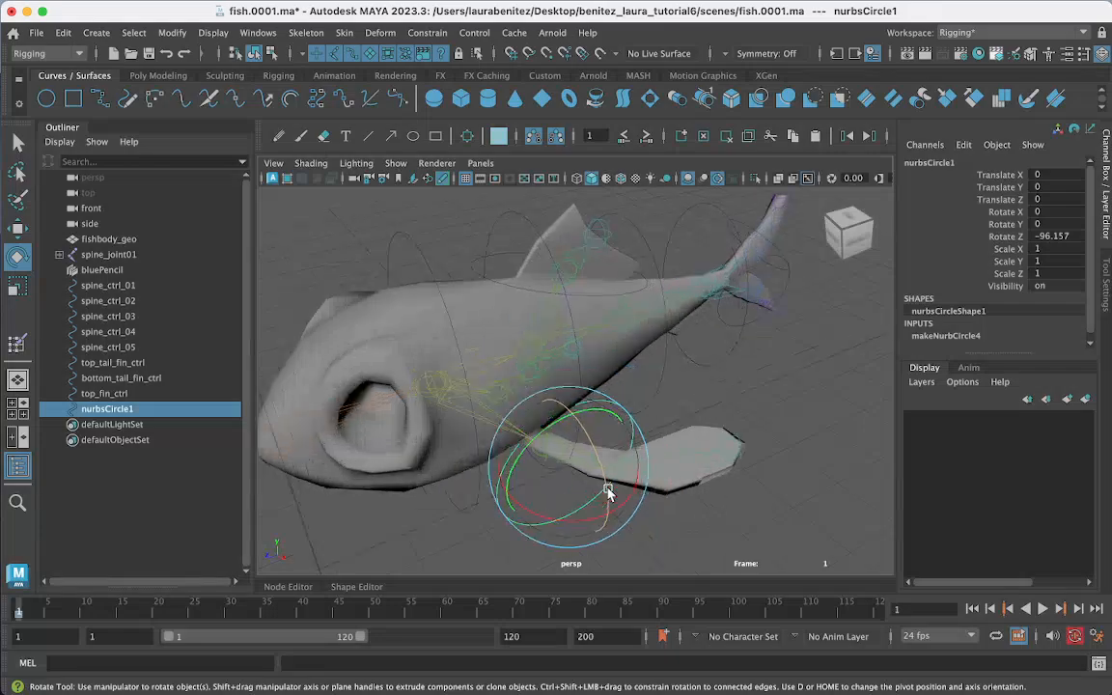
key("w")
left_click_drag(570, 480, 539, 460)
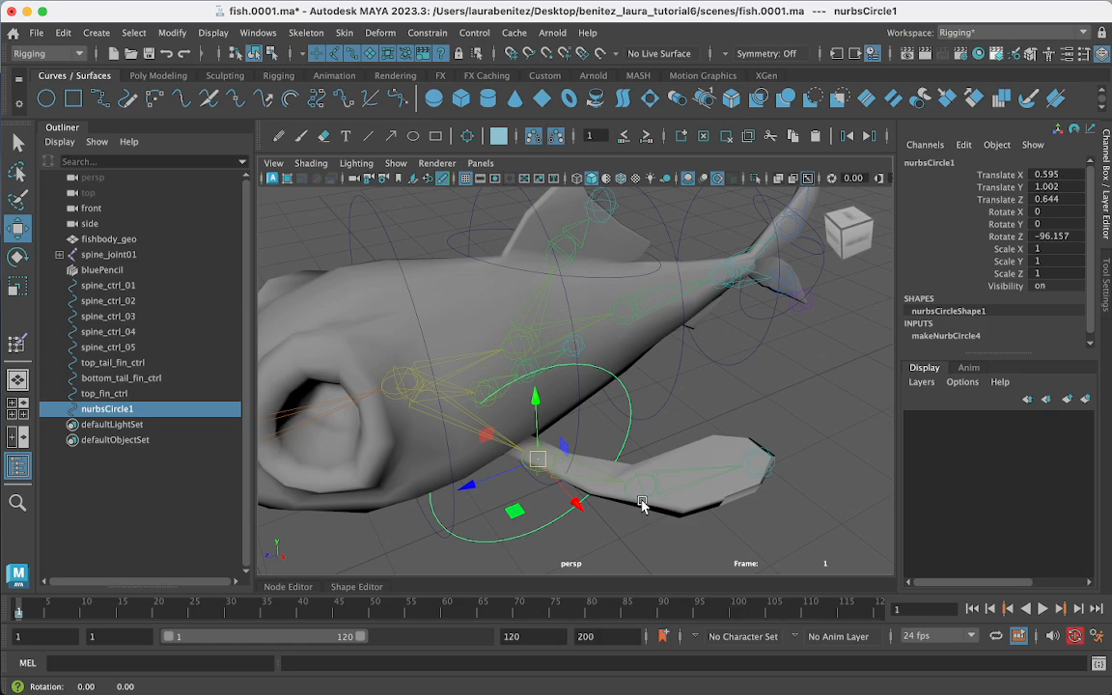
Step: Scale the side fin circle uniformly to about 0.818 and rotate it around the fin to about -22.2, -1.6, -99.5 degrees
left_click_drag(640, 506, 575, 512, "alt")
key("e")
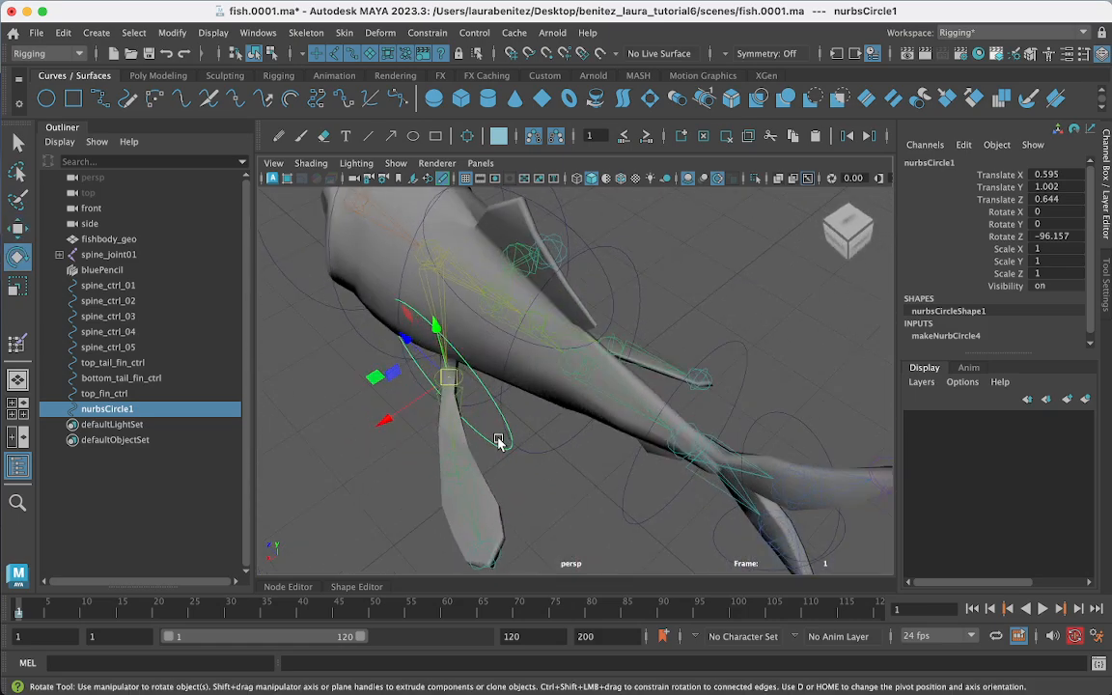
left_click_drag(434, 439, 416, 362)
key("r")
key("e")
left_click_drag(477, 437, 572, 446)
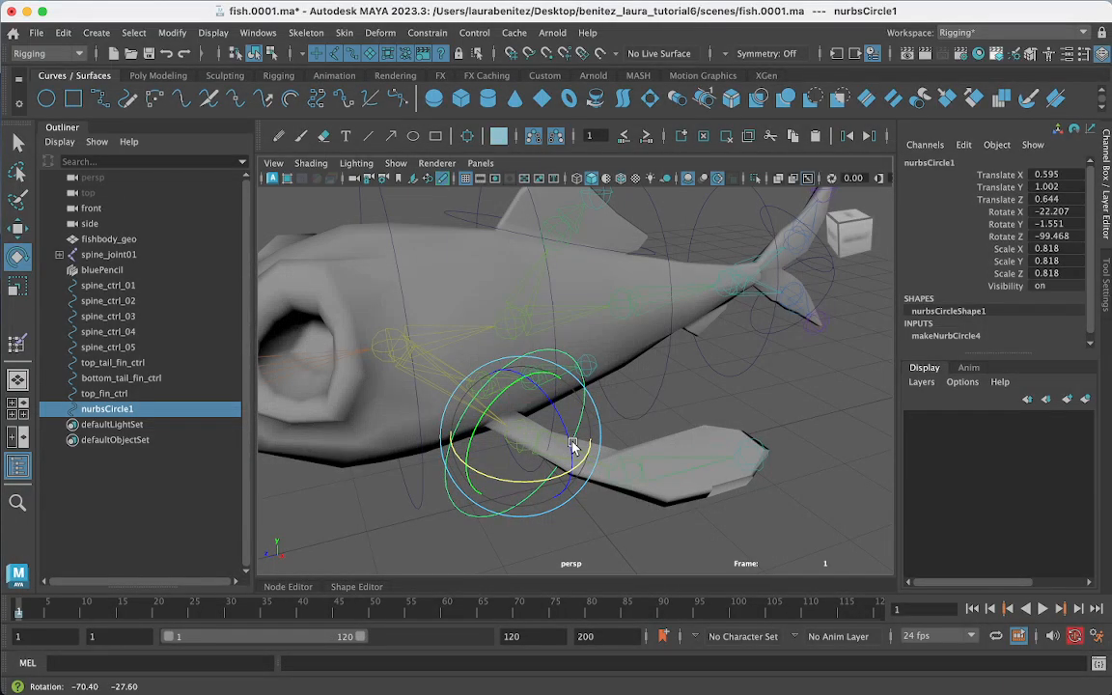
Step: Rename the circle at the left side fin's base as left_fin_ctrl_01
left_click(933, 163)
type("left_fin_ctrl_01")
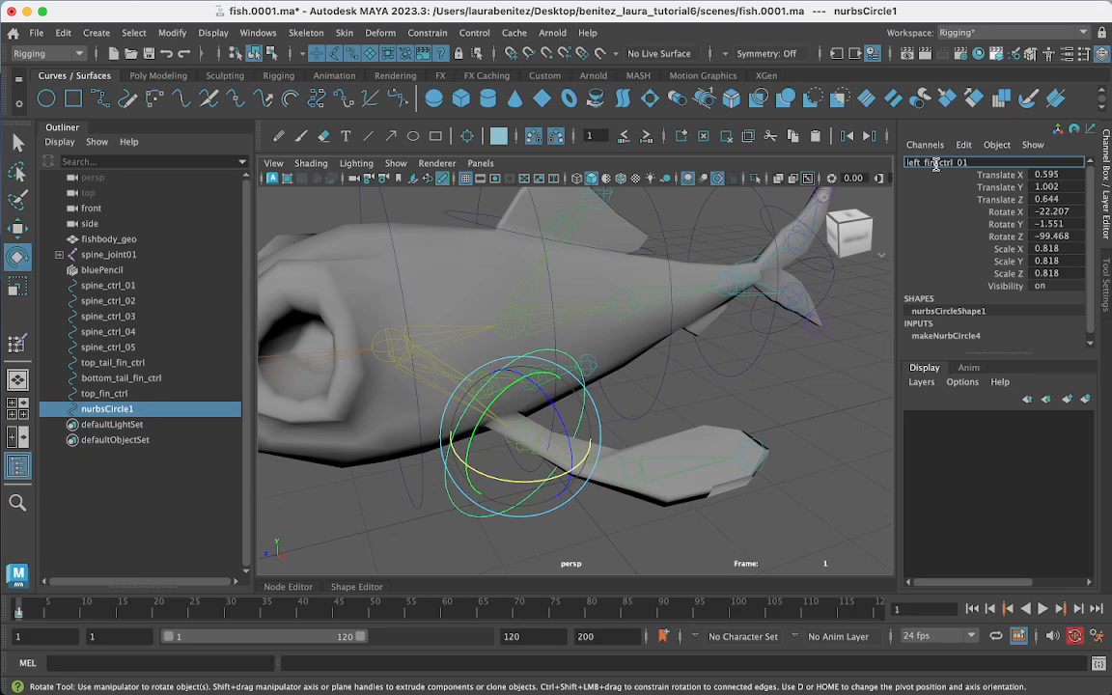
key("Return")
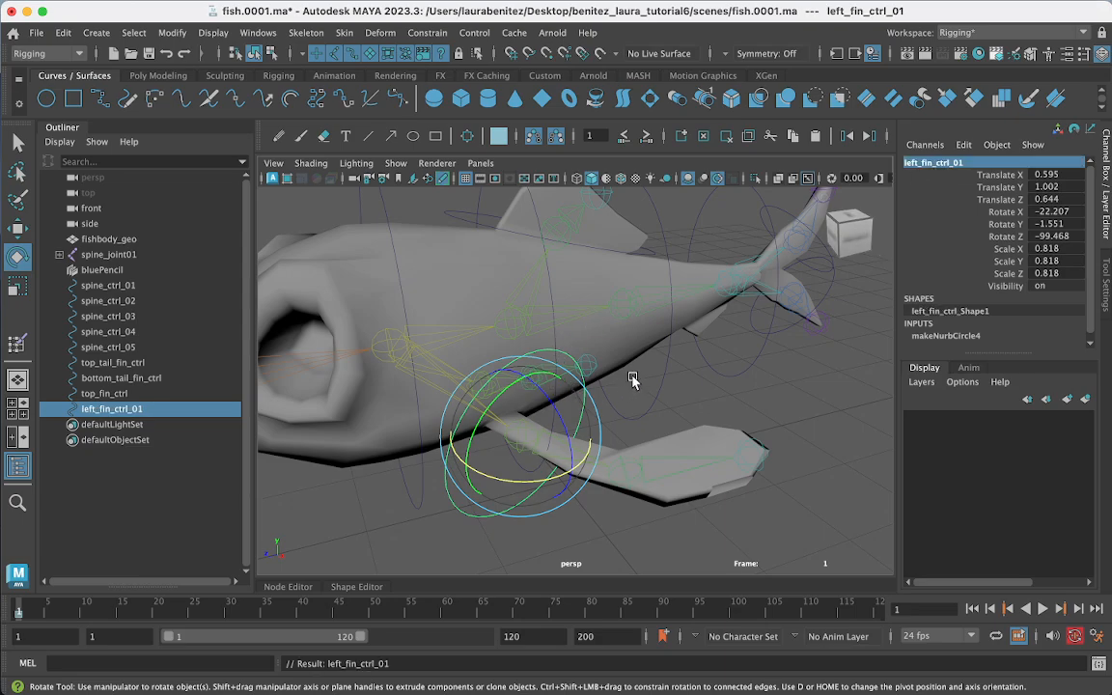
Step: Duplicate left_fin_ctrl_01 and move the copy onto the fin's middle joint, at about 1.135, 0.737, -0.099
key("ctrl+d")
key("w")
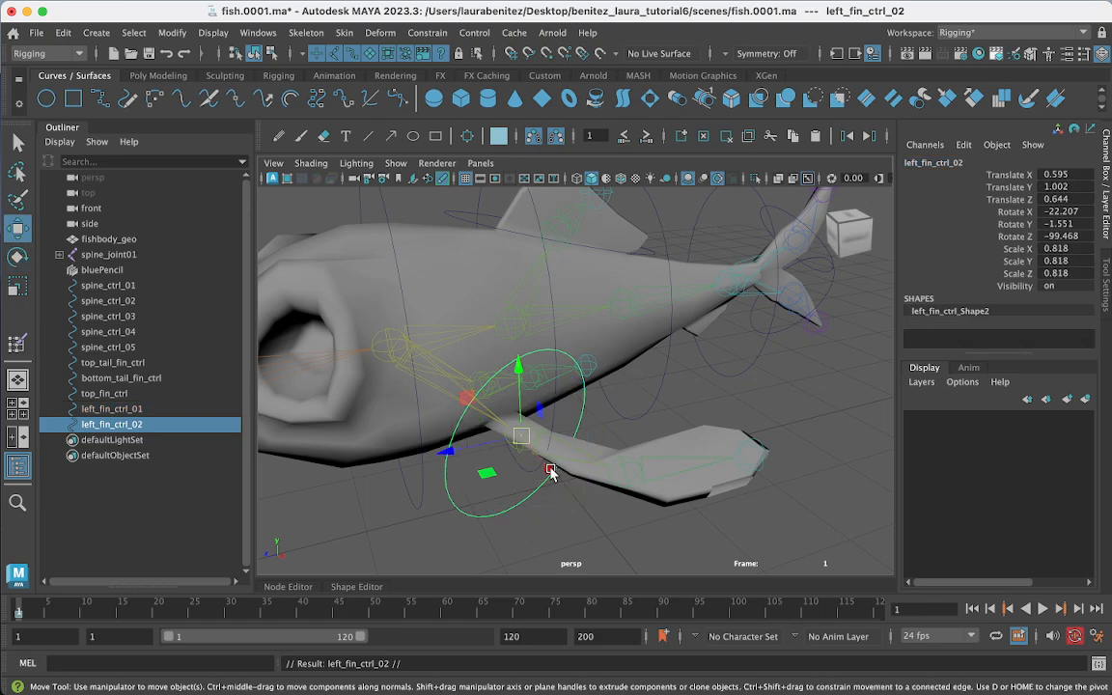
left_click_drag(522, 439, 626, 470)
Step: Rotate left_fin_ctrl_02 to about -43.7, 0.5, -97.4 degrees so it wraps squarely around the fin
key("e")
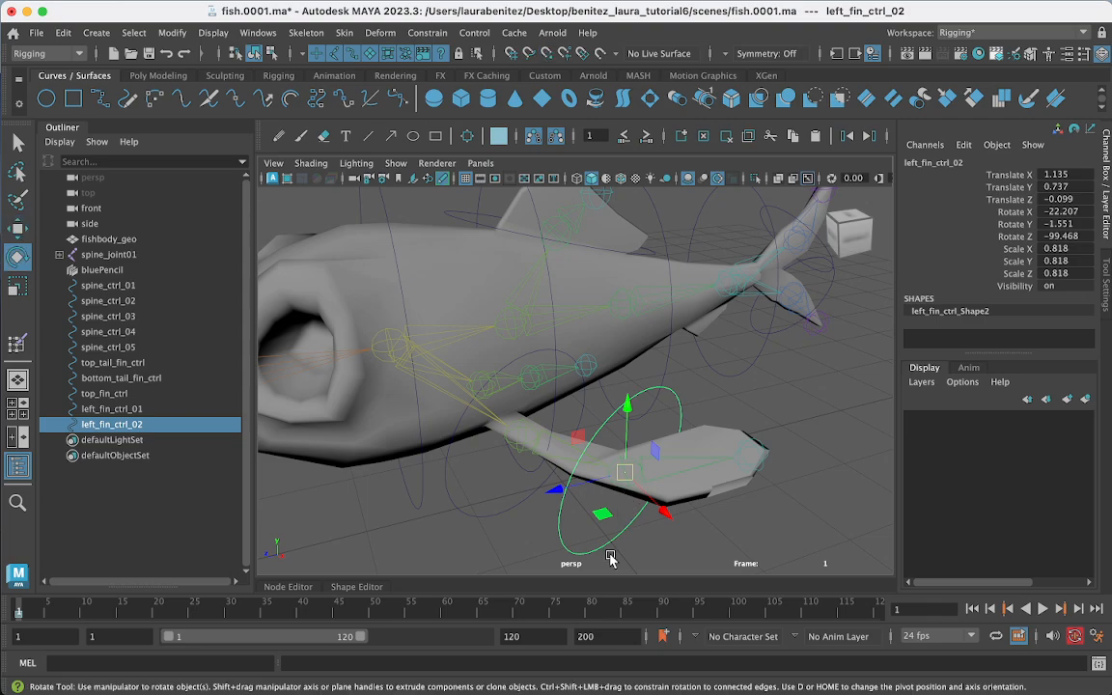
left_click_drag(605, 518, 655, 427)
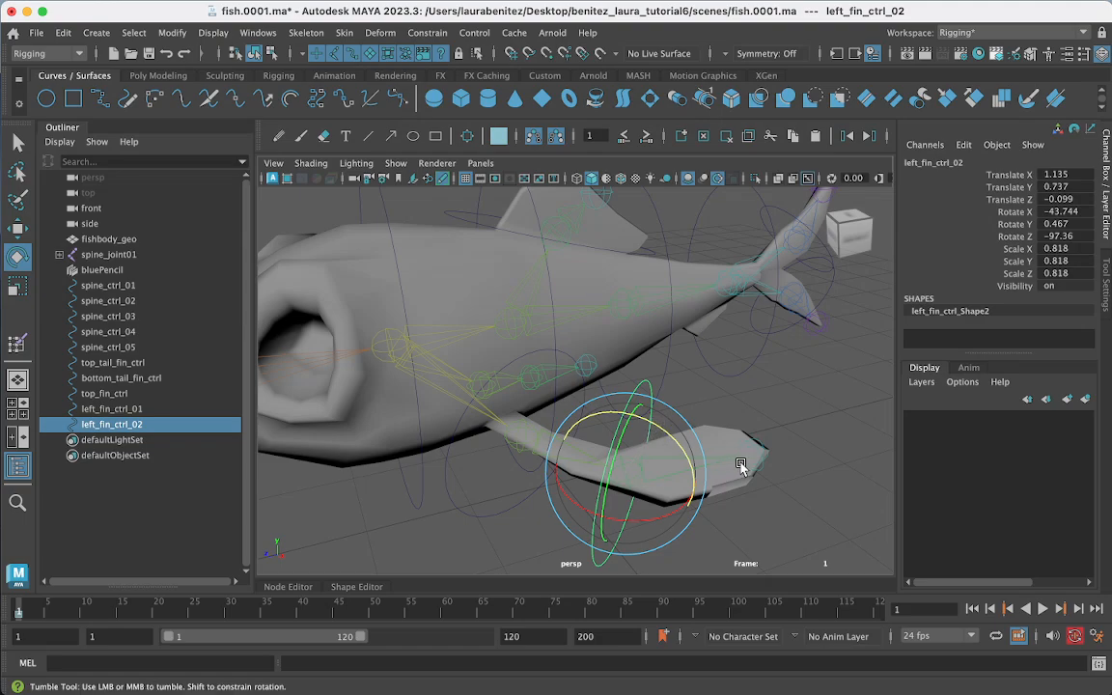
mouse_move(739, 454)
left_mouse_down("alt")
mouse_move(767, 461)
mouse_move(734, 472)
left_mouse_up("alt")
Step: Select left_fin_ctrl_01 at the fin's base and duplicate it for the opposite side fin
key("q")
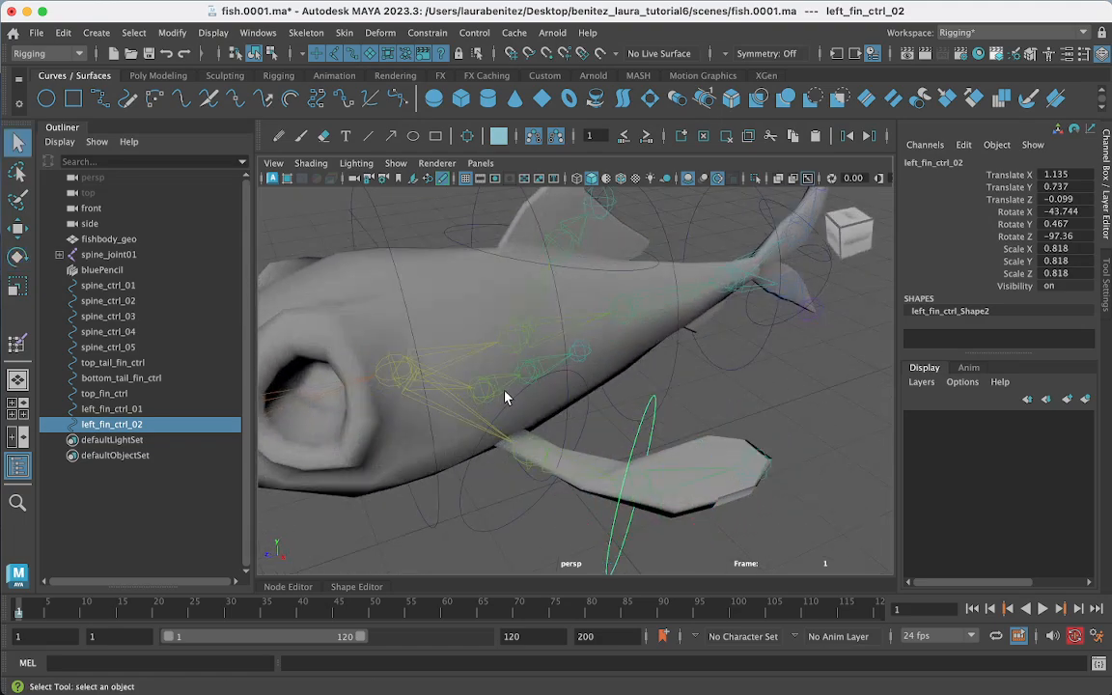
left_click(513, 398)
left_click(515, 406)
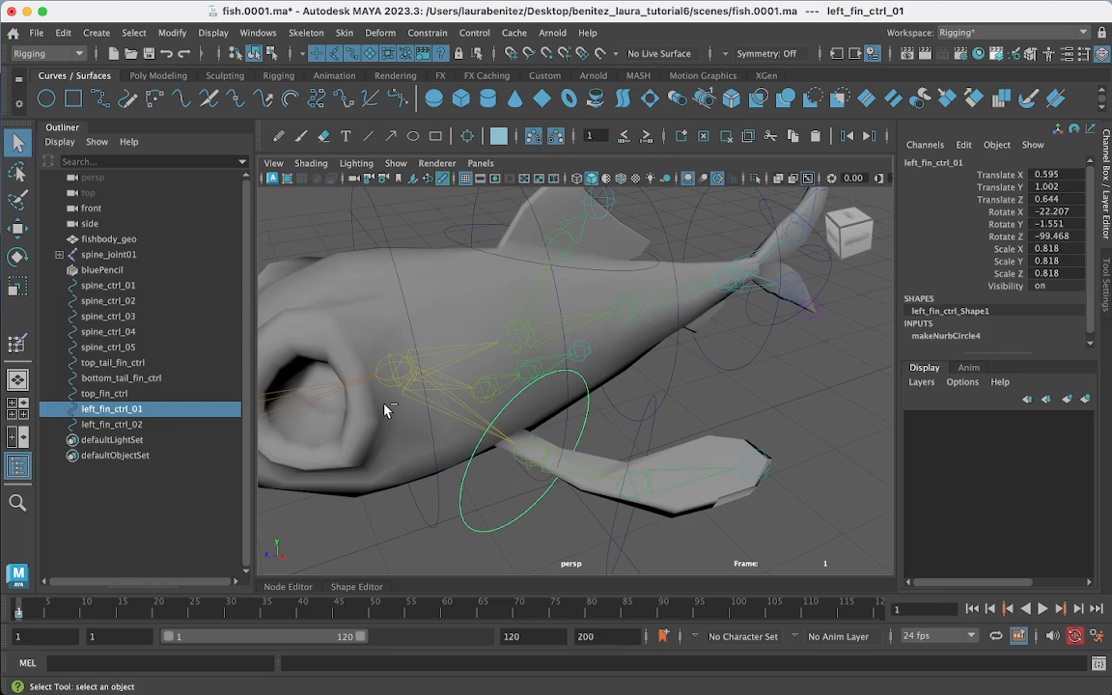
key("super+d")
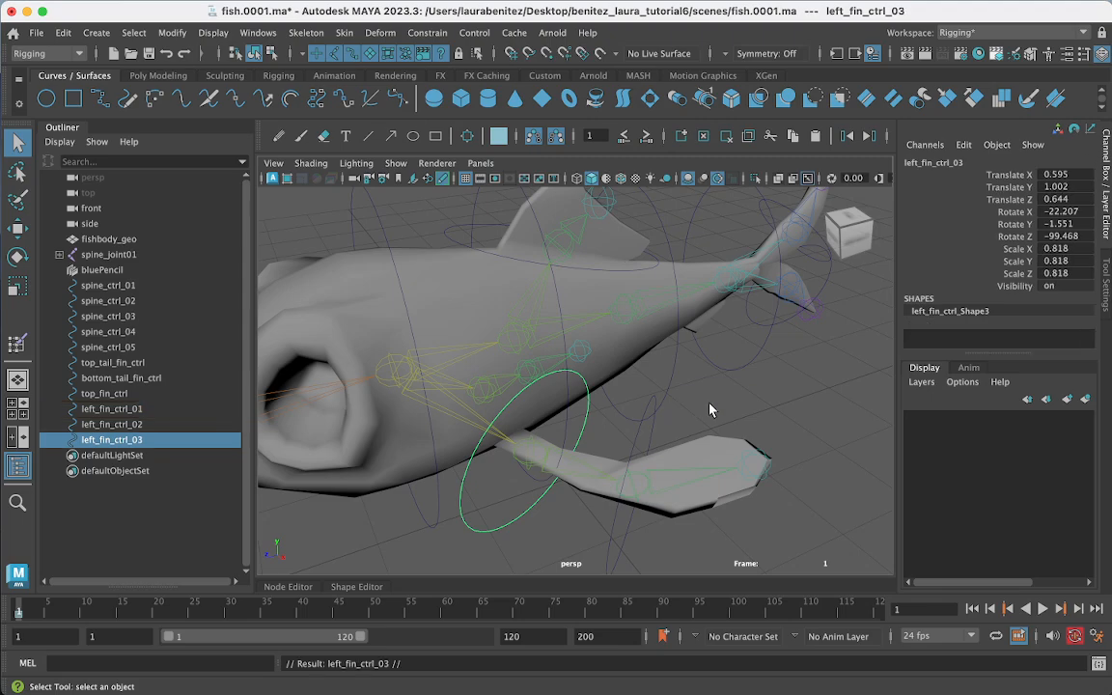
Step: Set the new duplicate's Y rotation to 1.551
left_click_drag(719, 422, 700, 447, "alt")
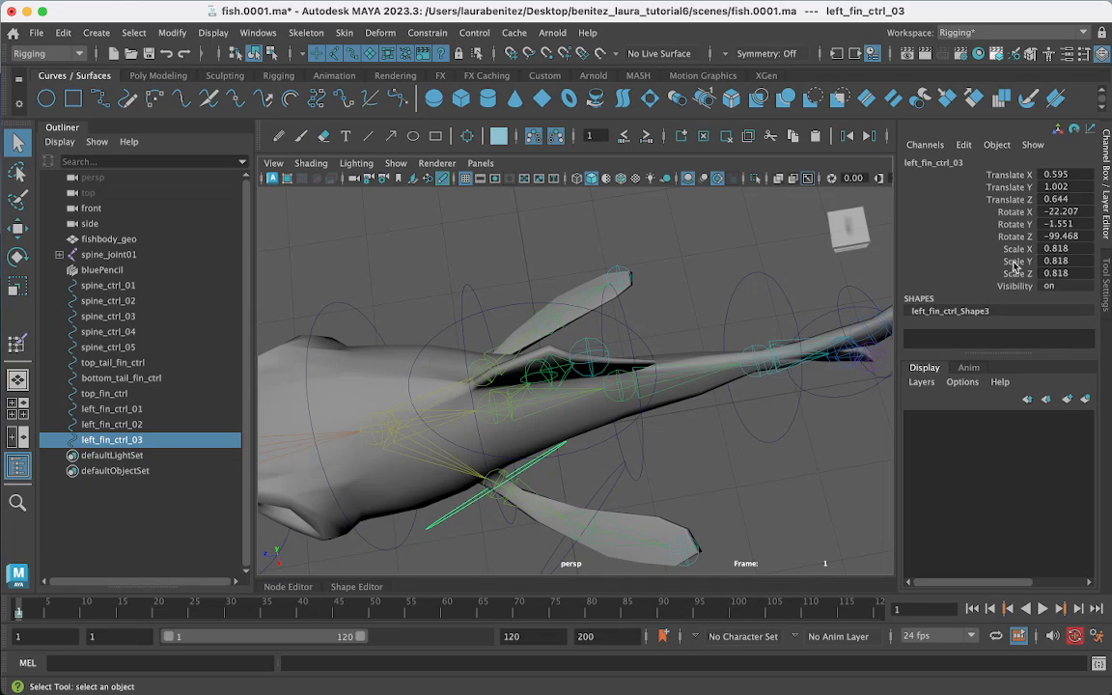
double_click(1081, 223)
key("Return")
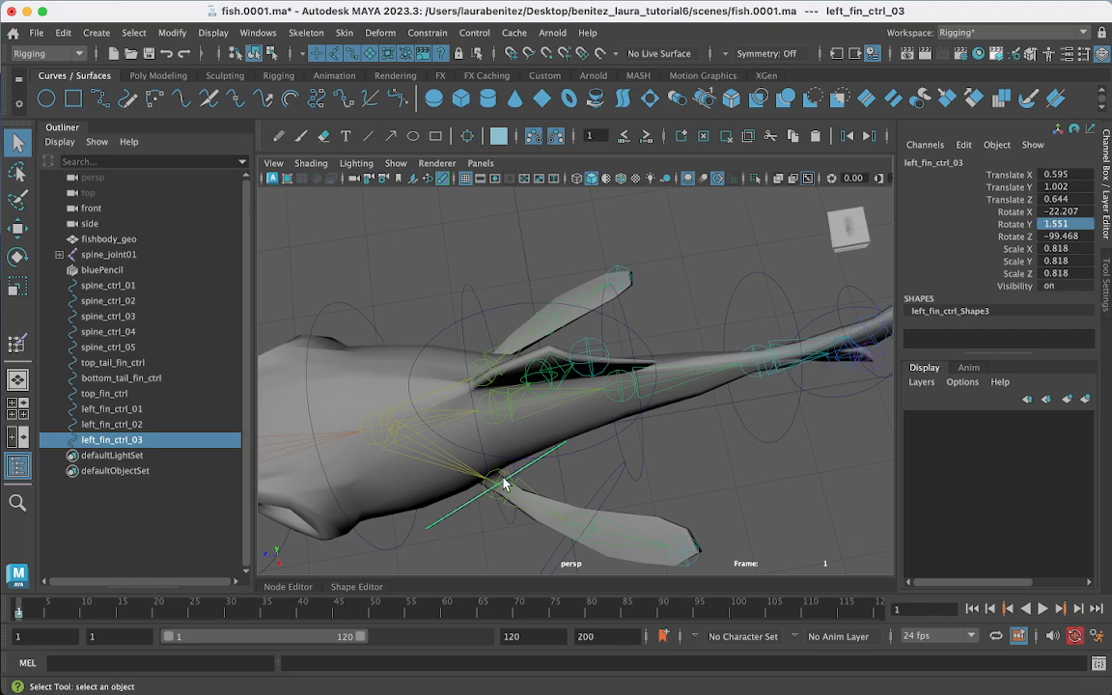
Step: Snap left_fin_ctrl_03 onto the opposite side fin's base joint, at -0.595, 1.002, 0.644
key("w")
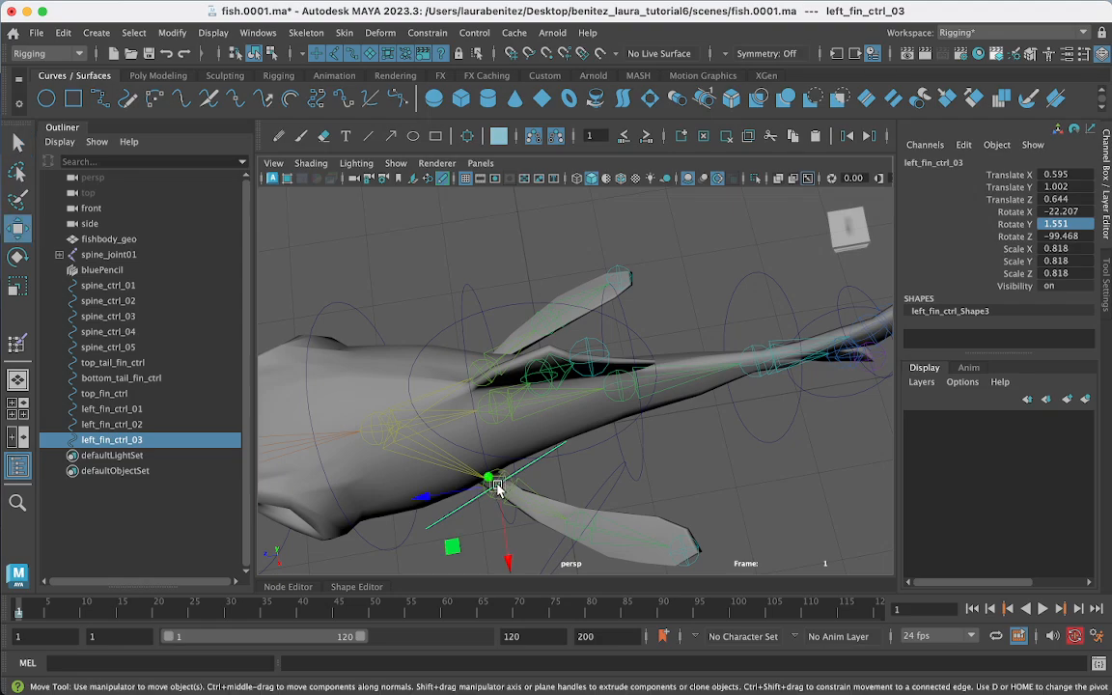
left_click_drag(496, 516, 611, 551, "alt")
key("e")
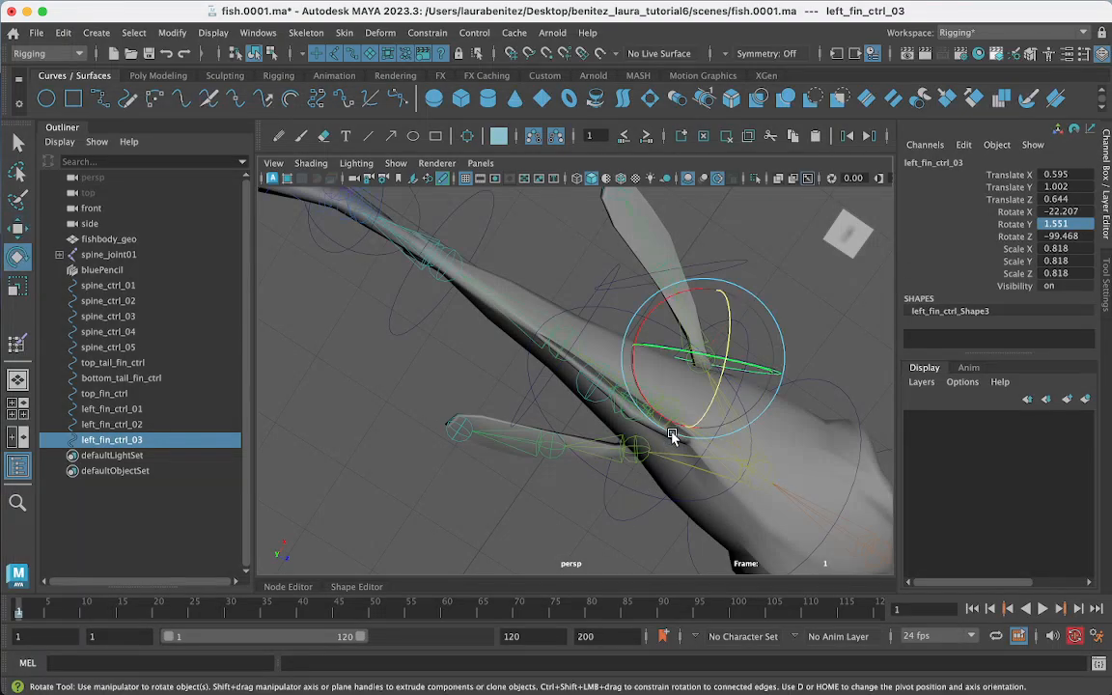
key("w")
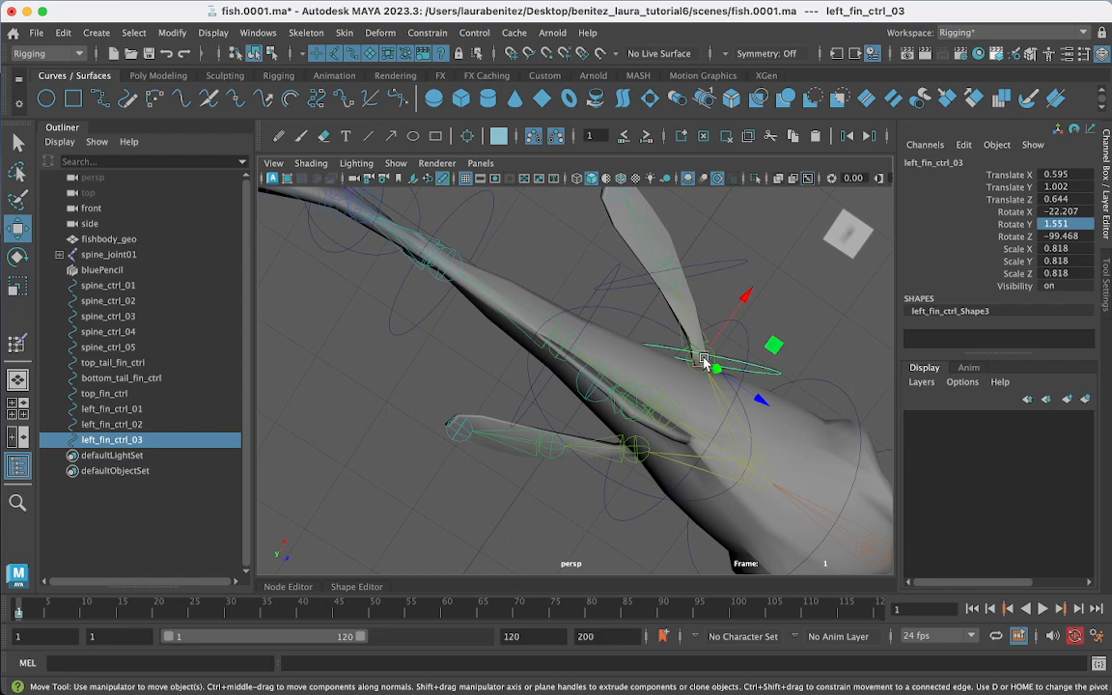
key("v")
left_click_drag(702, 361, 633, 455)
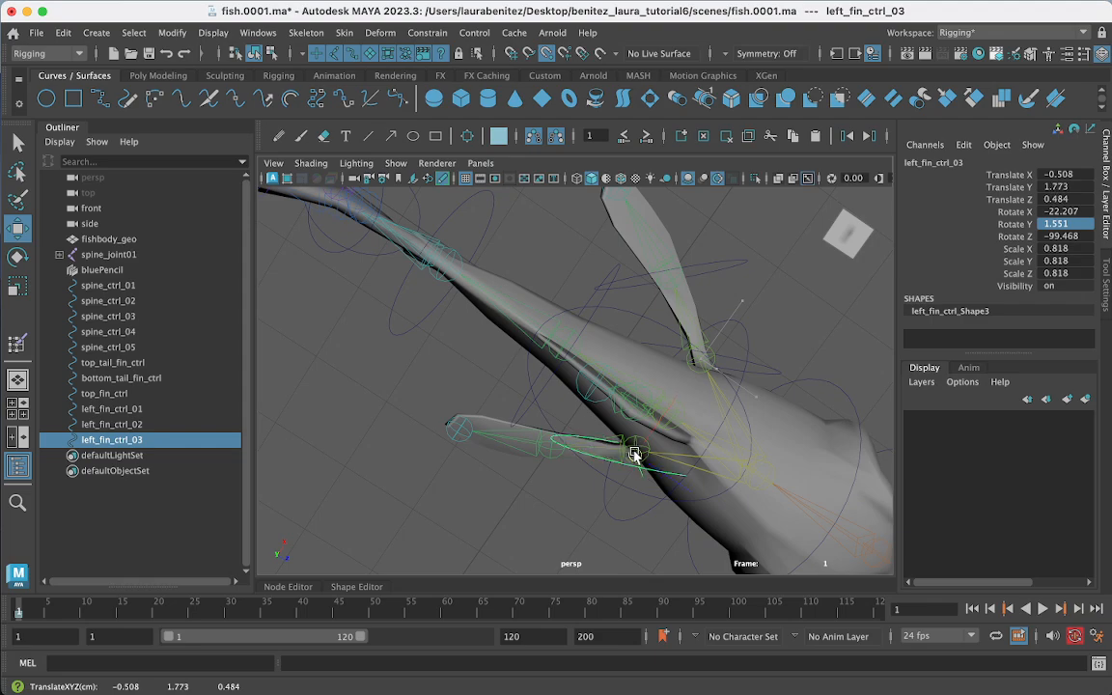
left_click_drag(683, 534, 640, 392, "alt")
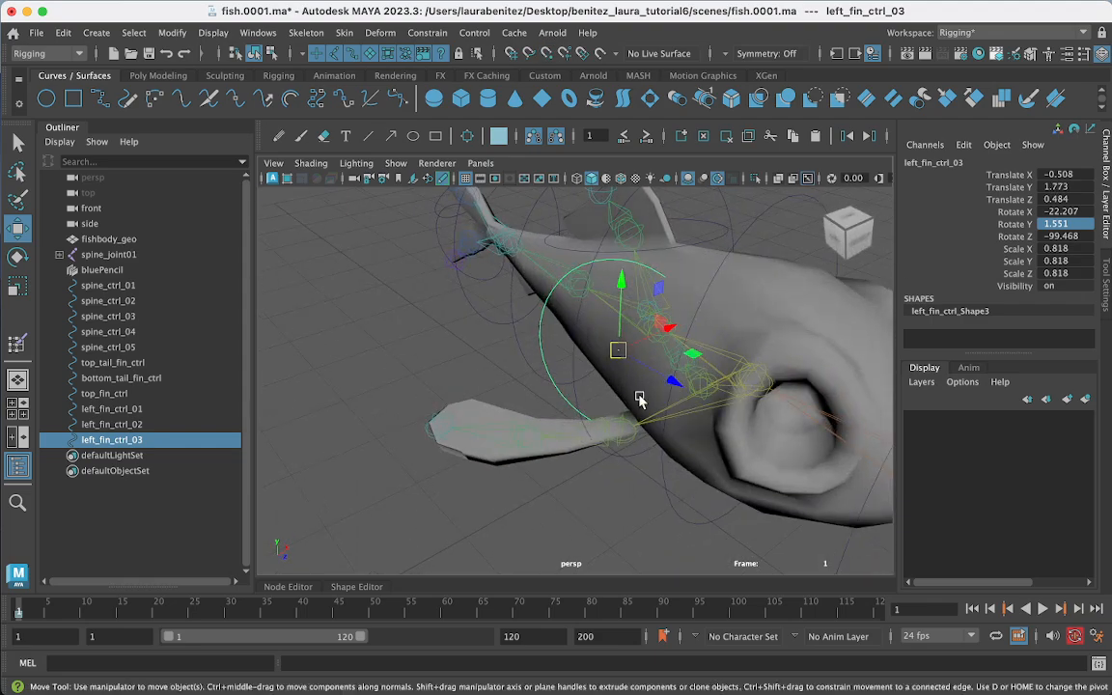
left_click_drag(622, 349, 618, 428)
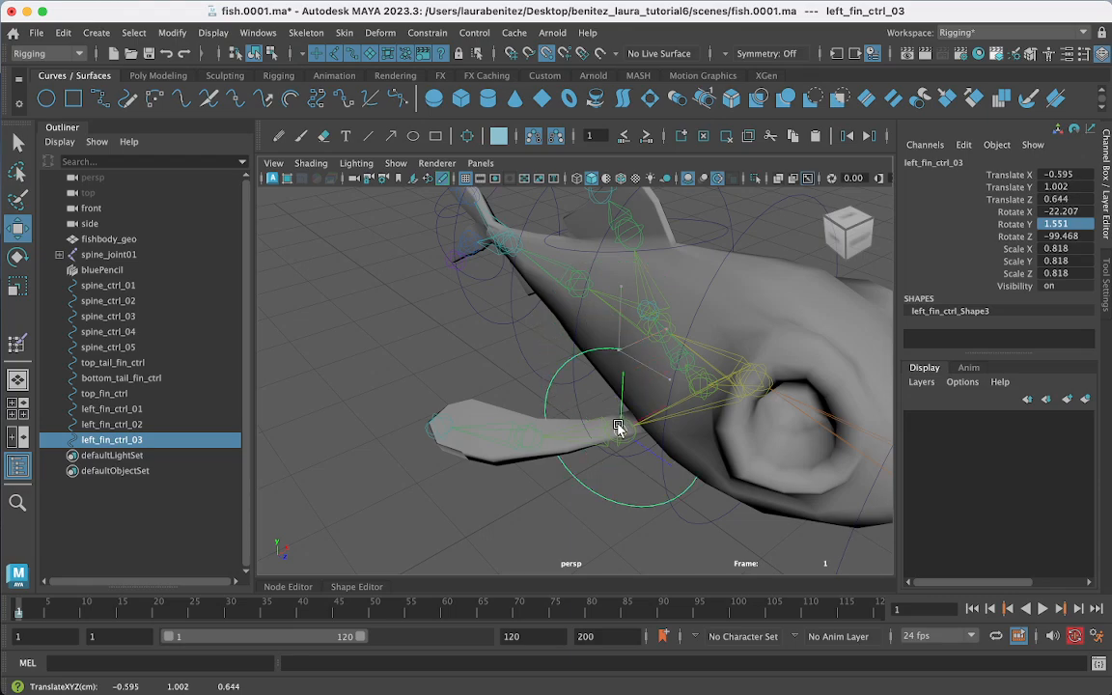
Step: Set left_fin_ctrl_03's X rotation to 22.207 to mirror the tilt of the original control
left_click_drag(625, 509, 695, 502, "alt")
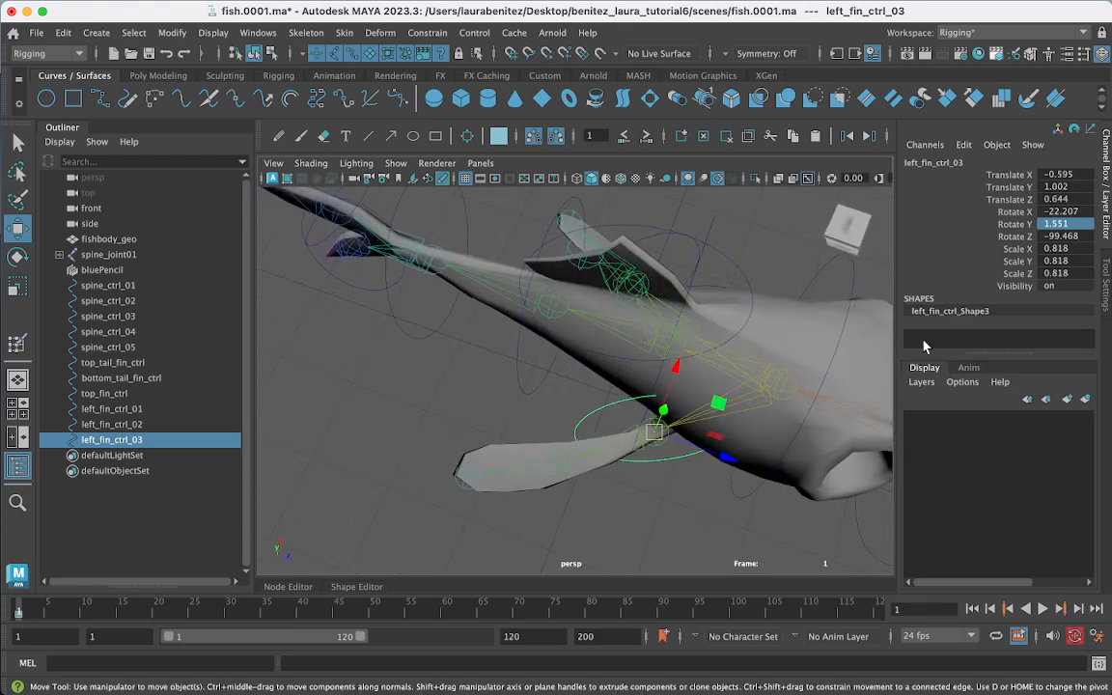
double_click(1050, 211)
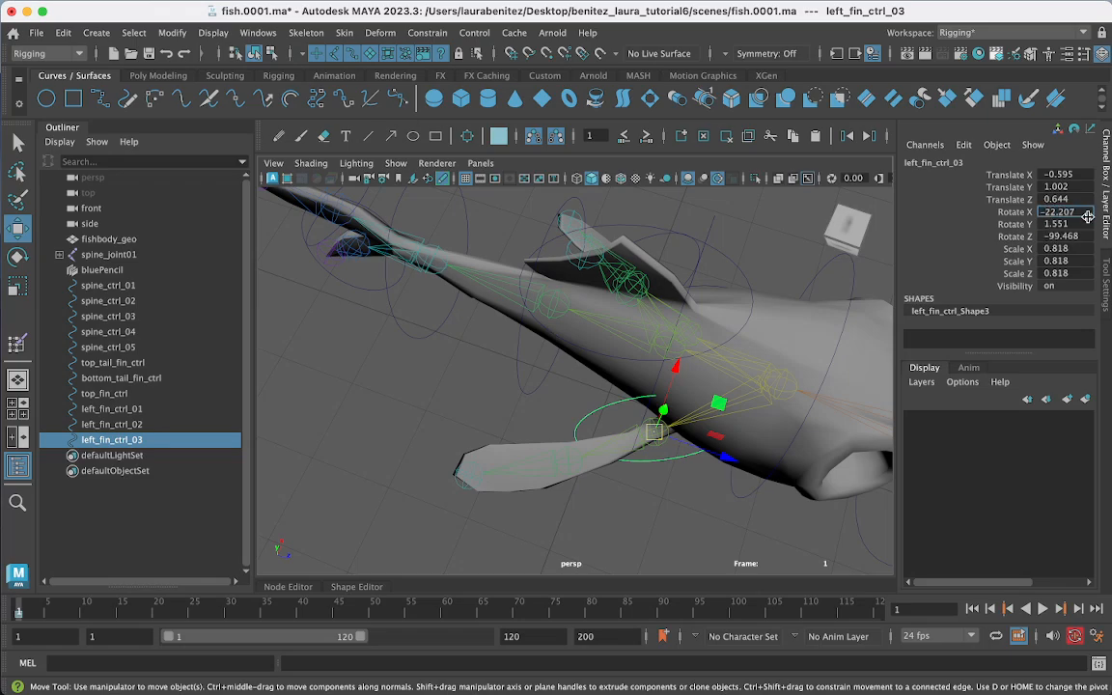
key("Delete")
key("Return")
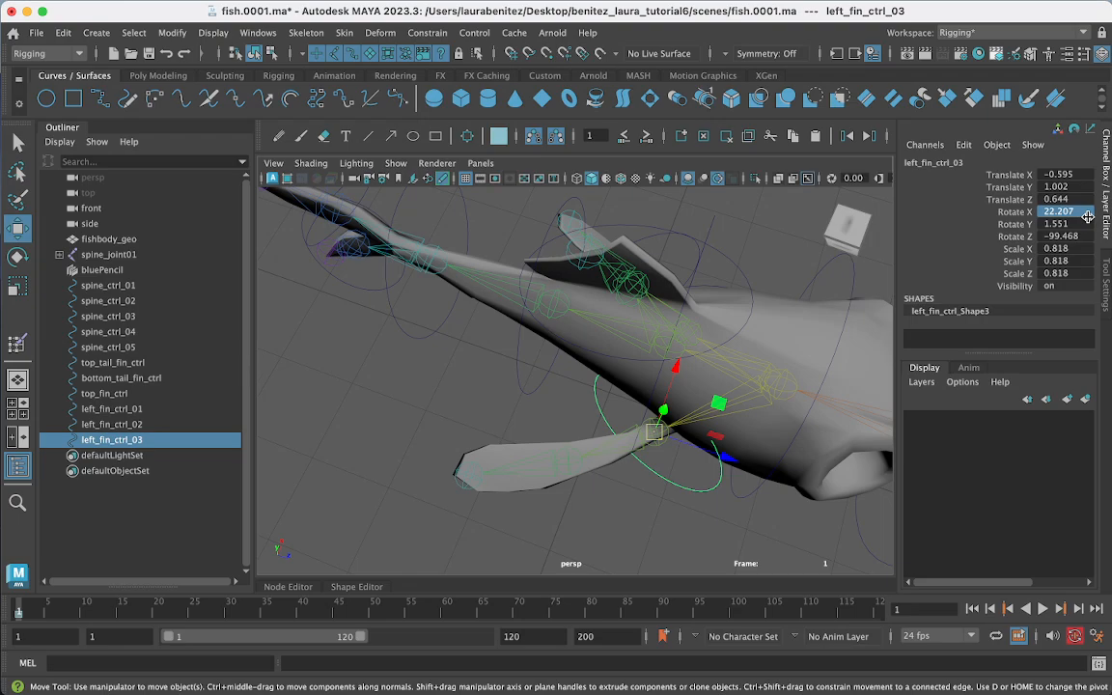
Step: Set left_fin_ctrl_03's Y rotation to -1.551
left_click_drag(710, 389, 816, 310, "alt")
double_click(1043, 224)
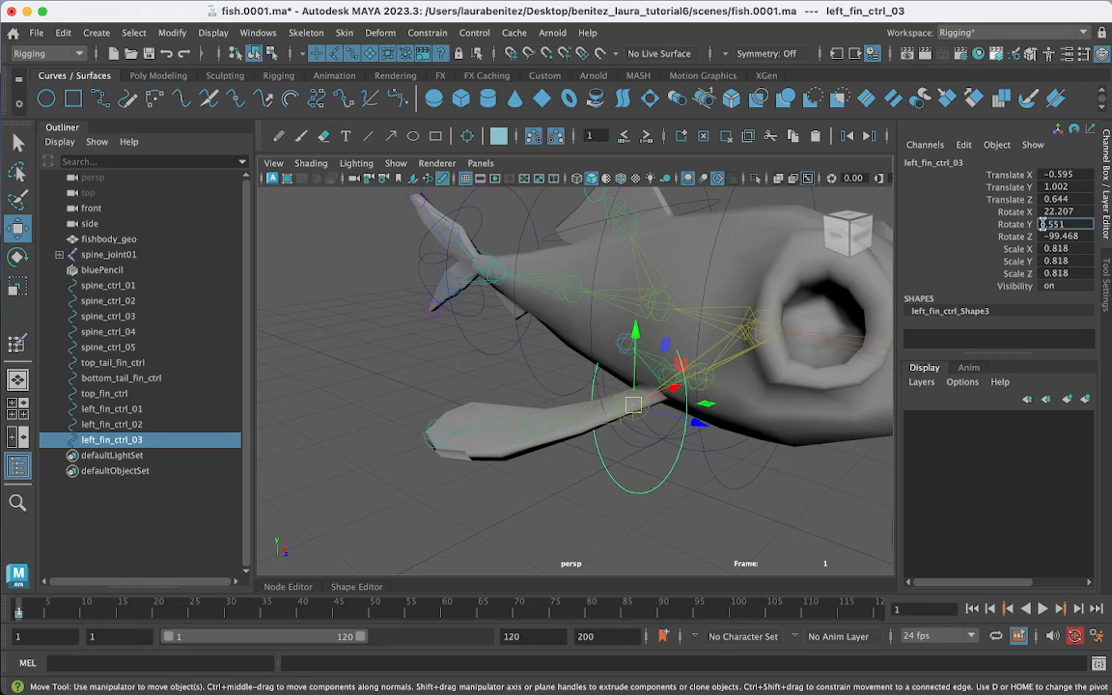
type("-")
key("Return")
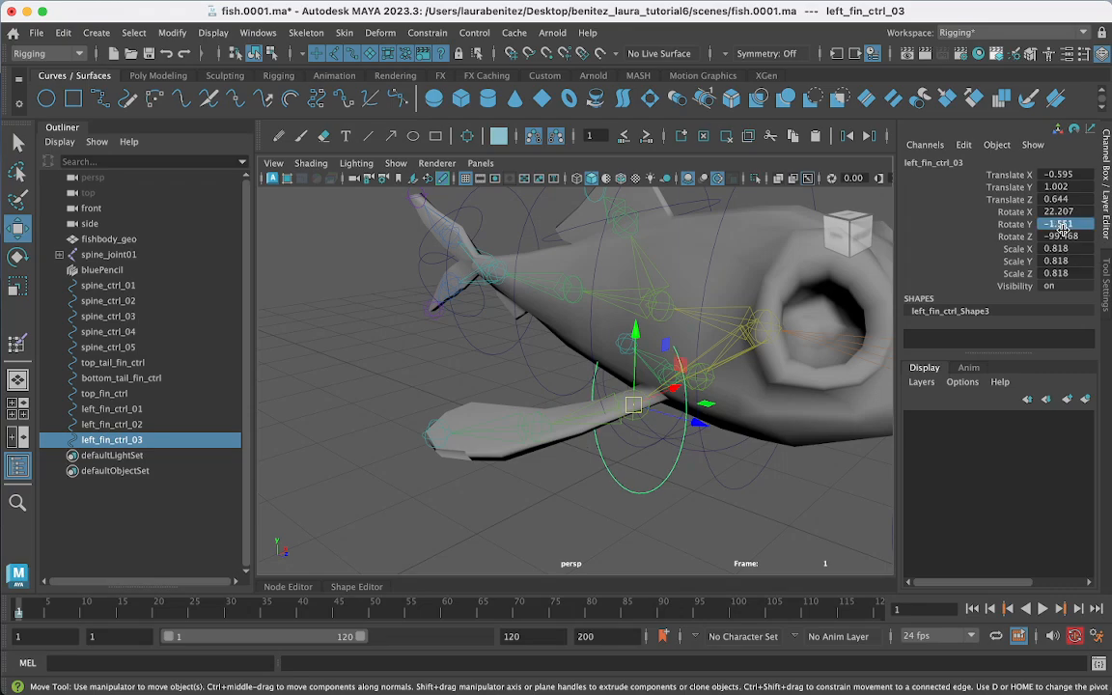
left_click_drag(669, 320, 729, 344, "alt")
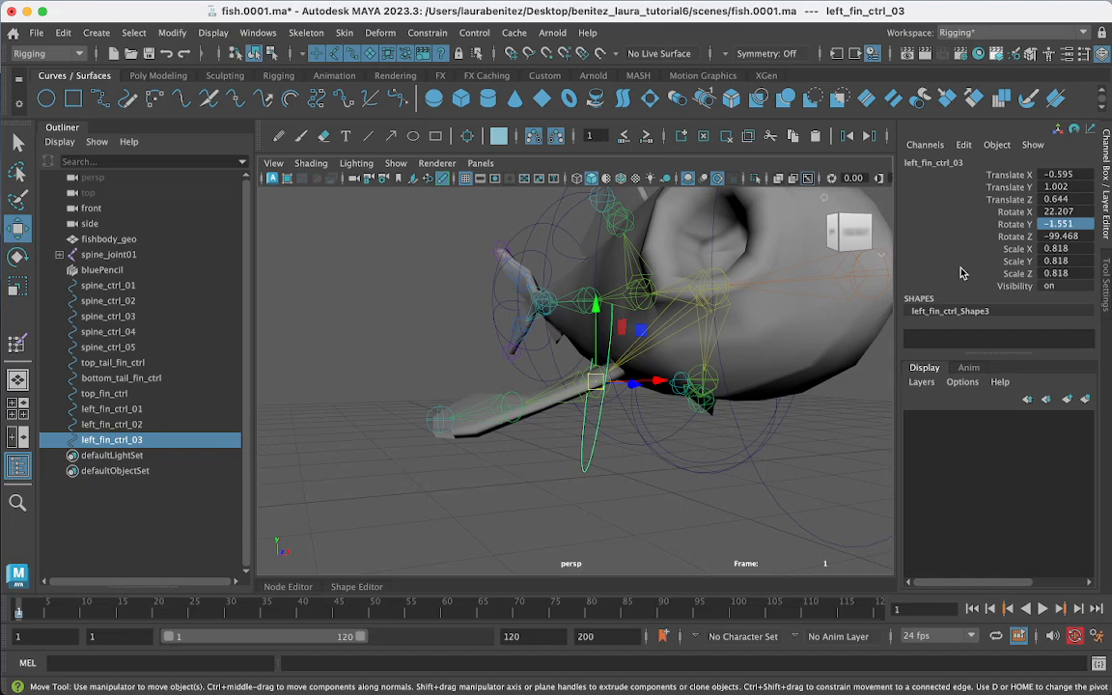
Step: Set left_fin_ctrl_03's Z rotation to 99.468
double_click(1050, 236)
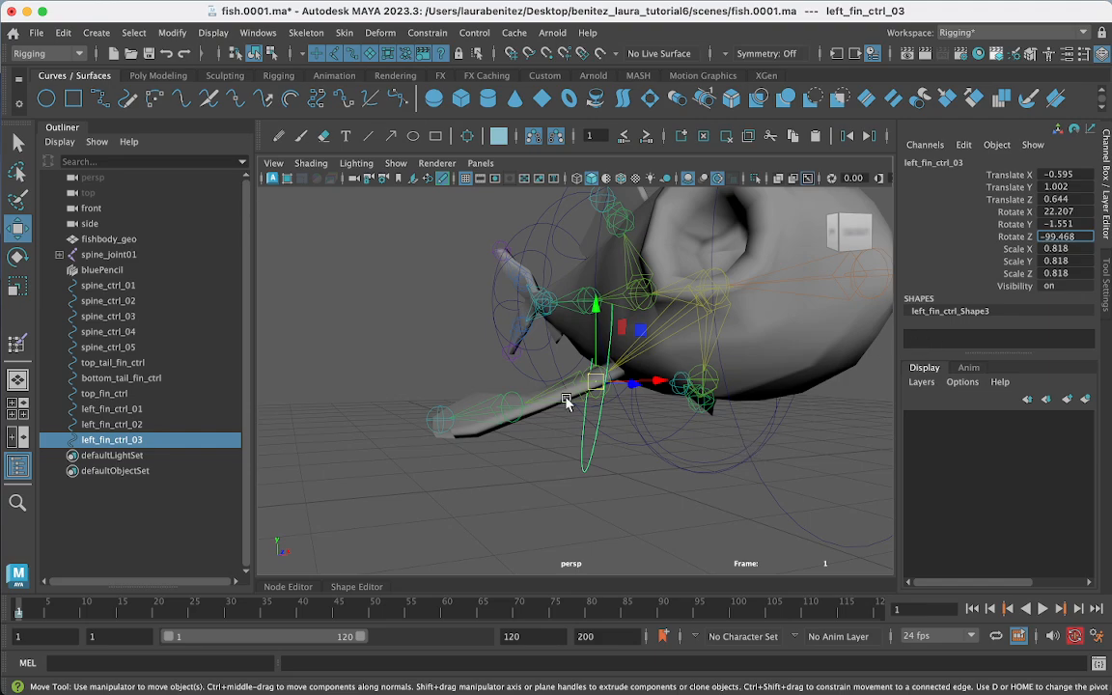
key("Return")
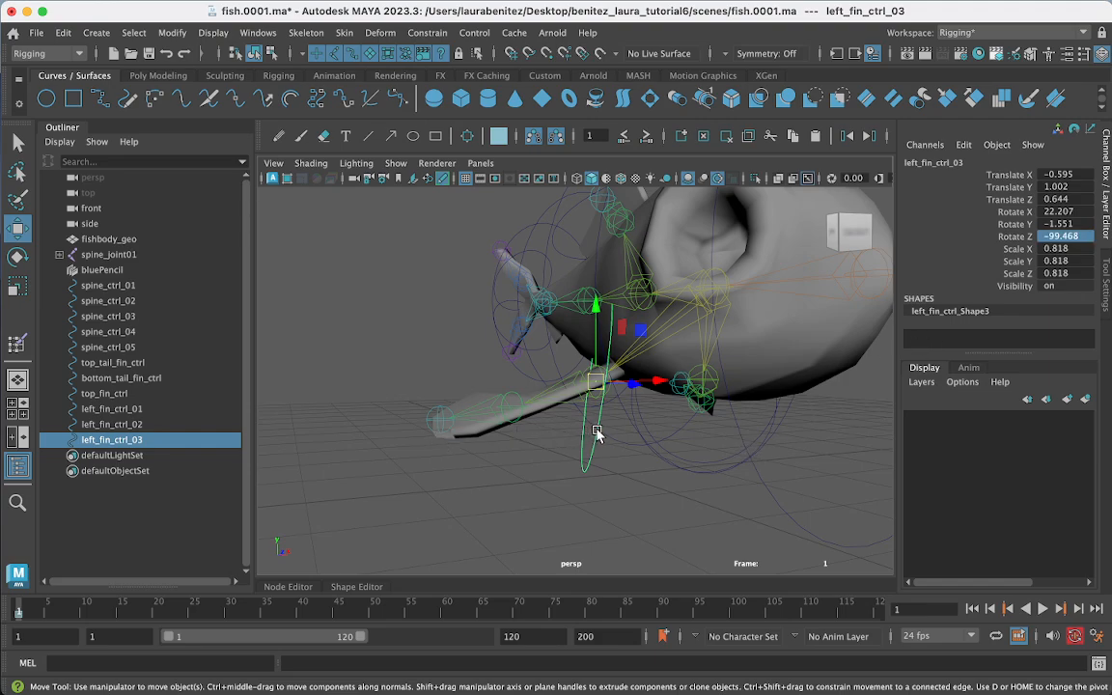
key("e")
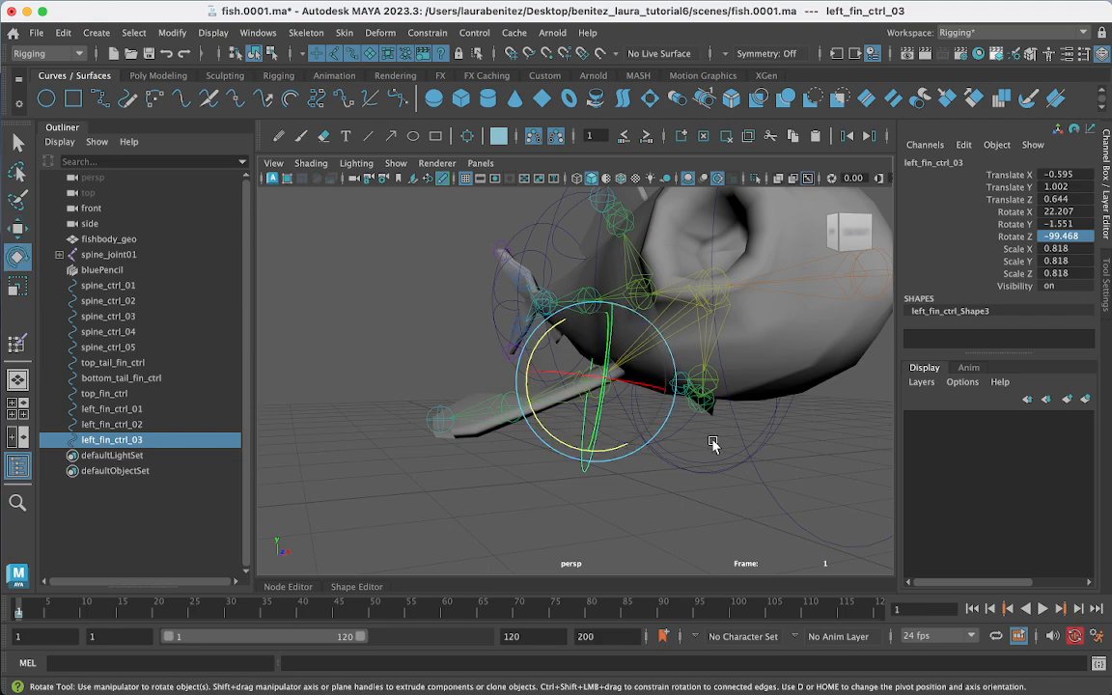
double_click(1047, 236)
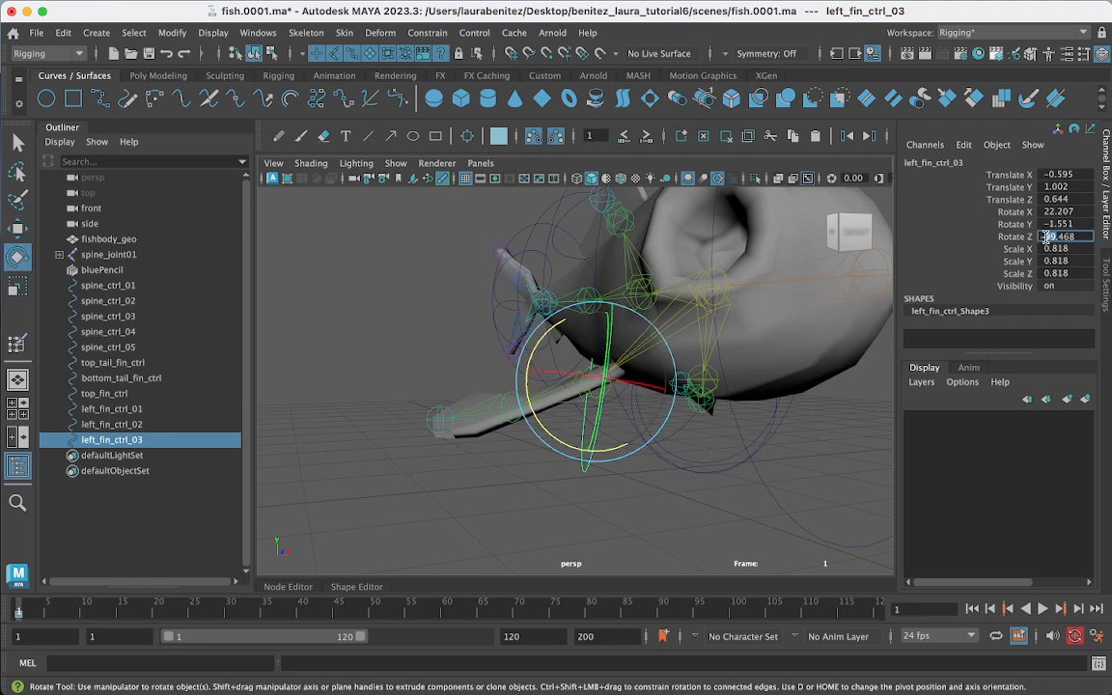
key("Return")
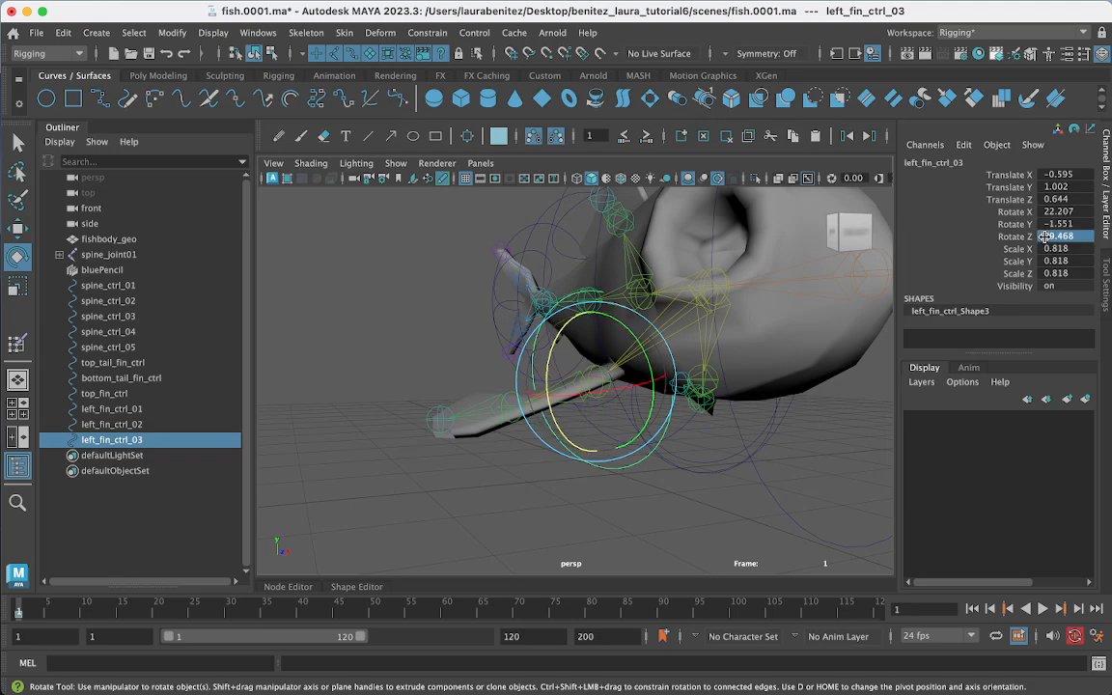
left_click_drag(733, 480, 707, 419, "alt")
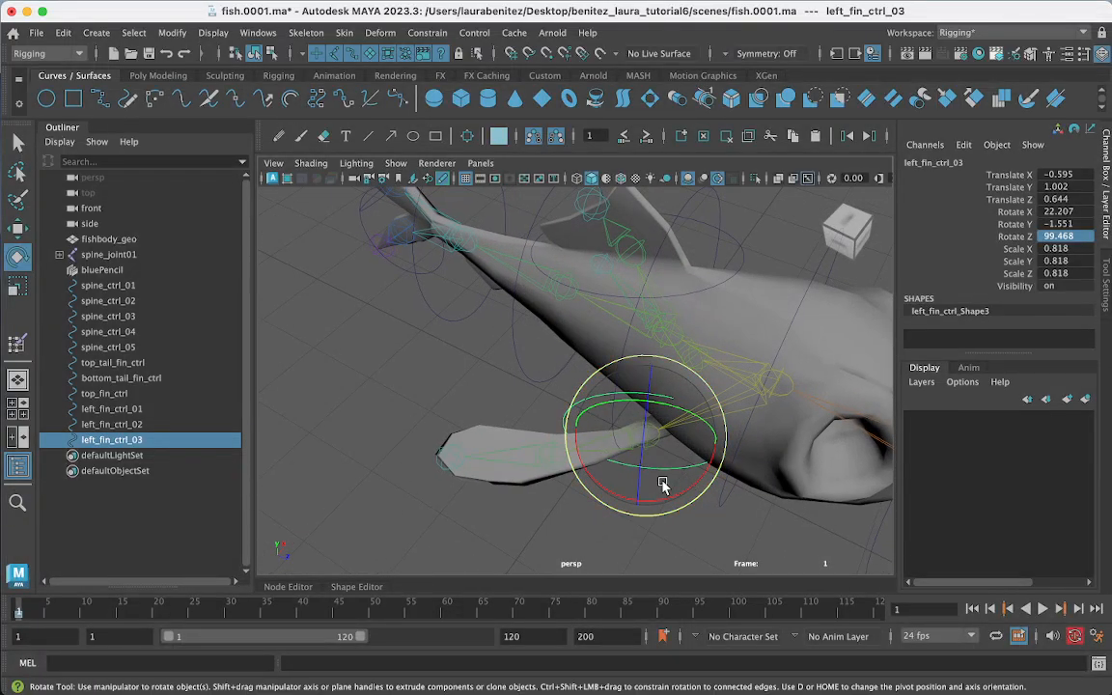
Step: Rotate left_fin_ctrl_03 about its X axis to about -11.853 so it sits across the fin's base, and deselect it
left_click_drag(673, 496, 628, 501)
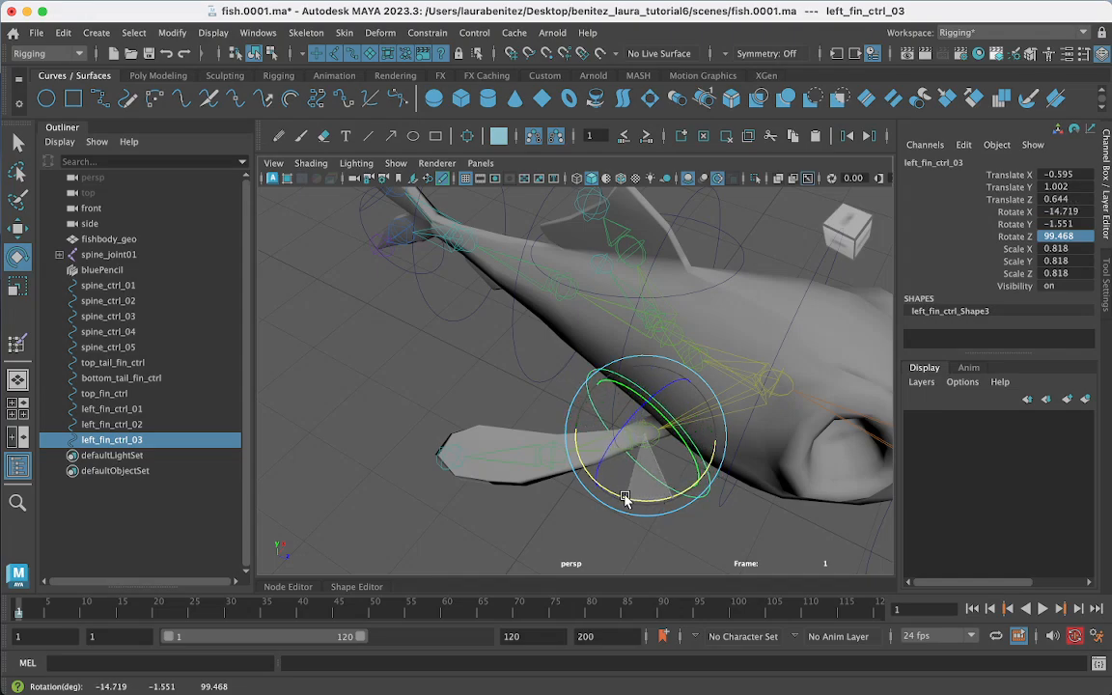
left_click_drag(770, 511, 849, 473, "alt")
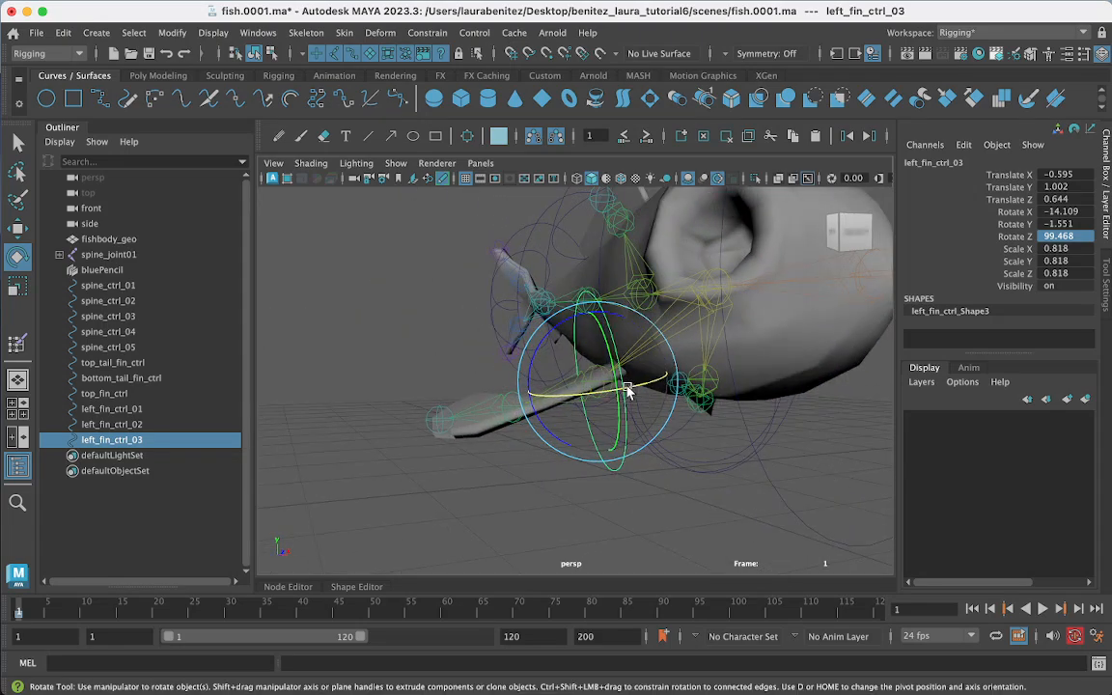
left_click_drag(620, 392, 758, 457)
key("q")
left_click(765, 469)
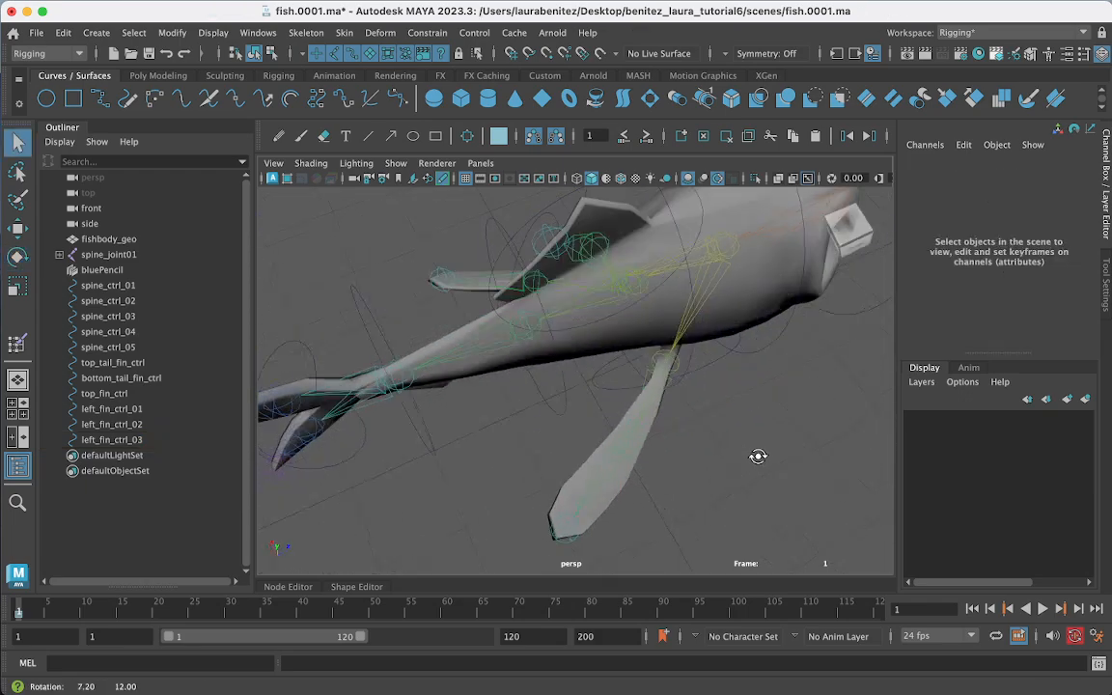
Step: Select the control circle left_fin_ctrl_03 and rename it right_fin_ctrl_01
left_click(646, 350)
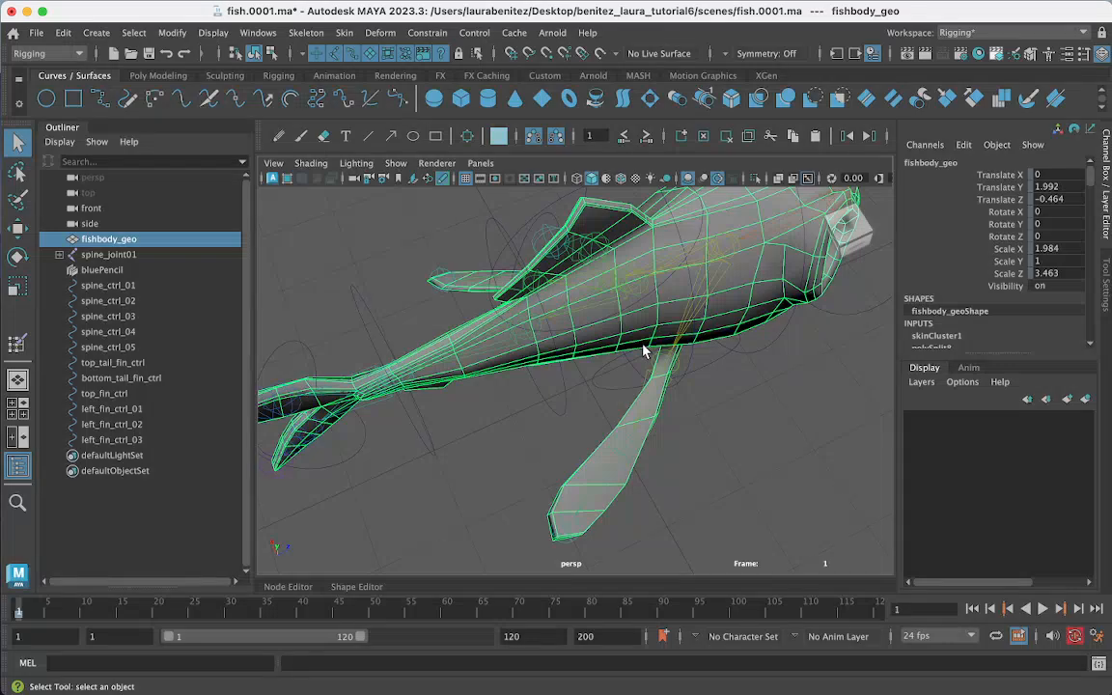
left_click(643, 352)
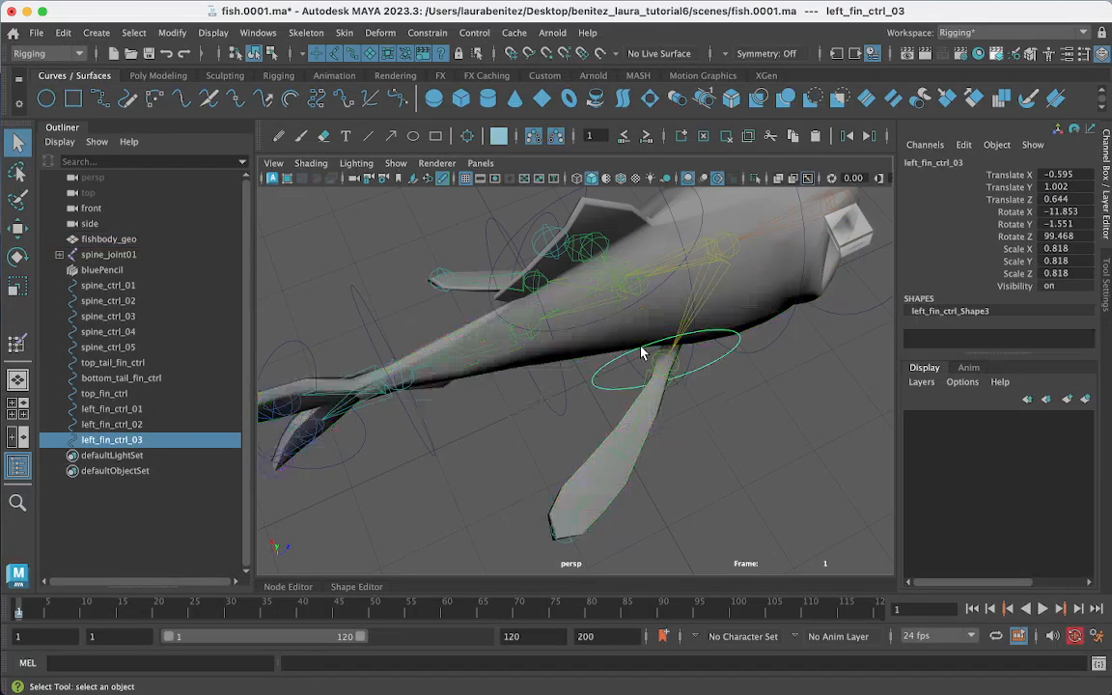
double_click(108, 440)
type("right_fin_ctrl_01")
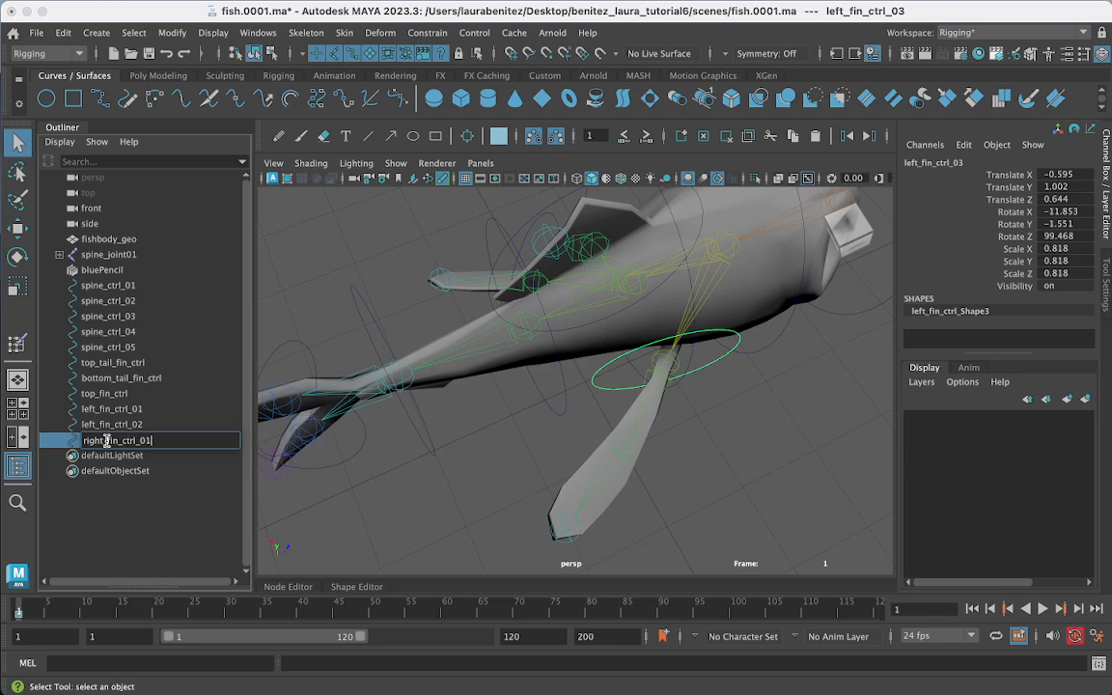
key("Return")
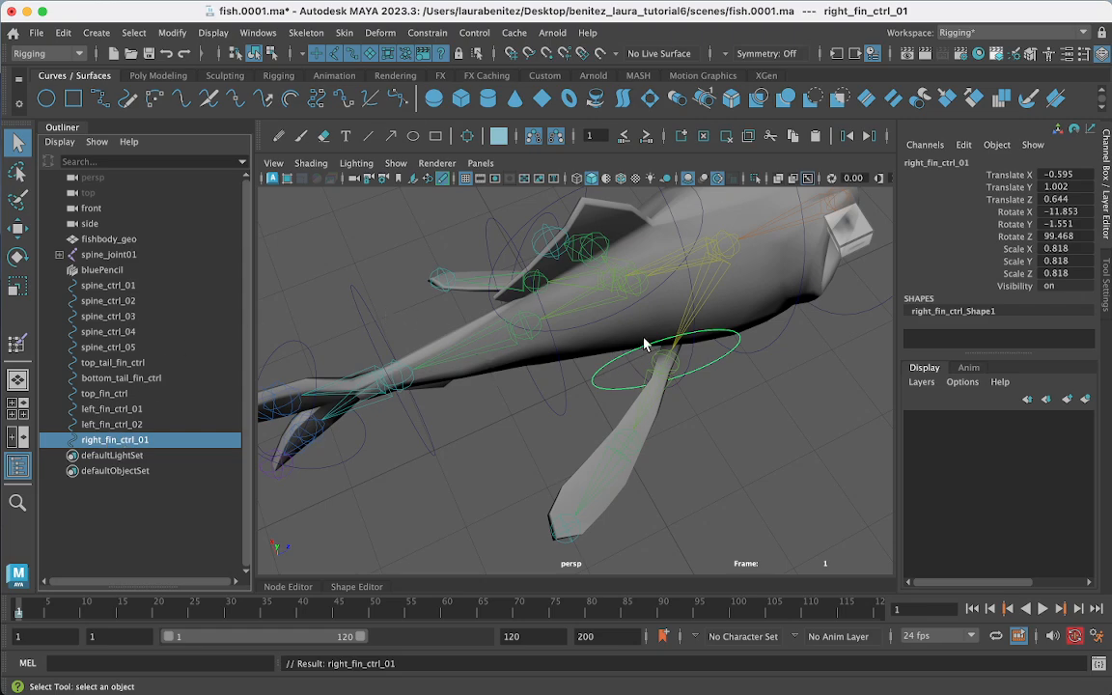
Step: Duplicate right_fin_ctrl_01 and snap the copy onto the same fin's middle joint, at -1.135, 0.737, -0.099
key("super+d")
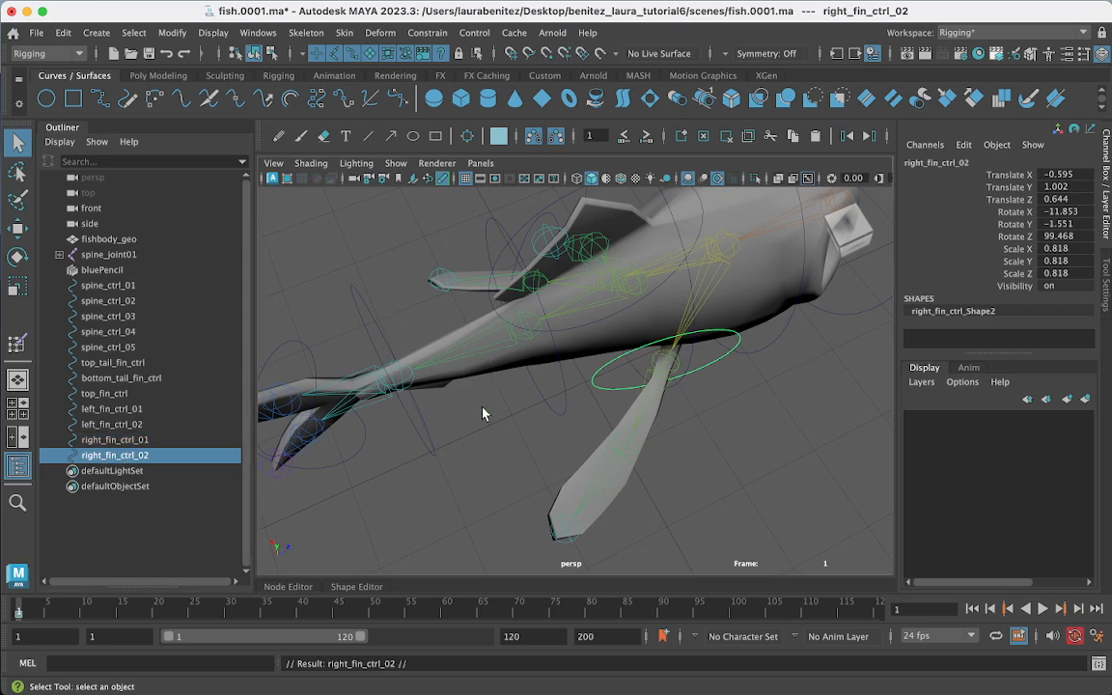
key("w")
left_click_drag(665, 365, 635, 452)
Step: Rotate right_fin_ctrl_02 about its X axis to about -43.831 to align it across the fin
key("e")
left_click_drag(640, 508, 588, 509)
left_click_drag(778, 454, 550, 376, "alt")
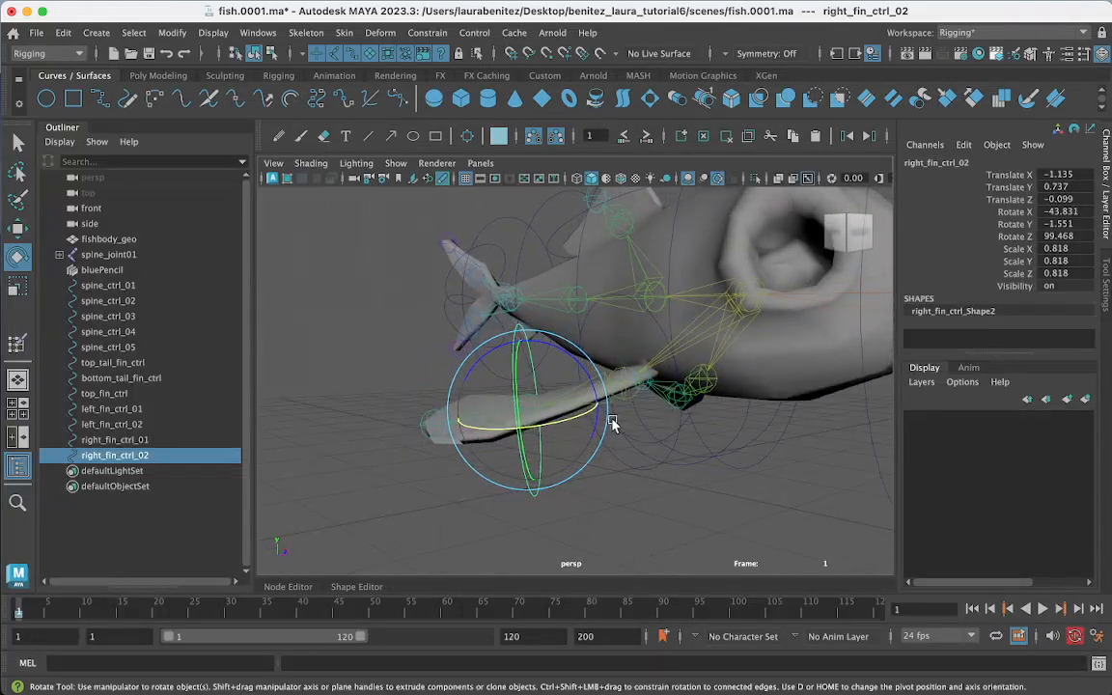
Step: Scale right_fin_ctrl_02 down uniformly to about 0.624
key("r")
left_click_drag(536, 417, 528, 410)
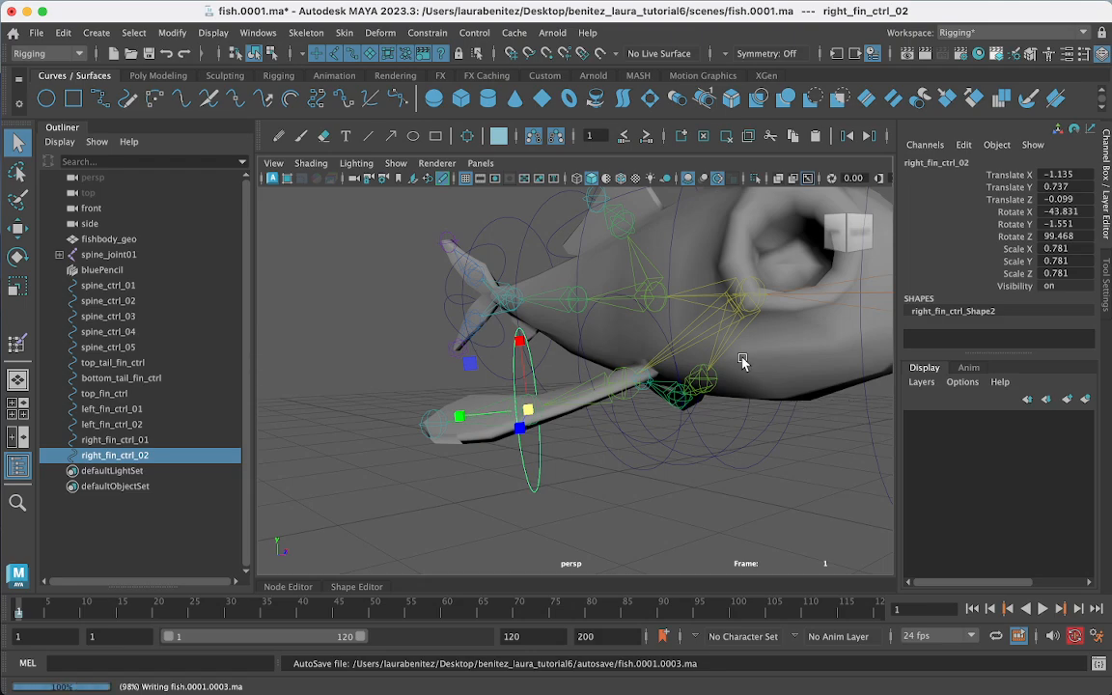
left_click_drag(743, 362, 574, 359, "alt")
scroll(574, 359, "up", 3)
scroll(573, 359, "down", 8)
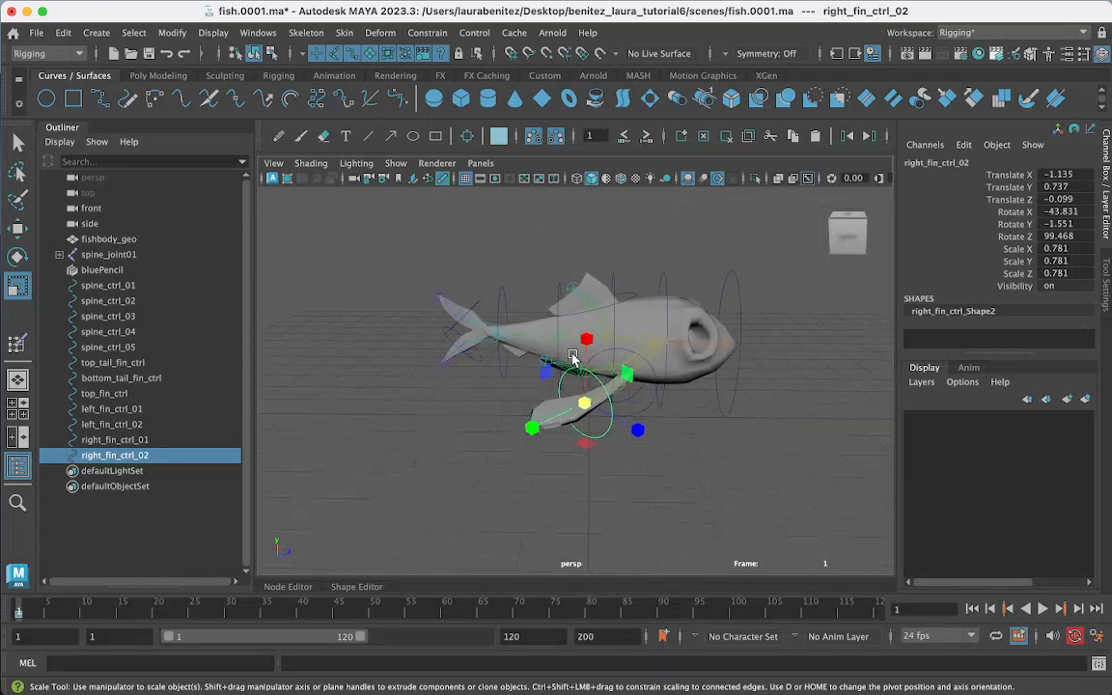
scroll(573, 359, "down", 2)
scroll(653, 378, "up", 7)
scroll(653, 378, "up", 4)
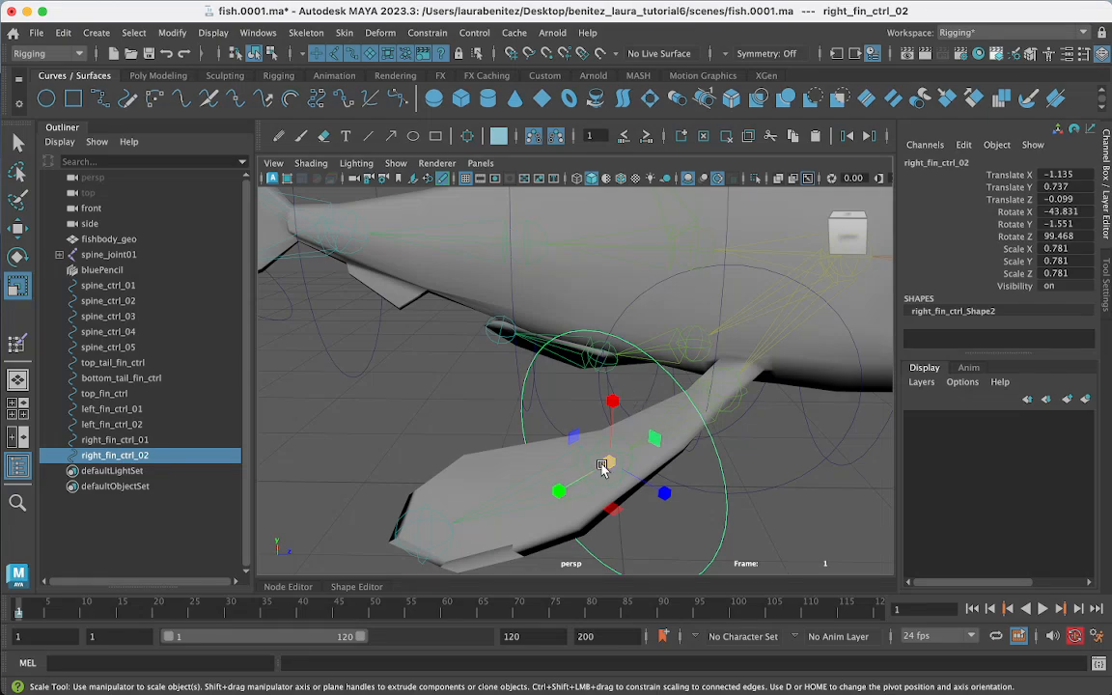
left_click(608, 462)
left_click_drag(607, 463, 561, 439)
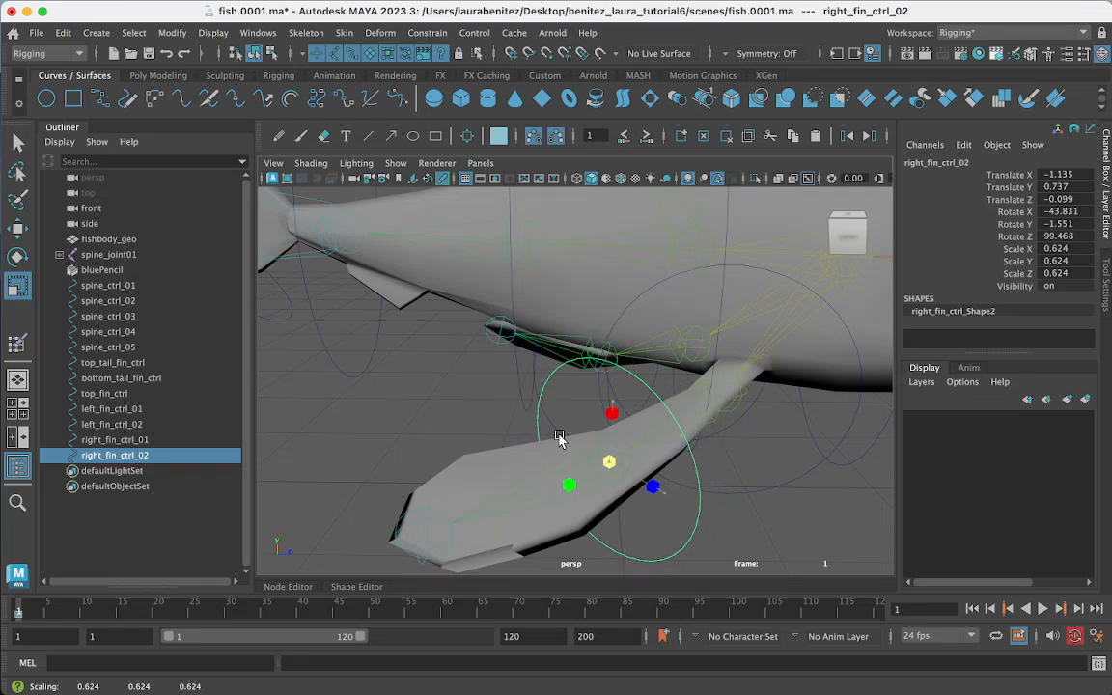
Step: Select right_fin_ctrl_01 at the fin's base and set its X, Y and Z scale to 0.6
left_click(830, 301)
left_click(852, 321)
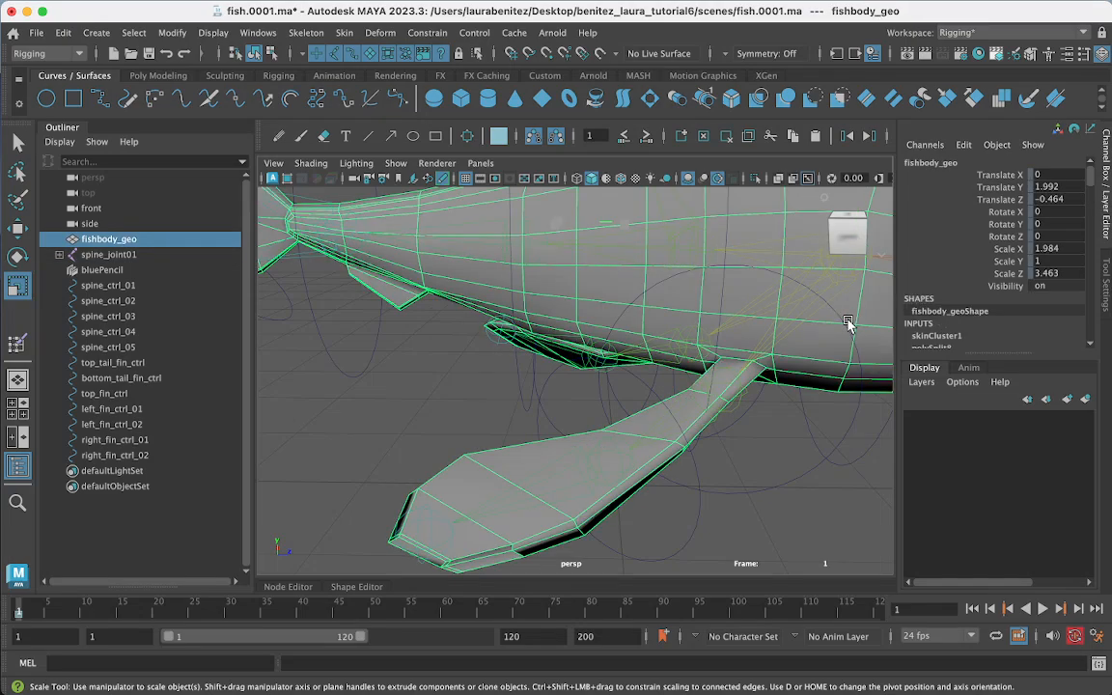
left_click(846, 326)
left_click_drag(720, 397, 674, 376)
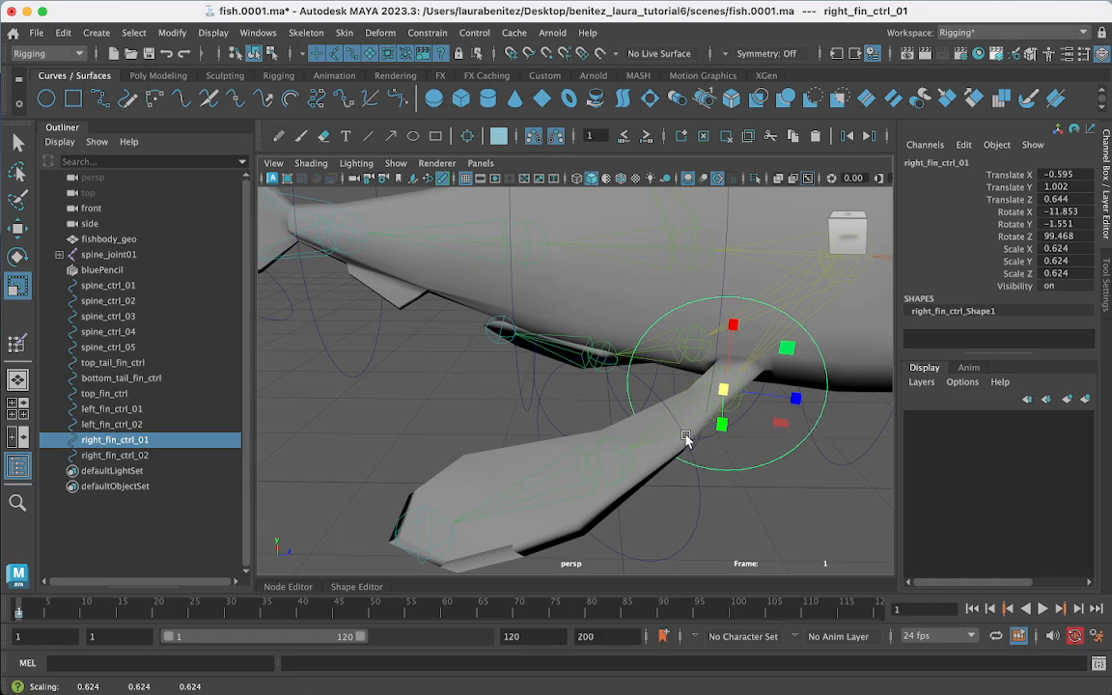
left_click_drag(713, 440, 671, 467, "alt")
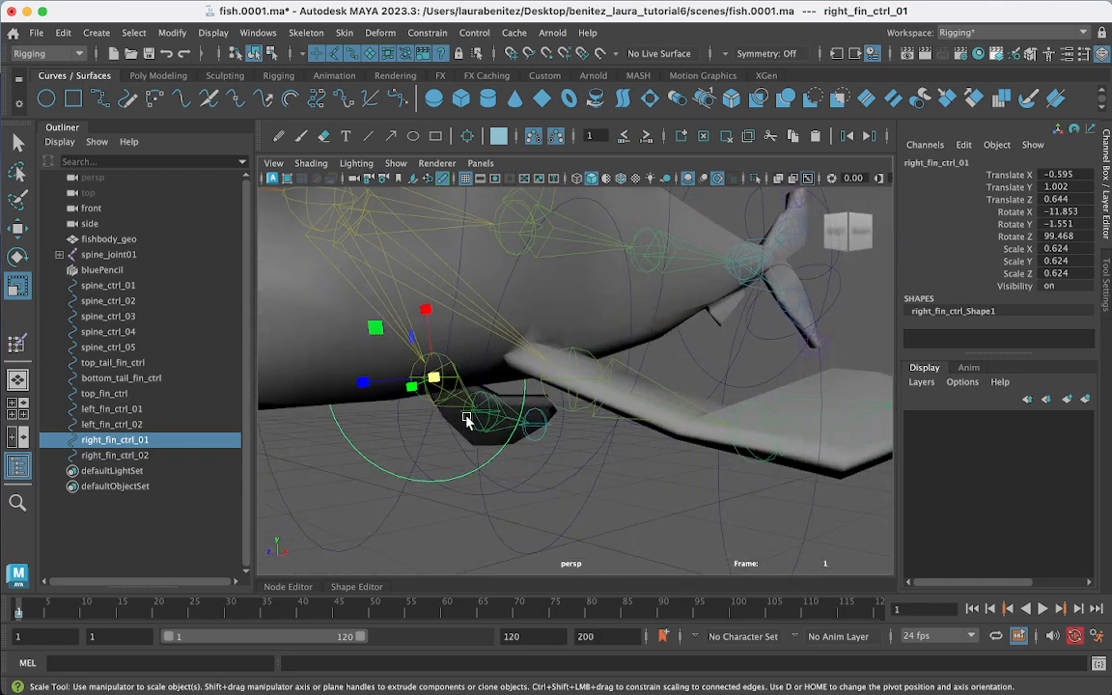
left_click_drag(534, 387, 551, 413, "alt")
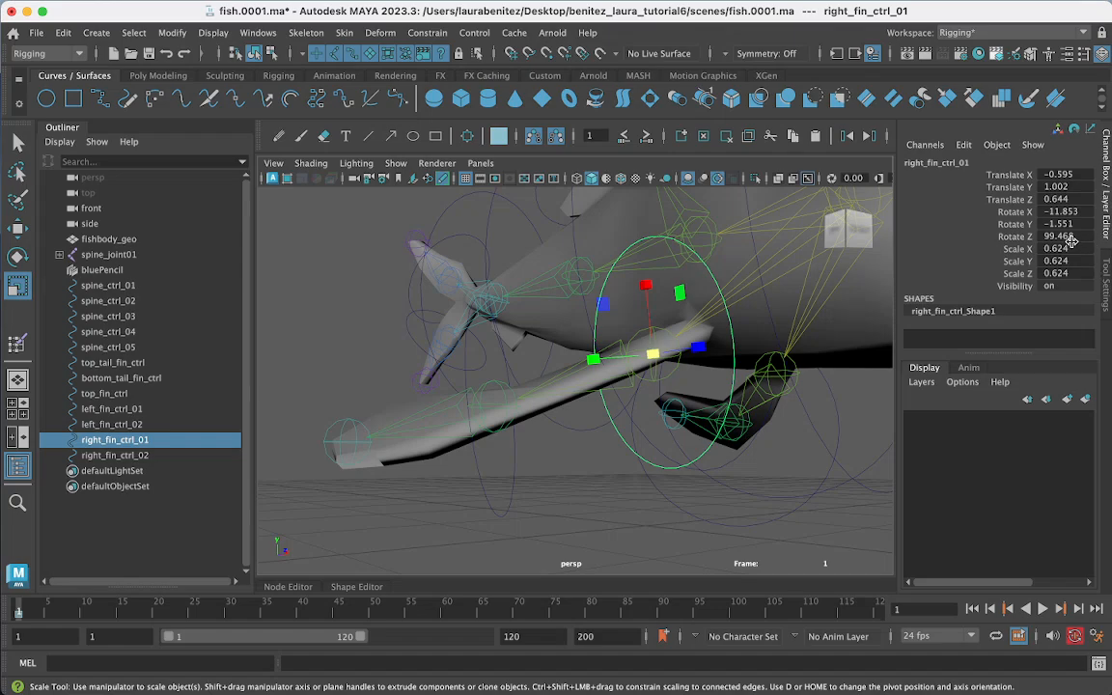
left_click_drag(1057, 248, 1069, 271)
key("BackSpace")
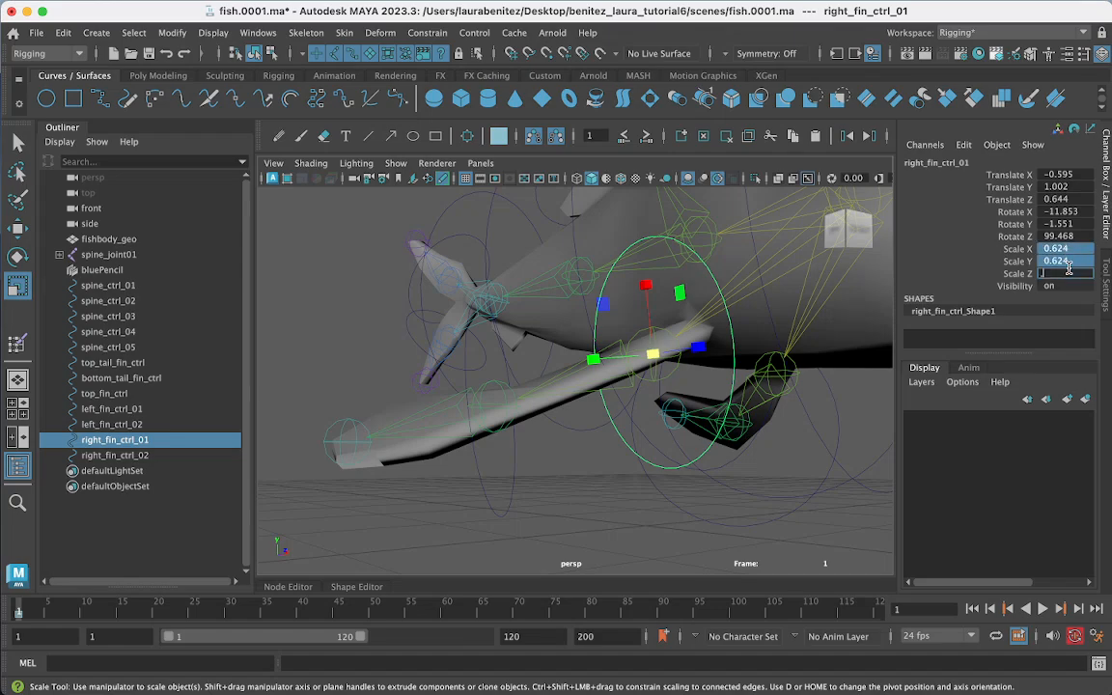
type(".6")
key("Return")
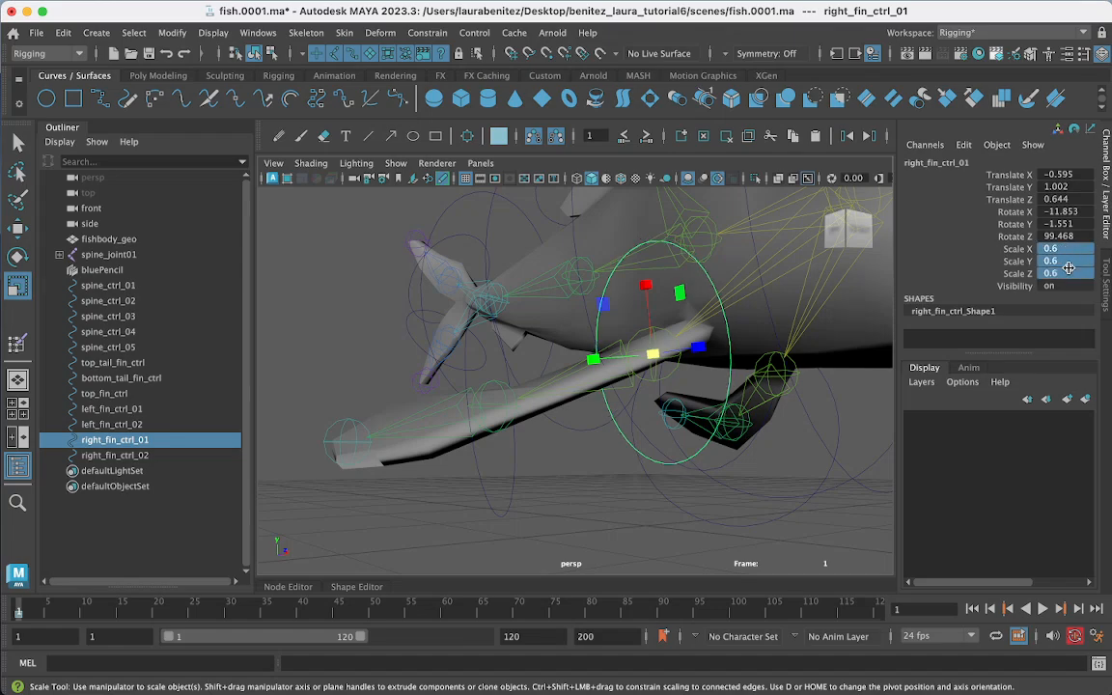
Step: Select right_fin_ctrl_02 and set its X, Y and Z scale to 0.4
left_click(517, 465)
left_click(465, 419)
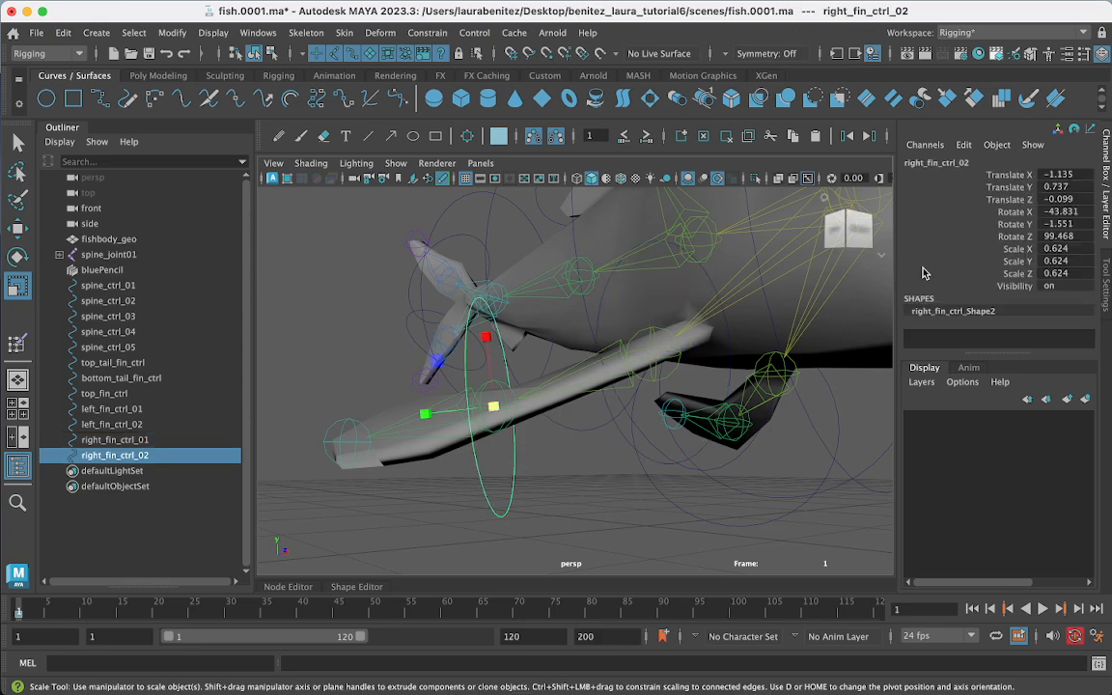
left_click_drag(1087, 248, 1069, 275)
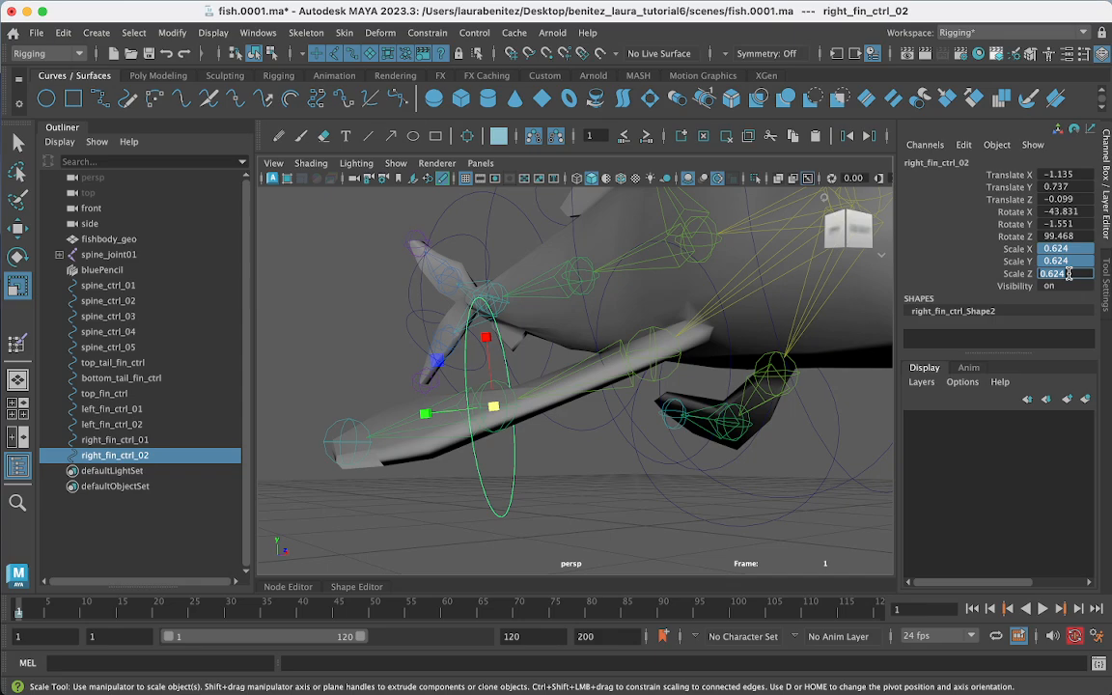
key("BackSpace")
type(".4")
key("Return")
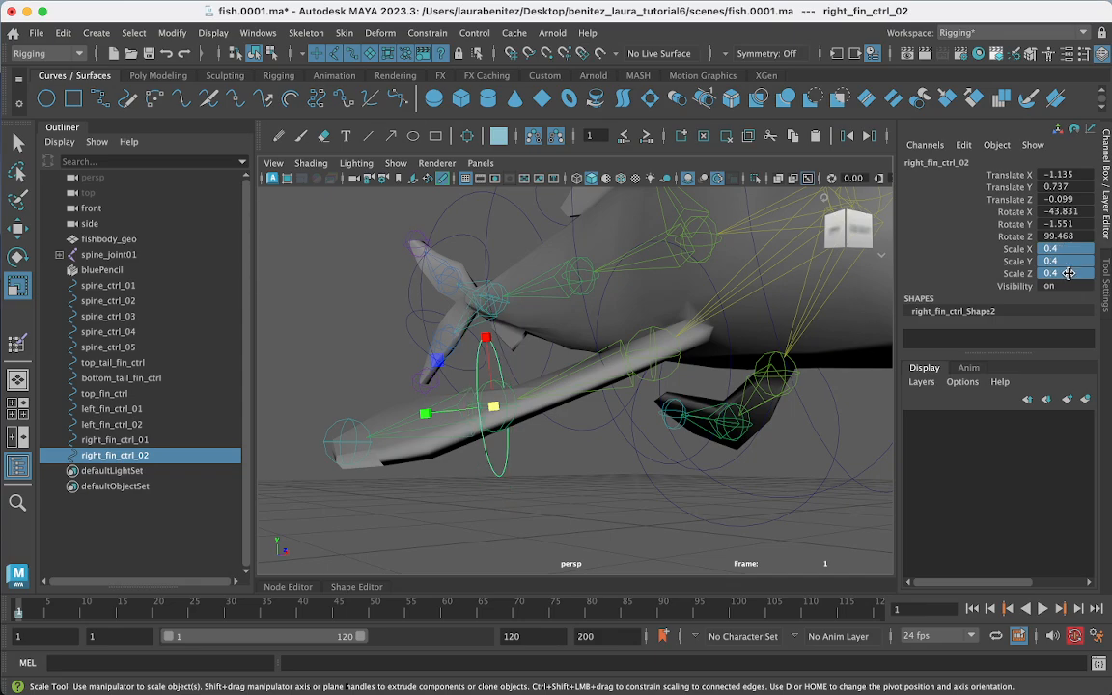
Step: Select left_fin_ctrl_01 at the opposite fin's base and set its X, Y and Z scale to 0.6
left_click_drag(709, 323, 600, 423, "alt")
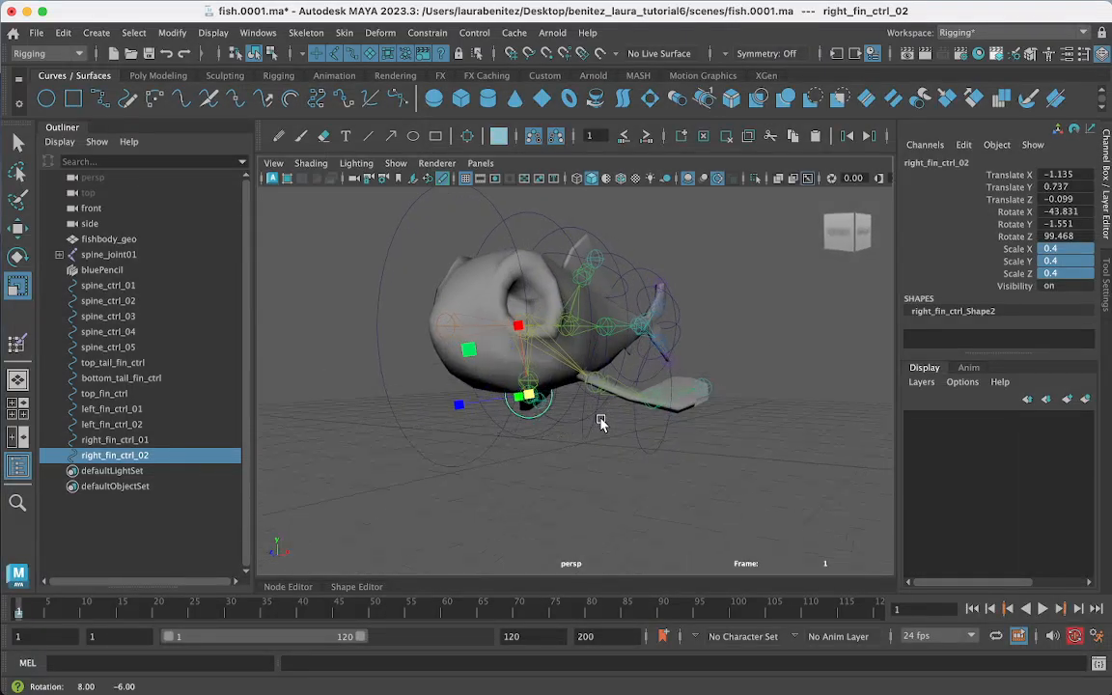
left_click(591, 432)
left_click(588, 447)
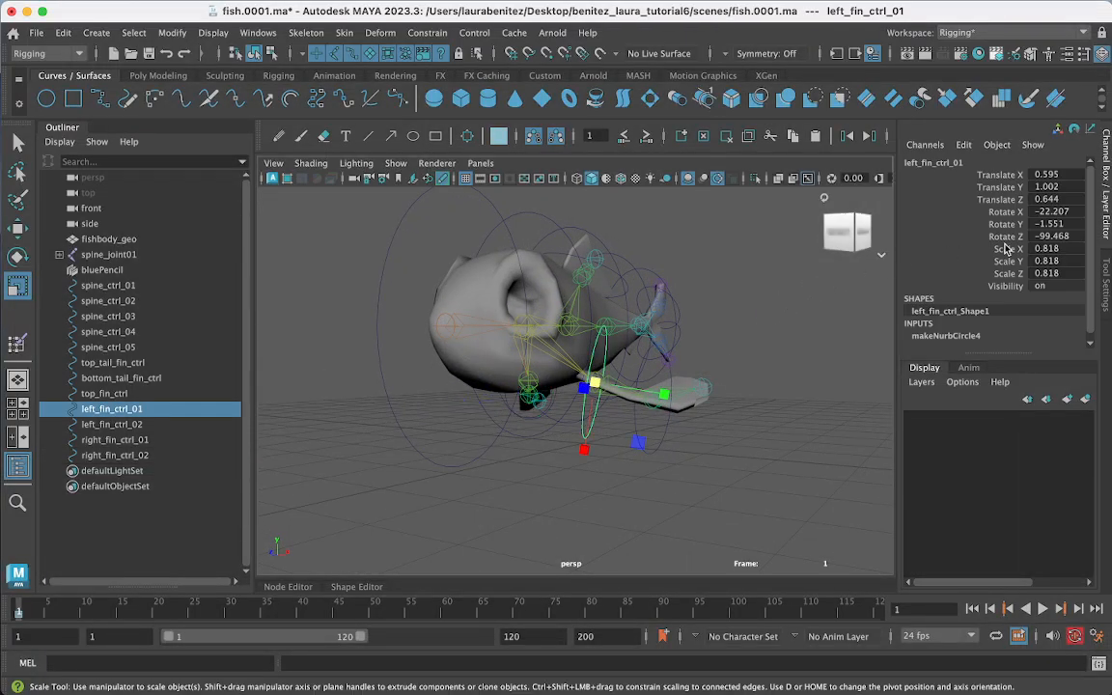
left_click_drag(1047, 248, 1050, 275)
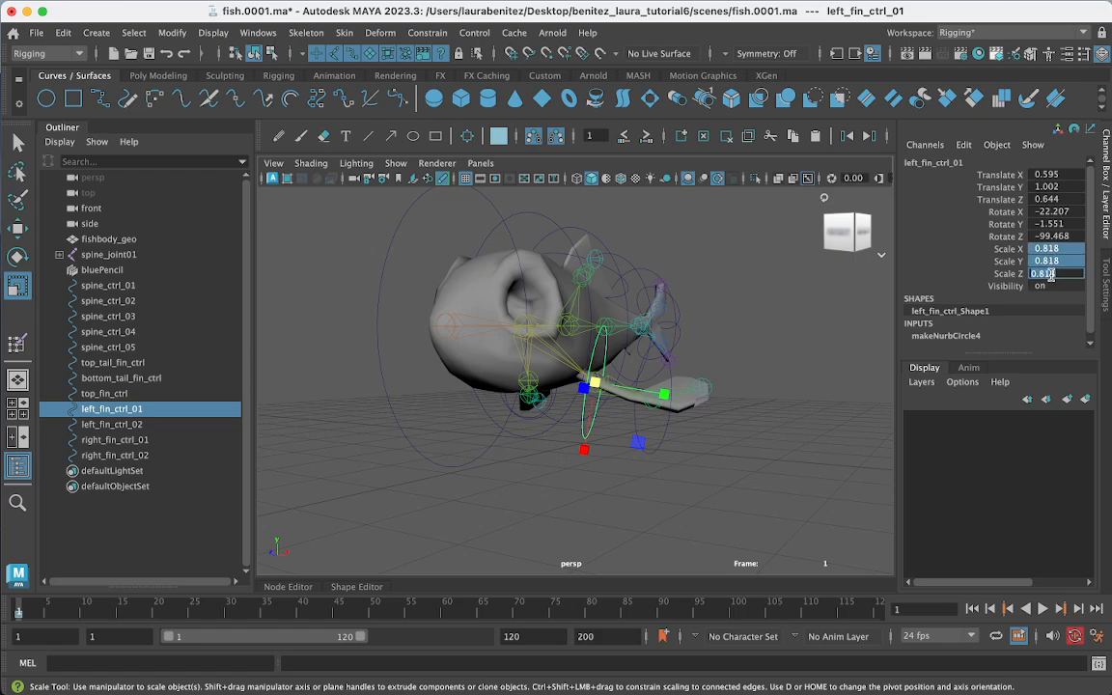
key("BackSpace")
key("Return")
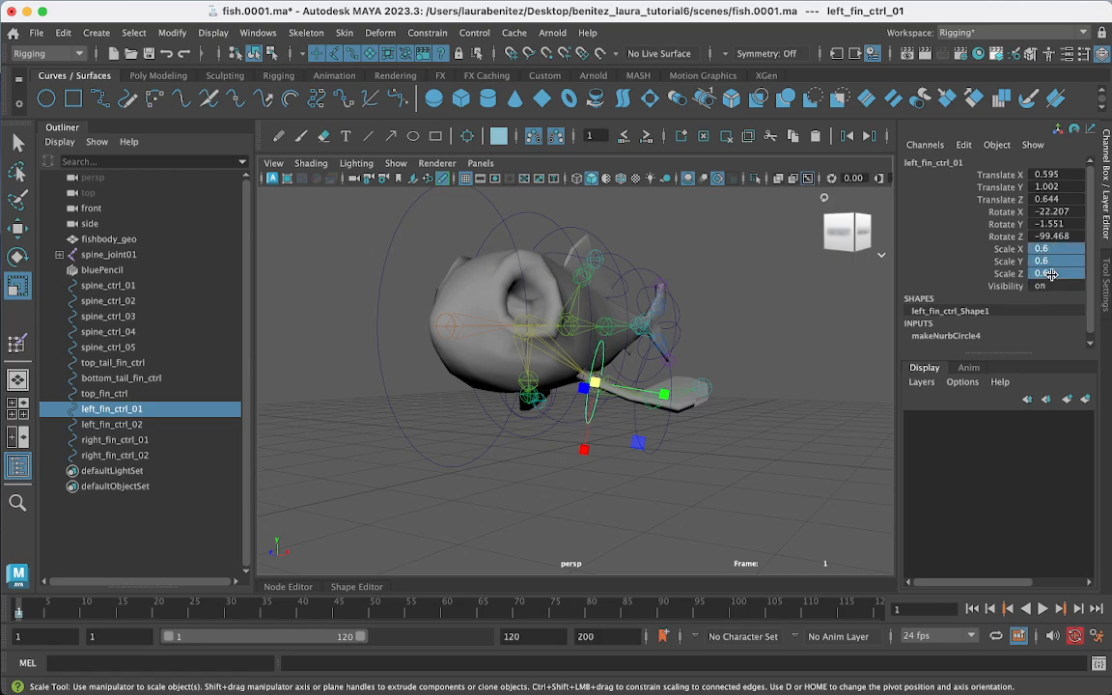
Step: Select left_fin_ctrl_02 along the left fin and set its X, Y and Z scale to 0.4
left_click(663, 439)
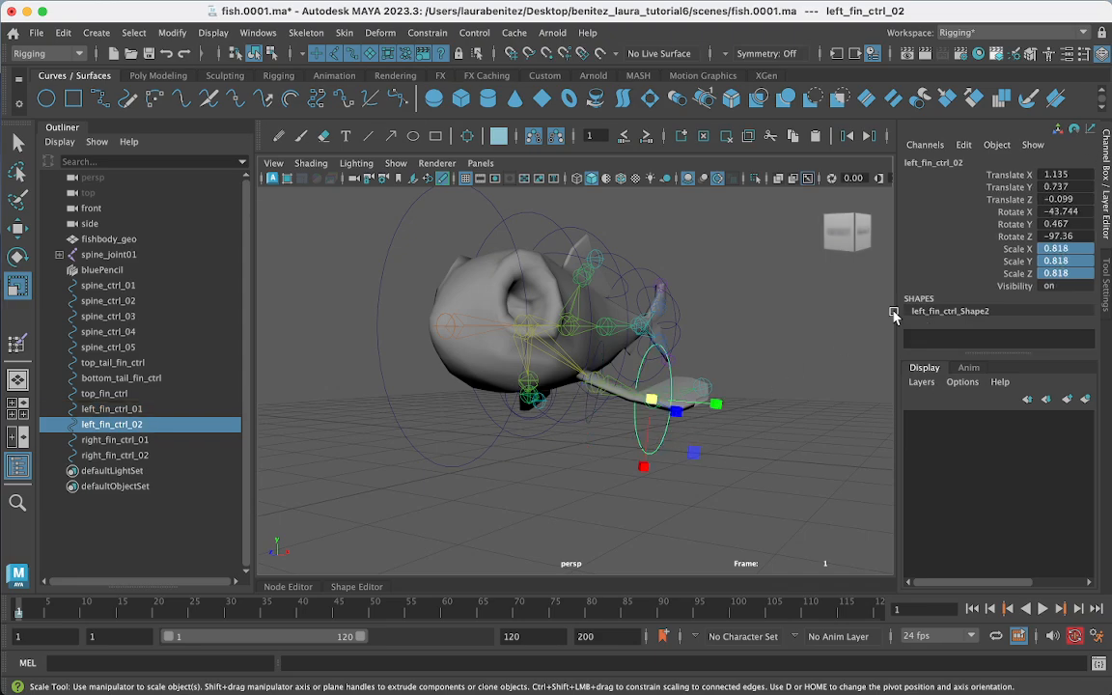
left_click(1075, 274)
type("0.4")
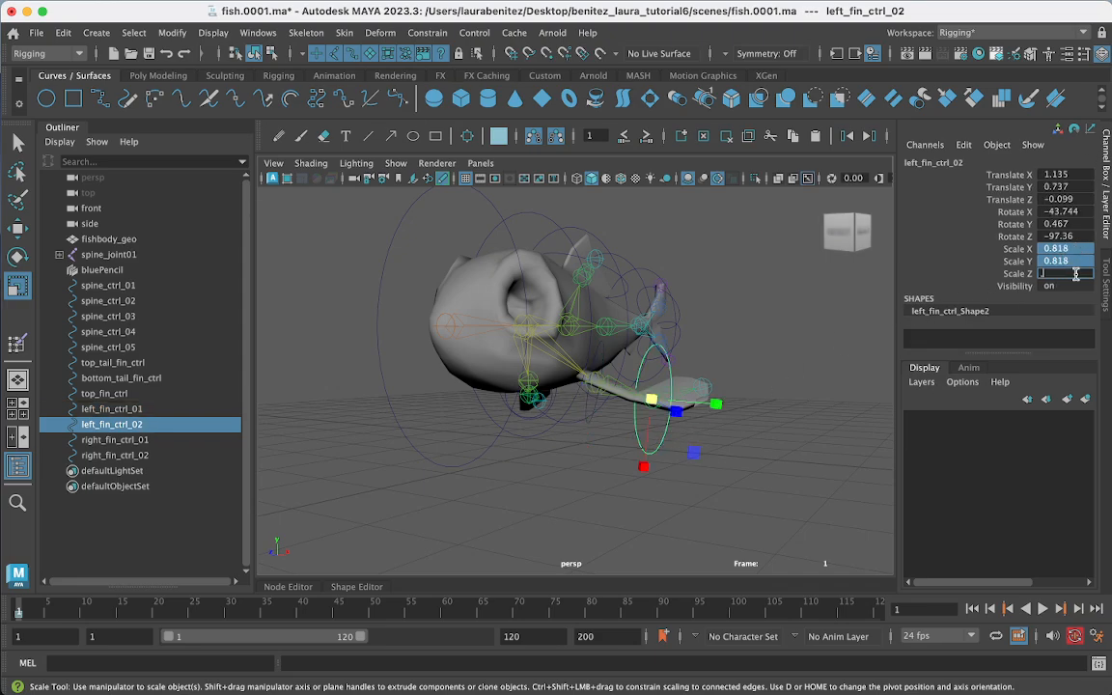
key("Return")
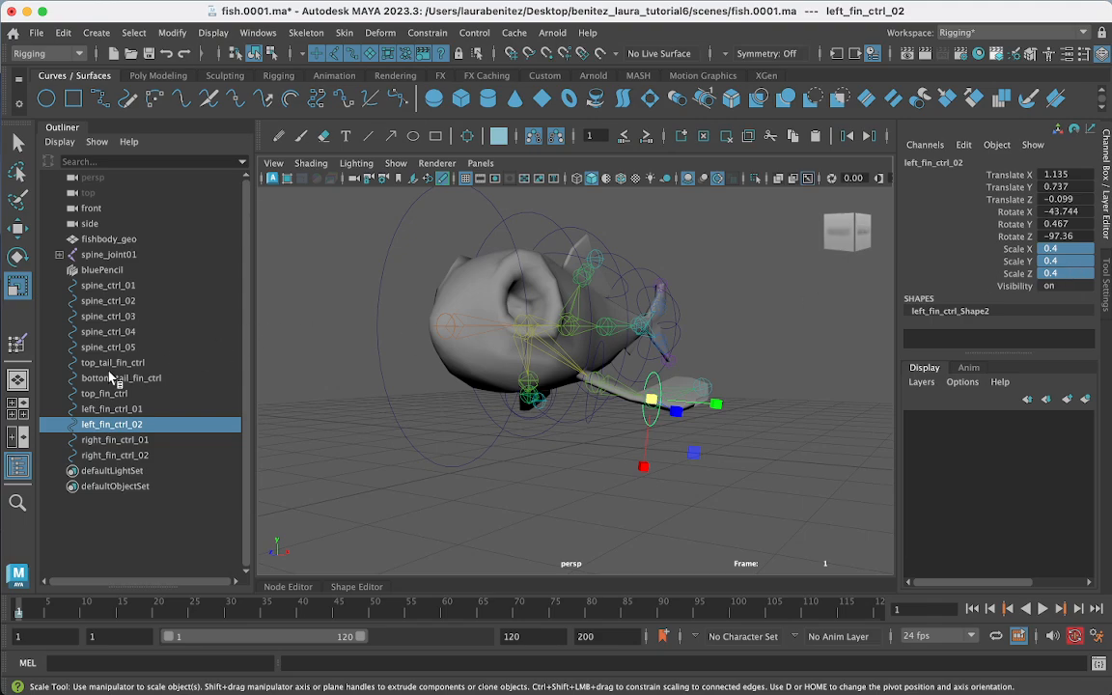
left_click(443, 431)
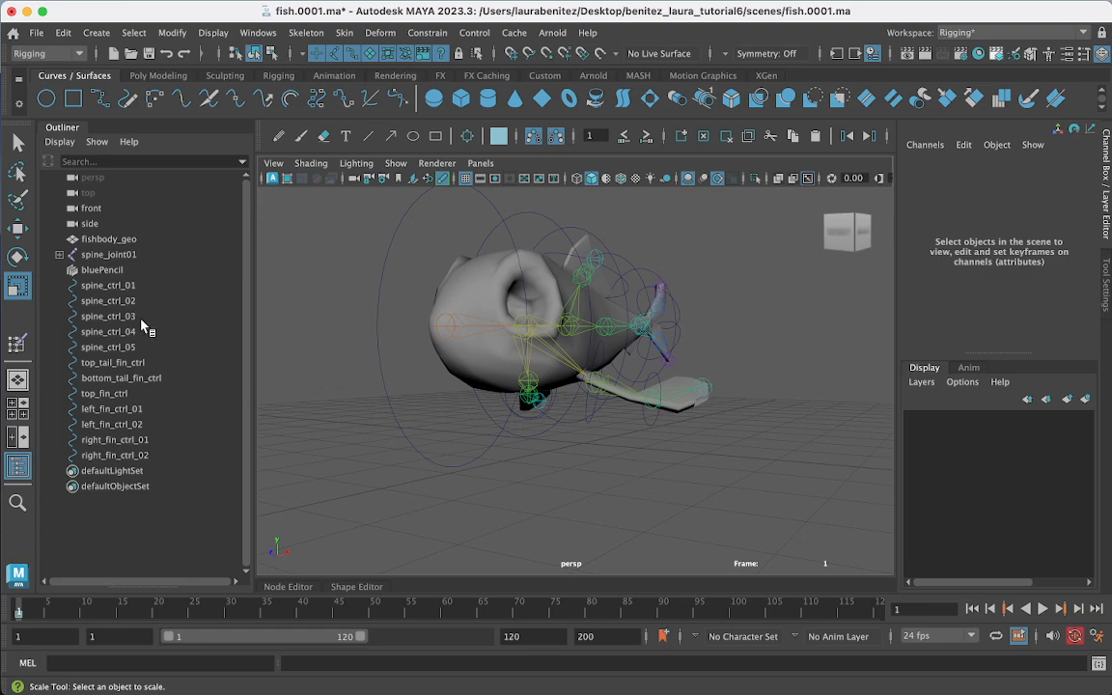
Step: Freeze all transforms on every control curve from spine_ctrl_01 through right_fin_ctrl_02, including translate, rotate and scale
left_click(109, 286)
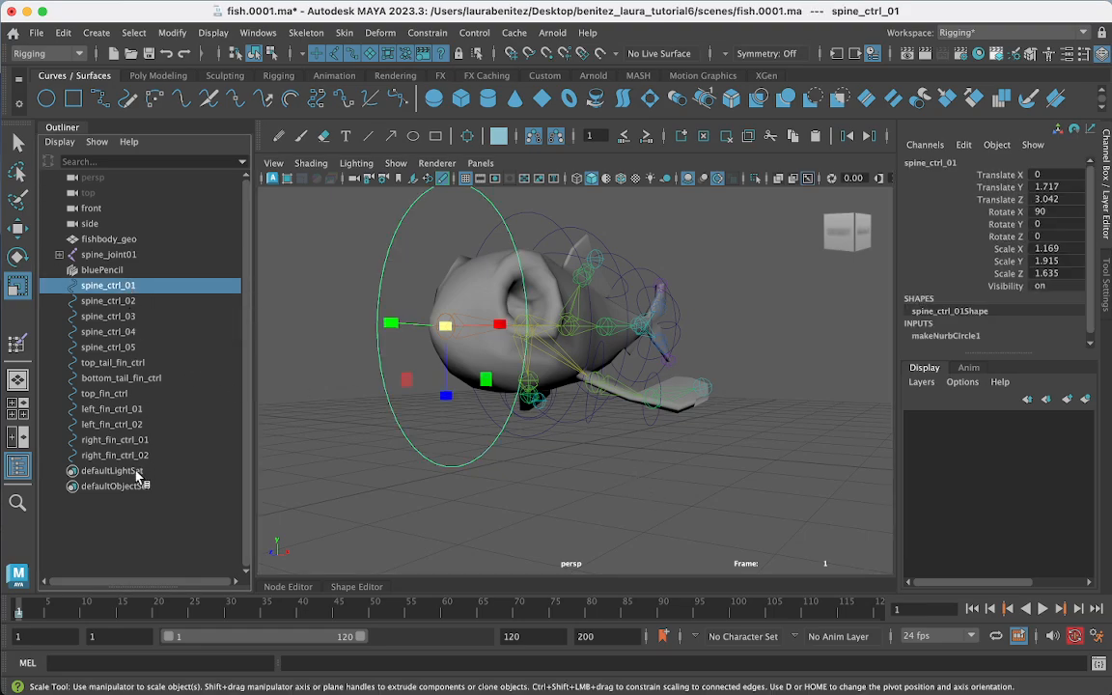
left_click(114, 454, "shift")
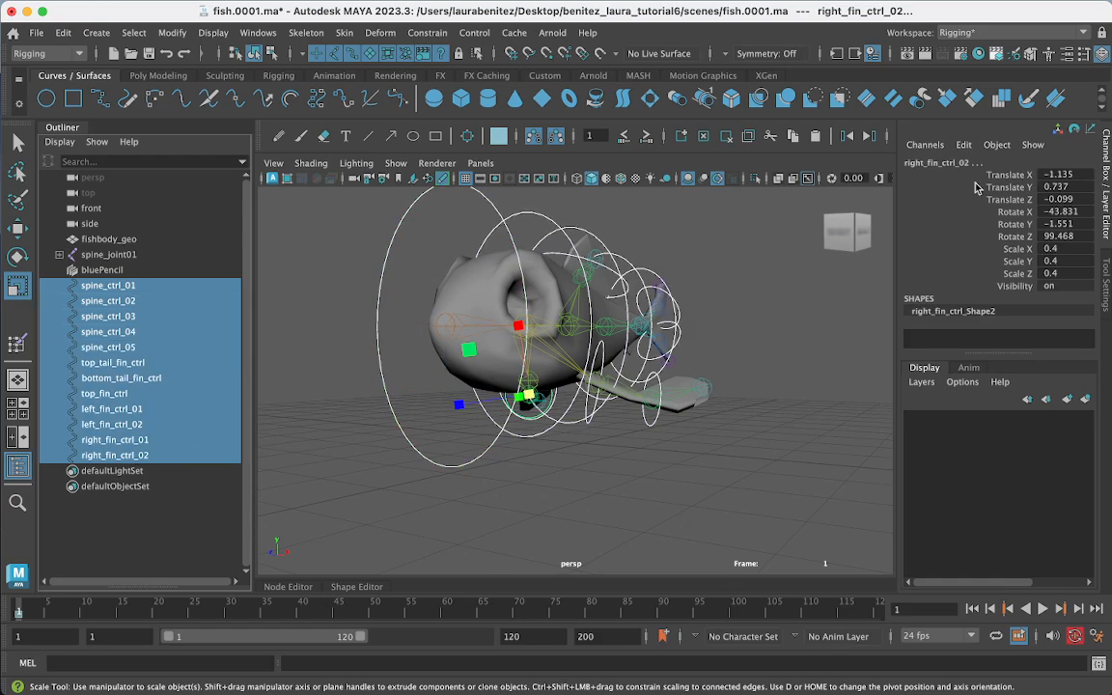
key("w")
left_click(1008, 175)
left_click_drag(990, 179, 1007, 273)
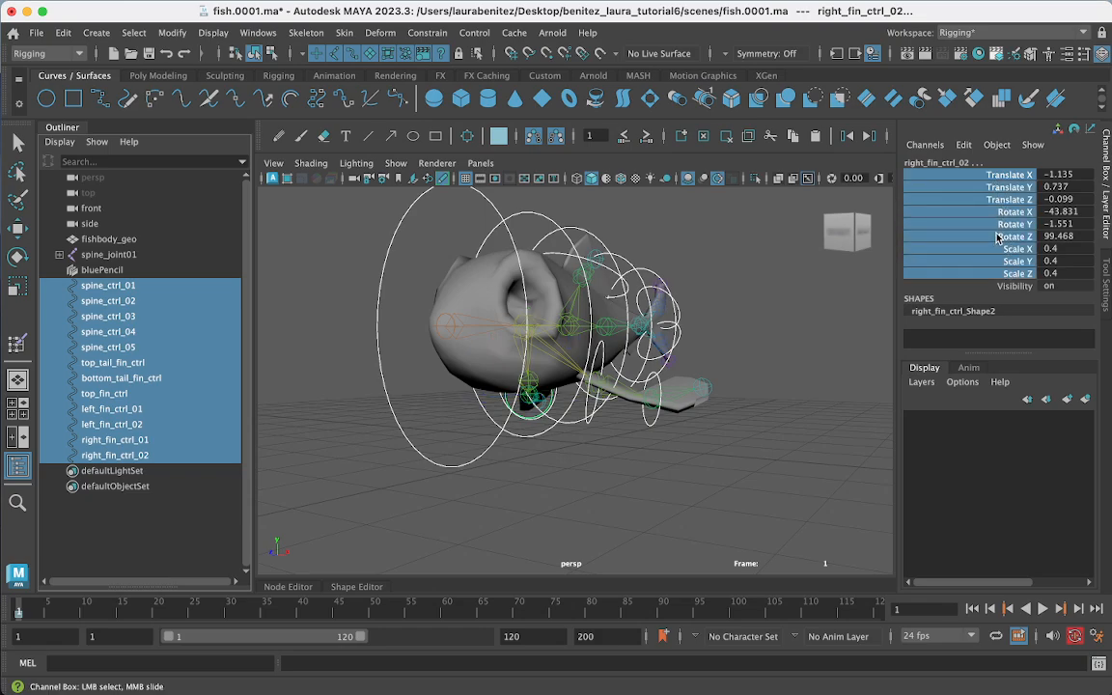
right_click(998, 238)
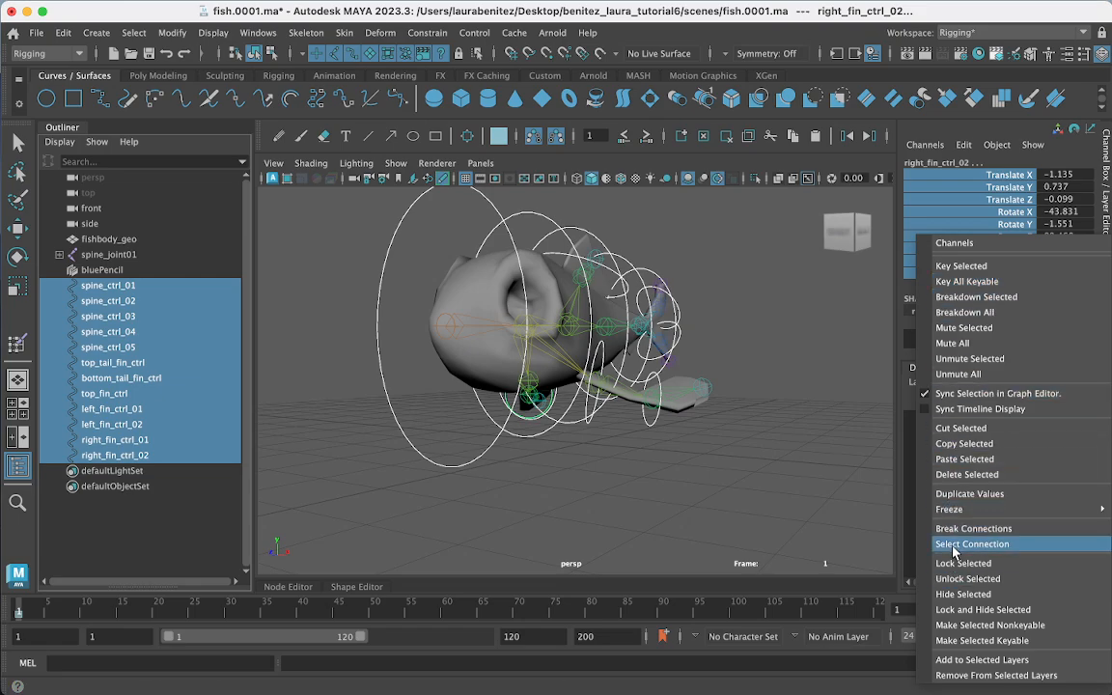
mouse_move(960, 511)
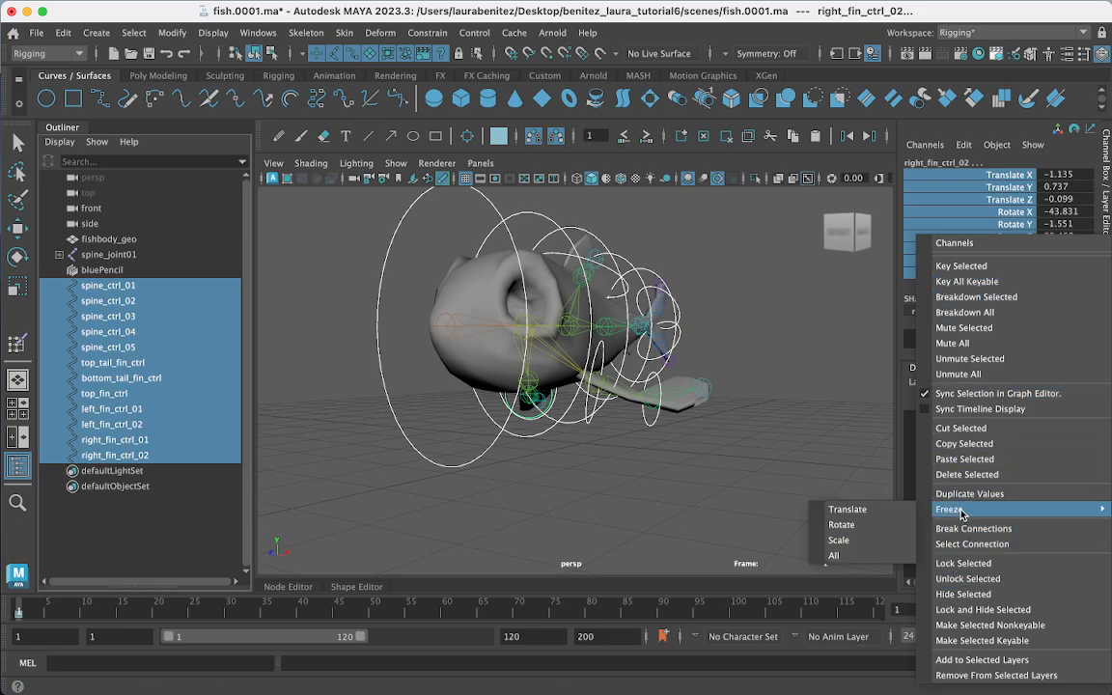
left_click(856, 555)
left_click(757, 480)
key("r")
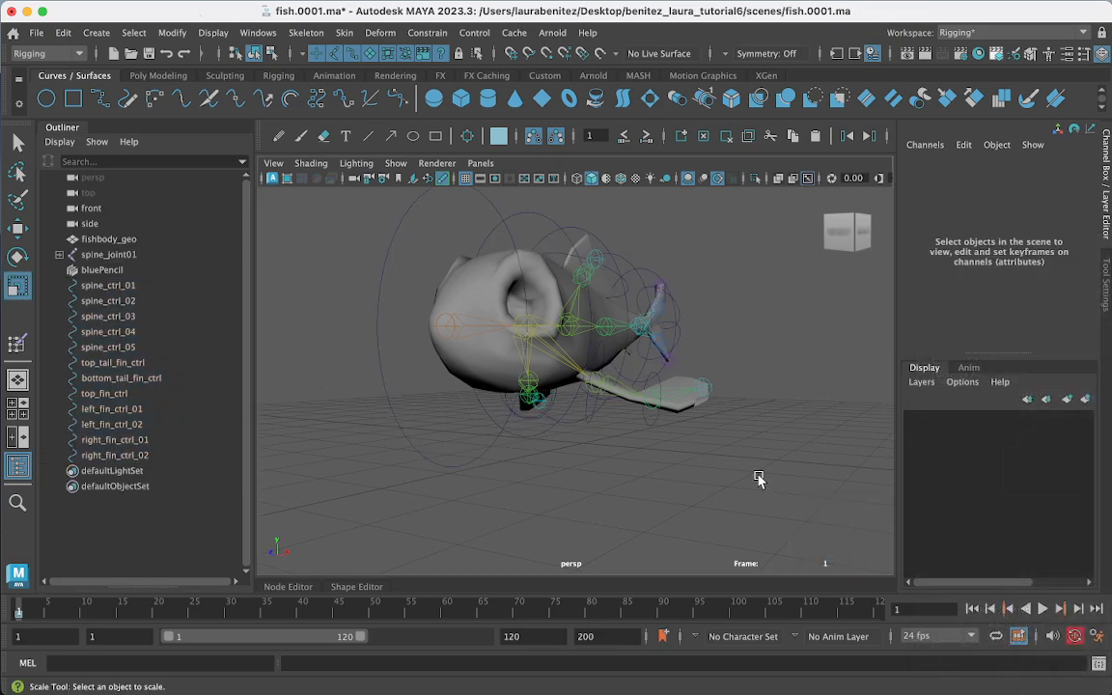
left_click_drag(757, 479, 703, 472, "alt")
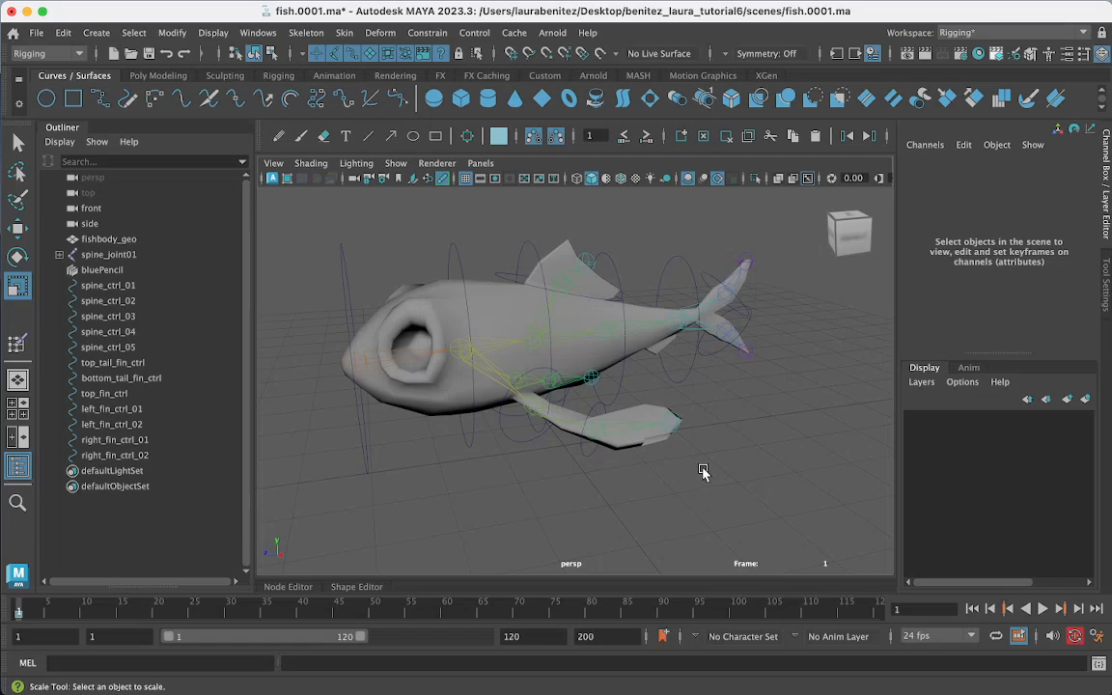
left_click(98, 291)
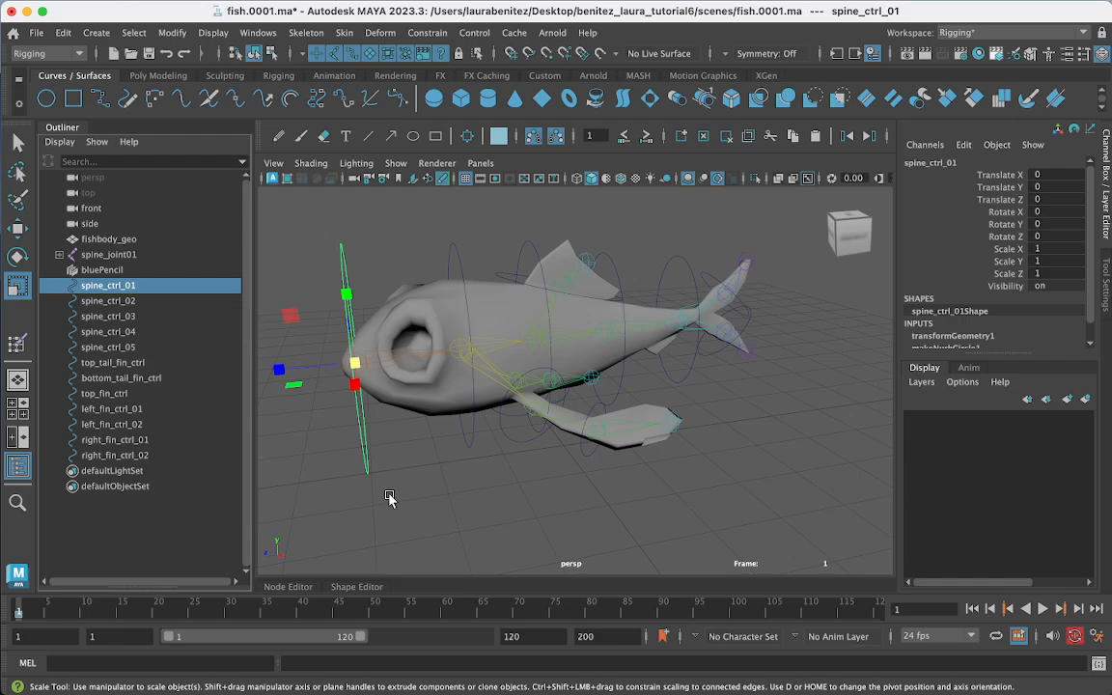
left_click_drag(389, 497, 420, 492, "alt")
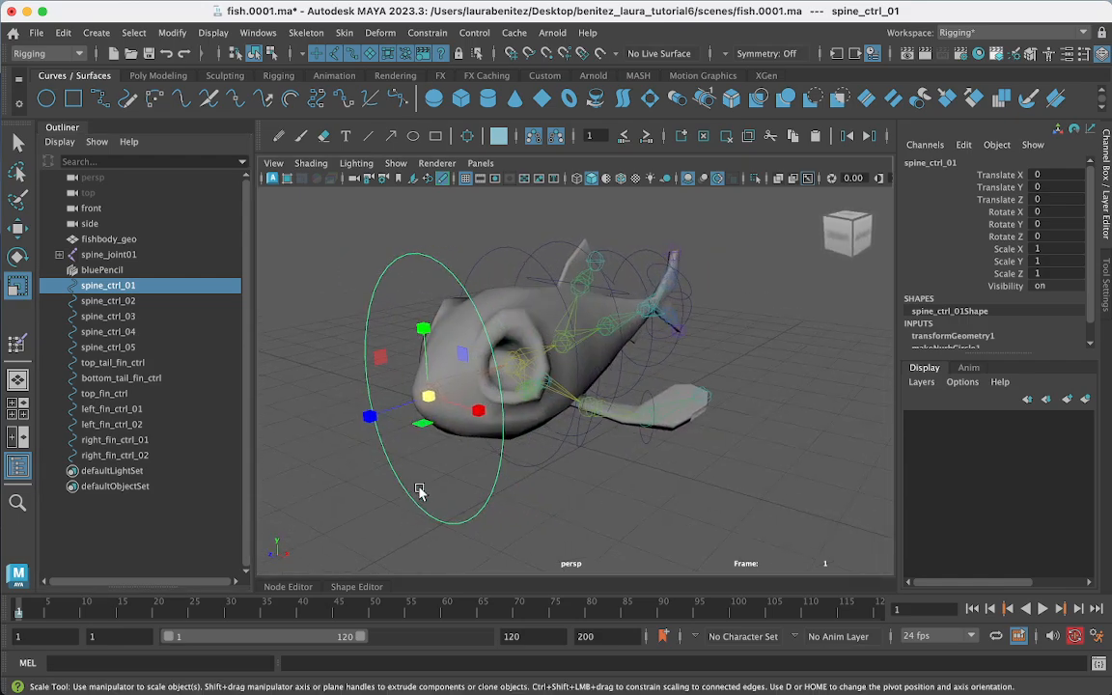
key("q")
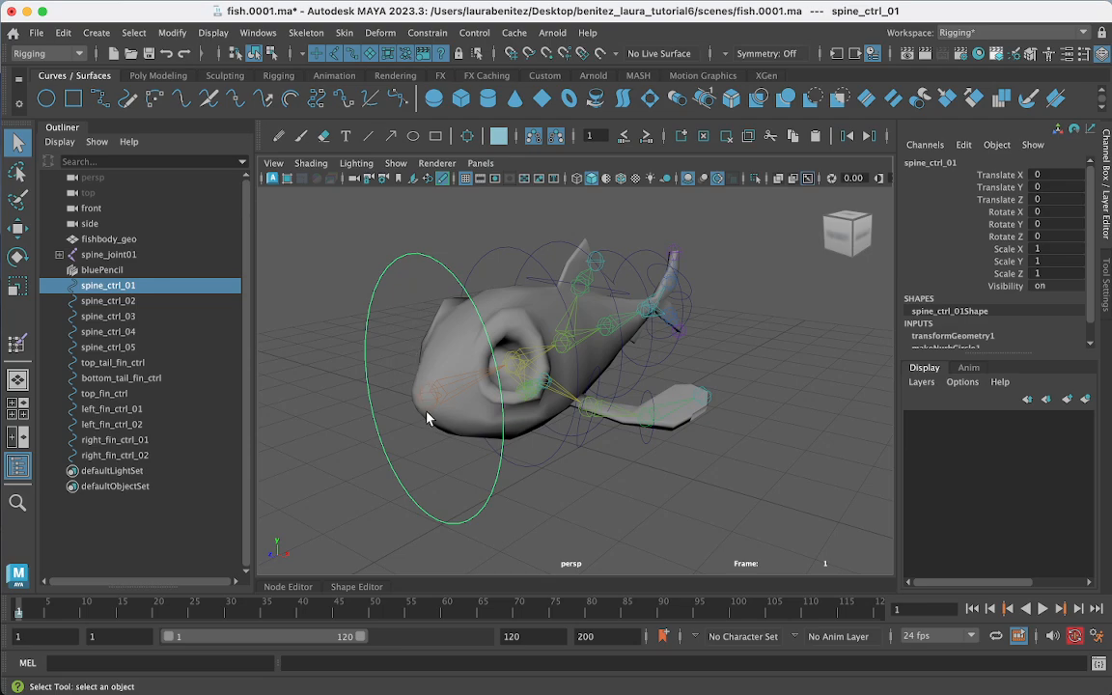
left_click(425, 396, "shift")
left_click(426, 400, "shift")
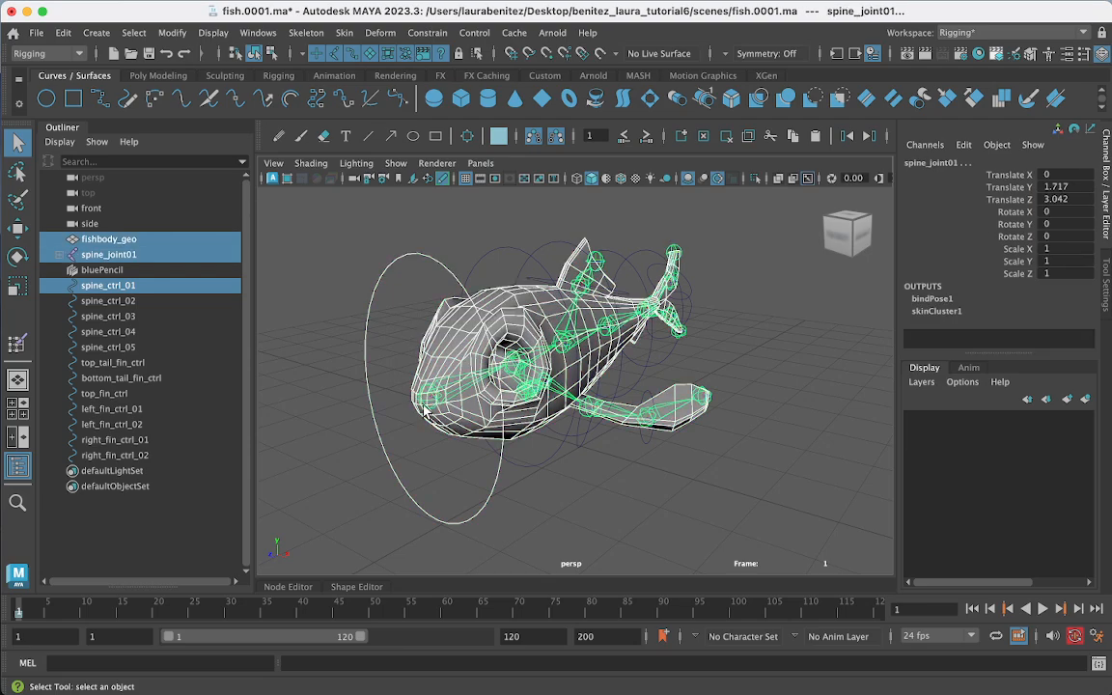
left_click(428, 399, "shift")
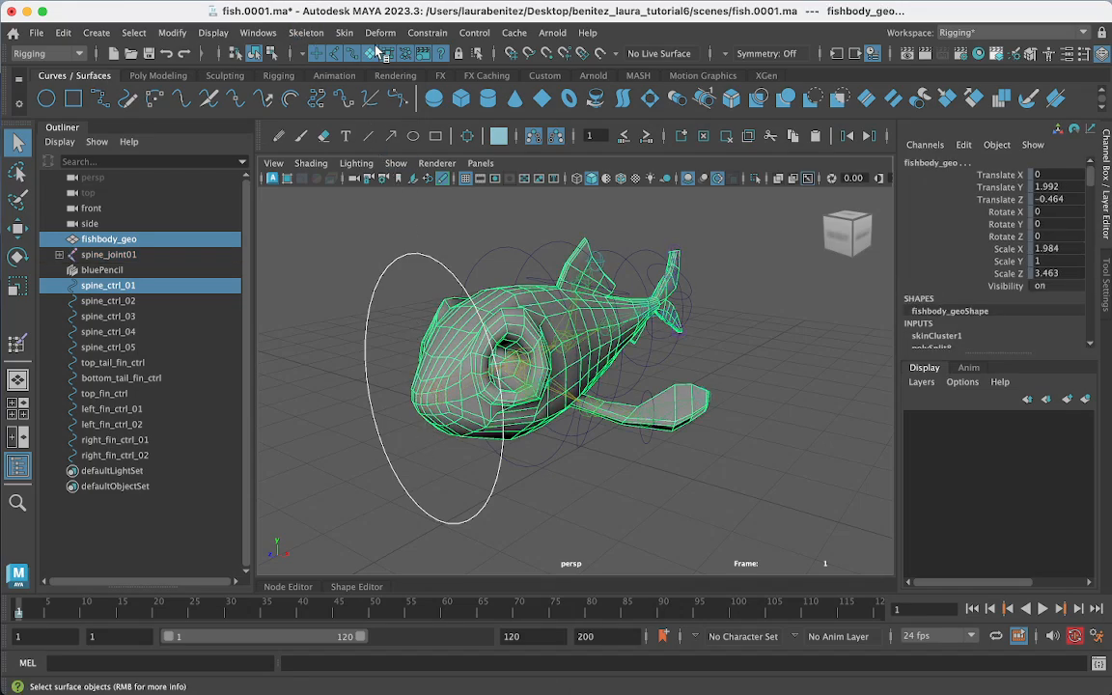
left_click(395, 341)
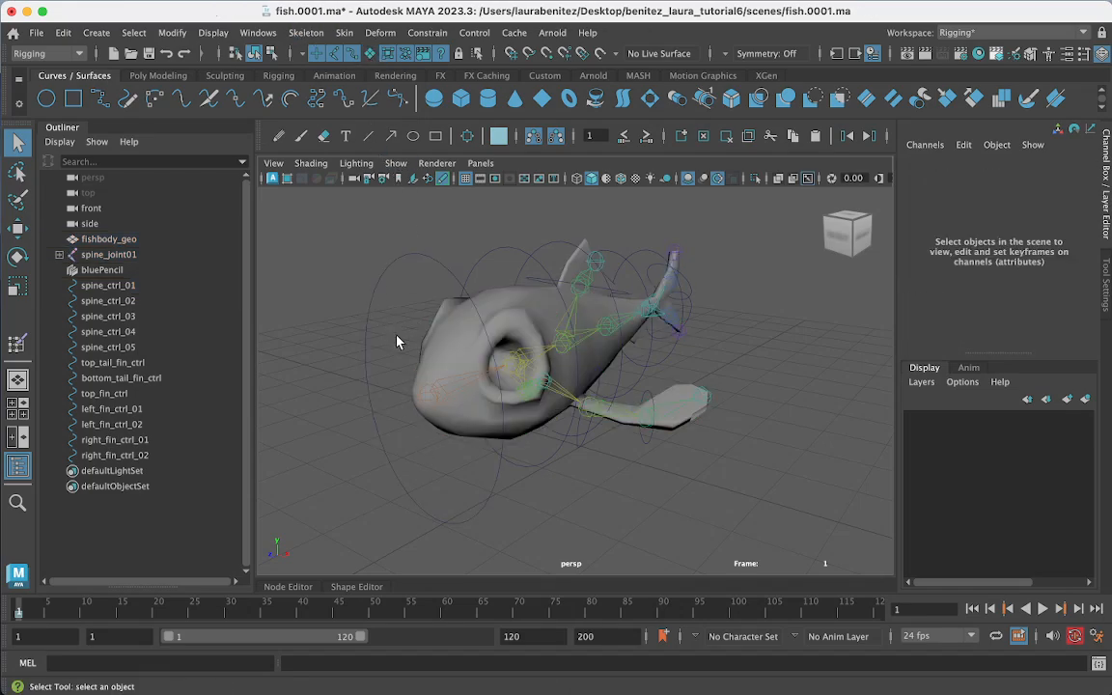
Step: Parent-constrain spine_joint01 at the fish's nose to spine_ctrl_01, with the control as the driver
left_click(366, 351)
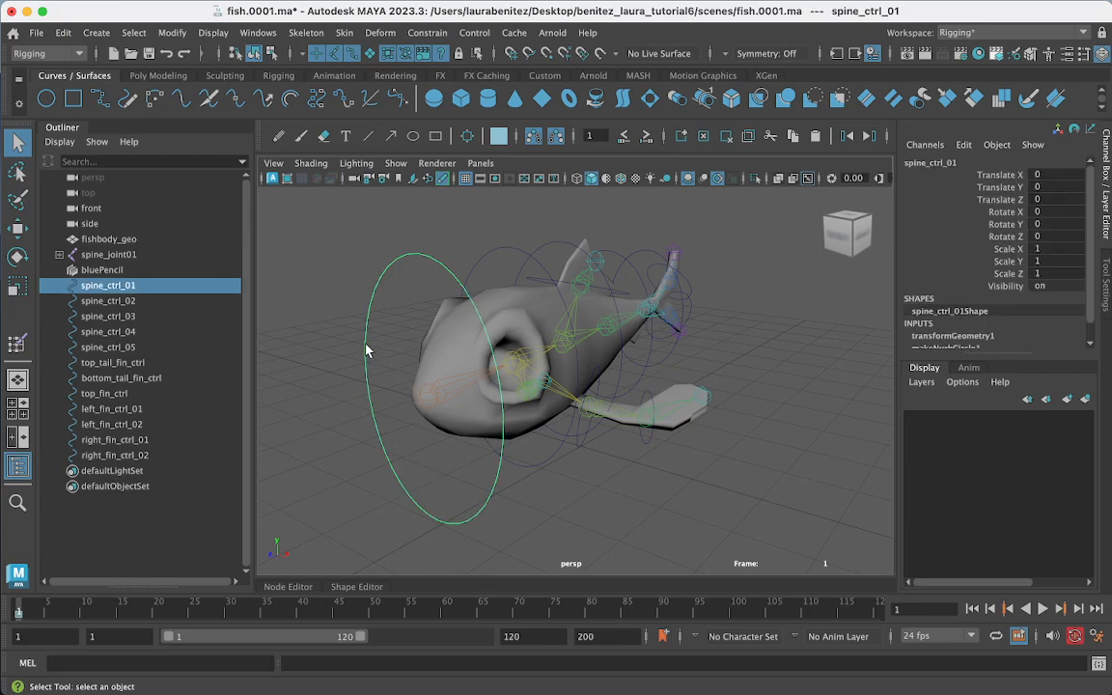
left_click(434, 399, "shift")
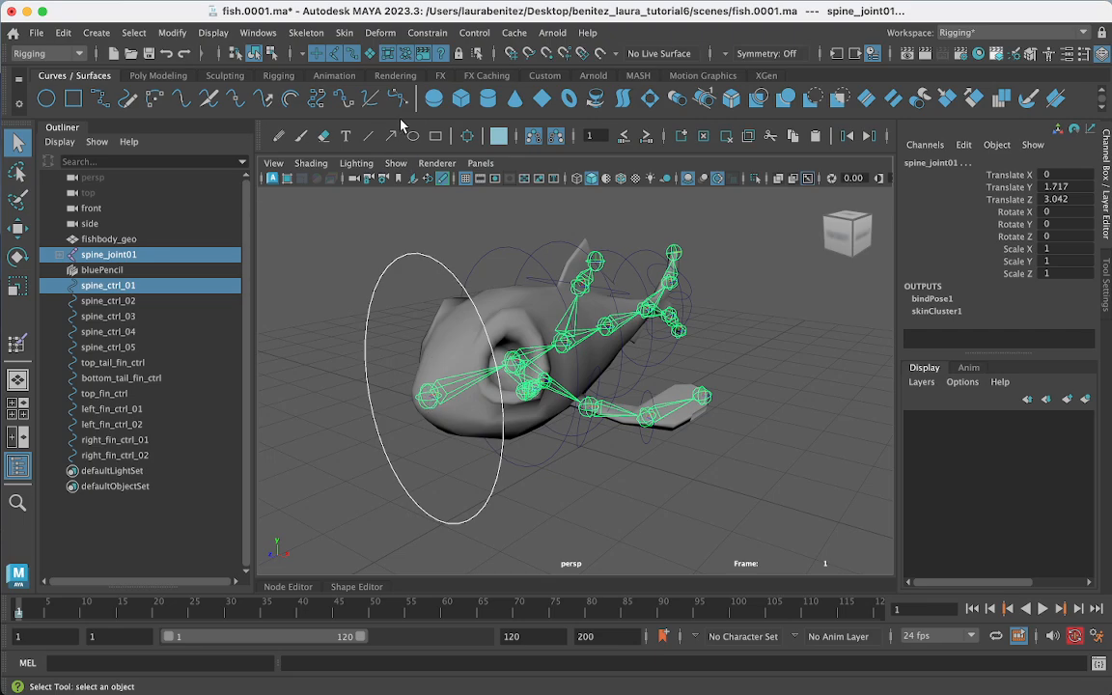
left_click(274, 75)
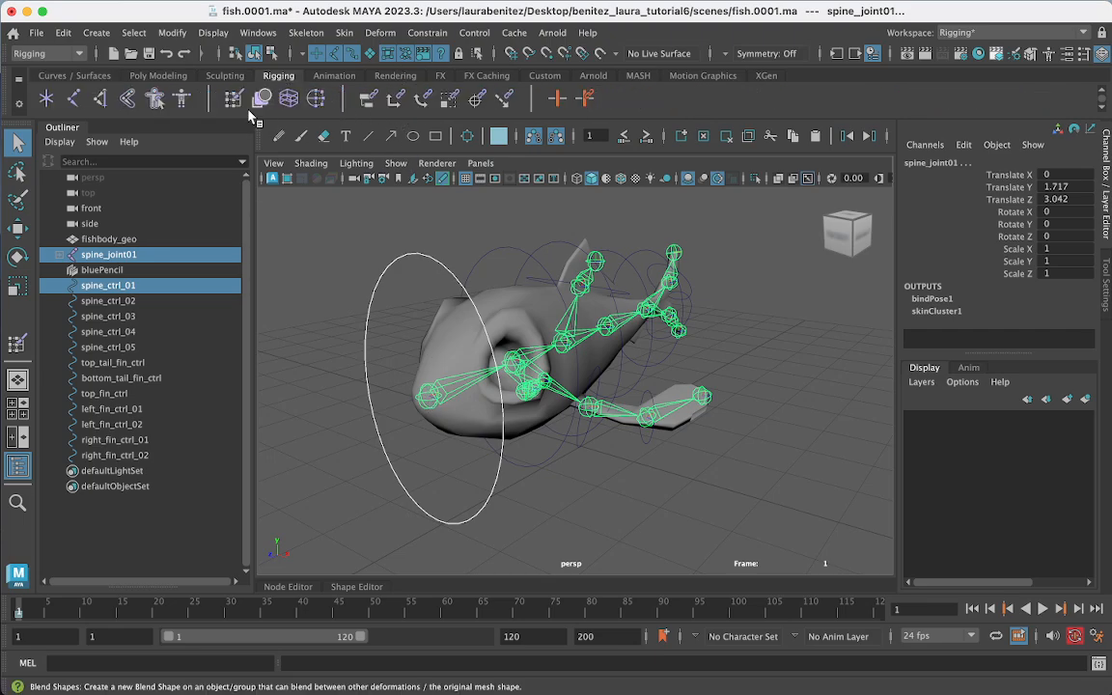
left_click(368, 99)
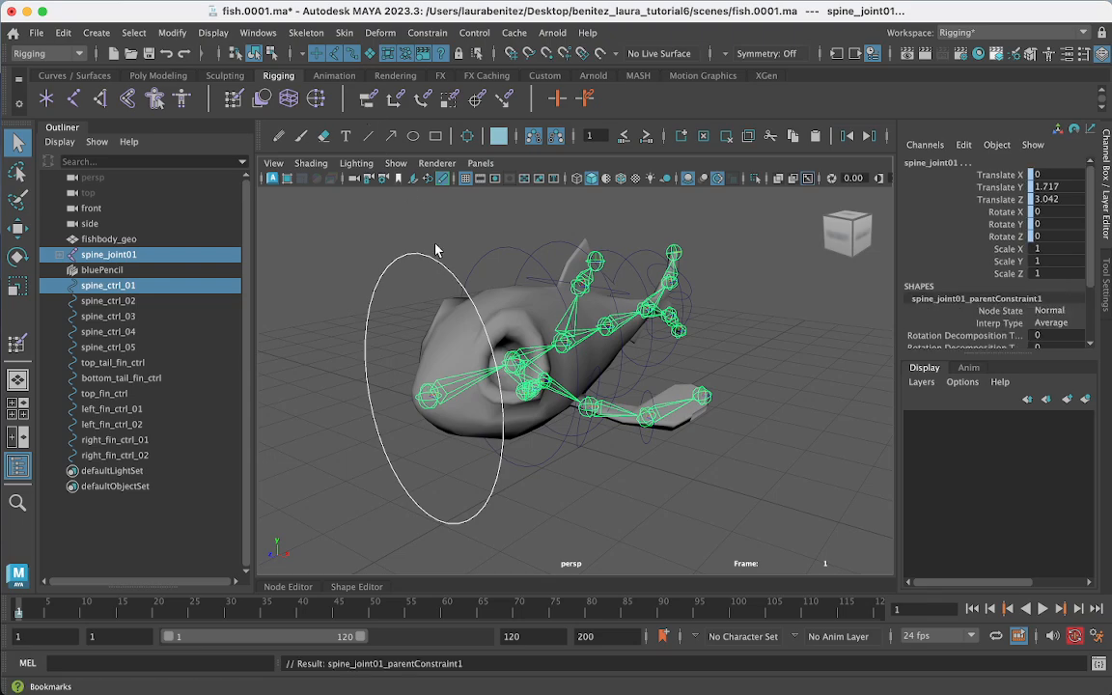
Step: Parent-constrain spine_joint02 behind the eye to spine_ctrl_02, with the control as the driver
left_click_drag(569, 489, 536, 493, "alt")
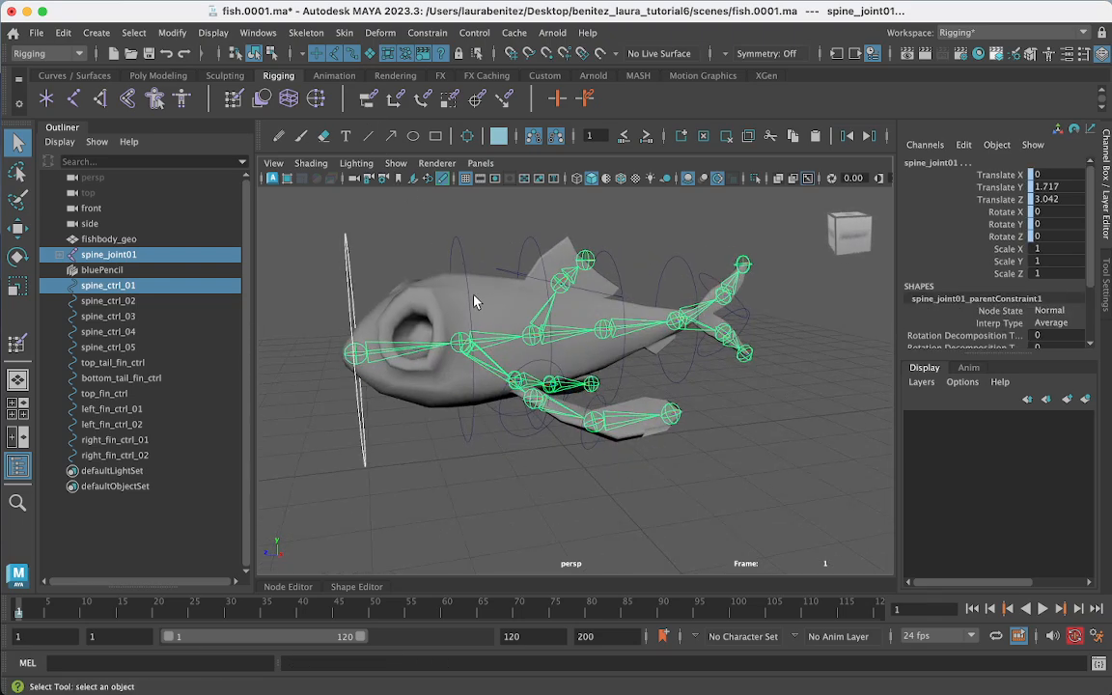
left_click(451, 347)
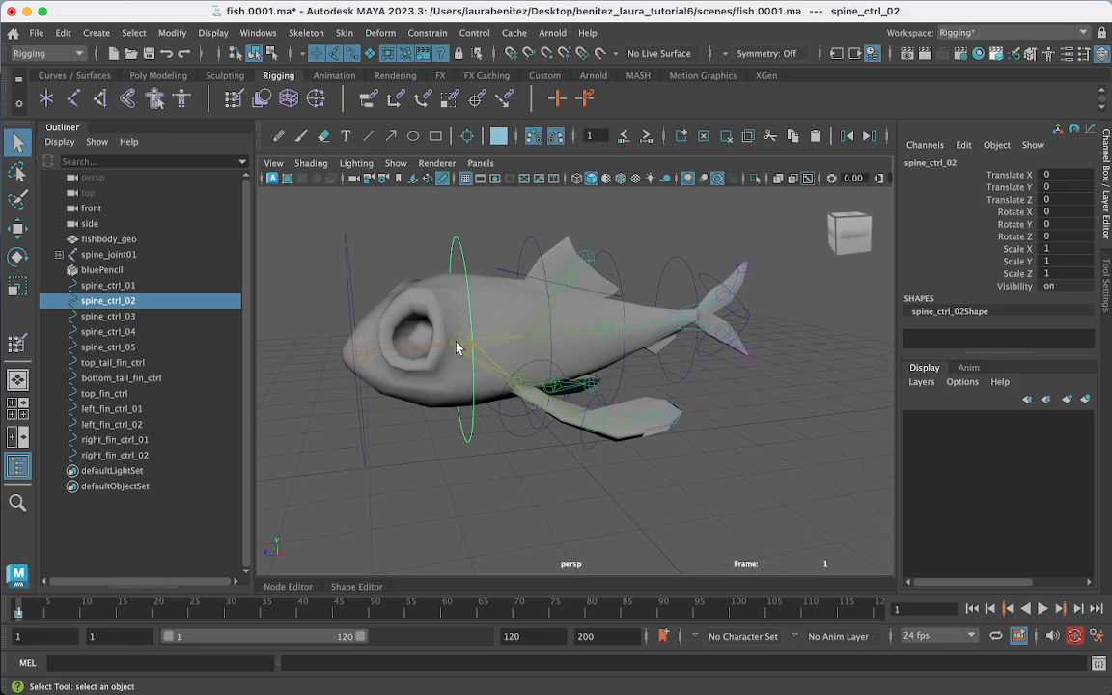
left_click(461, 345, "shift")
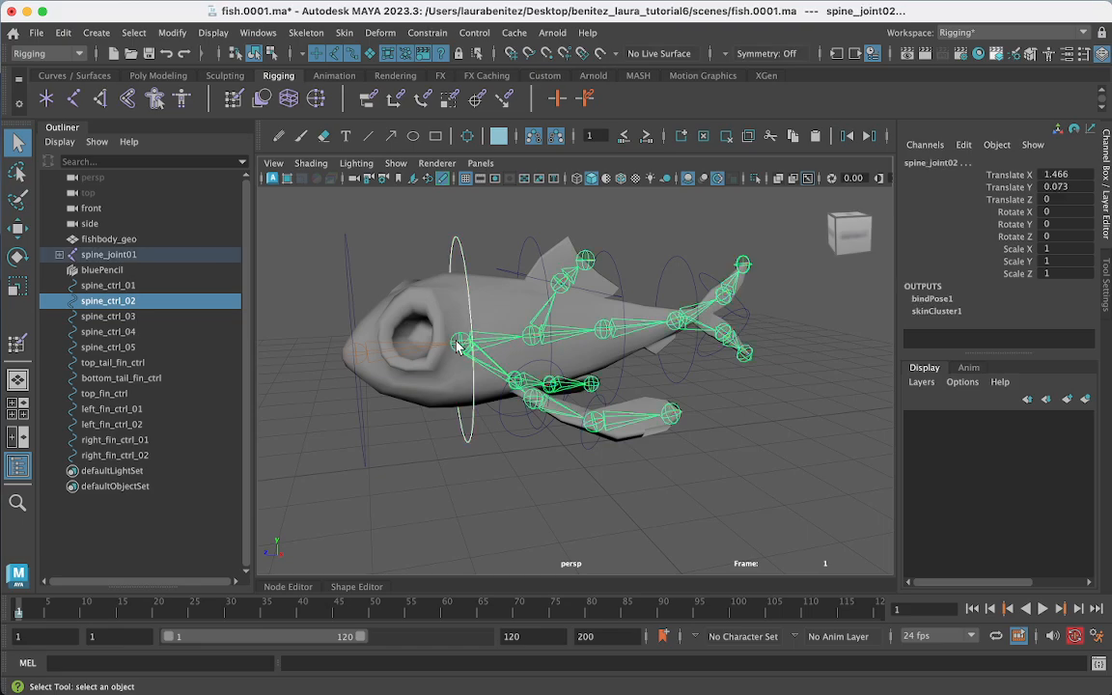
left_click(370, 100)
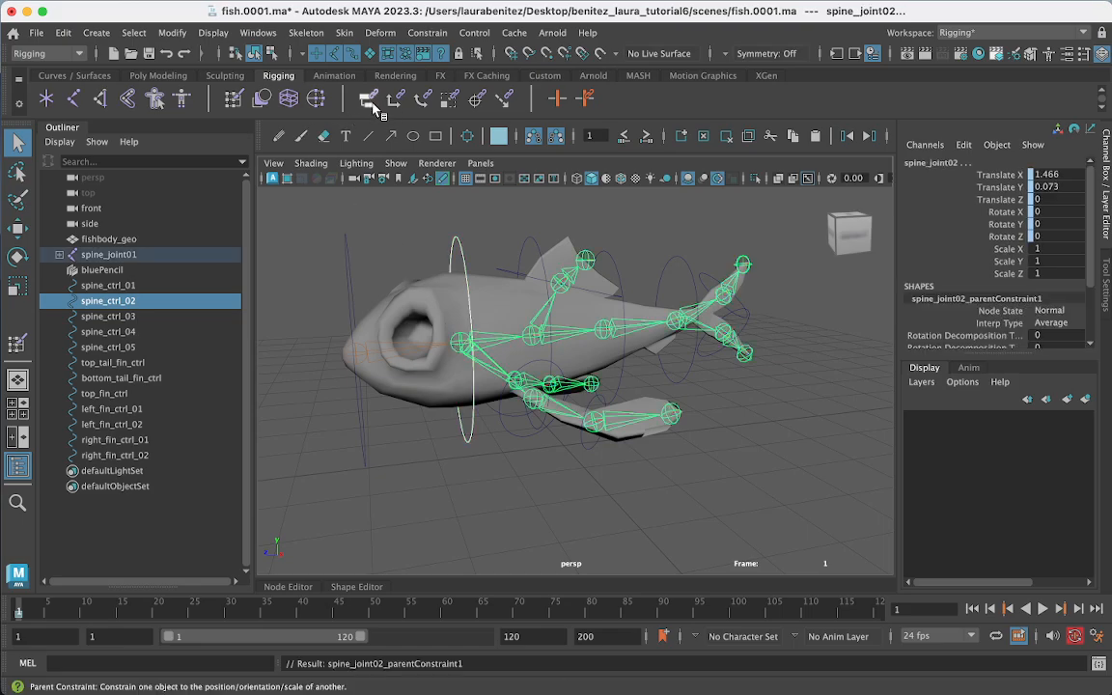
Step: Parent-constrain spine_joint03 in the middle of the body to spine_ctrl_03, with the control as the driver
left_click(540, 262)
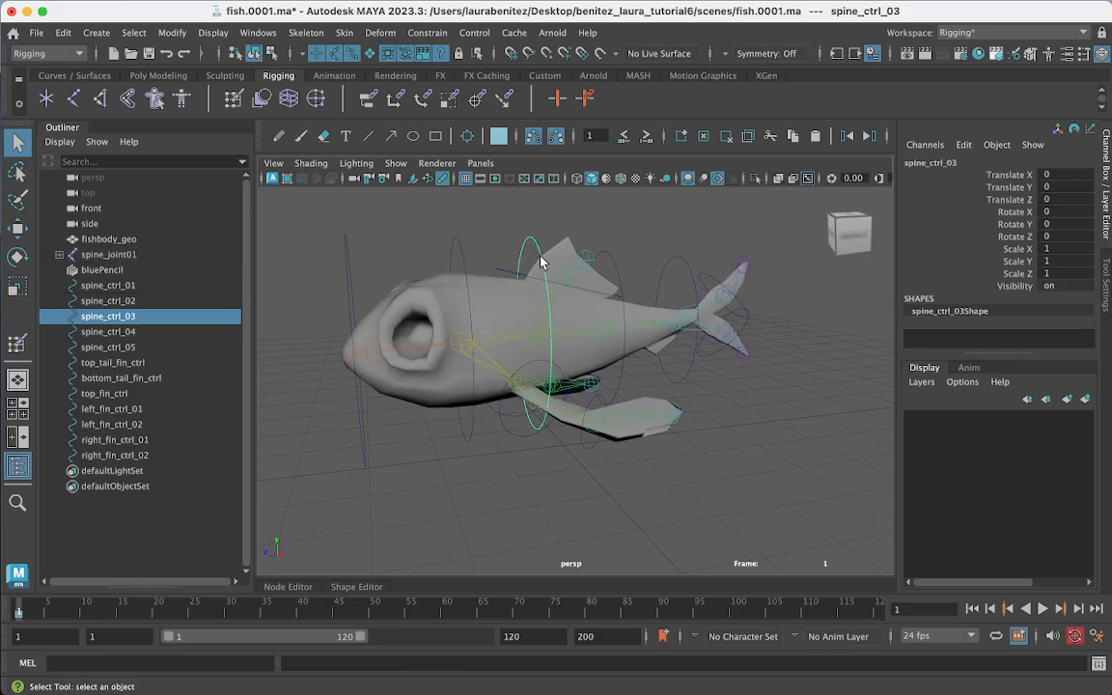
left_click(532, 337, "shift")
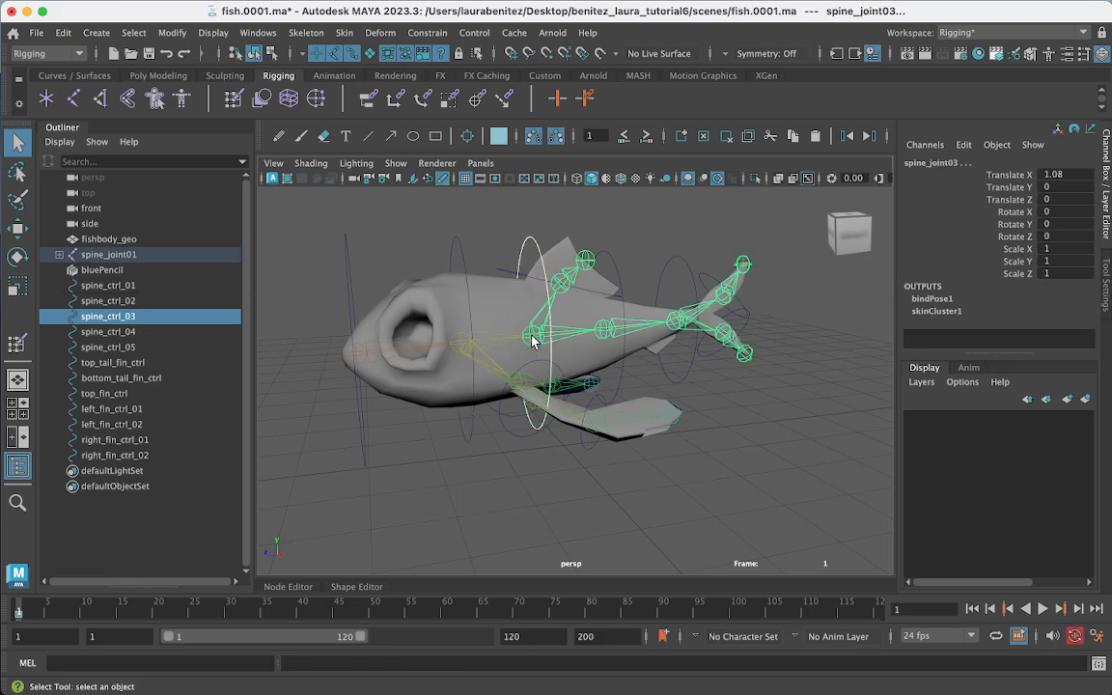
left_click(370, 100)
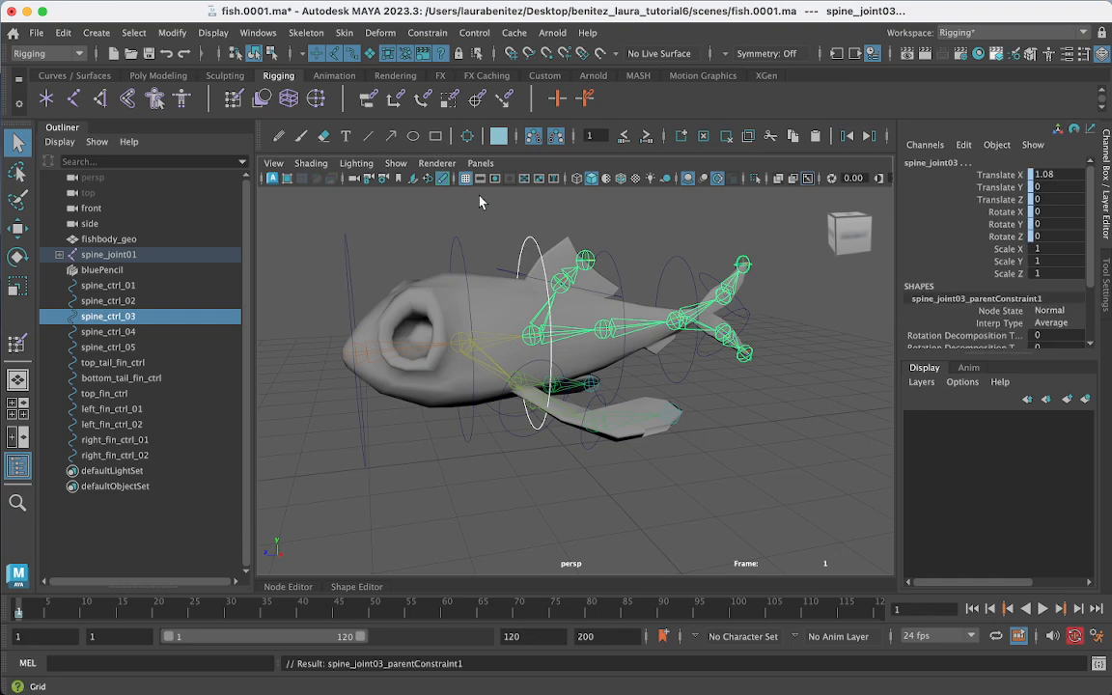
Step: Parent-constrain spine_joint04 in the rear of the body to spine_ctrl_04, with the control as the driver
left_click(622, 311)
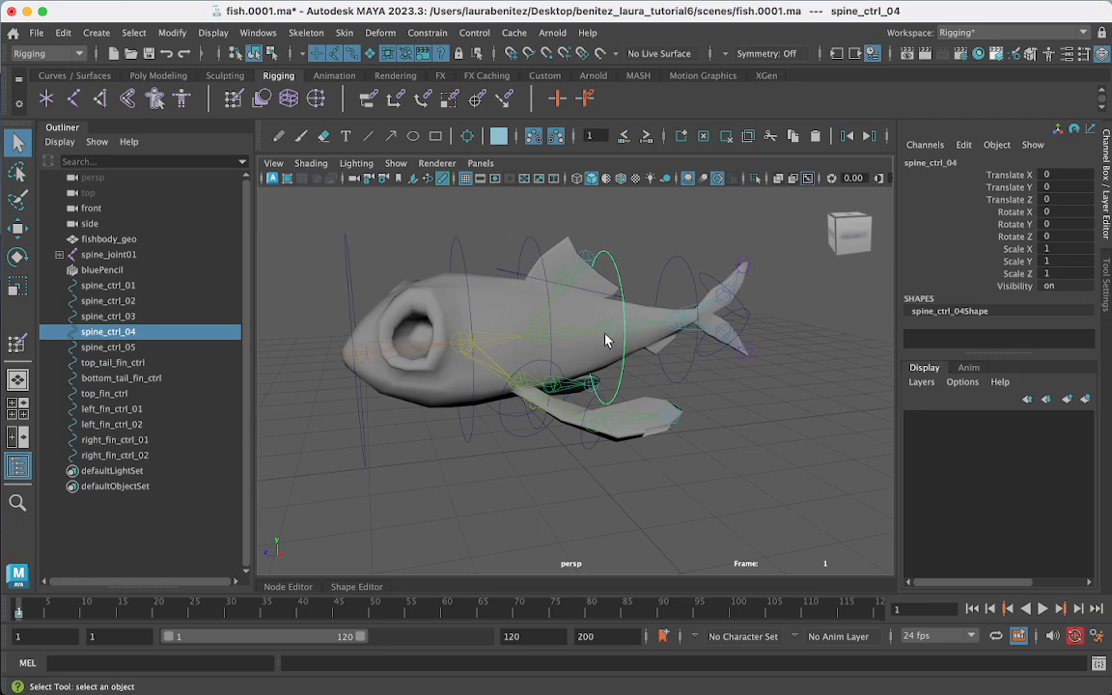
left_click(604, 333, "shift")
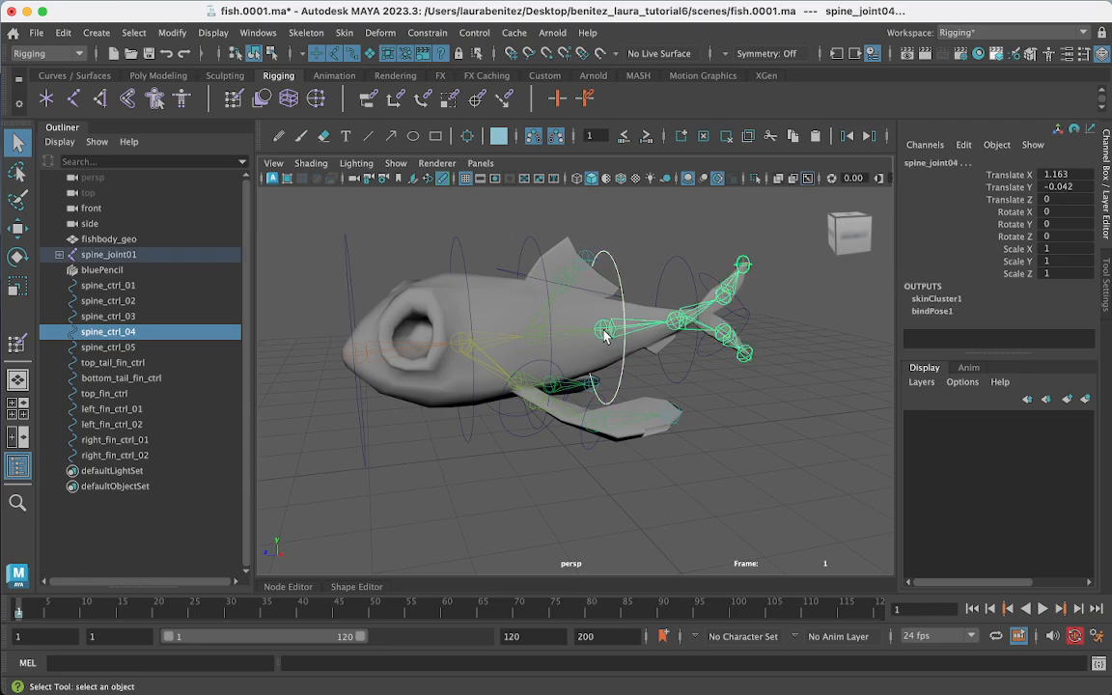
left_click(367, 100)
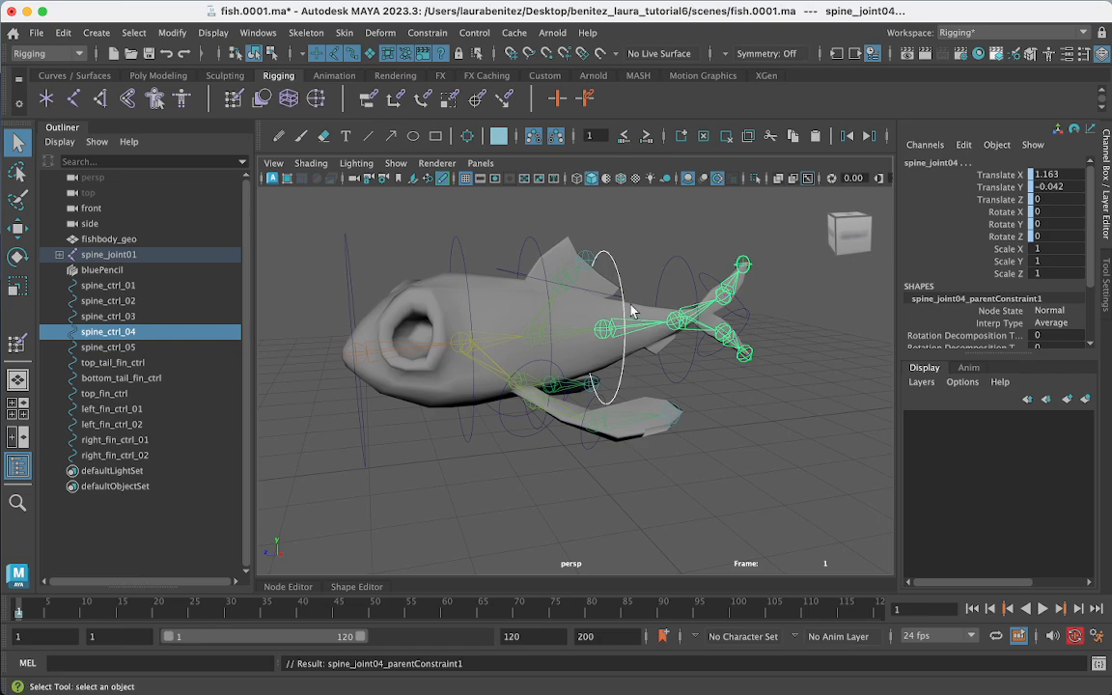
Step: Parent-constrain spine_joint05 at the base of the tail to spine_ctrl_05, with the control as the driver
left_click(683, 328)
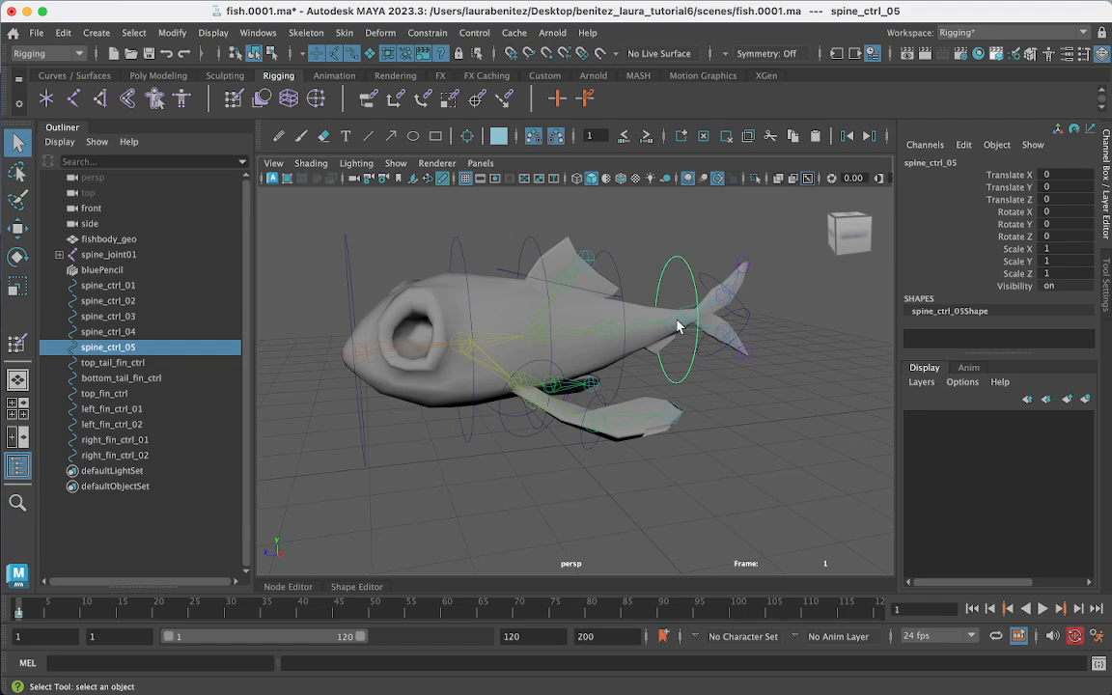
left_click(679, 327, "shift")
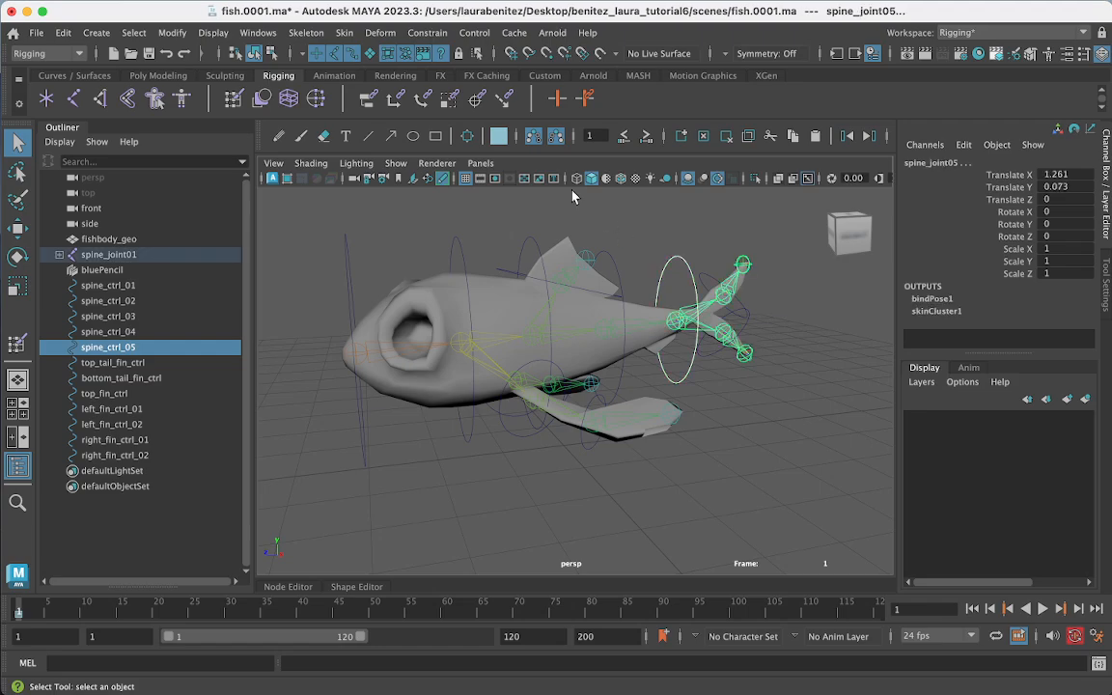
left_click(367, 101)
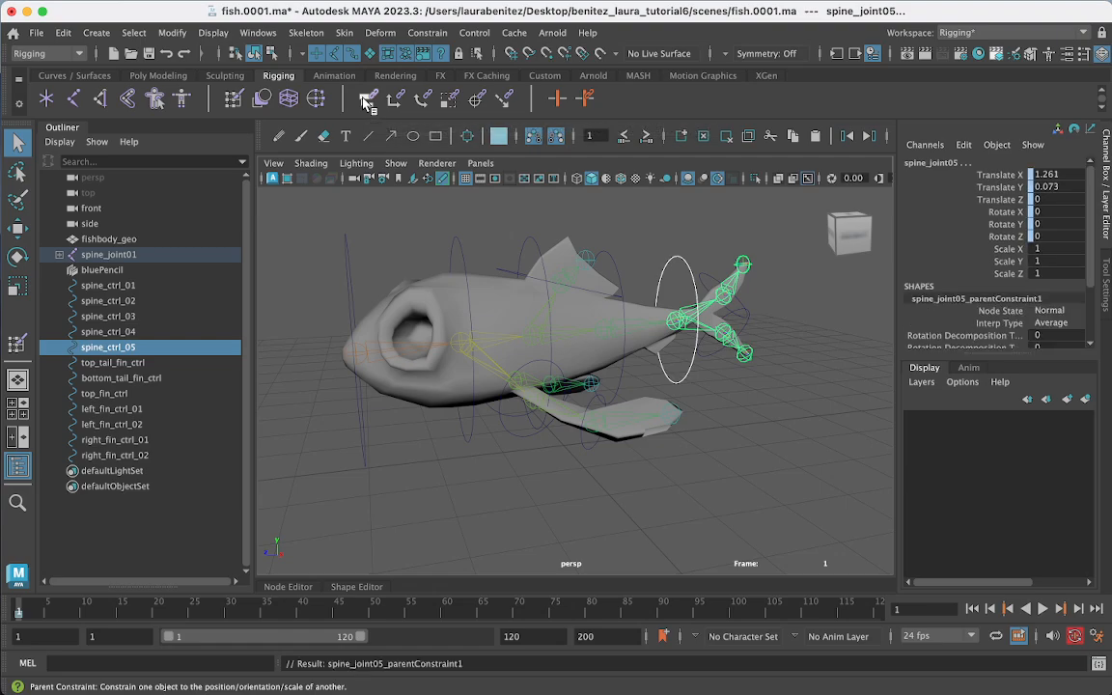
Step: Parent-constrain top_tail_joint01 in the upper tail lobe to top_tail_fin_ctrl, with the control as the driver
left_click(711, 279)
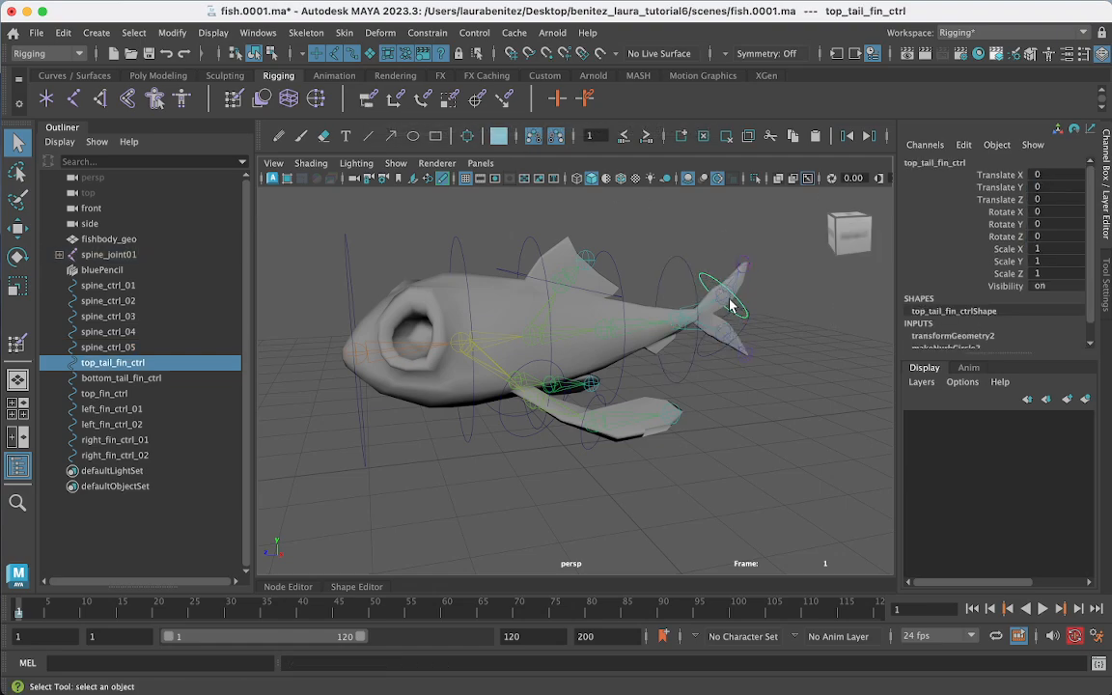
left_click(731, 306, "shift")
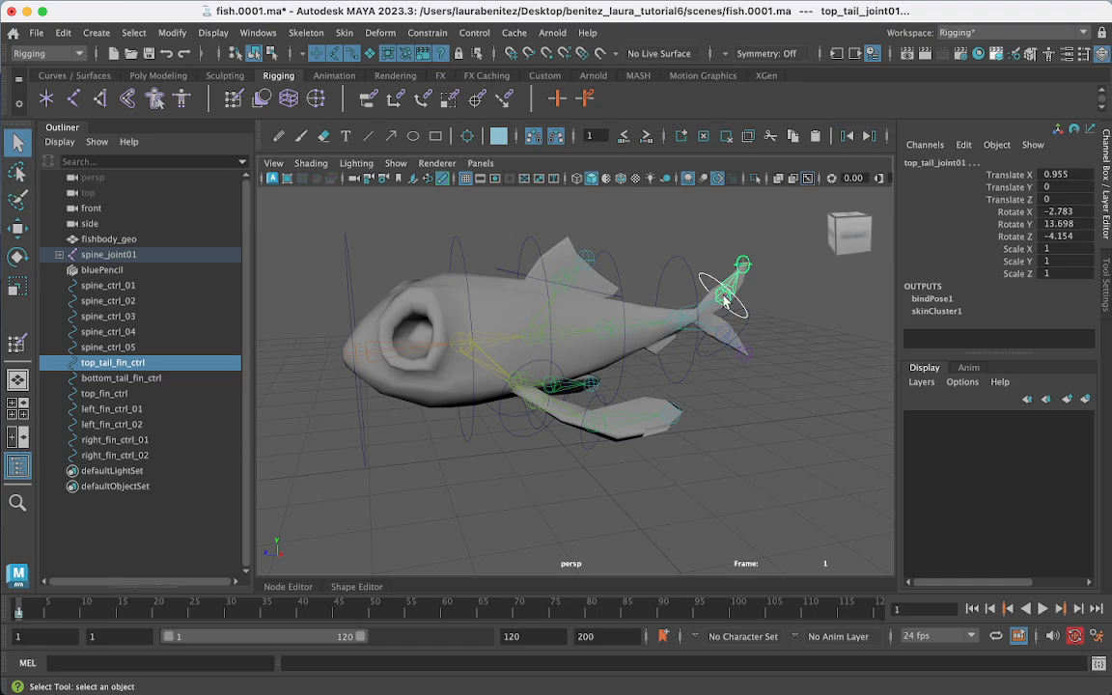
left_click(368, 100)
Step: Parent-constrain bottom_tail_joint01 in the lower tail lobe to bottom_tail_fin_ctrl, with the control as the driver
left_click(722, 355)
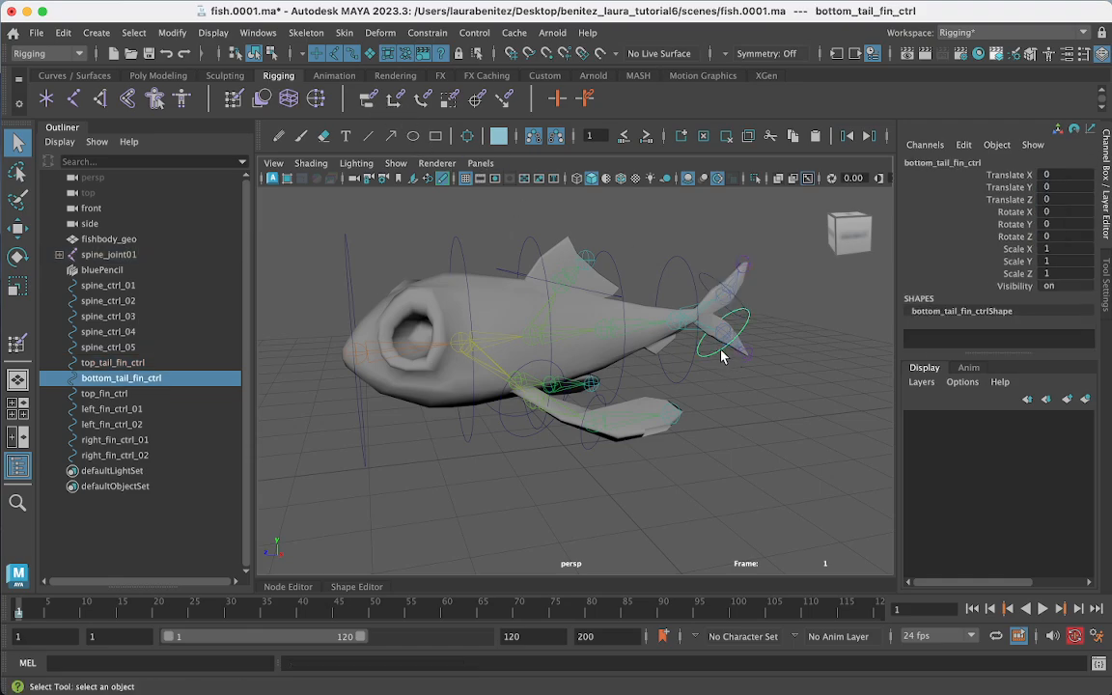
left_click(723, 334, "shift")
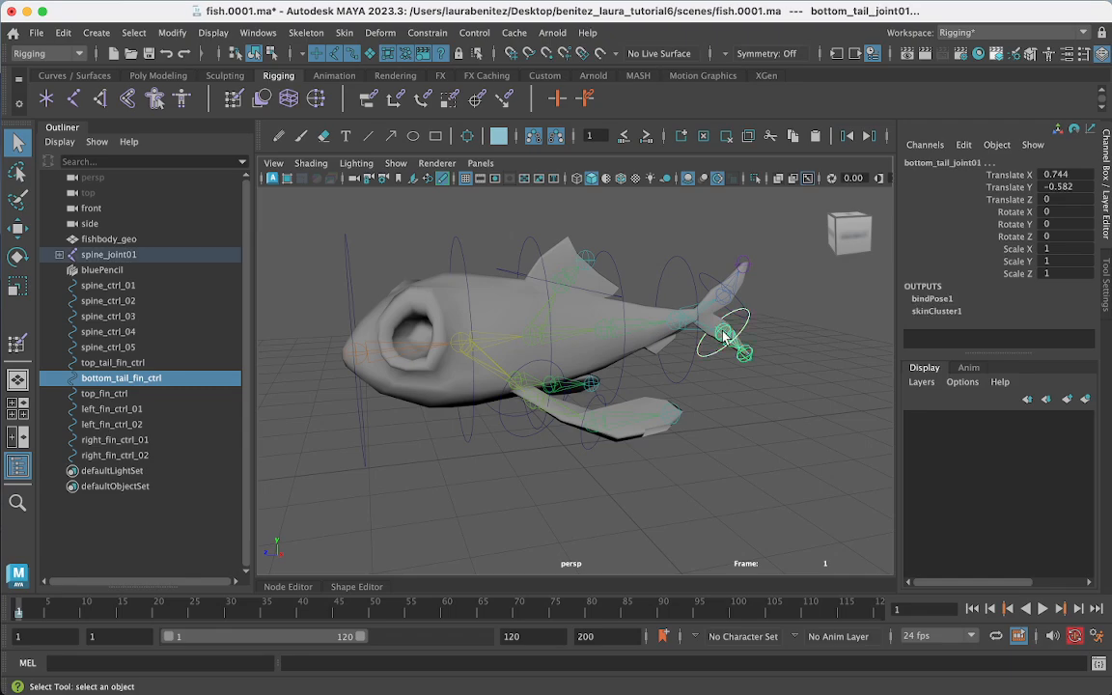
left_click(369, 100)
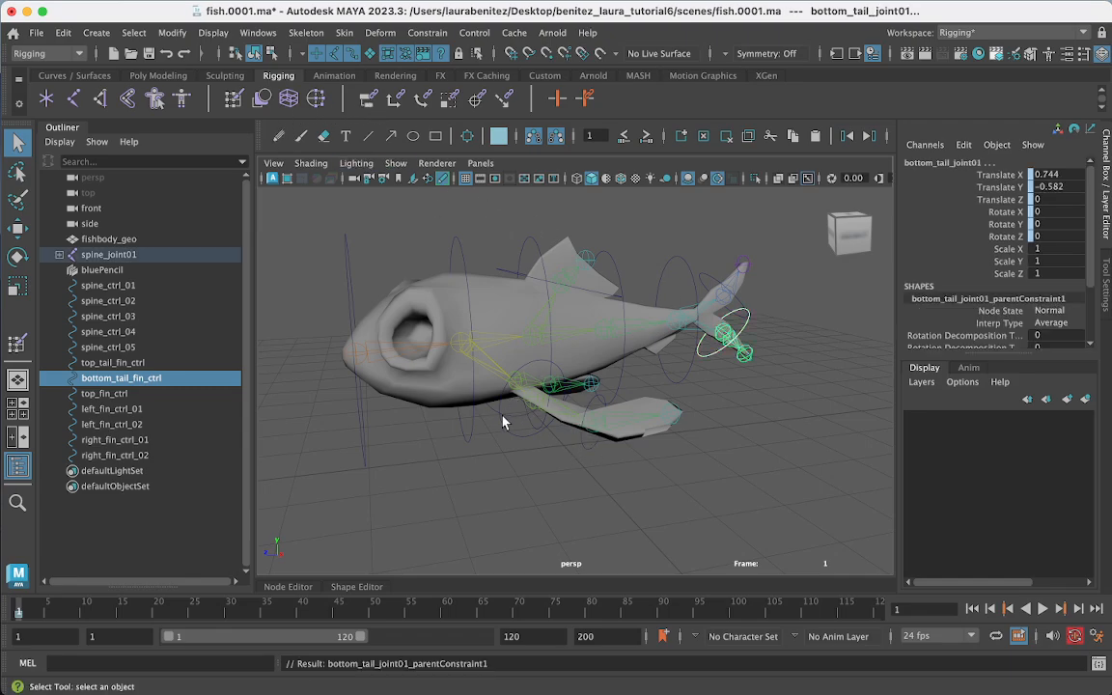
Step: Parent-constrain top_fin_joint01 at the base of the dorsal fin to top_fin_ctrl, with the control as the driver
left_click(521, 282)
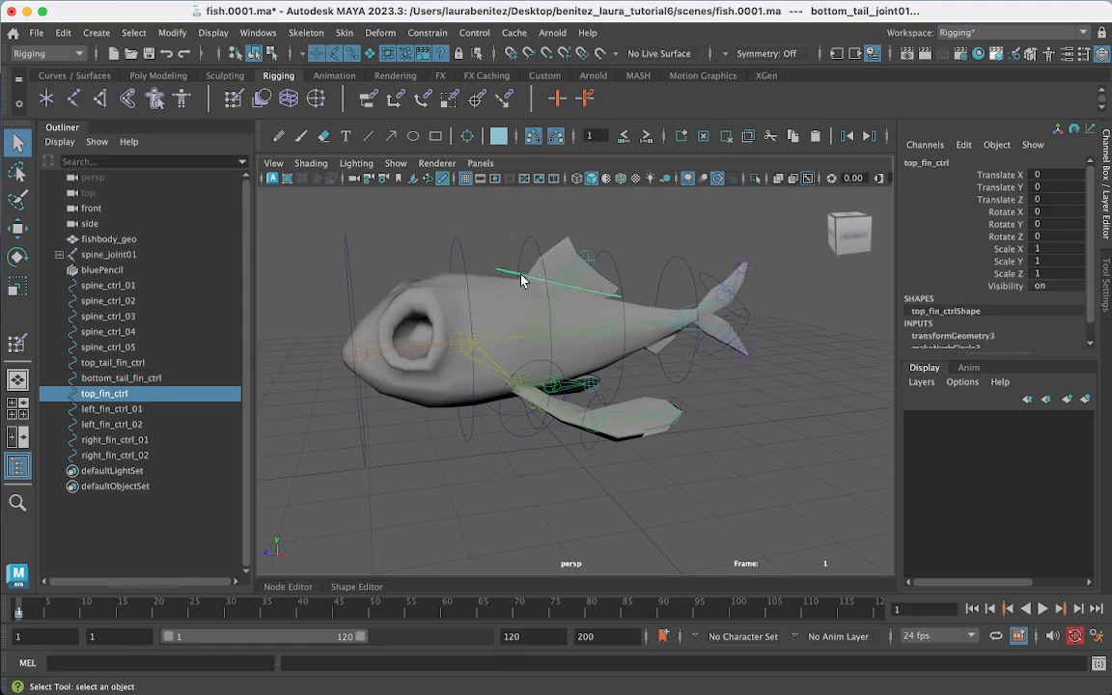
left_click(562, 281, "shift")
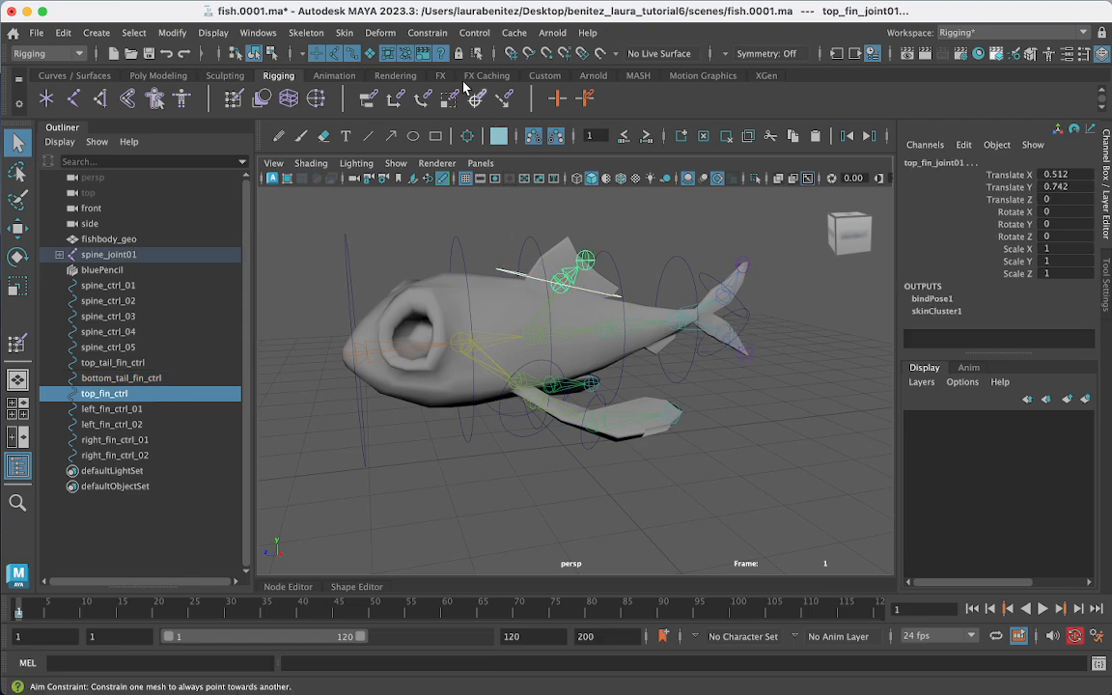
left_click(368, 100)
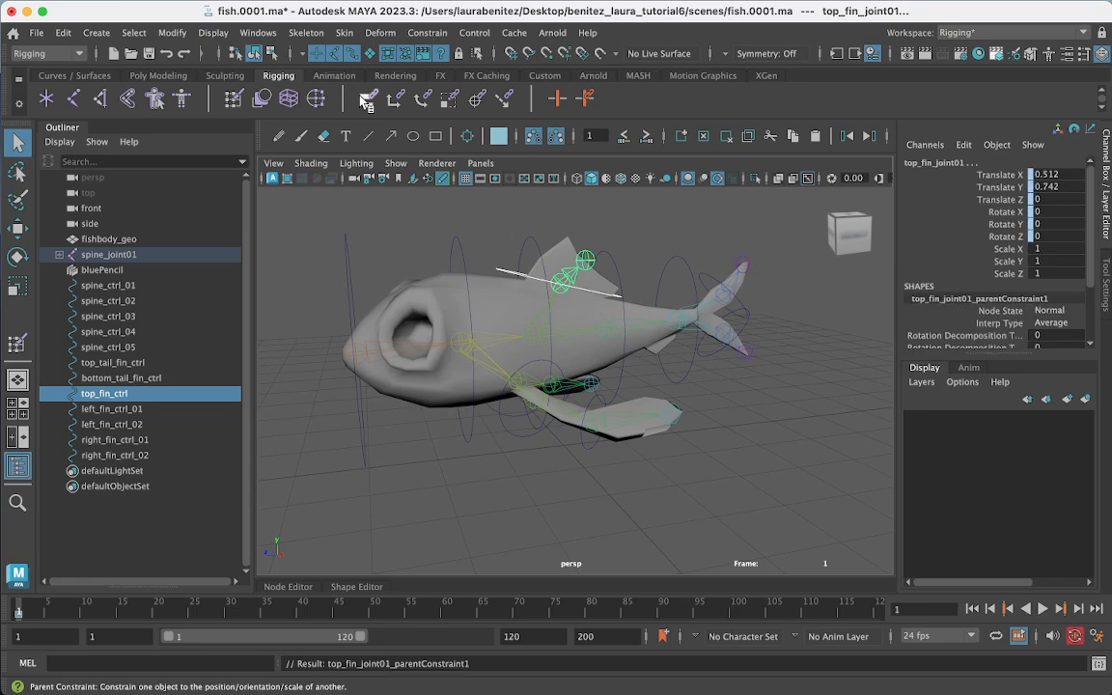
Step: Parent-constrain left_fin_joint_01 at the base of the left fin to left_fin_ctrl_01, with the control as the driver
left_click(522, 444)
left_click_drag(526, 447, 546, 483, "alt")
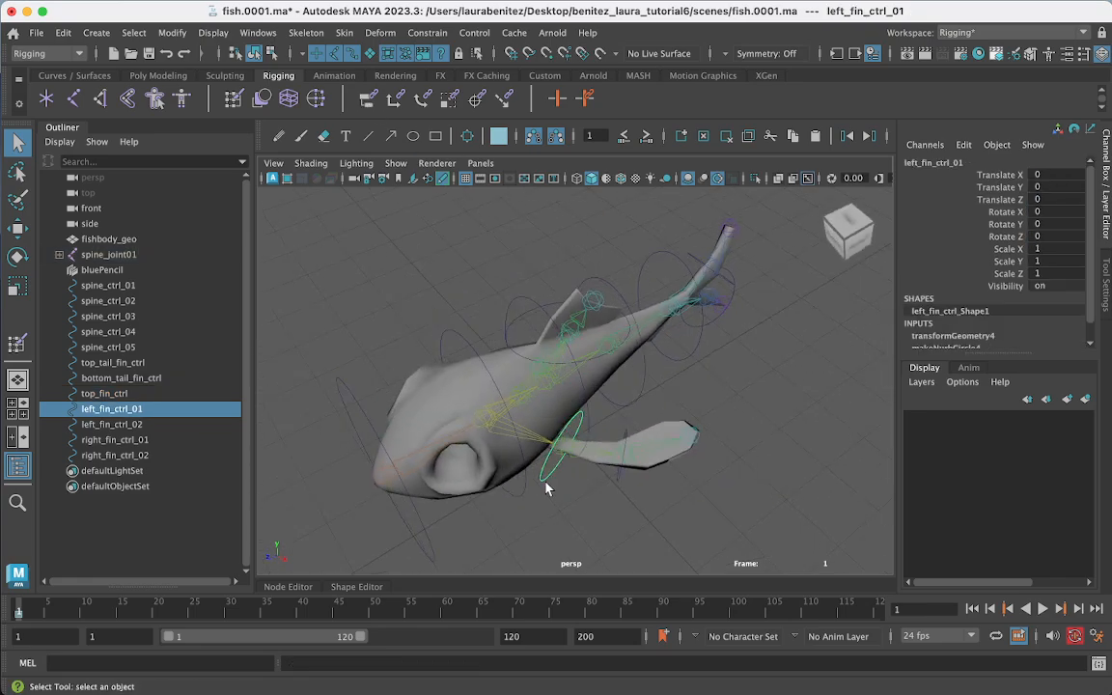
left_click(560, 449, "shift")
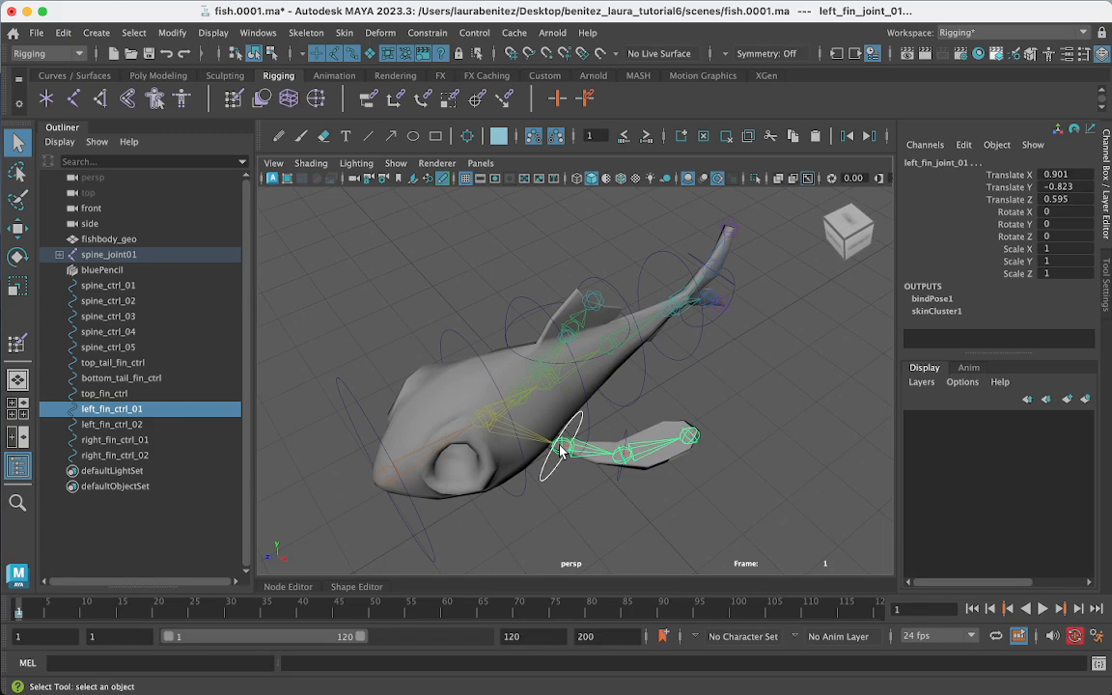
left_click(368, 100)
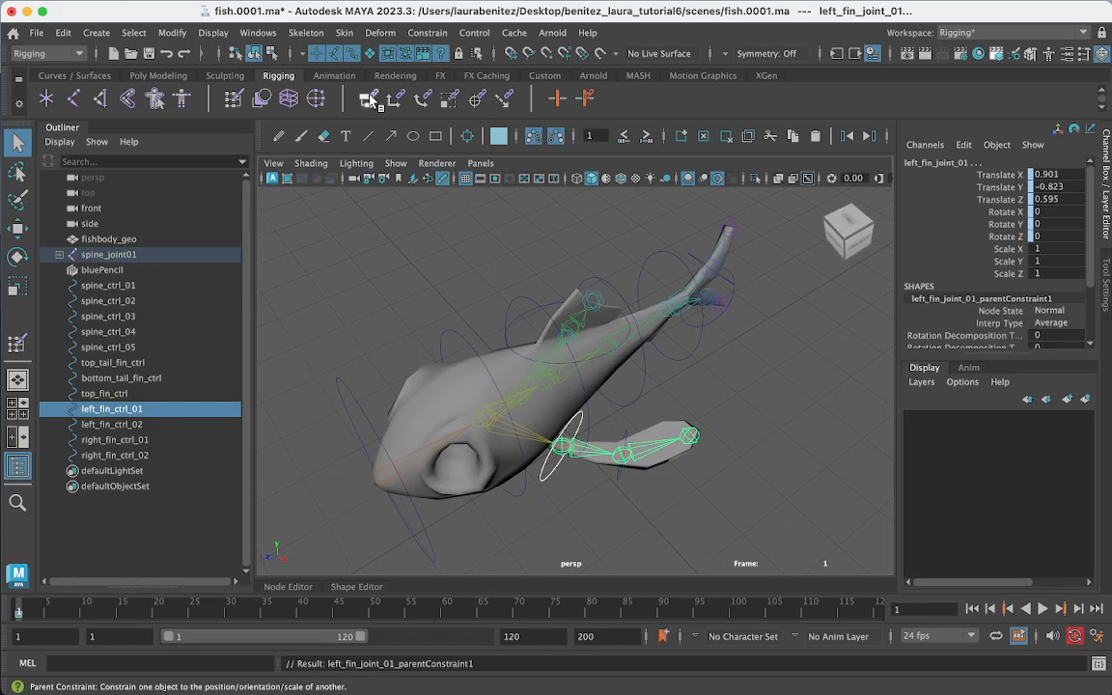
Step: Parent-constrain left_fin_joint_02 in the middle of the left fin to left_fin_ctrl_02, with the control as the driver
left_click(622, 452)
left_click(622, 458, "shift")
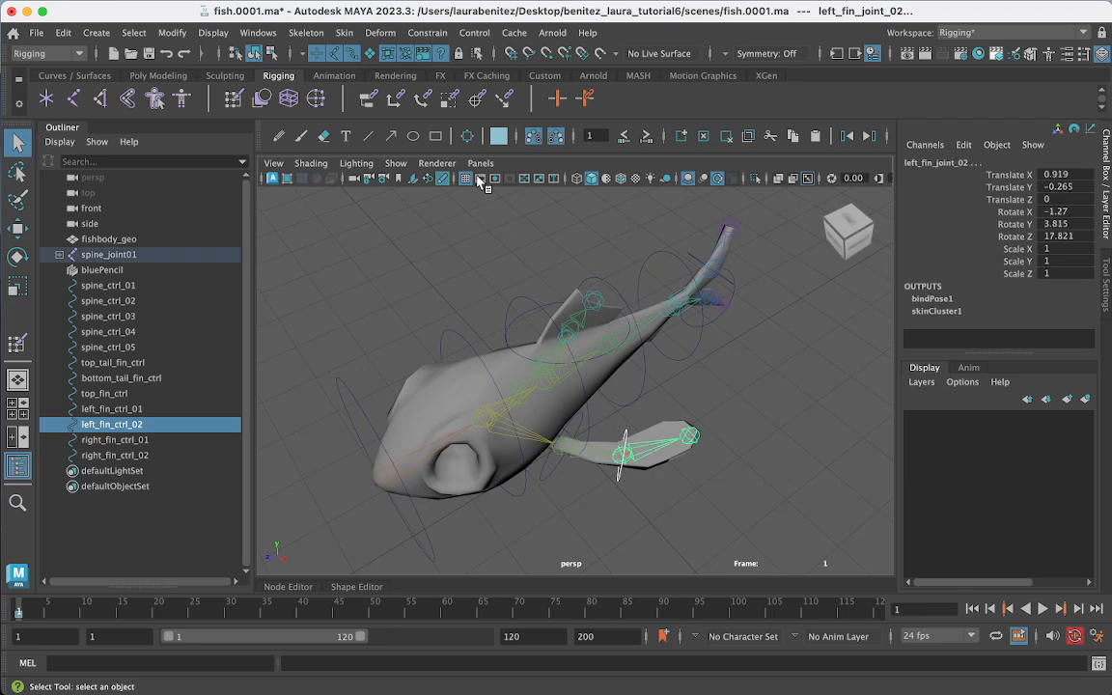
left_click(367, 104)
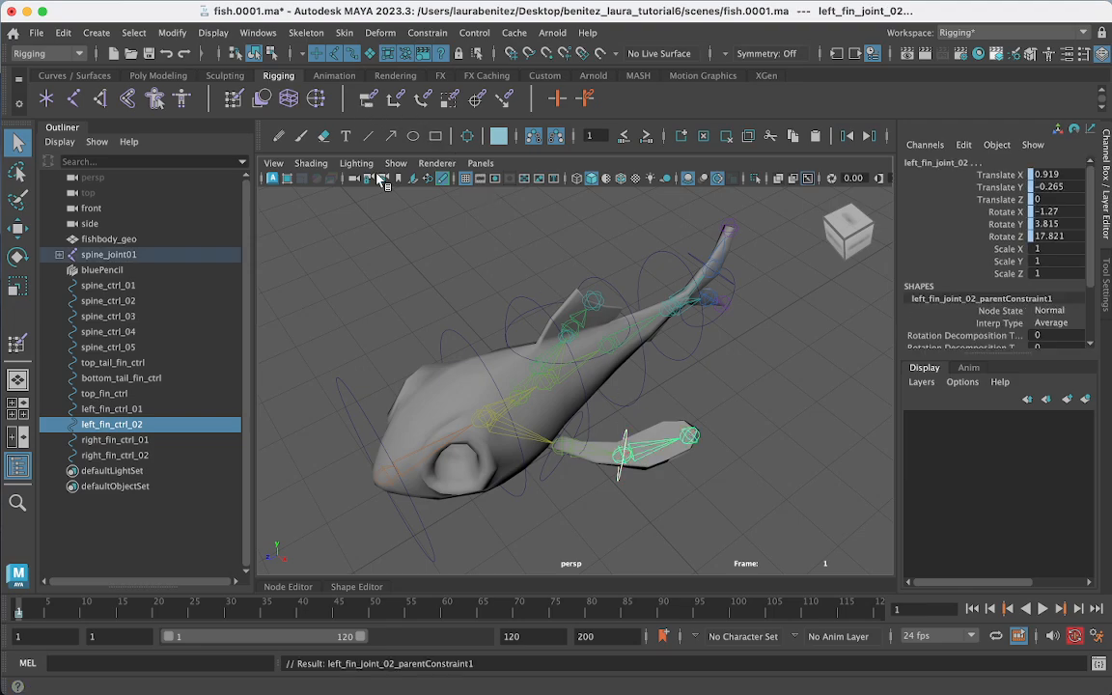
Step: Parent-constrain right_fin_joint_01 at the base of the right fin to right_fin_ctrl_01, with the control as the driver
left_click_drag(404, 396, 577, 450, "alt")
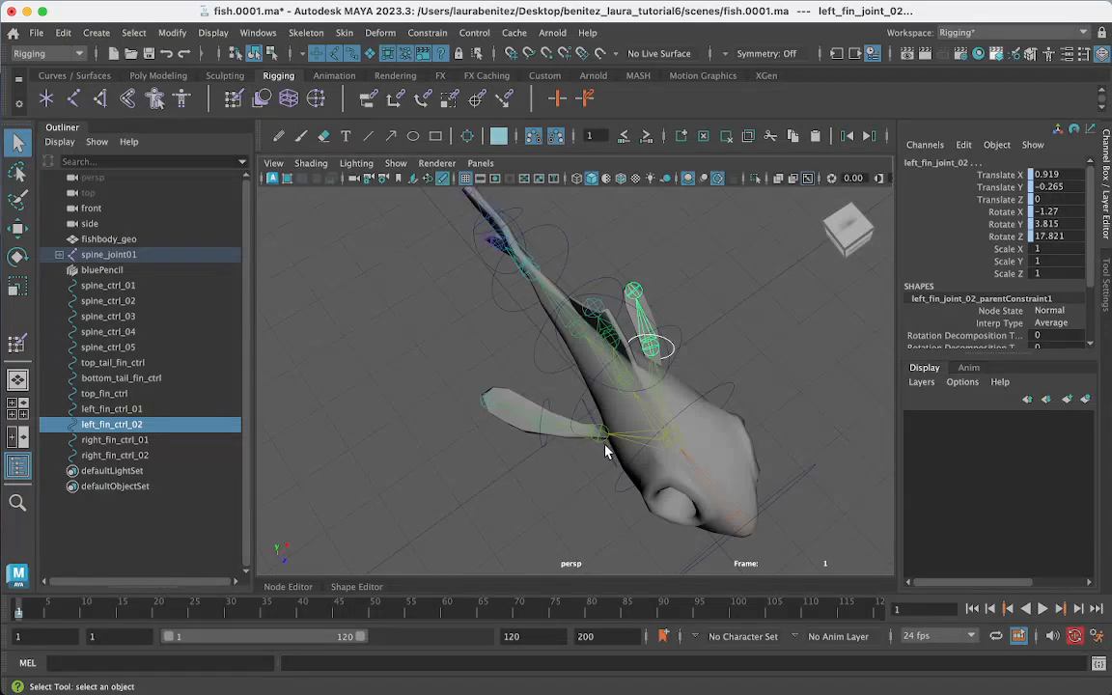
left_click(605, 449)
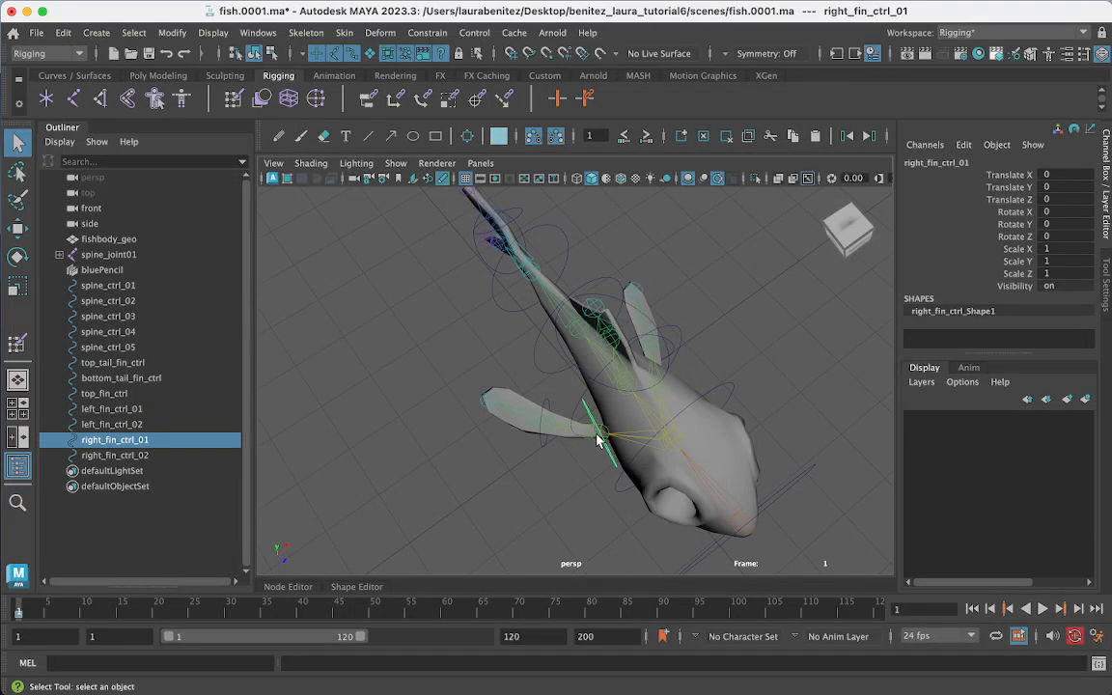
left_click(600, 436, "shift")
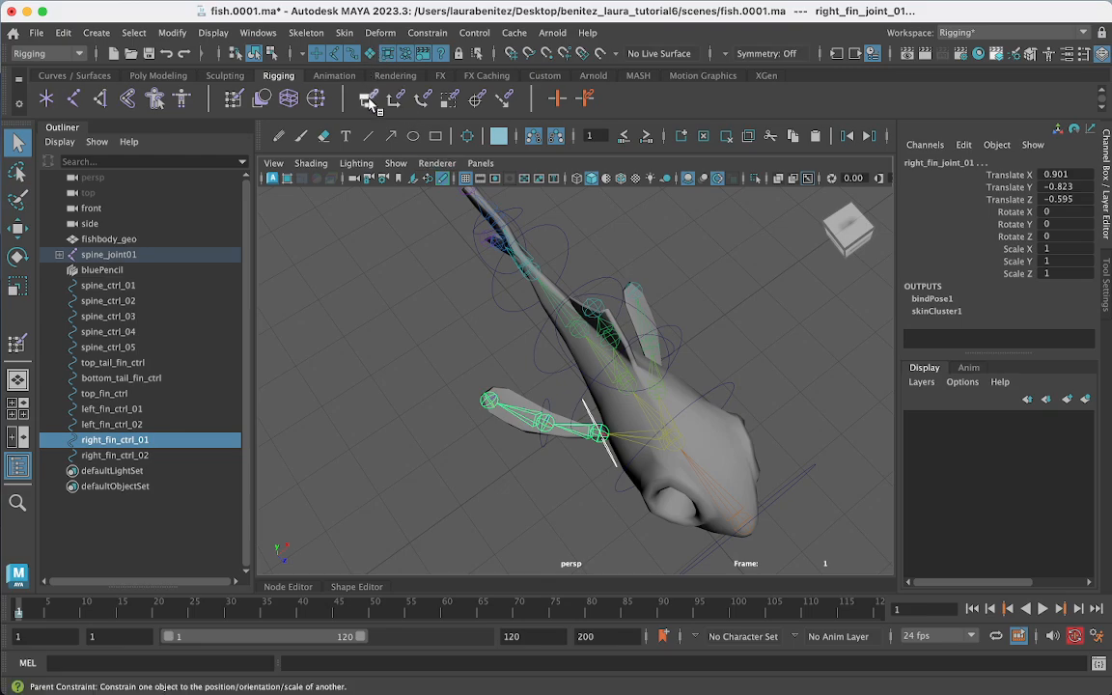
left_click(368, 97)
Step: Parent-constrain right_fin_joint_02 in the middle of the right fin to right_fin_ctrl_02, with the control as the driver
left_click(545, 446)
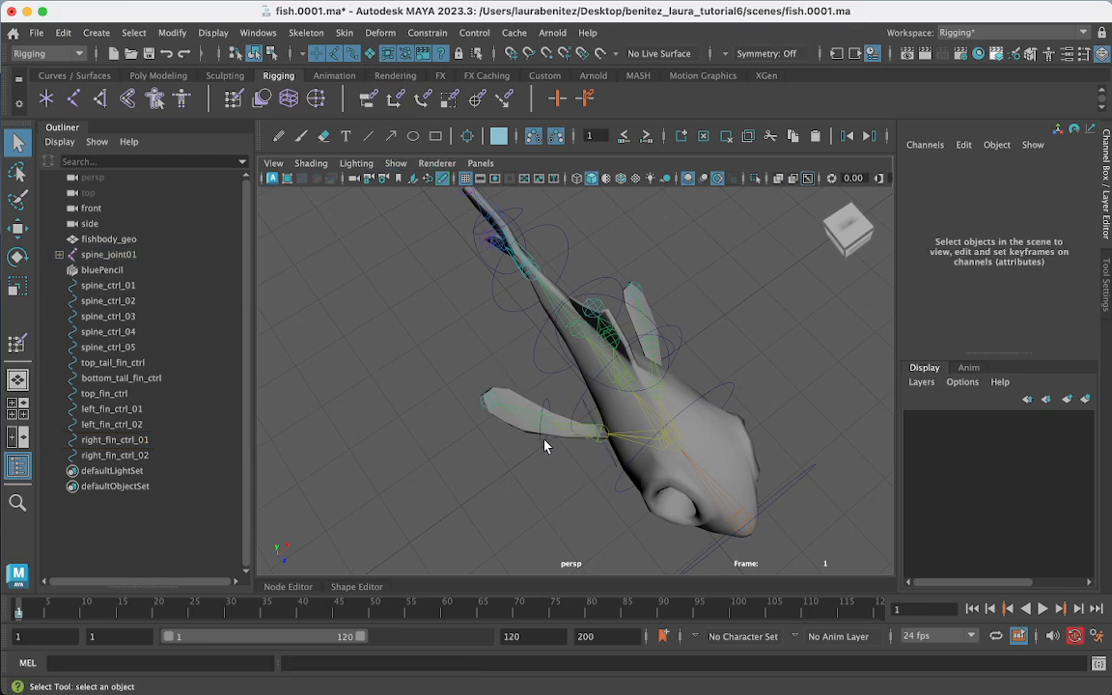
left_click(545, 432)
left_click(491, 396, "shift")
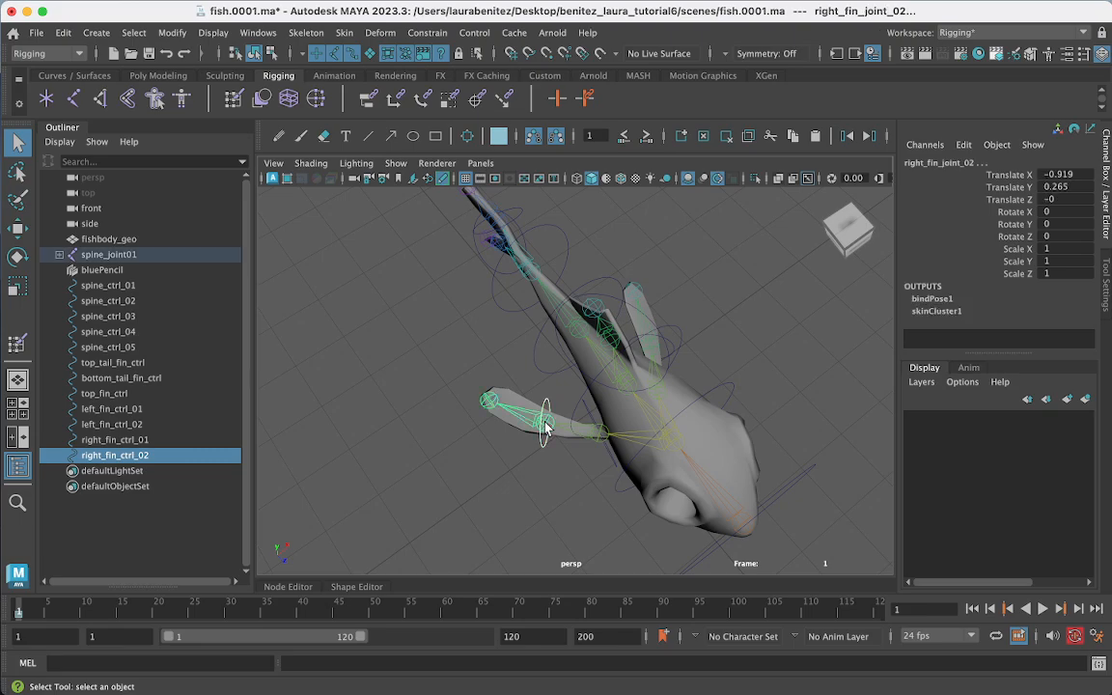
left_click(373, 102)
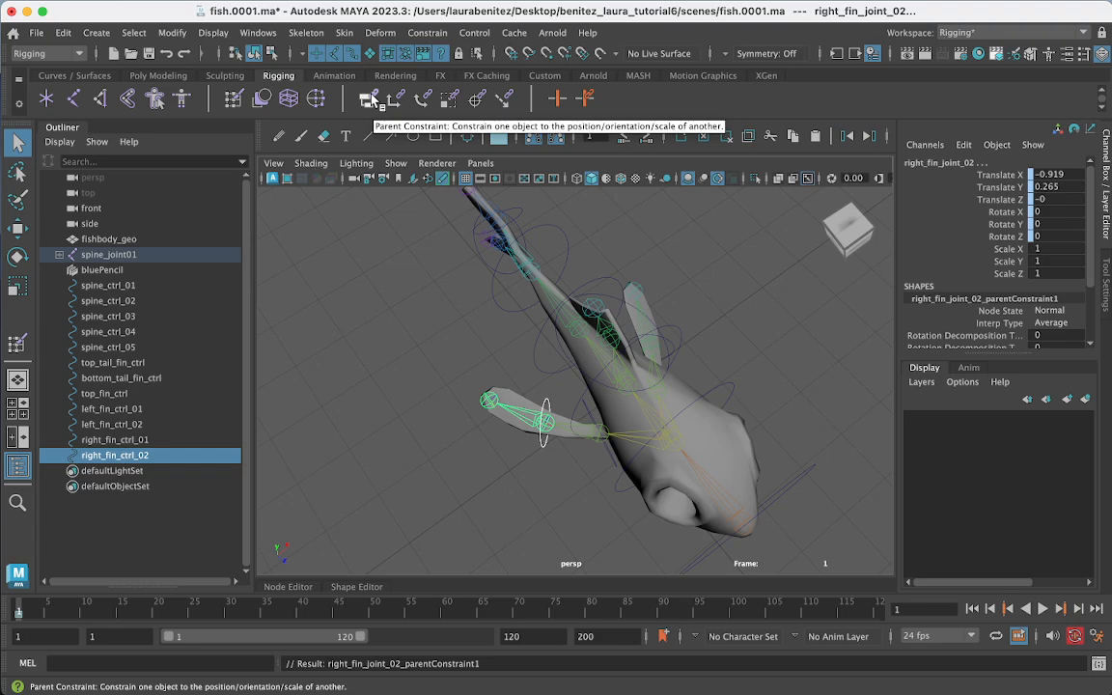
Step: Test the head constraint by freely rotating spine_ctrl_01 at the fish's nose, and undo the rotation
mouse_move(670, 293)
left_mouse_down("alt")
mouse_move(703, 298)
mouse_move(658, 298)
left_mouse_up("alt")
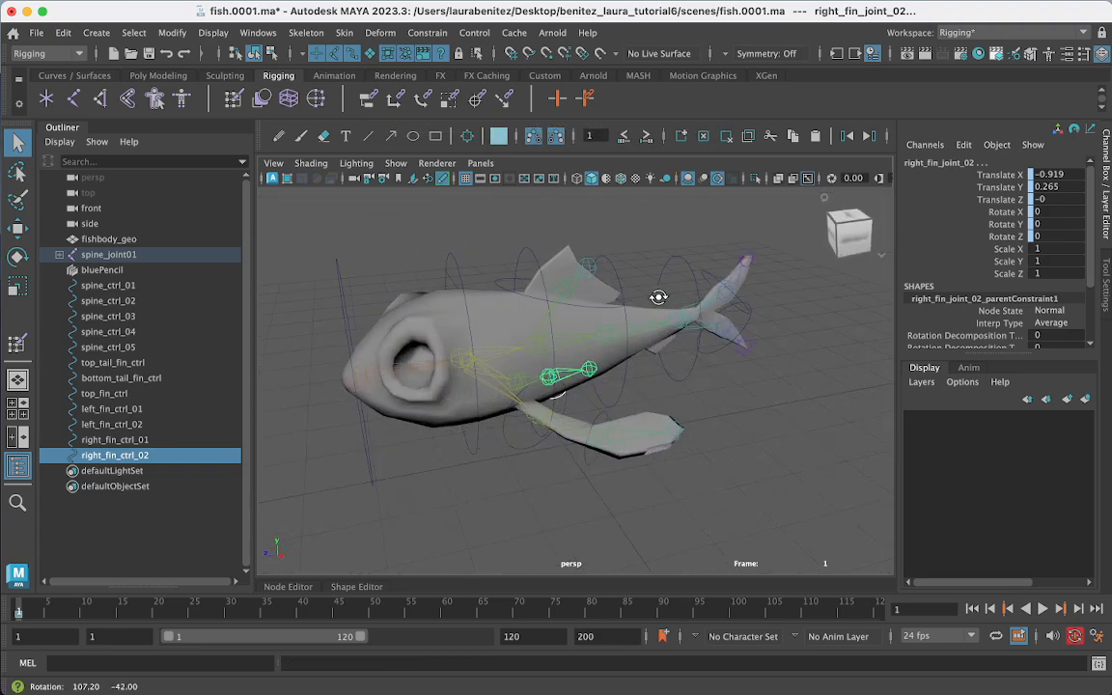
left_click(360, 410)
key("e")
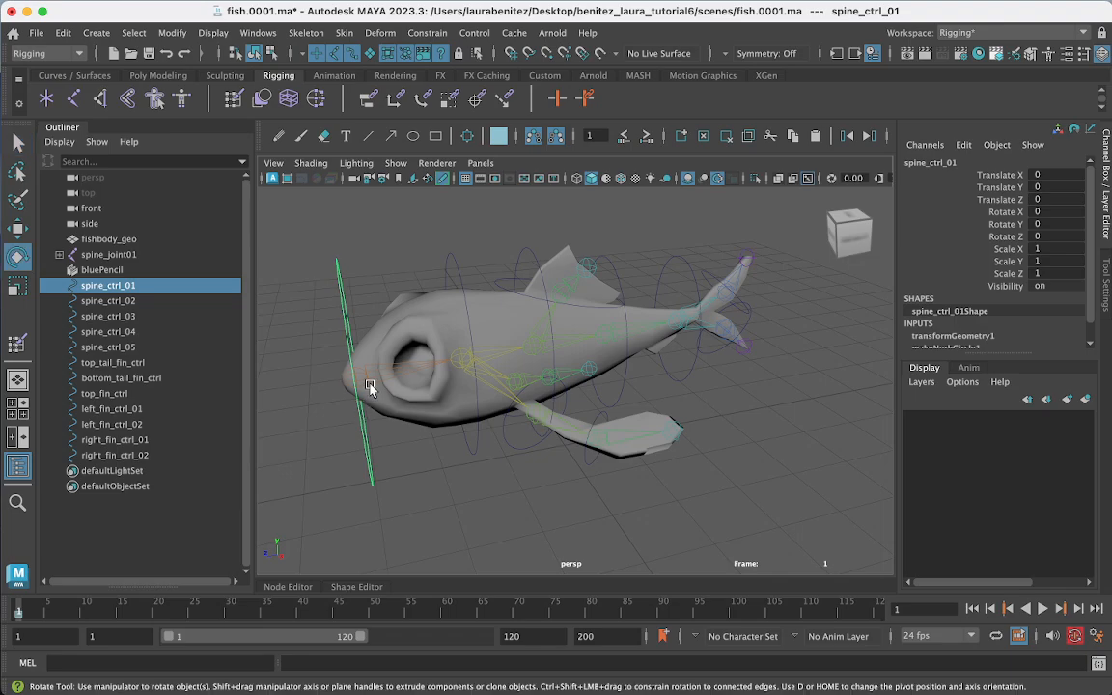
mouse_move(374, 398)
left_mouse_down()
mouse_move(388, 403)
mouse_move(367, 403)
mouse_move(397, 405)
mouse_move(367, 405)
mouse_move(400, 406)
mouse_move(372, 414)
left_mouse_up()
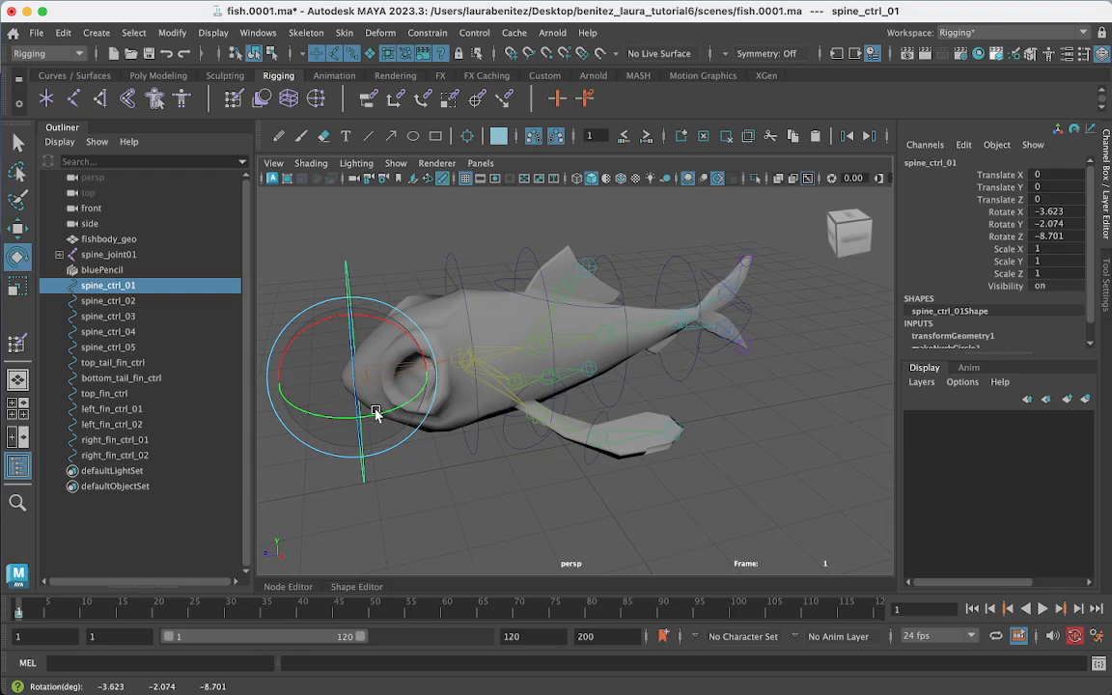
key("z")
left_click_drag(745, 422, 435, 386, "alt")
Step: Parent right_fin_ctrl_02 under right_fin_ctrl_01 and left_fin_ctrl_02 under left_fin_ctrl_01 in the scene hierarchy
left_click(124, 302)
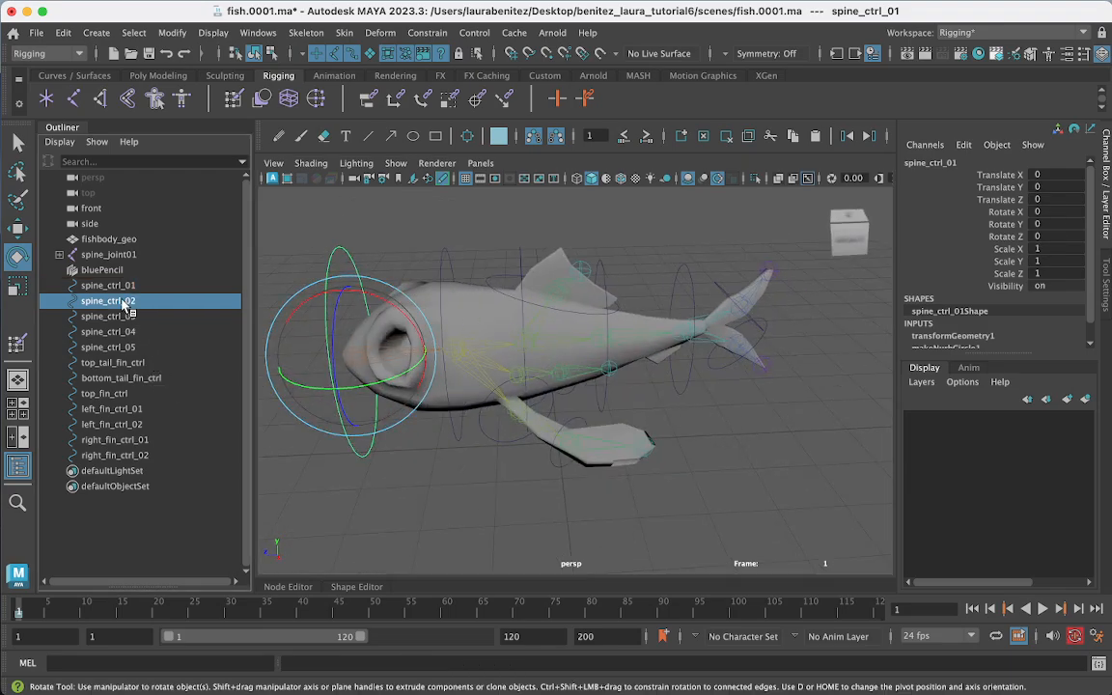
left_click(132, 460)
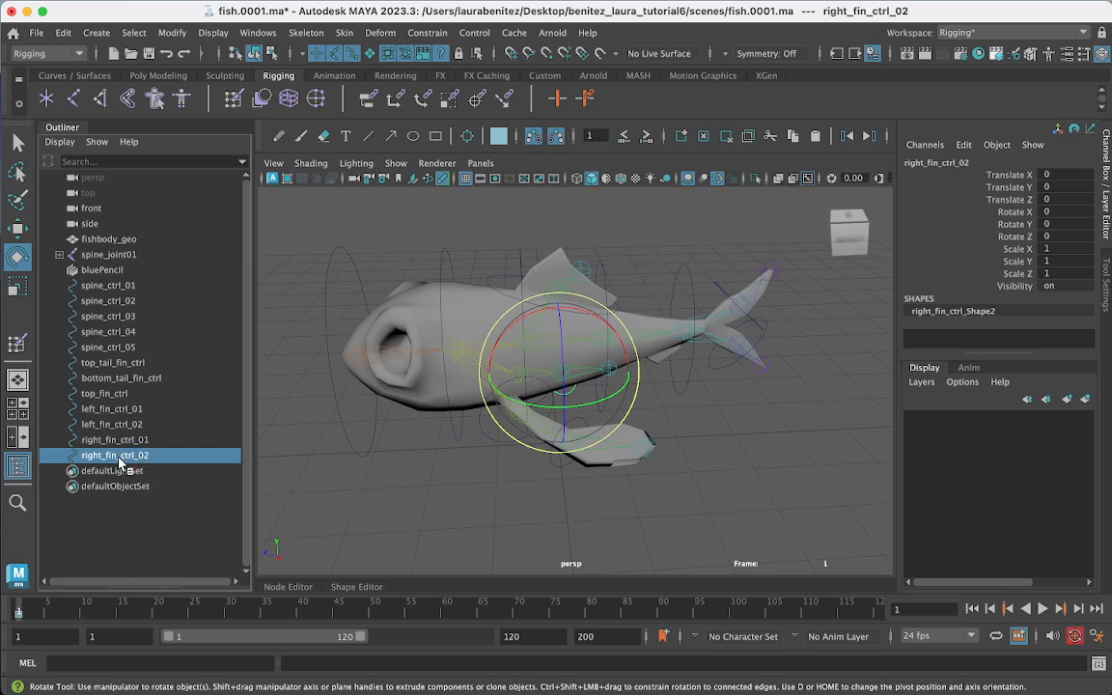
middle_click_drag(117, 458, 122, 412)
left_click(117, 425)
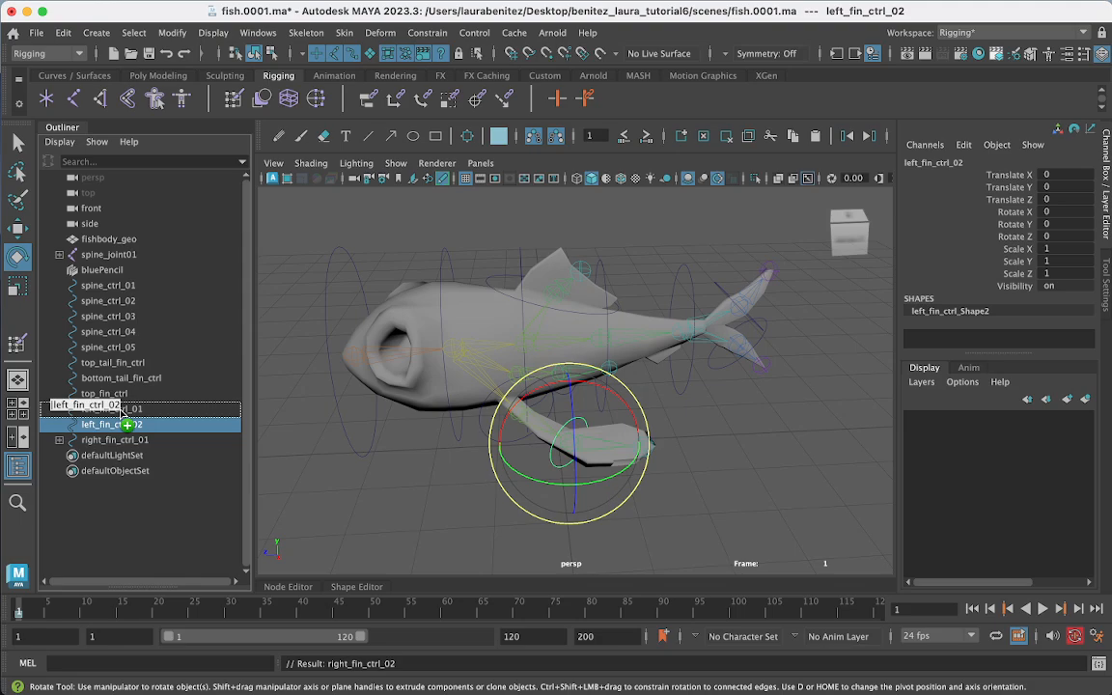
middle_click_drag(121, 408, 121, 409)
Step: Parent the dorsal fin control top_fin_ctrl under spine_ctrl_03 in the scene hierarchy
left_click(116, 393)
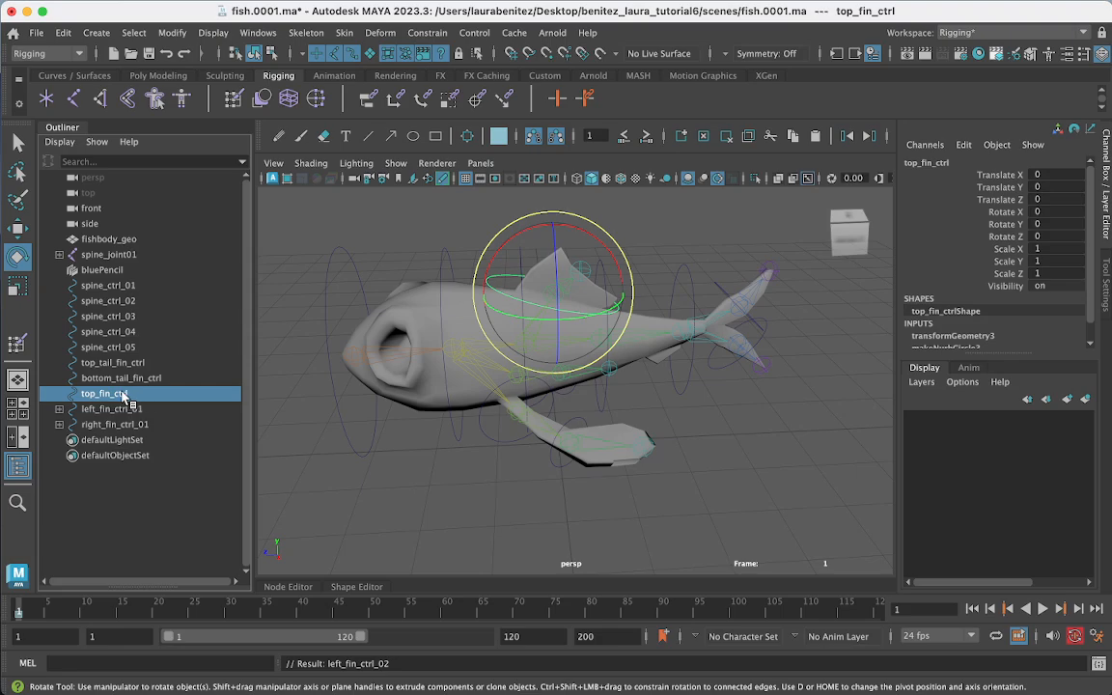
left_click_drag(126, 395, 120, 321)
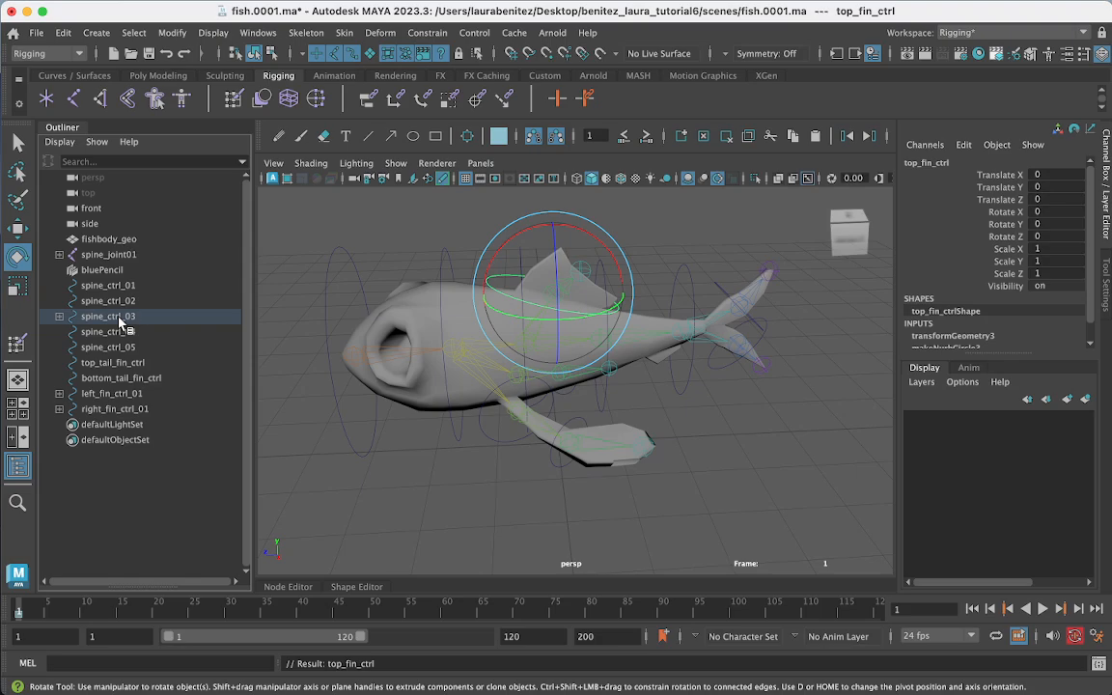
Step: Parent left_fin_ctrl_01 and right_fin_ctrl_01 together under spine_ctrl_02, and select spine_ctrl_02 to check its children
left_click(130, 396)
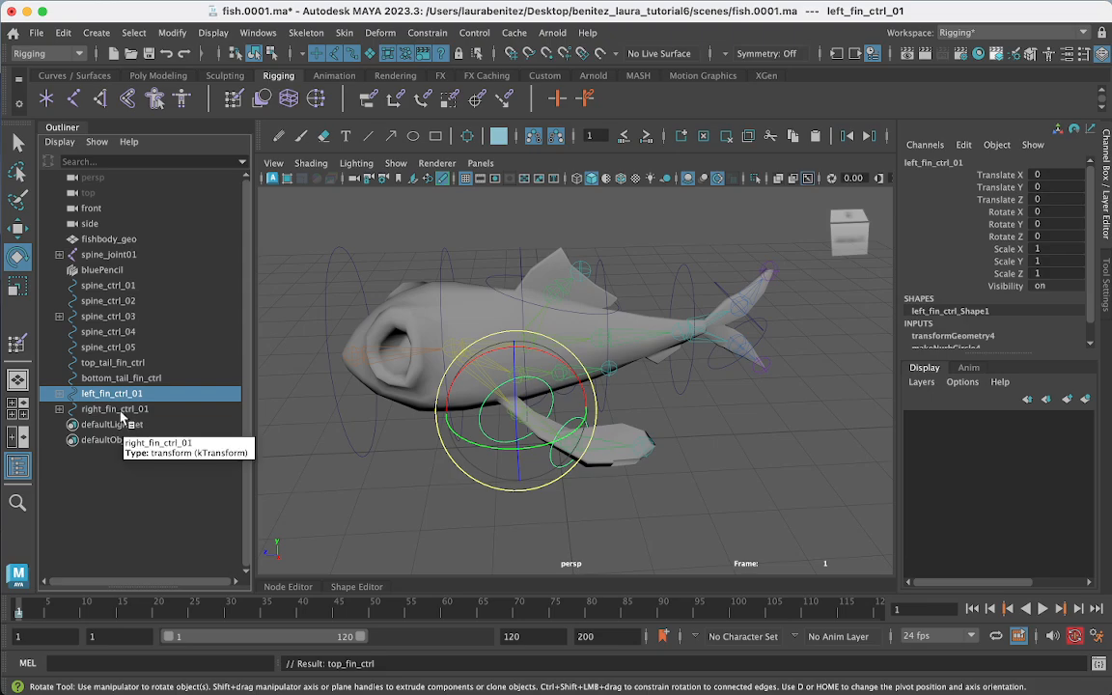
left_click(121, 408)
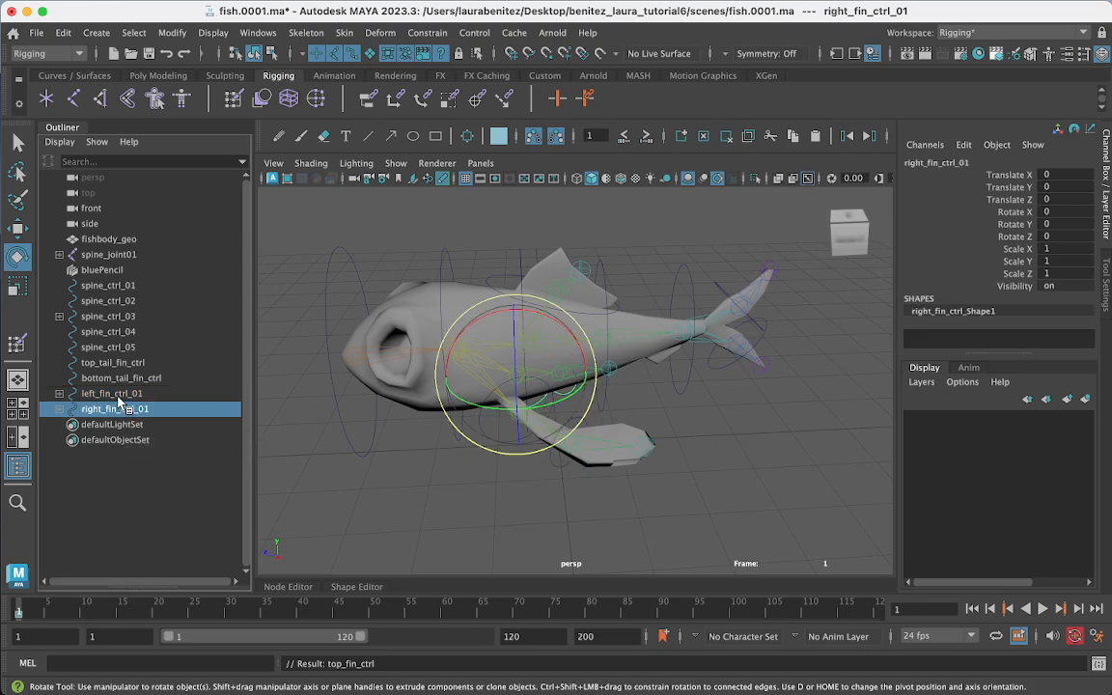
left_click(118, 396)
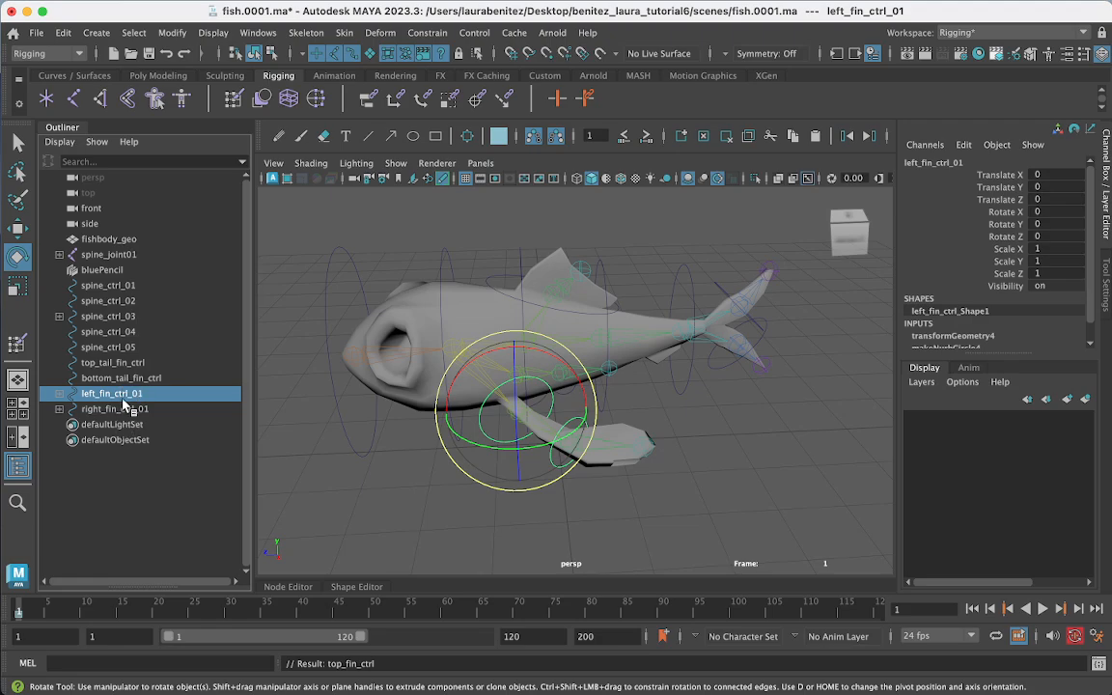
left_click(120, 408)
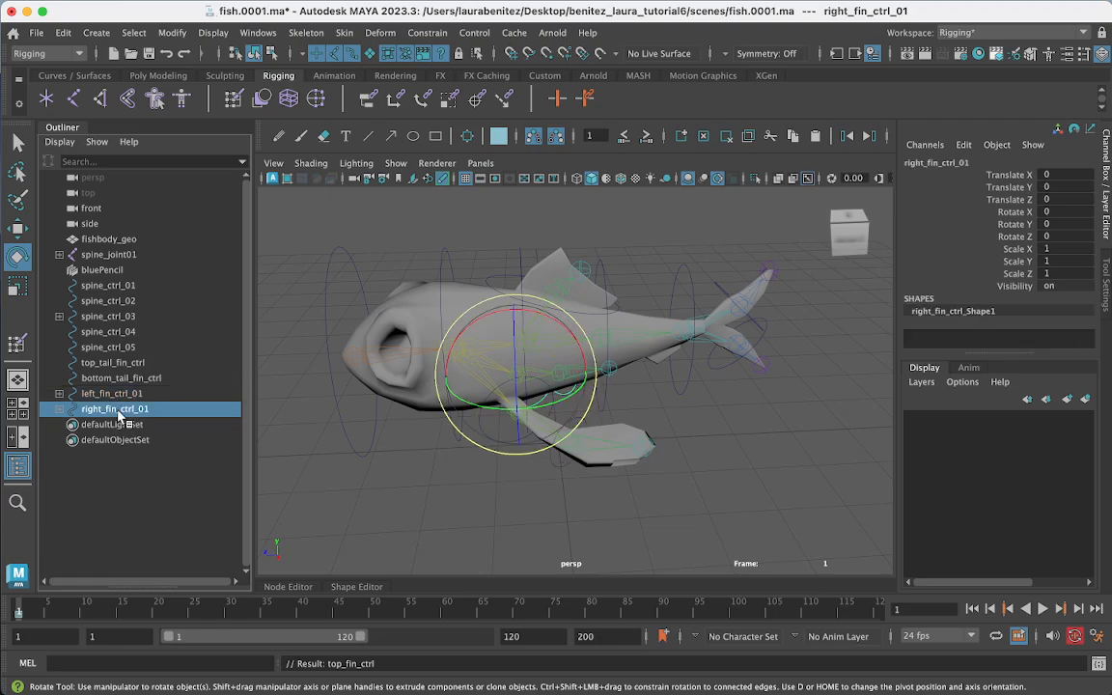
left_click(120, 394, "ctrl")
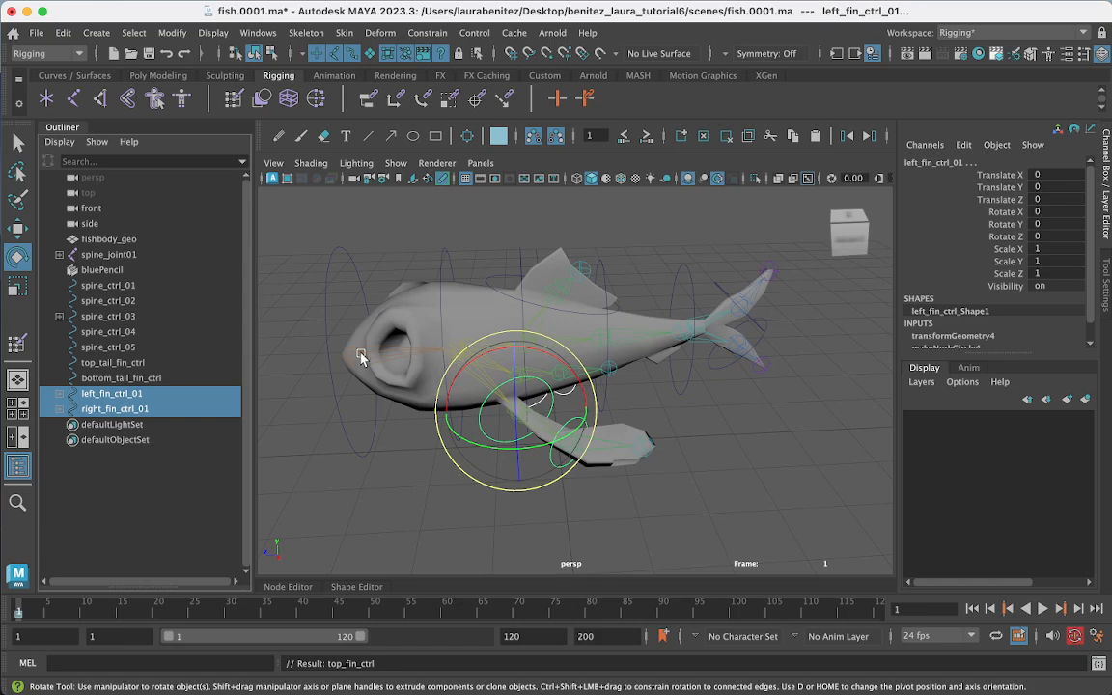
middle_click_drag(124, 396, 128, 307)
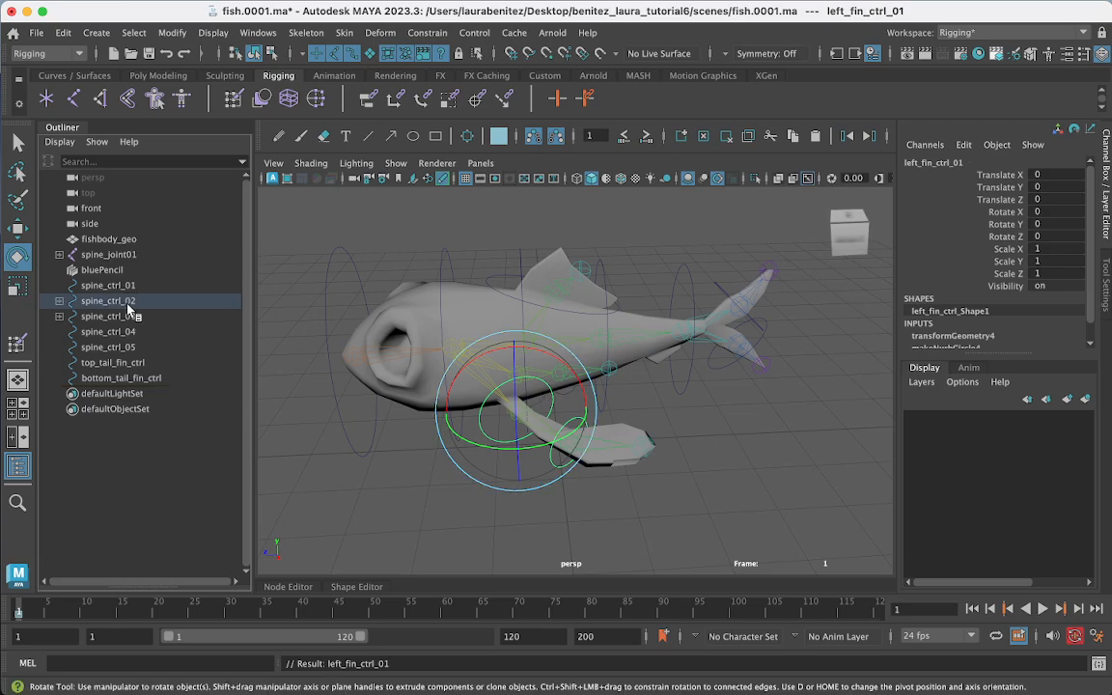
left_click(108, 300)
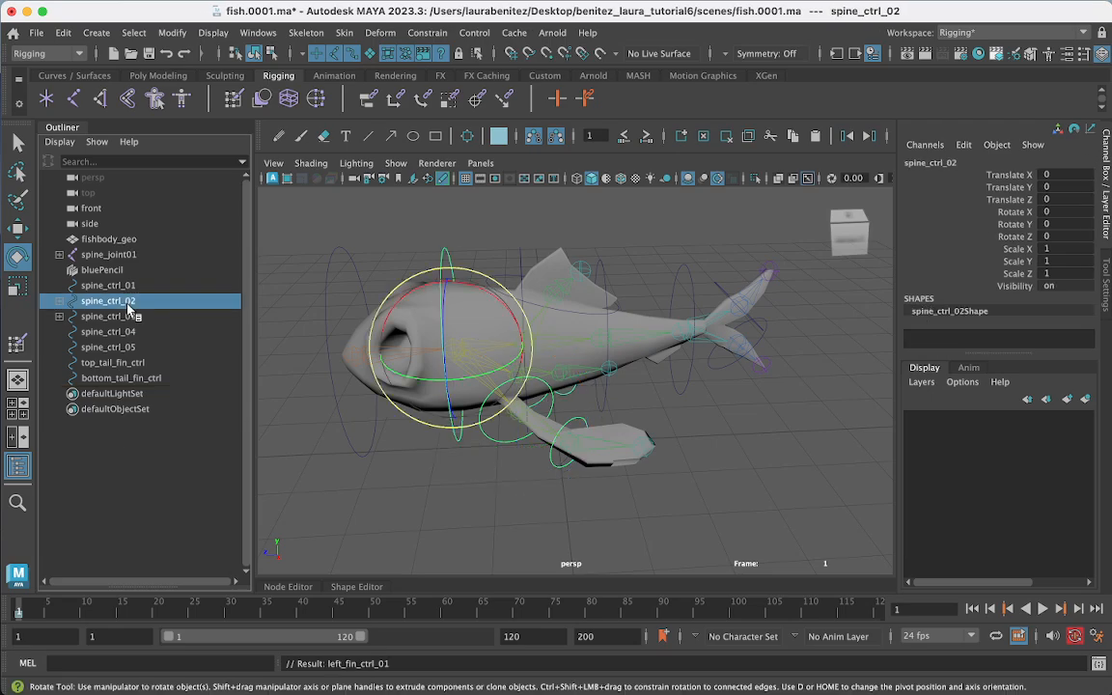
Step: Parent top_tail_fin_ctrl and bottom_tail_fin_ctrl together under spine_ctrl_05 in the scene hierarchy
left_click(118, 379)
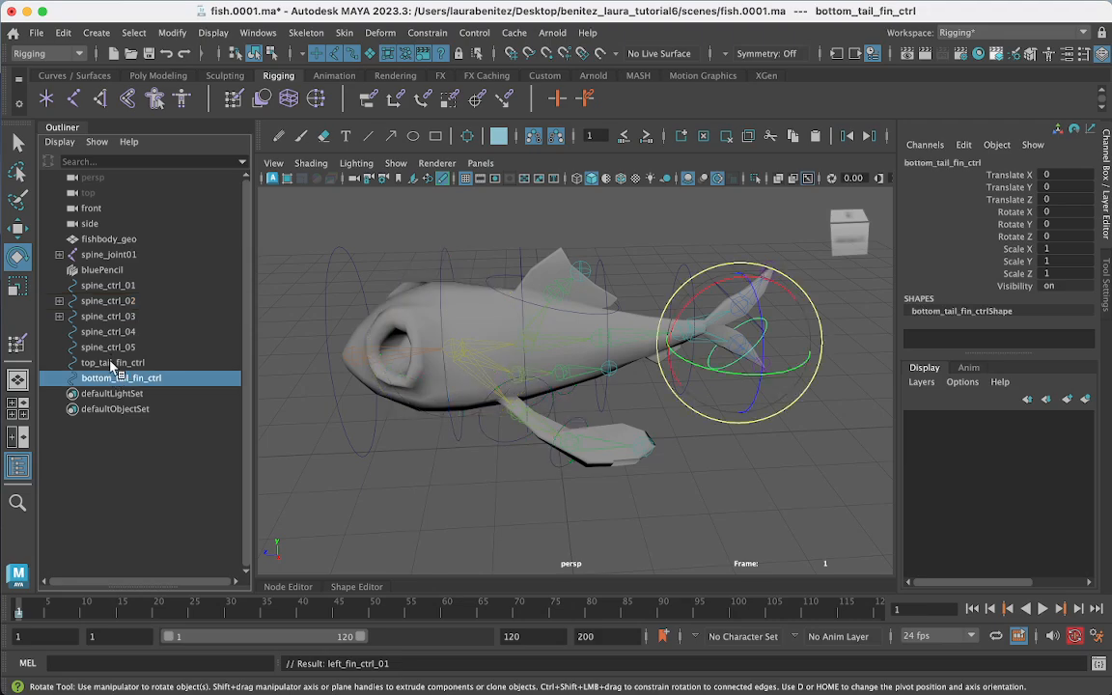
left_click(112, 363, "ctrl")
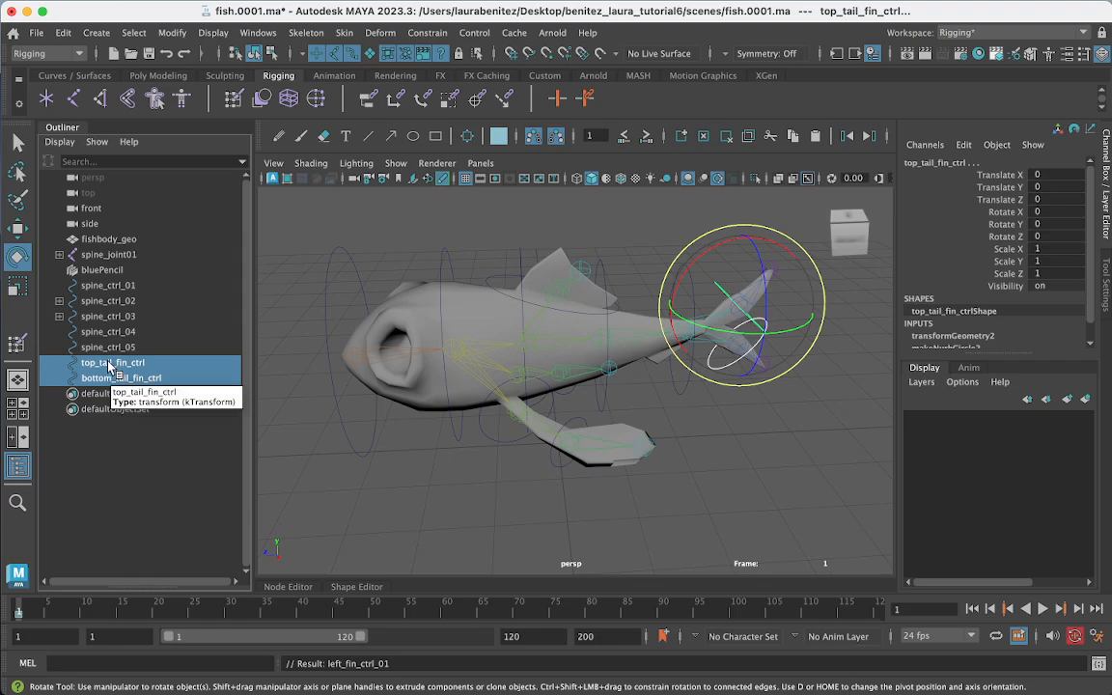
left_click(109, 363)
left_click(106, 381, "ctrl")
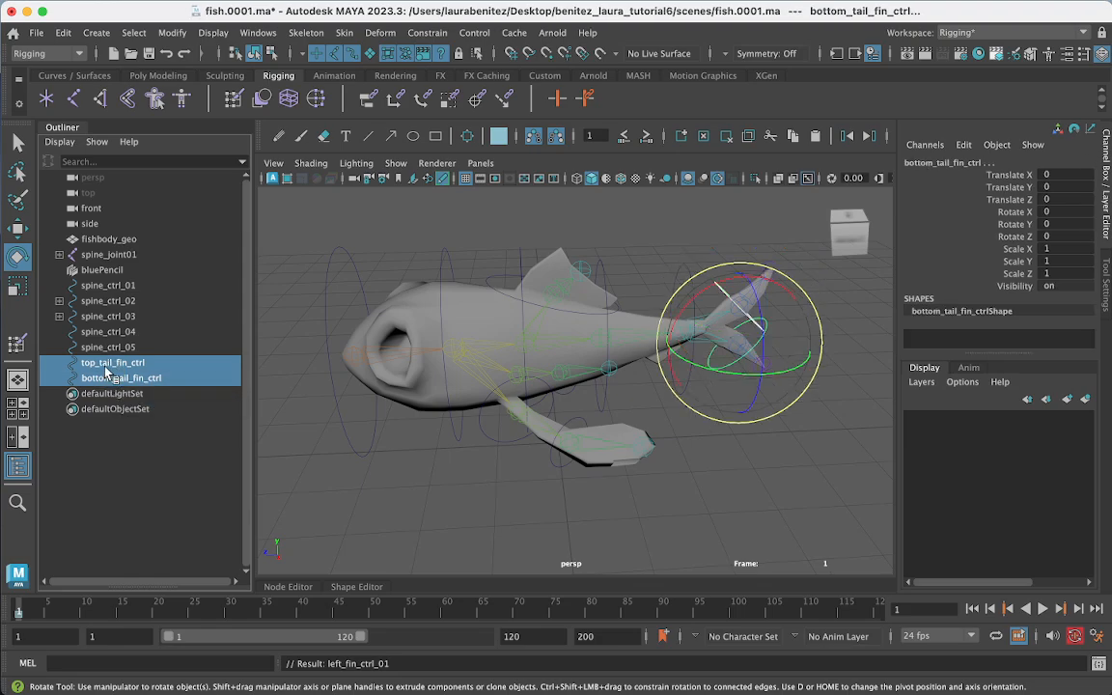
left_click_drag(106, 371, 112, 352)
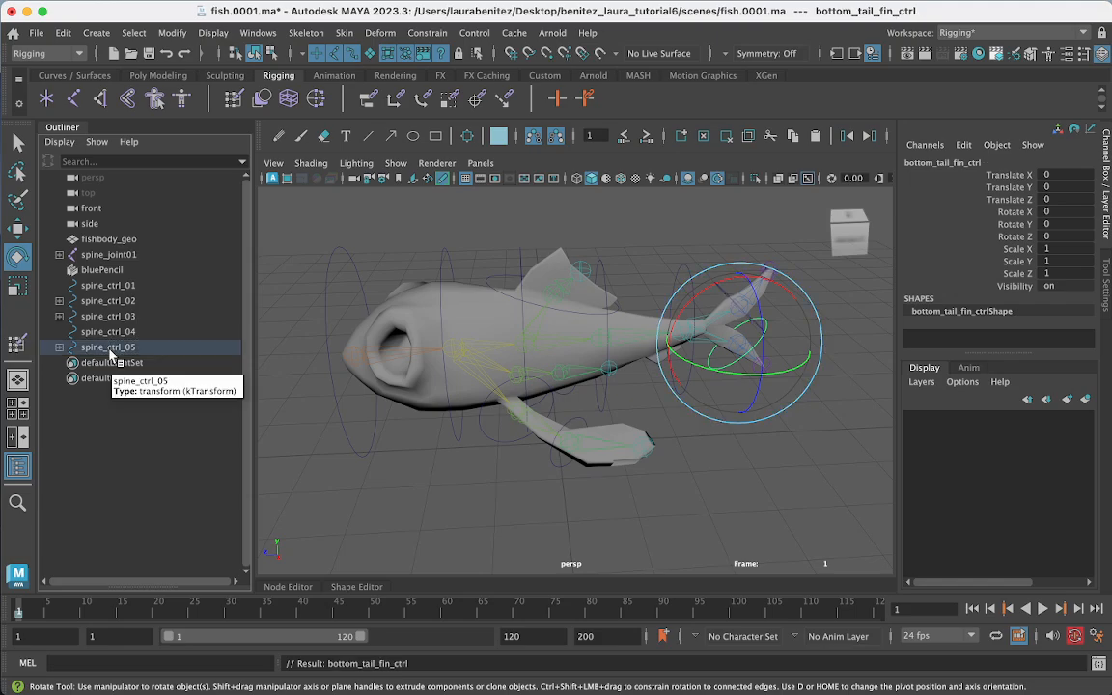
Step: Chain the spine controls by parenting spine_ctrl_05 under 04, 04 under 03, 03 under 02, and 02 under spine_ctrl_01
left_click(111, 350)
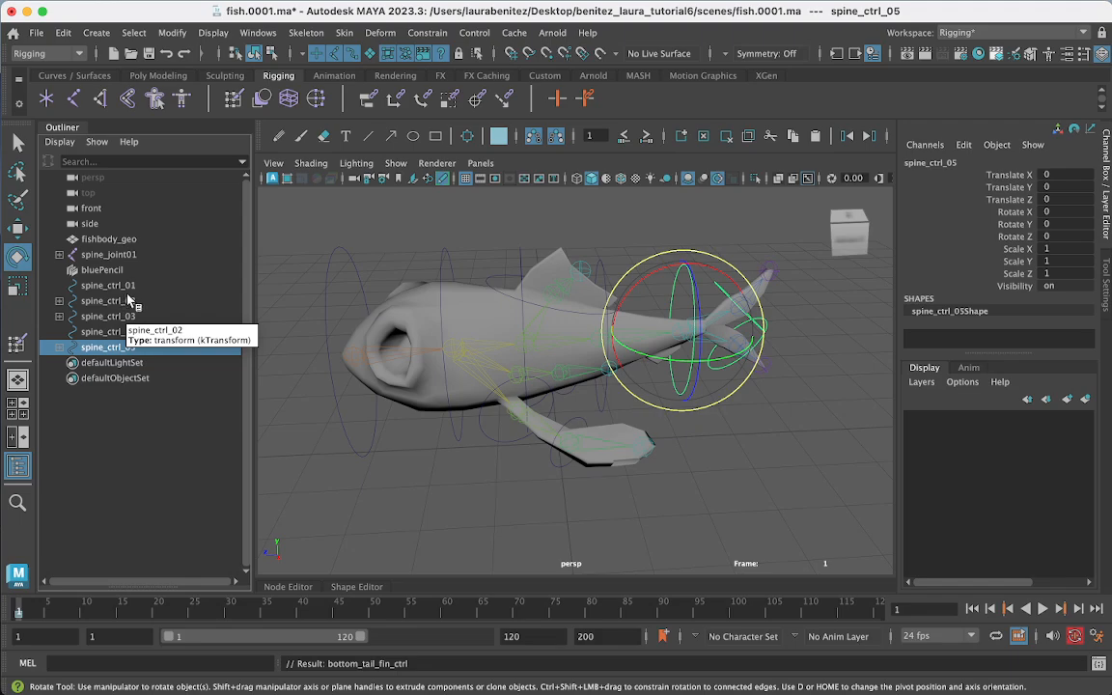
middle_click_drag(111, 349, 126, 289)
left_click(114, 336)
left_click(114, 317)
left_click(123, 301)
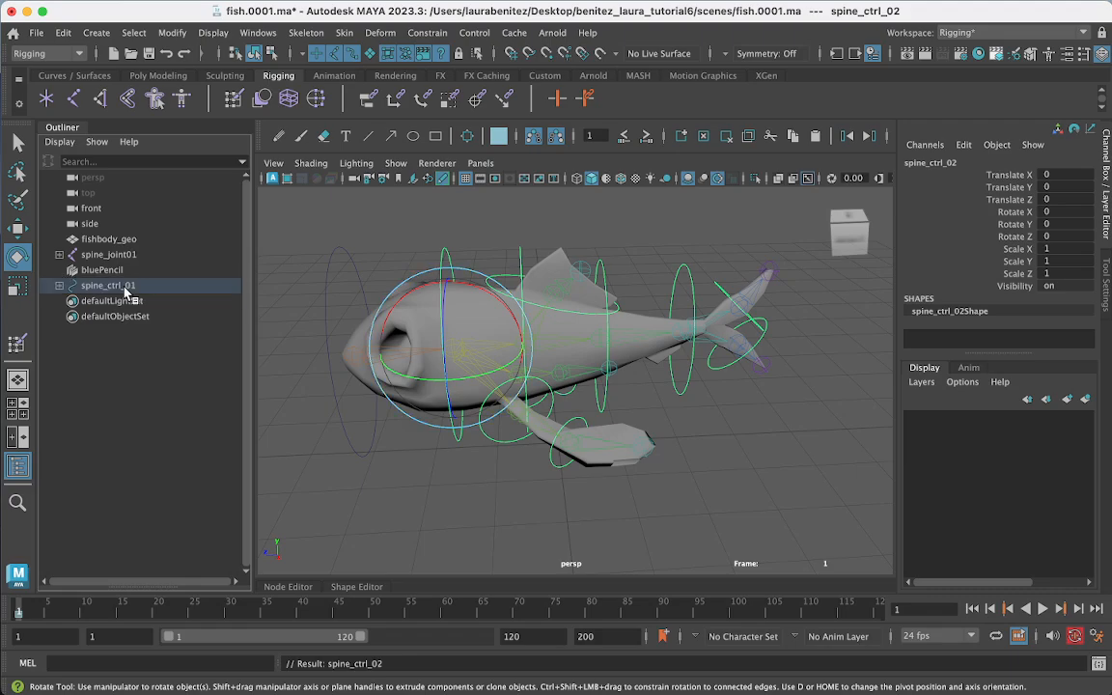
Step: Test the front of the control chain by rotating spine_ctrl_01 and spine_ctrl_02 about Y, undoing each rotation
left_click(363, 434)
left_click(376, 441)
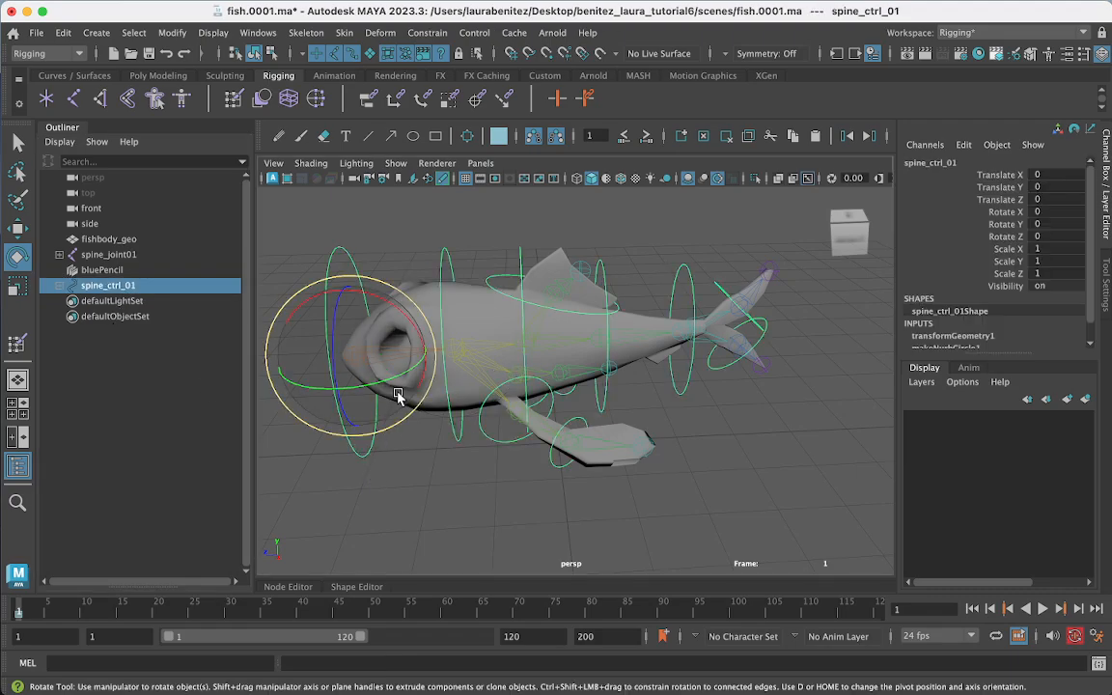
left_click_drag(392, 380, 347, 397)
key("super+z")
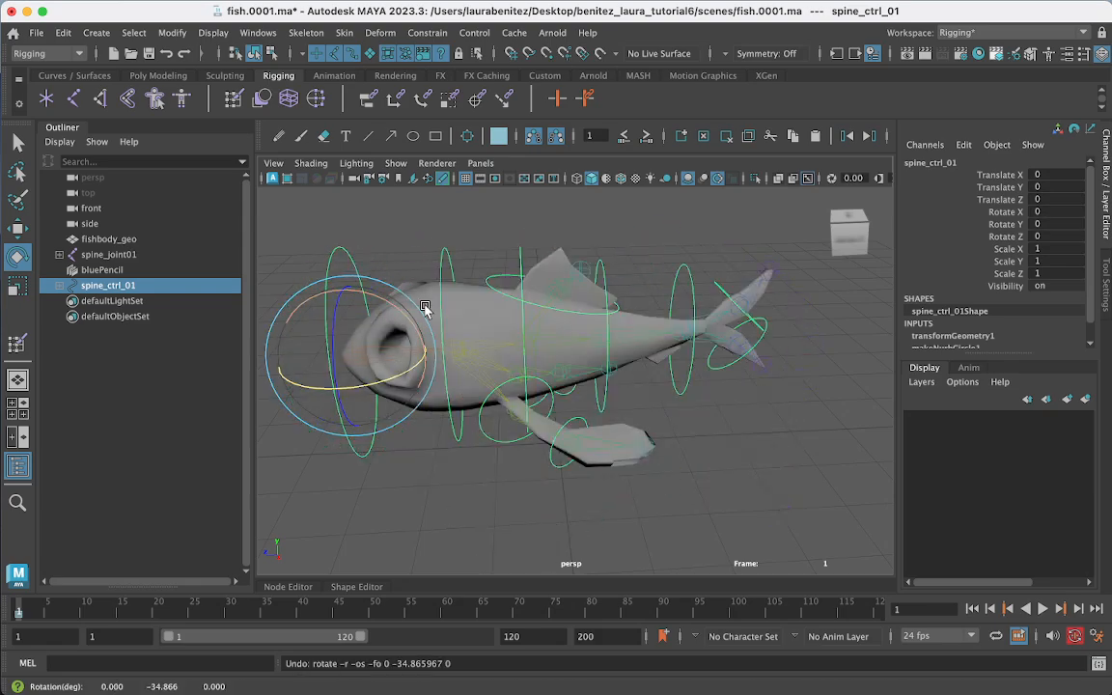
left_click(440, 281)
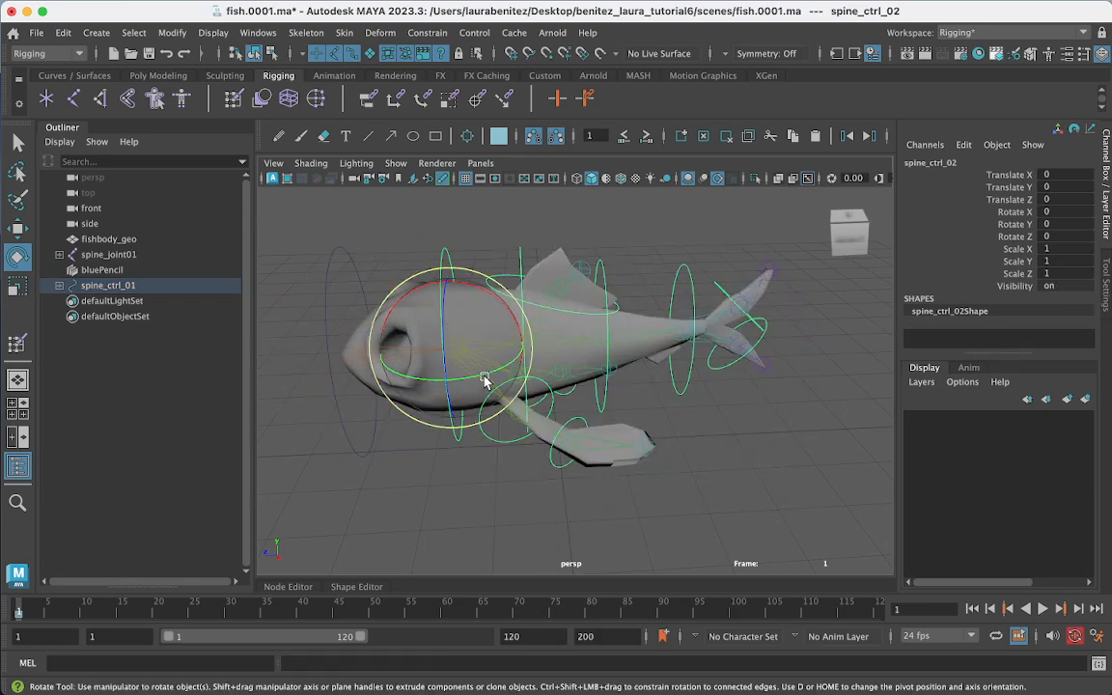
mouse_move(488, 378)
left_mouse_down()
mouse_move(518, 365)
mouse_move(404, 395)
mouse_move(489, 360)
left_mouse_up()
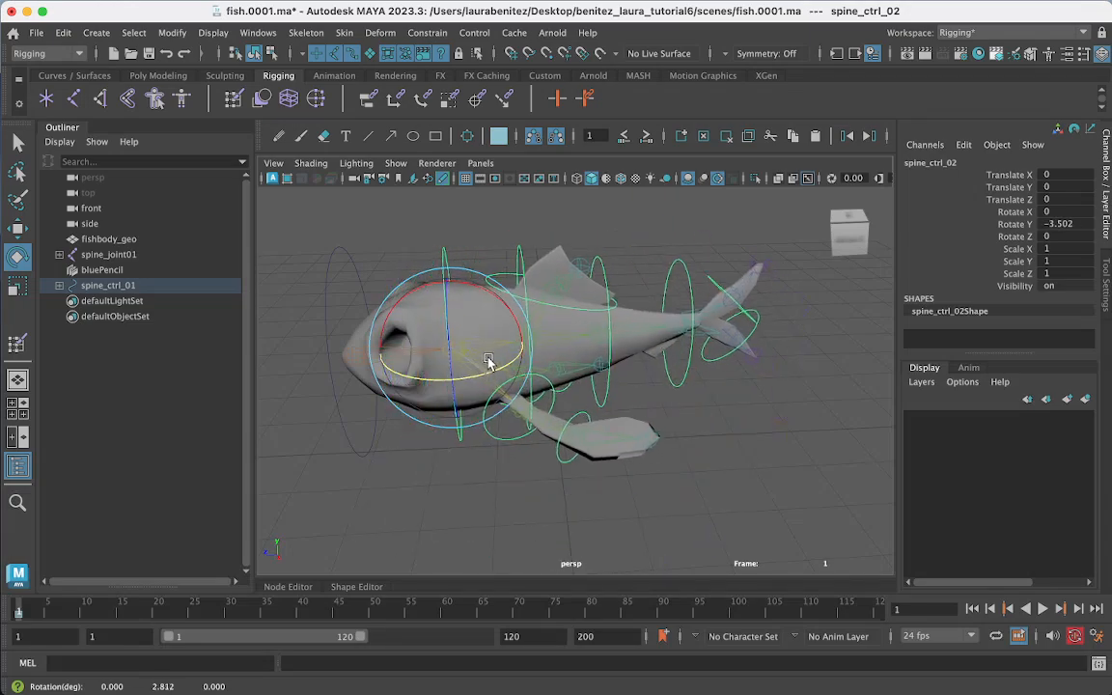
key("super+z")
Step: Test the mid-body spine controls, including spine_ctrl_04, by rotating them about Y and undoing each rotation
key("q")
left_click(519, 318)
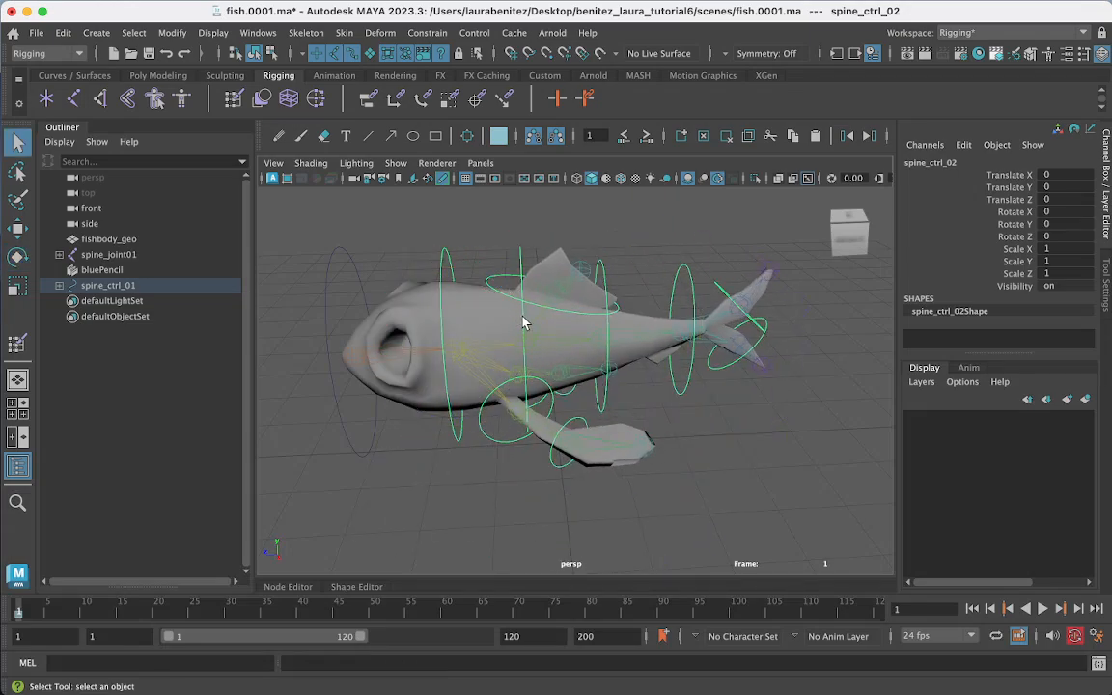
key("e")
left_click(540, 385)
mouse_move(541, 385)
left_mouse_down()
mouse_move(566, 372)
mouse_move(508, 373)
mouse_move(526, 372)
left_mouse_up()
key("super+z")
left_click(605, 362)
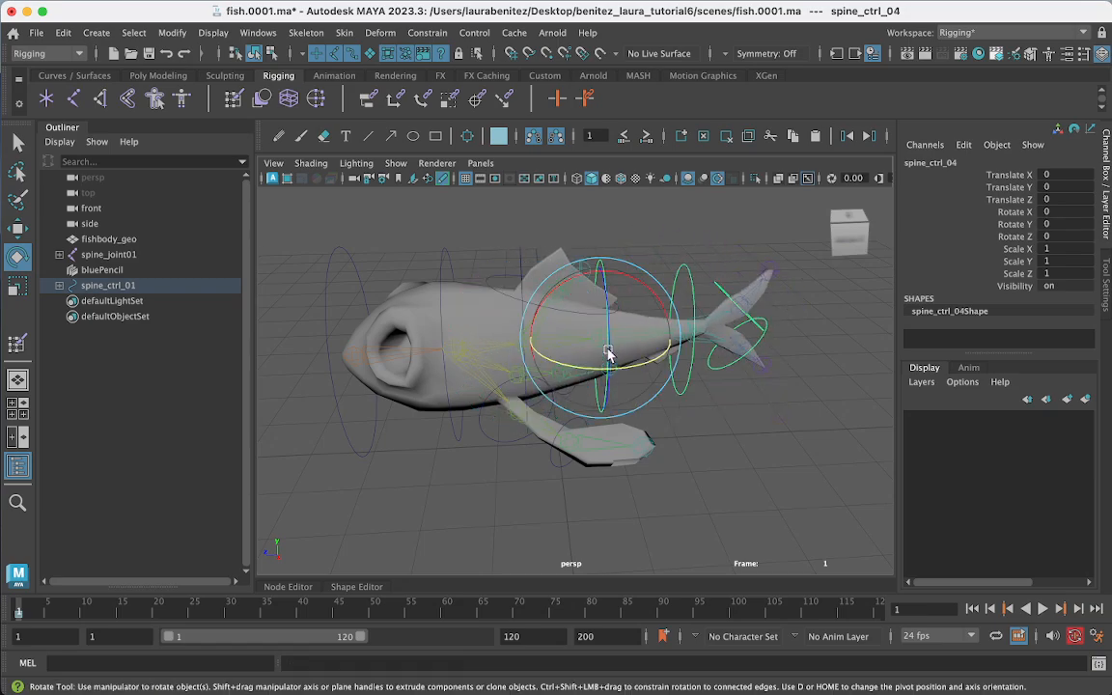
mouse_move(612, 366)
left_mouse_down()
mouse_move(653, 366)
mouse_move(626, 374)
left_mouse_up()
key("super+z")
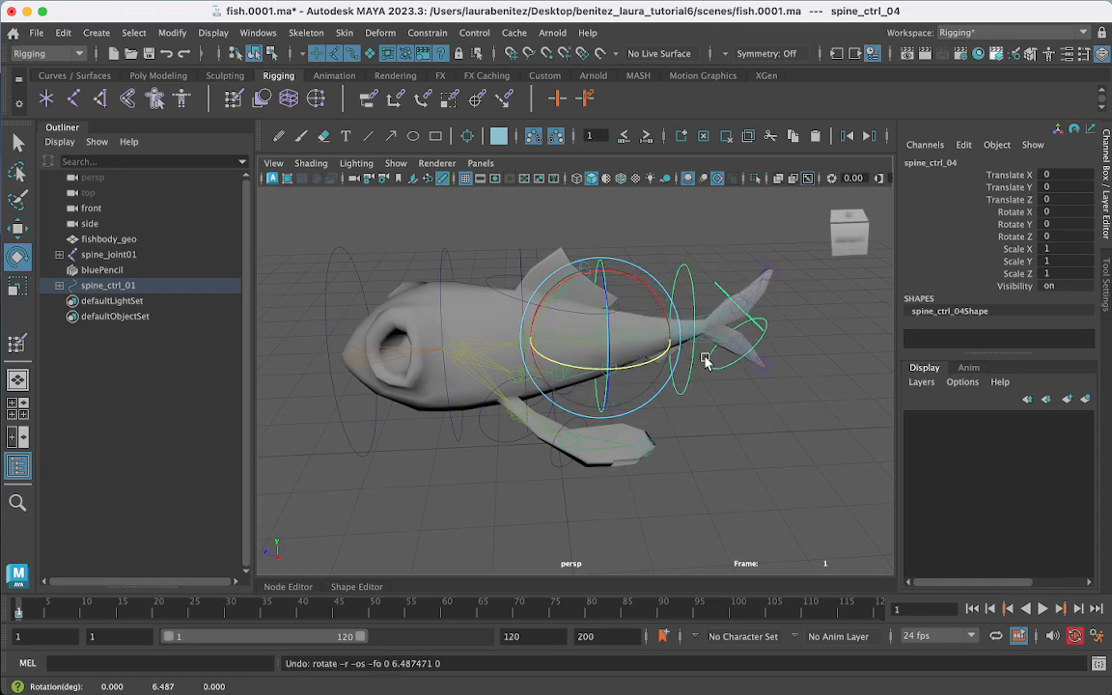
Step: Test spine_ctrl_03 by rotating it about 11 degrees around Y, and undo the rotation
key("q")
left_click(520, 343)
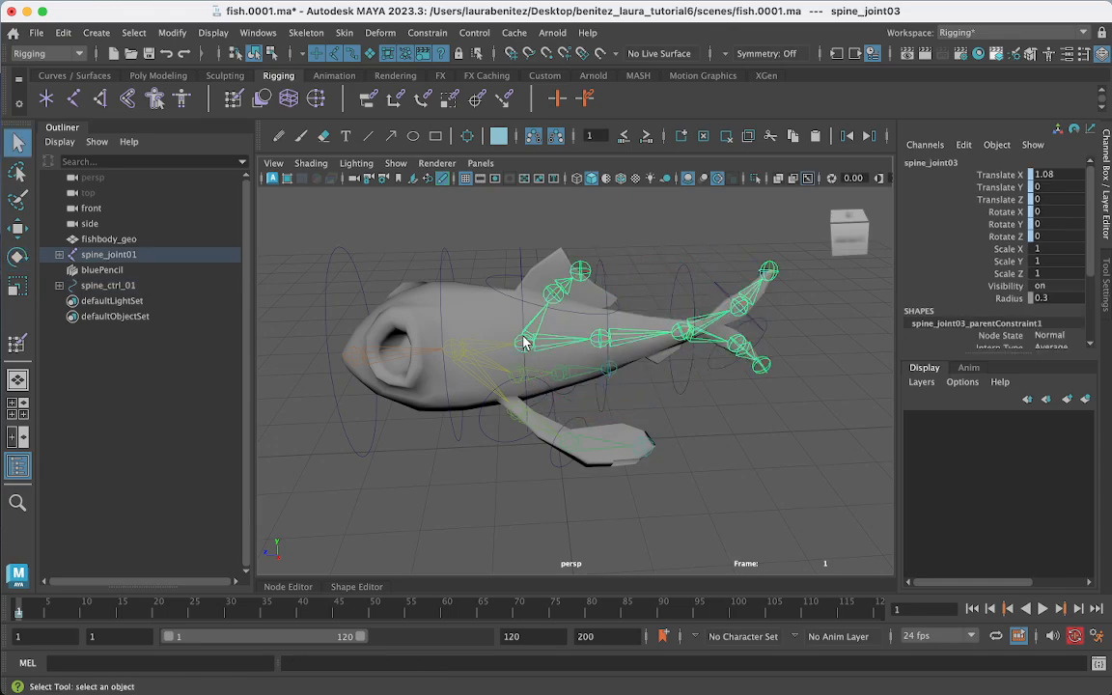
key("e")
key("q")
left_click(523, 317)
key("e")
mouse_move(556, 372)
left_mouse_down()
mouse_move(584, 360)
mouse_move(512, 385)
mouse_move(581, 366)
mouse_move(541, 390)
mouse_move(567, 374)
left_mouse_up()
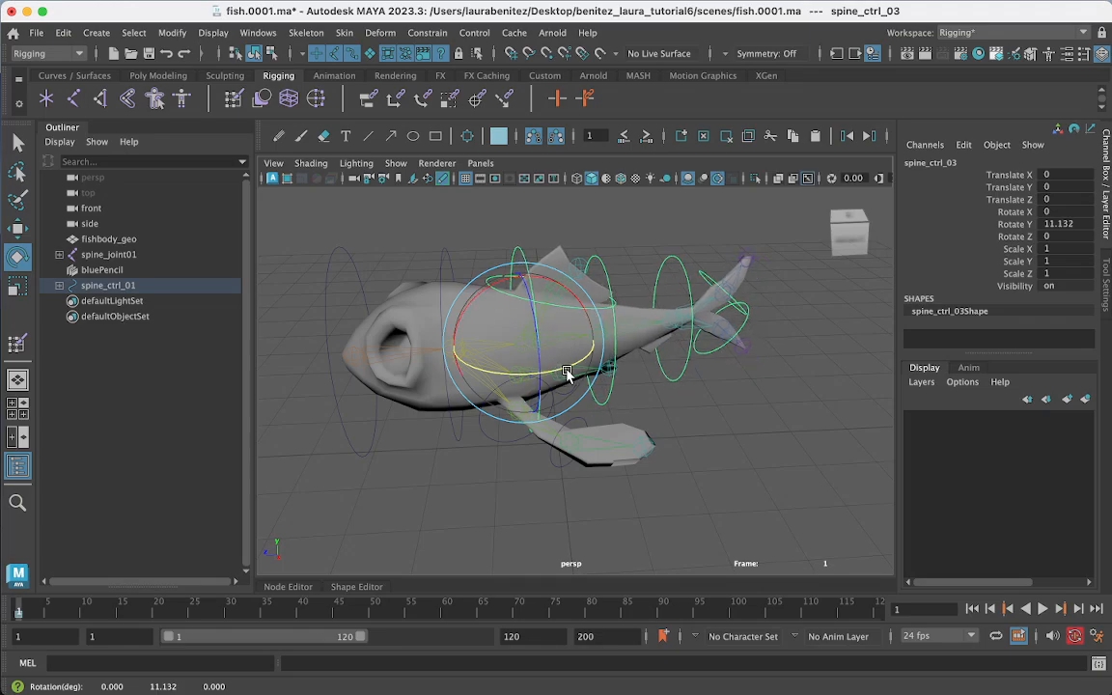
key("ctrl+z")
Step: Test the upper tail fin by rotating top_tail_fin_ctrl, and undo the rotation
key("q")
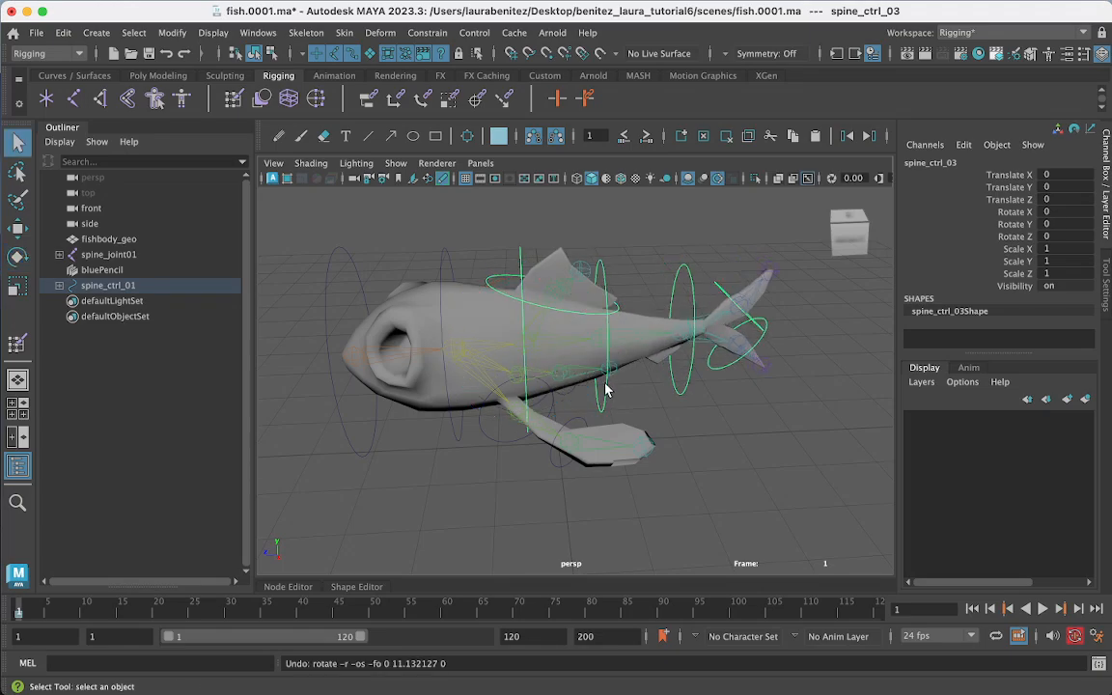
left_click(729, 299)
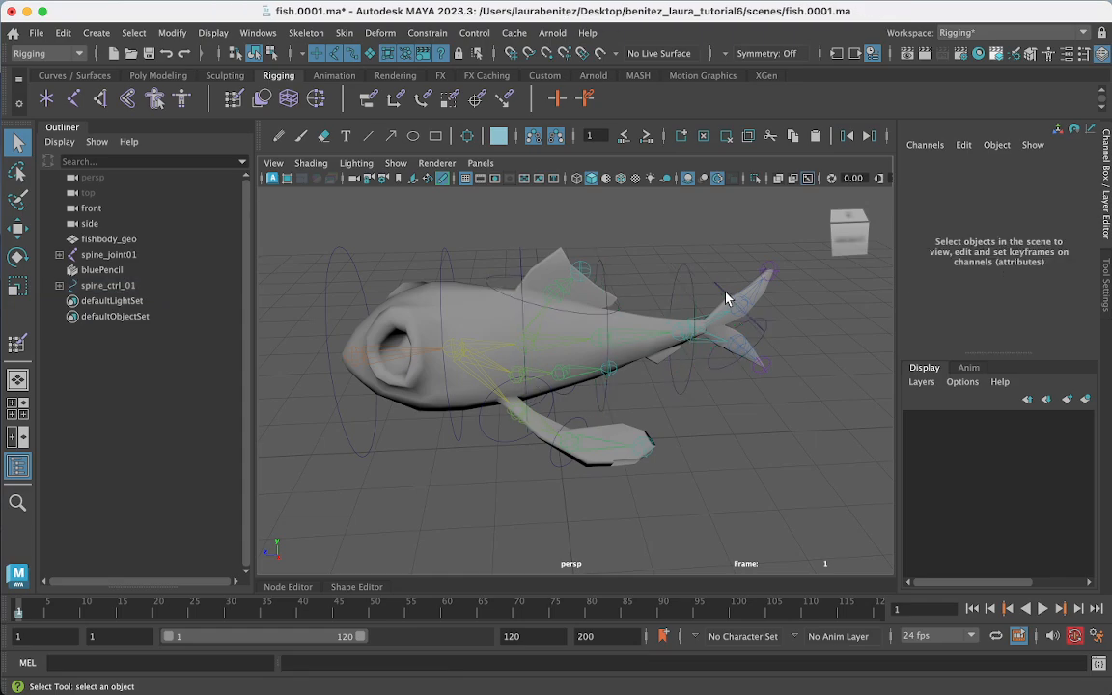
left_click(726, 293)
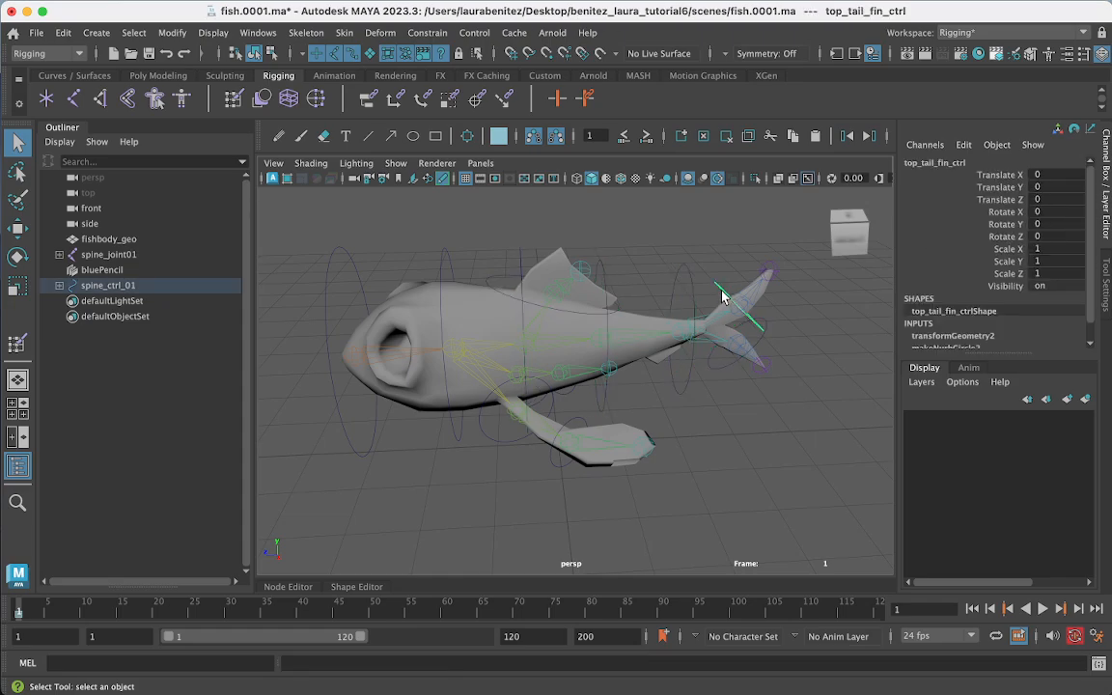
key("e")
left_click_drag(764, 305, 767, 271)
key("ctrl+z")
Step: Test the lower tail fin by rotating bottom_tail_fin_ctrl about 11 degrees around Z, and undo the rotation
key("q")
left_click(736, 366)
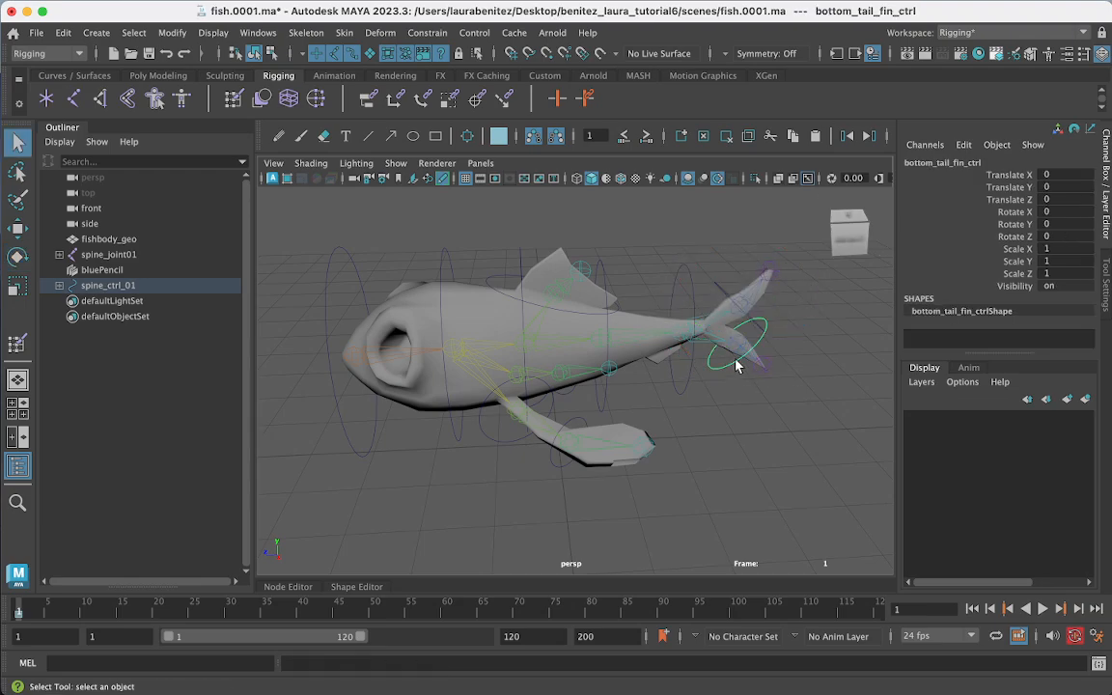
key("e")
left_click_drag(744, 340, 764, 321)
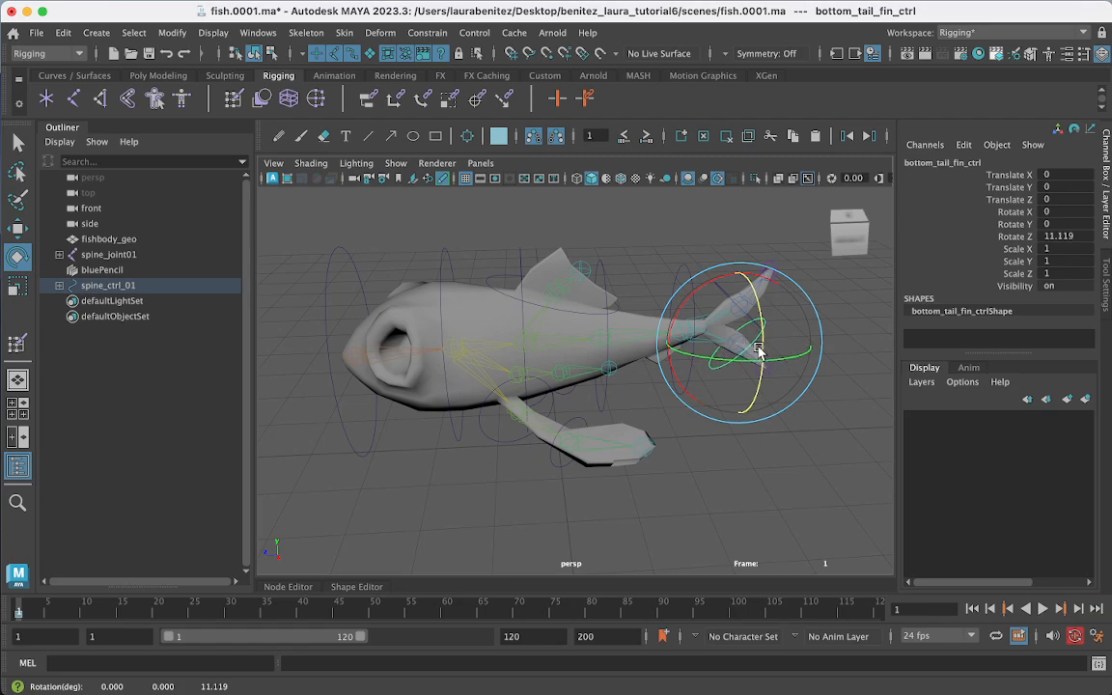
key("ctrl+z")
Step: Test the dorsal fin by rotating top_fin_ctrl about 10 degrees around Z, and undo the rotation
key("q")
left_click(511, 306)
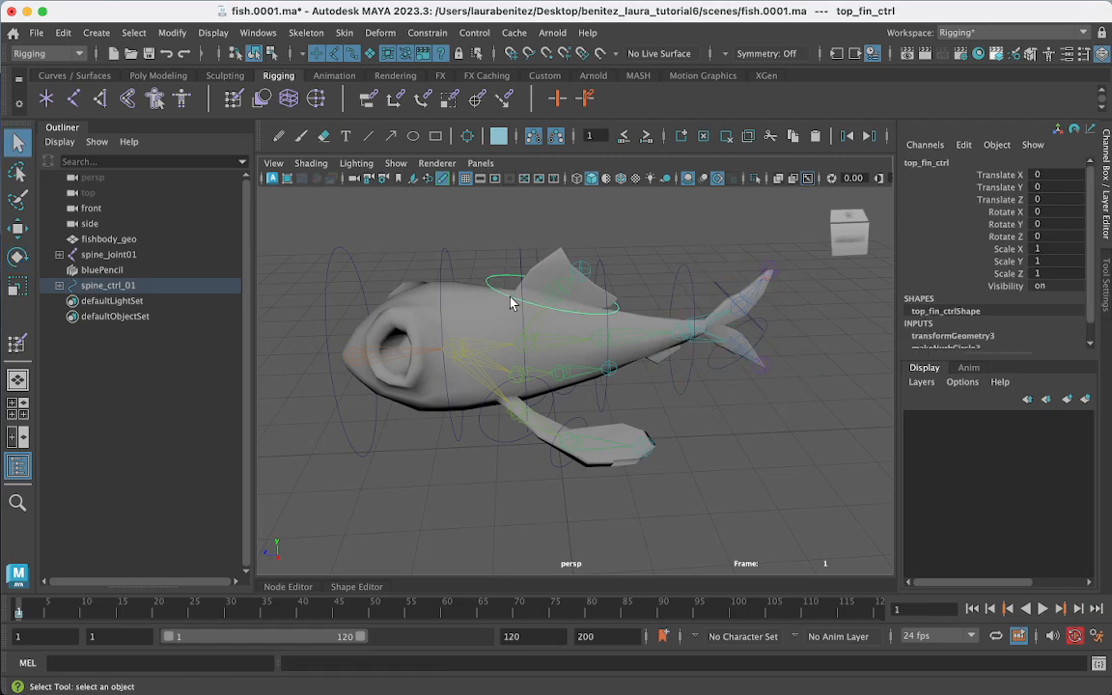
key("e")
left_click_drag(561, 290, 561, 259)
key("ctrl+z")
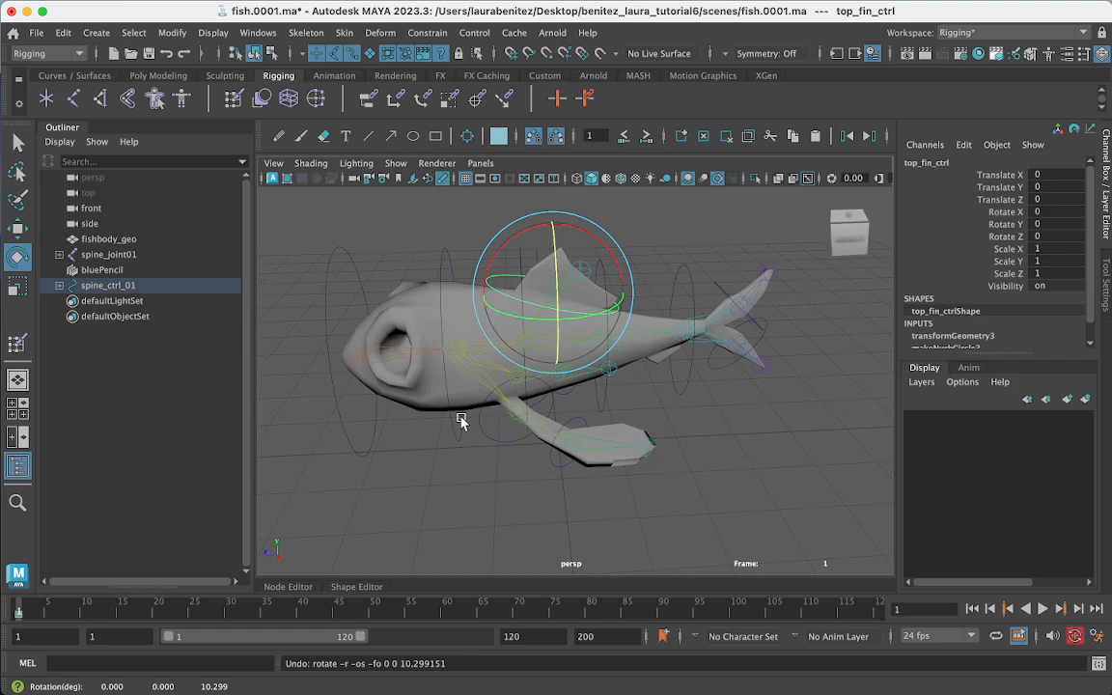
Step: Test moving the whole fish along Z with spine_ctrl_01, and undo the move
left_click(373, 447)
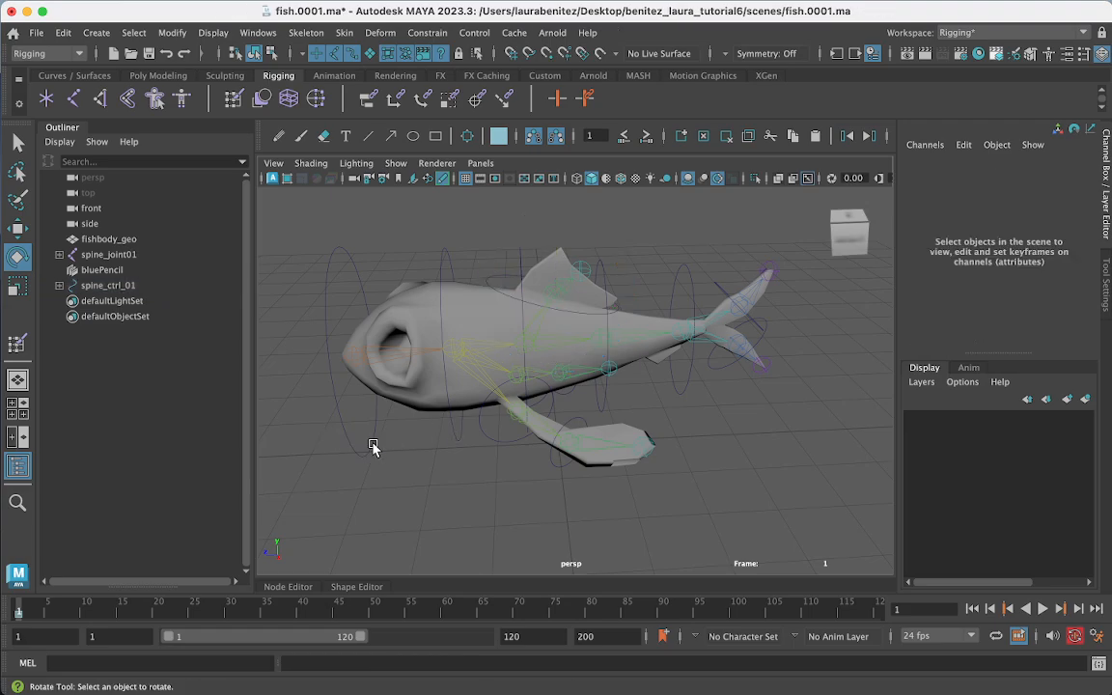
left_click(373, 443)
key("w")
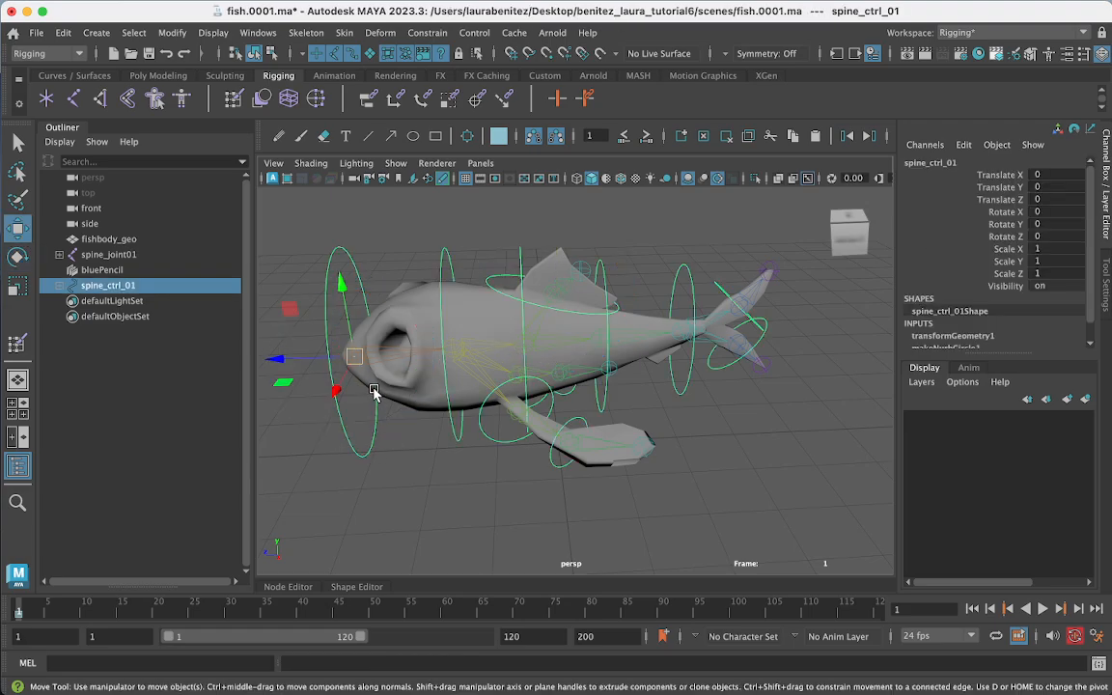
mouse_move(305, 355)
left_mouse_down()
mouse_move(253, 361)
mouse_move(293, 364)
left_mouse_up()
key("super+z")
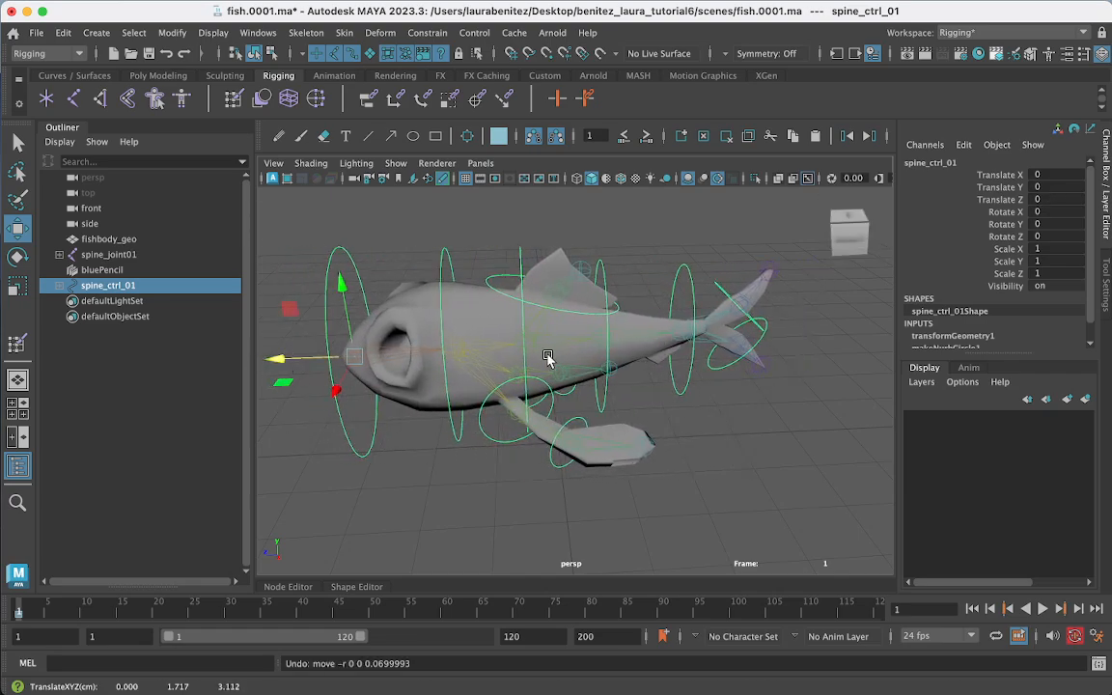
Step: Select the Translate X, Y and Z channels of spine_ctrl_02 and open the commands available for them
left_click(452, 434)
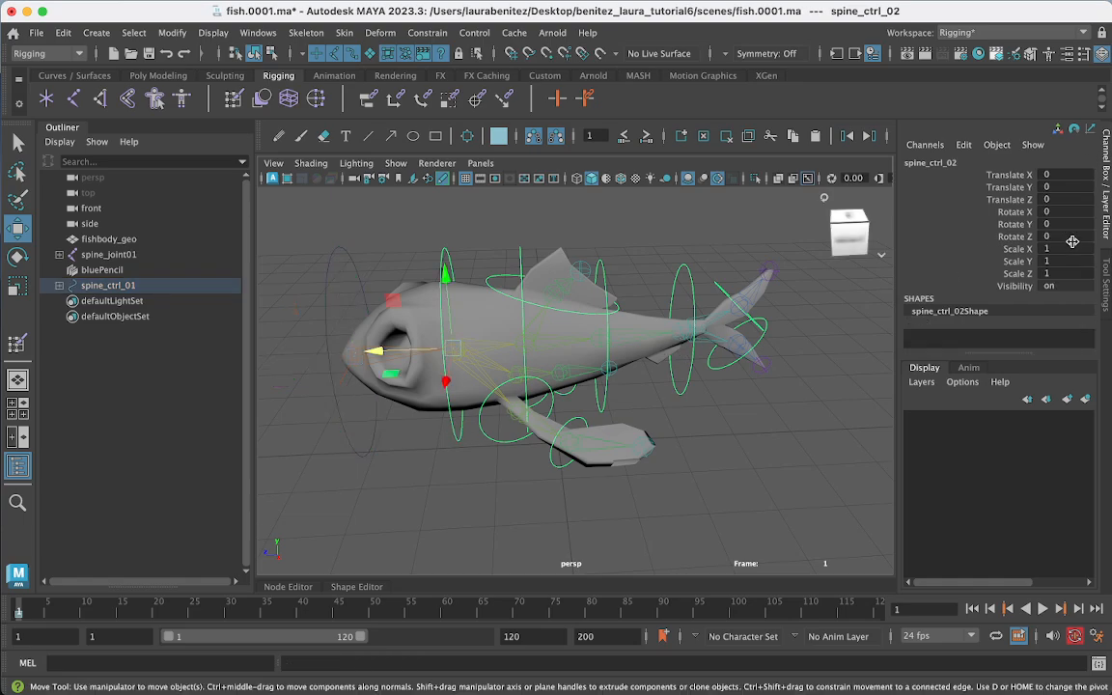
left_click_drag(1006, 178, 1016, 201)
right_click(1006, 188)
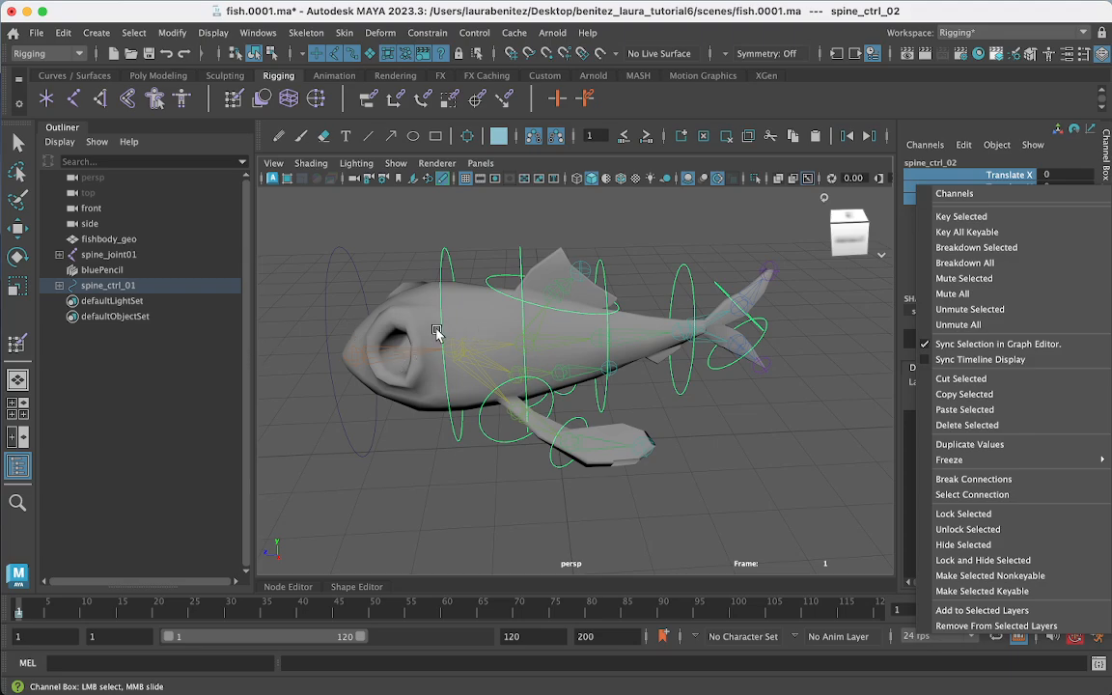
Step: Lock the Translate X, Y and Z channels of spine_ctrl_02 to spine_ctrl_04, top_fin_ctrl, top_tail_fin_ctrl, left_fin_ctrl_01 and left_fin_ctrl_02
left_click(521, 311)
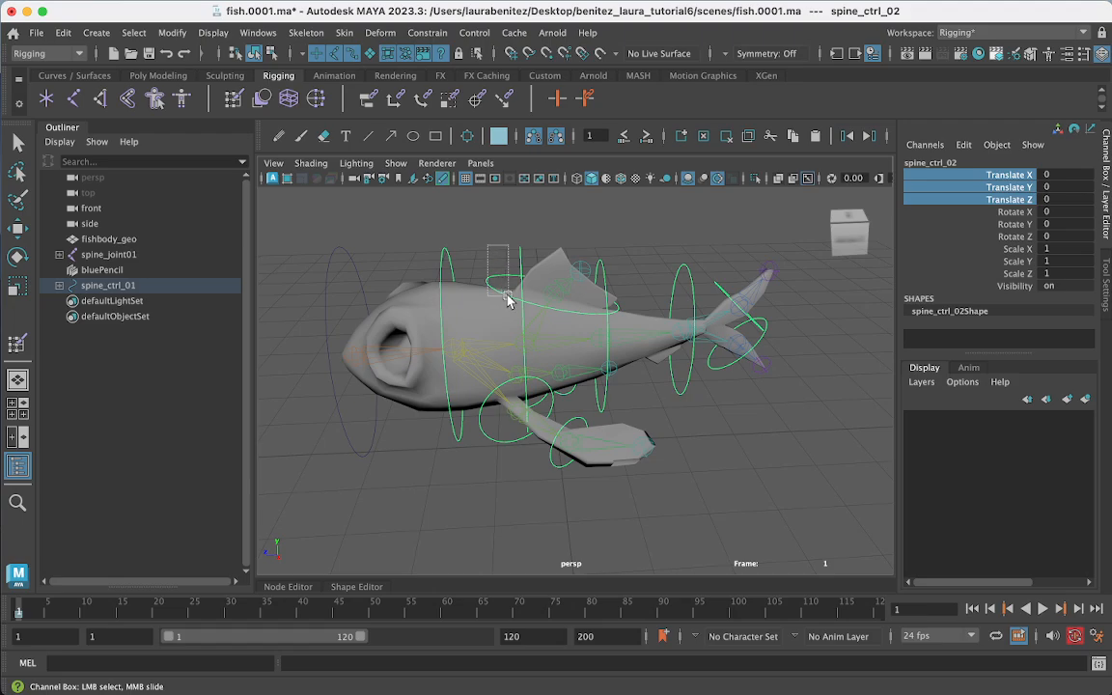
left_click(515, 307)
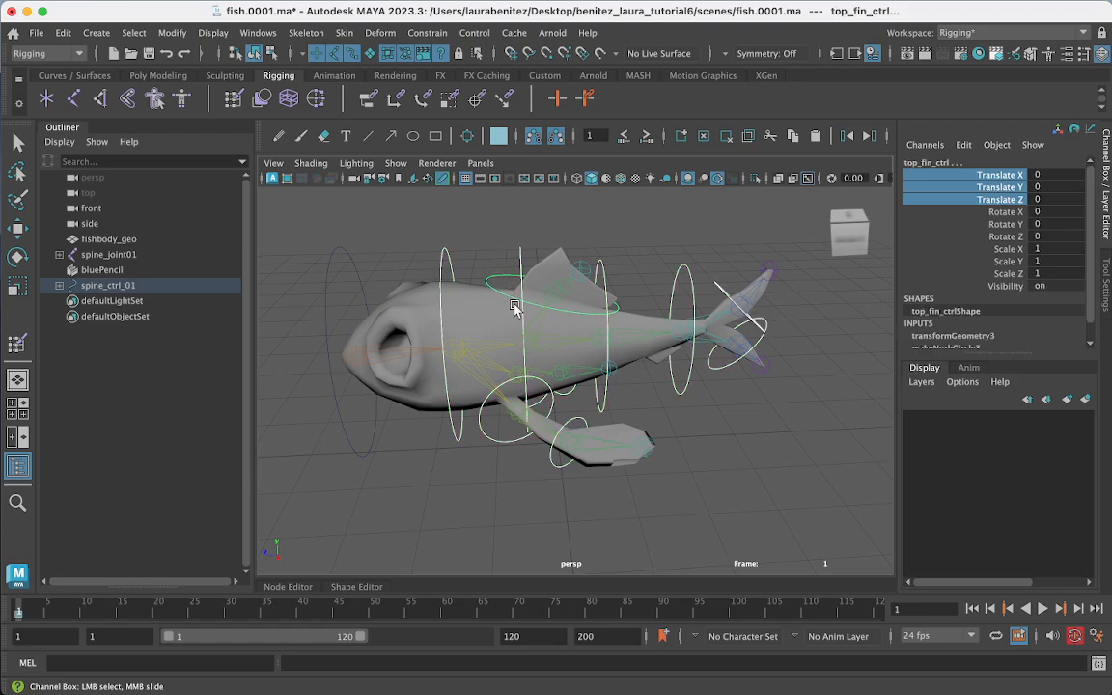
left_click(604, 322)
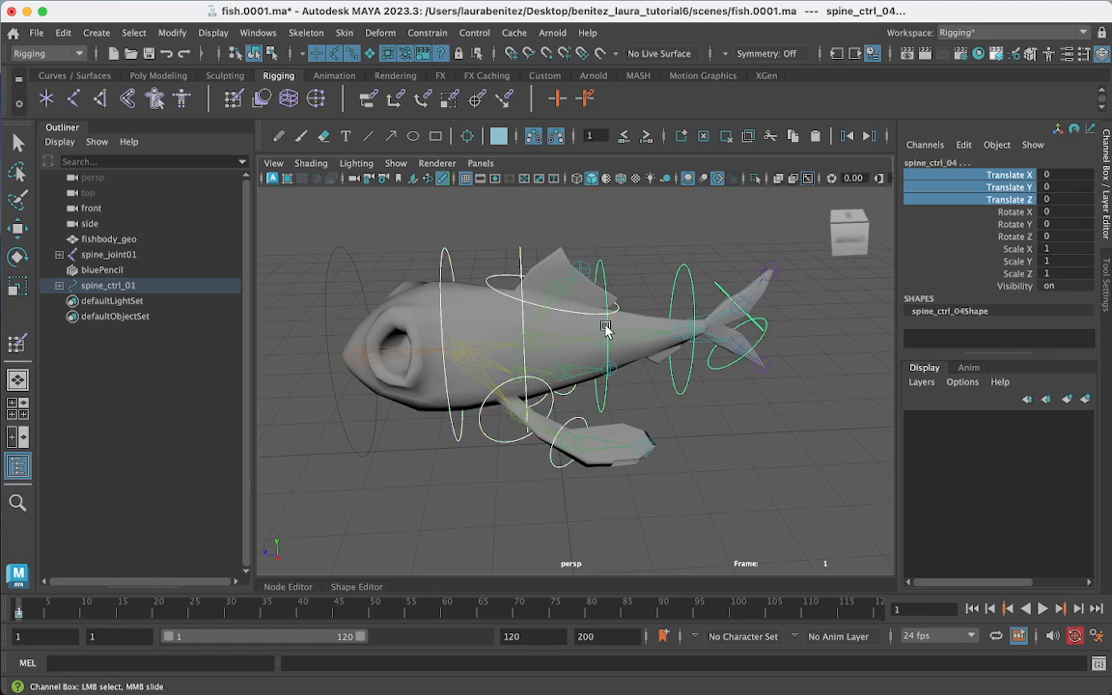
left_click(724, 292)
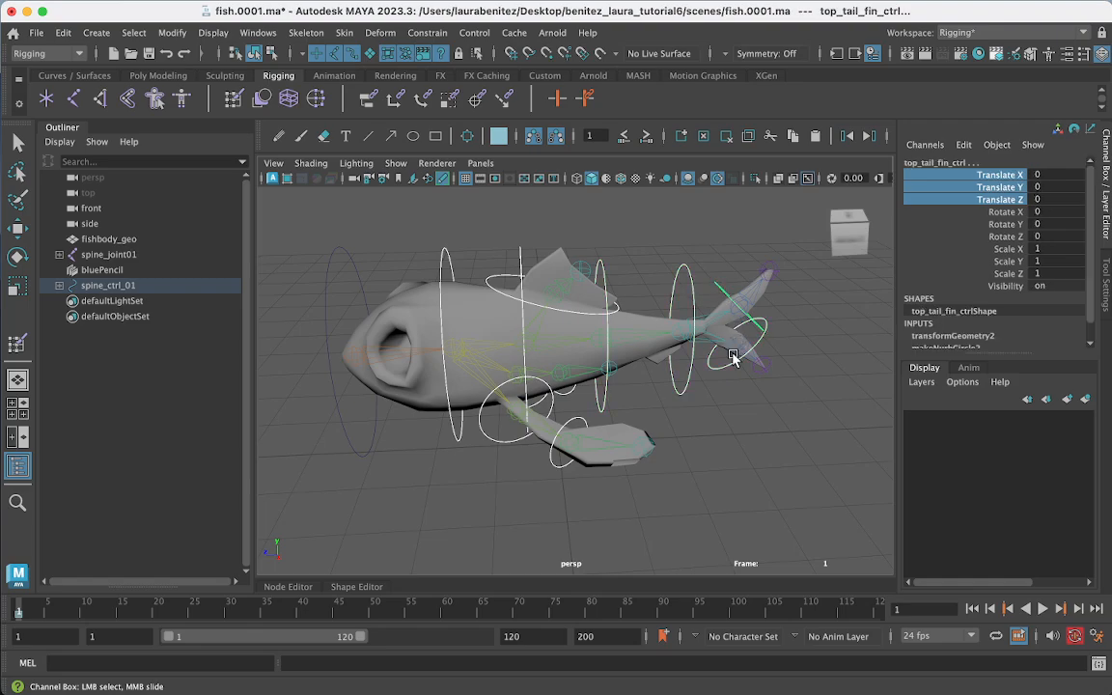
left_click(584, 428)
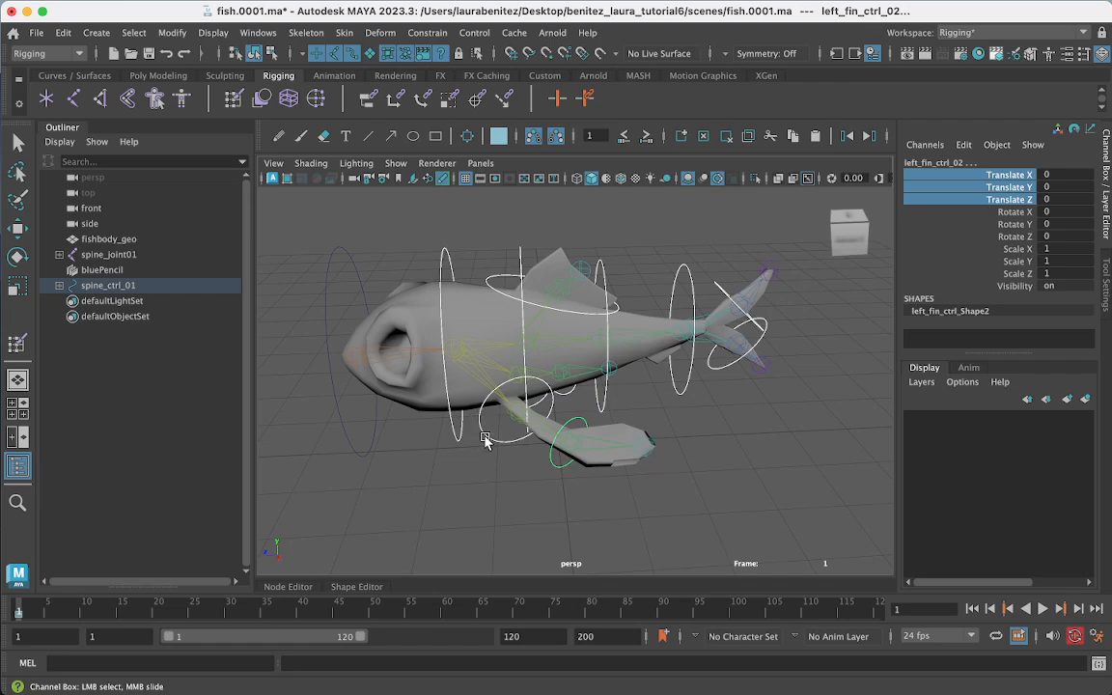
left_click(486, 438)
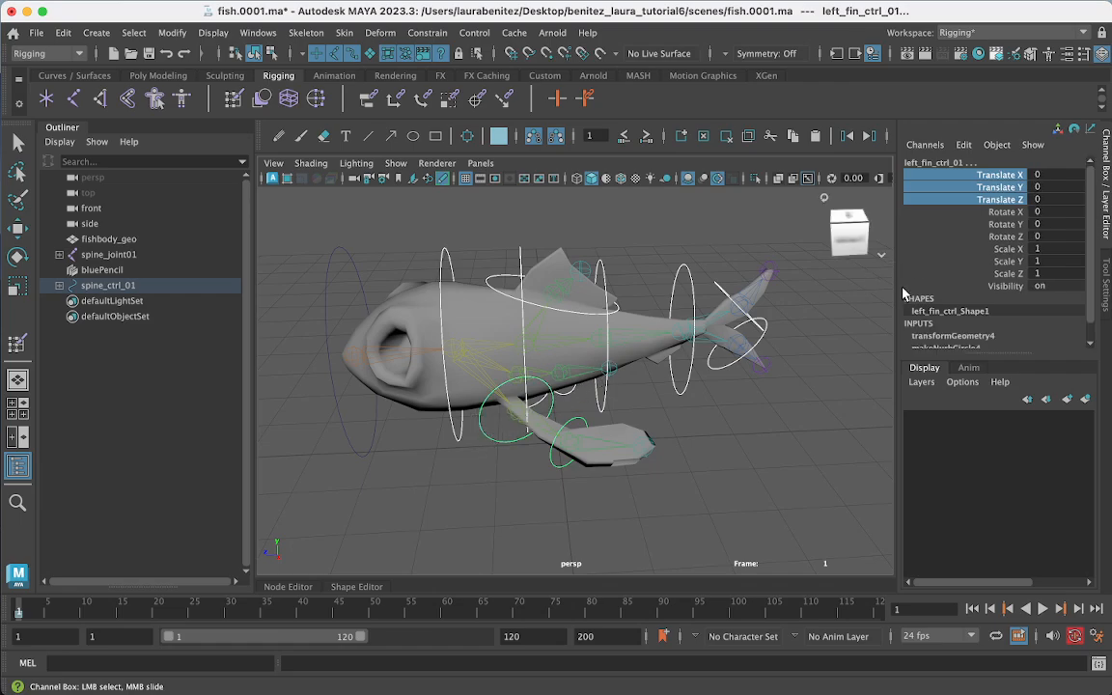
right_click(999, 188)
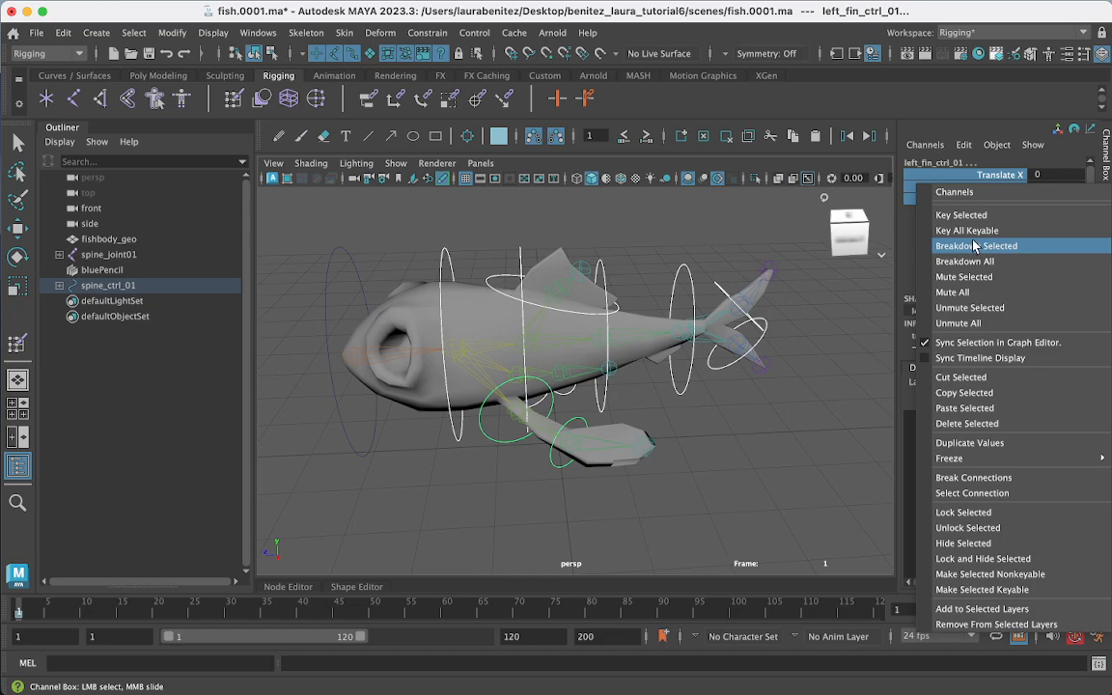
left_click(929, 178)
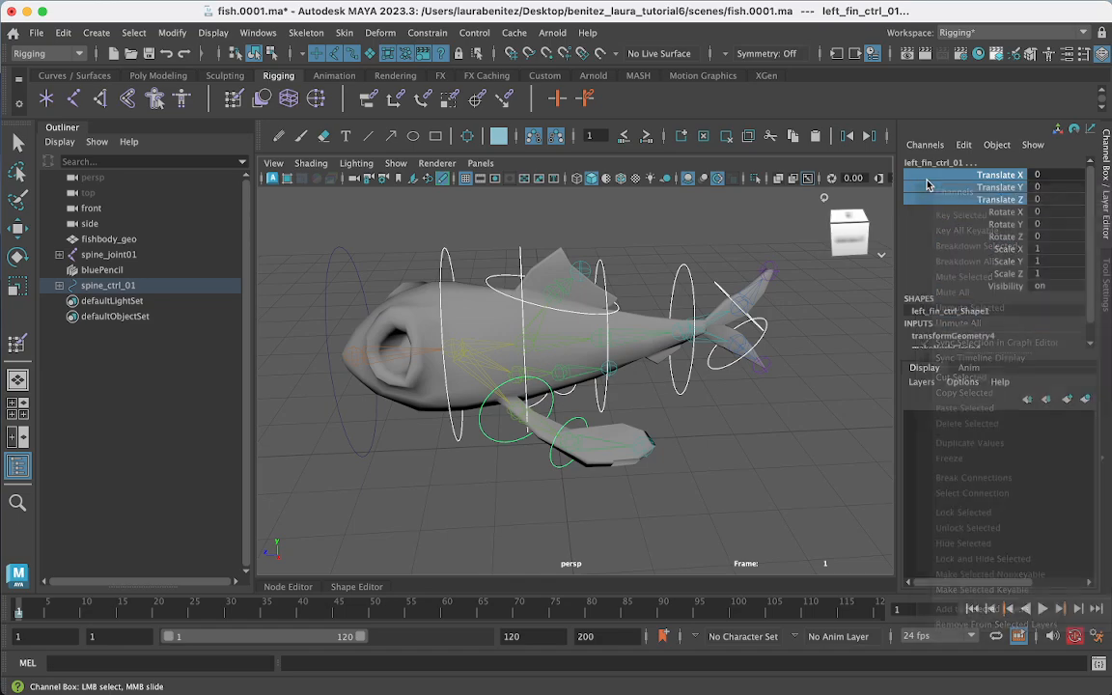
right_click(973, 199)
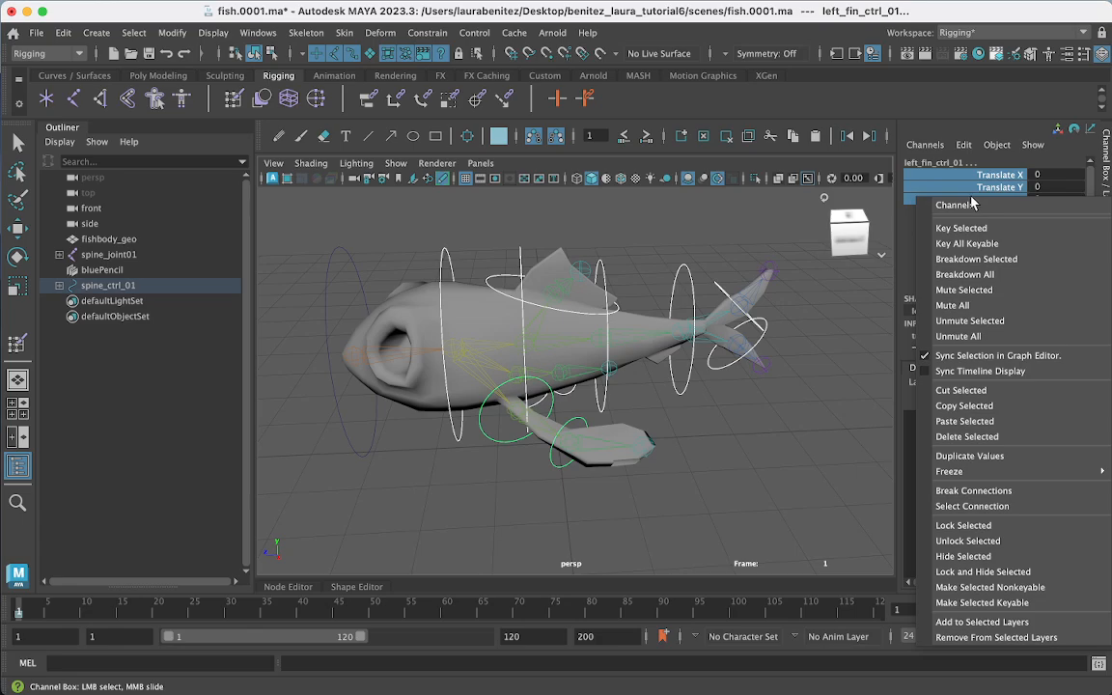
left_click(913, 527)
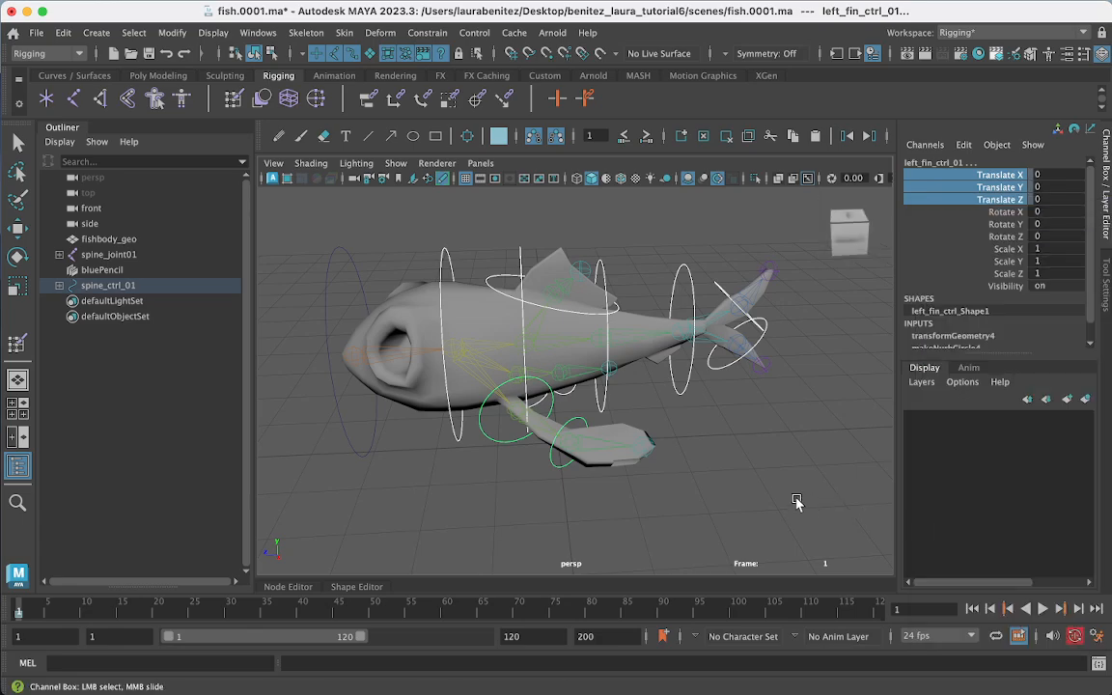
Step: Check each fin, spine and tail control with the Move tool to see whether its translate channels are locked
key("w")
left_click(623, 474)
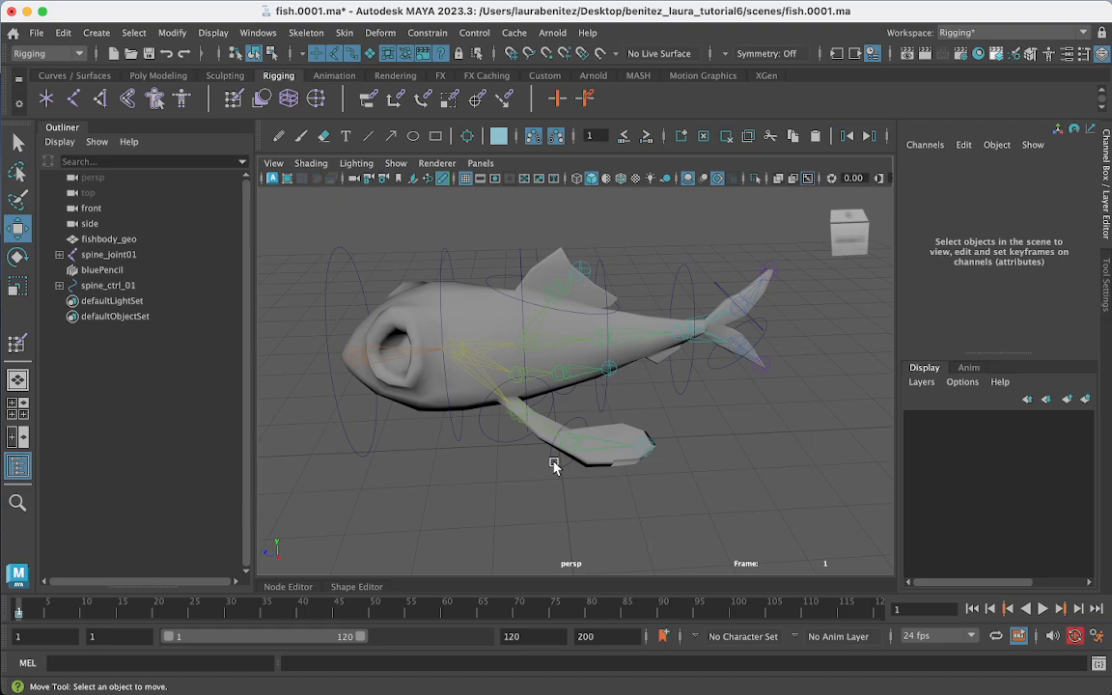
left_click(553, 467)
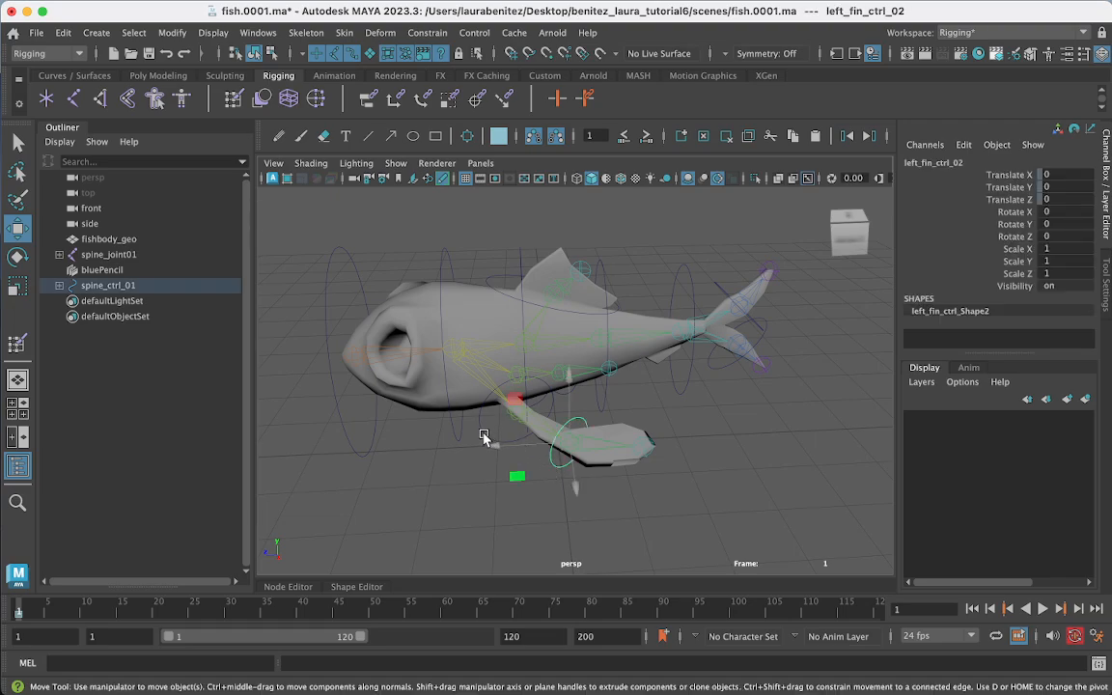
left_click(484, 436)
left_click(500, 294)
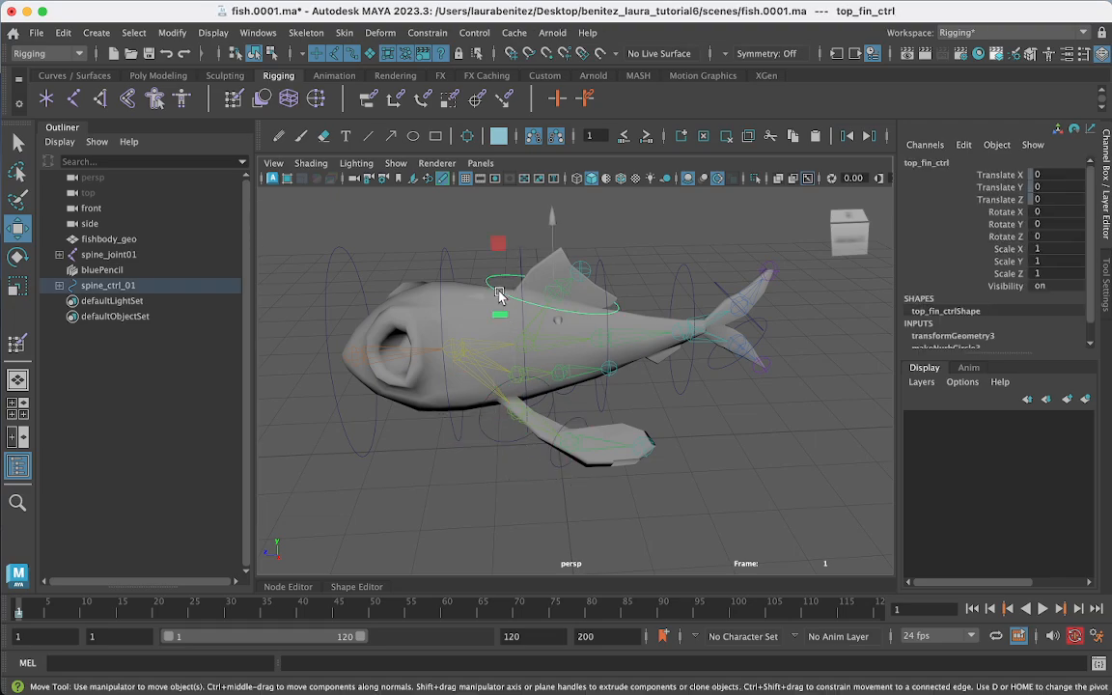
left_click(606, 342)
left_click(607, 312)
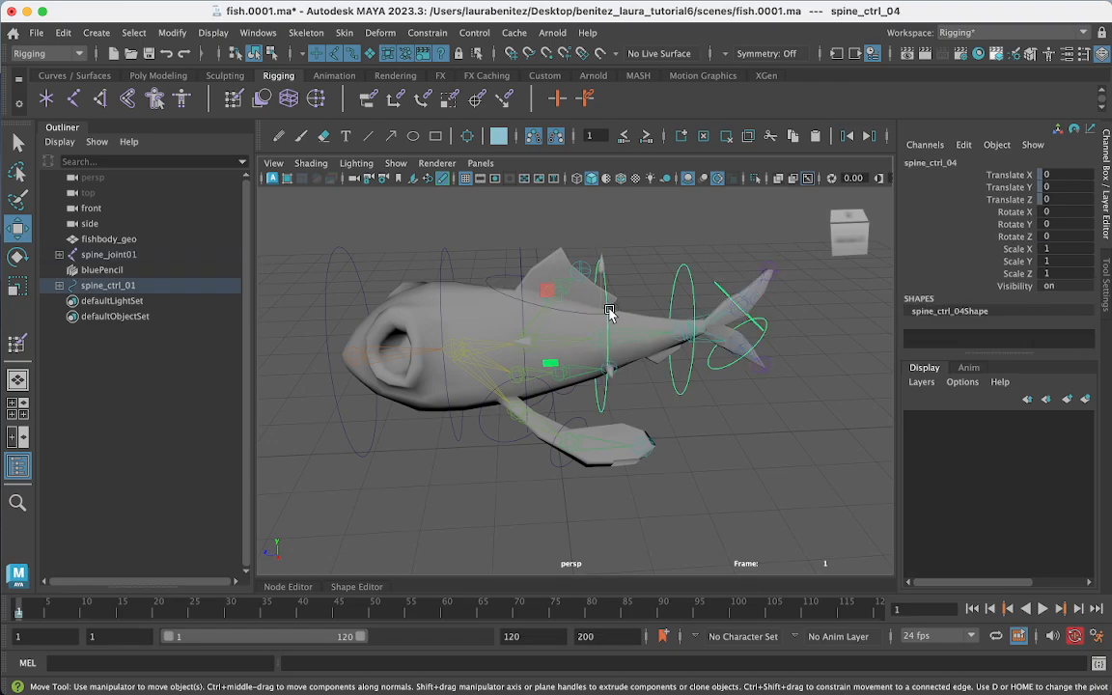
left_click(692, 305)
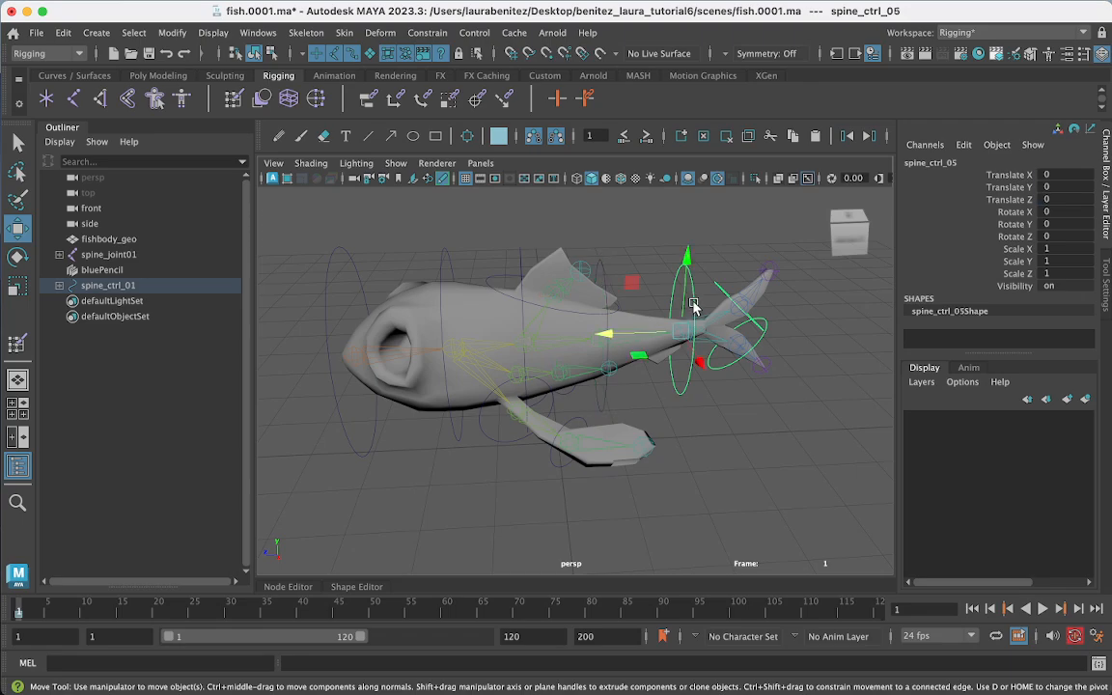
left_click(724, 365)
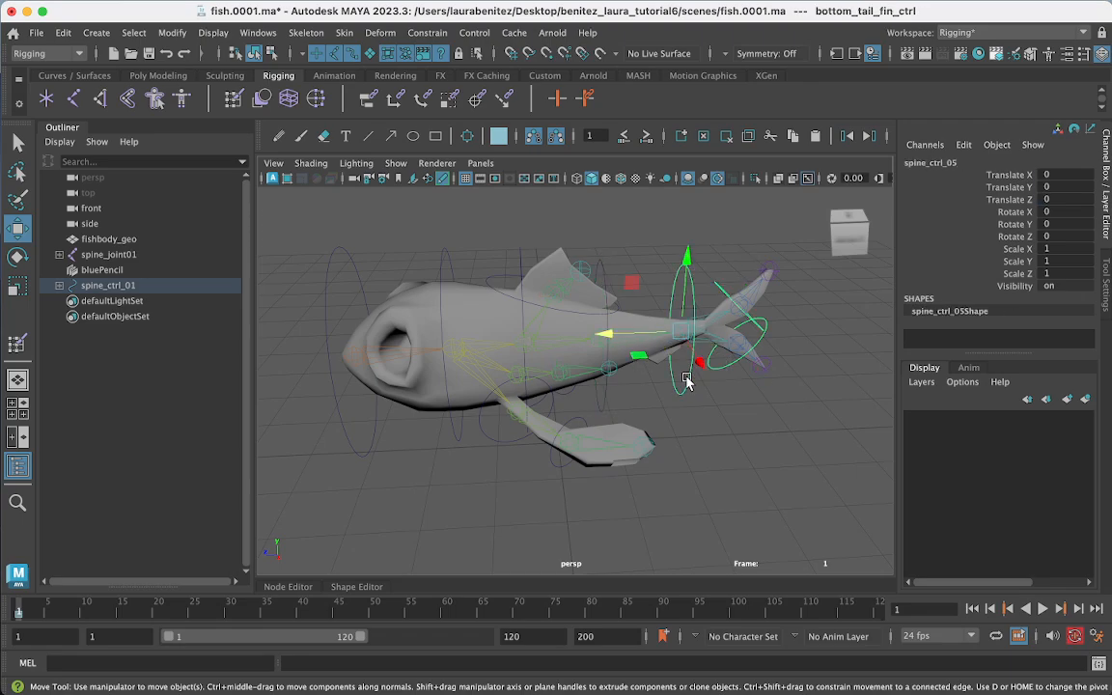
left_click(694, 364)
left_click(722, 291)
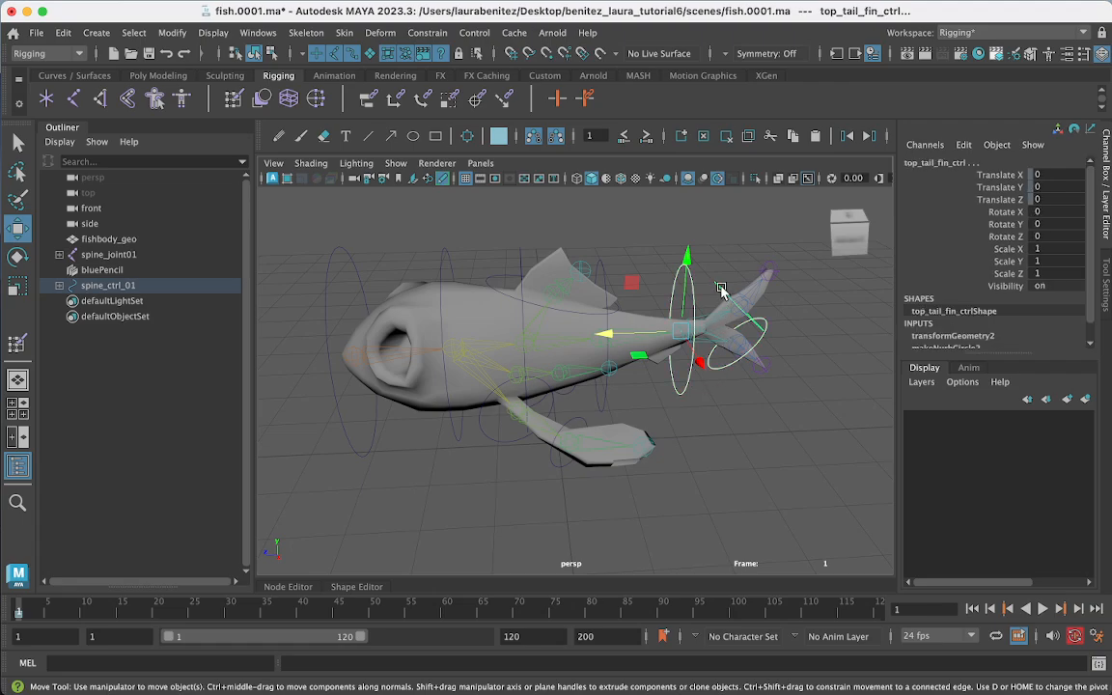
left_click(719, 285)
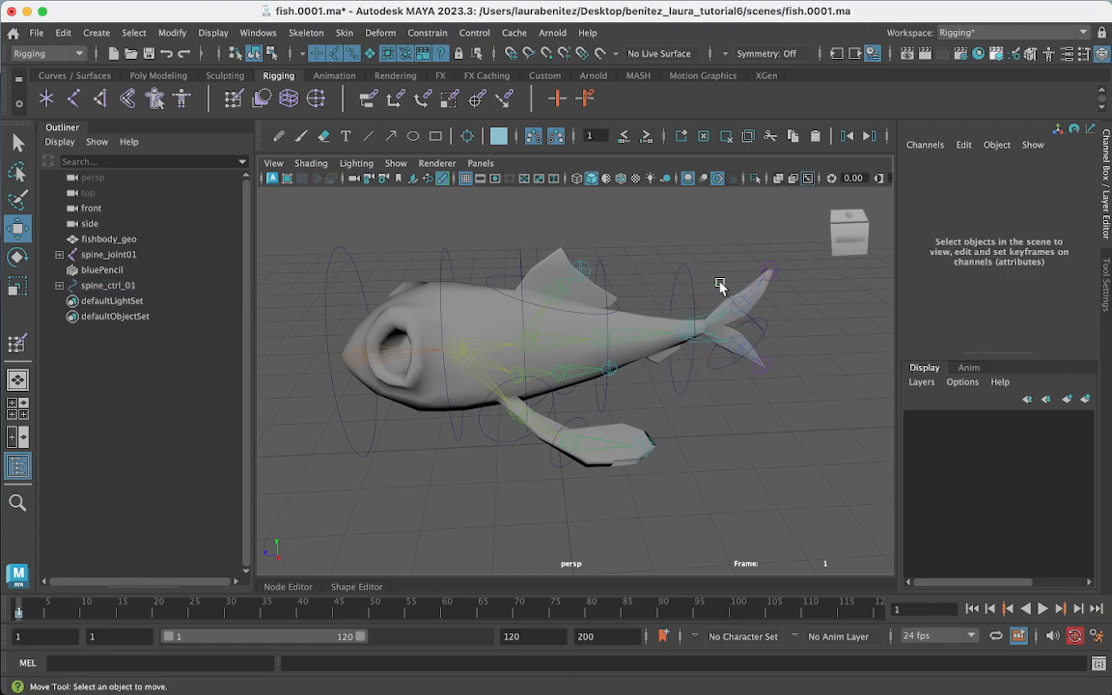
left_click(719, 289)
Step: Lock the Translate X, Y and Z channels of bottom_tail_fin_ctrl and spine_ctrl_05
left_click(726, 364)
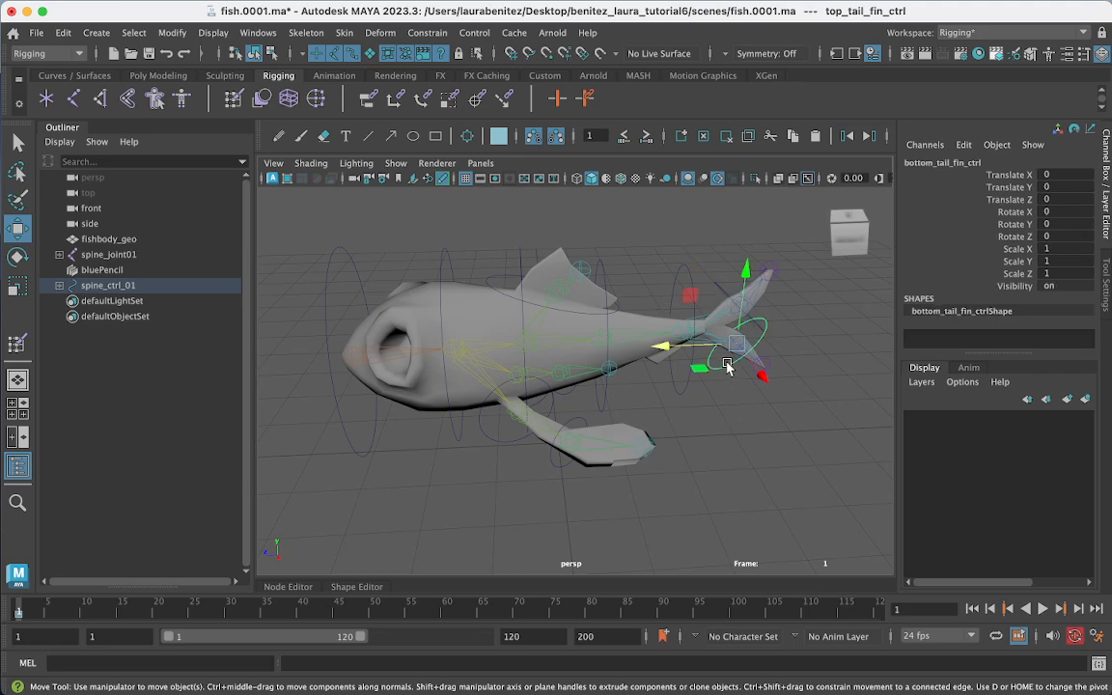
left_click(684, 390)
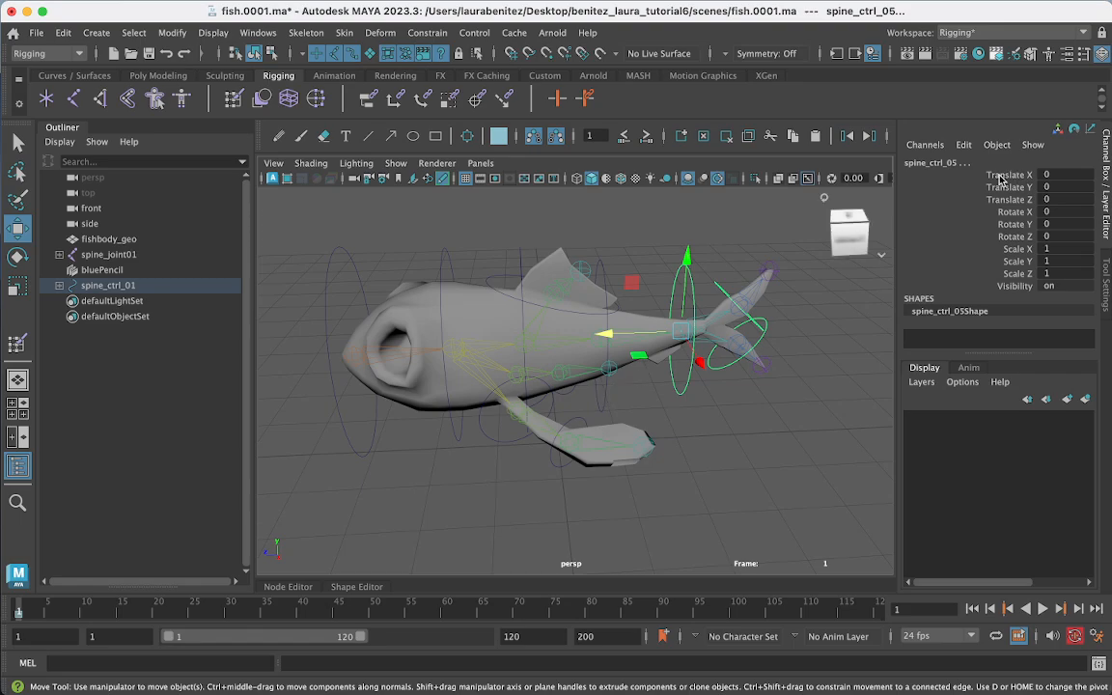
left_click_drag(1008, 174, 1007, 205)
right_click(1007, 205)
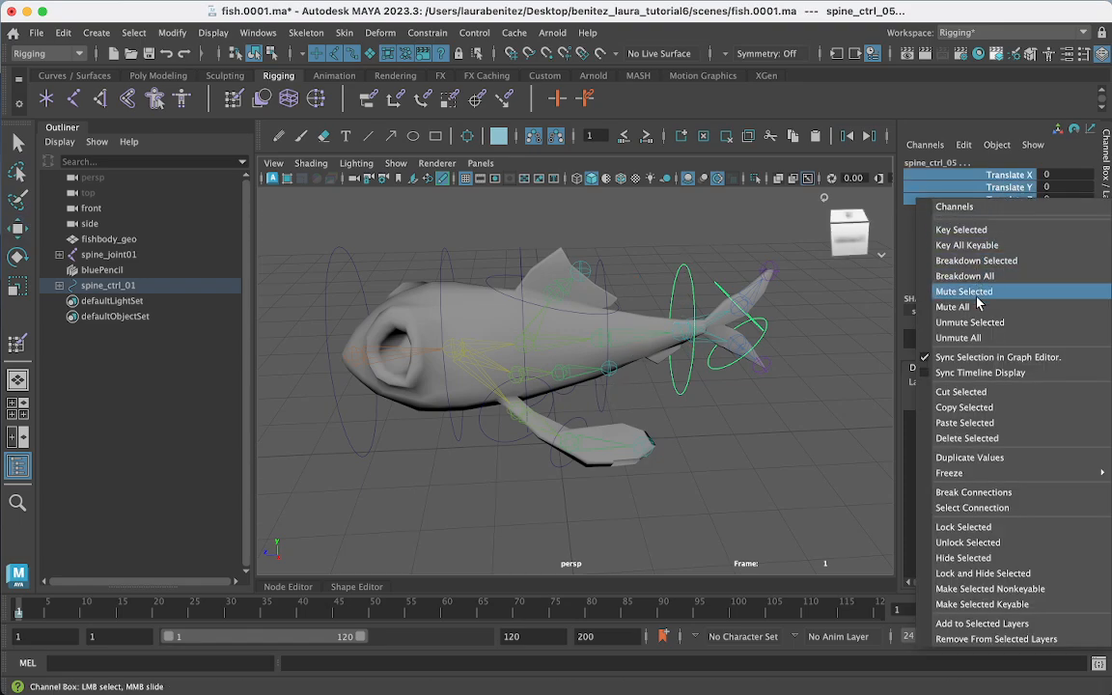
left_click(951, 528)
key("w")
left_click(689, 437)
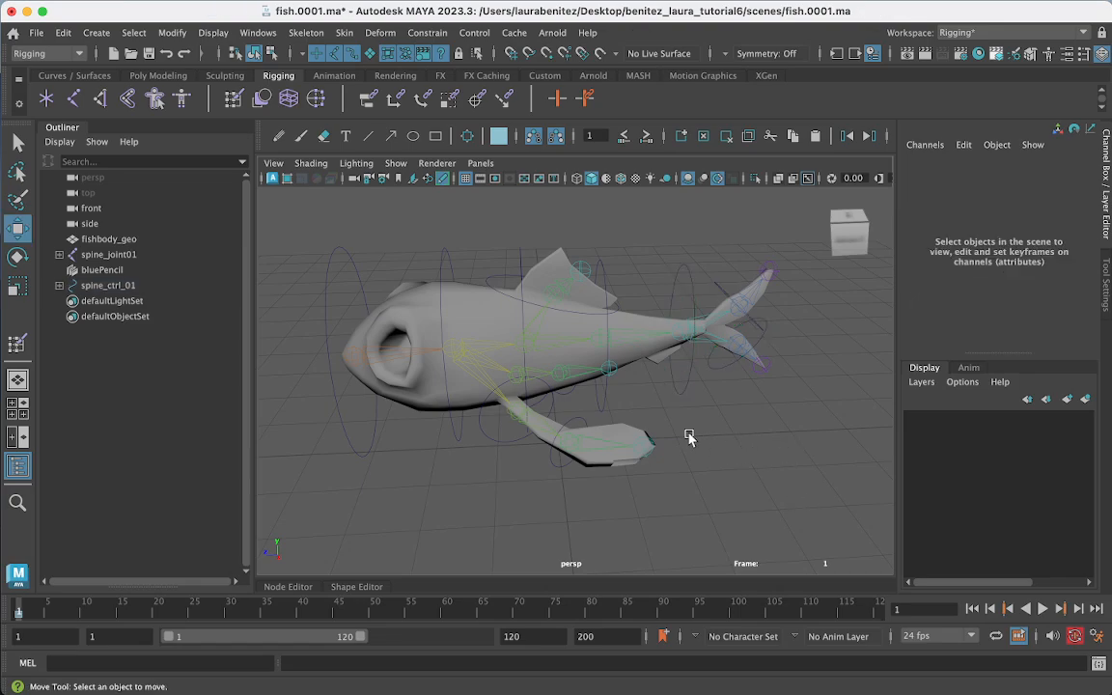
left_click(604, 397)
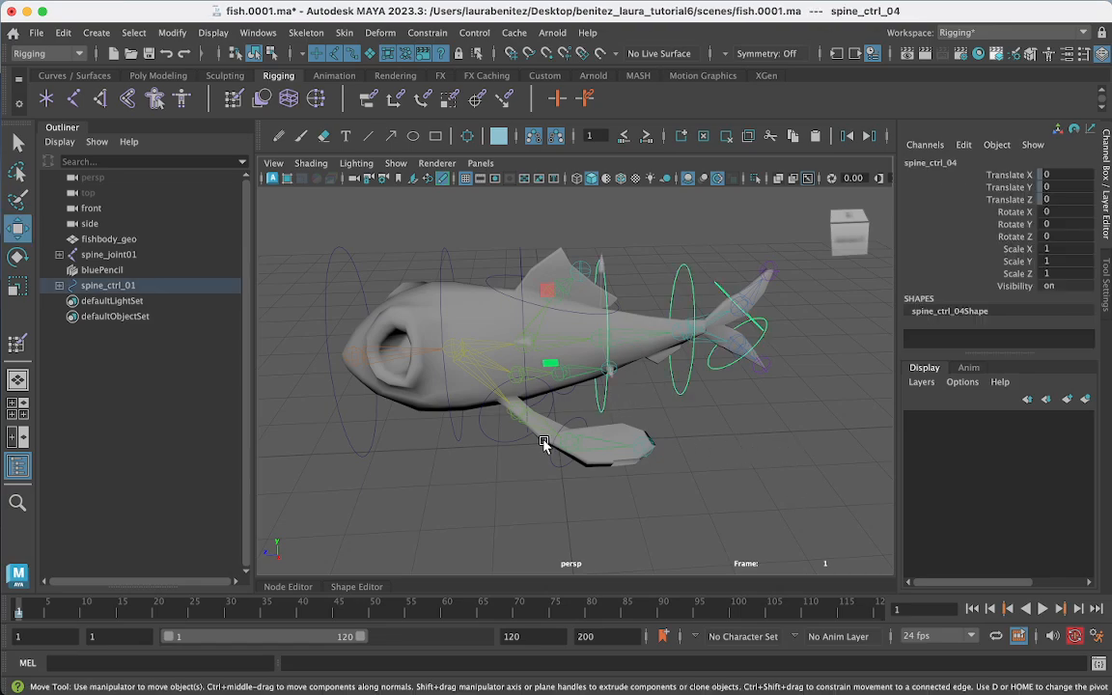
Step: Lock the Translate X, Y and Z channels of right_fin_ctrl_01 and right_fin_ctrl_02 on the fish's other side
left_click_drag(602, 396, 668, 415, "alt")
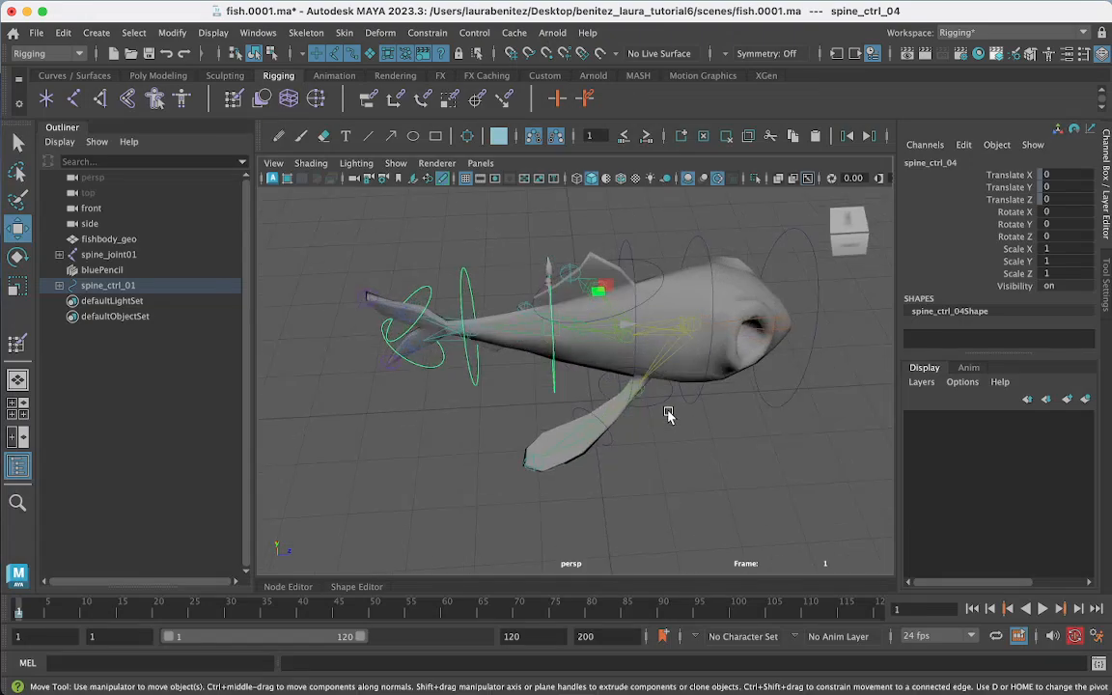
left_click(664, 401)
left_click(665, 397)
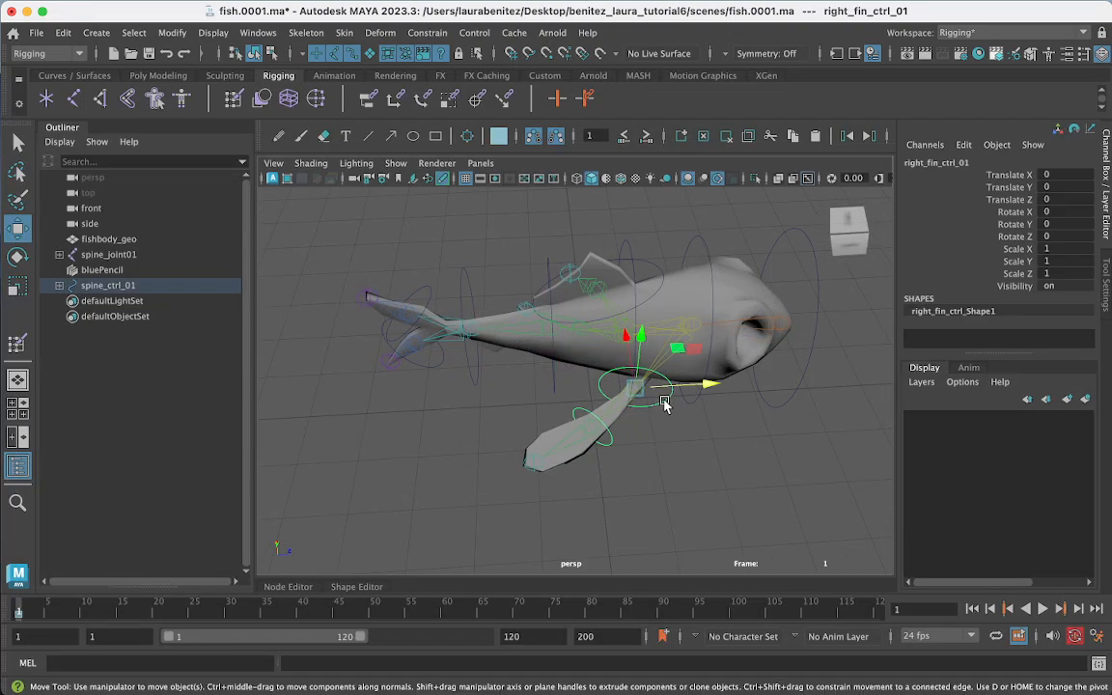
left_click(611, 442)
left_click_drag(1021, 177, 919, 186)
right_click(919, 186)
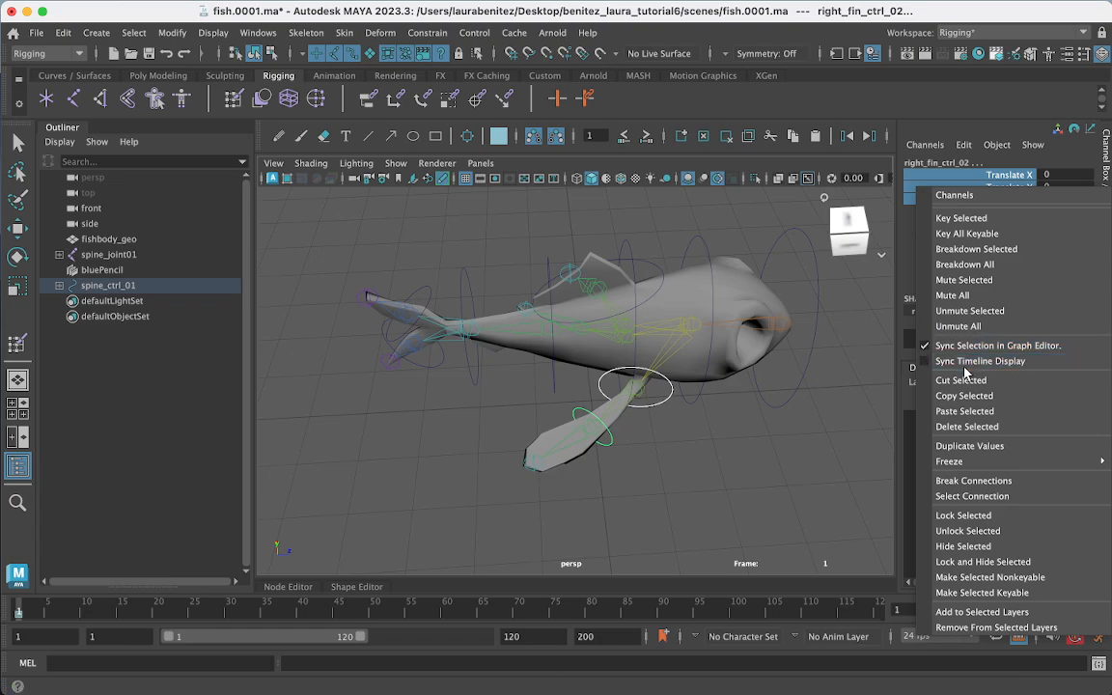
left_click(954, 518)
key("w")
left_click(817, 457)
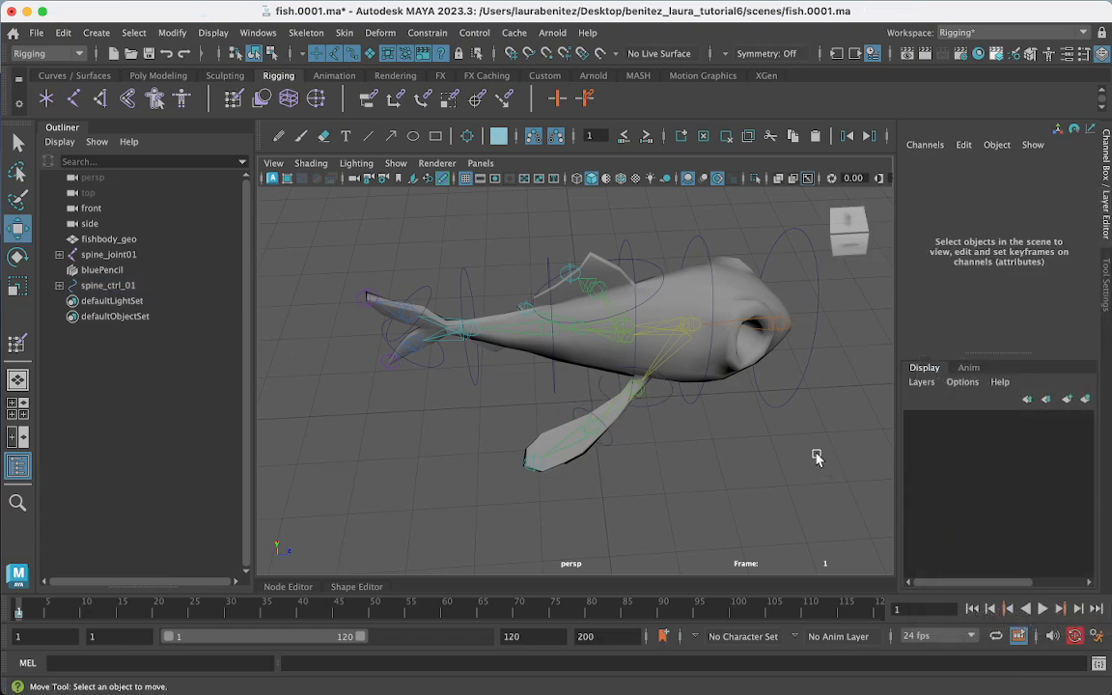
Step: Unhide left_eyeball_geo and right_eyeball_geo under the spine_joint01 hierarchy
left_click(58, 257, "shift")
scroll(133, 398, "down", 3)
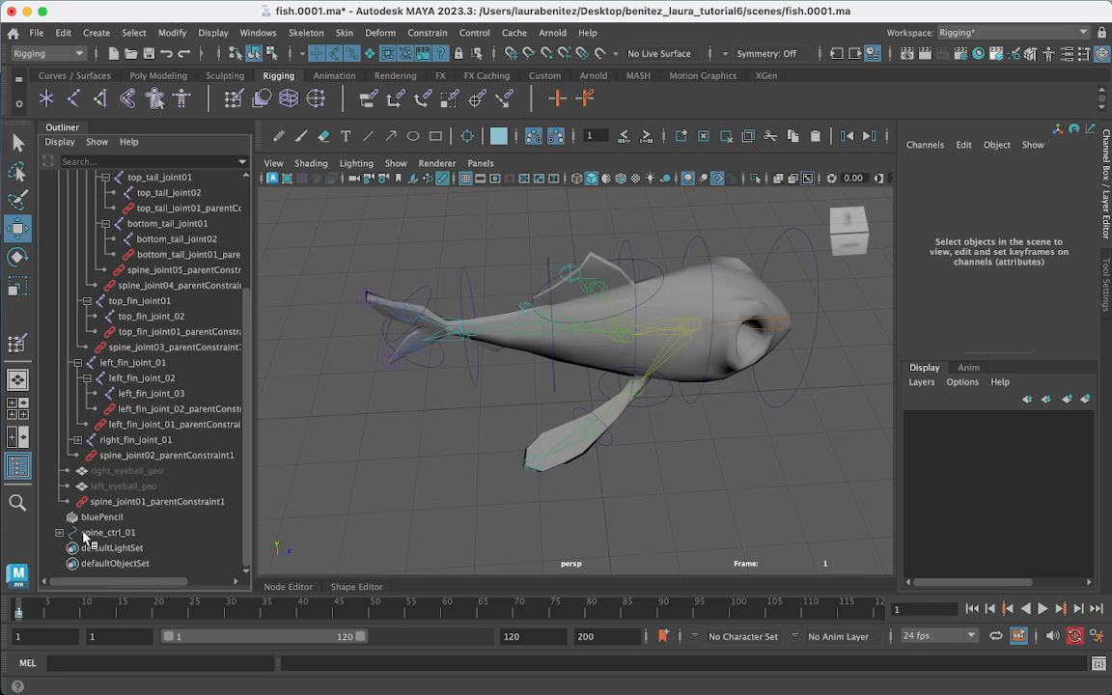
left_click(108, 486)
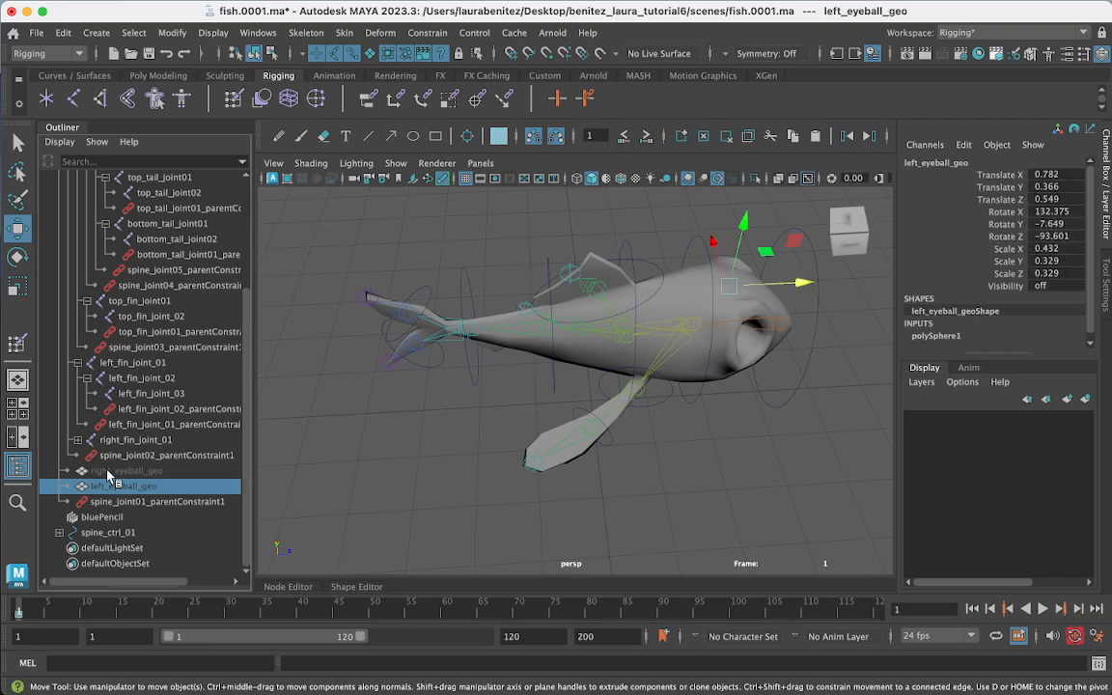
left_click(109, 472, "shift")
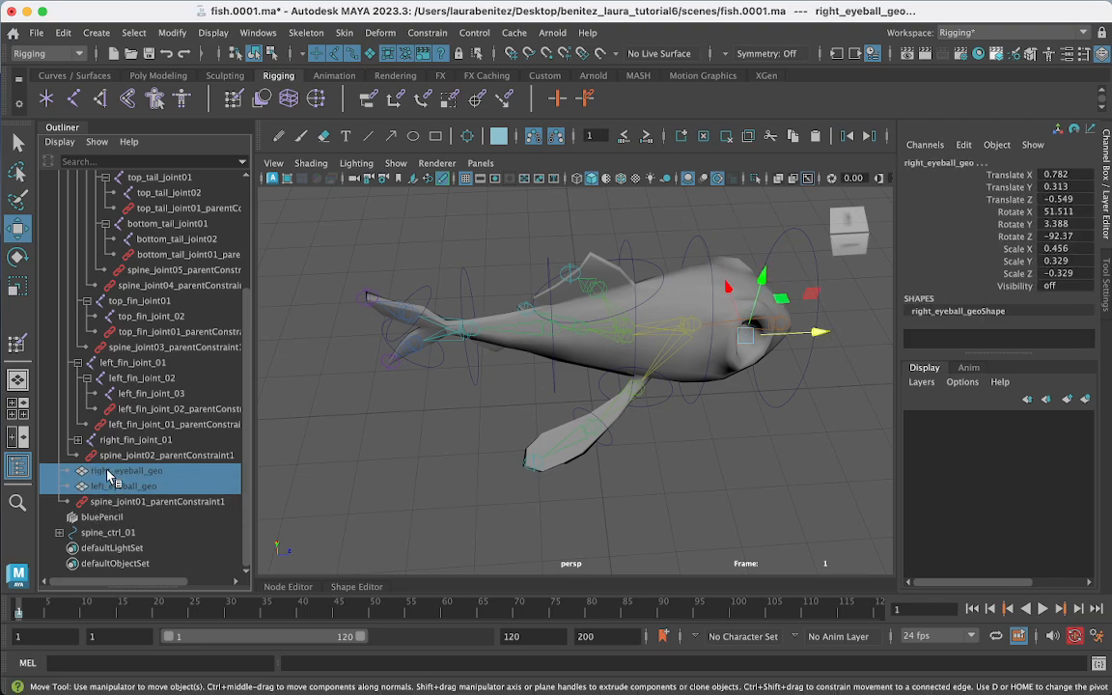
key("h")
Step: Test the body by rotating spine_ctrl_02 about -21 degrees around Y, and undo the rotation
left_click(692, 388)
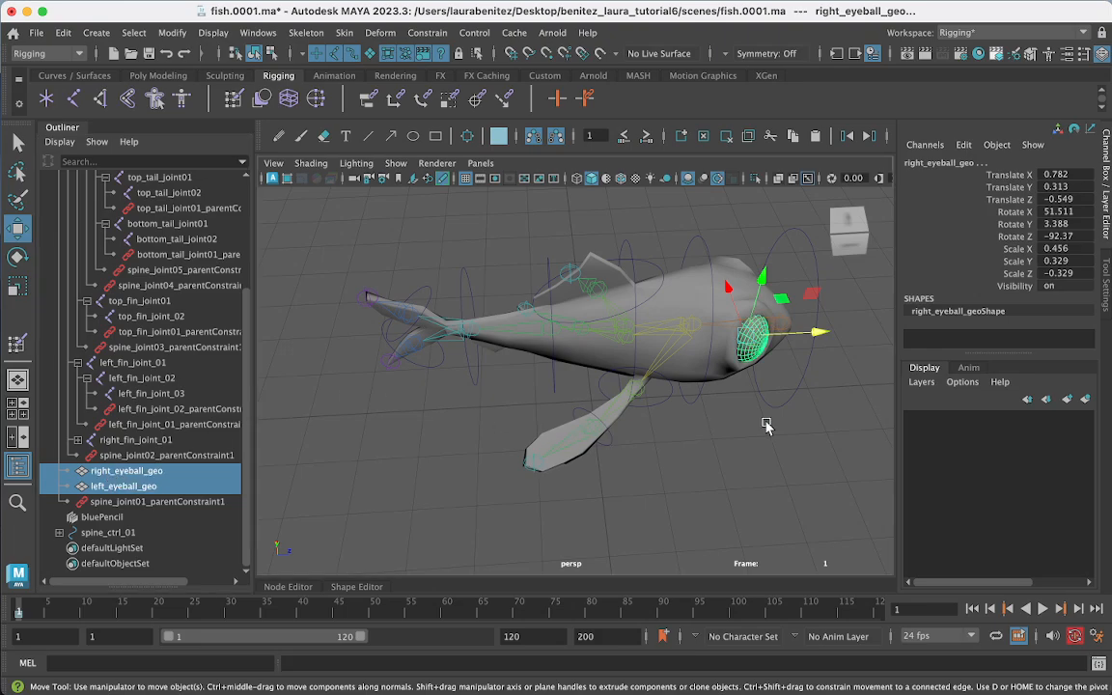
left_click(699, 397)
key("e")
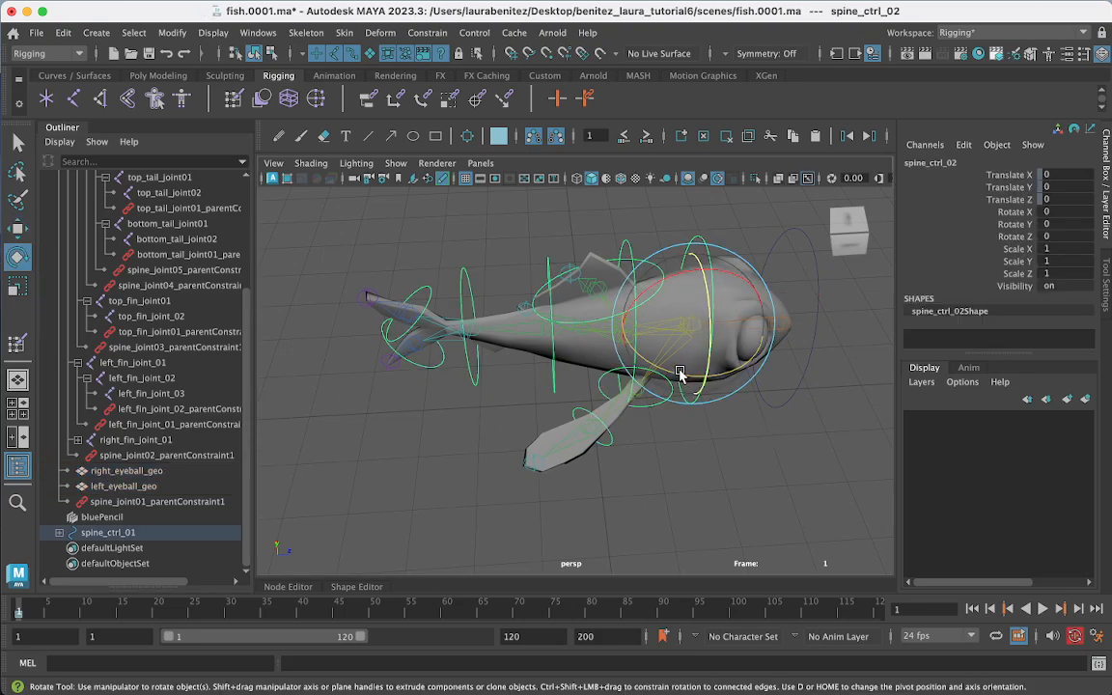
left_click_drag(681, 374, 655, 375)
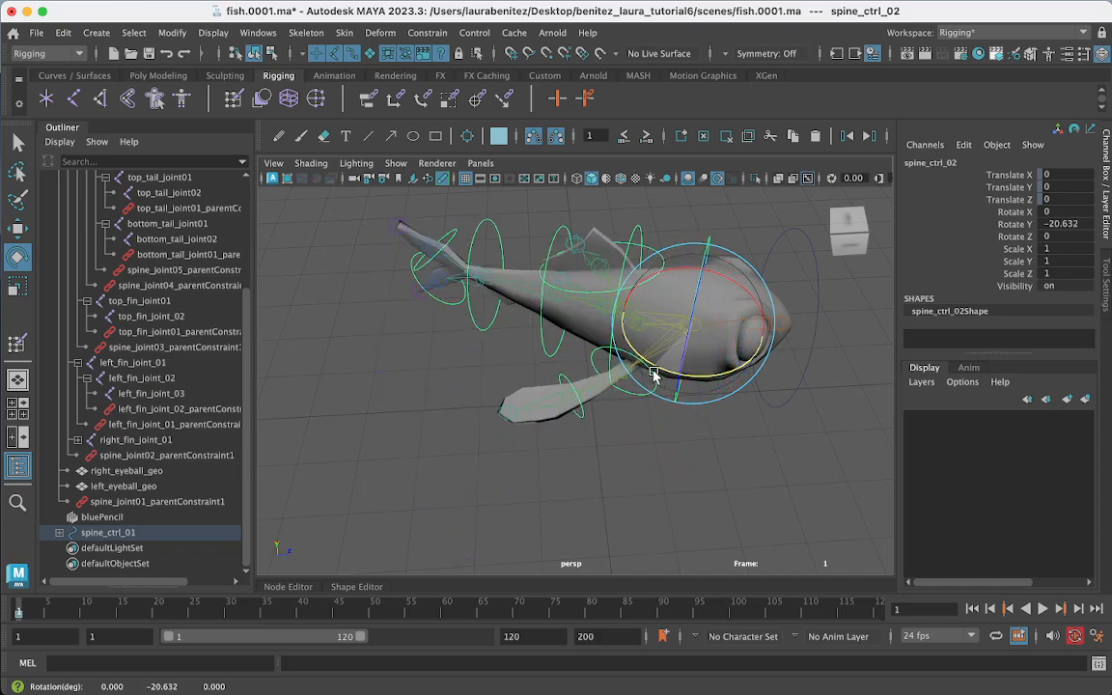
key("super+z")
left_click(742, 441)
Step: Save the finished rig as a new incremental version of the scene, fish.0002.ma
scroll(742, 441, "down", 8)
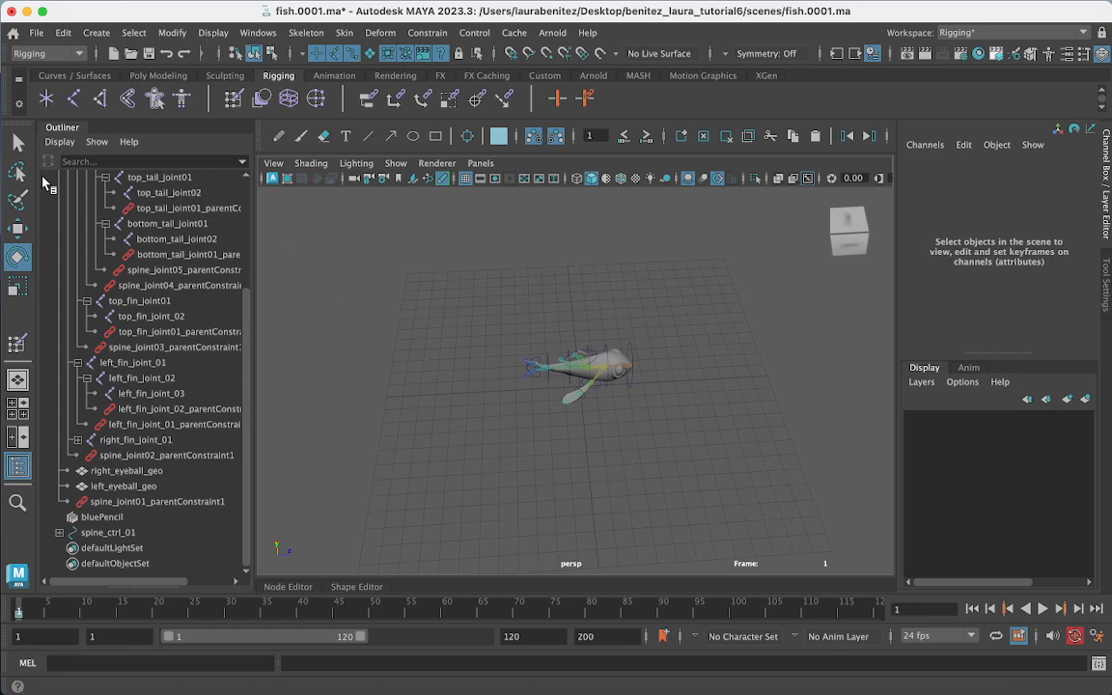
scroll(123, 249, "up", 4)
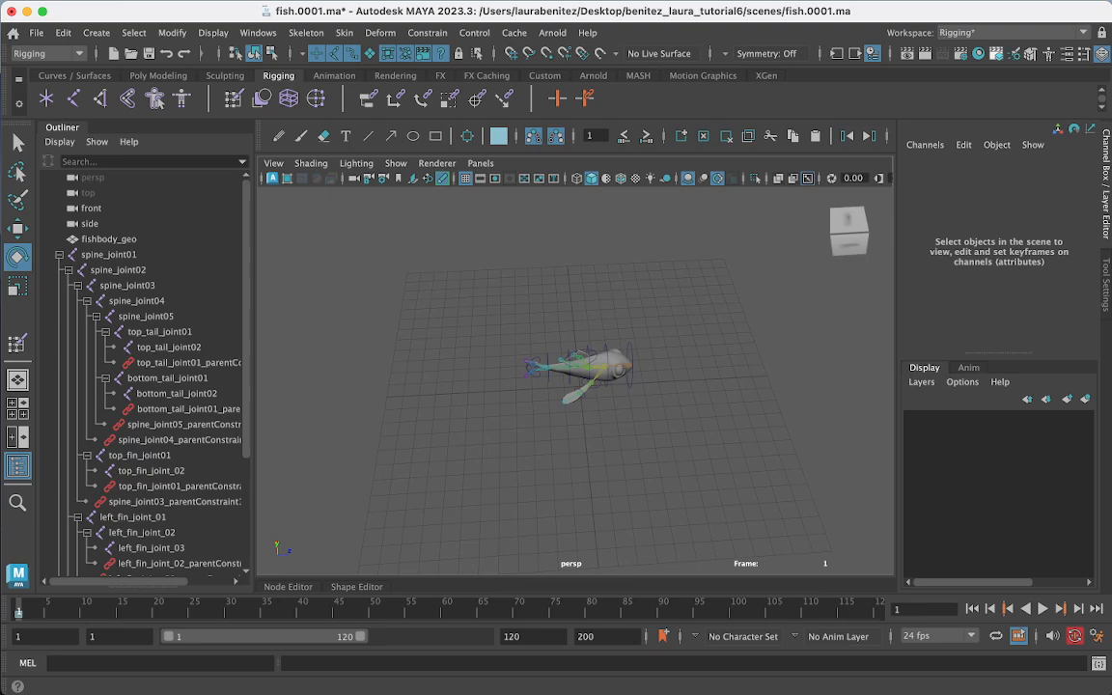
left_click(36, 33)
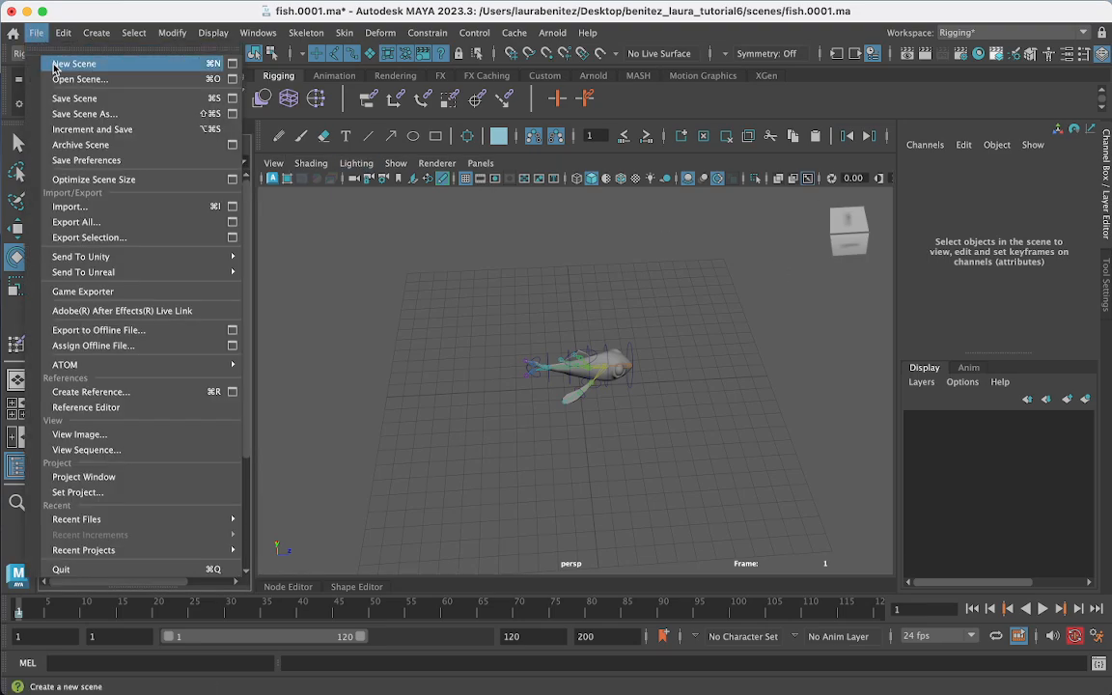
left_click(88, 129)
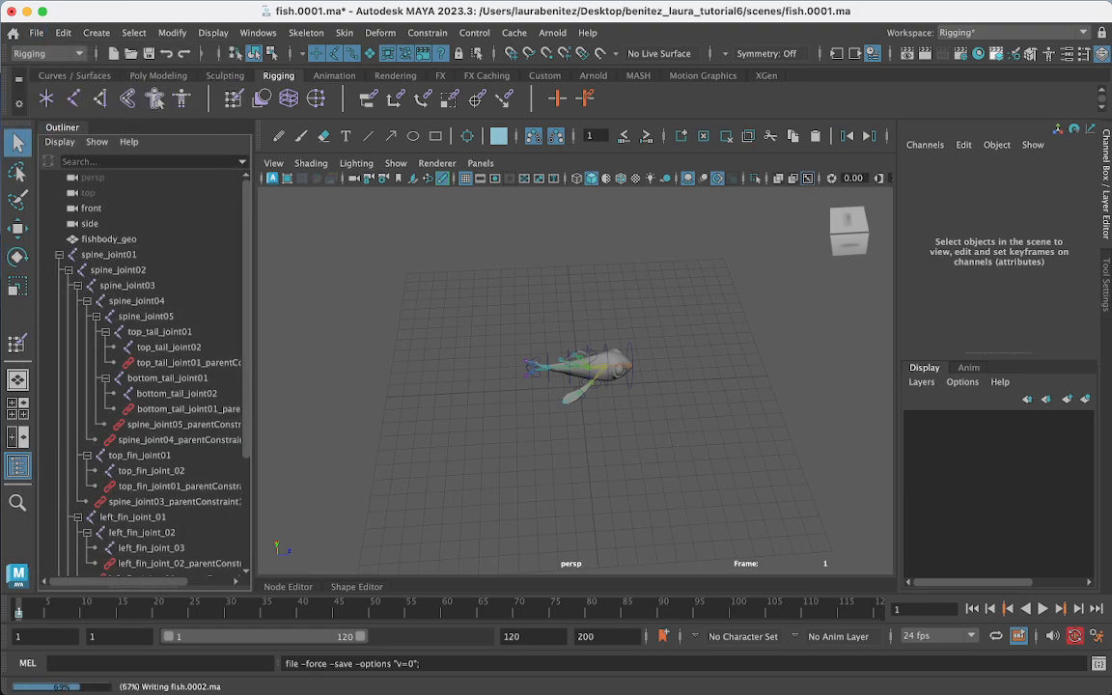
key("e")
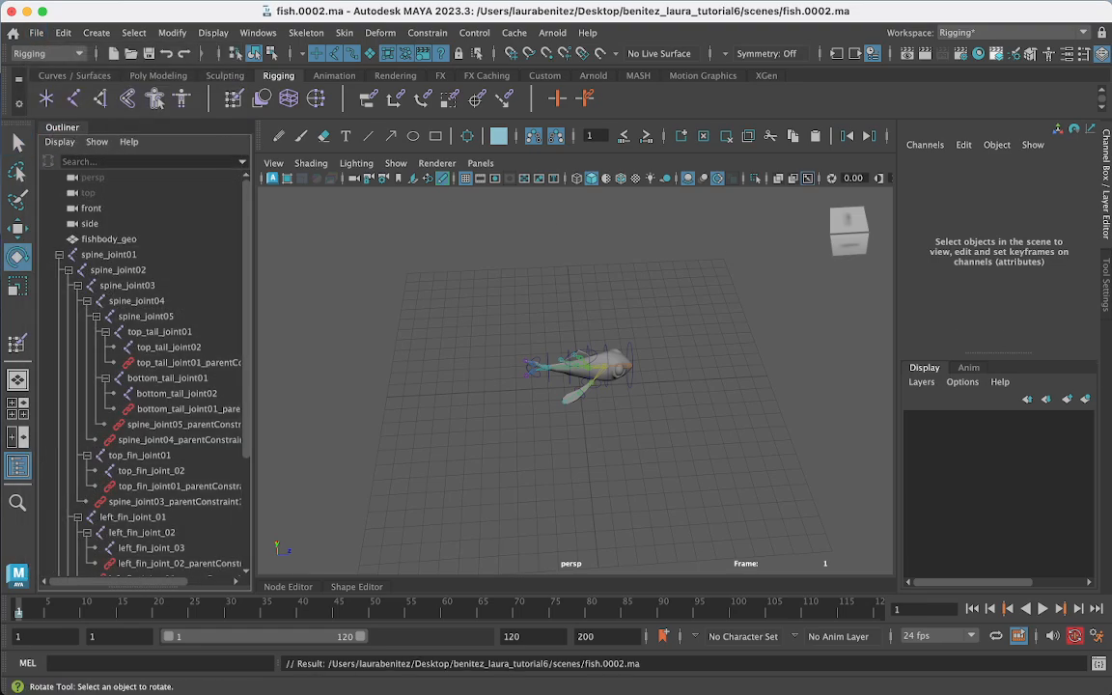